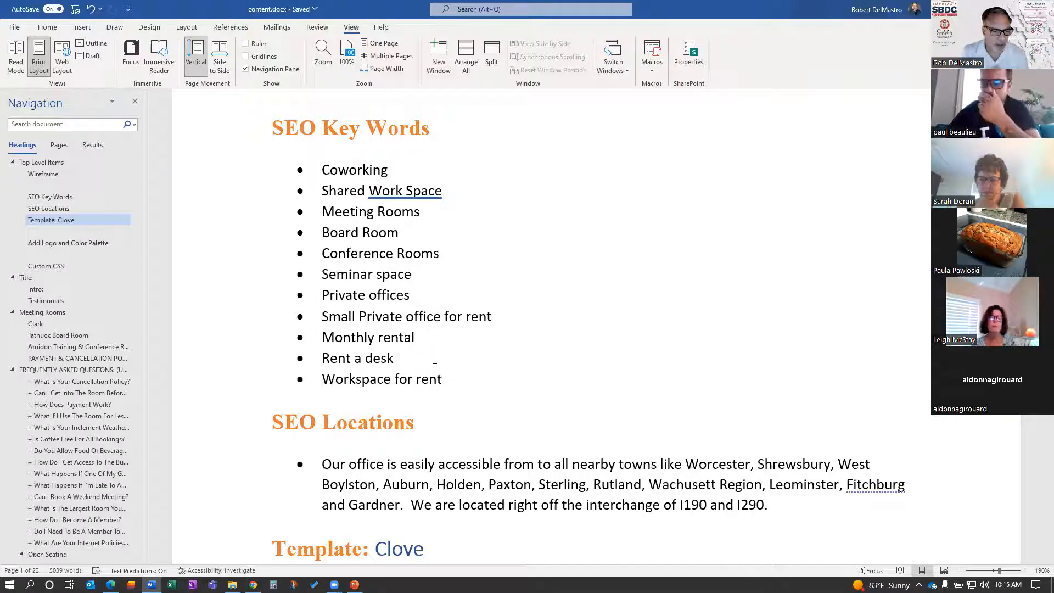
Step: Review the SEO key words, SEO locations, template, color palette and custom CSS sections of content.docx
{"action": "scroll", "coordinate": [379, 427], "scroll_direction": "down", "scroll_amount": 2}
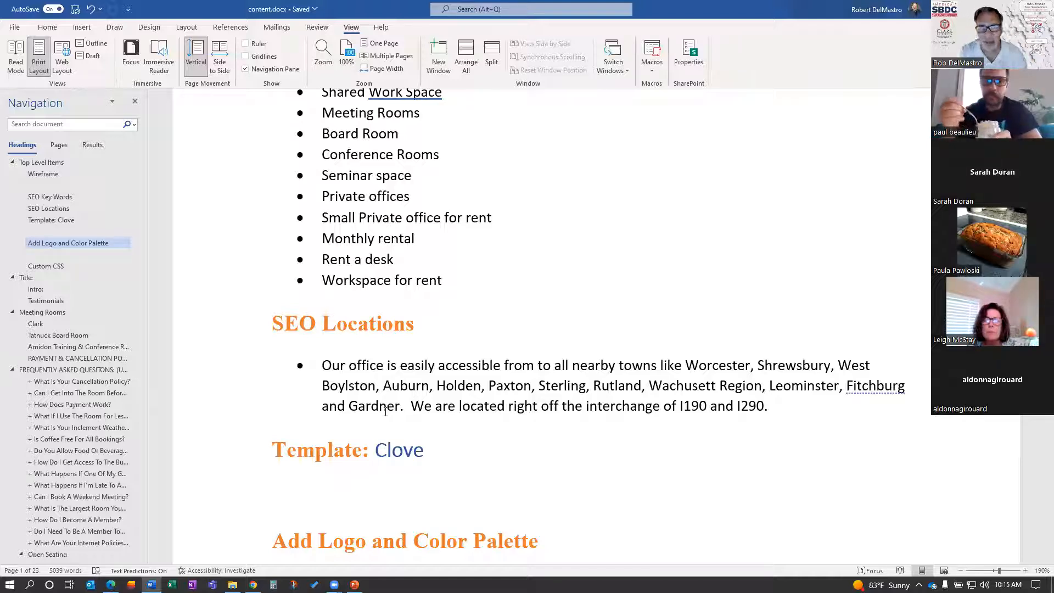
{"action": "scroll", "coordinate": [385, 412], "scroll_direction": "down", "scroll_amount": 5}
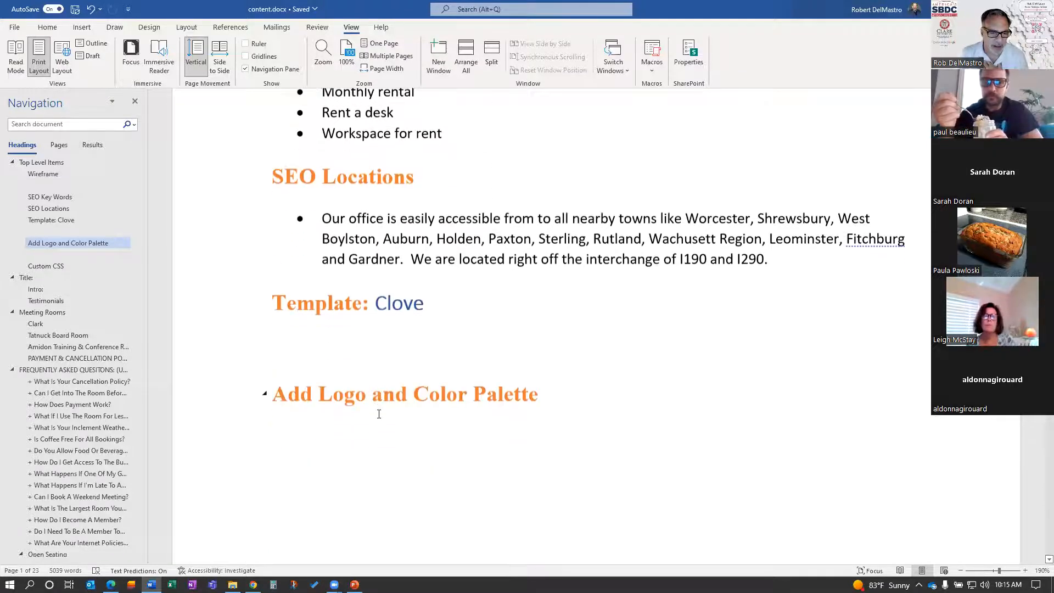
{"action": "scroll", "coordinate": [379, 414], "scroll_direction": "down", "scroll_amount": 8}
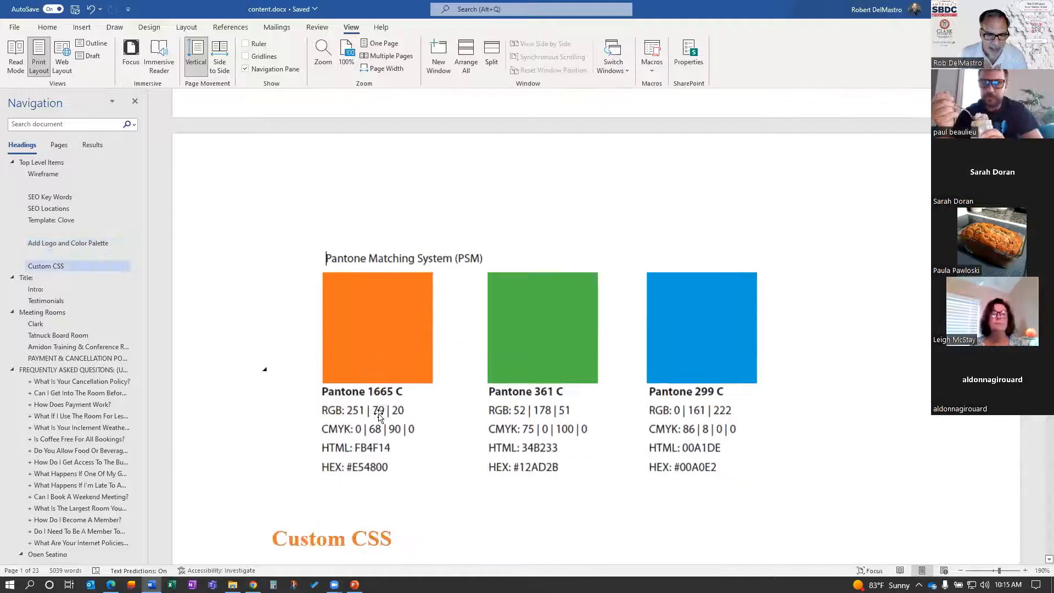
{"action": "scroll", "coordinate": [379, 415], "scroll_direction": "down", "scroll_amount": 3}
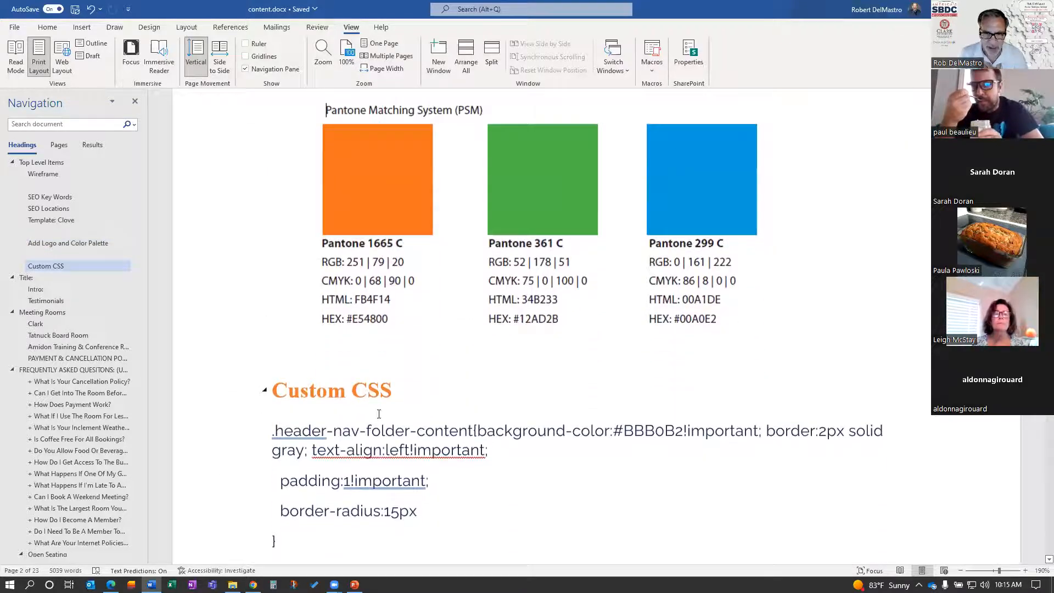
{"action": "scroll", "coordinate": [436, 412], "scroll_direction": "down", "scroll_amount": 10}
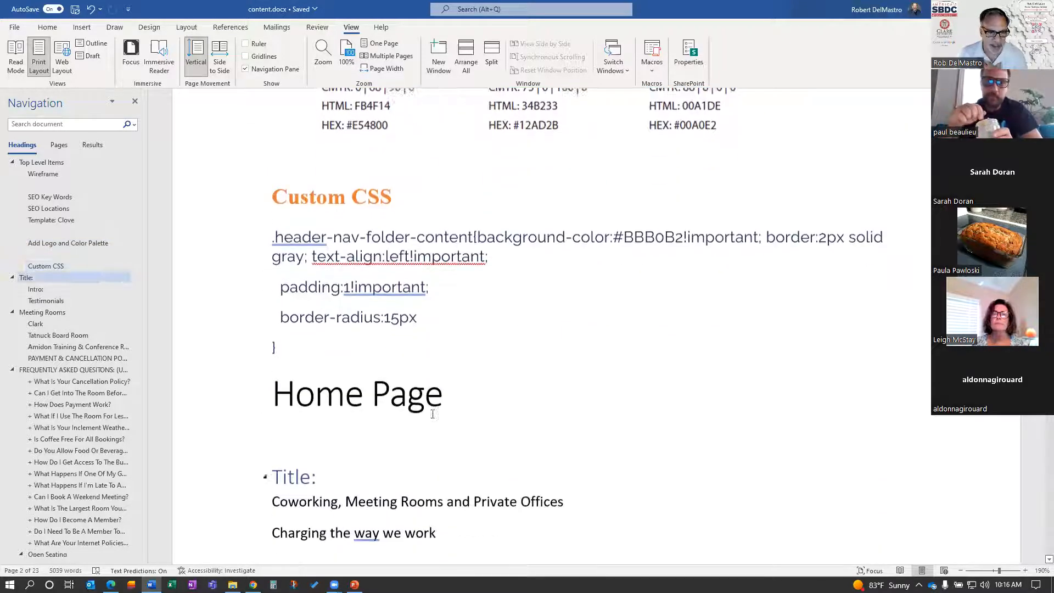
Step: Read through the Home Page content in the document, from the title and intro to the picture links and testimonials
{"action": "scroll", "coordinate": [433, 414], "scroll_direction": "down", "scroll_amount": 3}
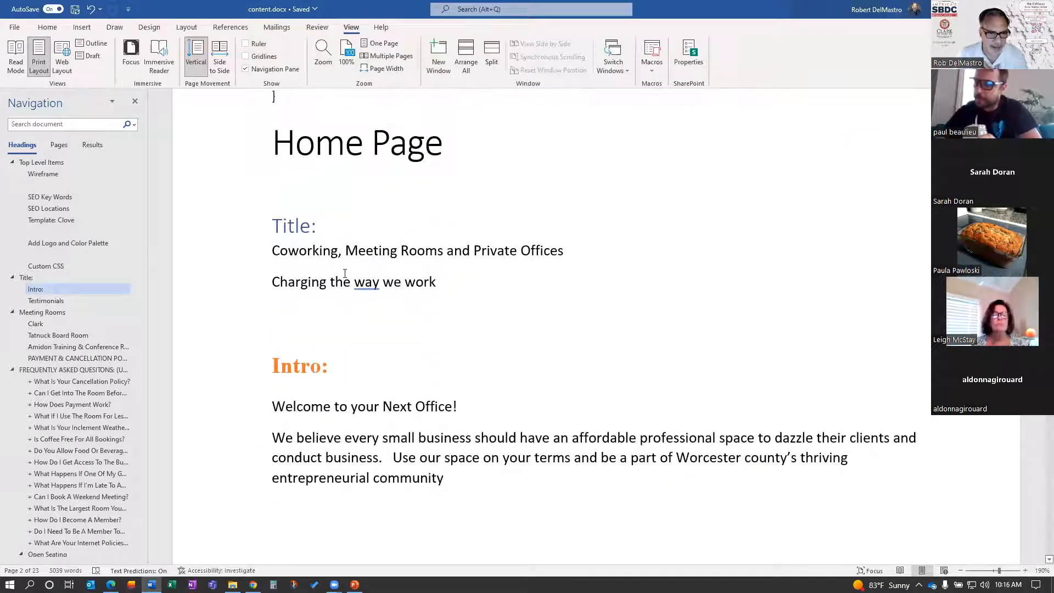
{"action": "scroll", "coordinate": [234, 338], "scroll_direction": "down", "scroll_amount": 3}
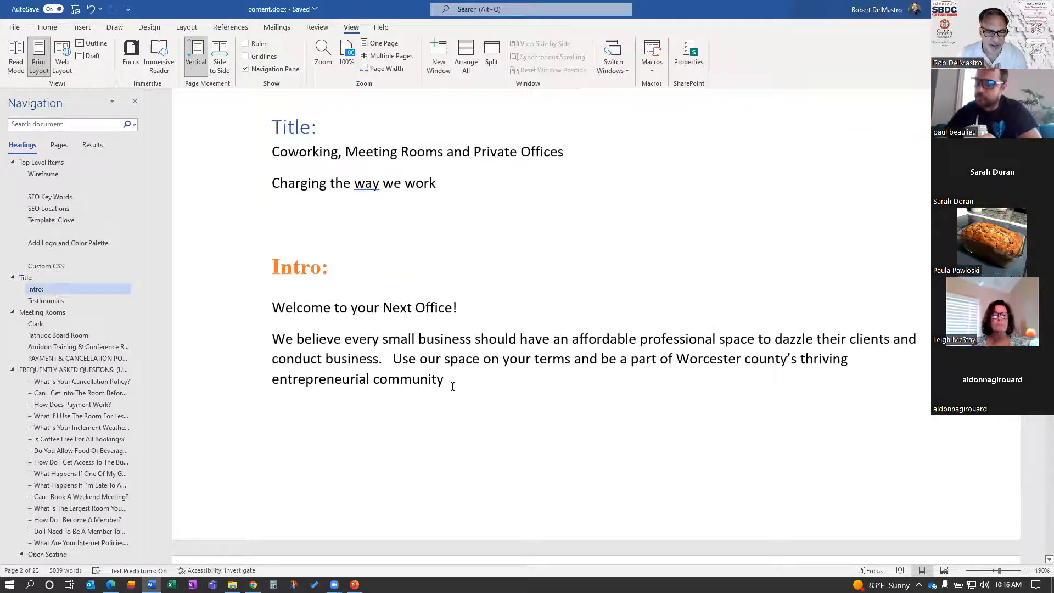
{"action": "scroll", "coordinate": [453, 387], "scroll_direction": "down", "scroll_amount": 10}
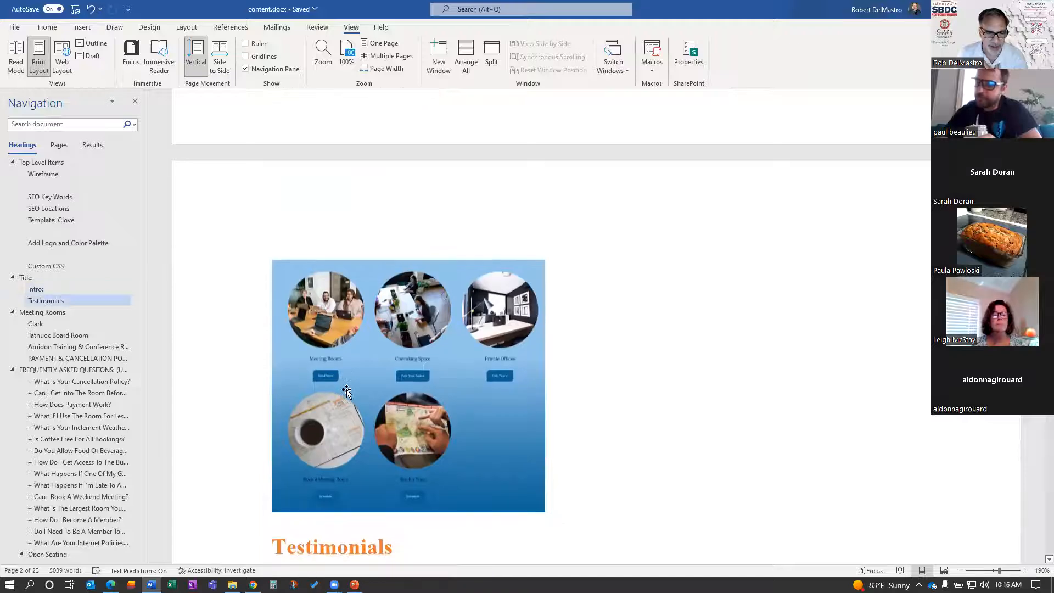
{"action": "scroll", "coordinate": [379, 357], "scroll_direction": "down", "scroll_amount": 1}
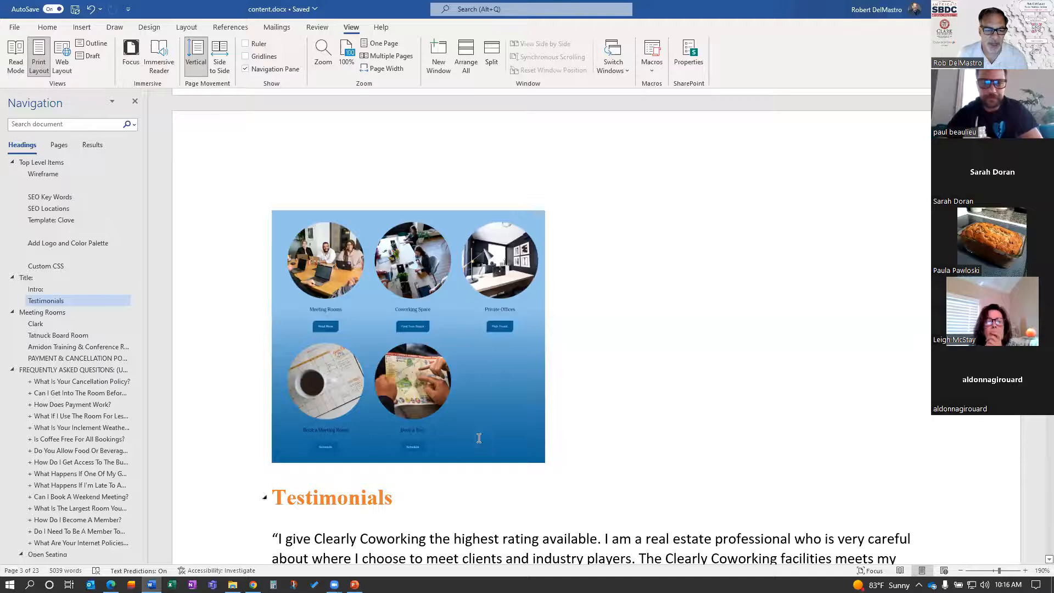
{"action": "scroll", "coordinate": [479, 437], "scroll_direction": "down", "scroll_amount": 4}
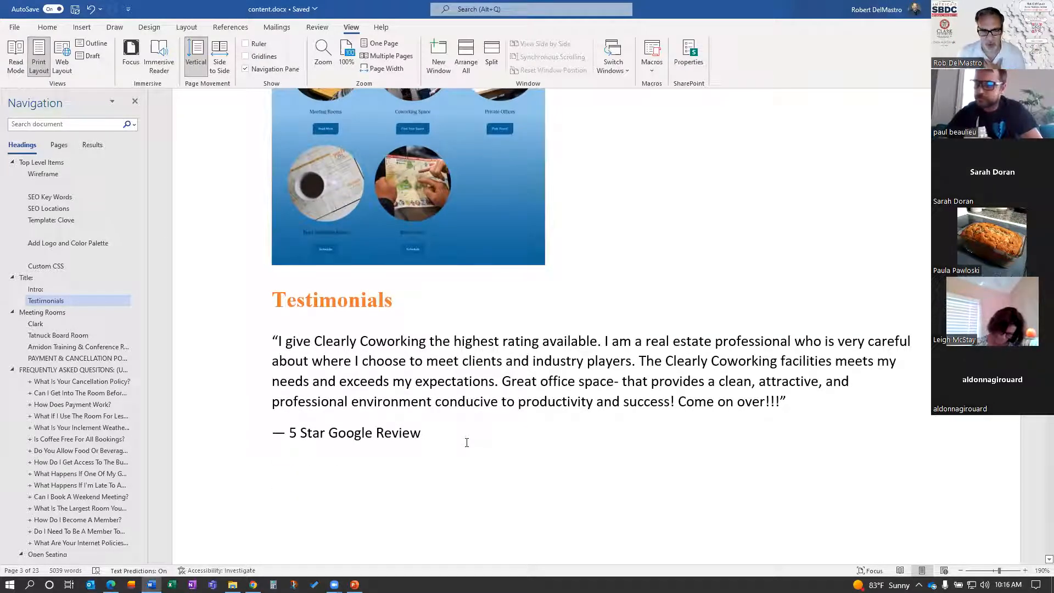
{"action": "scroll", "coordinate": [466, 443], "scroll_direction": "down", "scroll_amount": 1}
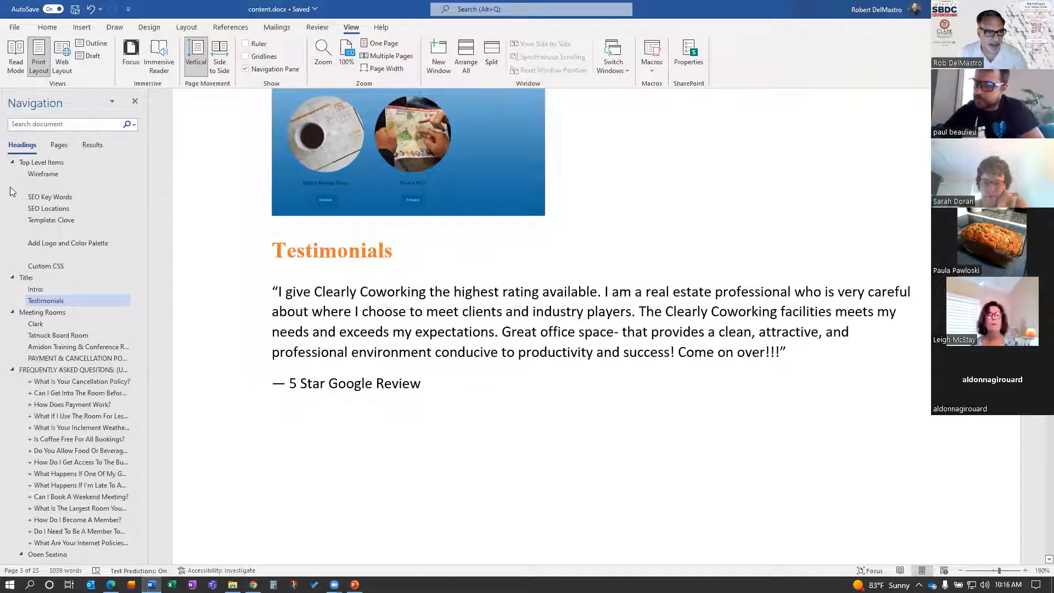
{"action": "scroll", "coordinate": [75, 318], "scroll_direction": "down", "scroll_amount": 5}
{"action": "scroll", "coordinate": [72, 339], "scroll_direction": "down", "scroll_amount": 3}
{"action": "scroll", "coordinate": [68, 357], "scroll_direction": "up", "scroll_amount": 8}
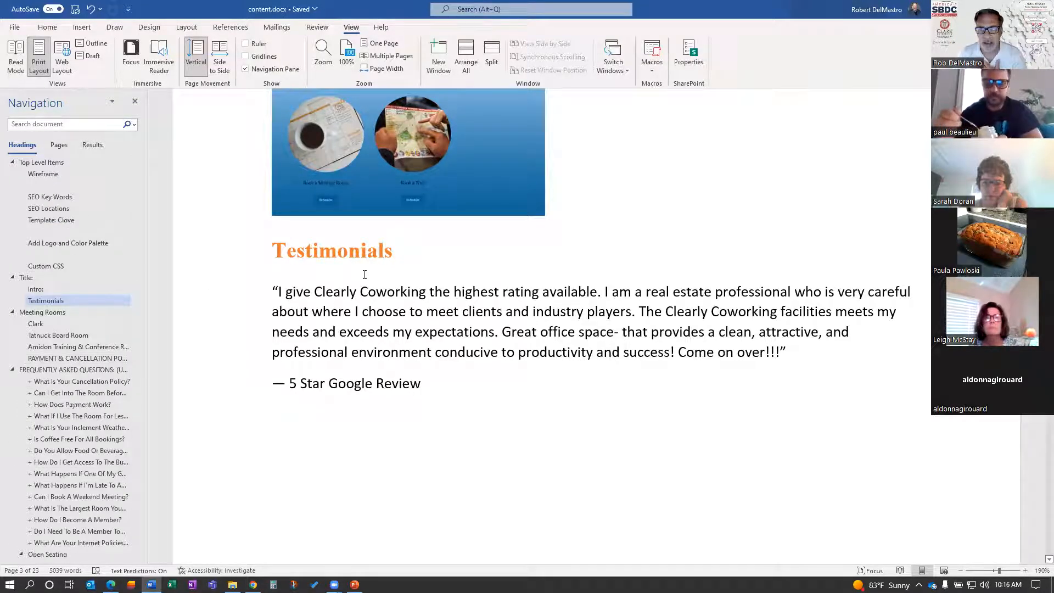
Step: Switch to the Chrome window with the Google results for "coworking spaces near me" and maximize it
{"action": "key", "text": "alt+Tab"}
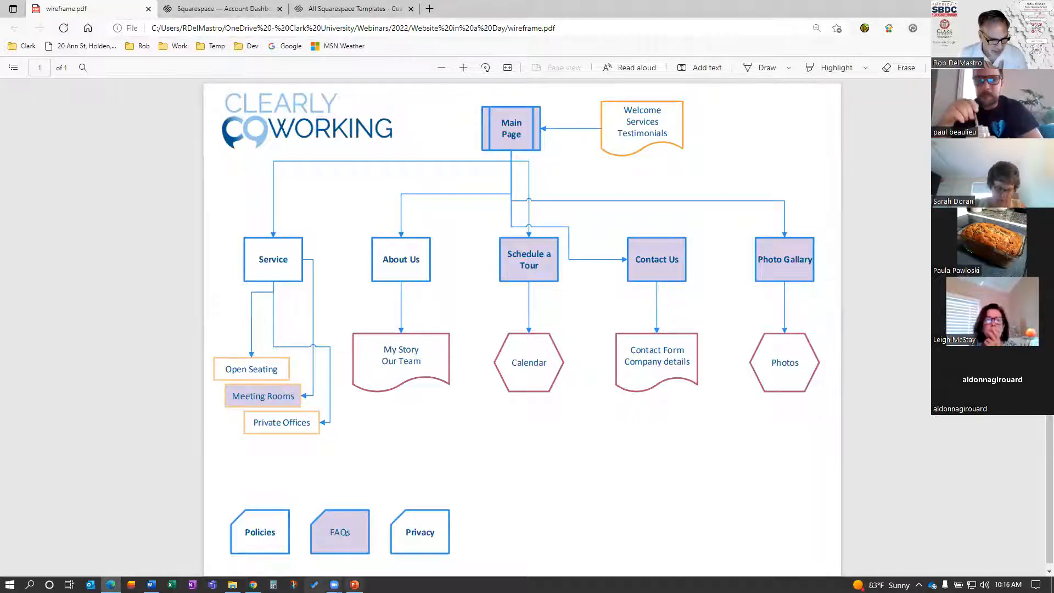
{"action": "left_click", "coordinate": [253, 585]}
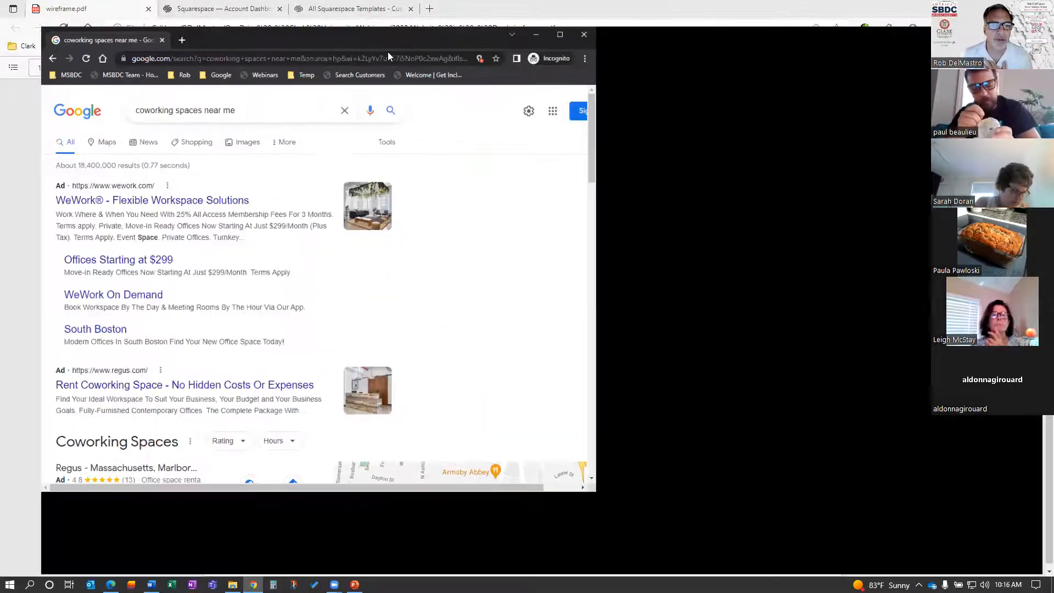
{"action": "double_click", "coordinate": [388, 51]}
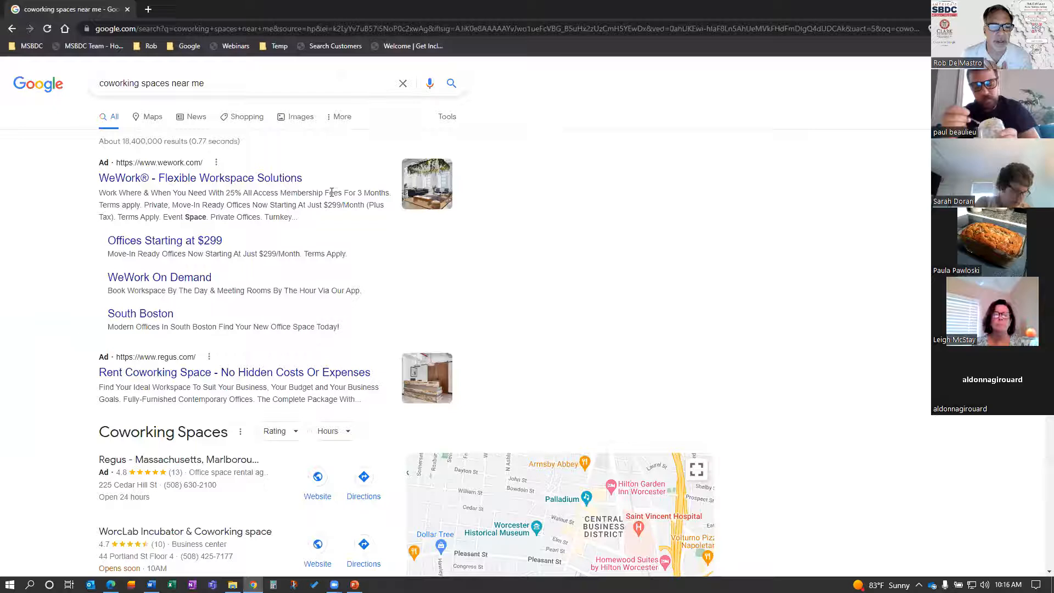
Step: Examine the search suggestions, ads, local listings, organic results and related searches for "coworking spaces near me"
{"action": "left_click", "coordinate": [228, 83]}
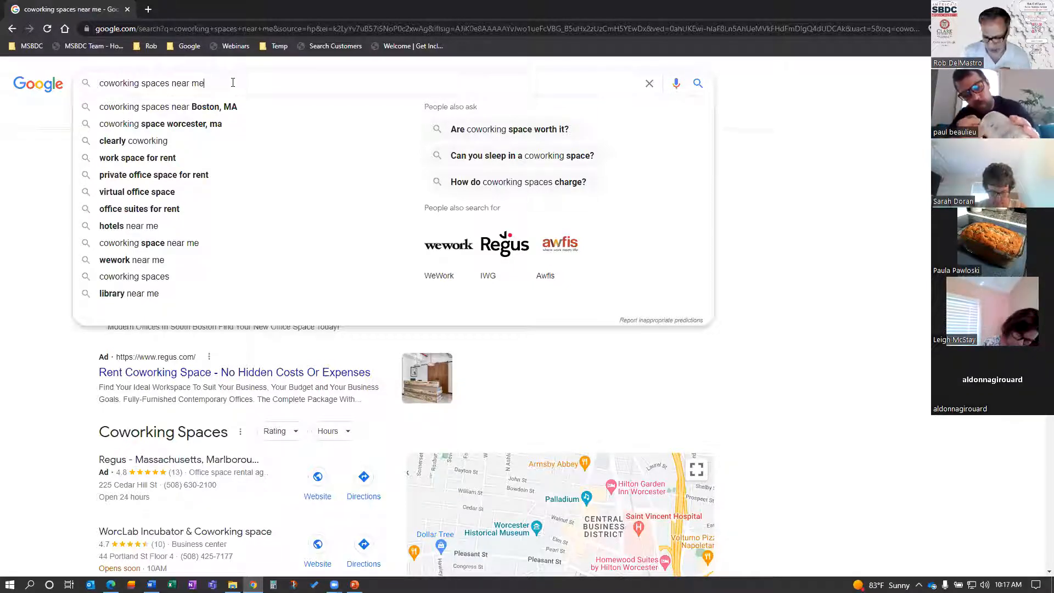
{"action": "left_click", "coordinate": [769, 258]}
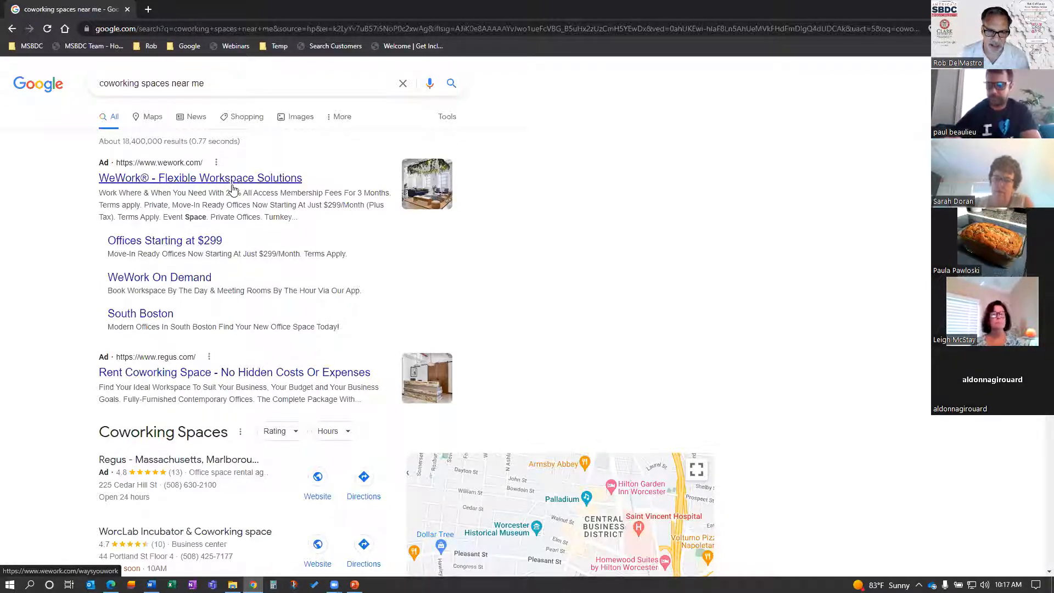
{"action": "scroll", "coordinate": [231, 273], "scroll_direction": "down", "scroll_amount": 5}
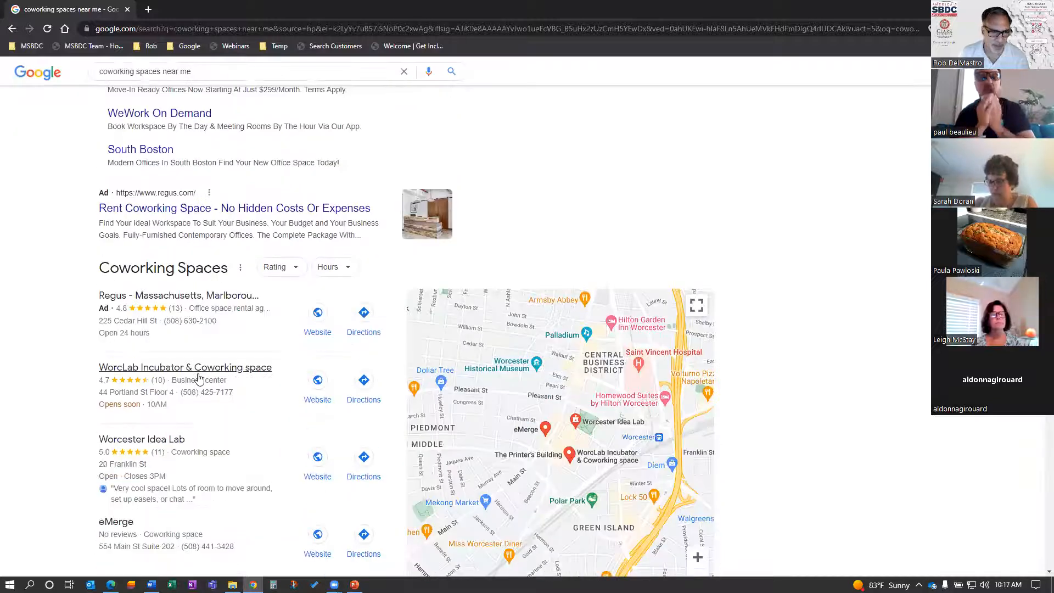
{"action": "scroll", "coordinate": [199, 379], "scroll_direction": "down", "scroll_amount": 15}
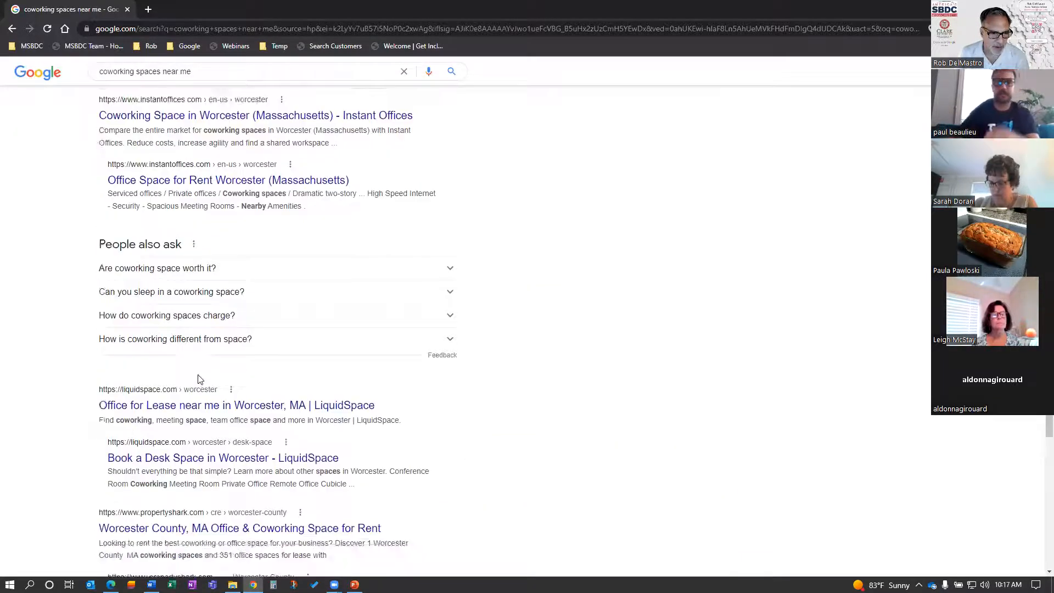
{"action": "scroll", "coordinate": [199, 379], "scroll_direction": "down", "scroll_amount": 3}
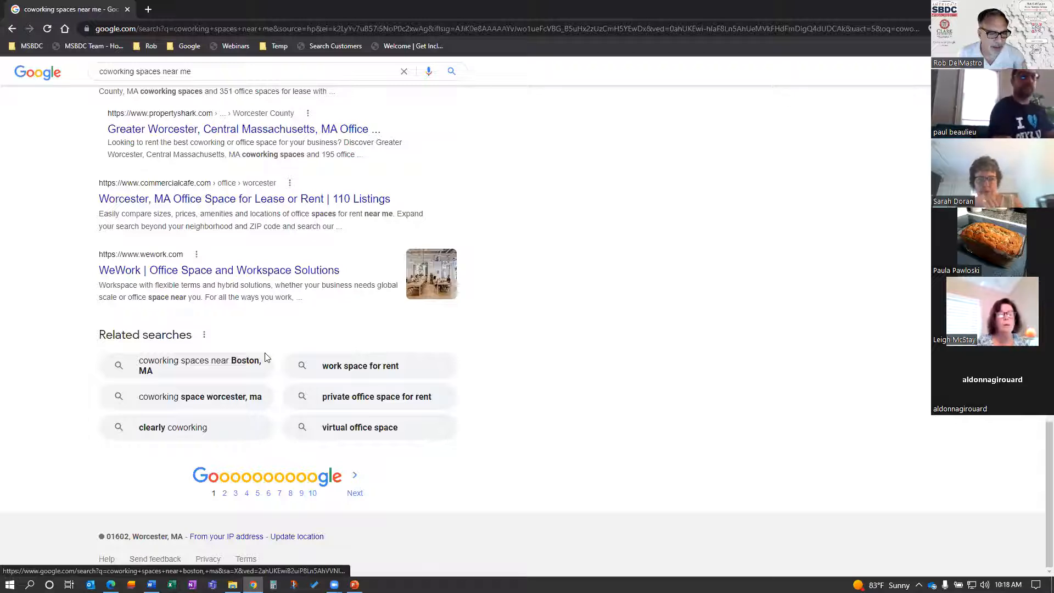
{"action": "scroll", "coordinate": [264, 357], "scroll_direction": "up", "scroll_amount": 2}
{"action": "scroll", "coordinate": [256, 383], "scroll_direction": "down", "scroll_amount": 1}
{"action": "scroll", "coordinate": [257, 373], "scroll_direction": "up", "scroll_amount": 8}
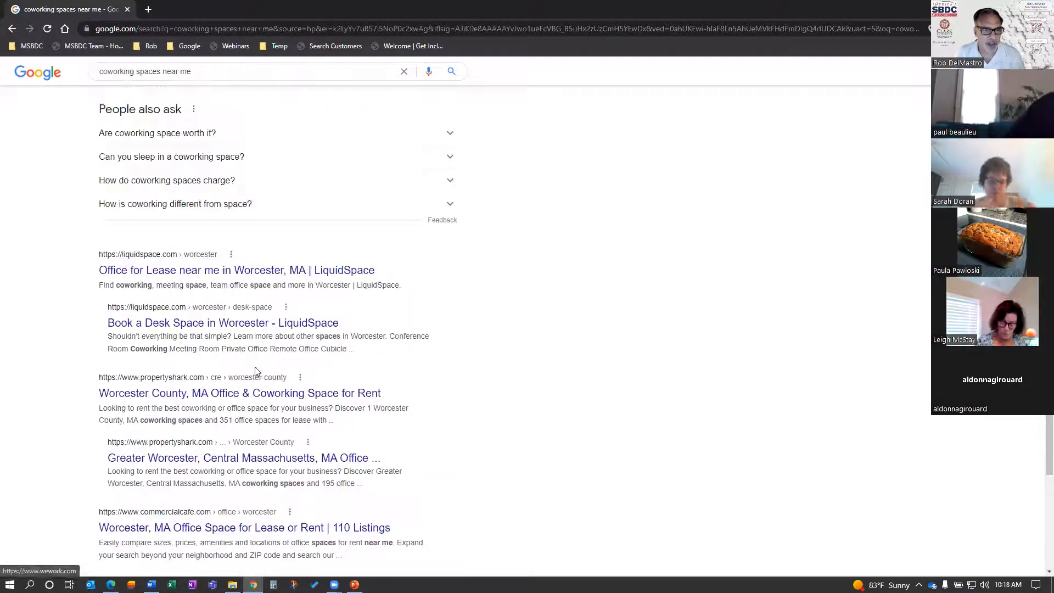
{"action": "scroll", "coordinate": [184, 209], "scroll_direction": "down", "scroll_amount": 6}
{"action": "scroll", "coordinate": [184, 209], "scroll_direction": "down", "scroll_amount": 3}
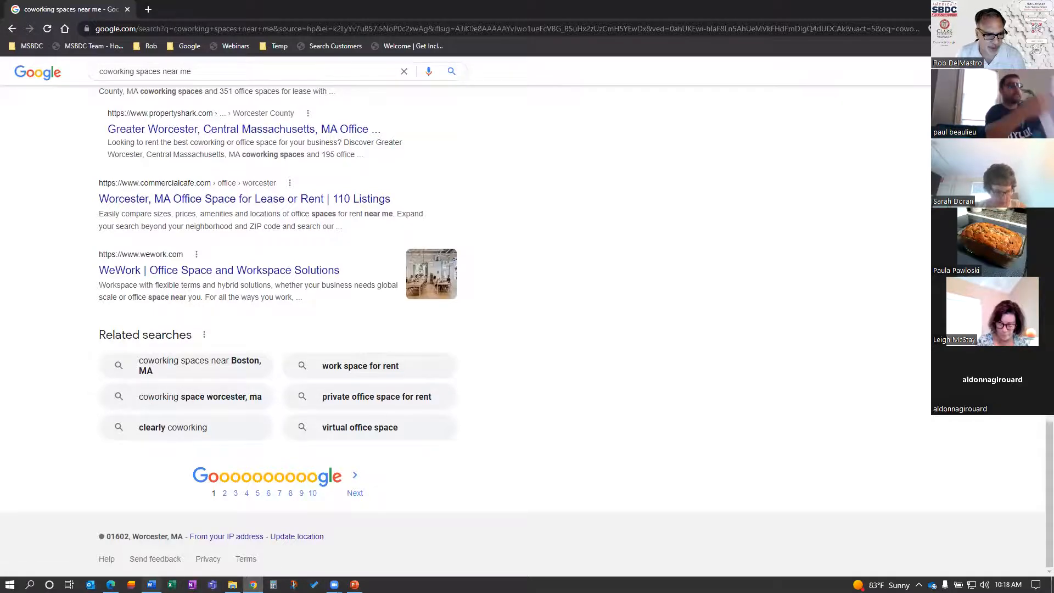
Step: Switch back to content.docx in Word and review the SEO Key Words list near the beginning of the document
{"action": "left_click", "coordinate": [151, 585]}
{"action": "scroll", "coordinate": [331, 266], "scroll_direction": "up", "scroll_amount": 20}
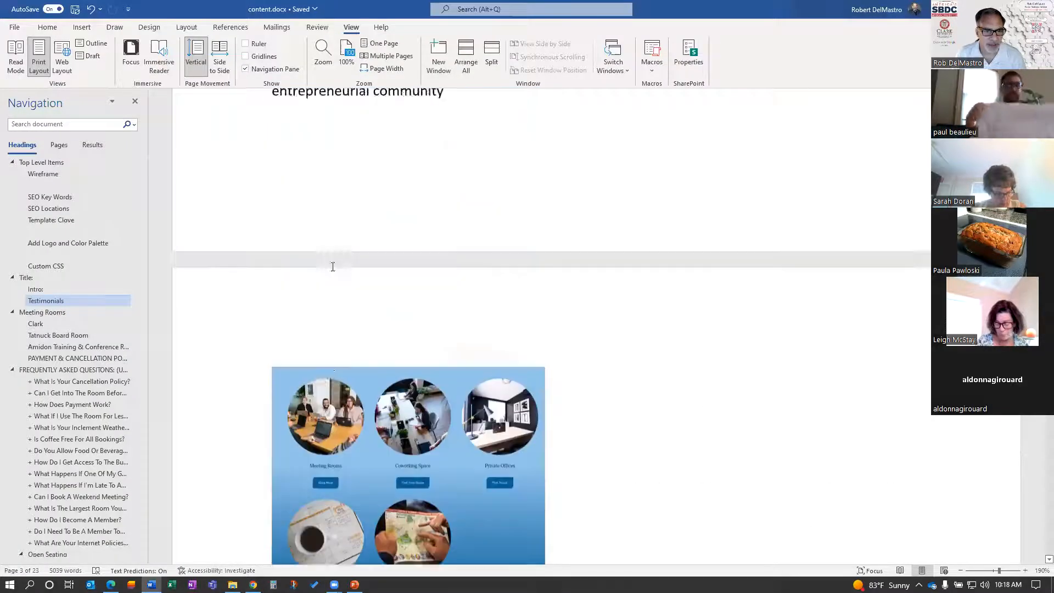
{"action": "scroll", "coordinate": [333, 266], "scroll_direction": "up", "scroll_amount": 15}
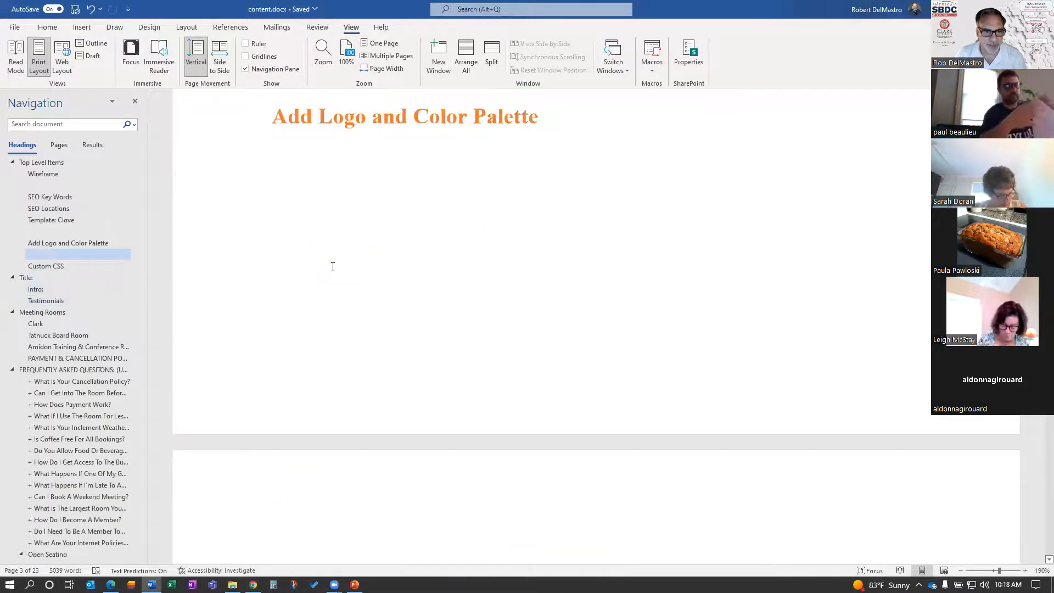
{"action": "scroll", "coordinate": [333, 266], "scroll_direction": "down", "scroll_amount": 3}
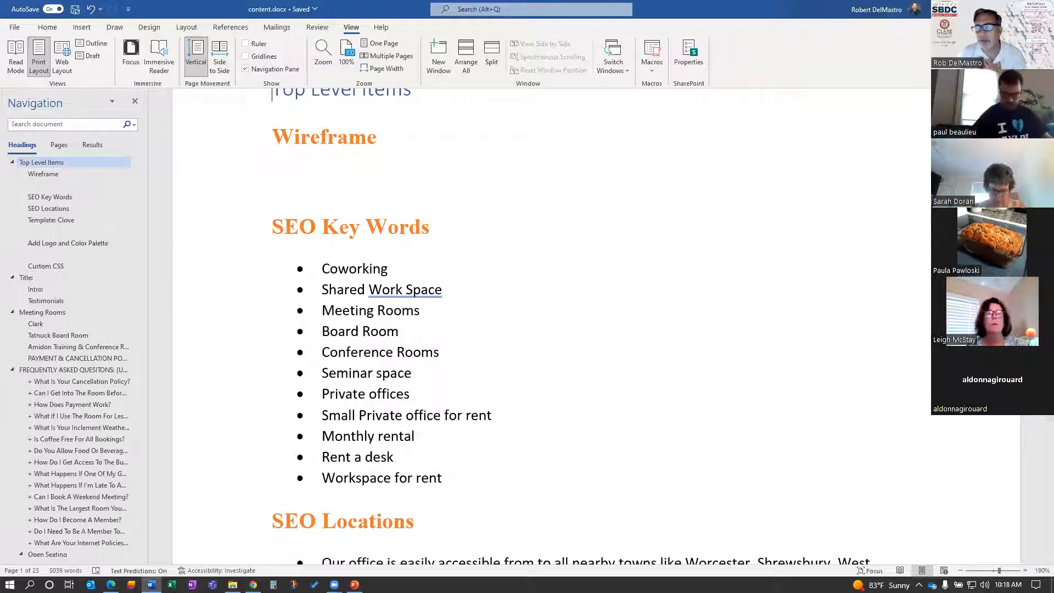
Step: Switch to the Edge window, show the All Squarespace Templates page and maximize the window
{"action": "key", "text": "alt+Tab"}
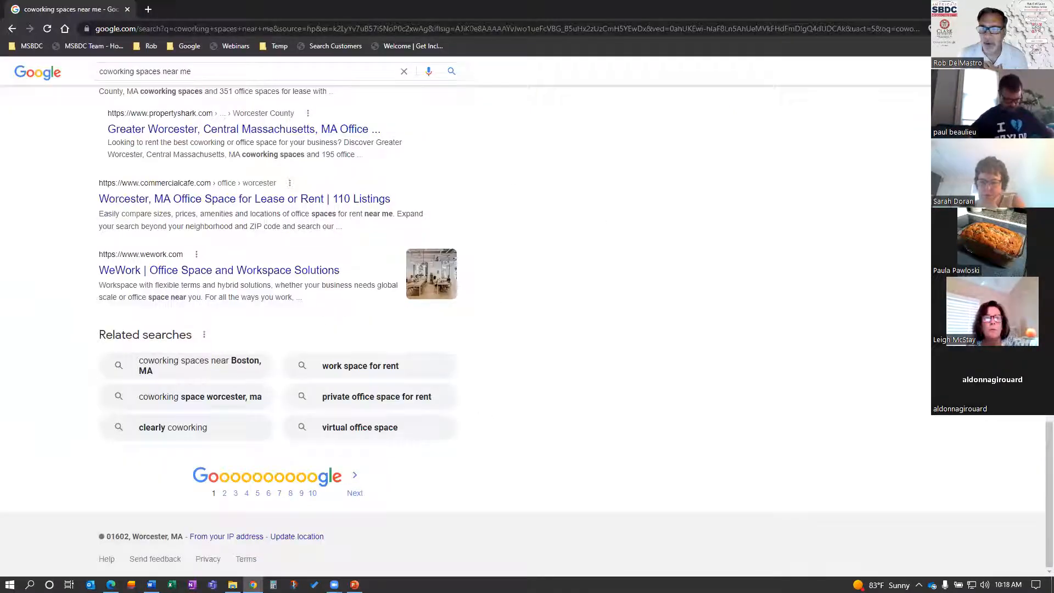
{"action": "key", "text": "alt+Tab"}
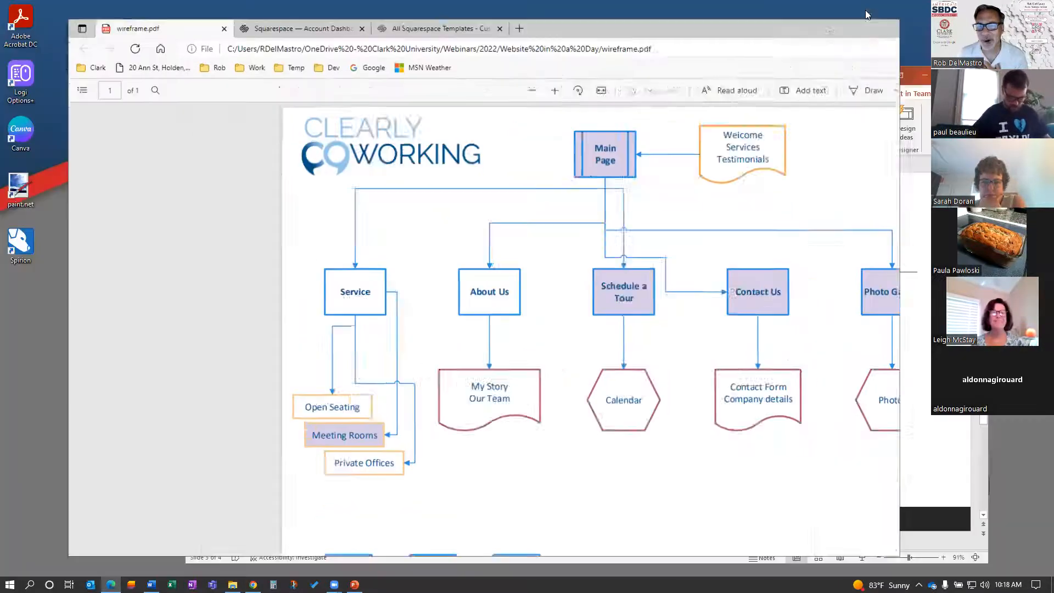
{"action": "double_click", "coordinate": [452, 9]}
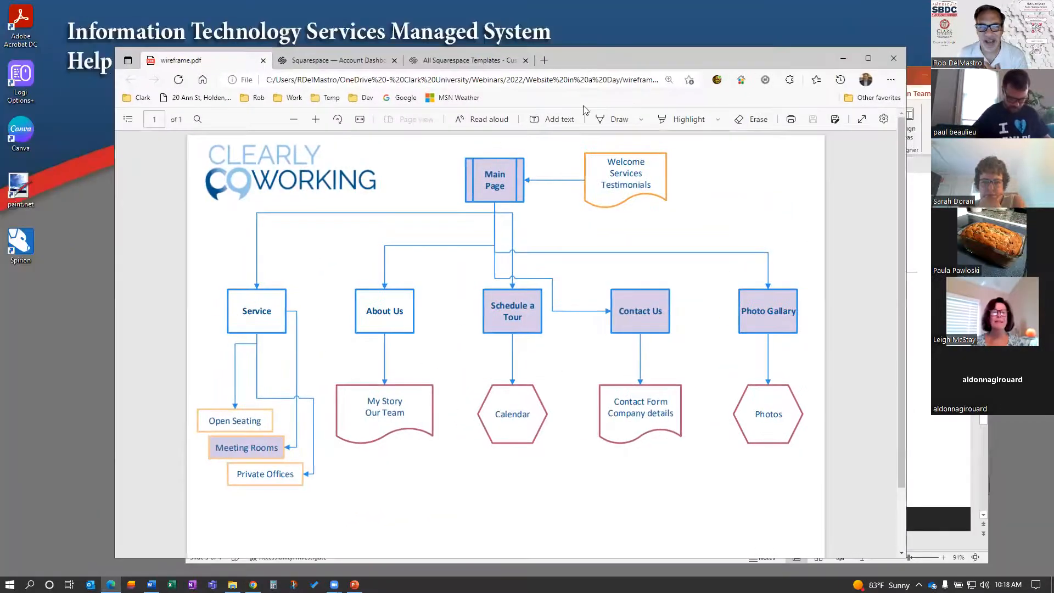
{"action": "left_click", "coordinate": [451, 61]}
{"action": "double_click", "coordinate": [583, 56]}
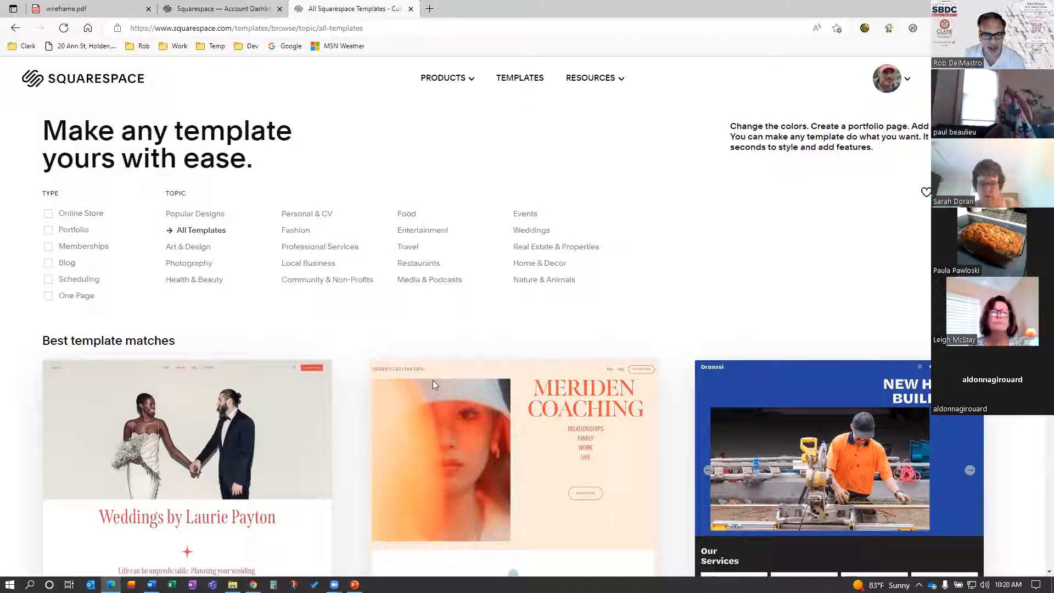
Step: Browse the designs under Best template matches and open the list of favorite templates
{"action": "scroll", "coordinate": [438, 407], "scroll_direction": "down", "scroll_amount": 3}
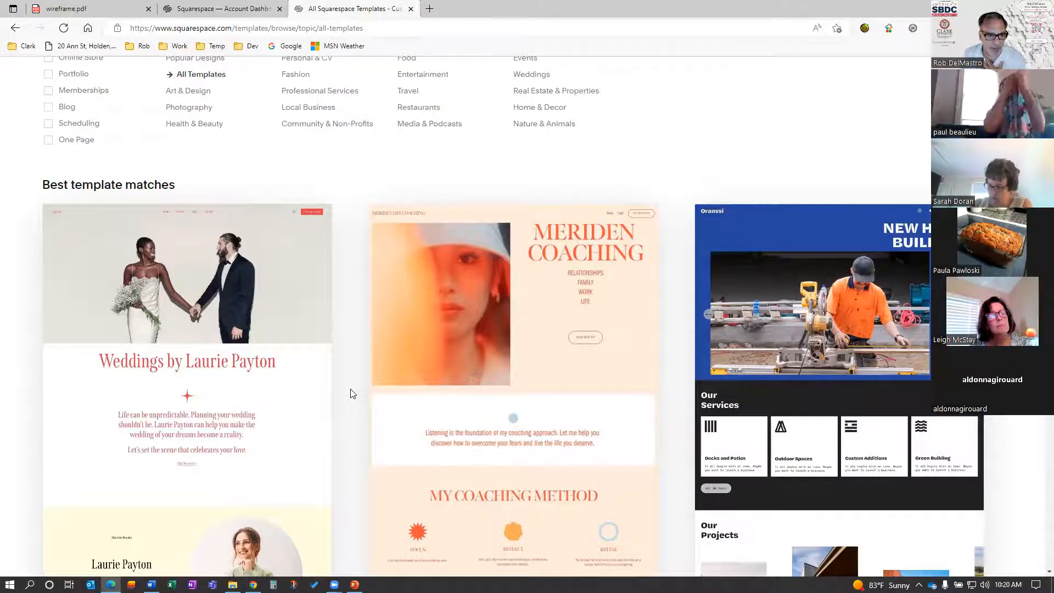
{"action": "scroll", "coordinate": [353, 393], "scroll_direction": "down", "scroll_amount": 4}
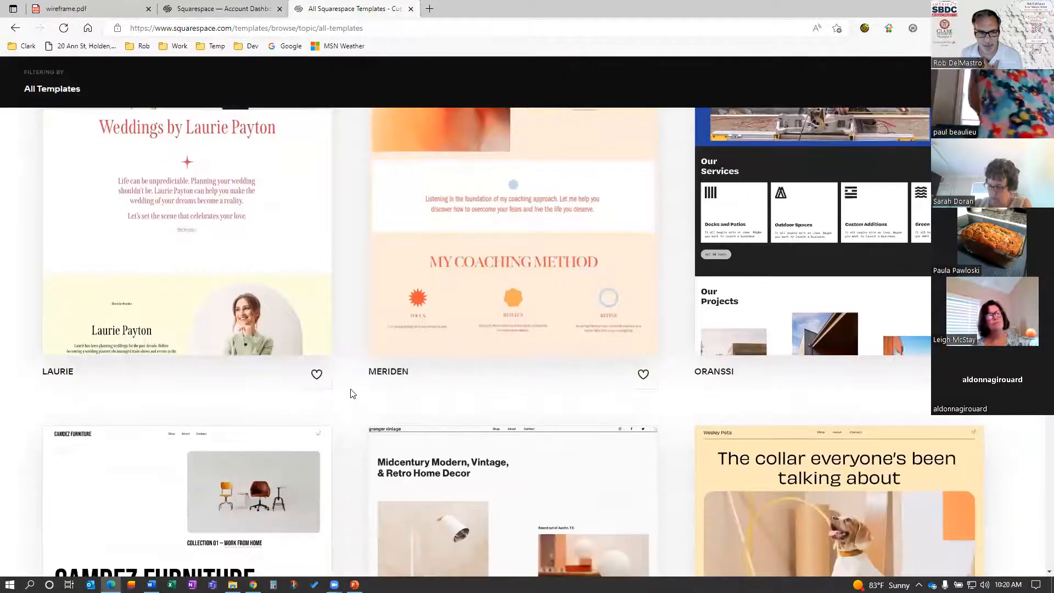
{"action": "scroll", "coordinate": [353, 394], "scroll_direction": "down", "scroll_amount": 4}
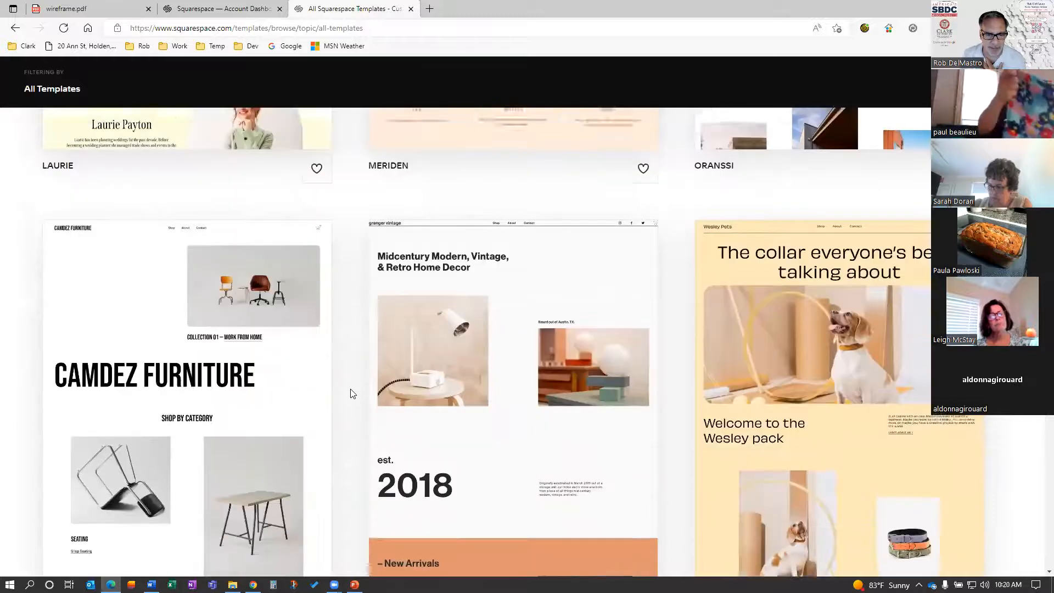
{"action": "mouse_move", "coordinate": [480, 334]}
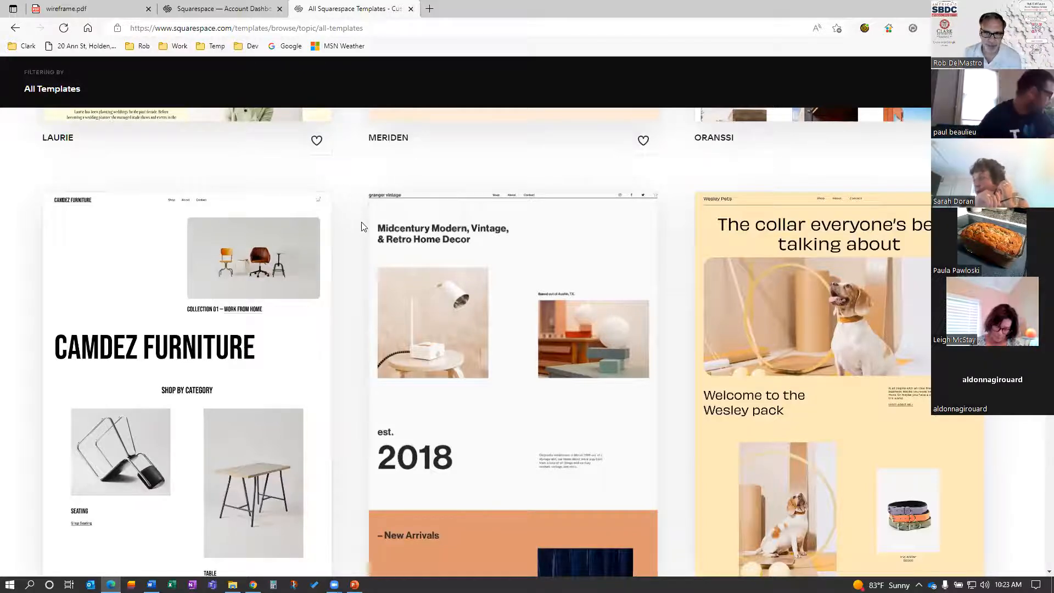
{"action": "scroll", "coordinate": [540, 296], "scroll_direction": "up", "scroll_amount": 5}
{"action": "scroll", "coordinate": [540, 296], "scroll_direction": "up", "scroll_amount": 5}
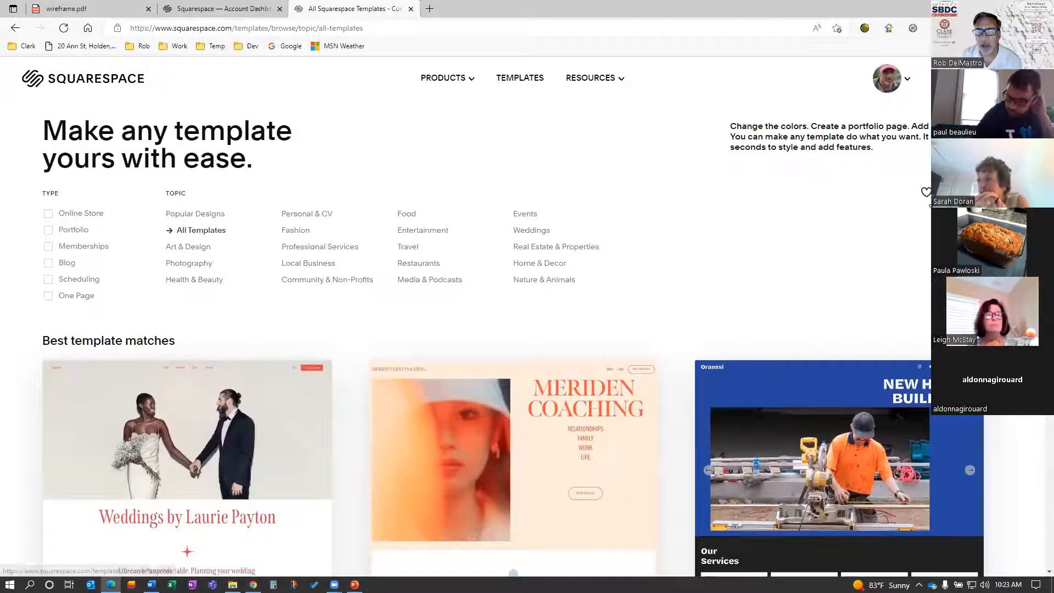
{"action": "left_click", "coordinate": [927, 192]}
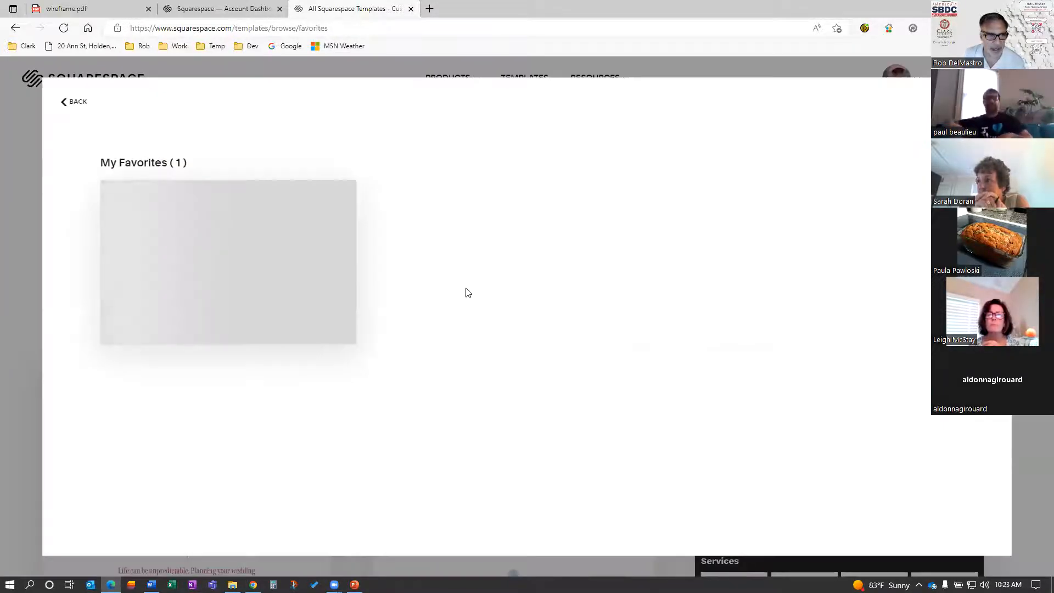
Step: Start a new site from the favorite Clove template and dismiss the welcome prompt without entering a site title
{"action": "mouse_move", "coordinate": [257, 242]}
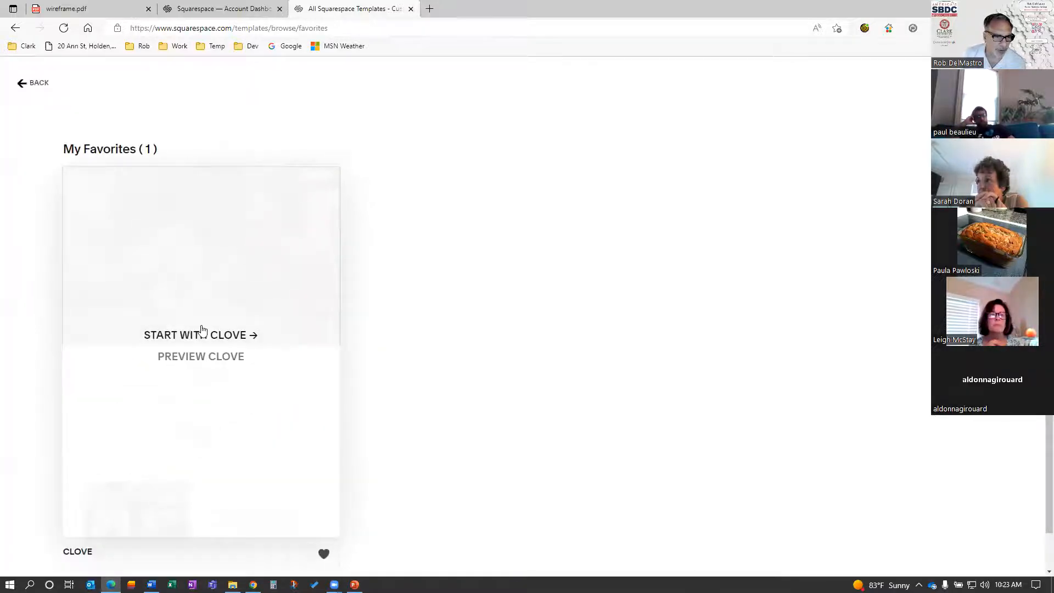
{"action": "left_click", "coordinate": [193, 336]}
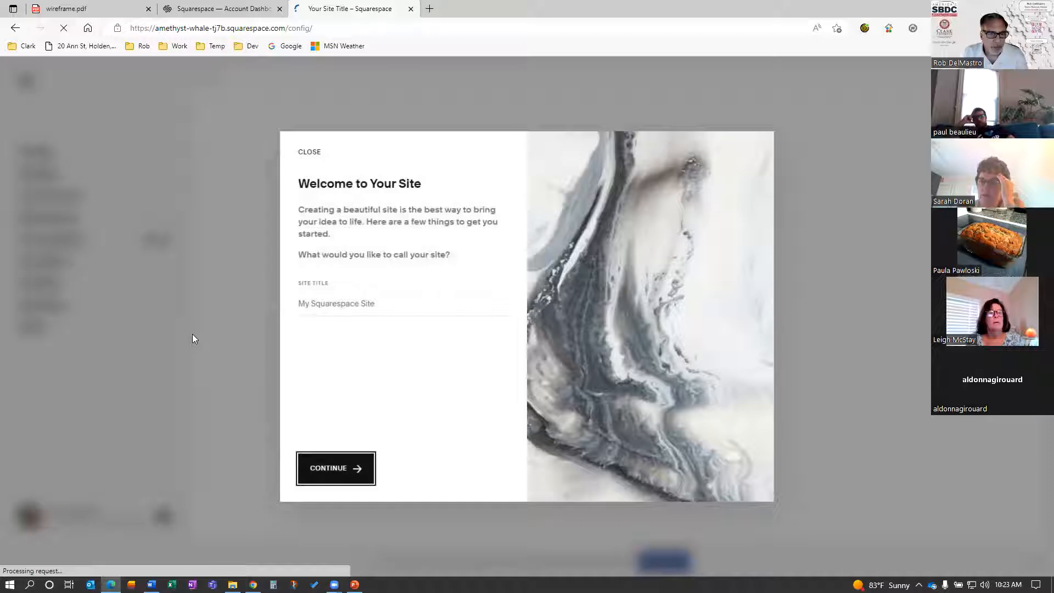
{"action": "left_click", "coordinate": [309, 154]}
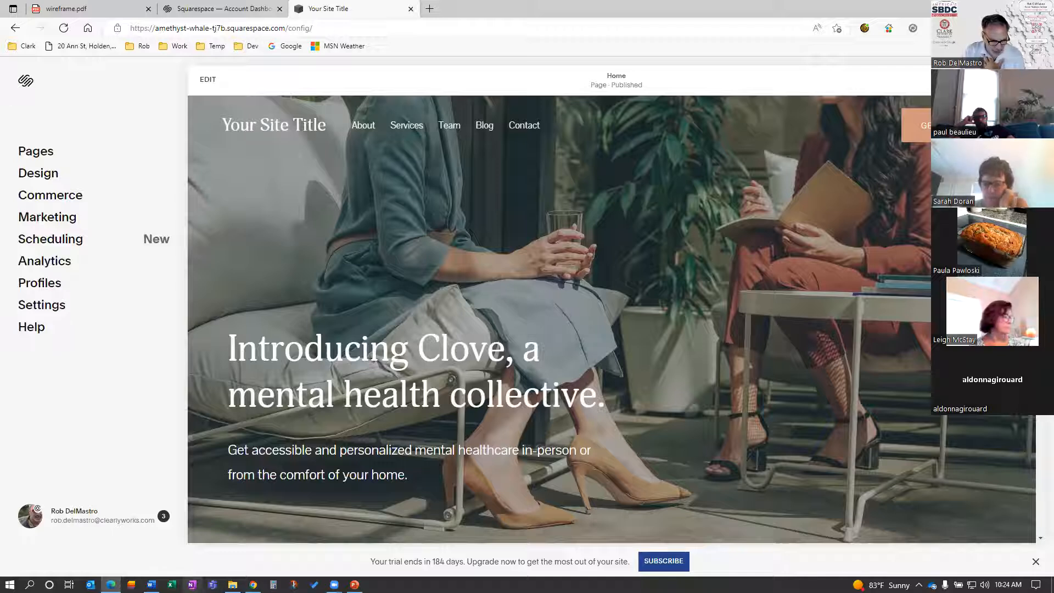
Step: Move wireframe.pdf out into its own browser window and return to the new Clove site
{"action": "mouse_move", "coordinate": [233, 584]}
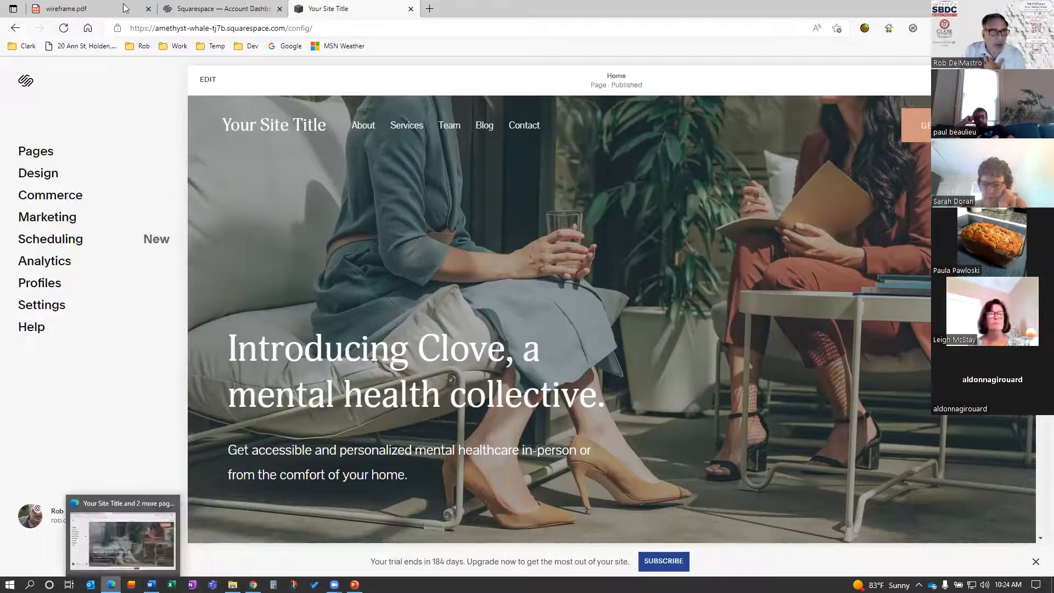
{"action": "left_click", "coordinate": [107, 12]}
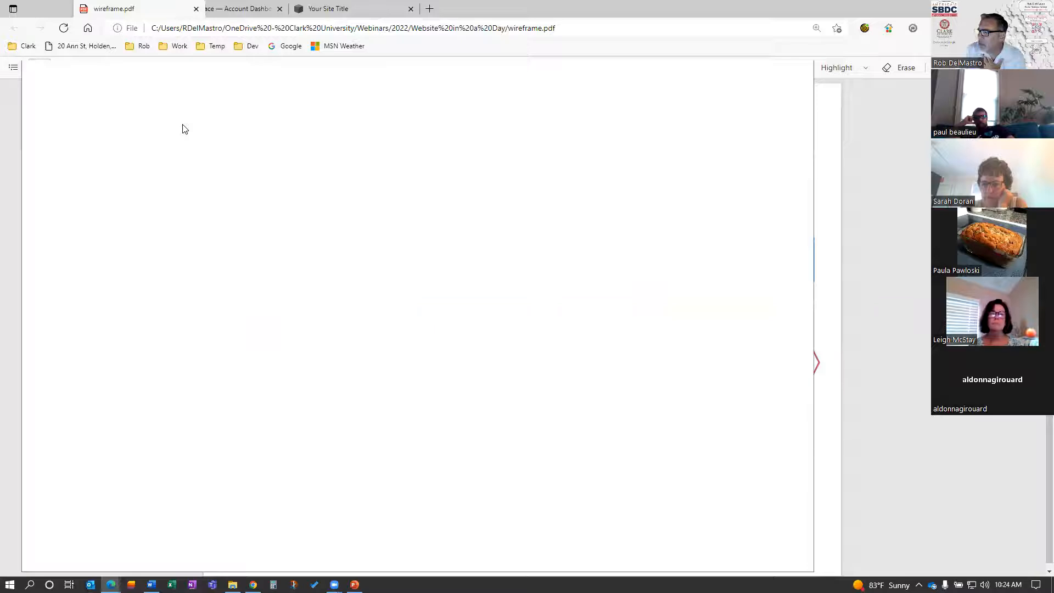
{"action": "key", "text": "ctrl+w"}
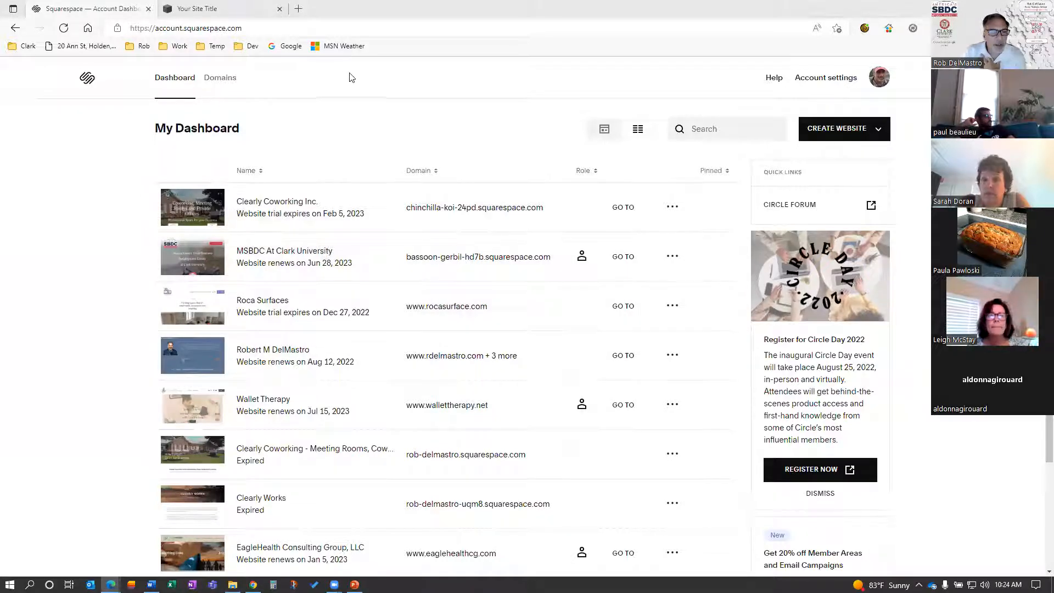
{"action": "left_click", "coordinate": [204, 7]}
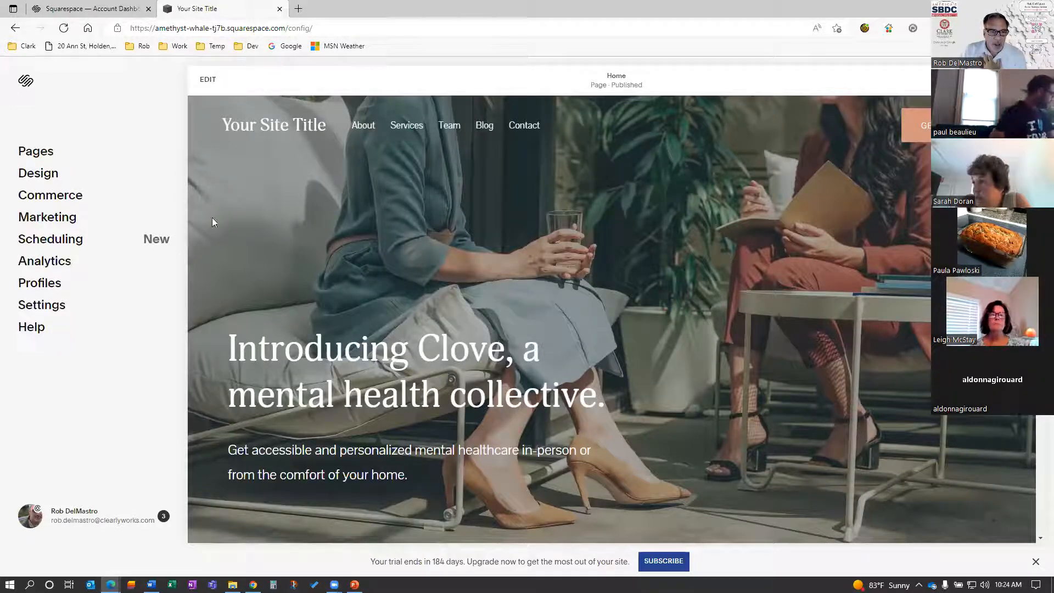
Step: Open the site's page list and compare its navigation with the page structure in wireframe.pdf
{"action": "left_click", "coordinate": [35, 151]}
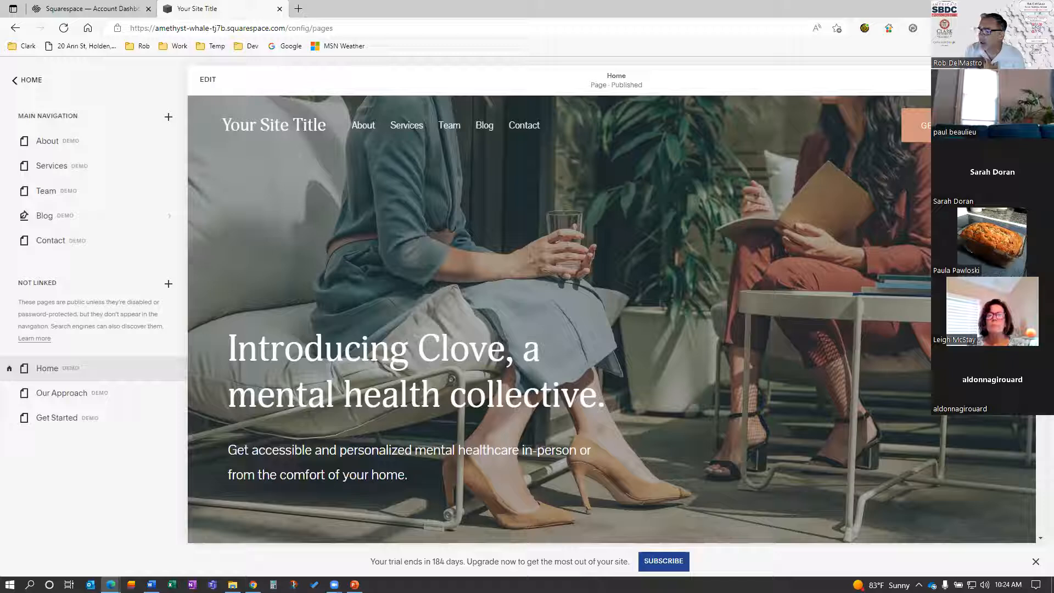
{"action": "left_click_drag", "start_coordinate": [1053, 63], "coordinate": [725, 62]}
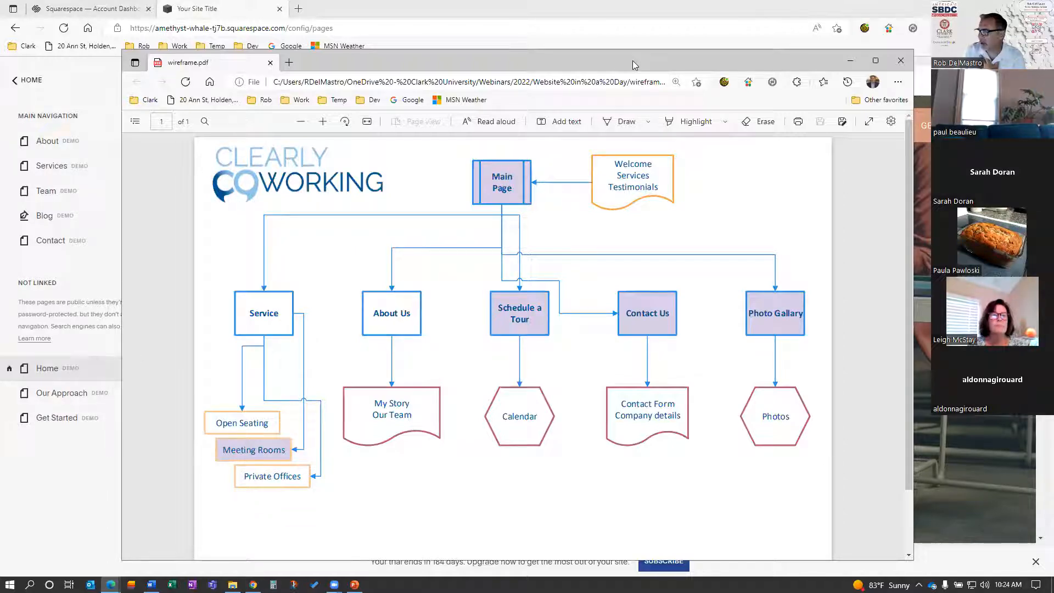
{"action": "key", "text": "alt+Tab"}
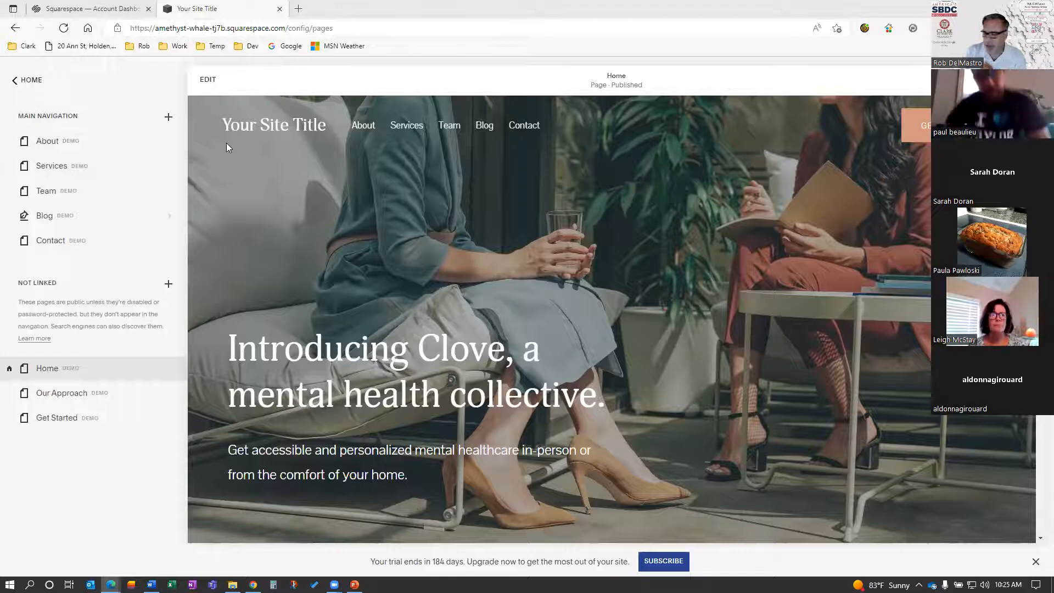
Step: Place Services before About in the main navigation and remove the Team and Blog demo pages
{"action": "mouse_move", "coordinate": [52, 165]}
{"action": "left_mouse_down"}
{"action": "mouse_move", "coordinate": [52, 134]}
{"action": "mouse_move", "coordinate": [52, 143]}
{"action": "left_mouse_up"}
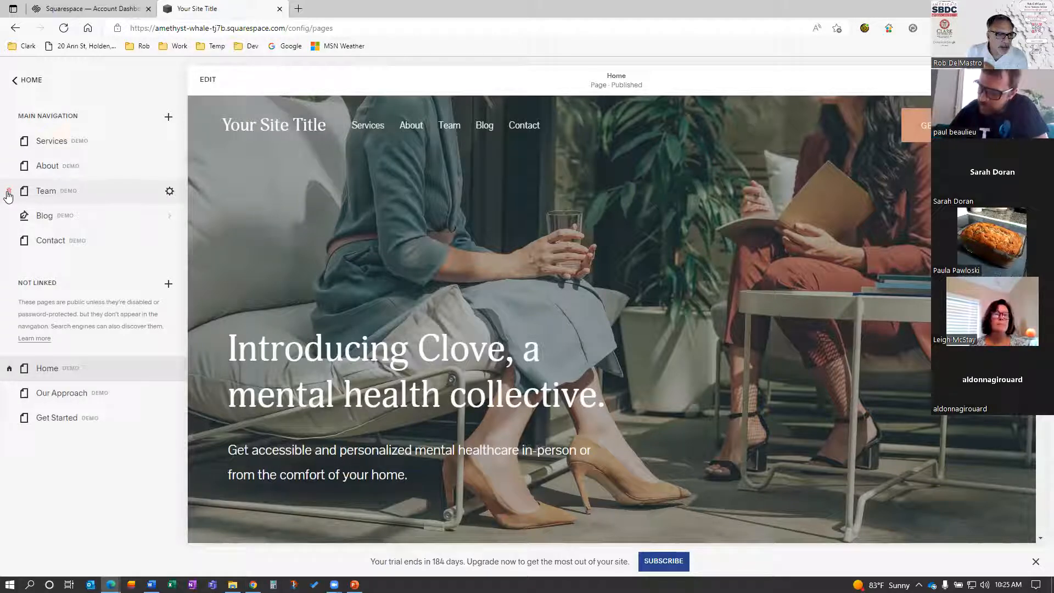
{"action": "left_click", "coordinate": [9, 193]}
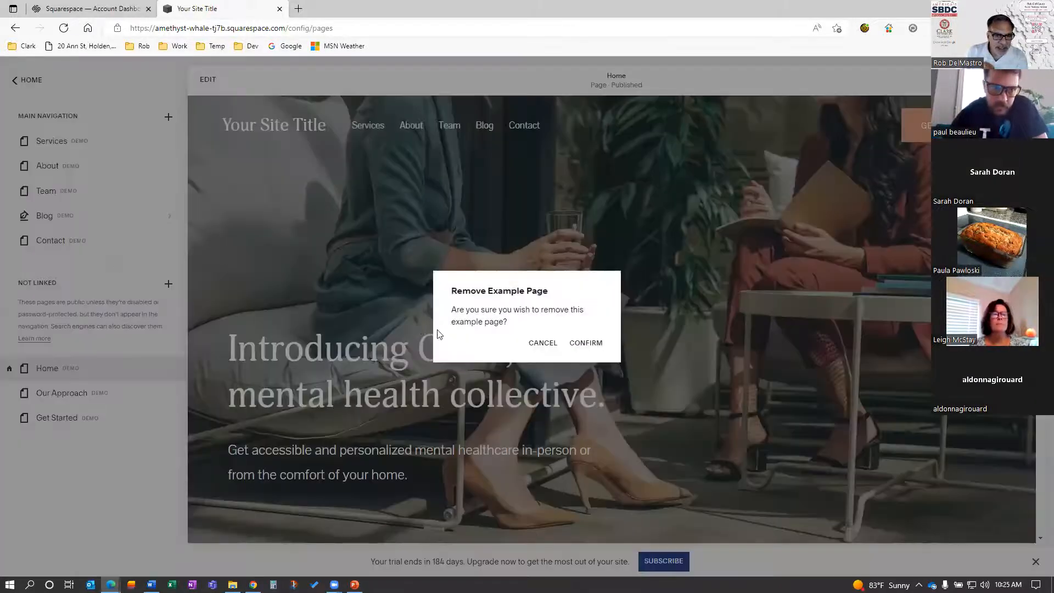
{"action": "key", "text": "Return"}
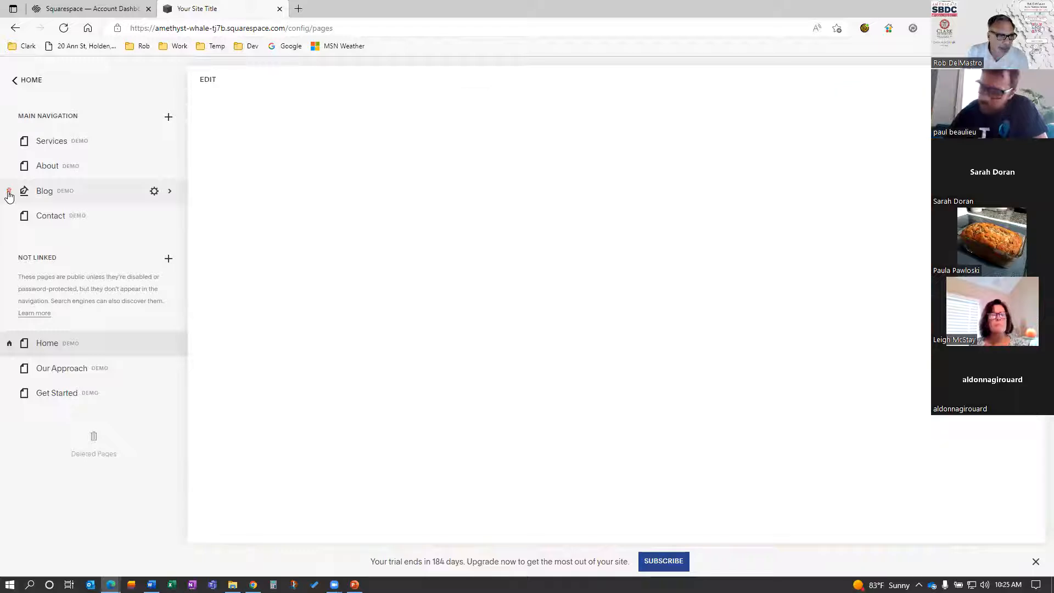
{"action": "left_click", "coordinate": [9, 192]}
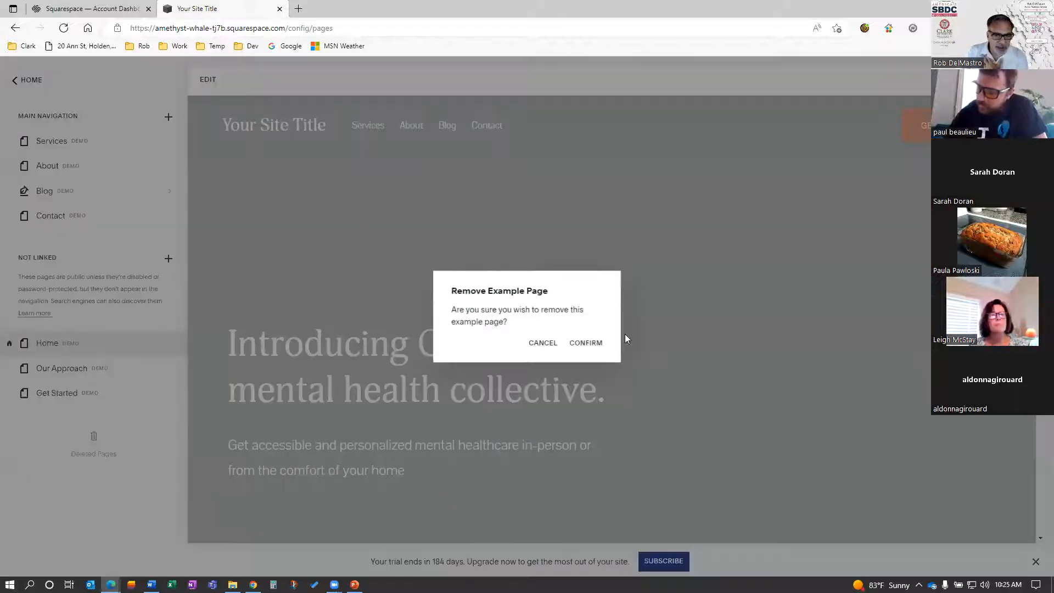
{"action": "key", "text": "Return"}
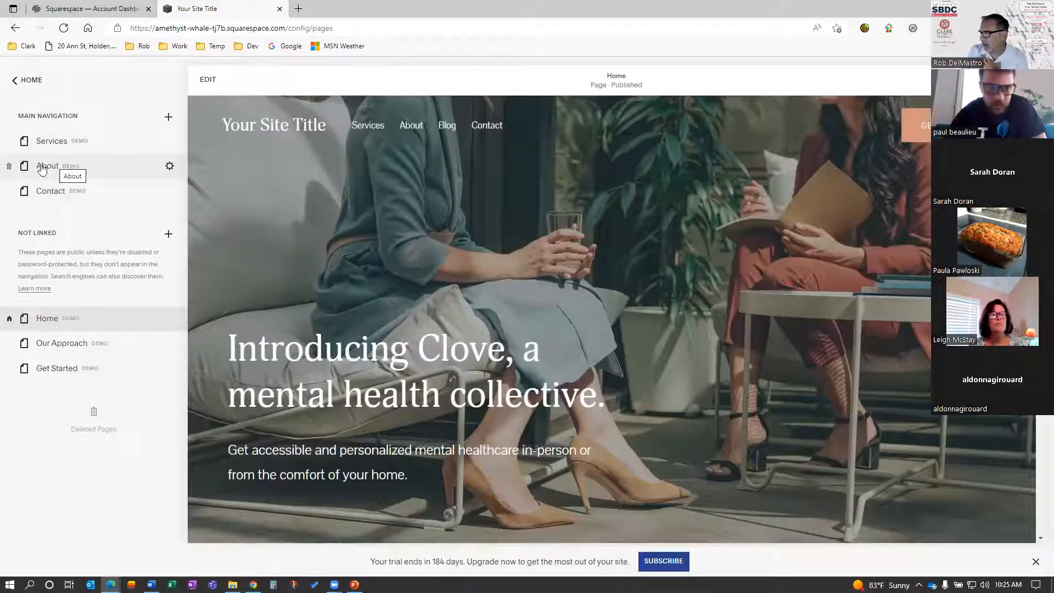
Step: Add a main navigation page using the Appointments layout with a banner image and the scheduler beside the intro text
{"action": "left_click", "coordinate": [170, 120]}
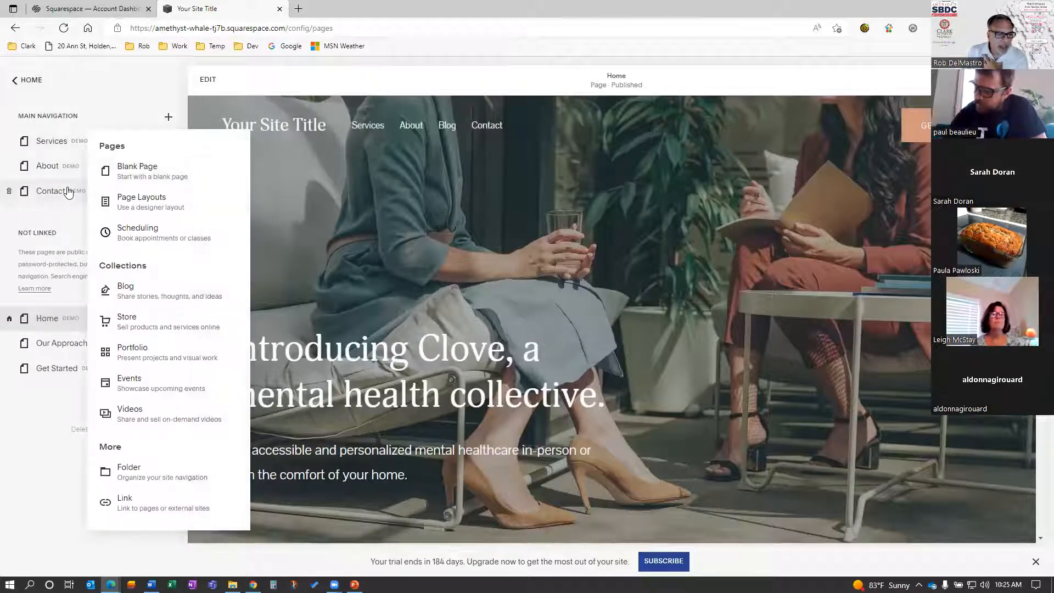
{"action": "left_click", "coordinate": [136, 204]}
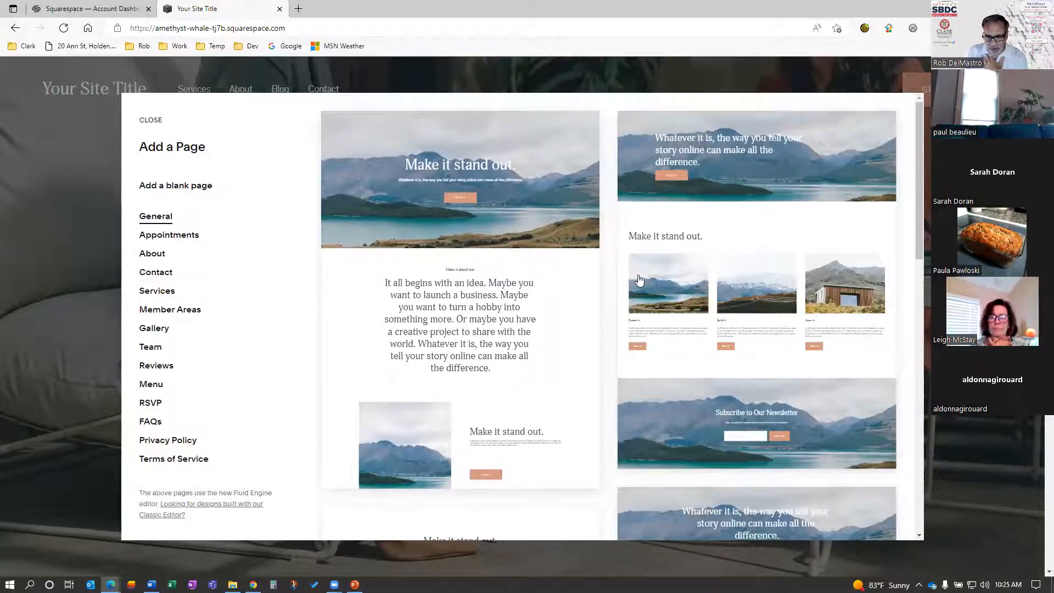
{"action": "scroll", "coordinate": [654, 396], "scroll_direction": "down", "scroll_amount": 5}
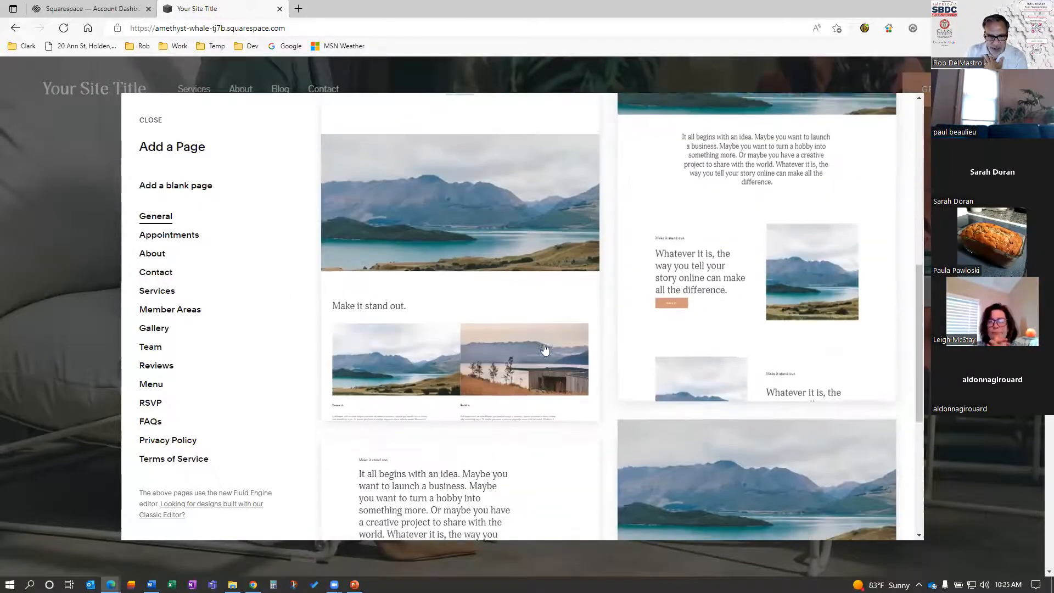
{"action": "scroll", "coordinate": [546, 349], "scroll_direction": "up", "scroll_amount": 5}
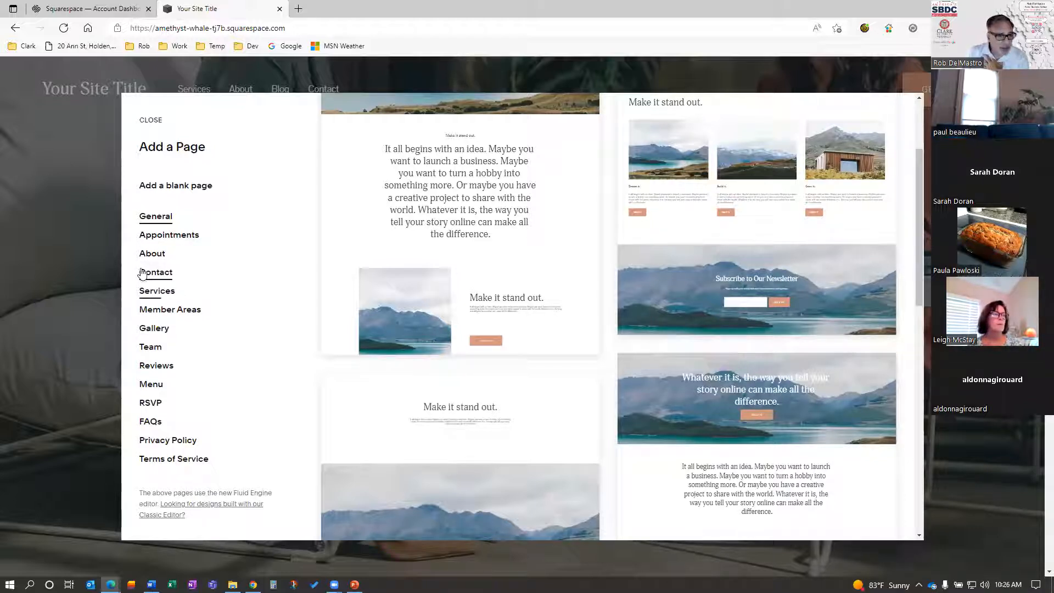
{"action": "left_click", "coordinate": [172, 236]}
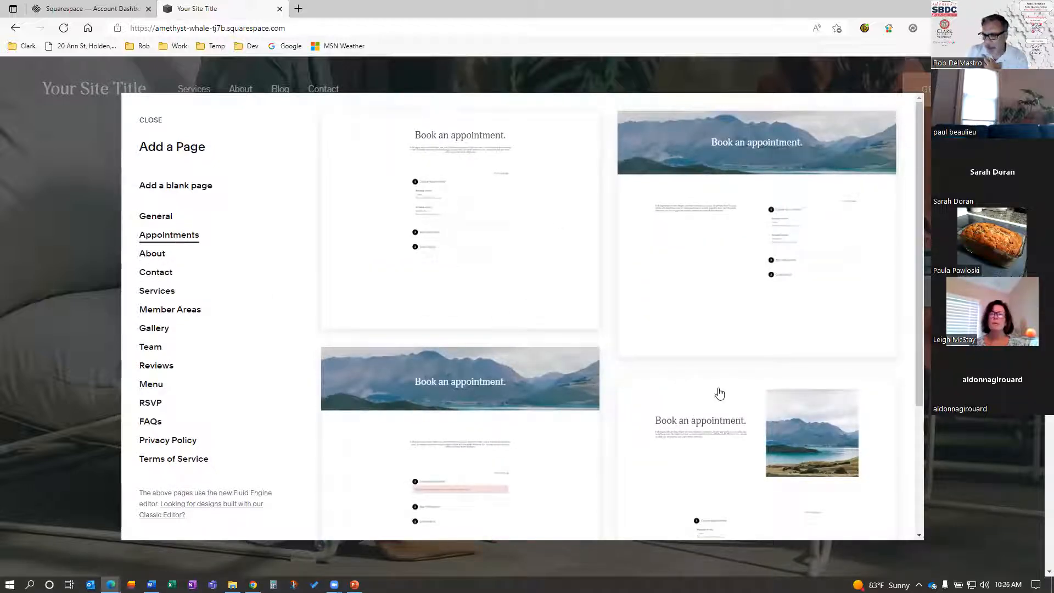
{"action": "left_click", "coordinate": [702, 258]}
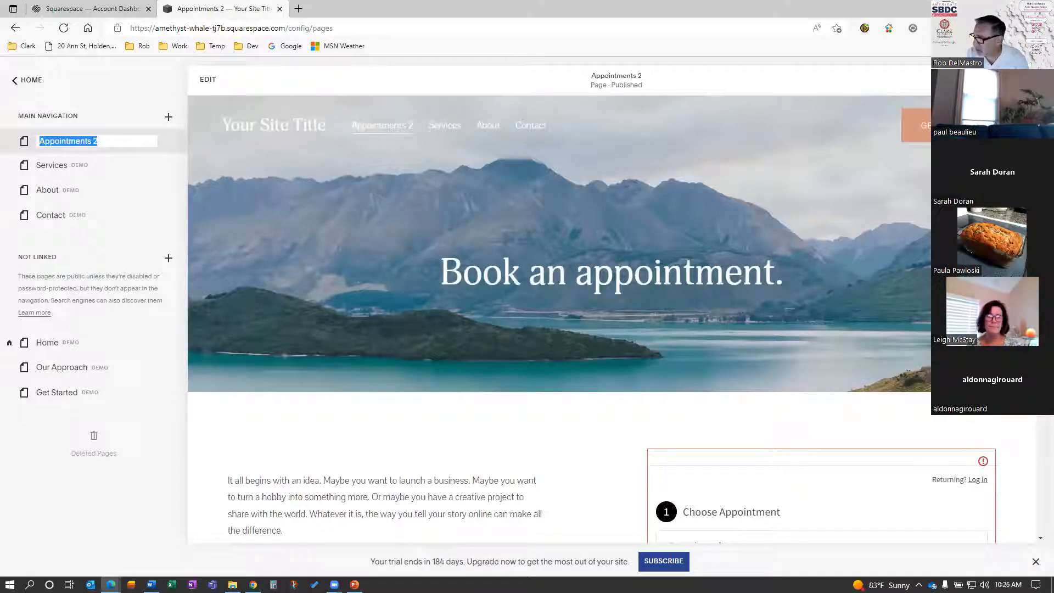
Step: Name the new appointments page "Schedule a Tour" and place it between About and Contact in the main navigation
{"action": "type", "text": "Sc"}
{"action": "type", "text": "he"}
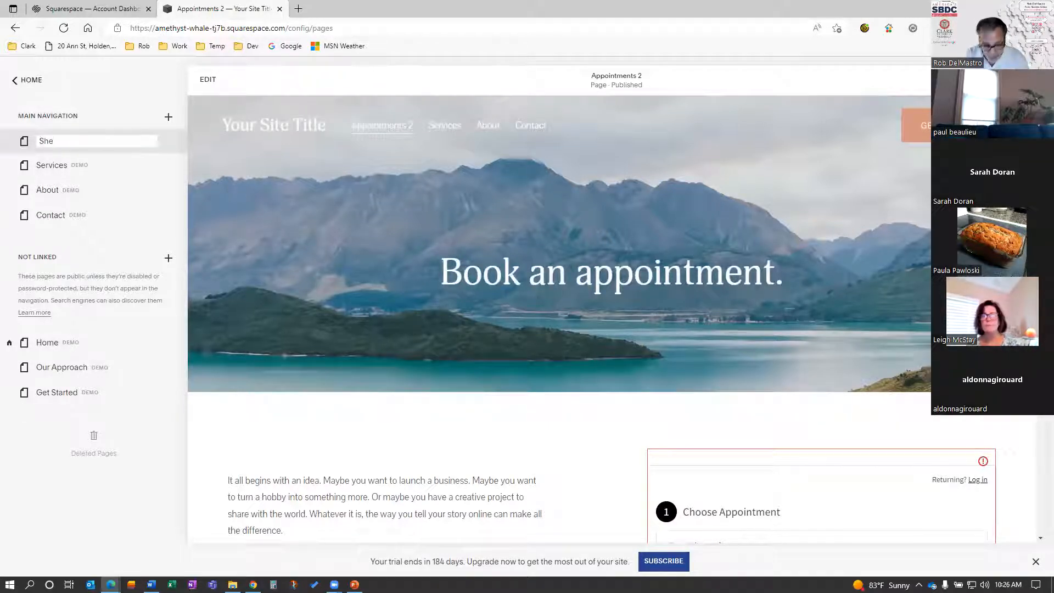
{"action": "key", "text": "BackSpace"}
{"action": "key", "text": "BackSpace"}
{"action": "type", "text": "chedule a Tour"}
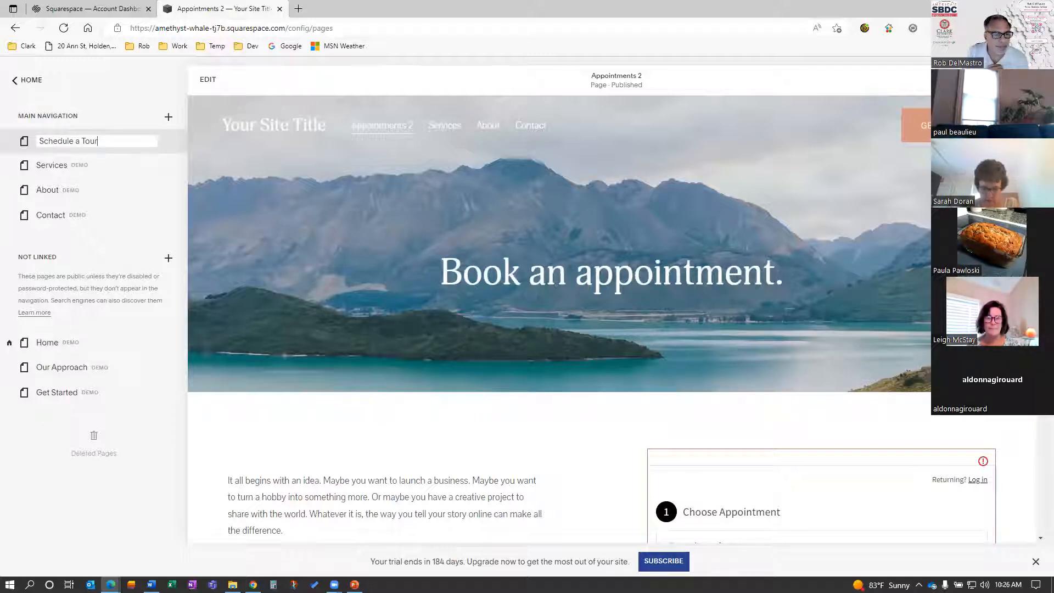
{"action": "key", "text": "Return"}
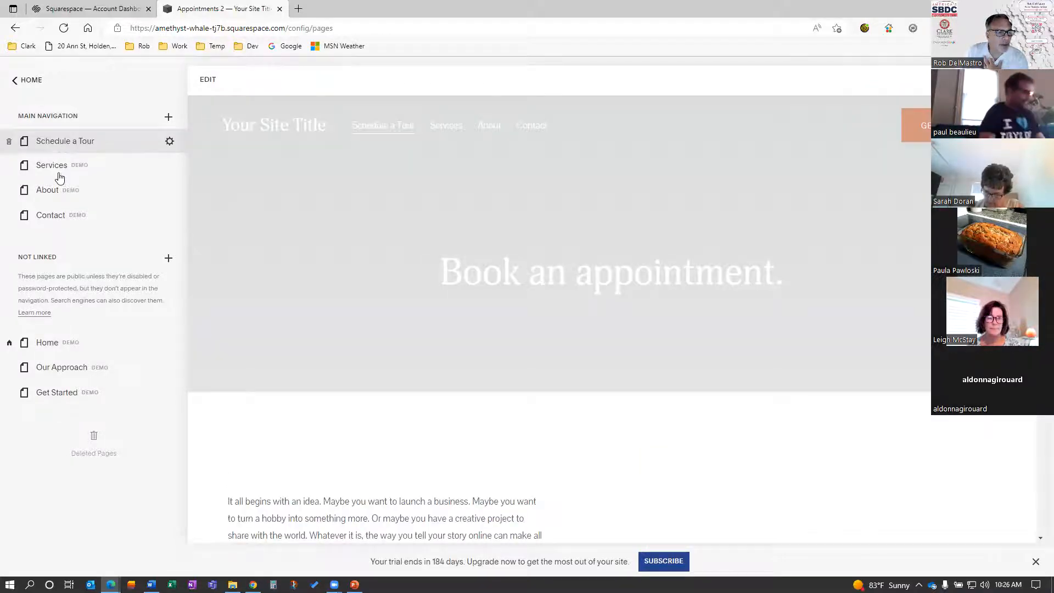
{"action": "left_click_drag", "start_coordinate": [59, 146], "coordinate": [56, 207]}
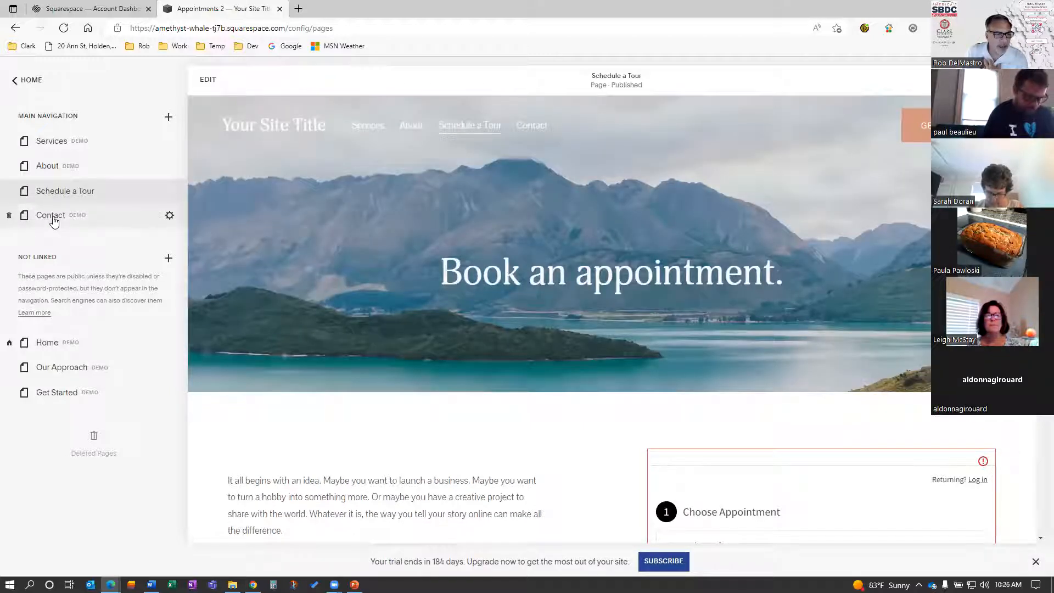
Step: Set the Contact page's title to "Contact Us" and its URL slug to /contactus, and save the page settings
{"action": "left_click", "coordinate": [170, 219]}
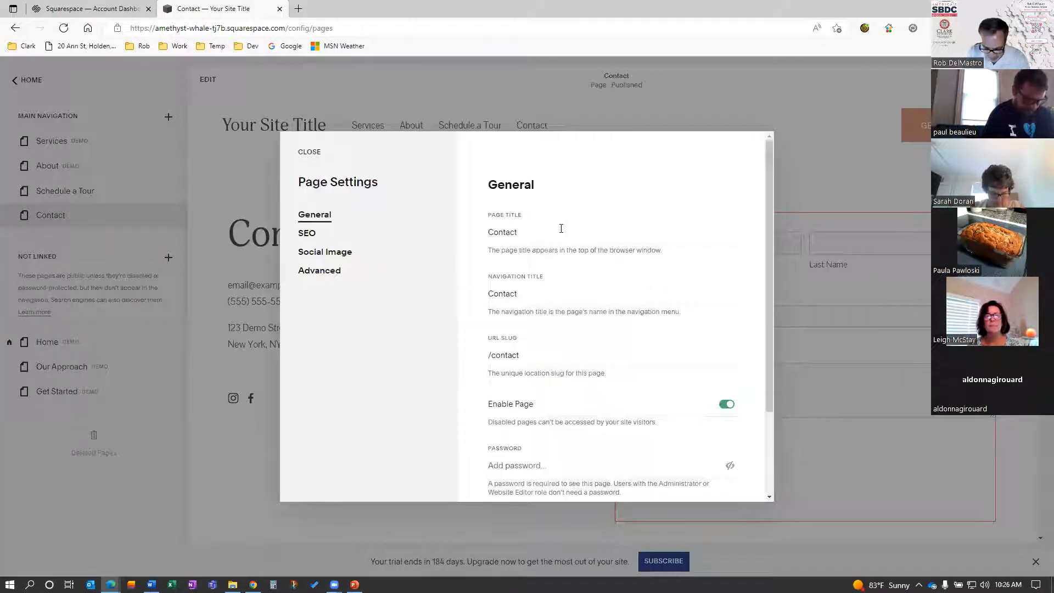
{"action": "left_click", "coordinate": [562, 228]}
{"action": "type", "text": "Us"}
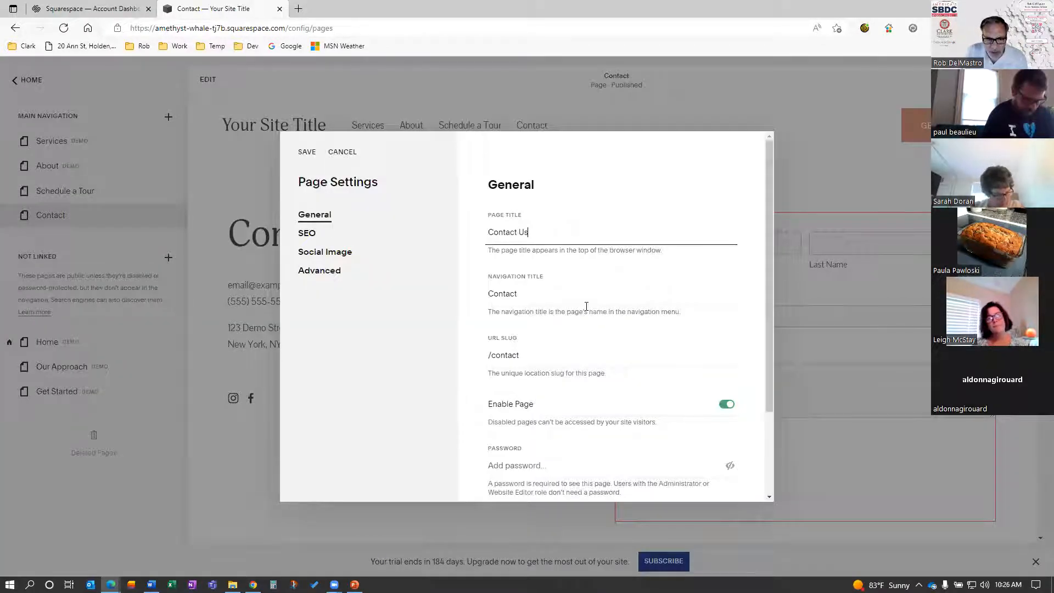
{"action": "left_click", "coordinate": [563, 356]}
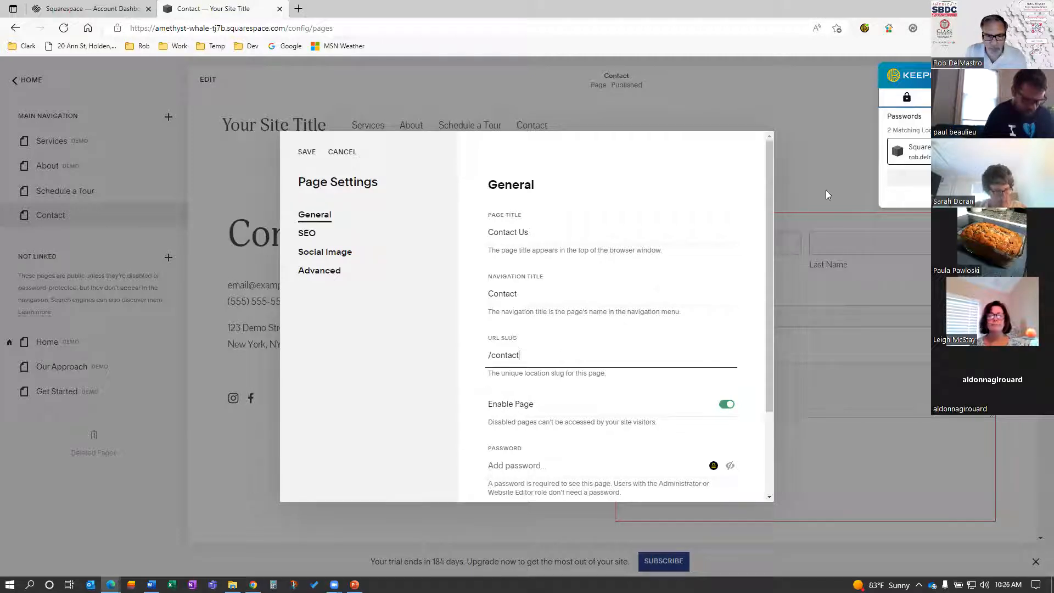
{"action": "type", "text": "us"}
{"action": "left_click", "coordinate": [307, 152]}
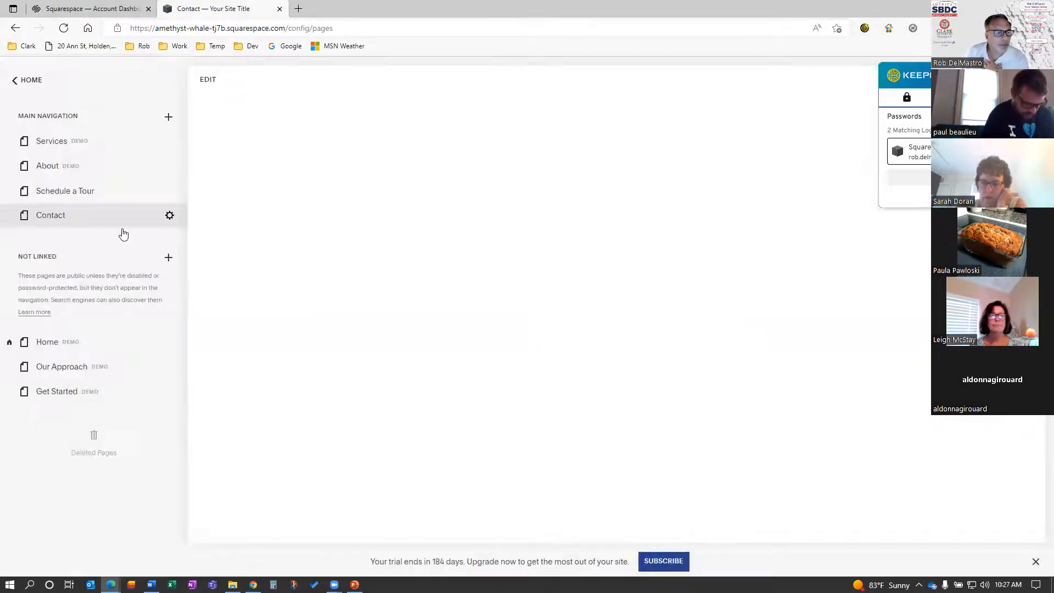
{"action": "double_click", "coordinate": [68, 221]}
{"action": "left_click", "coordinate": [188, 239]}
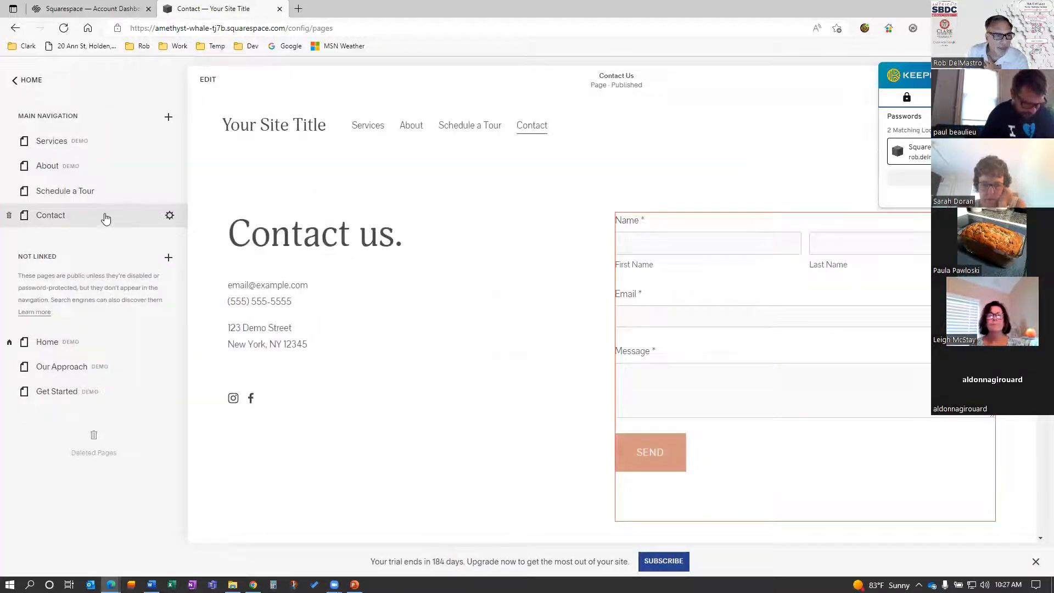
Step: Set the Contact page's navigation title and SEO title to "Contact Us" and save the settings
{"action": "left_click", "coordinate": [171, 220]}
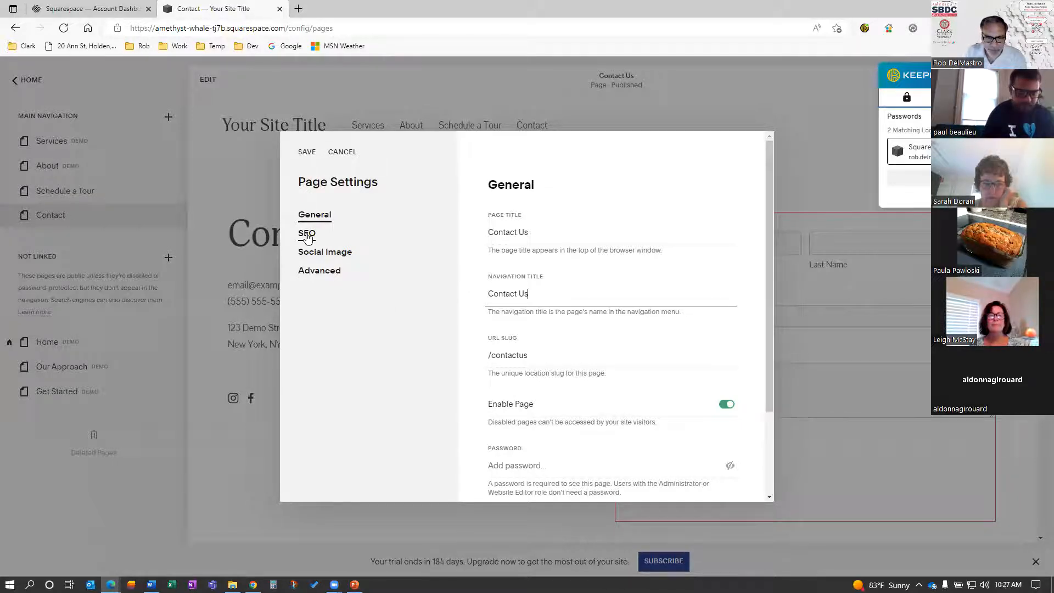
{"action": "left_click", "coordinate": [558, 405]}
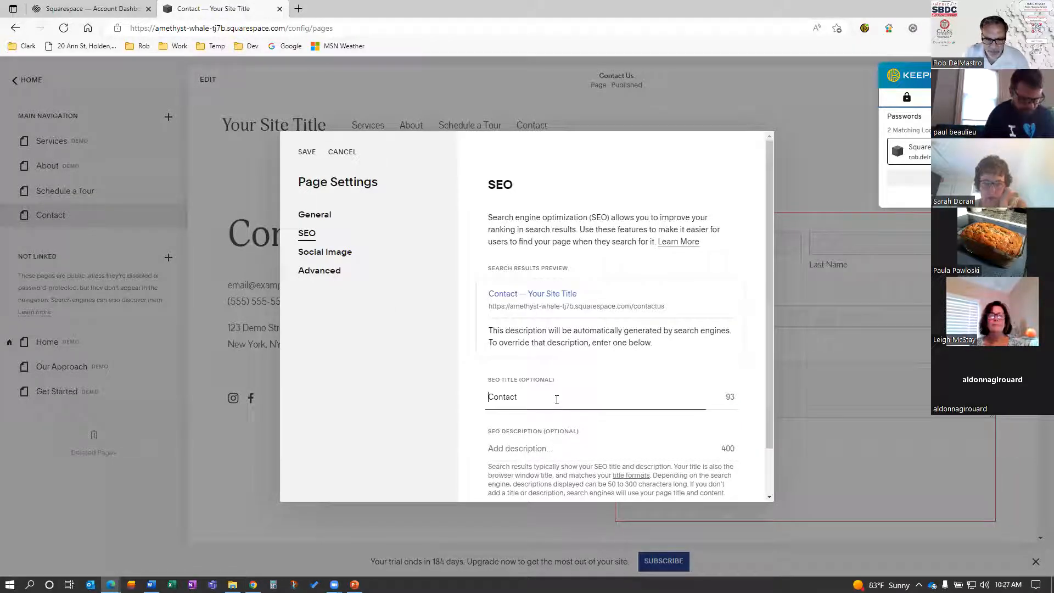
{"action": "type", "text": "Us"}
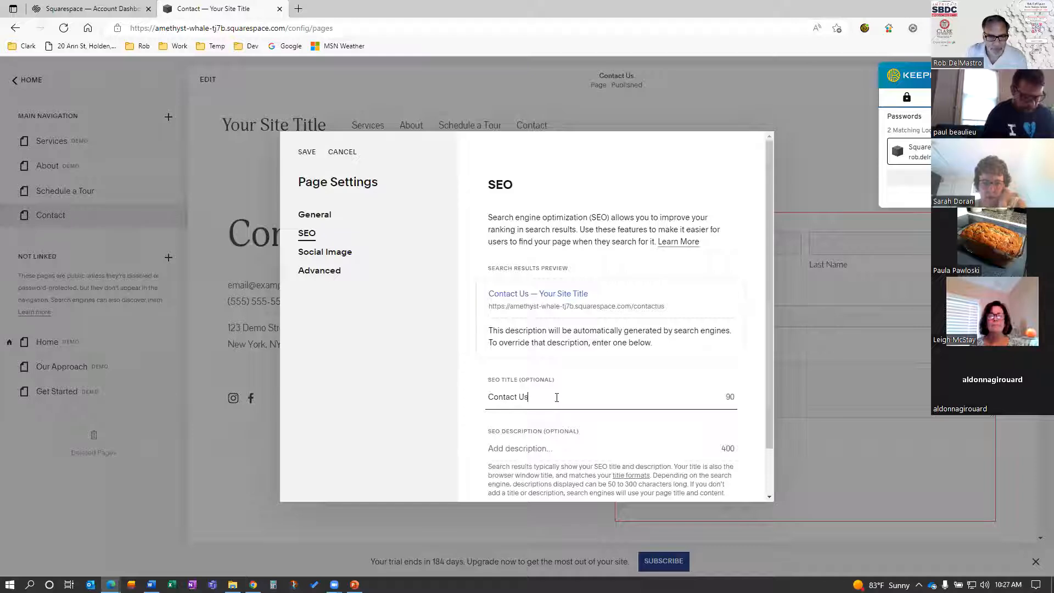
{"action": "left_click", "coordinate": [307, 156]}
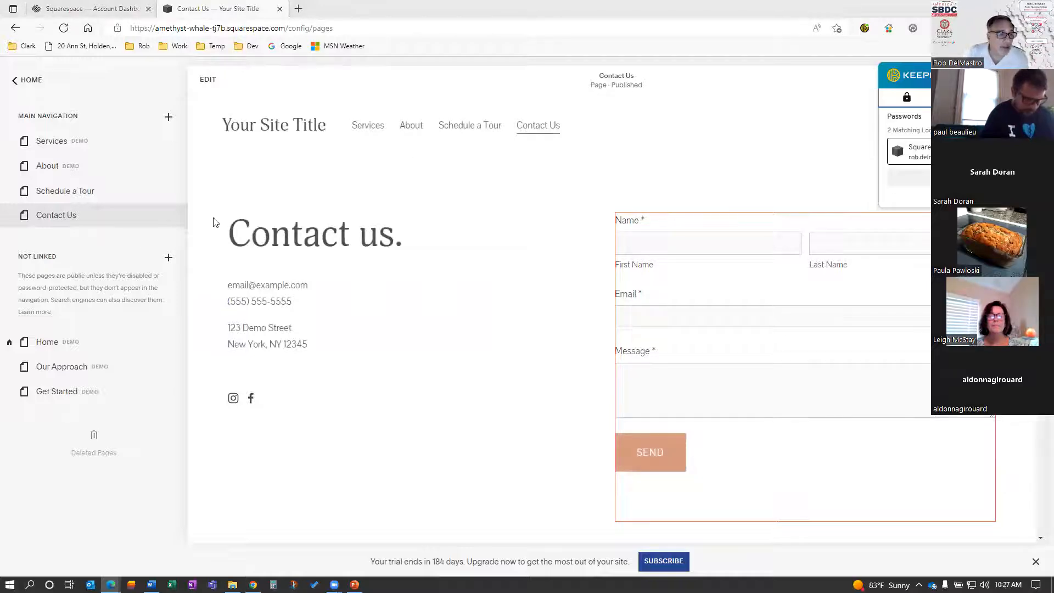
Step: Add a main navigation page using the Gallery layout with a banner image above a three-column photo grid
{"action": "left_click", "coordinate": [167, 117]}
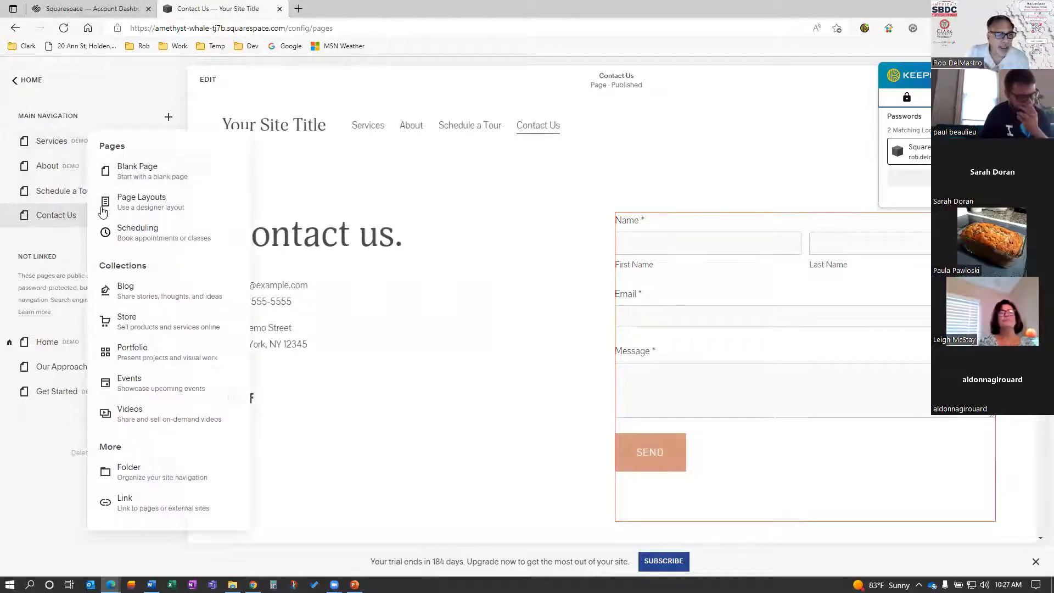
{"action": "left_click", "coordinate": [143, 202]}
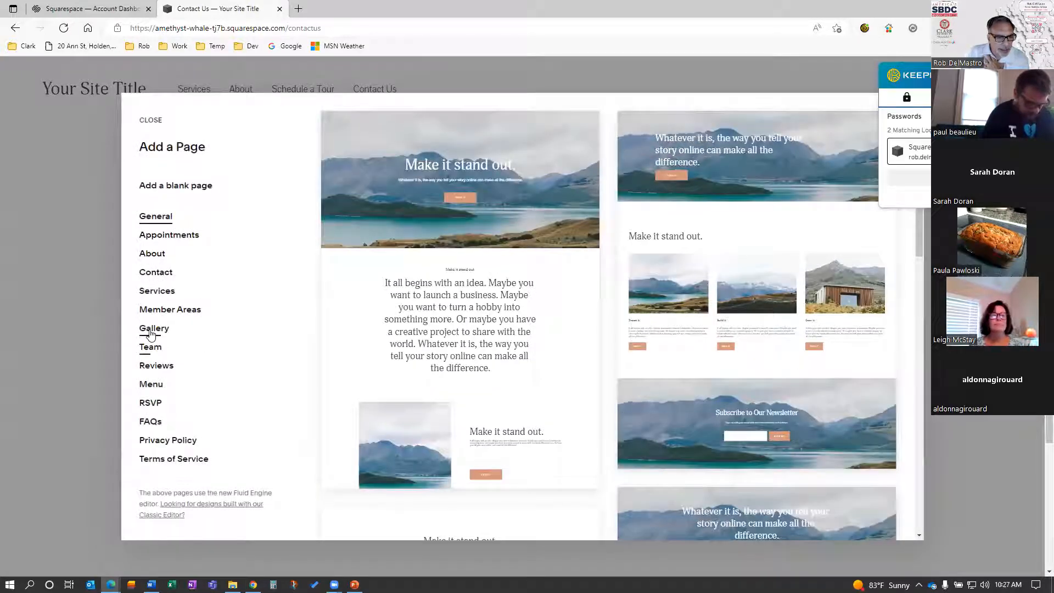
{"action": "left_click", "coordinate": [214, 324]}
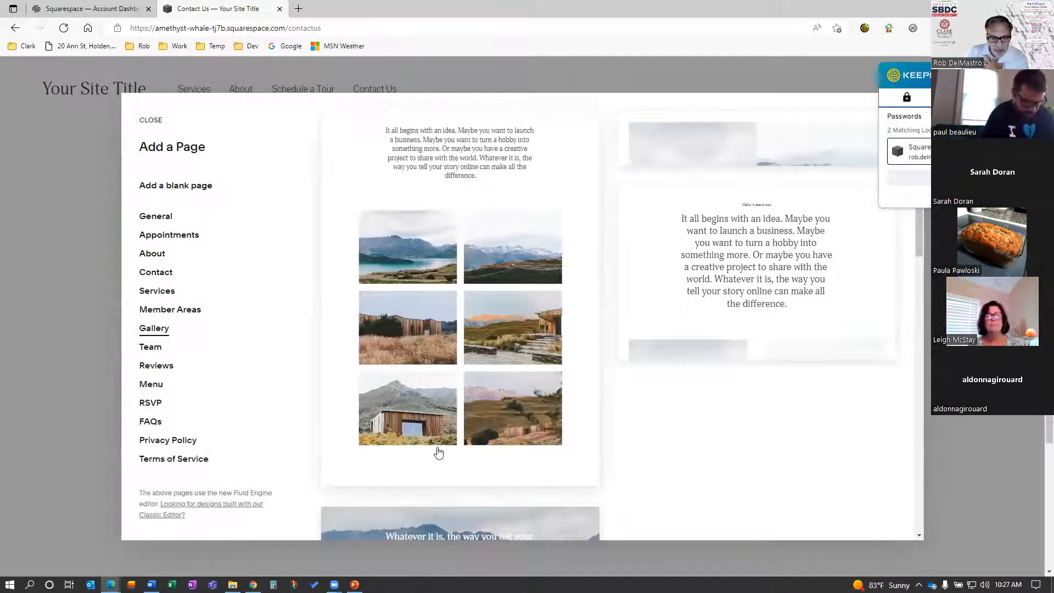
{"action": "scroll", "coordinate": [438, 452], "scroll_direction": "down", "scroll_amount": 4}
{"action": "scroll", "coordinate": [468, 454], "scroll_direction": "down", "scroll_amount": 3}
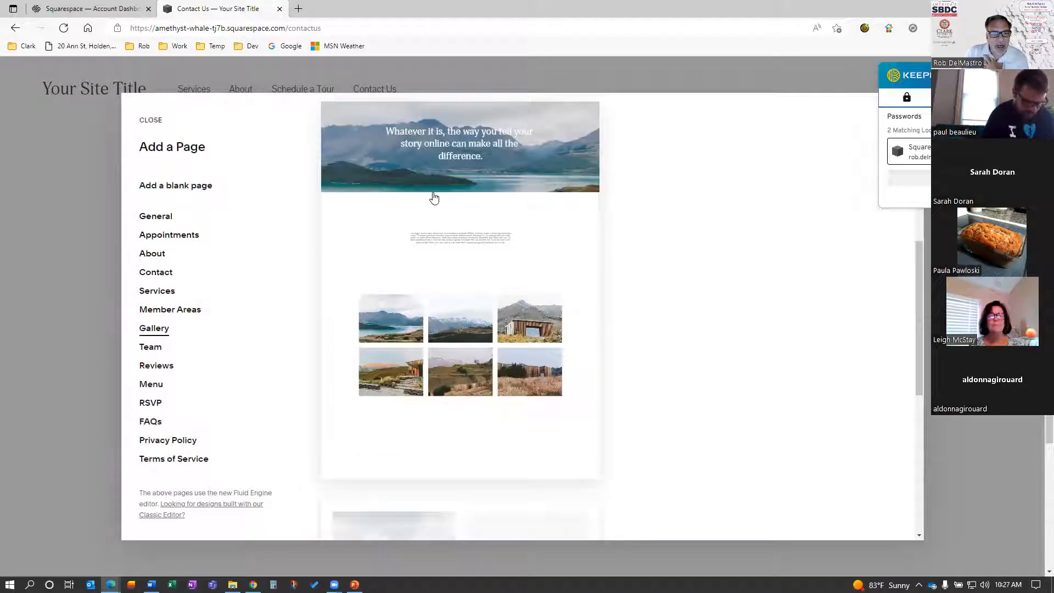
{"action": "left_click", "coordinate": [388, 227]}
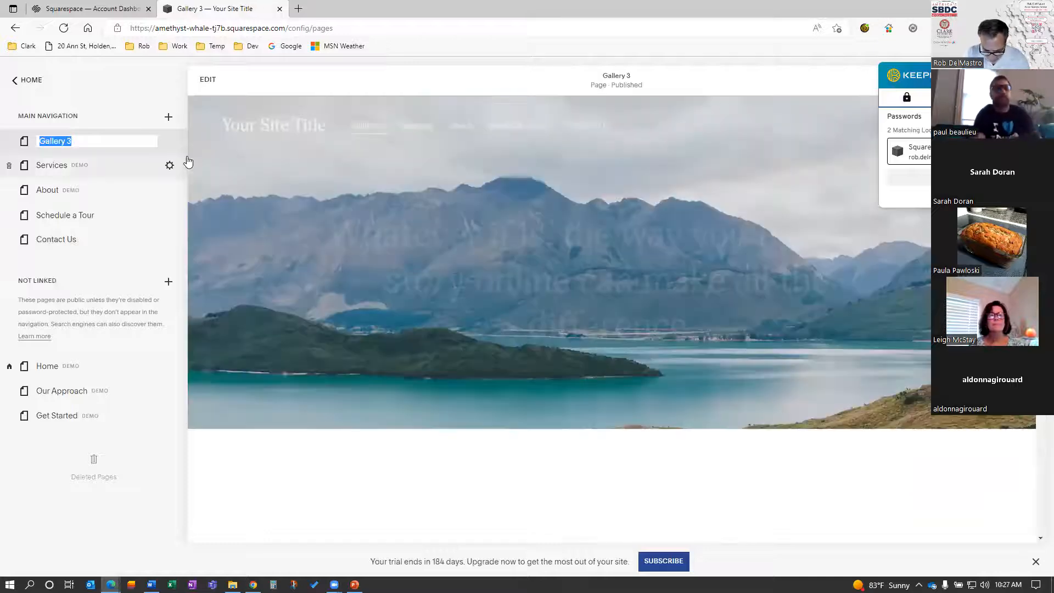
Step: Name the new gallery page "Photo Gallery" and move it below Contact Us at the end of the main navigation
{"action": "type", "text": "Photo Ga"}
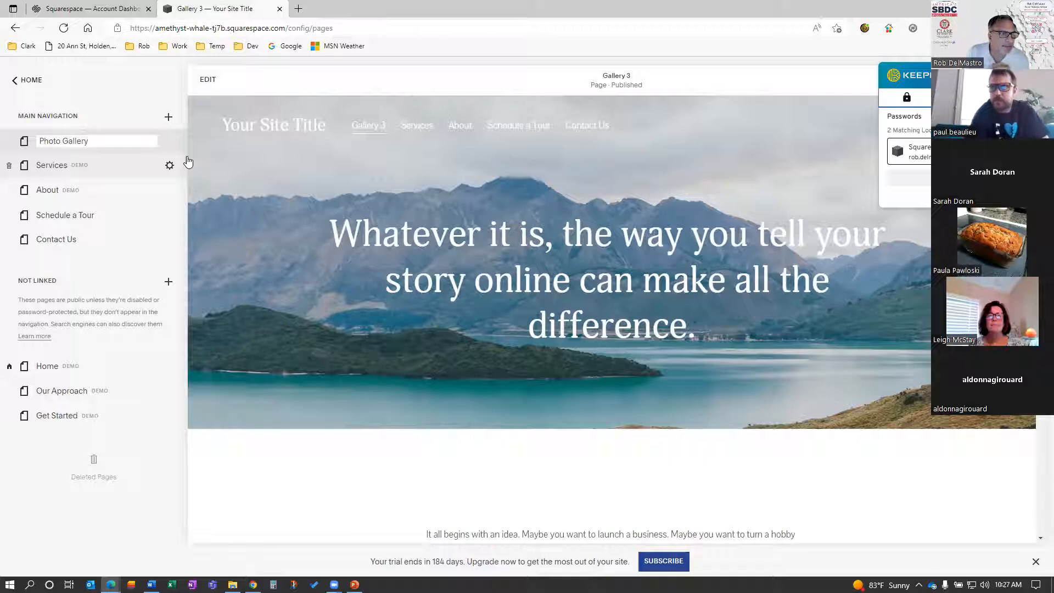
{"action": "key", "text": "Return"}
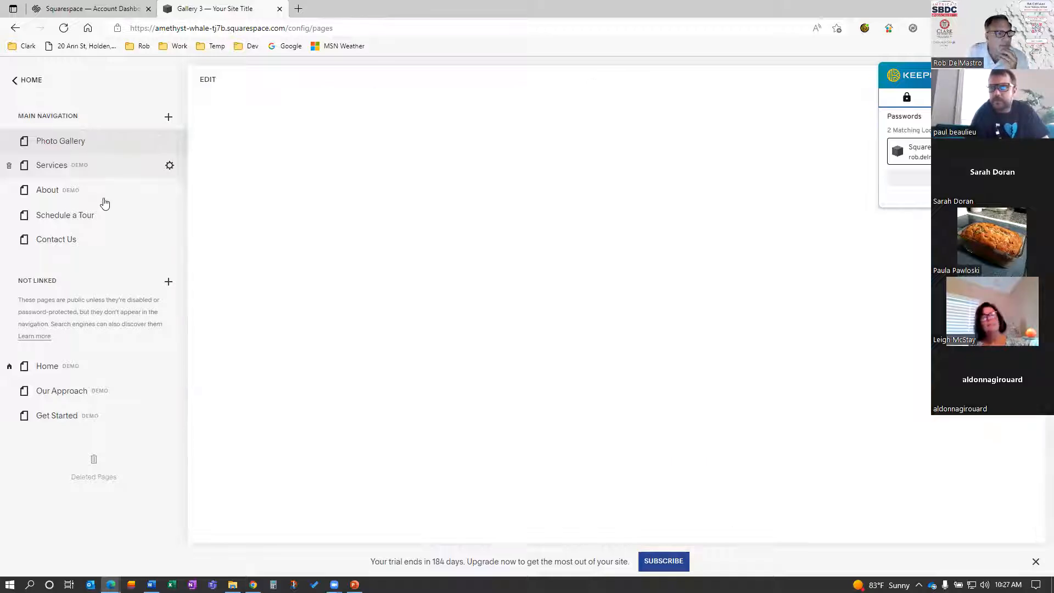
{"action": "left_click_drag", "start_coordinate": [77, 141], "coordinate": [63, 264]}
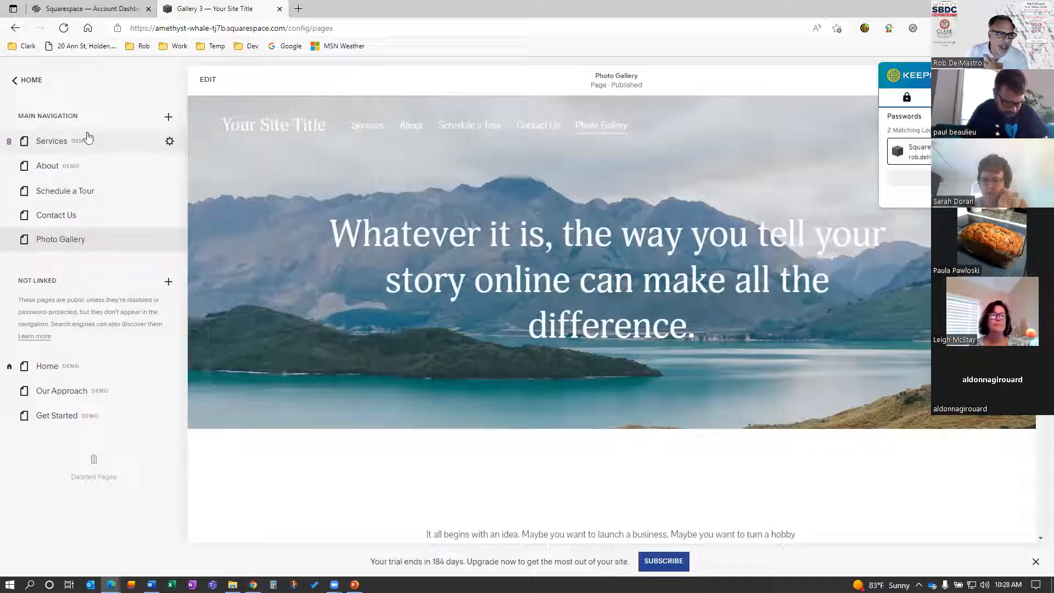
Step: Add a main navigation folder named "Our Services" and delete the demo Services page
{"action": "left_click", "coordinate": [168, 117]}
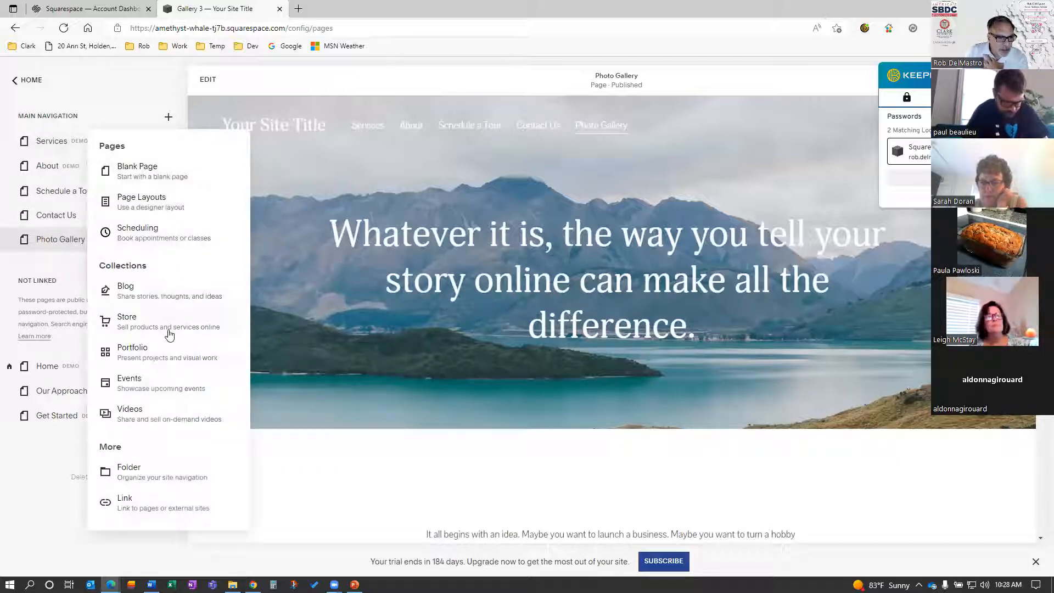
{"action": "left_click", "coordinate": [136, 480]}
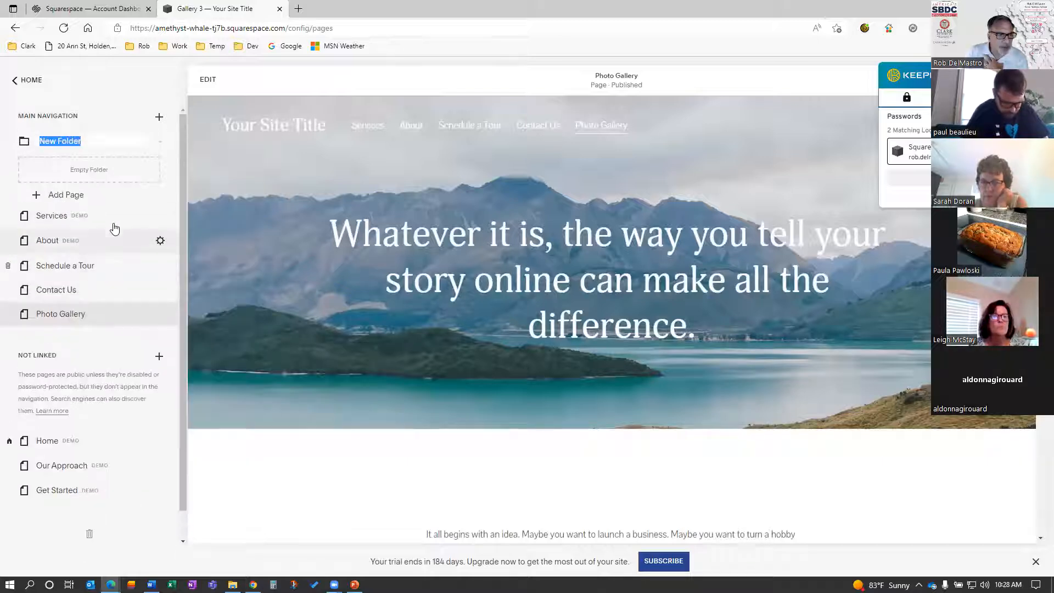
{"action": "type", "text": "Services"}
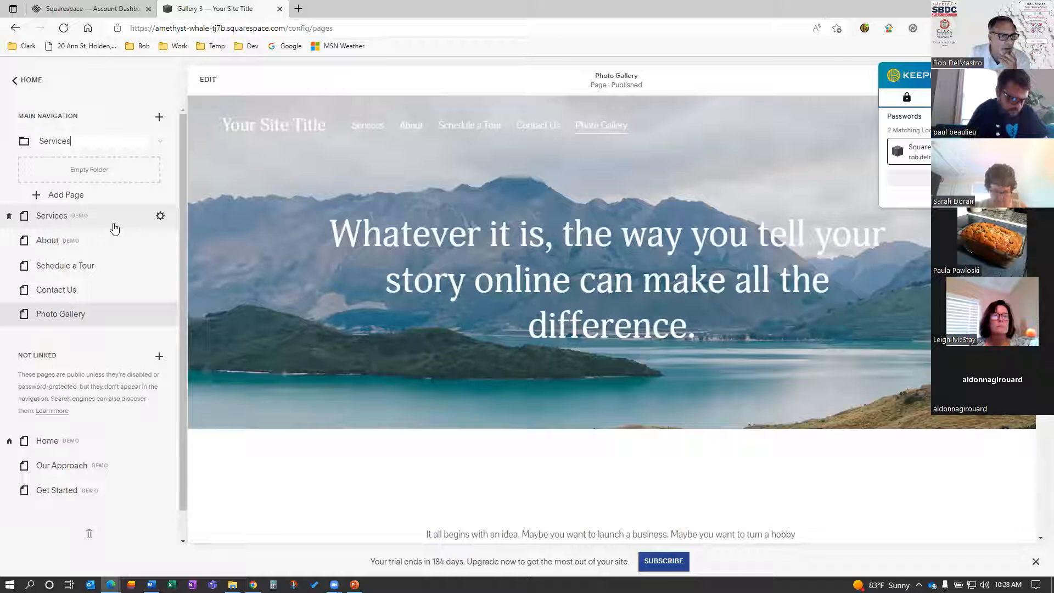
{"action": "type", "text": "Our"}
{"action": "key", "text": "Return"}
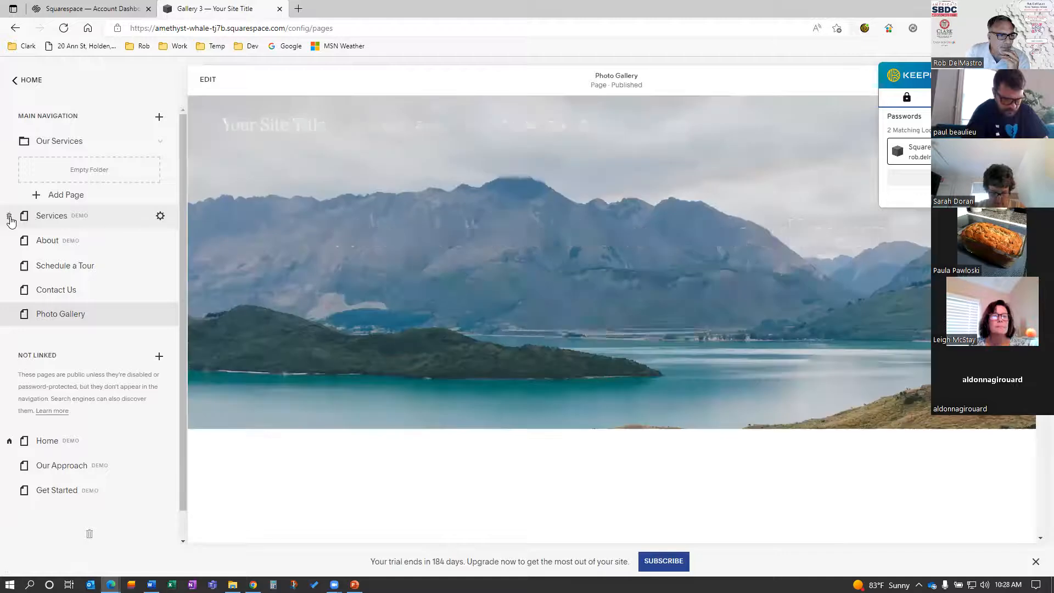
{"action": "left_click", "coordinate": [10, 217]}
{"action": "left_click", "coordinate": [575, 345]}
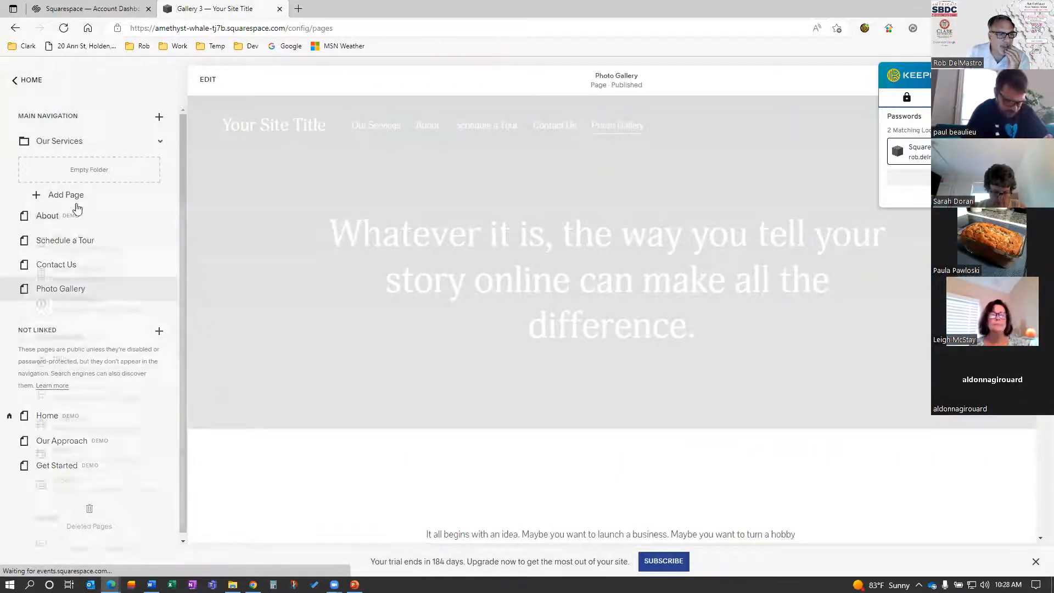
Step: Add an "Open Seating" page to the Our Services folder using the Services layout with alternating images, text and buttons
{"action": "left_click", "coordinate": [65, 196]}
{"action": "left_click", "coordinate": [72, 282]}
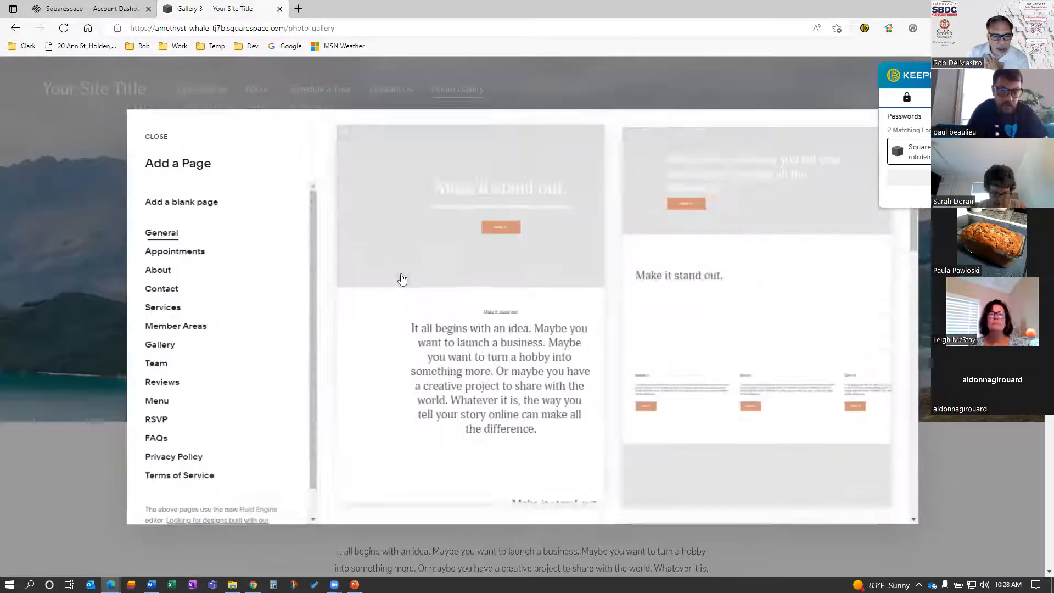
{"action": "left_click", "coordinate": [165, 291]}
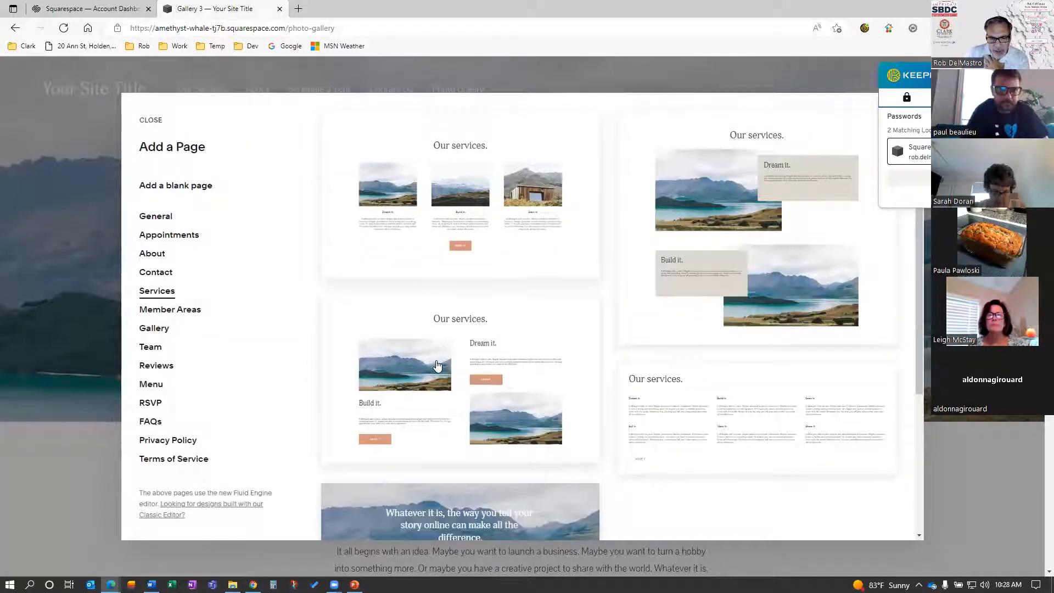
{"action": "scroll", "coordinate": [442, 379], "scroll_direction": "down", "scroll_amount": 4}
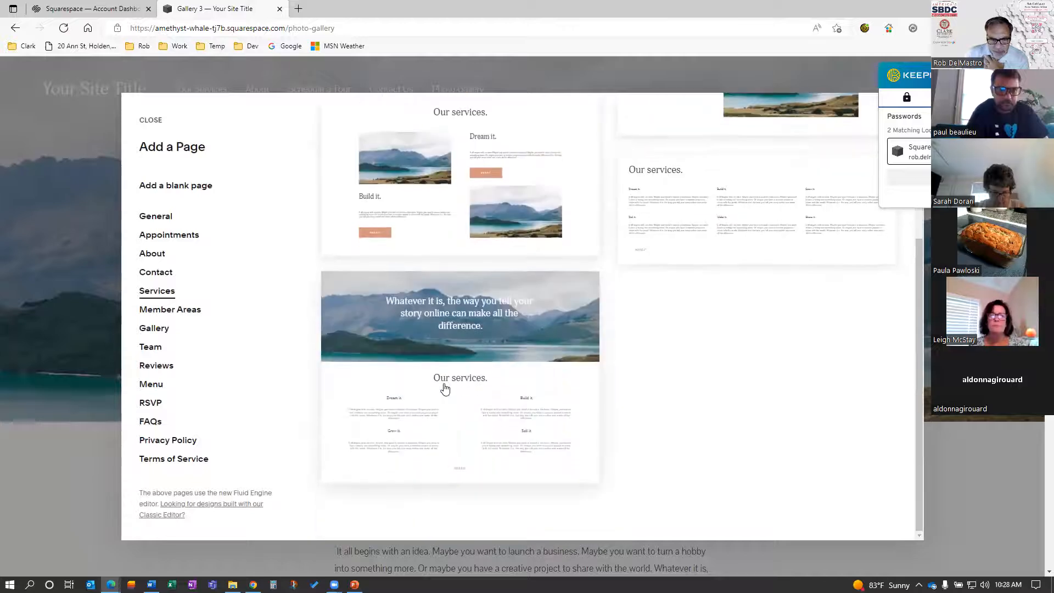
{"action": "scroll", "coordinate": [445, 388], "scroll_direction": "up", "scroll_amount": 4}
{"action": "left_click", "coordinate": [424, 333]}
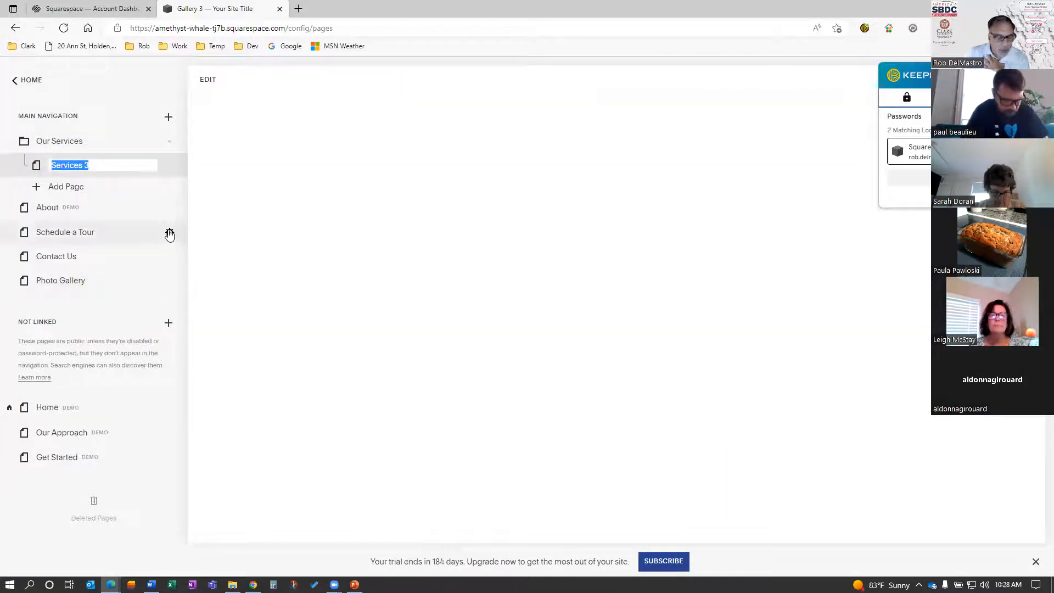
{"action": "type", "text": "Open Seating"}
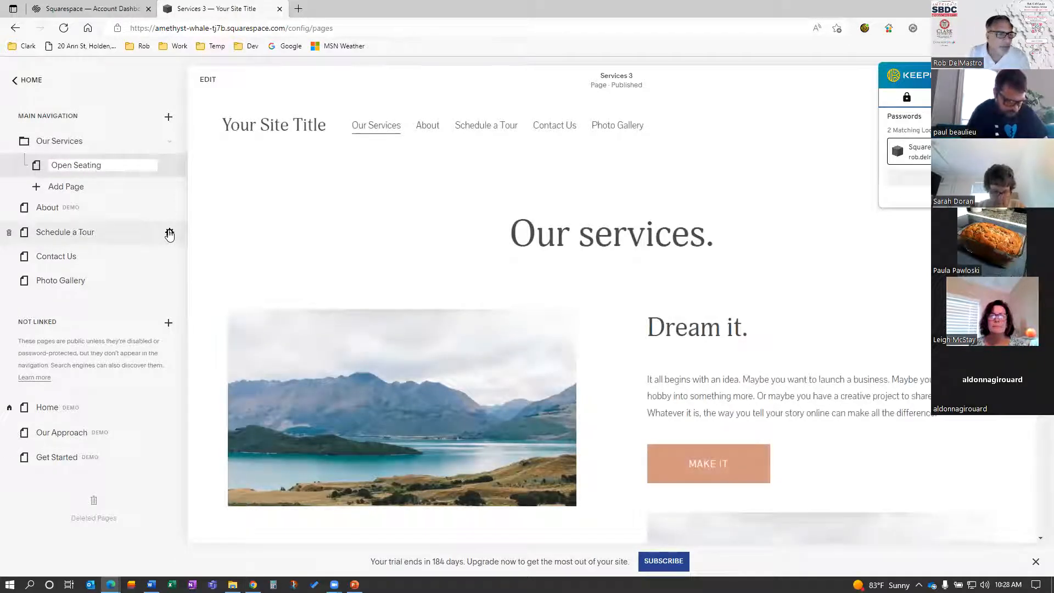
{"action": "key", "text": "Return"}
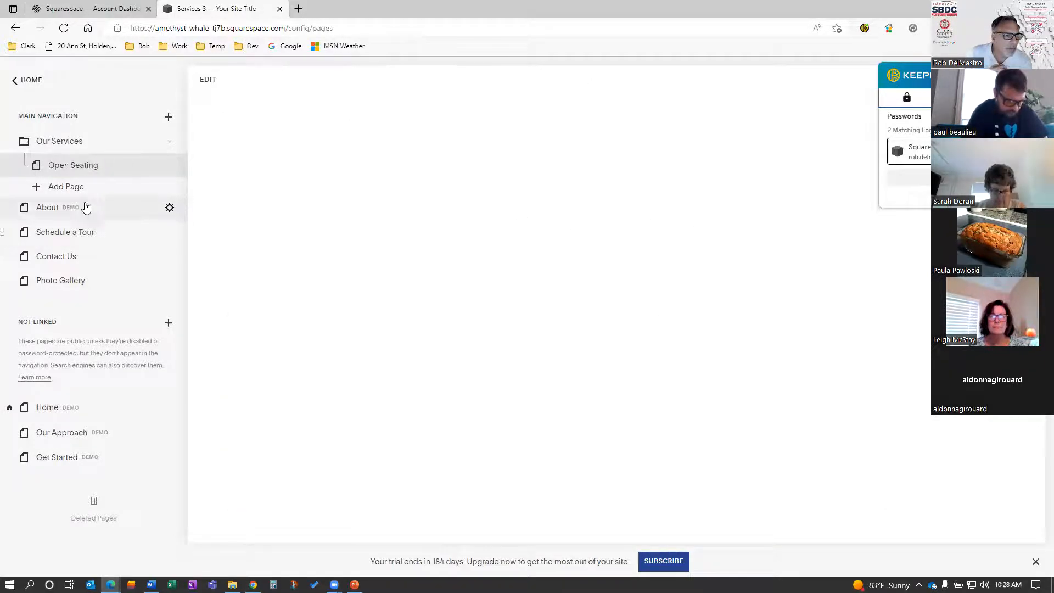
Step: Add a "Meeting Rooms" page to the Our Services folder using the same alternating image-and-text Services layout
{"action": "left_click", "coordinate": [55, 188]}
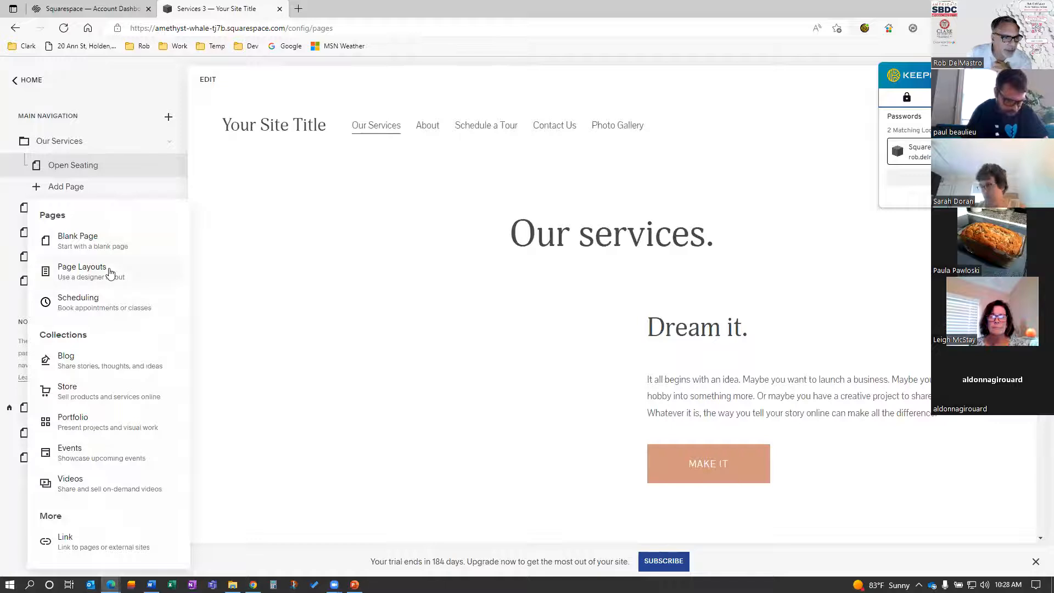
{"action": "left_click", "coordinate": [323, 268]}
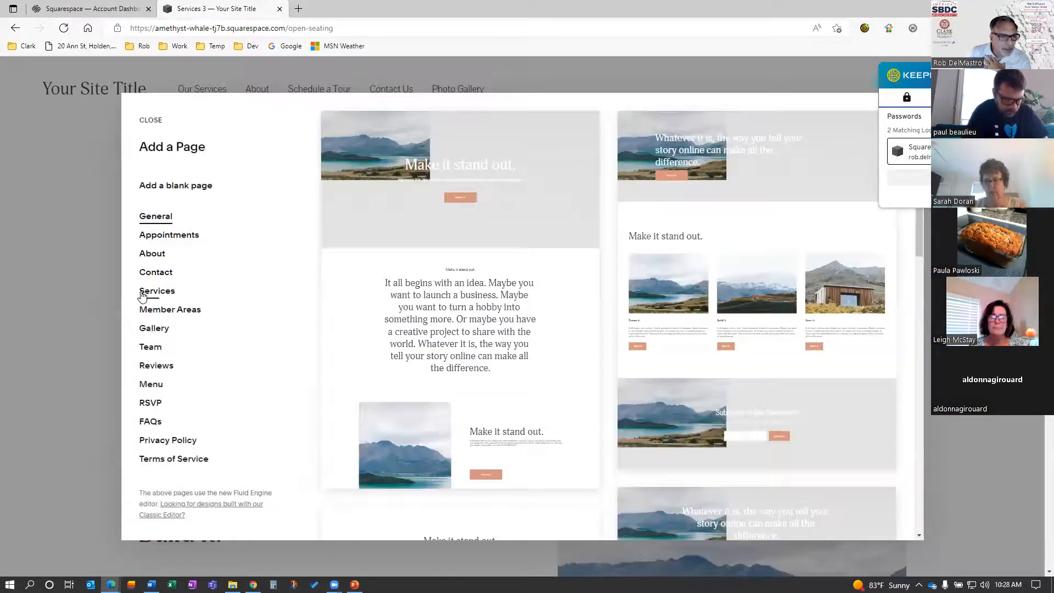
{"action": "left_click", "coordinate": [157, 291]}
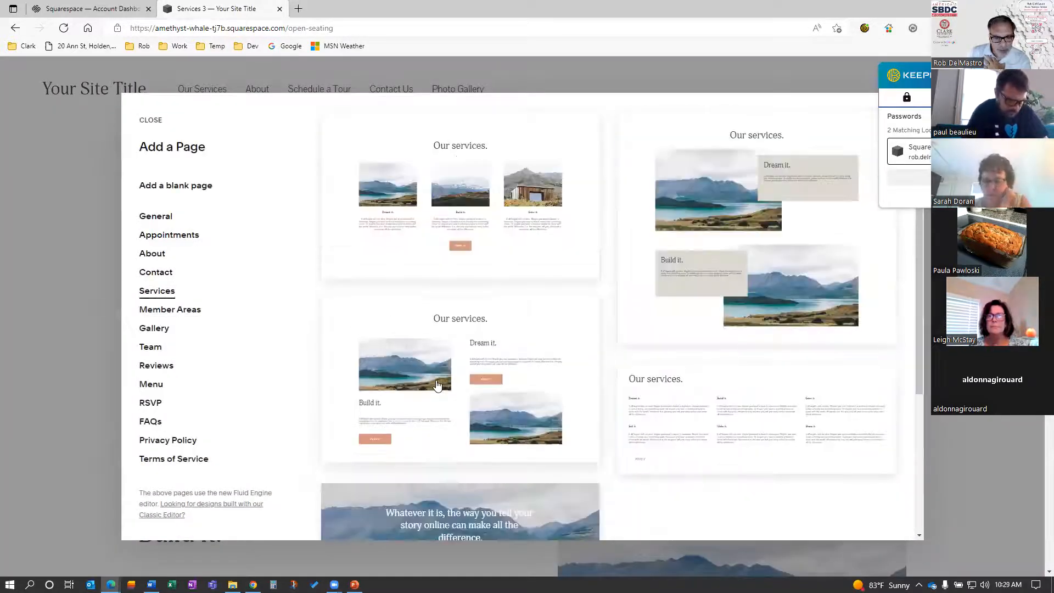
{"action": "left_click", "coordinate": [417, 366]}
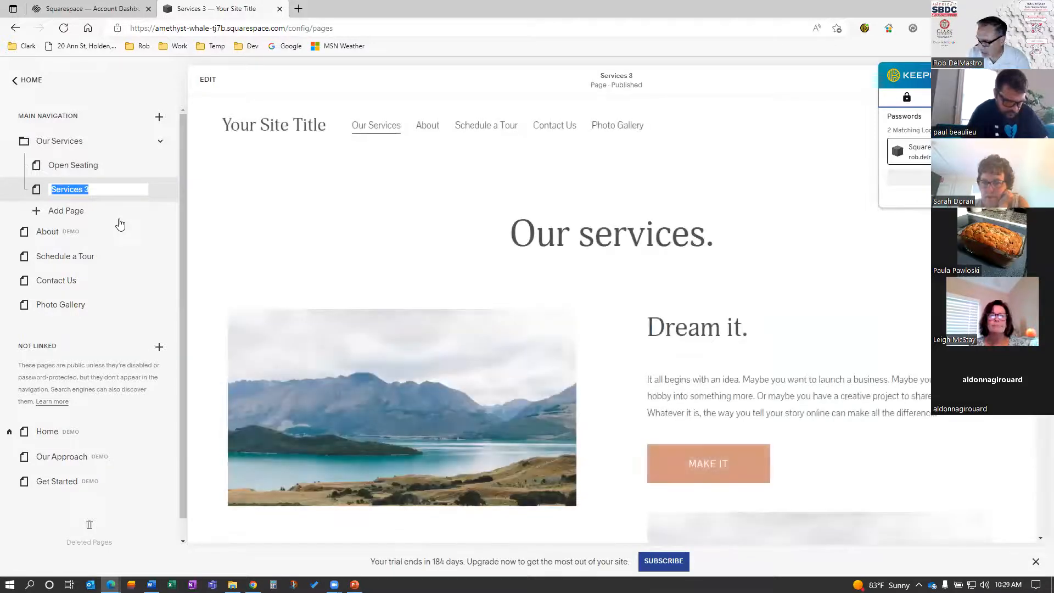
{"action": "type", "text": "Meeting Rooms"}
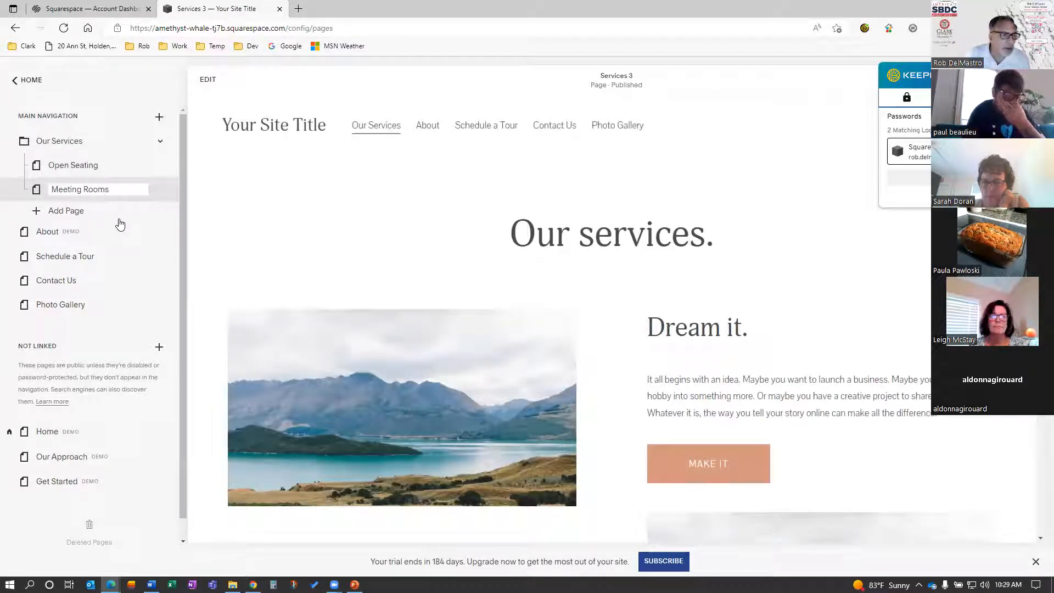
{"action": "key", "text": "Return"}
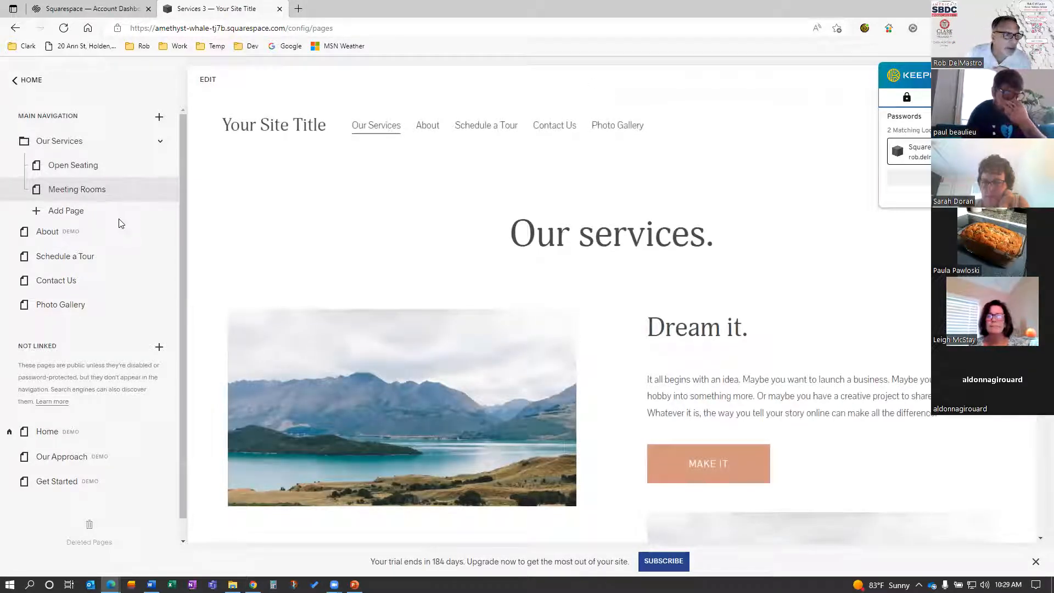
Step: Add a "Private Offices" page to the Our Services folder using the Services layout with text boxes overlapping the images
{"action": "left_click", "coordinate": [76, 214]}
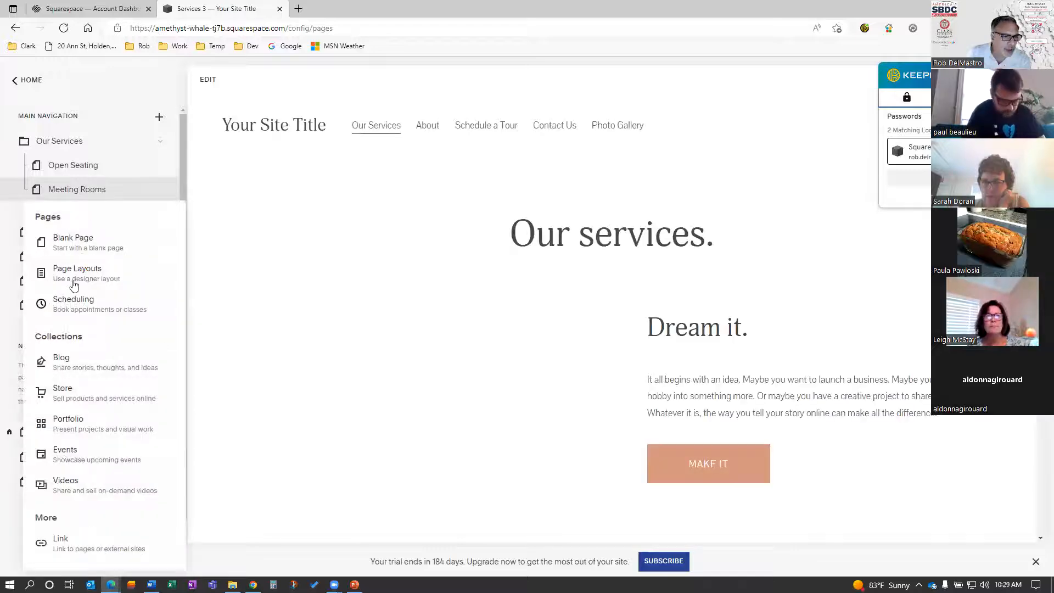
{"action": "left_click", "coordinate": [201, 283]}
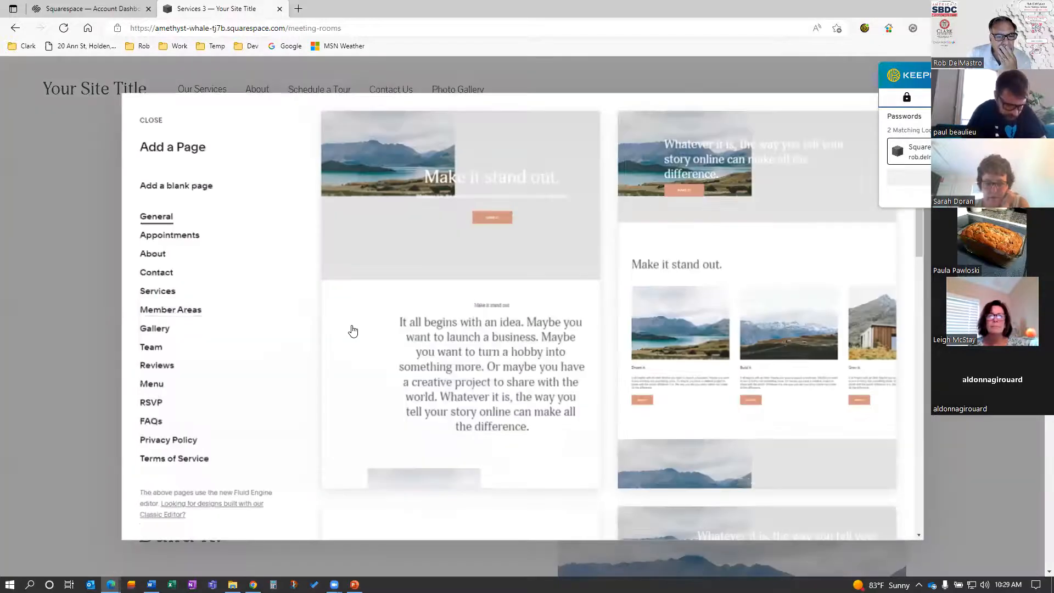
{"action": "left_click", "coordinate": [158, 292]}
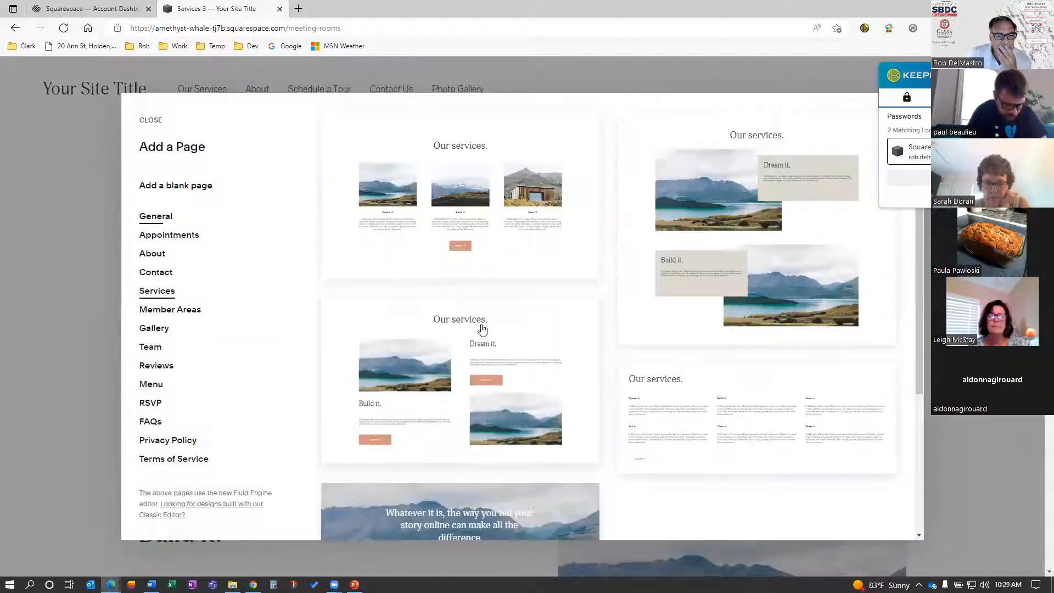
{"action": "left_click", "coordinate": [742, 233]}
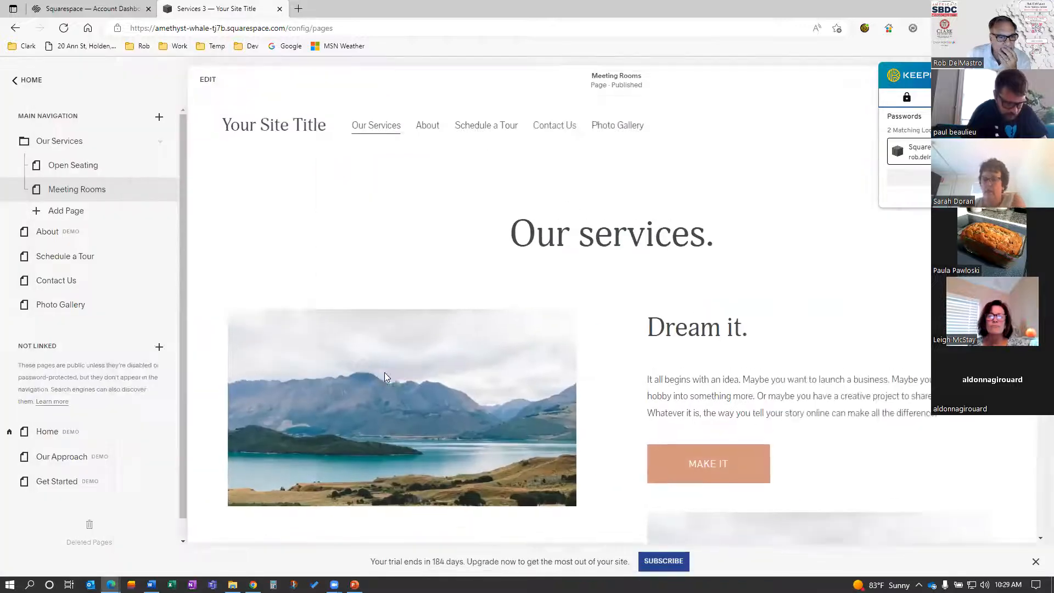
{"action": "type", "text": "Private "}
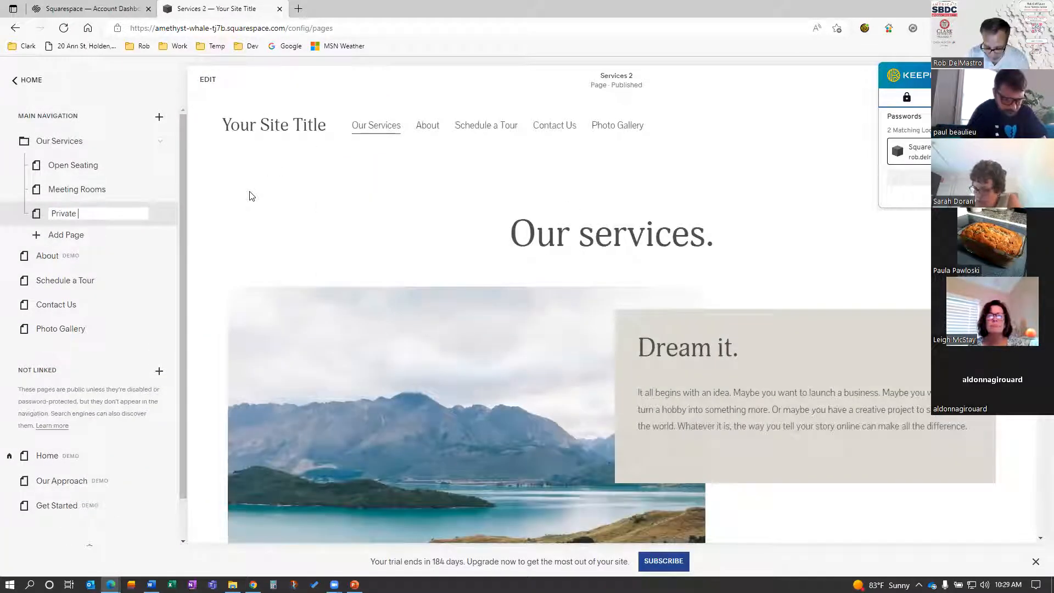
{"action": "type", "text": "Office"}
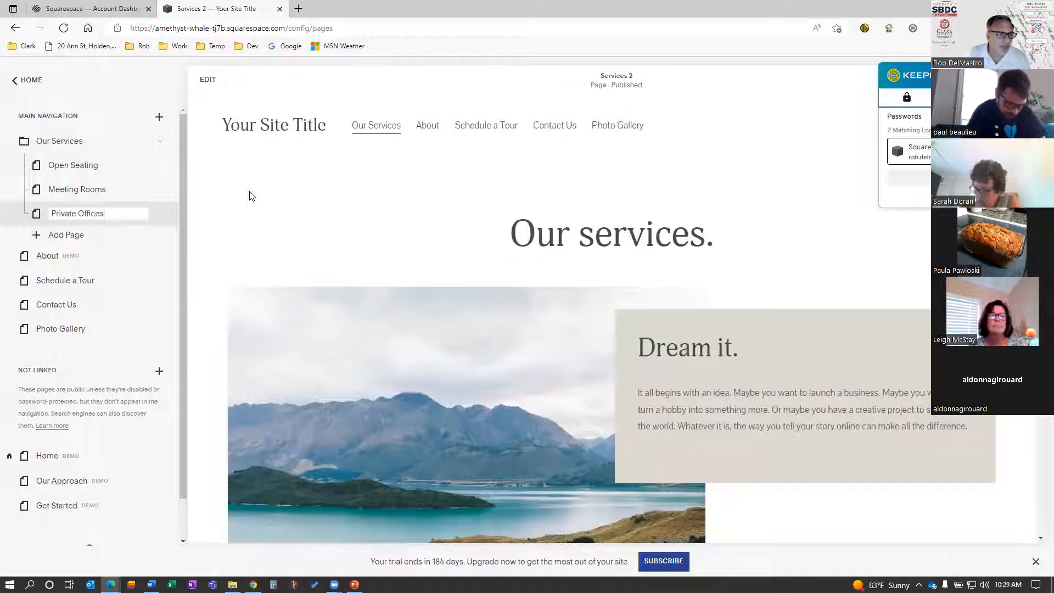
{"action": "type", "text": "s"}
{"action": "key", "text": "Return"}
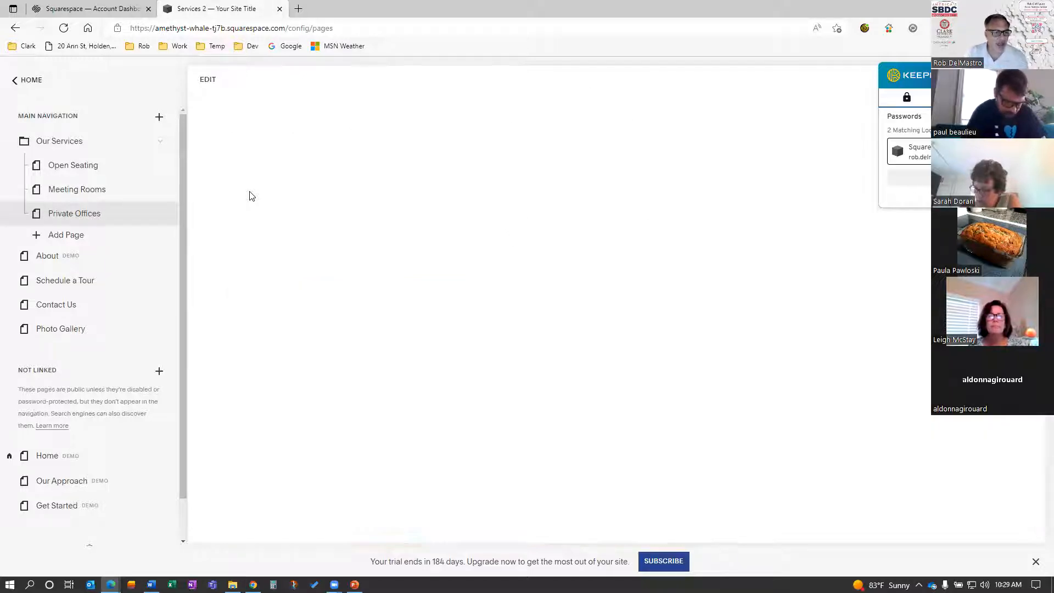
Step: Close the password manager popup covering the site preview and look over the Private Offices page
{"action": "mouse_move", "coordinate": [378, 130]}
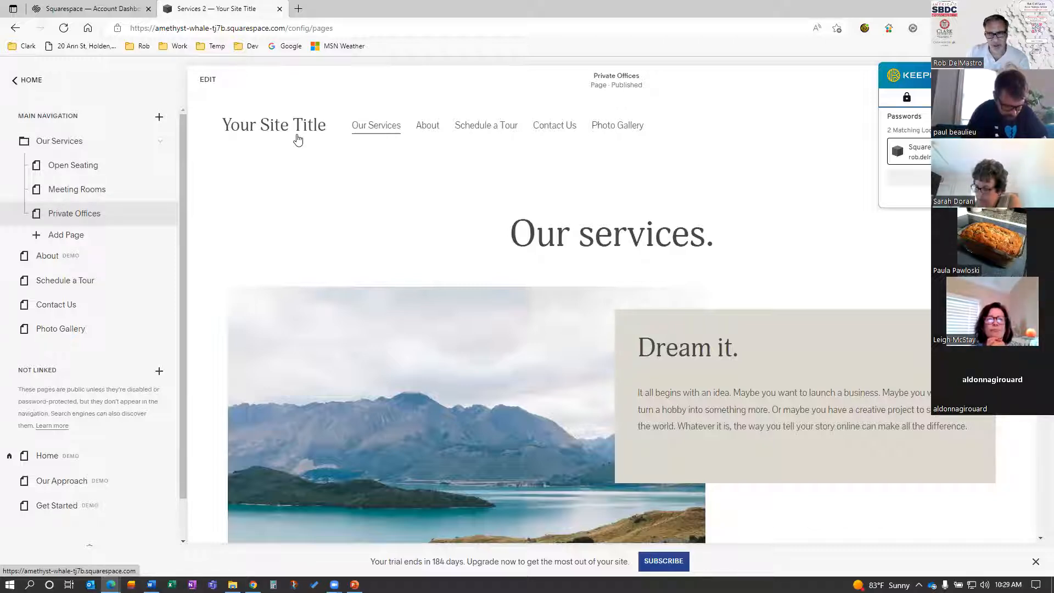
{"action": "left_click", "coordinate": [1028, 76]}
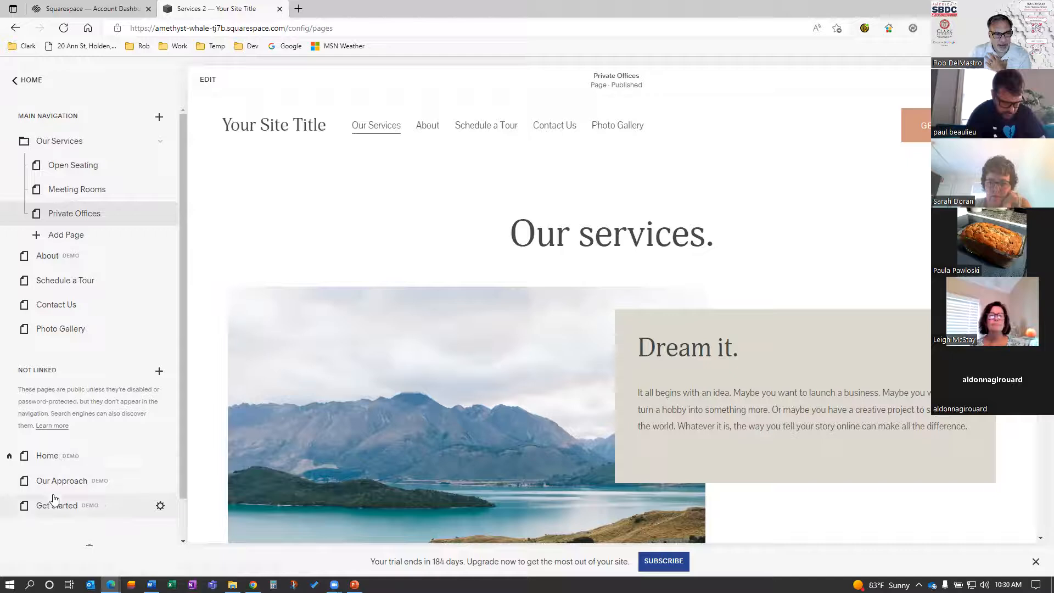
{"action": "scroll", "coordinate": [430, 473], "scroll_direction": "down", "scroll_amount": 5}
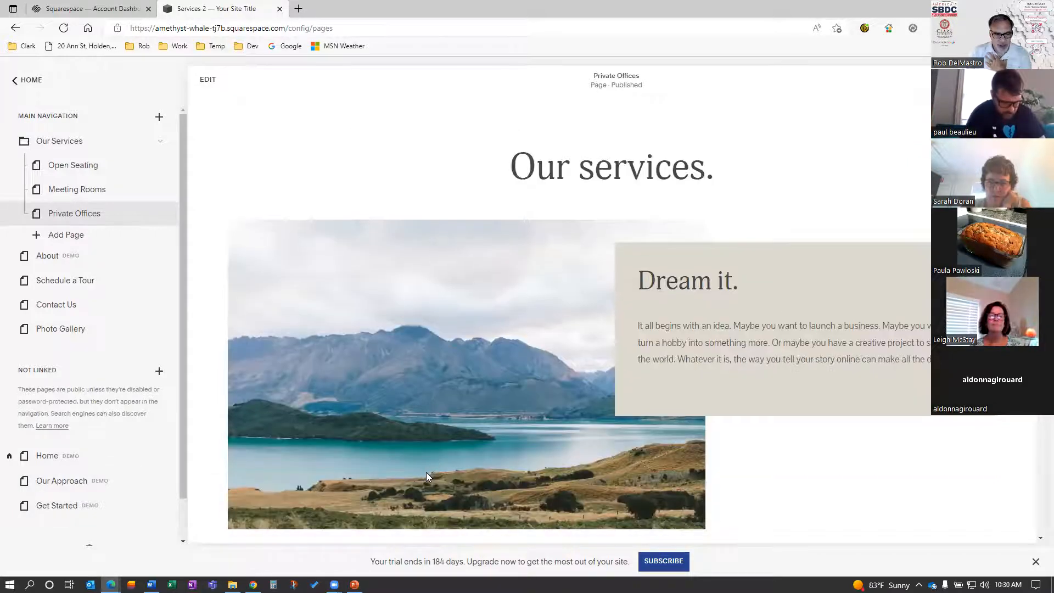
Step: Finish looking over the Private Offices page, display the Home page and open the color settings in the site-wide styles
{"action": "scroll", "coordinate": [442, 480], "scroll_direction": "down", "scroll_amount": 6}
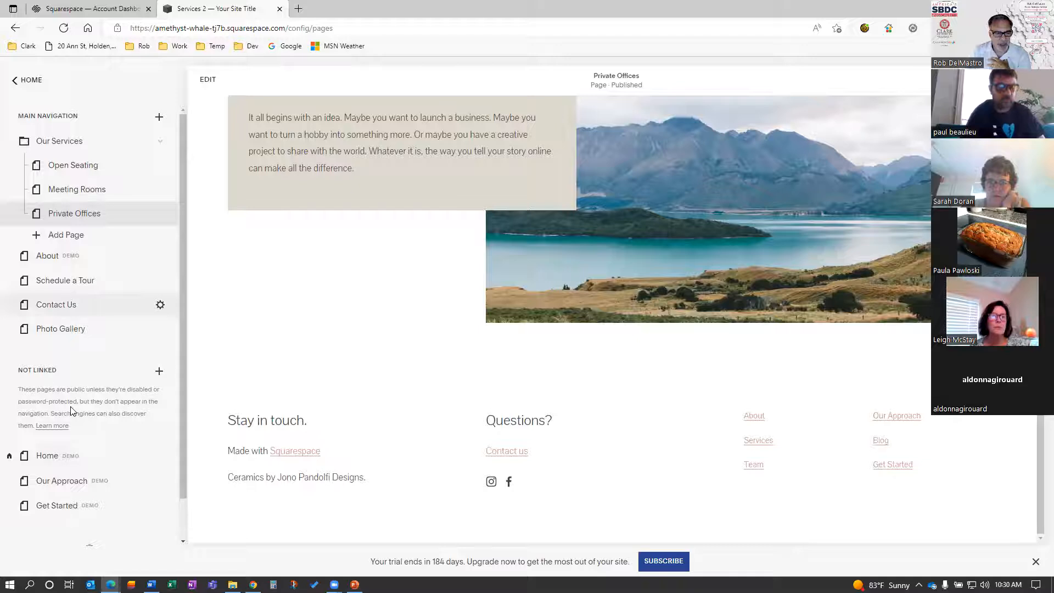
{"action": "left_click", "coordinate": [99, 446]}
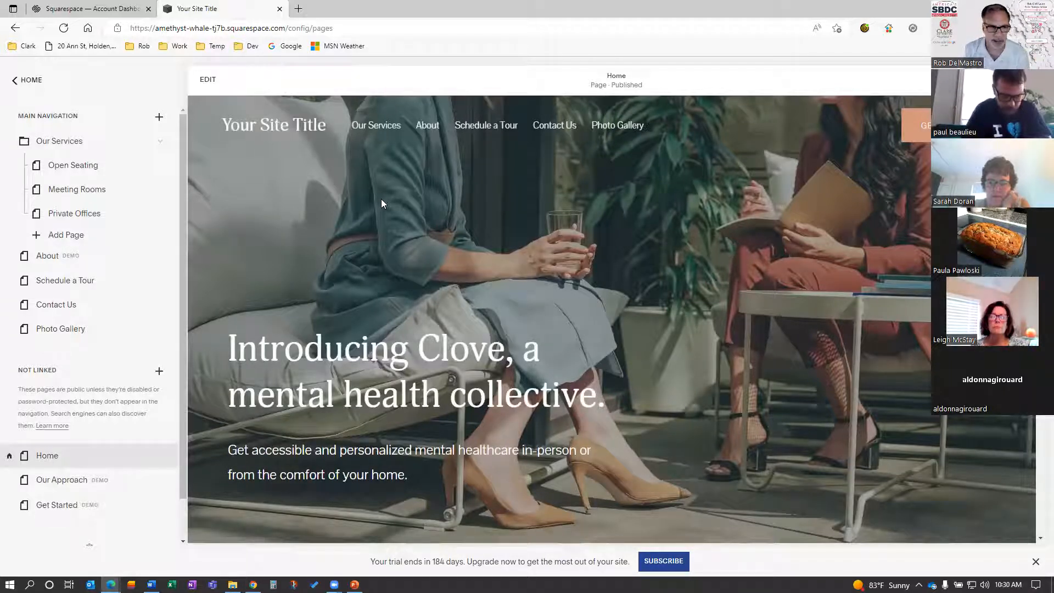
{"action": "left_click", "coordinate": [22, 83]}
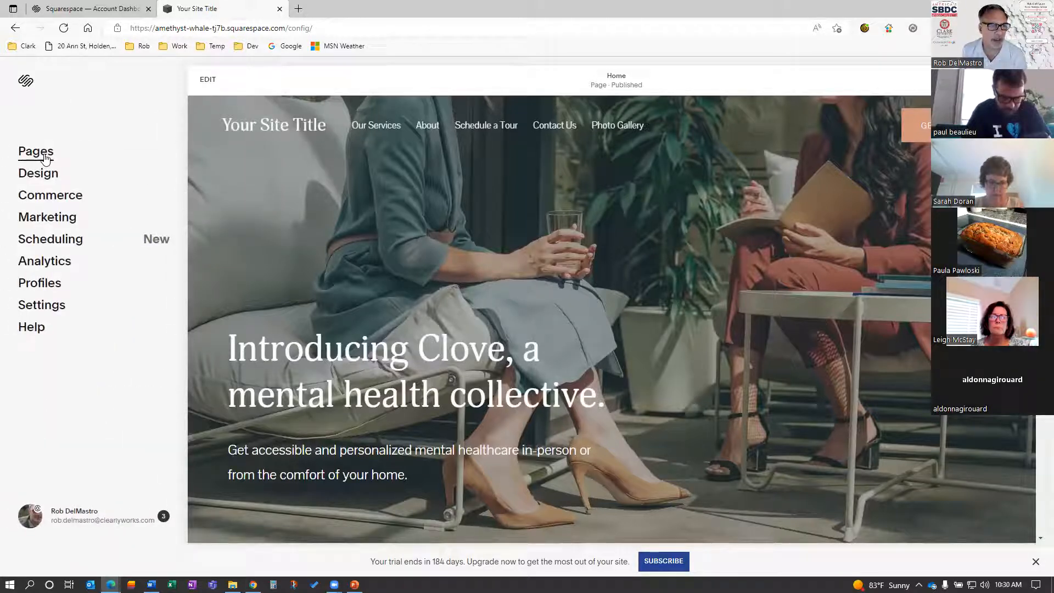
{"action": "left_click", "coordinate": [48, 179]}
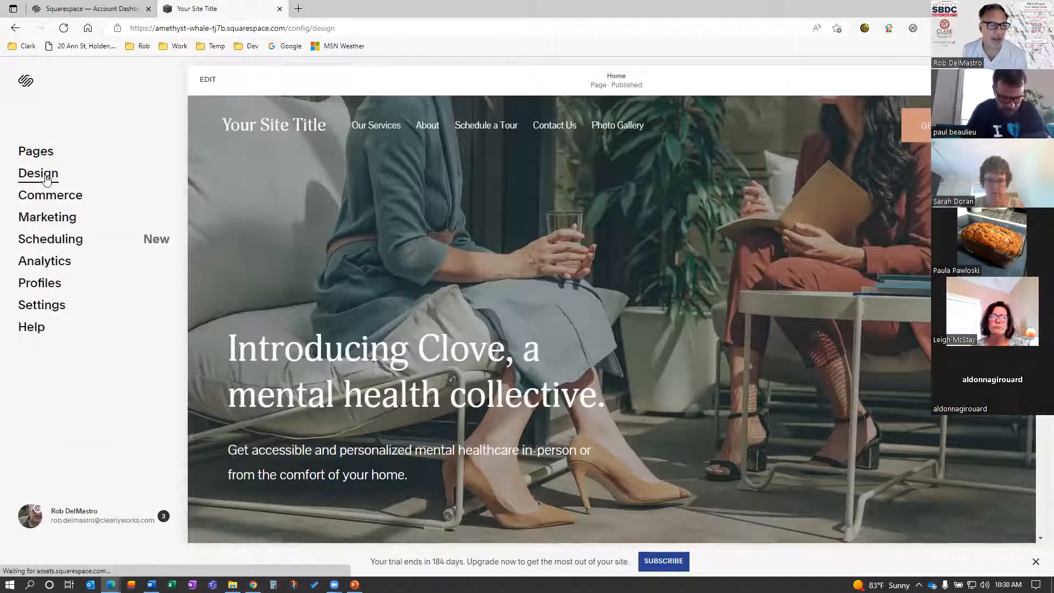
{"action": "left_click", "coordinate": [40, 157]}
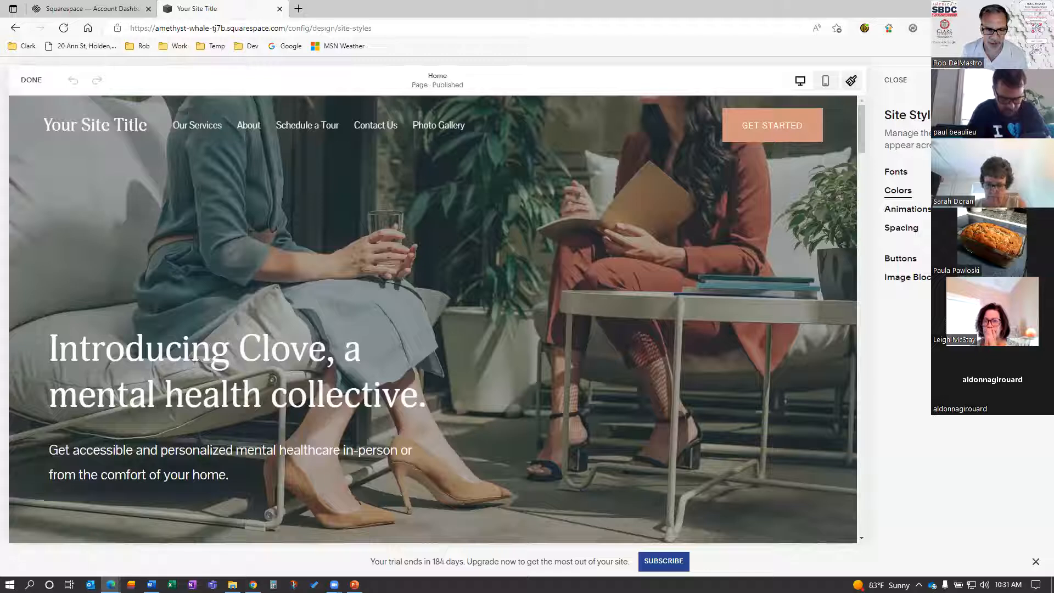
{"action": "left_click", "coordinate": [900, 192]}
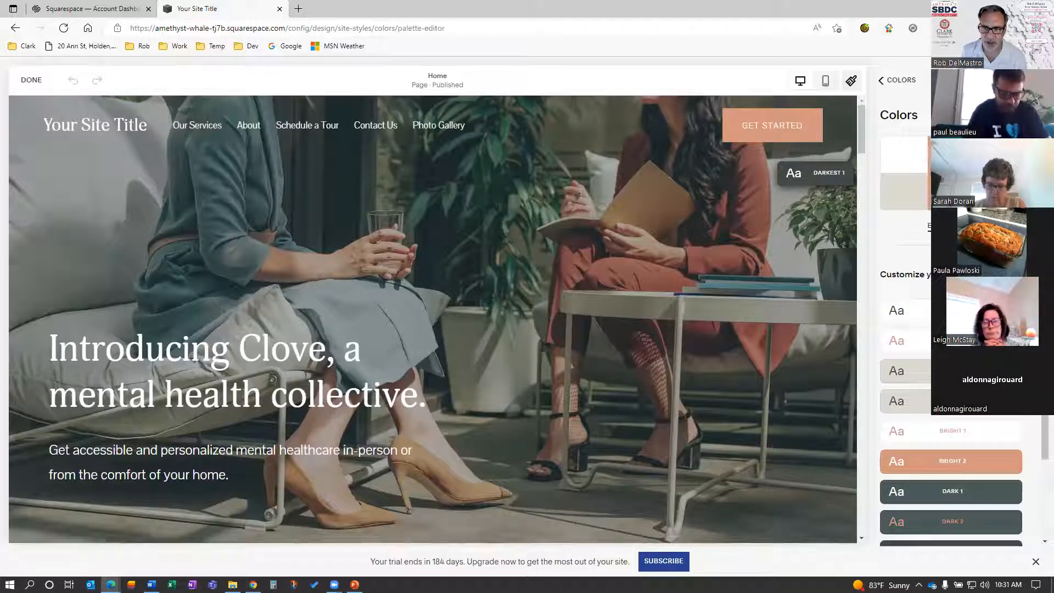
Step: Edit the site's color palette by generating it from the Clearly Coworking logo image
{"action": "left_click", "coordinate": [909, 176]}
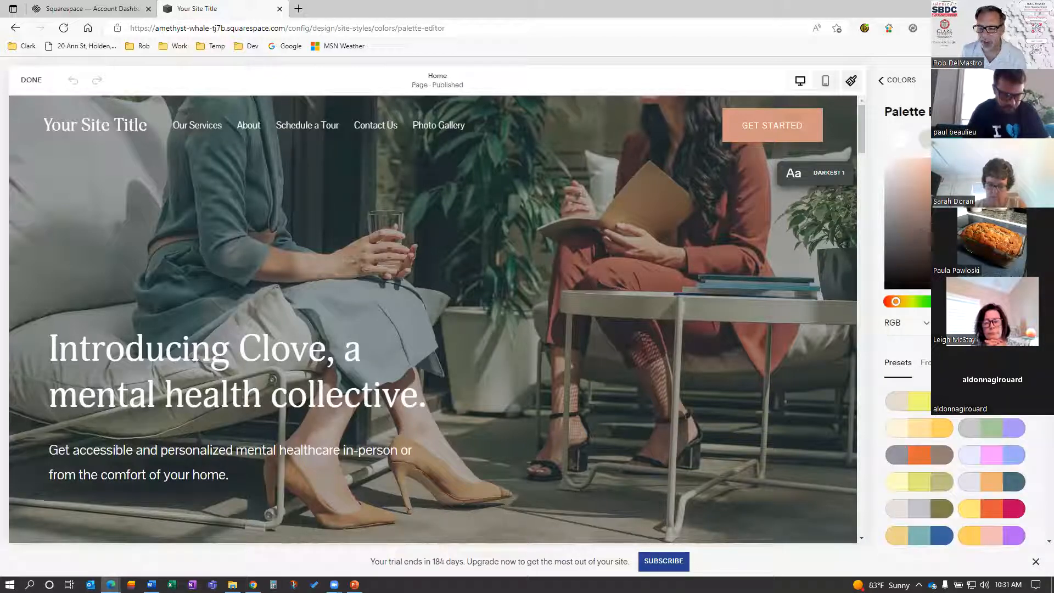
{"action": "left_click", "coordinate": [941, 363]}
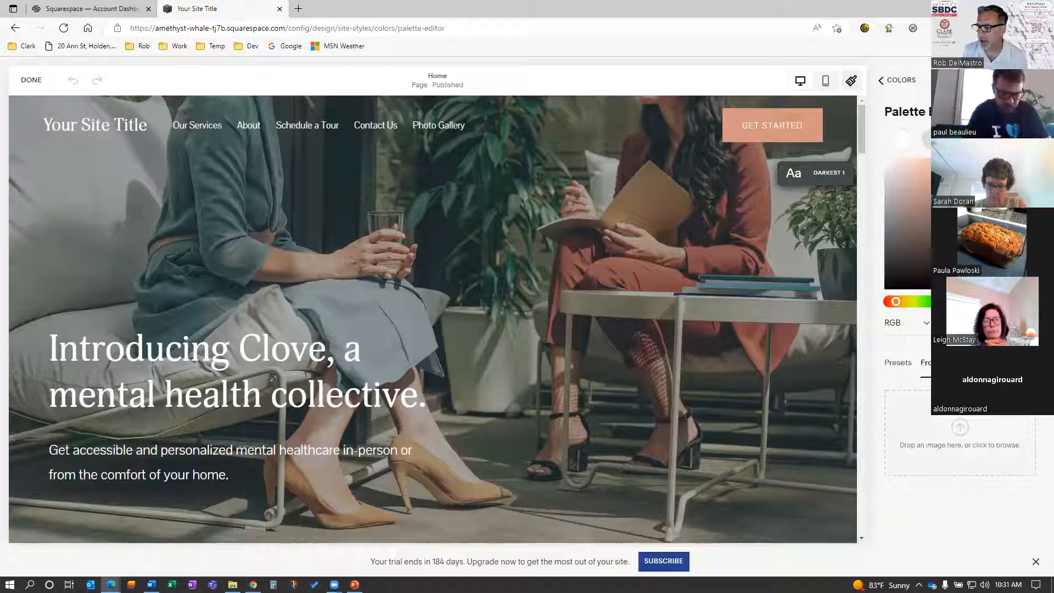
{"action": "key", "text": "alt+Tab"}
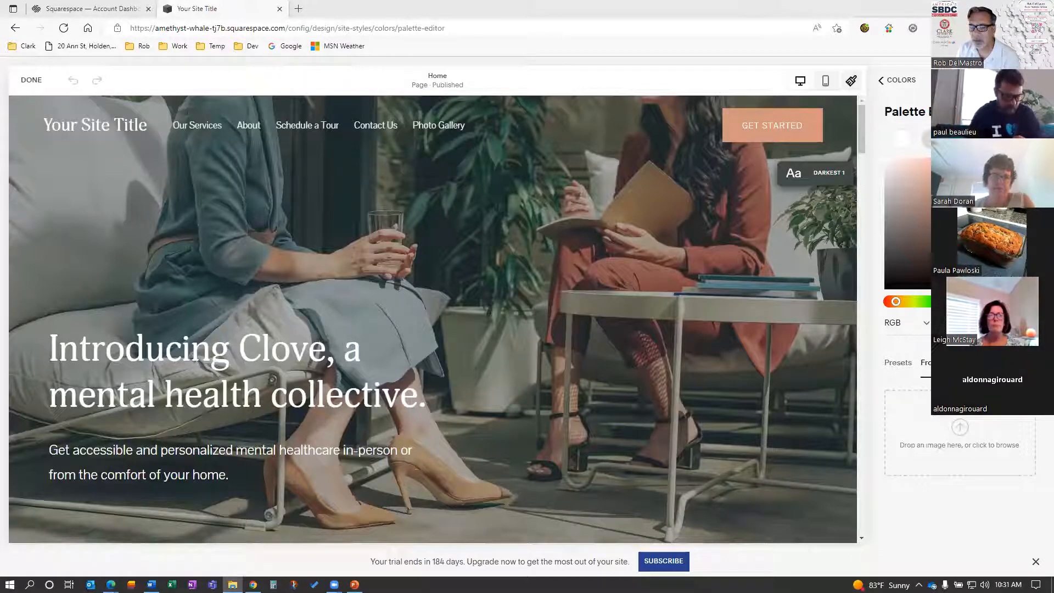
{"action": "left_click_drag", "start_coordinate": [885, 497], "coordinate": [937, 435]}
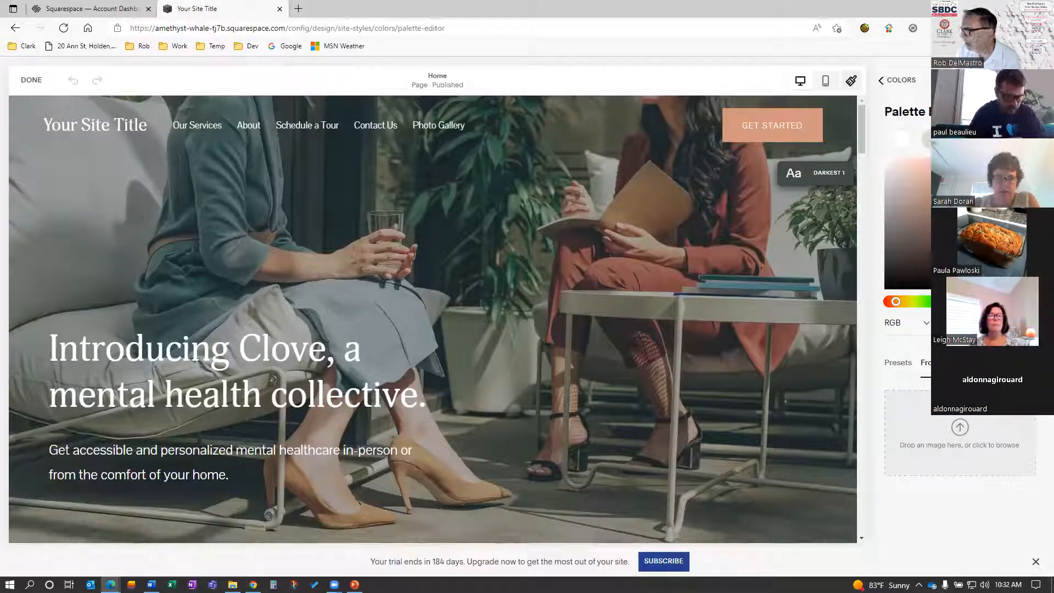
{"action": "left_click_drag", "start_coordinate": [1053, 424], "coordinate": [961, 433]}
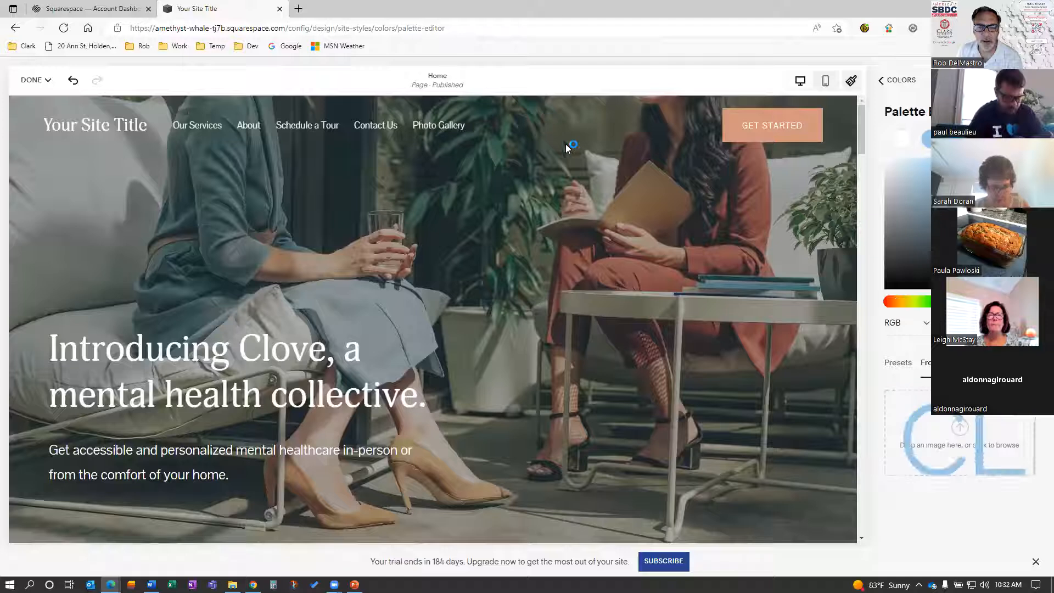
{"action": "left_click", "coordinate": [979, 435]}
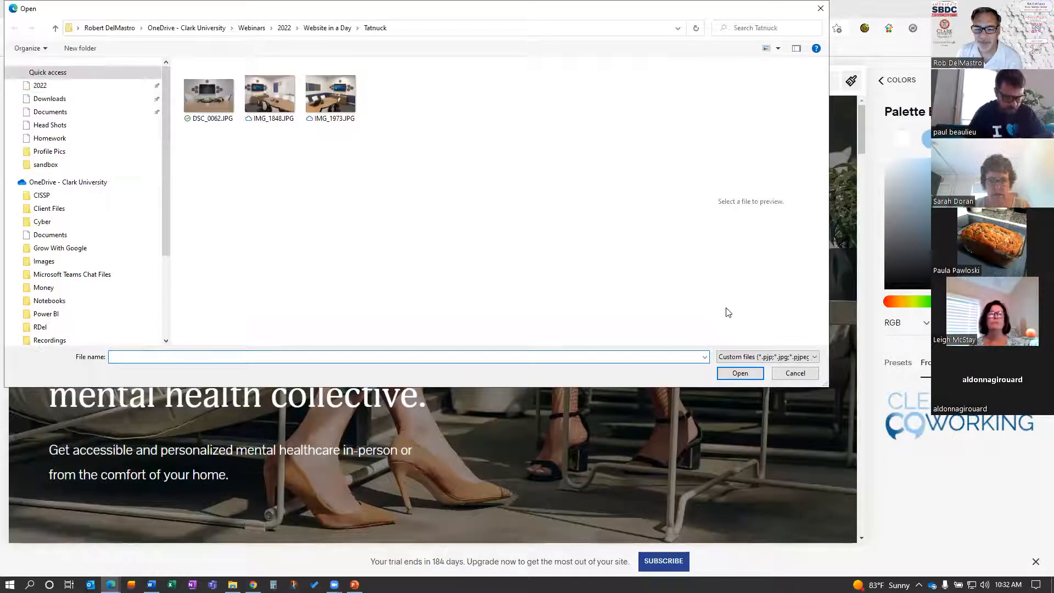
{"action": "left_click", "coordinate": [796, 374]}
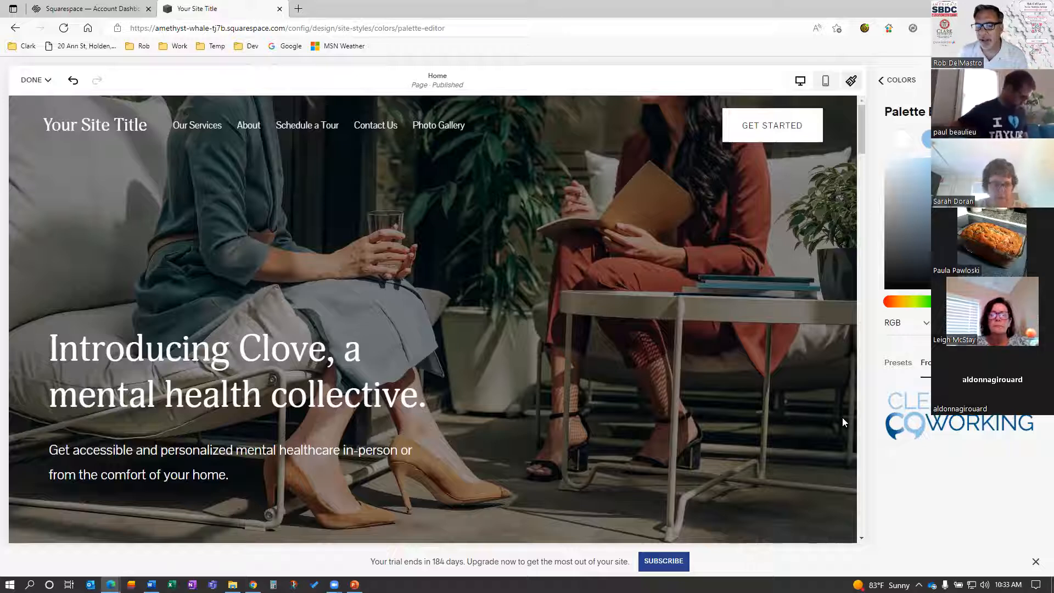
Step: Examine how the new palette colors the Home page sections and buttons, and which color themes it offers
{"action": "left_click", "coordinate": [897, 81]}
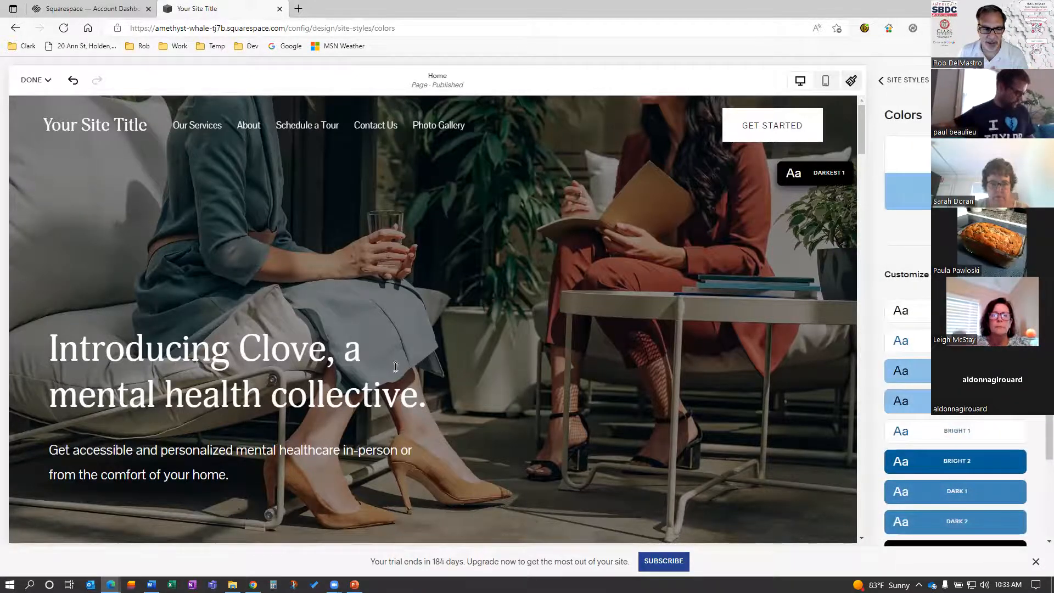
{"action": "scroll", "coordinate": [396, 366], "scroll_direction": "down", "scroll_amount": 10}
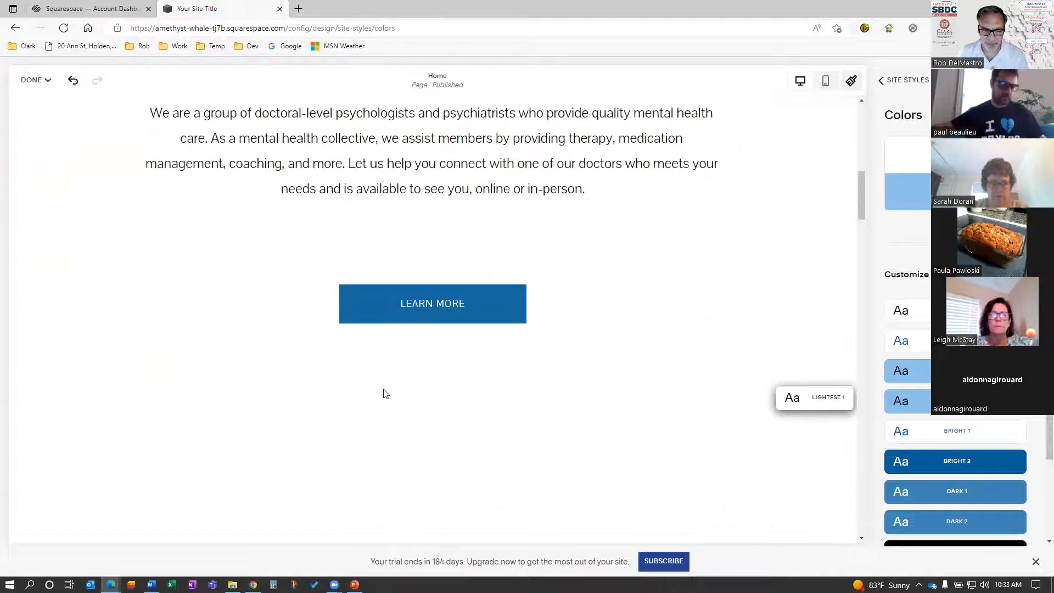
{"action": "scroll", "coordinate": [370, 417], "scroll_direction": "down", "scroll_amount": 1}
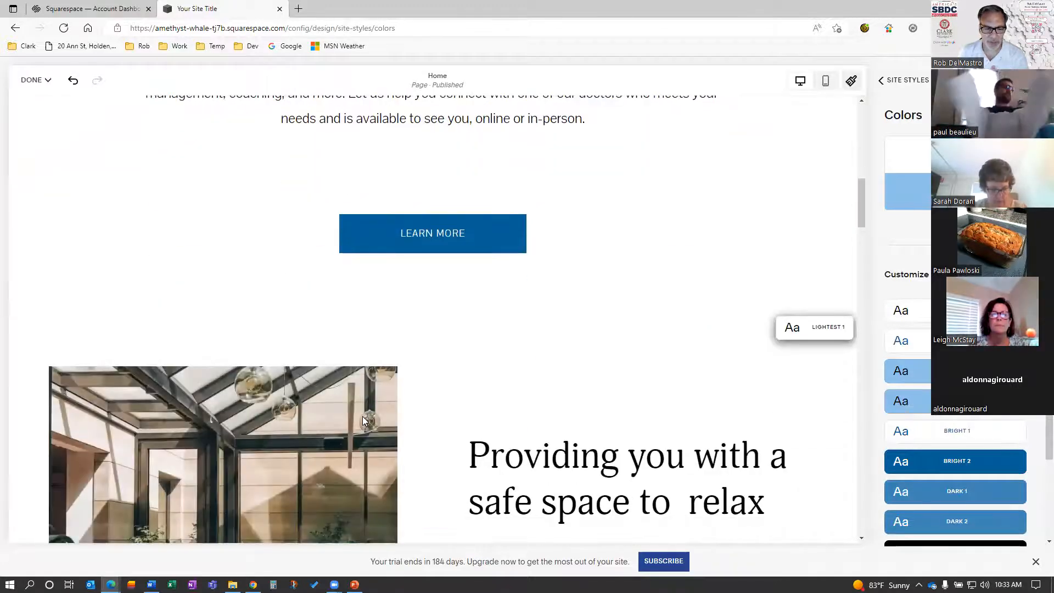
{"action": "scroll", "coordinate": [363, 422], "scroll_direction": "down", "scroll_amount": 7}
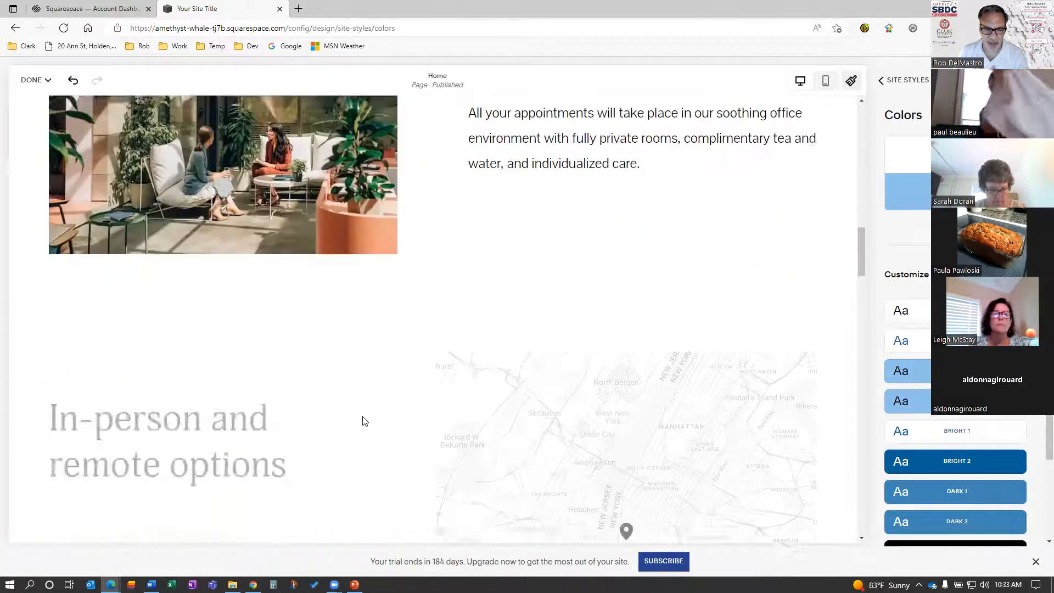
{"action": "scroll", "coordinate": [363, 421], "scroll_direction": "down", "scroll_amount": 8}
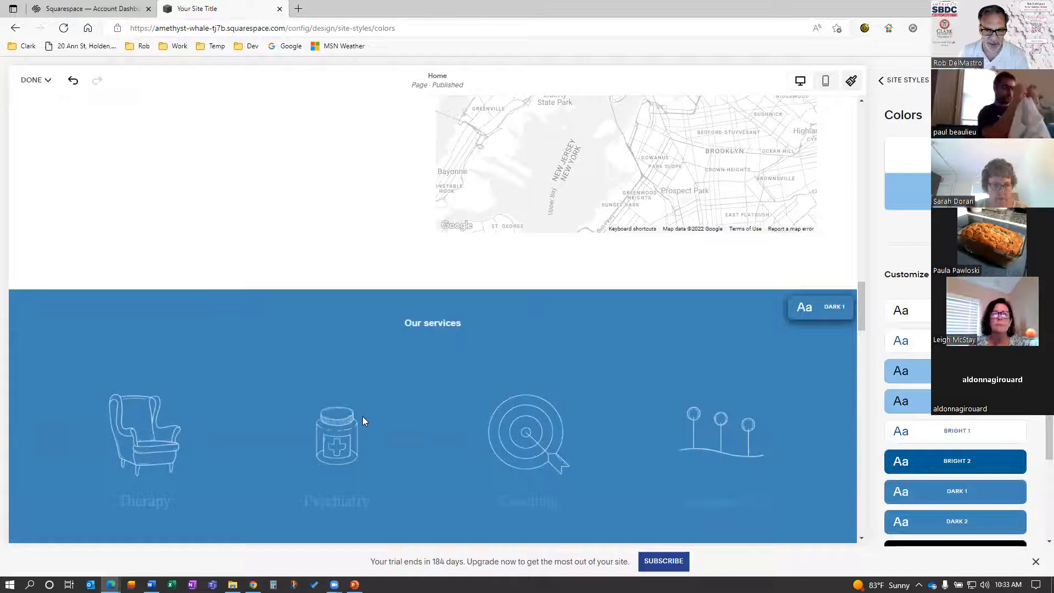
{"action": "scroll", "coordinate": [363, 417], "scroll_direction": "down", "scroll_amount": 2}
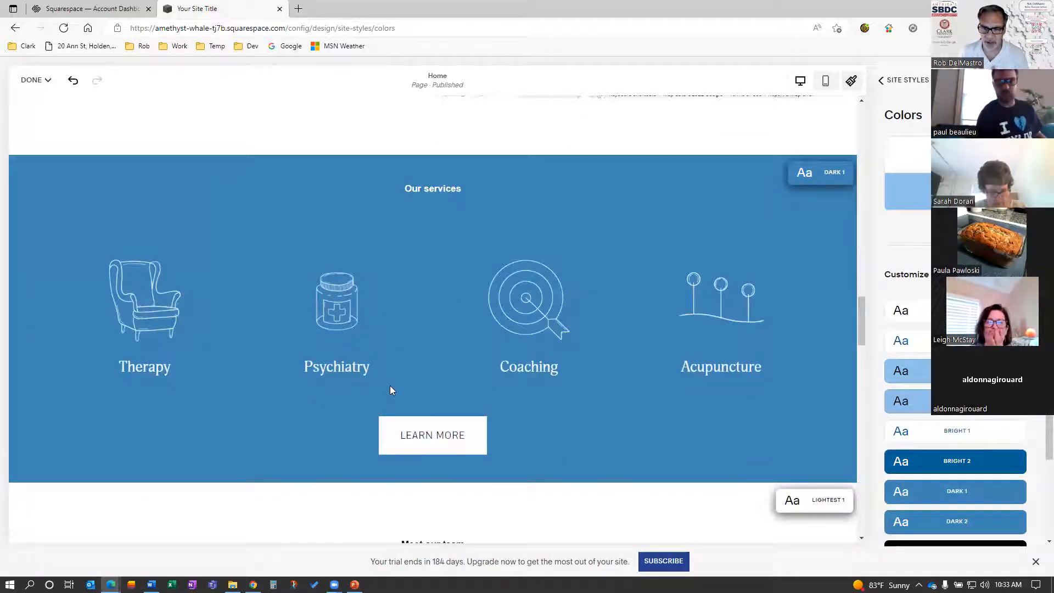
{"action": "scroll", "coordinate": [306, 400], "scroll_direction": "down", "scroll_amount": 3}
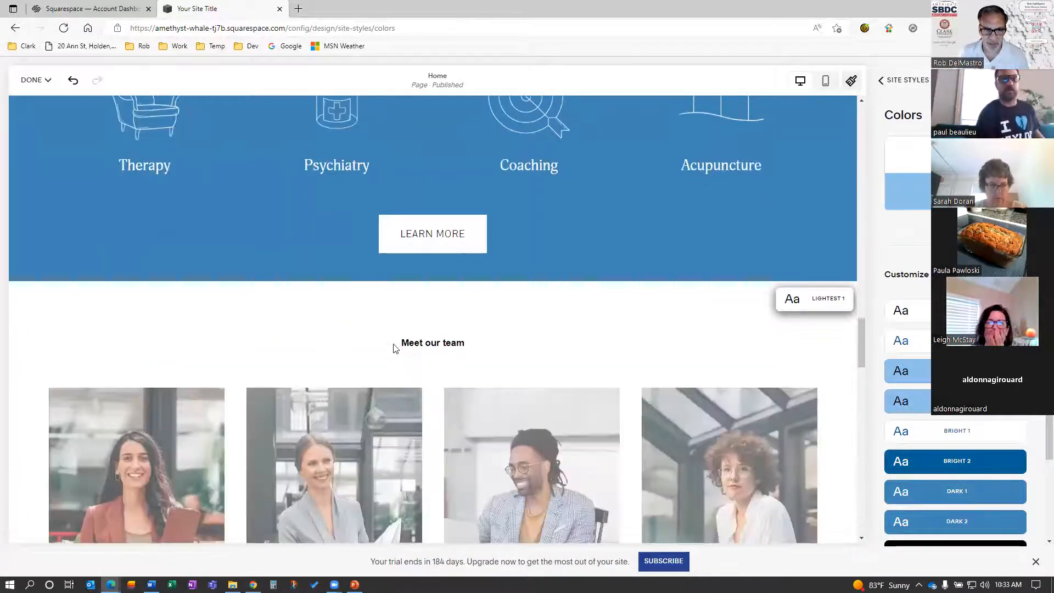
{"action": "scroll", "coordinate": [371, 371], "scroll_direction": "down", "scroll_amount": 10}
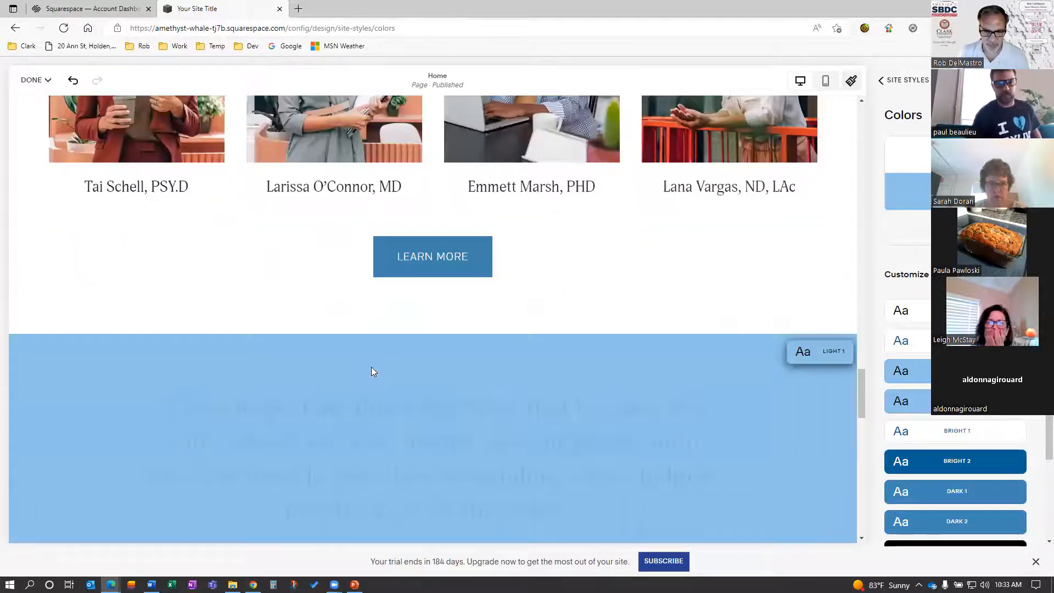
{"action": "scroll", "coordinate": [371, 370], "scroll_direction": "up", "scroll_amount": 9}
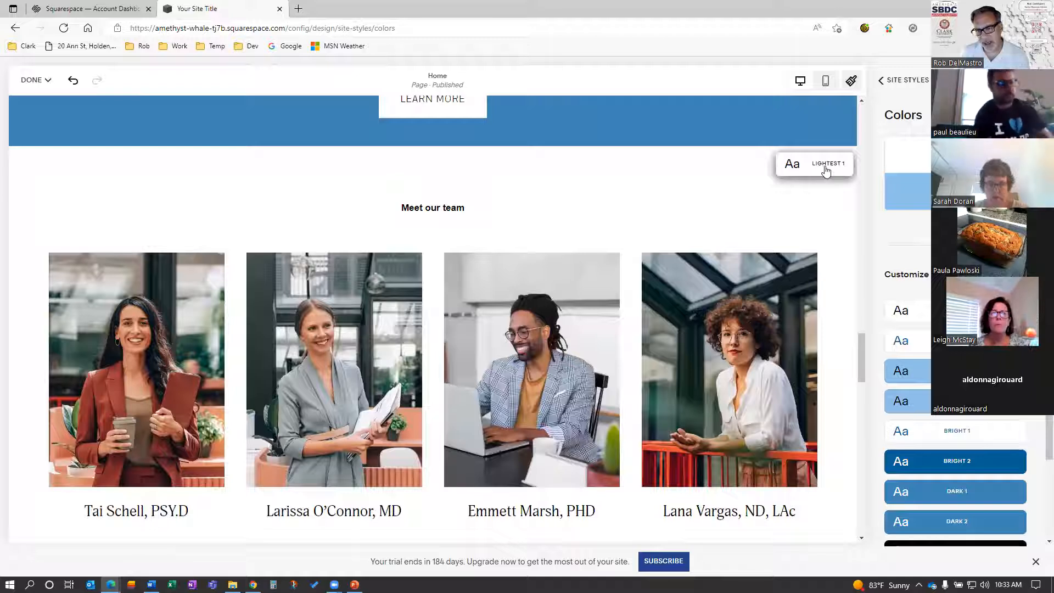
{"action": "scroll", "coordinate": [762, 212], "scroll_direction": "up", "scroll_amount": 6}
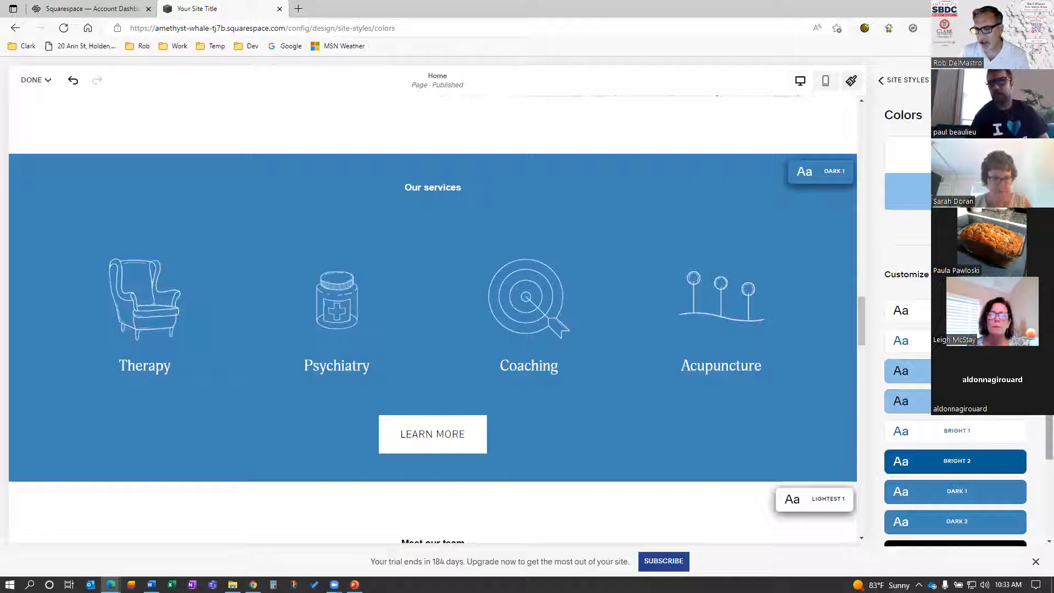
{"action": "scroll", "coordinate": [944, 497], "scroll_direction": "down", "scroll_amount": 2}
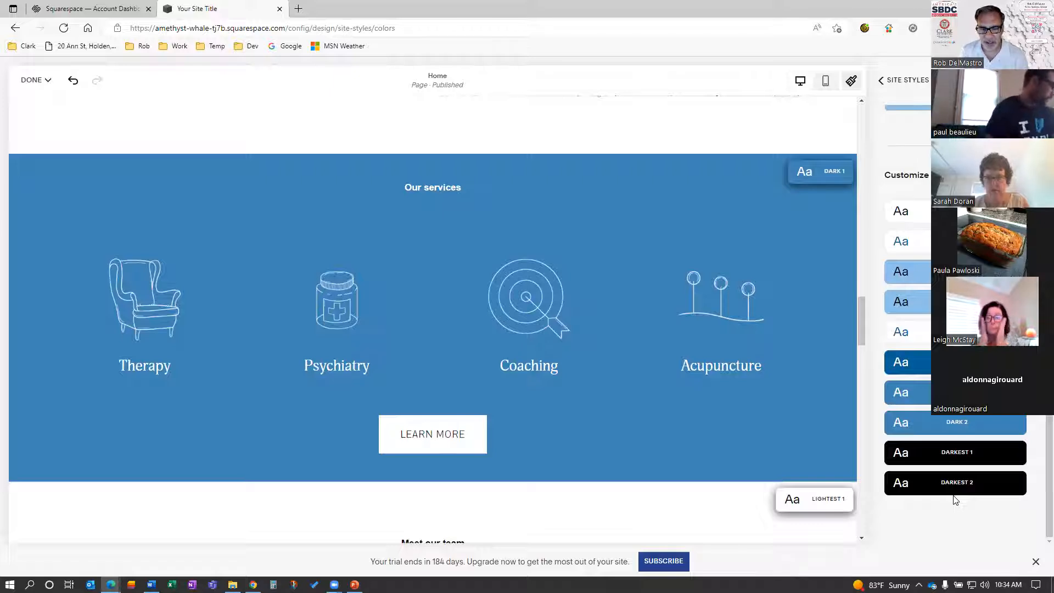
{"action": "scroll", "coordinate": [954, 500], "scroll_direction": "up", "scroll_amount": 2}
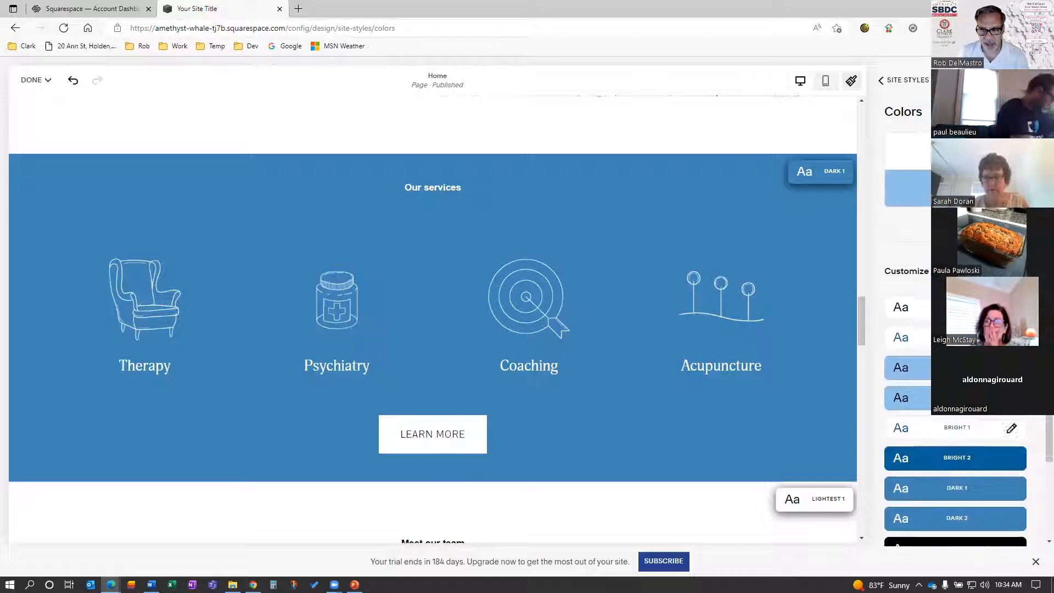
Step: Look over the site's font styles and give the primary buttons a filled shape with two diagonally opposite rounded corners
{"action": "left_click", "coordinate": [882, 80]}
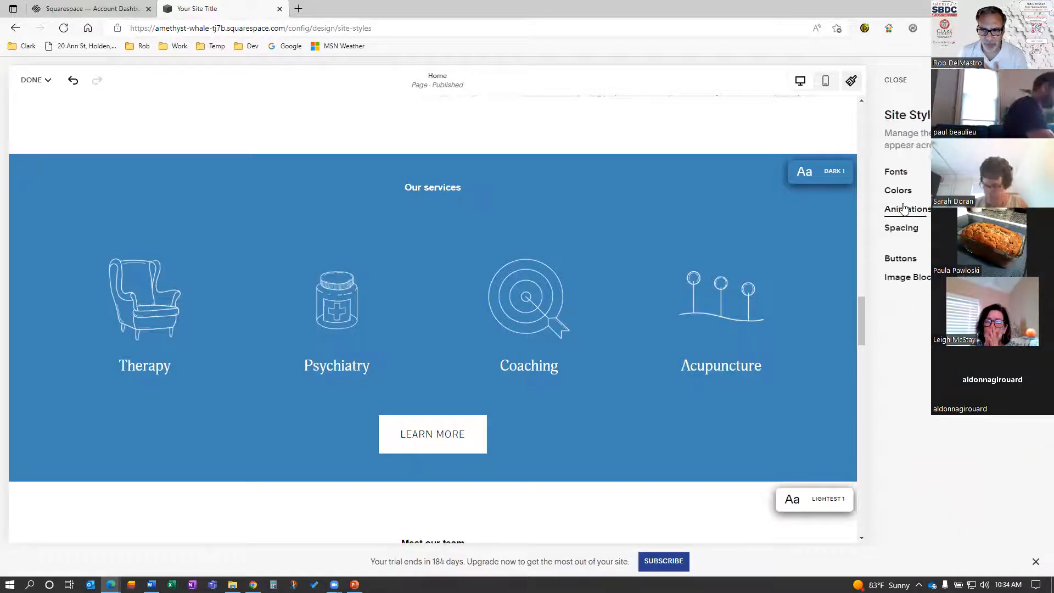
{"action": "left_click", "coordinate": [897, 175]}
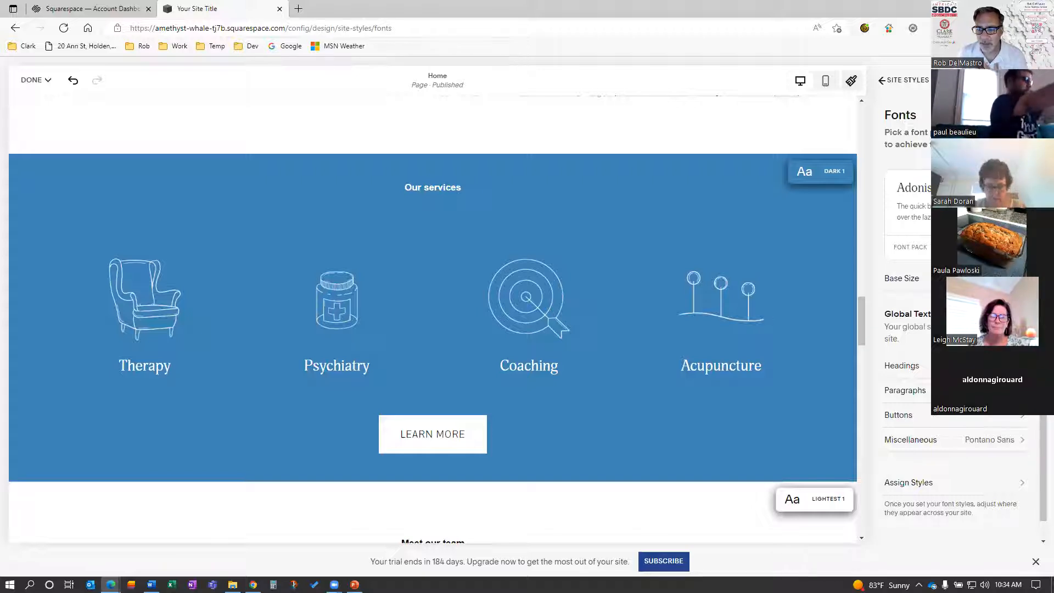
{"action": "left_click", "coordinate": [882, 80]}
{"action": "left_click", "coordinate": [894, 259]}
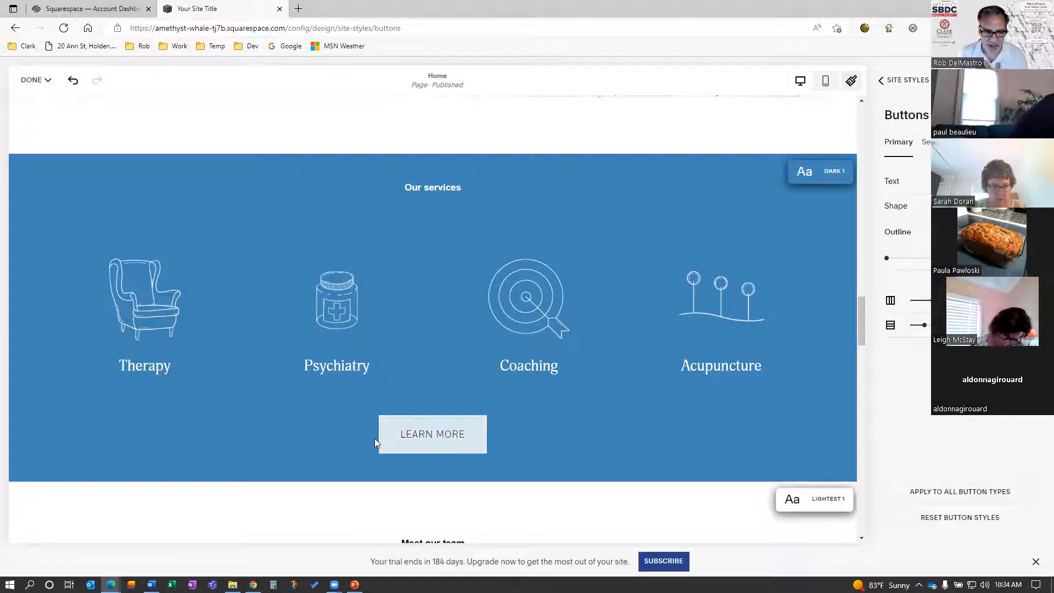
{"action": "left_click", "coordinate": [901, 209]}
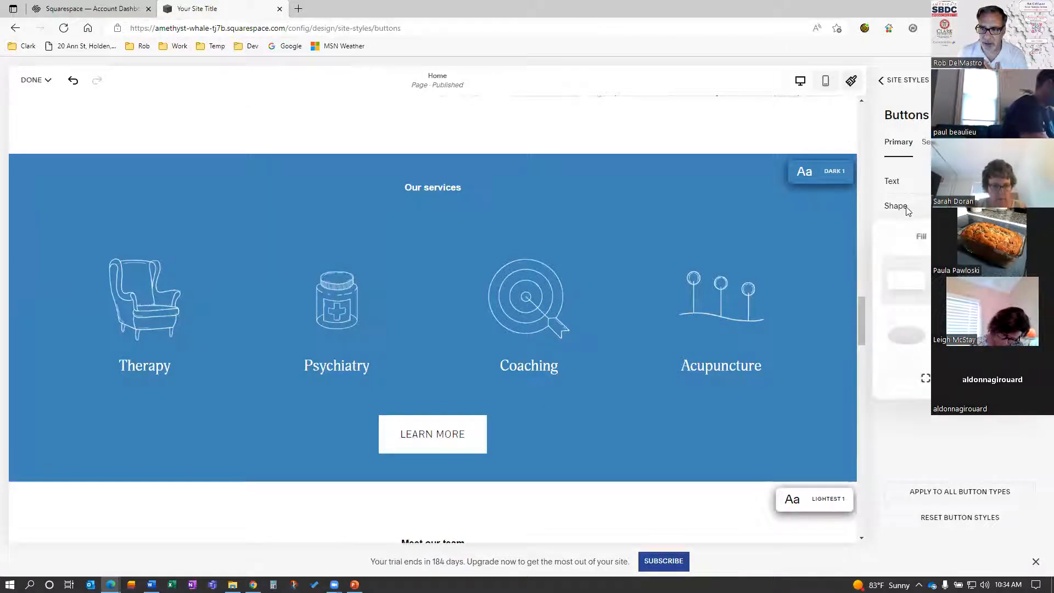
{"action": "left_click", "coordinate": [961, 335]}
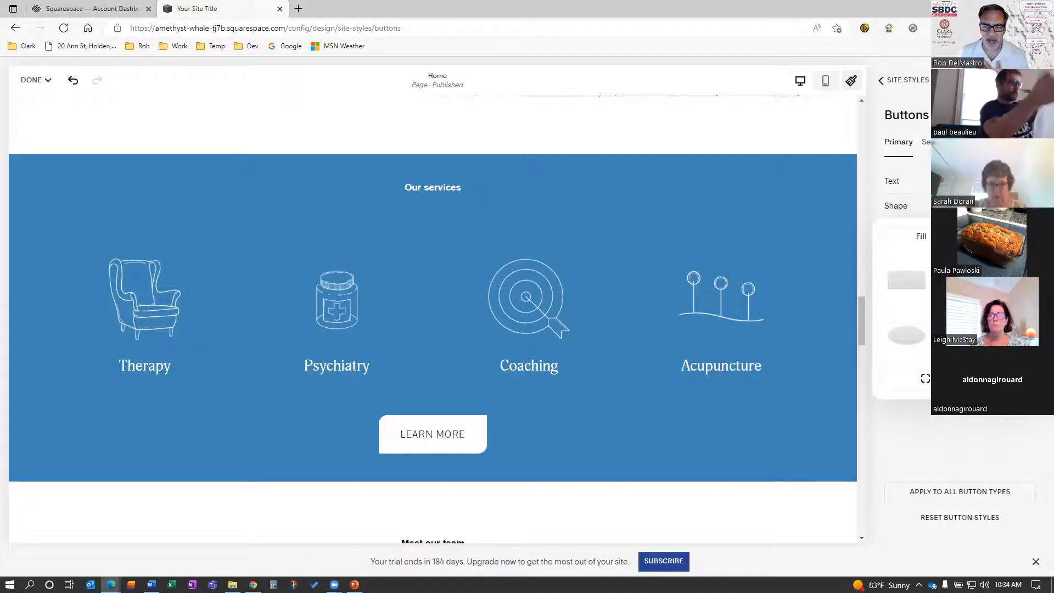
{"action": "key", "text": "Escape"}
Step: Give the secondary buttons the same shape as the primary ones, and view the tertiary shape choices before leaving the site styles
{"action": "left_click", "coordinate": [926, 142]}
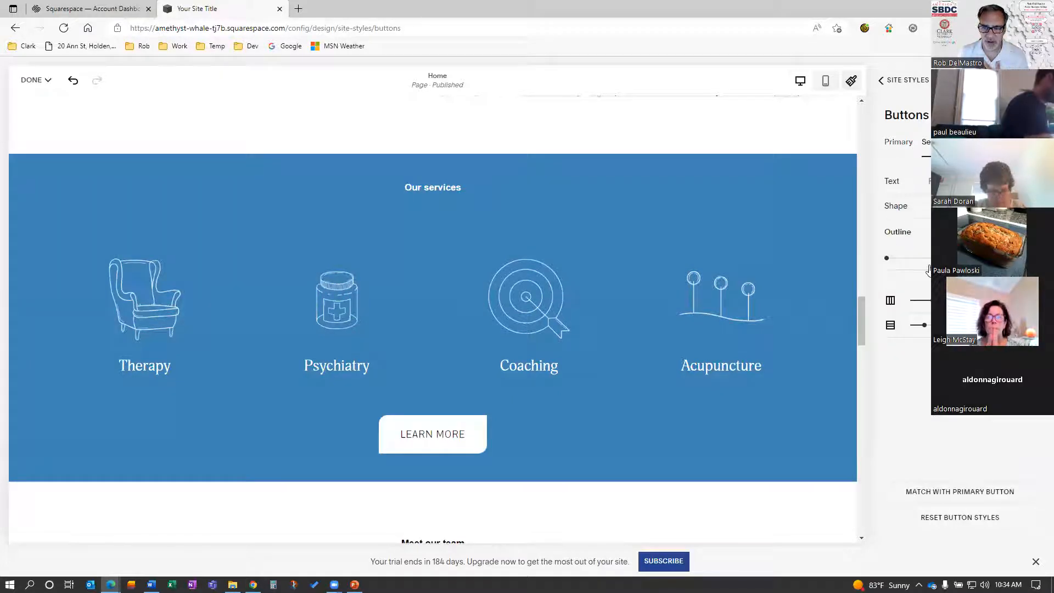
{"action": "left_click", "coordinate": [912, 208]}
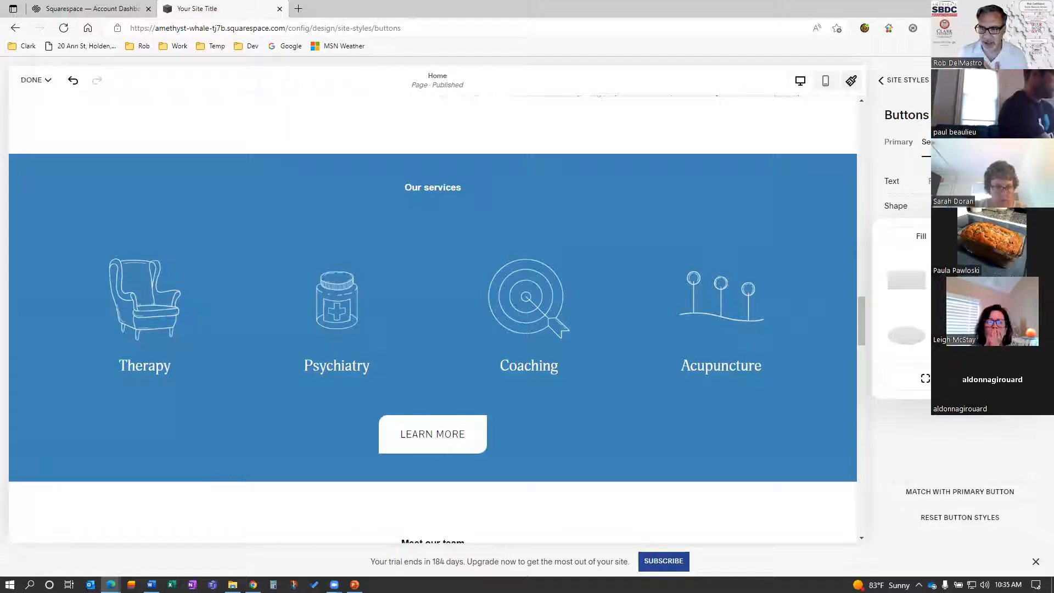
{"action": "key", "text": "Escape"}
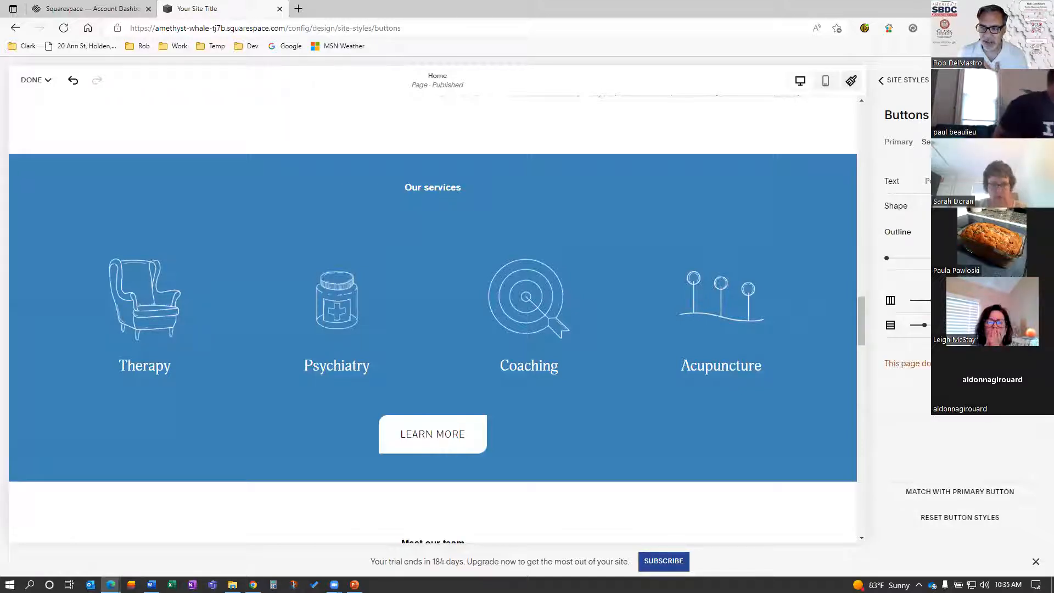
{"action": "left_click", "coordinate": [1020, 206]}
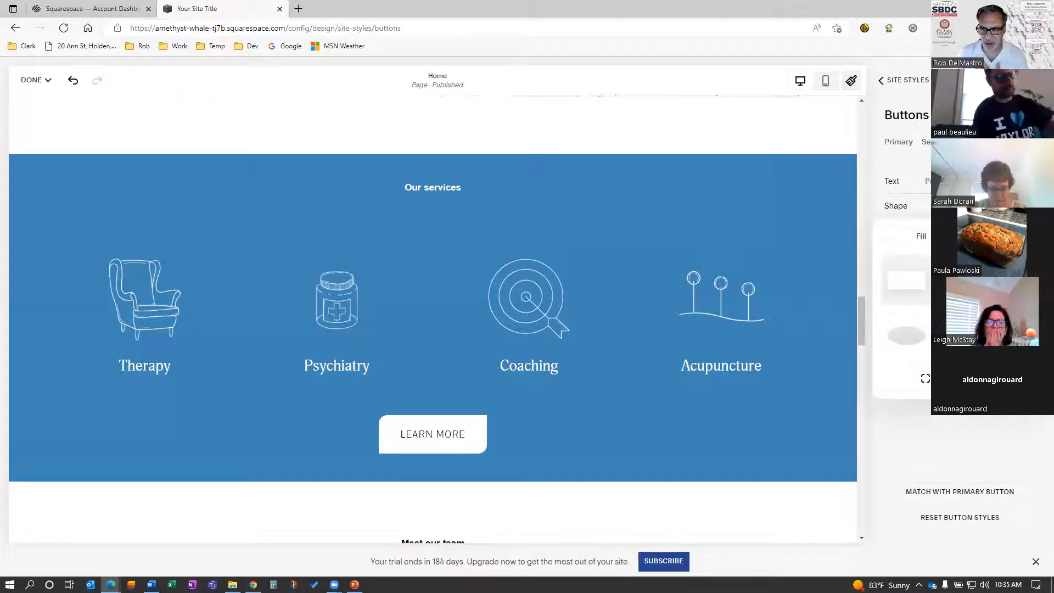
{"action": "left_click", "coordinate": [883, 82]}
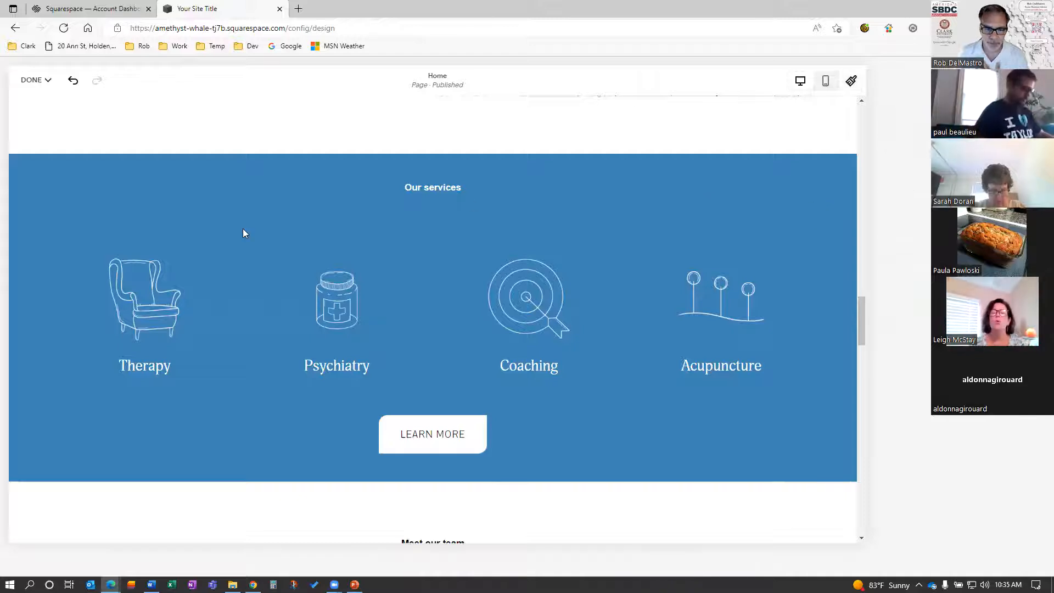
Step: Close the site styles and save the color and button changes
{"action": "left_click", "coordinate": [44, 83]}
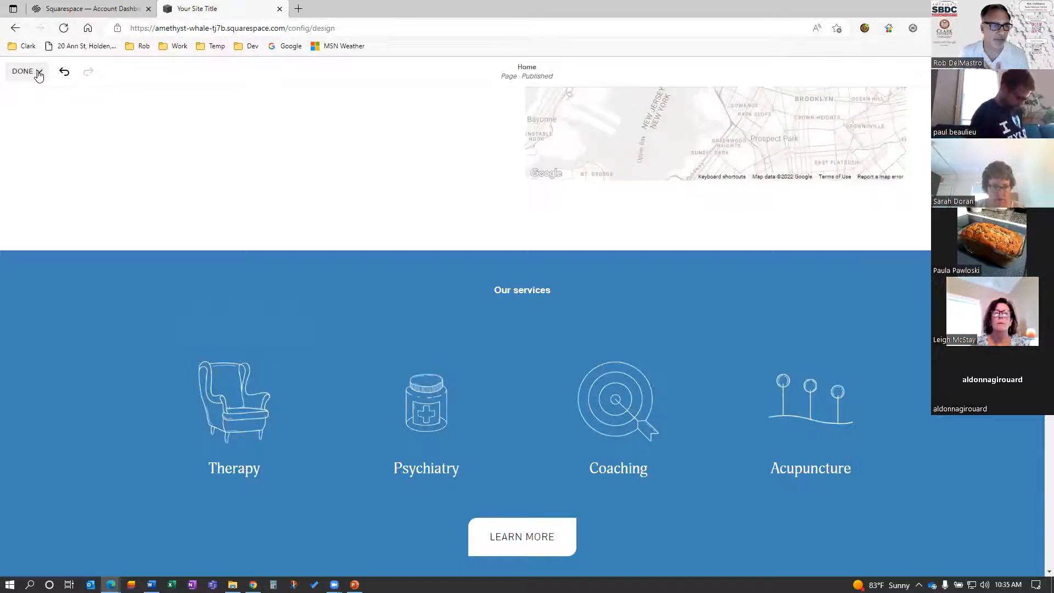
{"action": "left_click", "coordinate": [38, 76]}
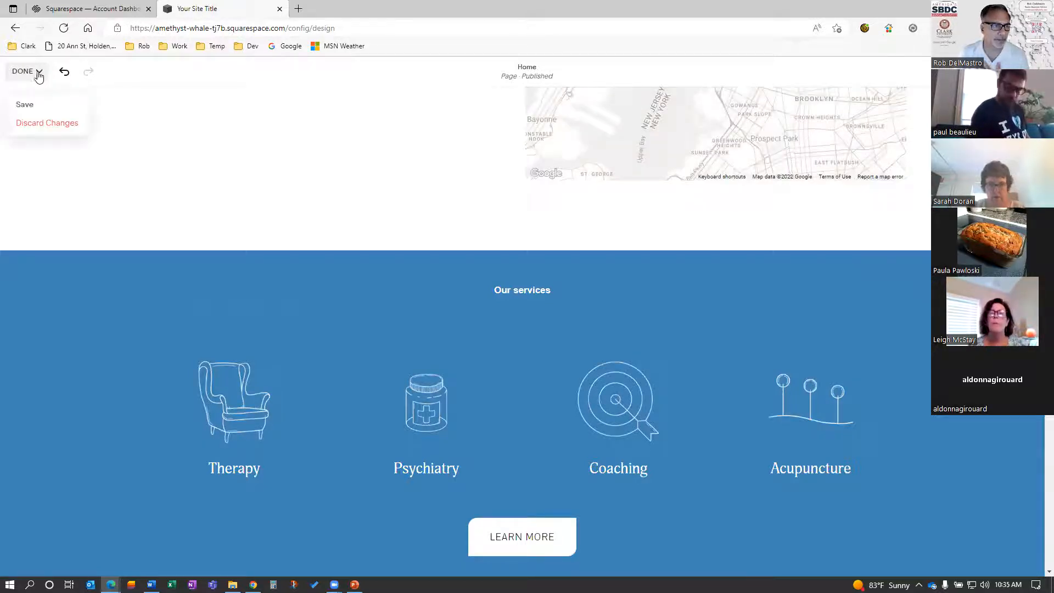
{"action": "left_click", "coordinate": [31, 106]}
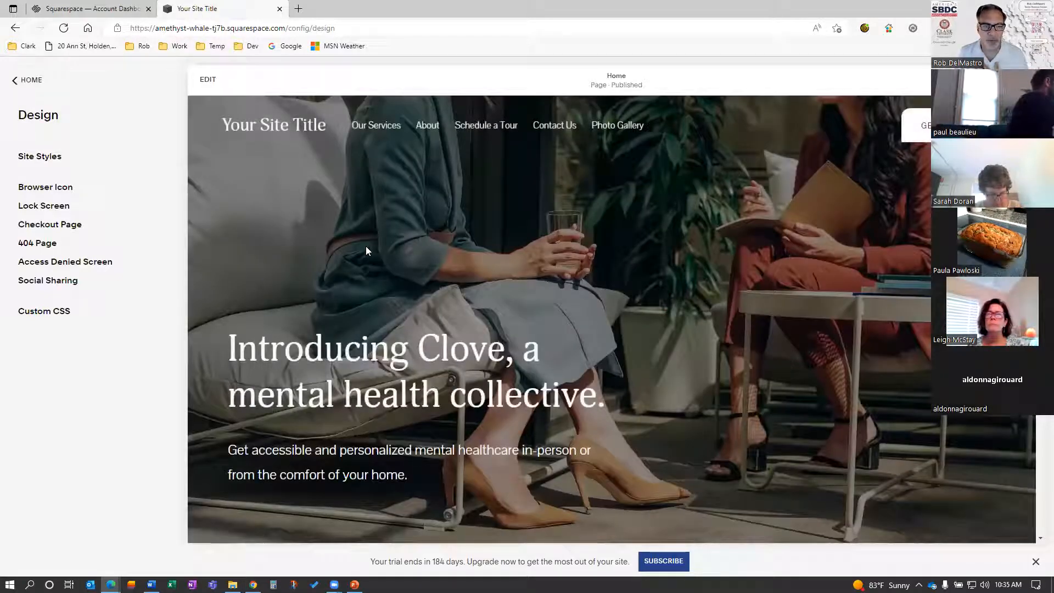
Step: Open the site header for editing, add the Clearly Coworking logo image in place of the site title, and enlarge the logo height
{"action": "left_click", "coordinate": [209, 80]}
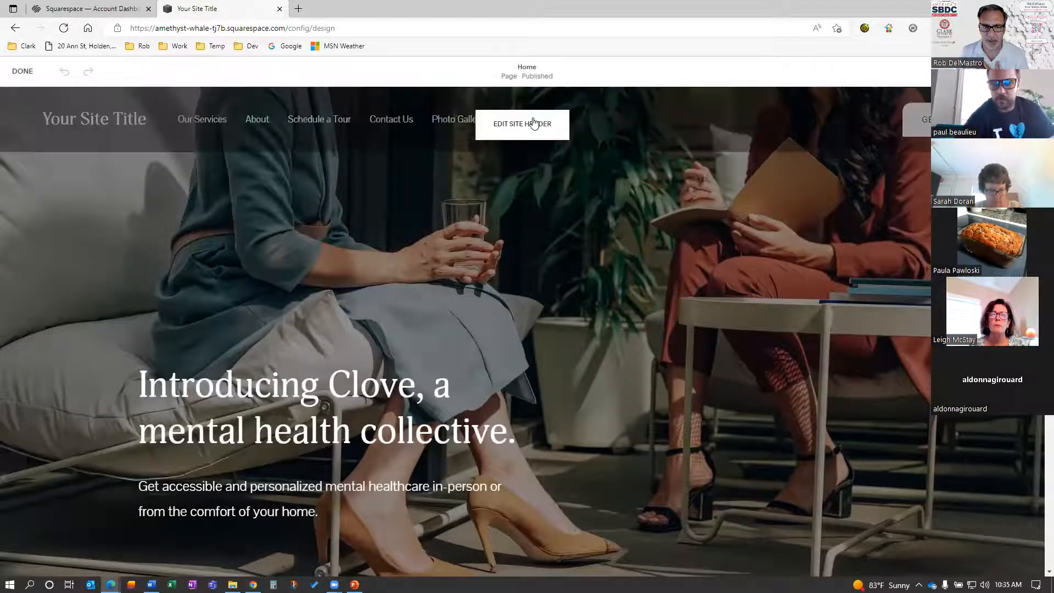
{"action": "left_click", "coordinate": [519, 125]}
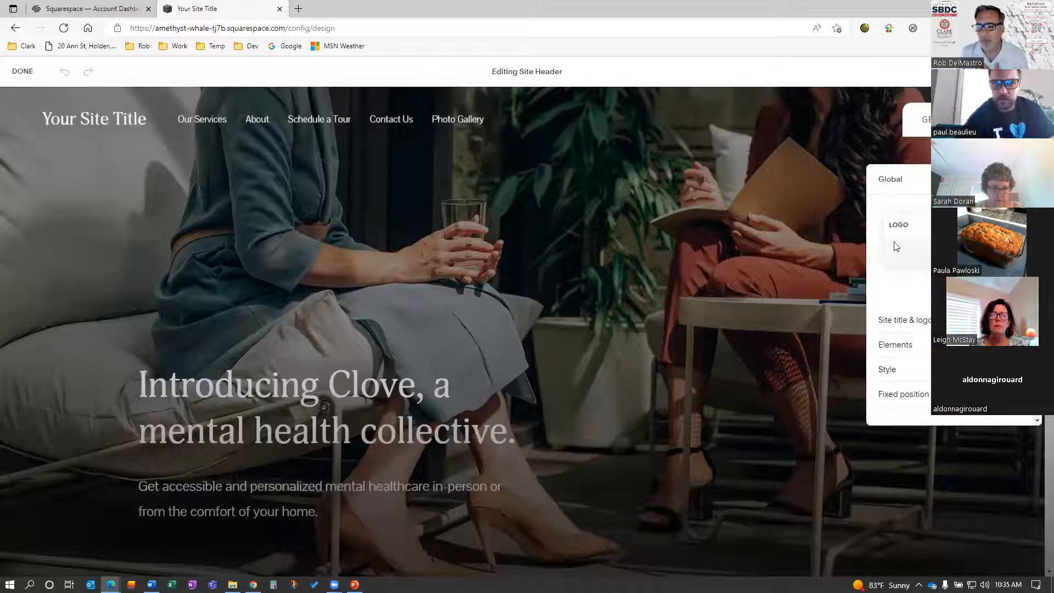
{"action": "left_click", "coordinate": [896, 322]}
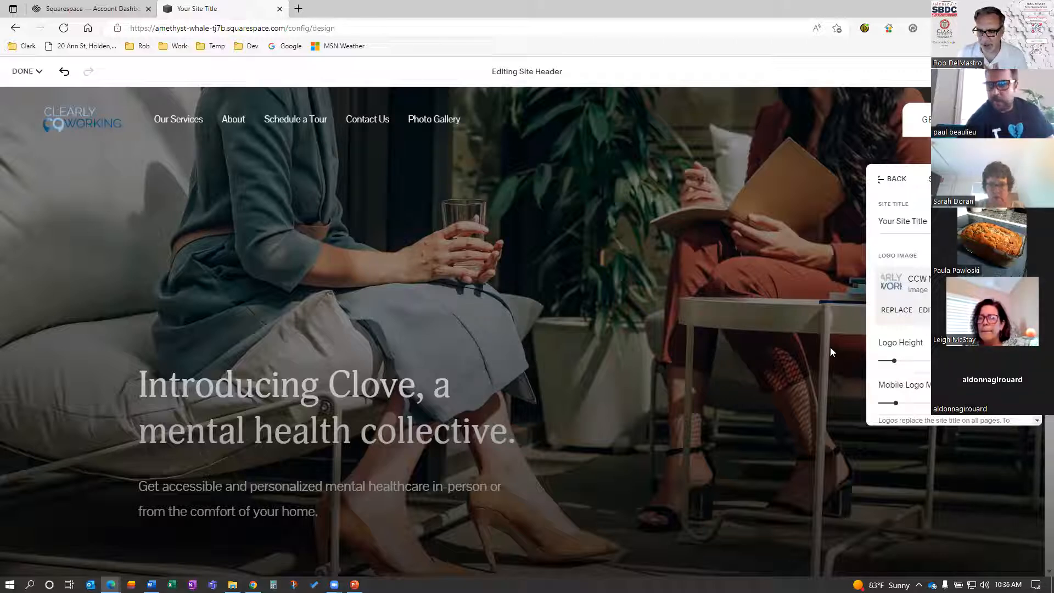
{"action": "left_click_drag", "start_coordinate": [918, 361], "coordinate": [928, 362]}
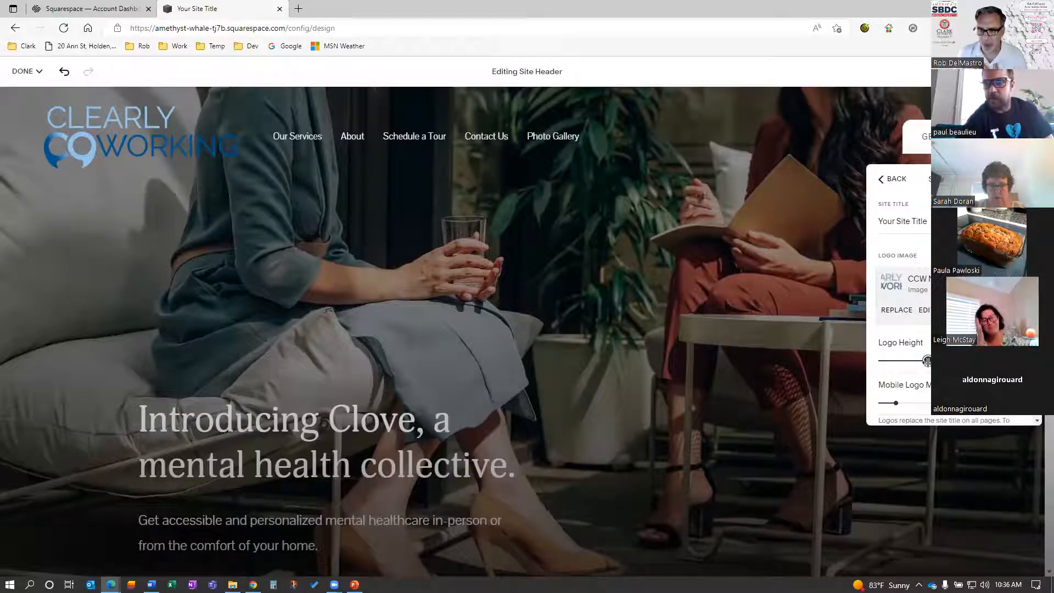
{"action": "left_click", "coordinate": [888, 179]}
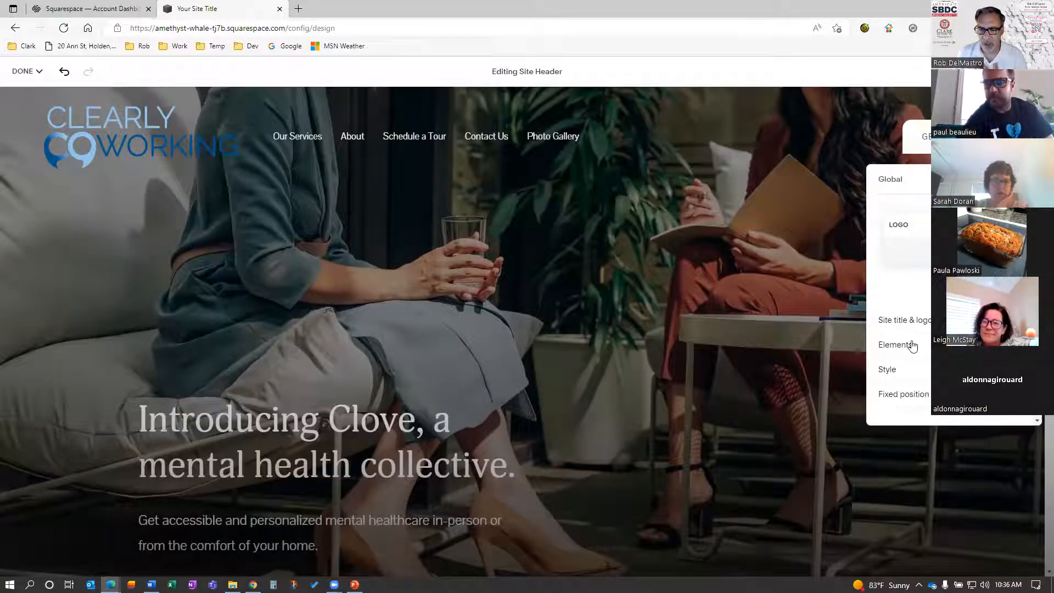
Step: In the header elements, turn off the button, turn on social links with a larger icon size, and leave the cart off
{"action": "left_click", "coordinate": [905, 346]}
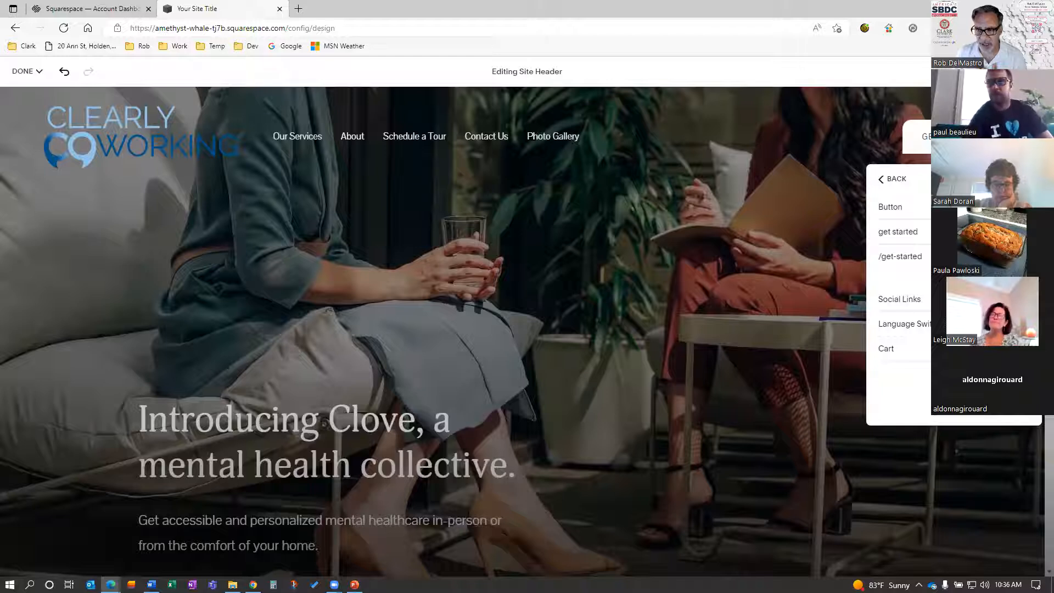
{"action": "left_click", "coordinate": [1022, 207]}
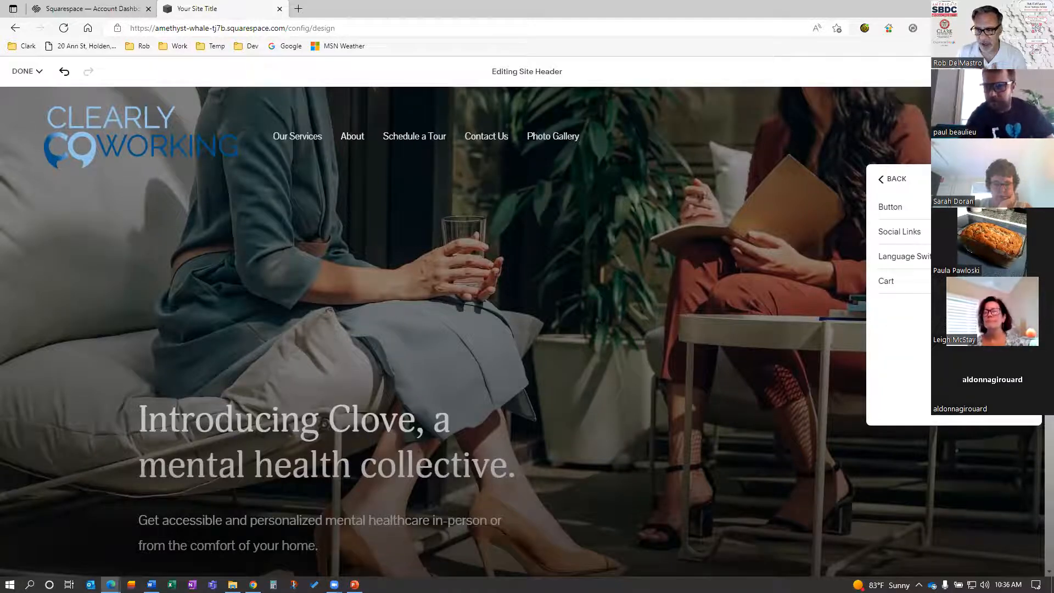
{"action": "left_click", "coordinate": [1021, 232]}
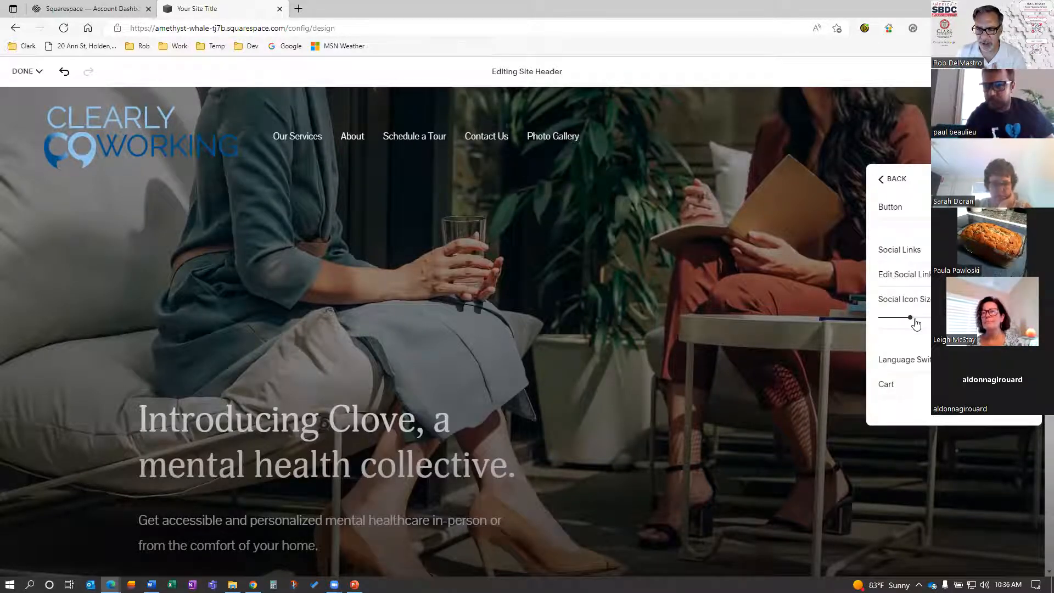
{"action": "left_click_drag", "start_coordinate": [912, 317], "coordinate": [933, 317]}
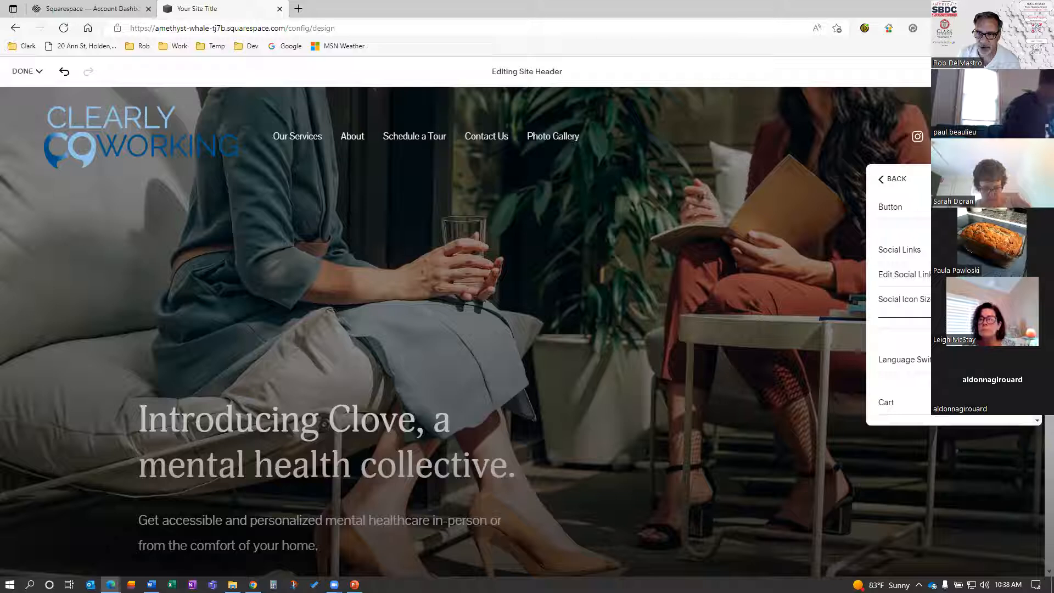
{"action": "left_click", "coordinate": [1009, 404]}
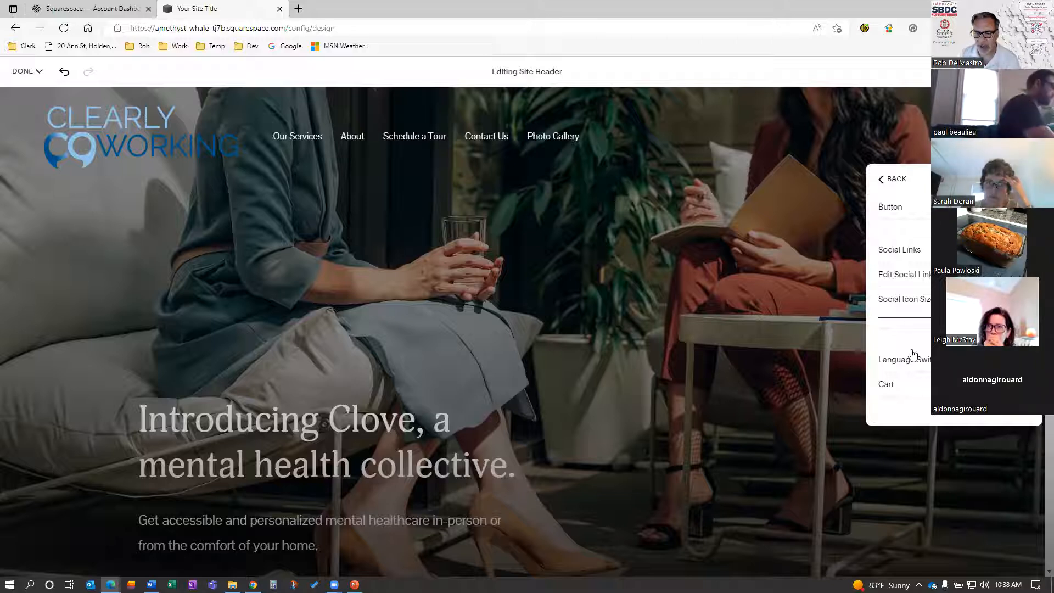
{"action": "left_click", "coordinate": [898, 184]}
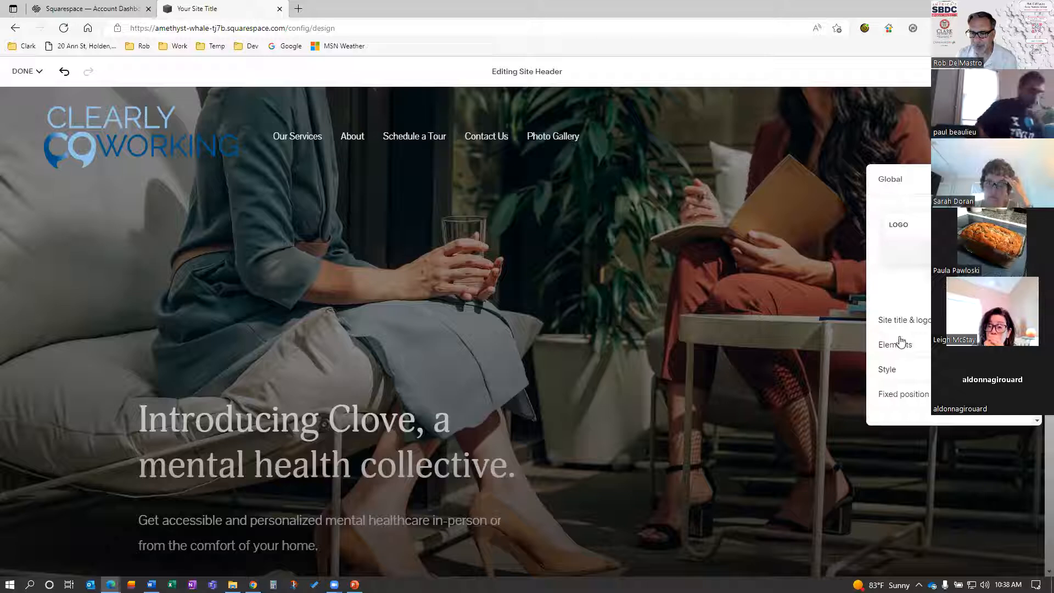
Step: Try the Solid header style, and set the header to the Gradient style instead
{"action": "left_click", "coordinate": [901, 373]}
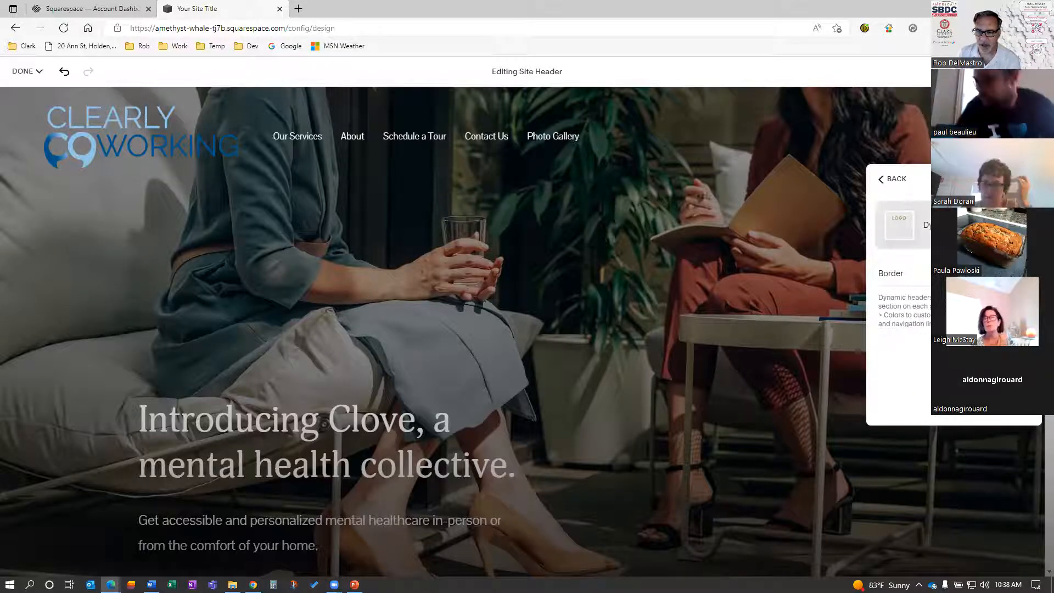
{"action": "left_click", "coordinate": [911, 225]}
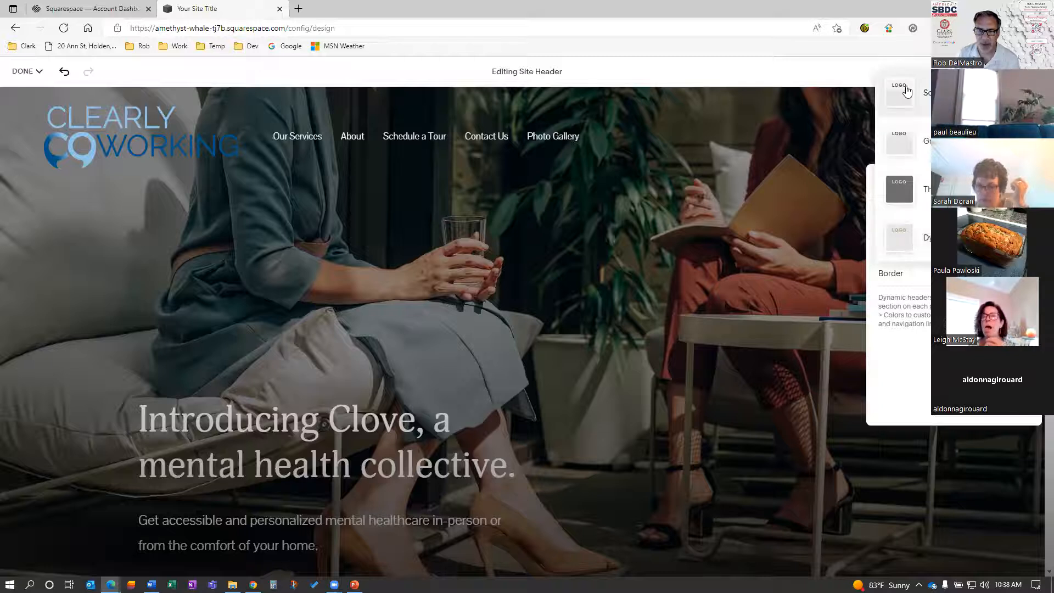
{"action": "left_click", "coordinate": [912, 92]}
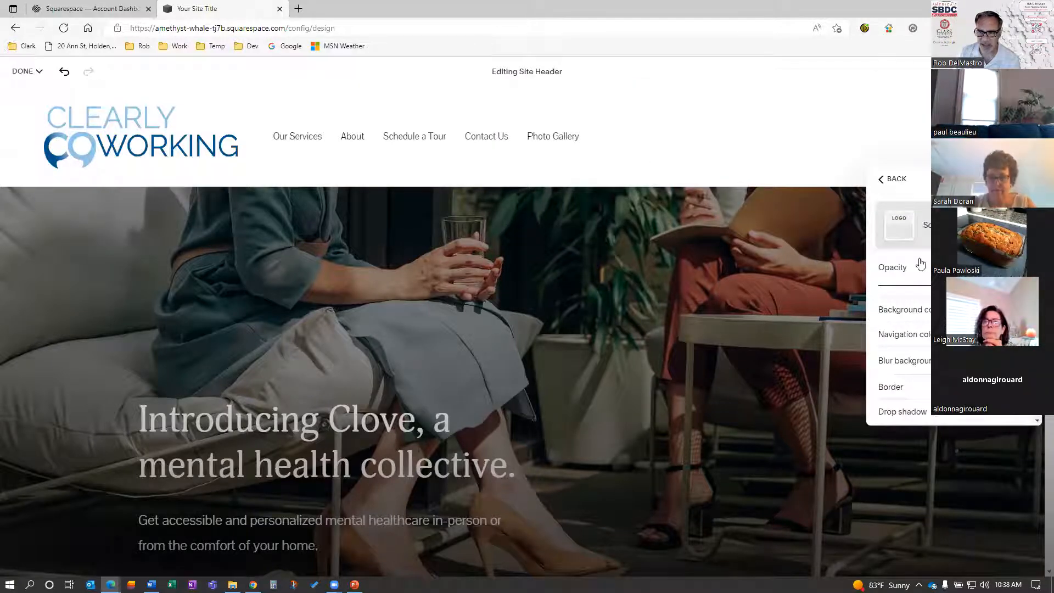
{"action": "left_click", "coordinate": [904, 225]}
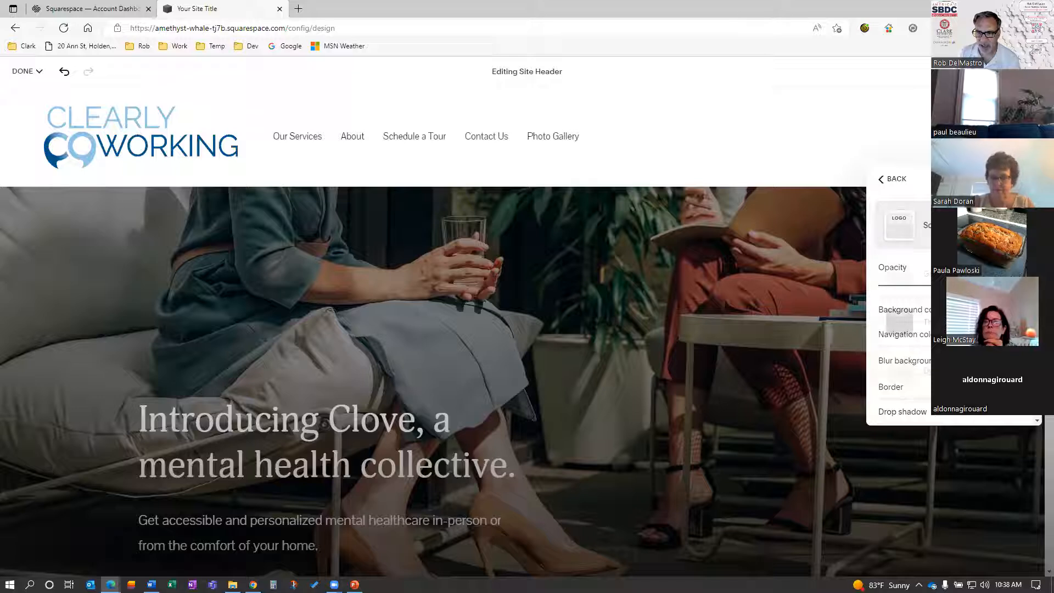
{"action": "left_click", "coordinate": [927, 275]}
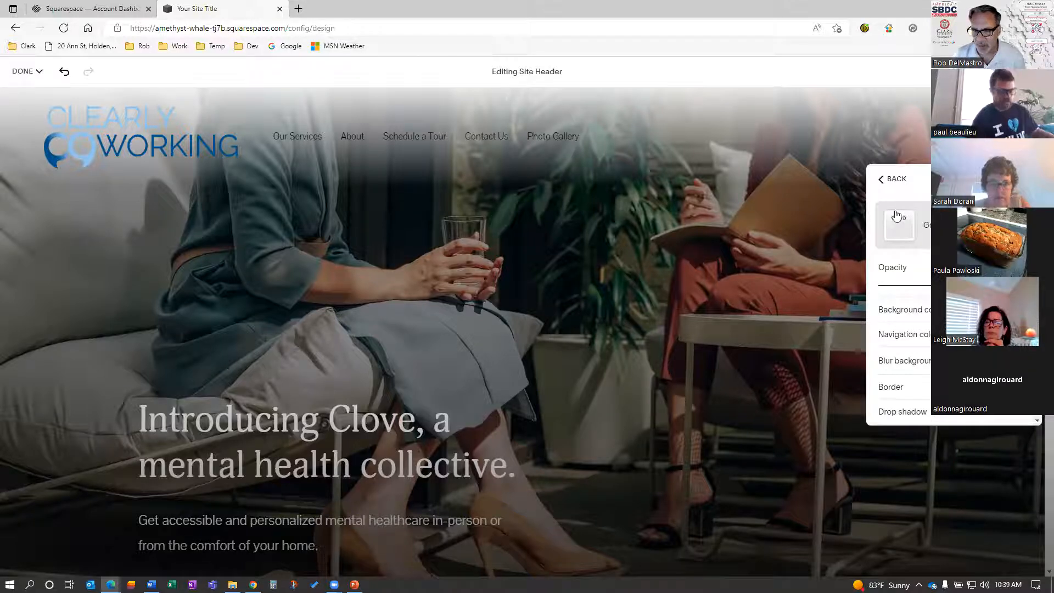
{"action": "left_click", "coordinate": [890, 178]}
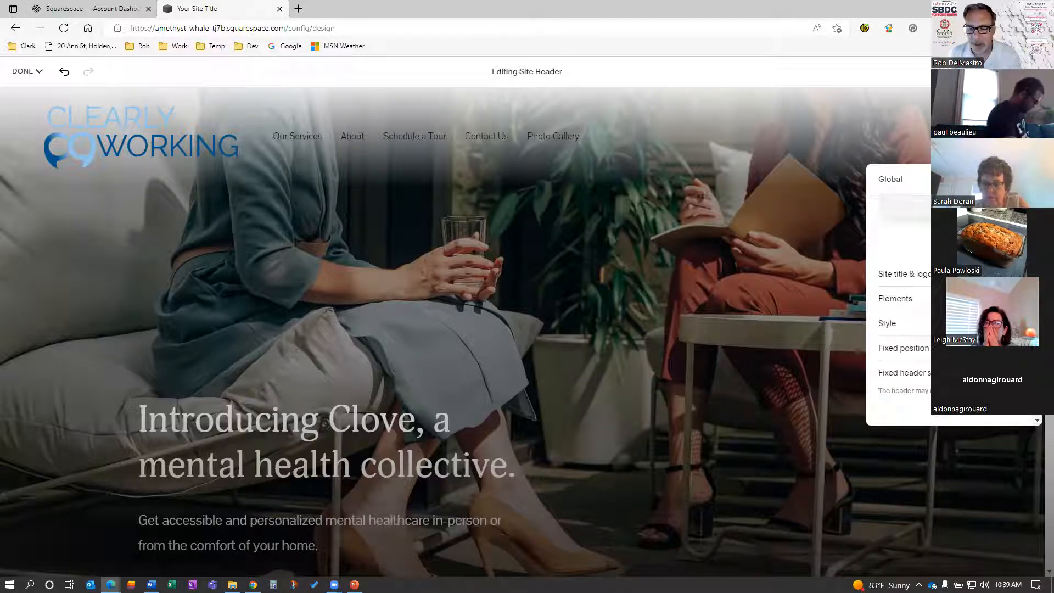
Step: Leave the header editor and save the header changes on the Home page
{"action": "left_click", "coordinate": [617, 185]}
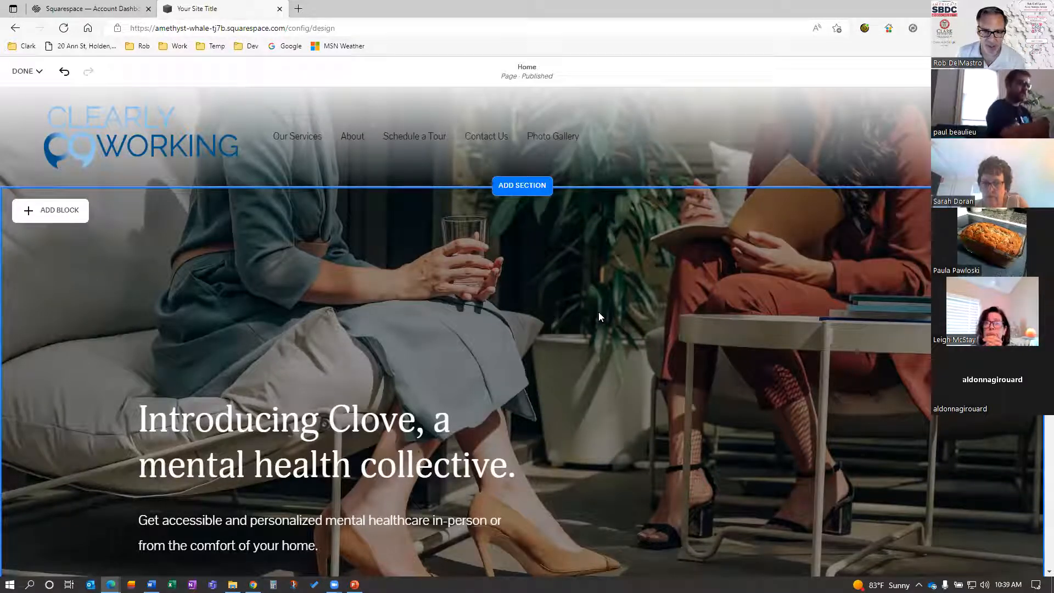
{"action": "left_click", "coordinate": [24, 71]}
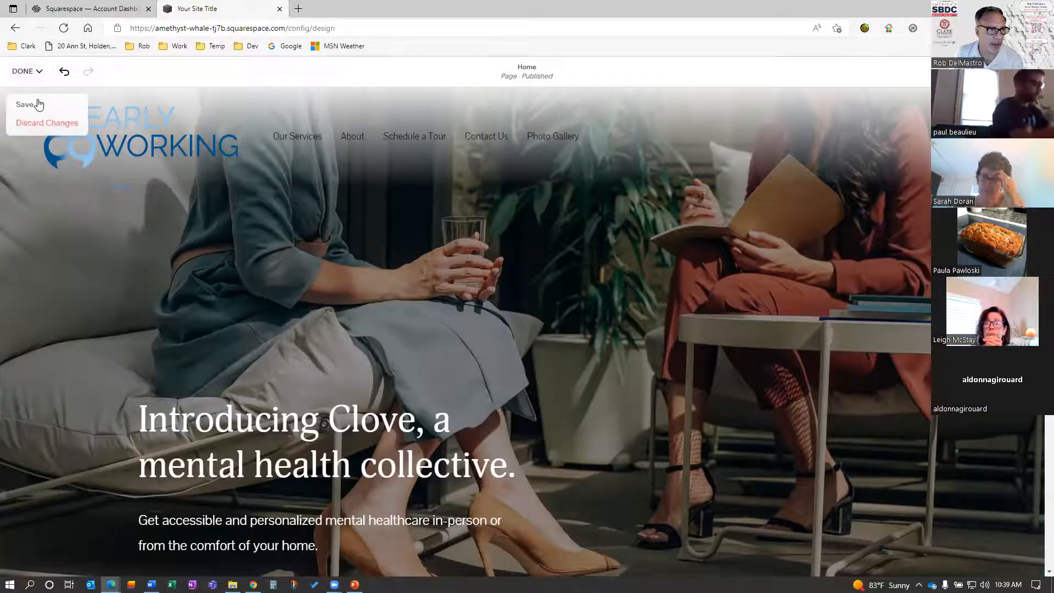
{"action": "left_click", "coordinate": [30, 103]}
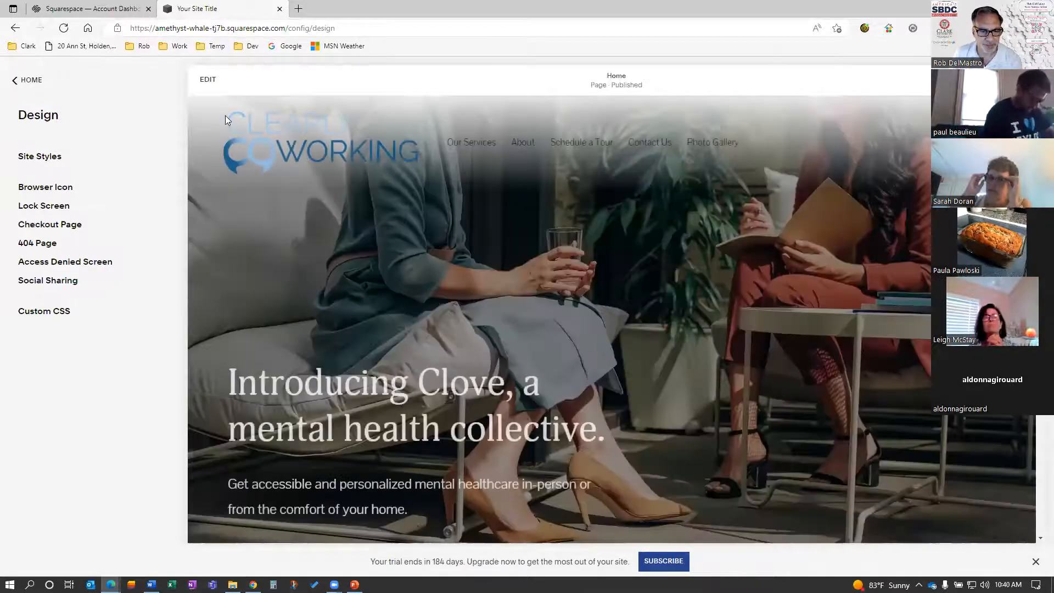
Step: Reopen the Home page for editing and replace the first section's background image with FrontView.jpg
{"action": "left_click", "coordinate": [207, 82]}
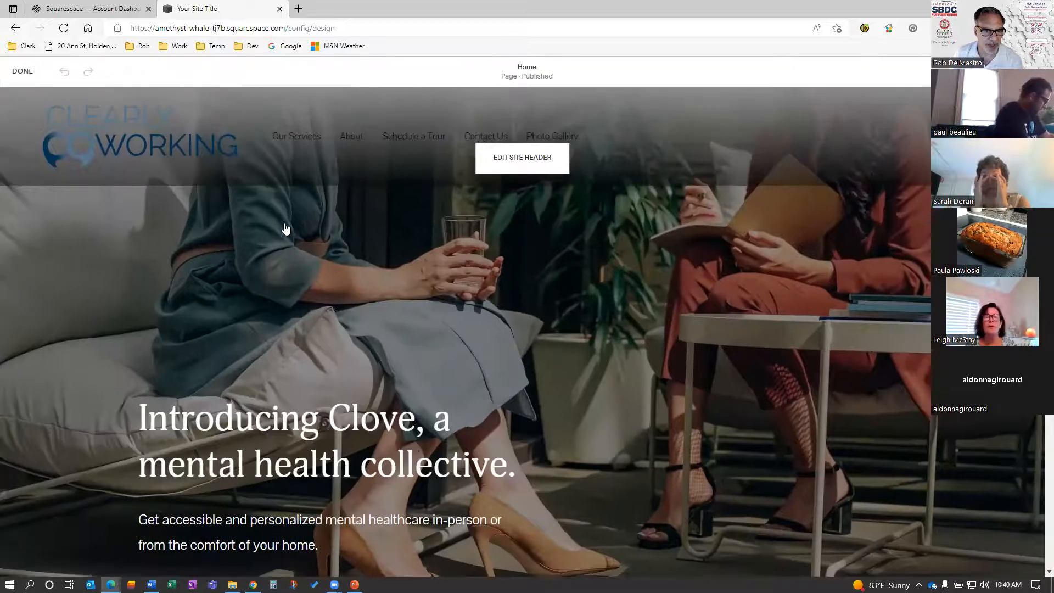
{"action": "left_click", "coordinate": [209, 323]}
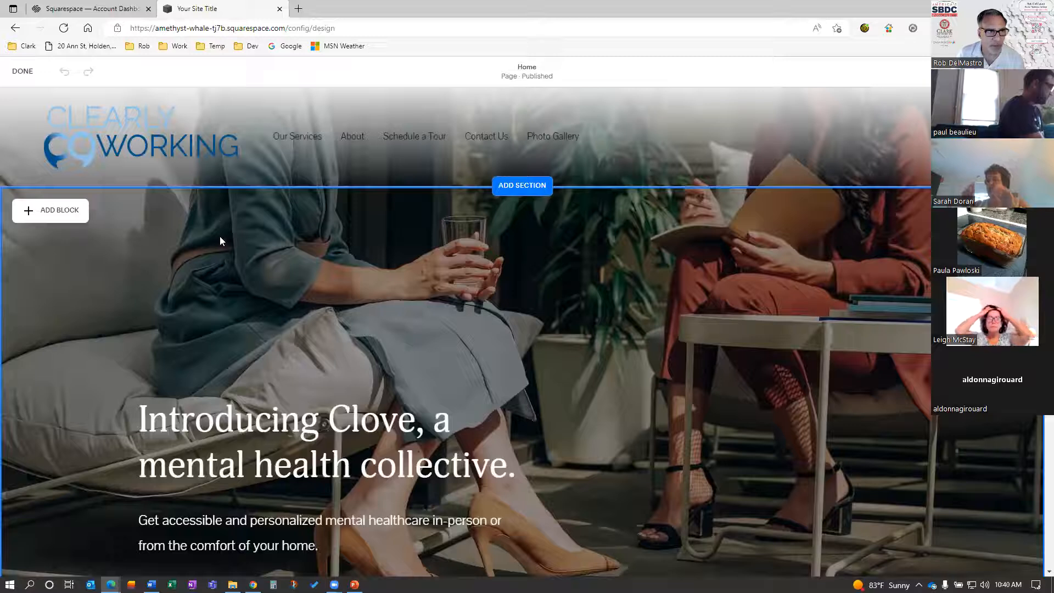
{"action": "scroll", "coordinate": [413, 333], "scroll_direction": "down", "scroll_amount": 1}
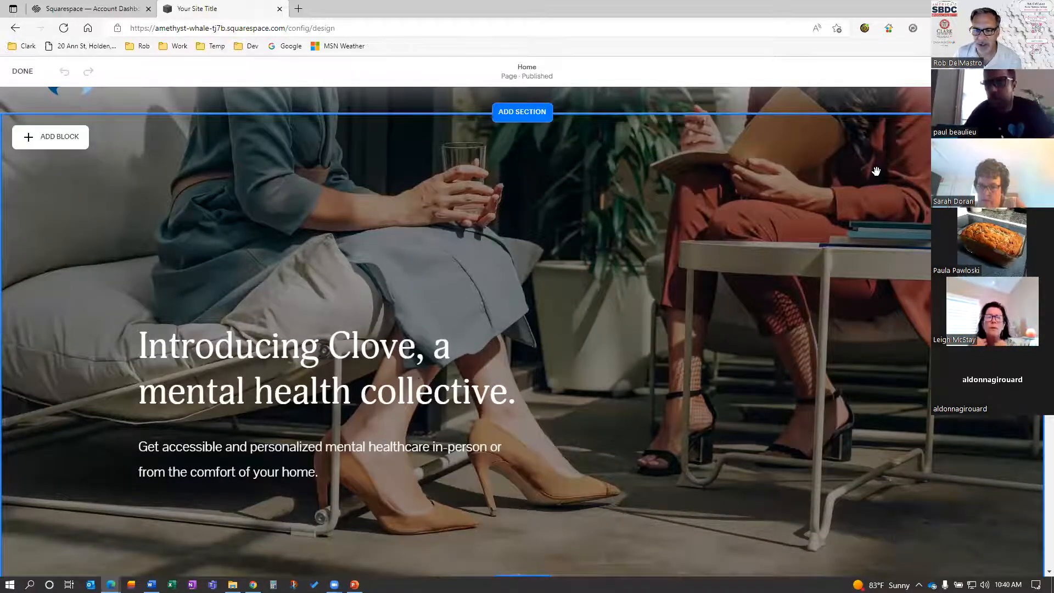
{"action": "left_click", "coordinate": [767, 229]}
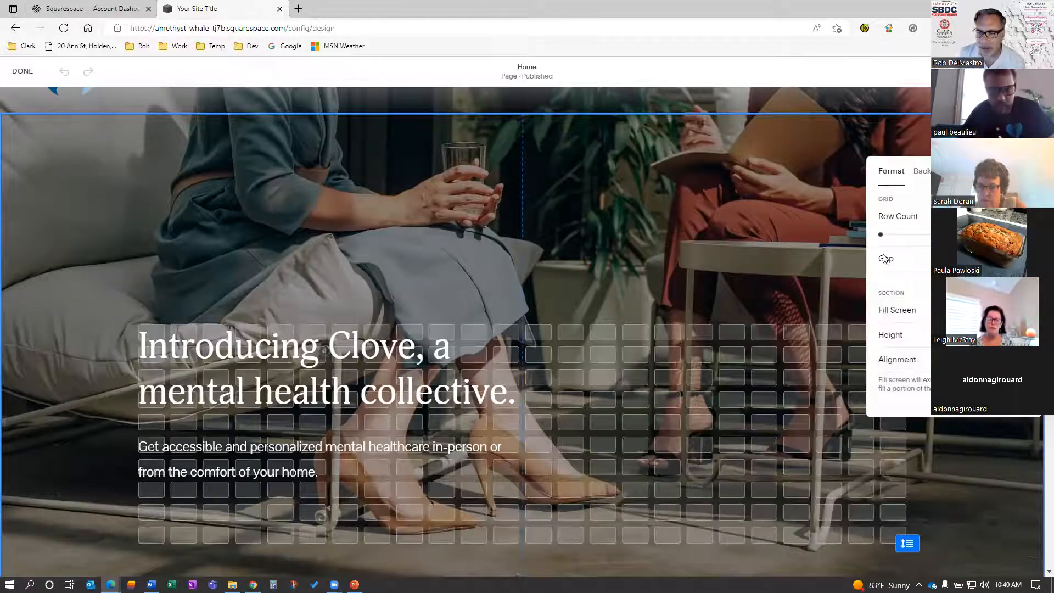
{"action": "left_click", "coordinate": [920, 171]}
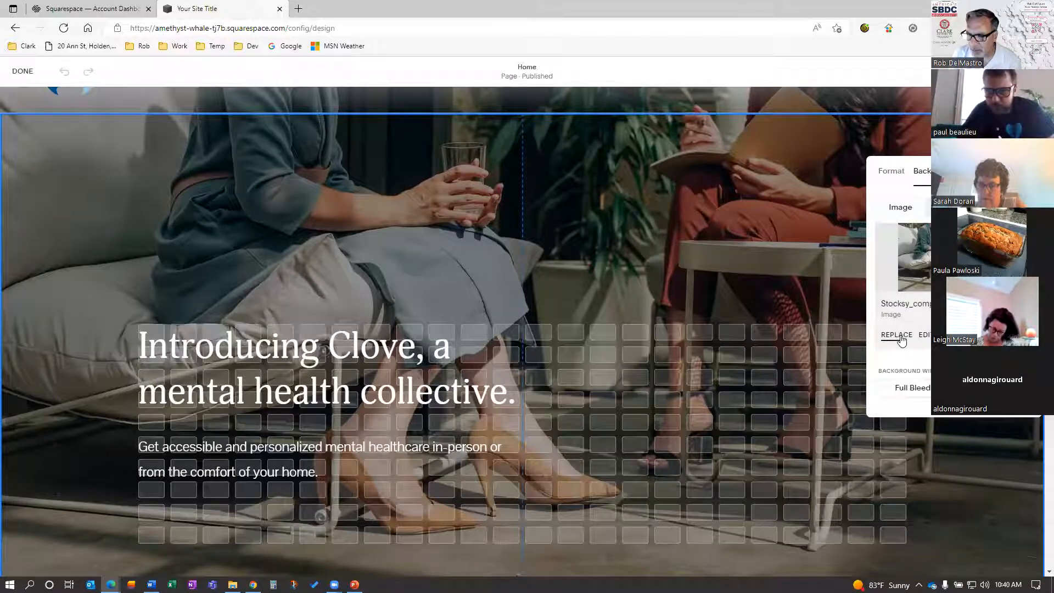
{"action": "left_click", "coordinate": [1023, 334]}
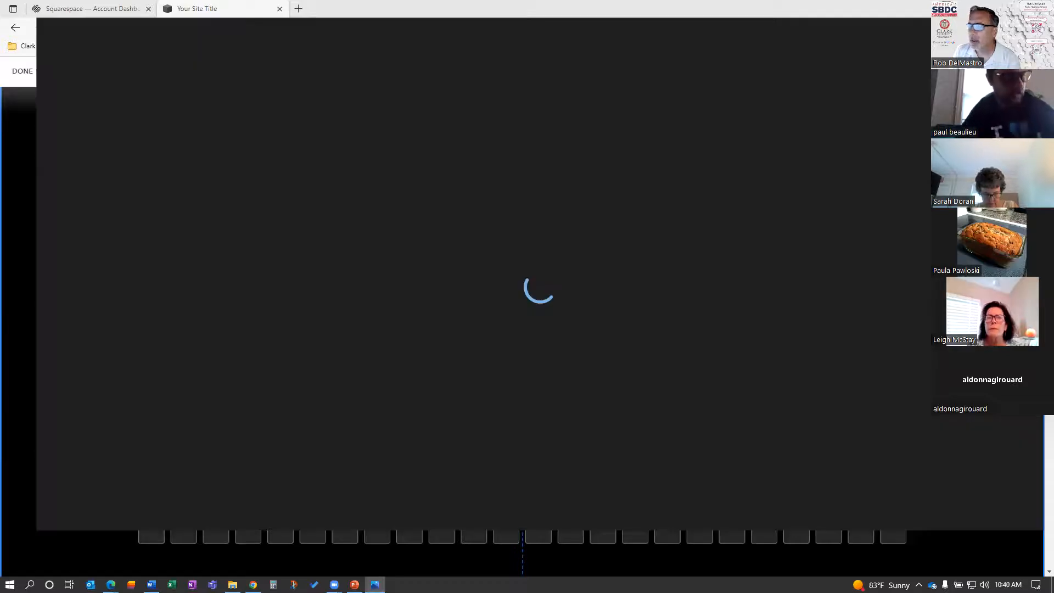
{"action": "key", "text": "alt+F4"}
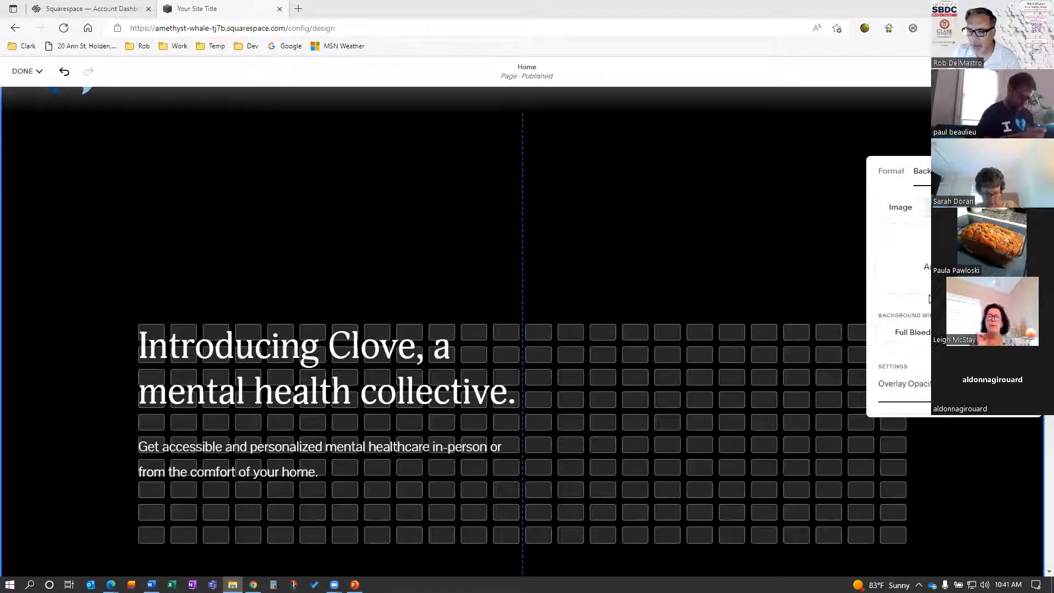
{"action": "left_click_drag", "start_coordinate": [900, 280], "coordinate": [904, 283]}
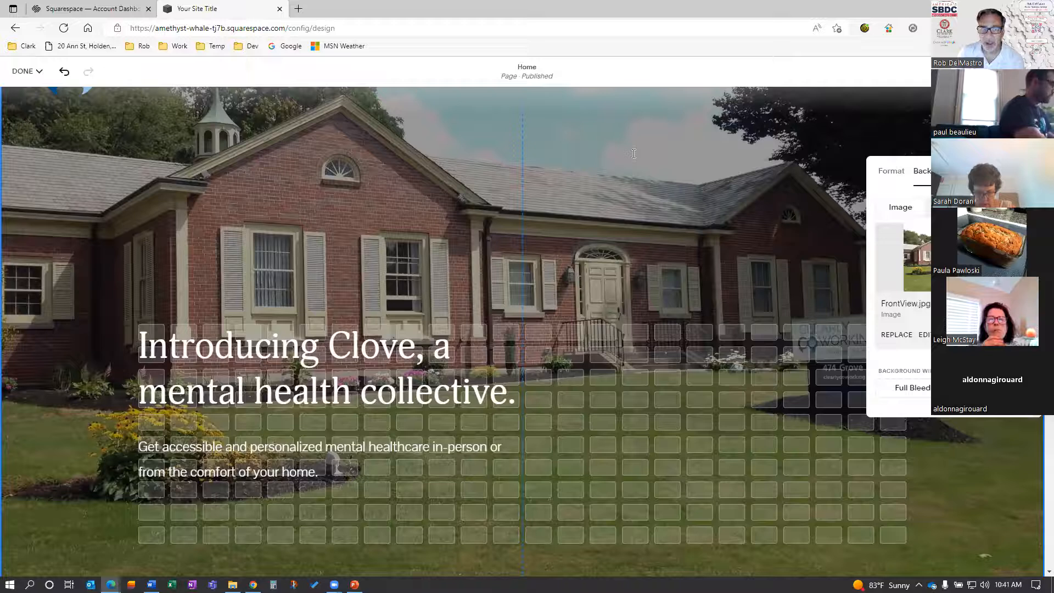
Step: Switch to content.docx in Word and copy the two Home Page title lines, from "Coworking, Meeting Rooms and Private Offices" through "Charging the way we work"
{"action": "key", "text": "alt+Tab"}
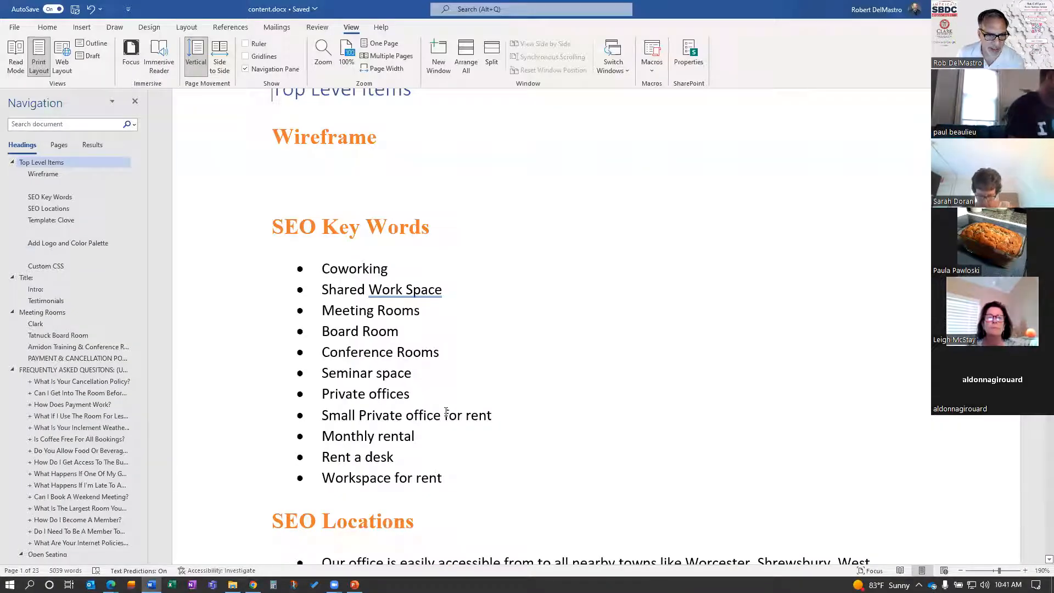
{"action": "scroll", "coordinate": [445, 409], "scroll_direction": "down", "scroll_amount": 10}
{"action": "scroll", "coordinate": [432, 408], "scroll_direction": "down", "scroll_amount": 5}
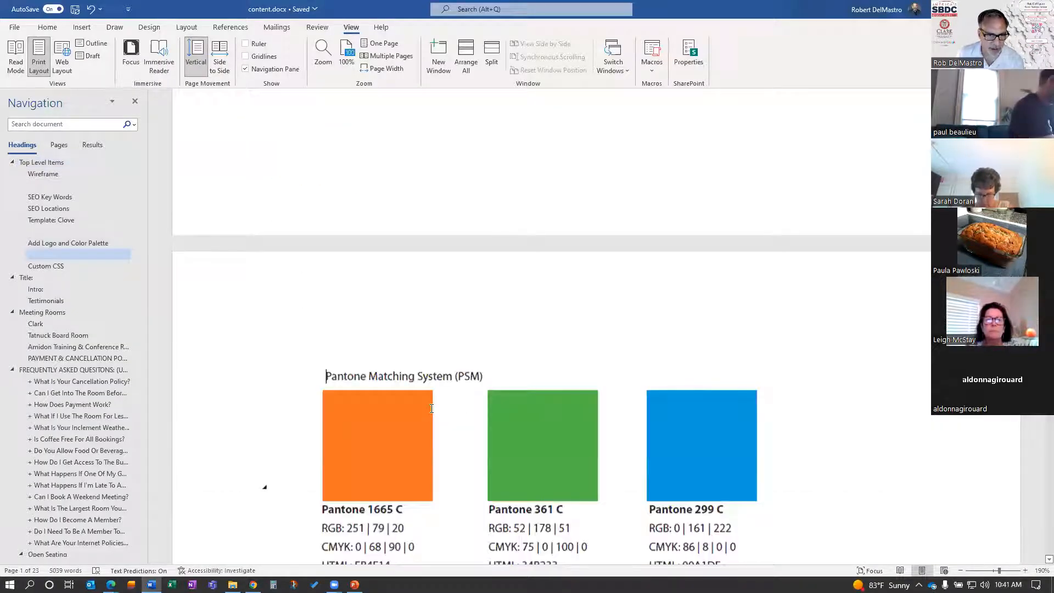
{"action": "scroll", "coordinate": [432, 408], "scroll_direction": "down", "scroll_amount": 5}
{"action": "scroll", "coordinate": [240, 228], "scroll_direction": "down", "scroll_amount": 3}
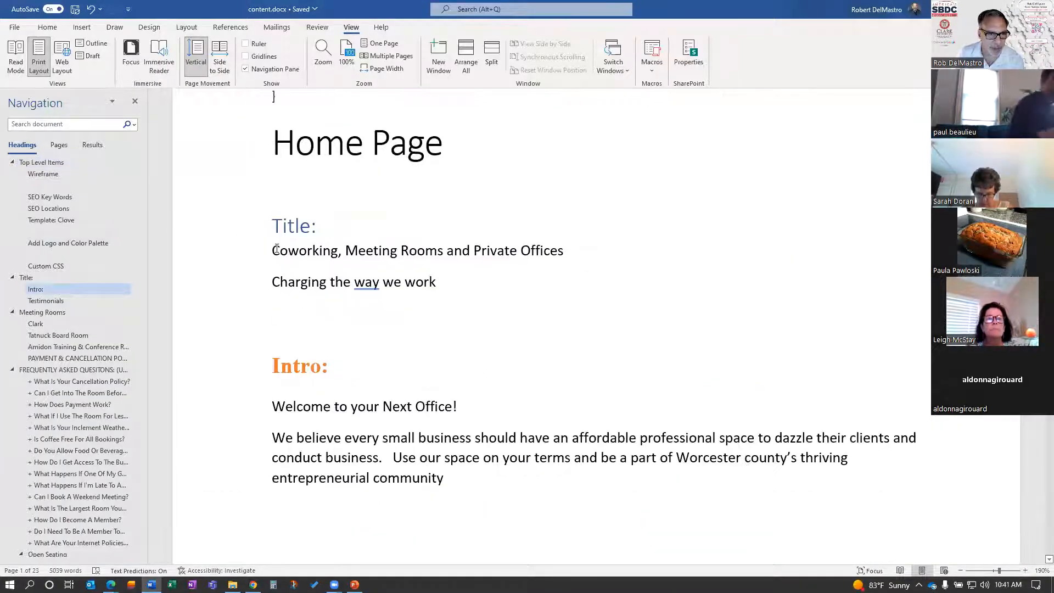
{"action": "left_click", "coordinate": [455, 281], "text": "shift"}
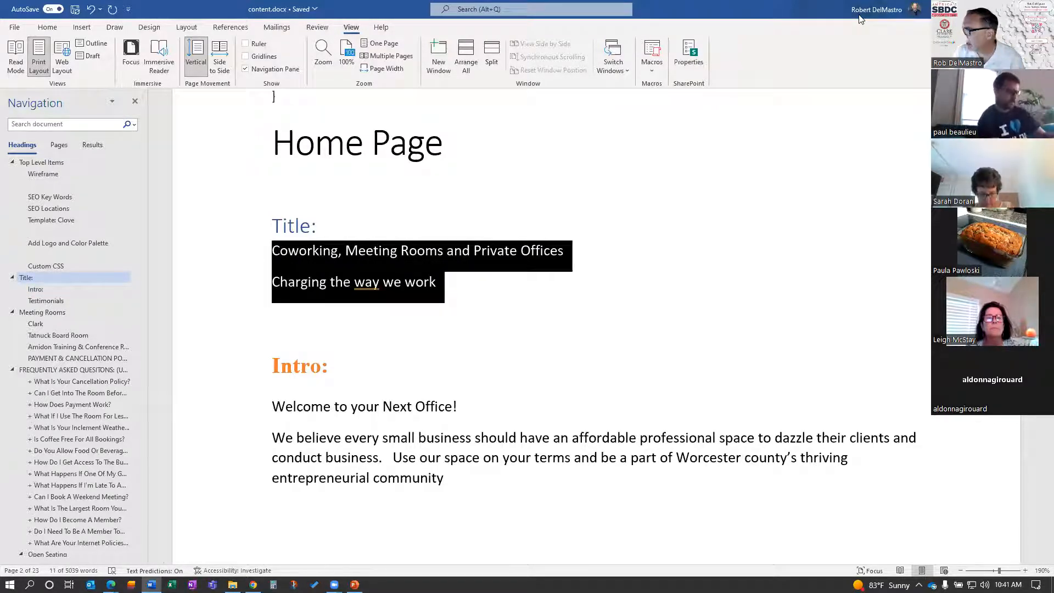
Step: Back in Squarespace, replace all text in the first section's "Introducing Clove" block with the copied title lines, inserted as plain text
{"action": "key", "text": "alt+Tab"}
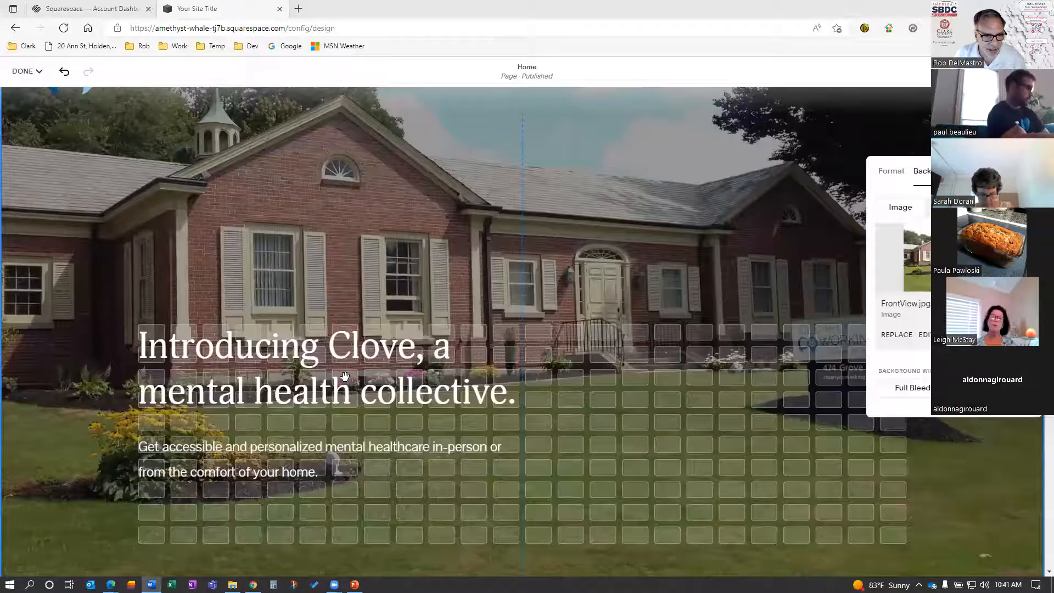
{"action": "left_click", "coordinate": [294, 388]}
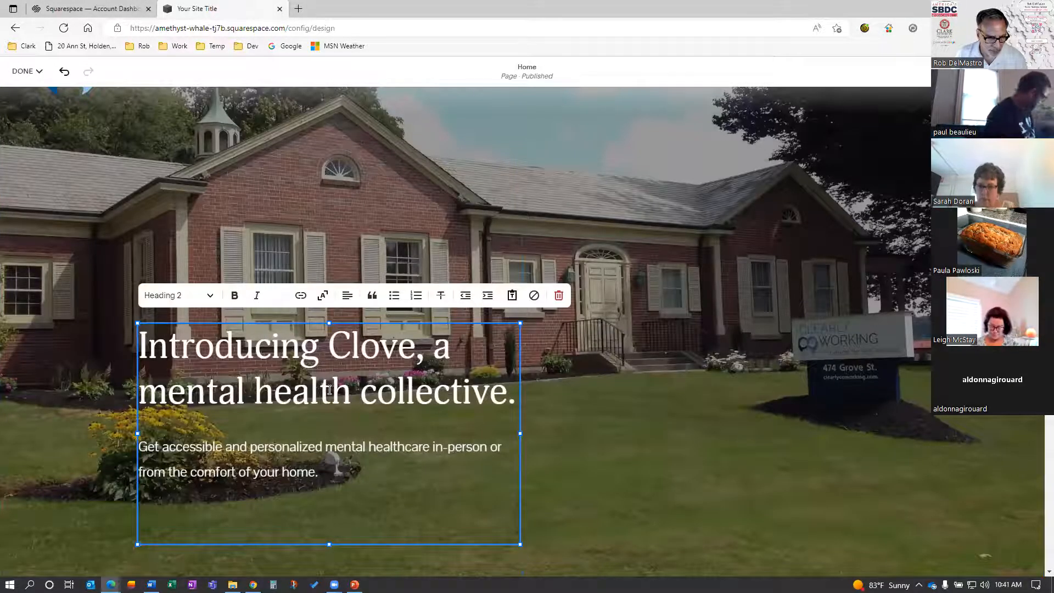
{"action": "key", "text": "ctrl+a"}
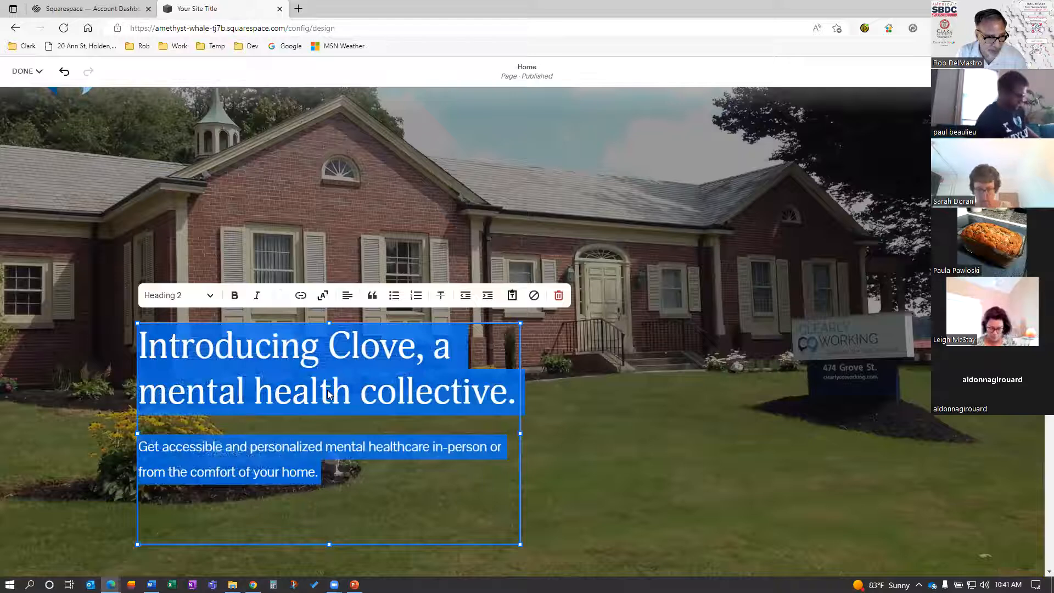
{"action": "key", "text": "BackSpace"}
{"action": "left_click", "coordinate": [512, 416]}
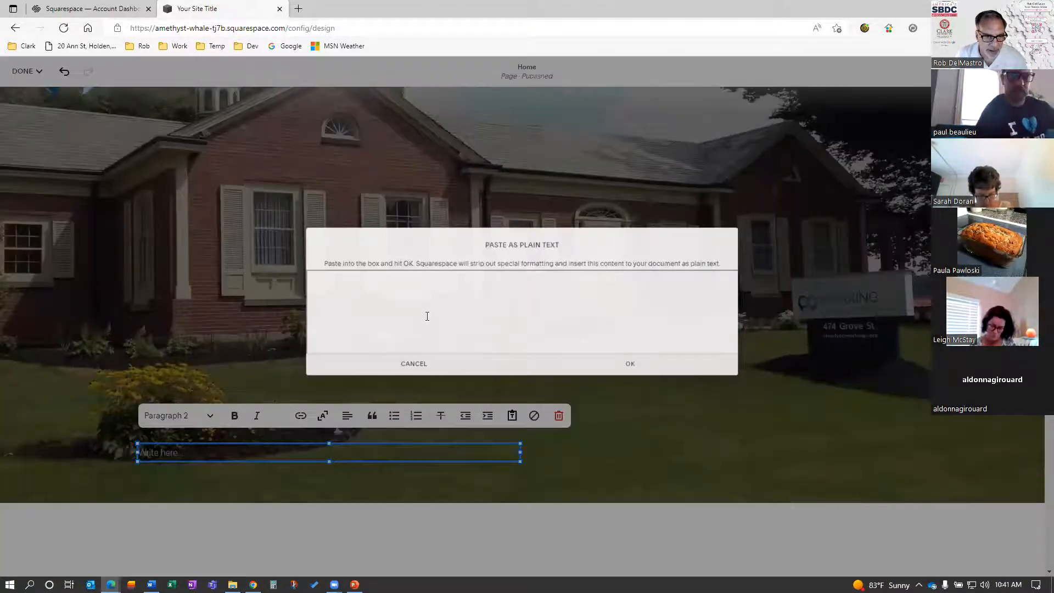
{"action": "left_click", "coordinate": [630, 366]}
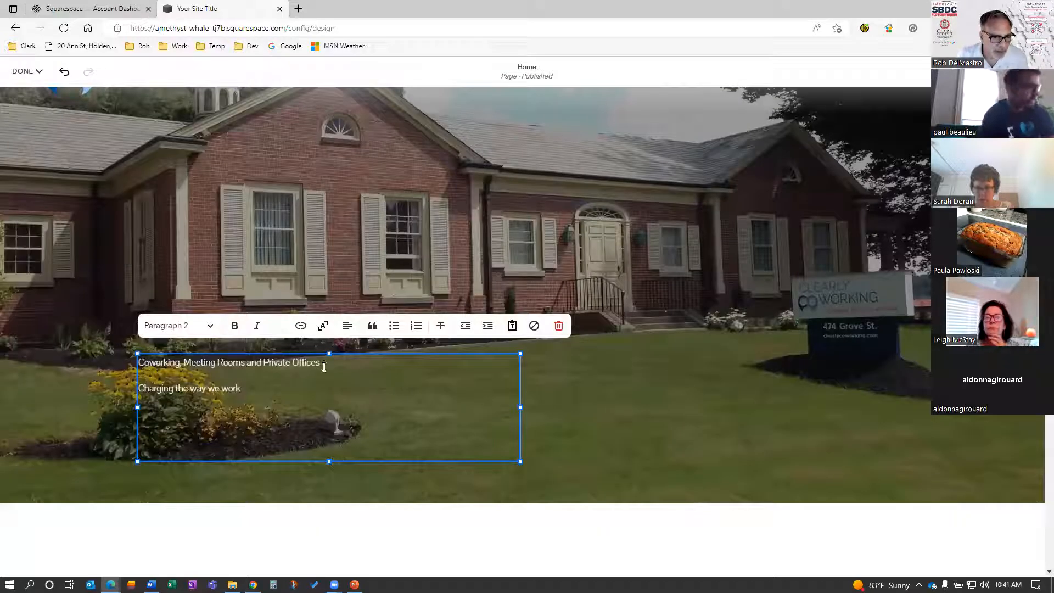
Step: Format "Coworking, Meeting Rooms and Private Offices" as Heading 2 and widen its text block so the title fits on one line
{"action": "left_click_drag", "start_coordinate": [319, 365], "coordinate": [137, 365]}
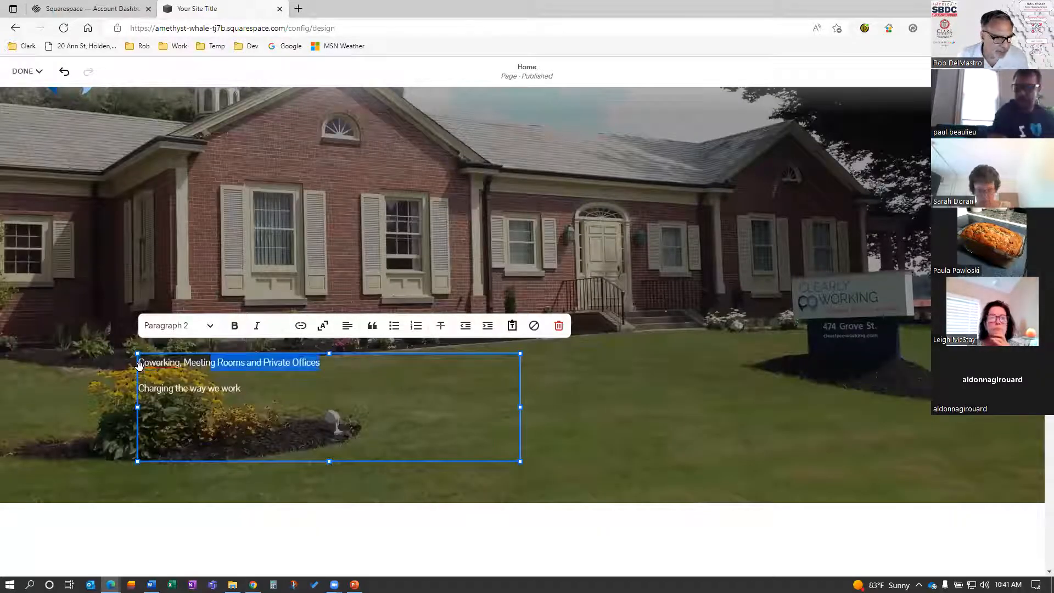
{"action": "left_click", "coordinate": [211, 326]}
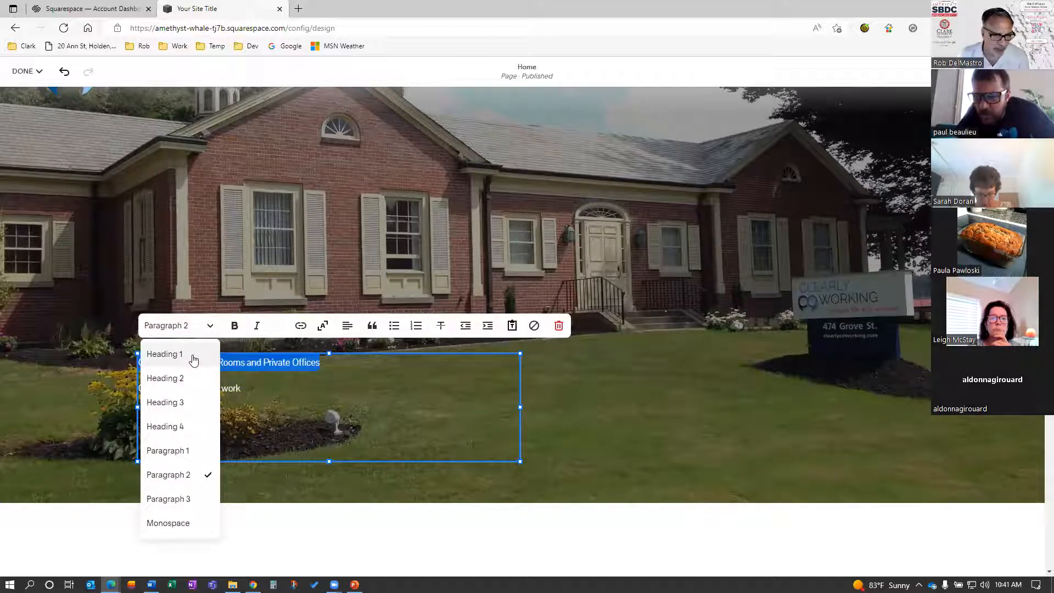
{"action": "left_click", "coordinate": [185, 384]}
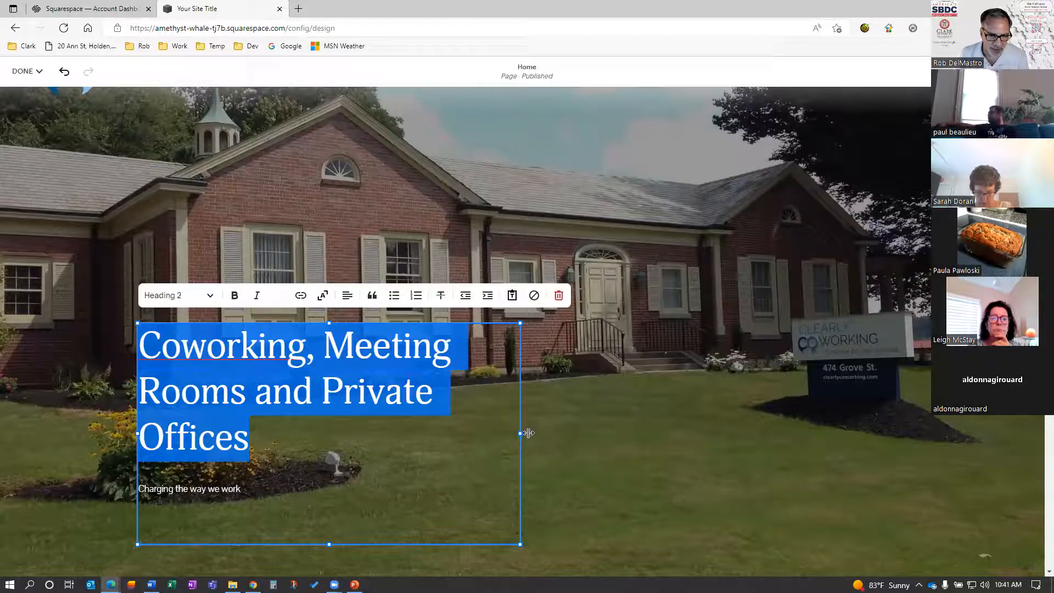
{"action": "left_click_drag", "start_coordinate": [519, 435], "coordinate": [890, 428]}
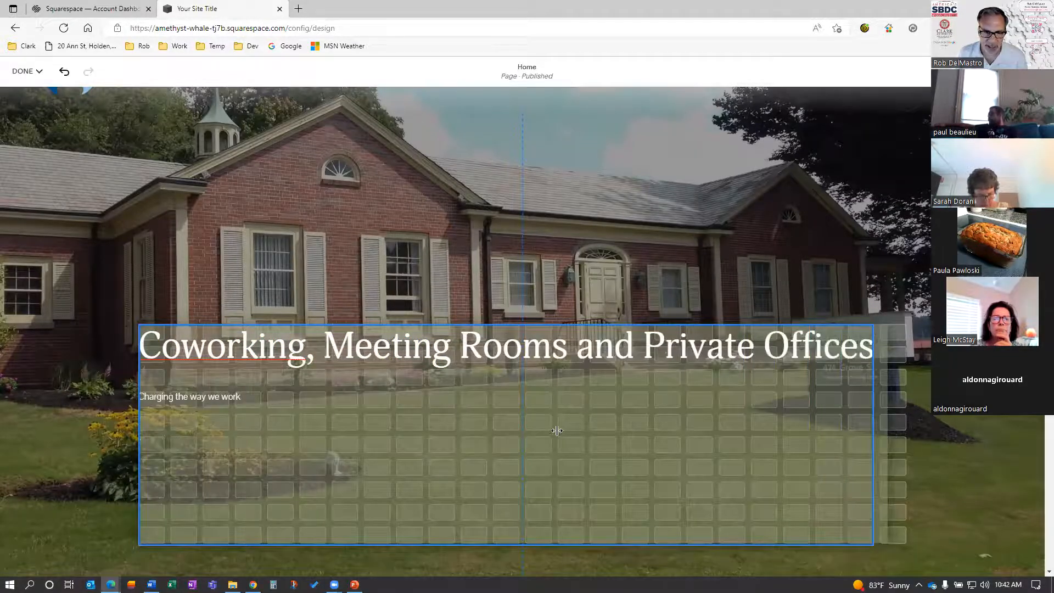
Step: Format the line "Charging the way we work" as Heading 3 and leave the text block
{"action": "left_click_drag", "start_coordinate": [244, 397], "coordinate": [138, 400]}
{"action": "left_click", "coordinate": [227, 315]}
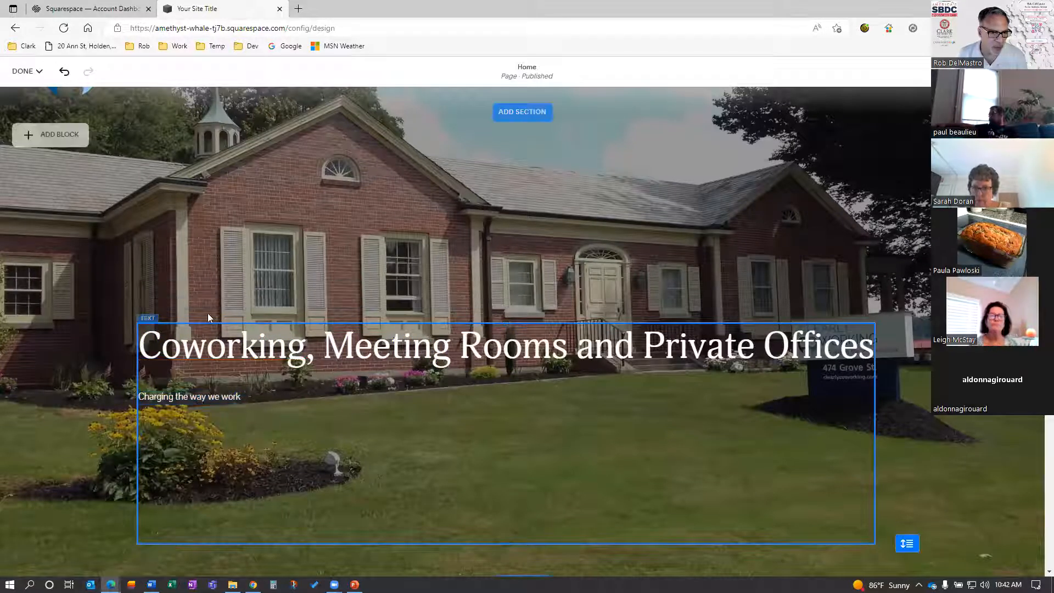
{"action": "double_click", "coordinate": [210, 398]}
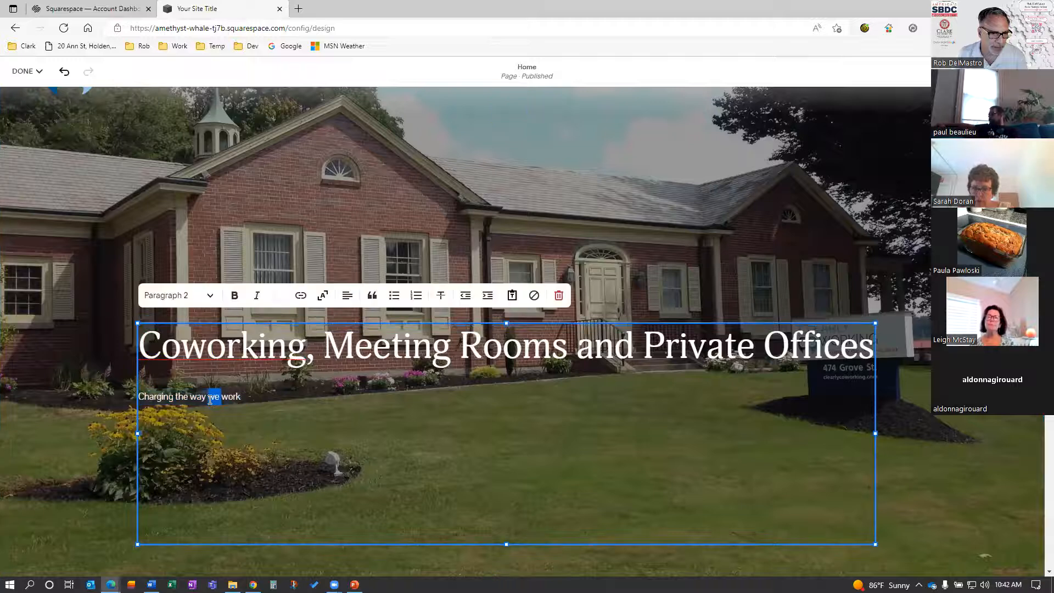
{"action": "left_click", "coordinate": [186, 299]}
{"action": "left_click", "coordinate": [182, 371]}
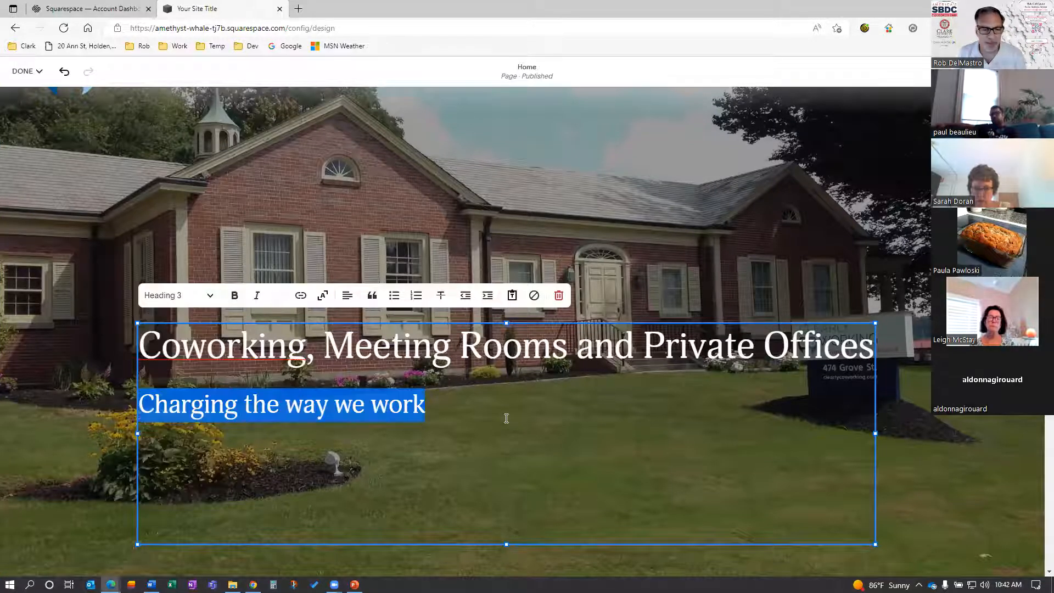
{"action": "left_click", "coordinate": [670, 230]}
{"action": "left_click", "coordinate": [72, 338]}
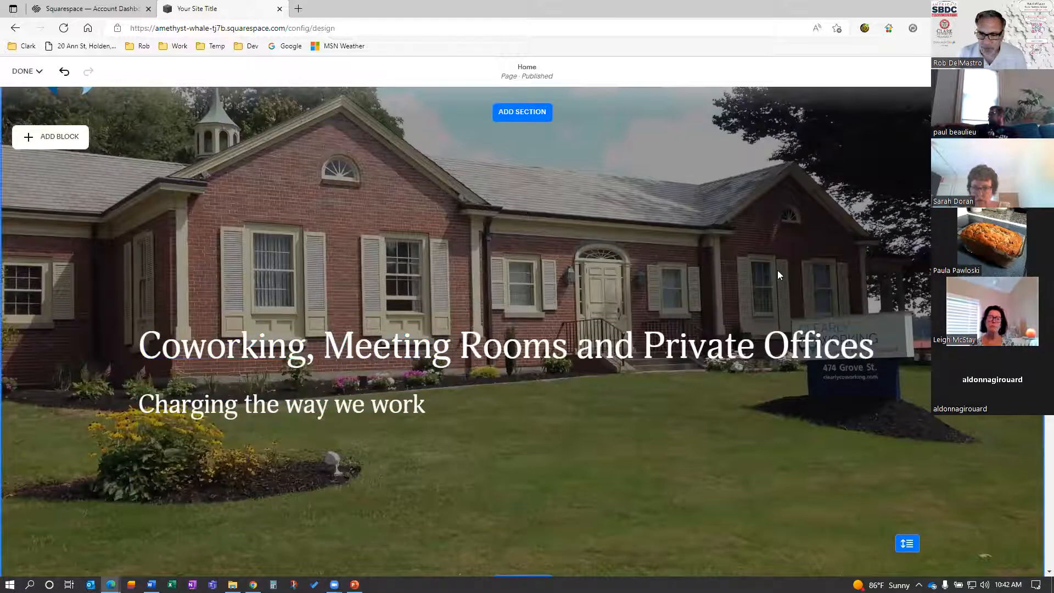
Step: Increase the first section's grid row count to make the section taller around the building image
{"action": "left_click", "coordinate": [909, 263]}
{"action": "left_click_drag", "start_coordinate": [881, 232], "coordinate": [909, 237]}
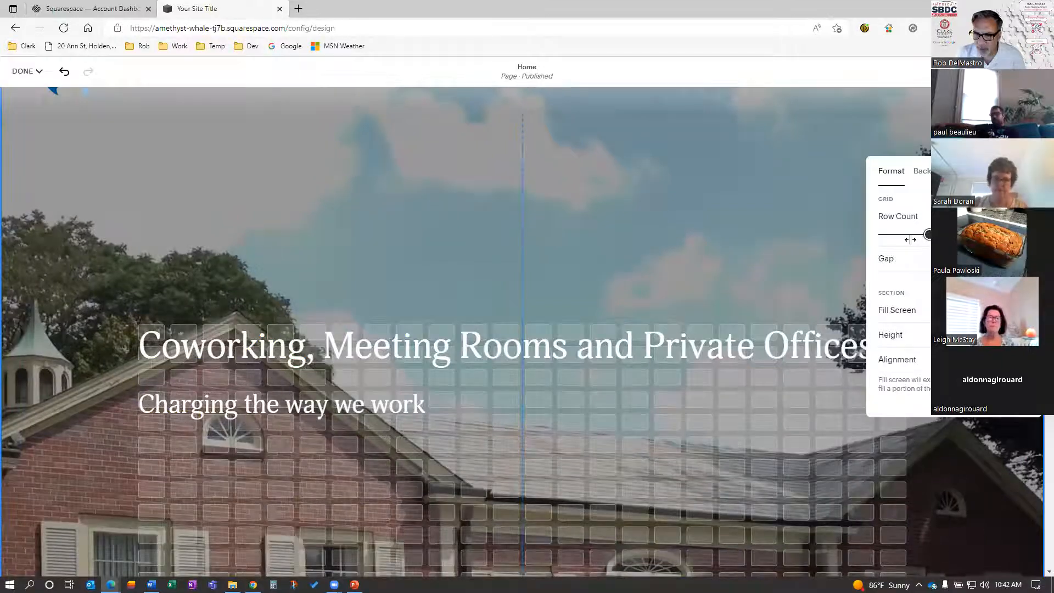
{"action": "scroll", "coordinate": [580, 422], "scroll_direction": "down", "scroll_amount": 5}
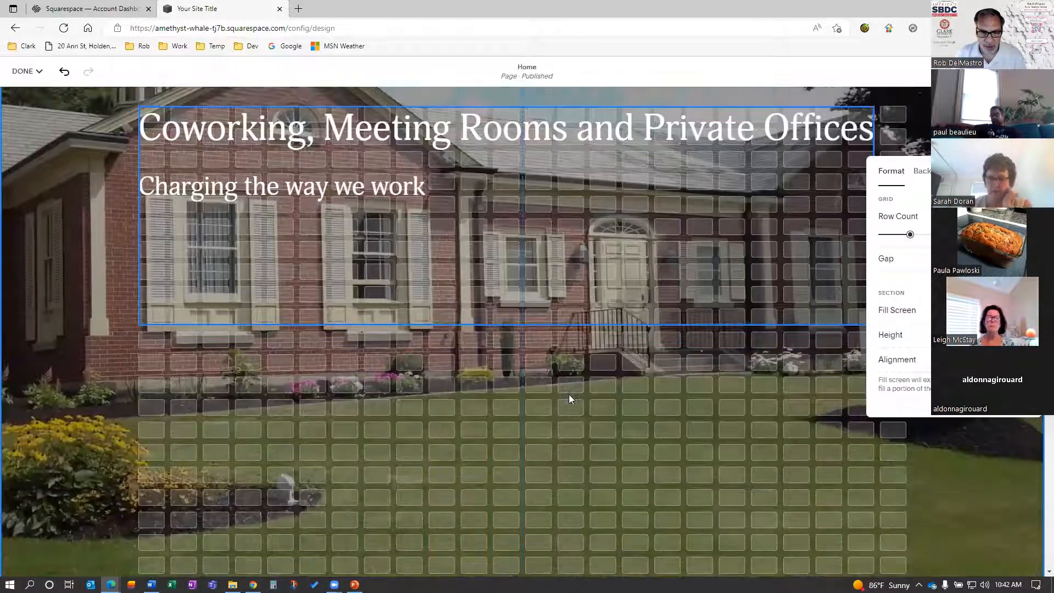
{"action": "scroll", "coordinate": [568, 391], "scroll_direction": "up", "scroll_amount": 1}
{"action": "scroll", "coordinate": [568, 390], "scroll_direction": "up", "scroll_amount": 1}
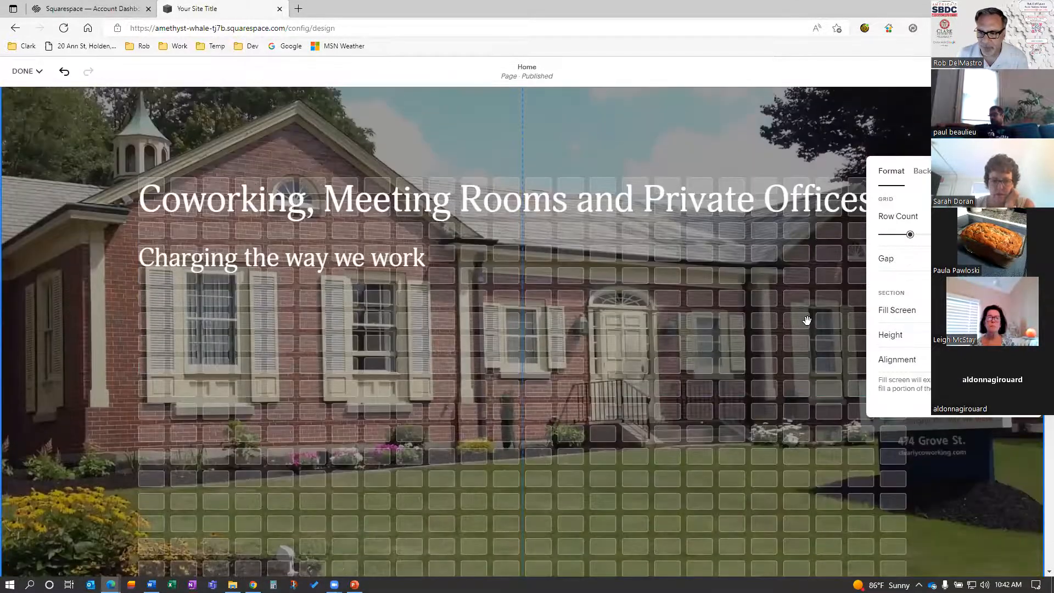
{"action": "left_click", "coordinate": [704, 168]}
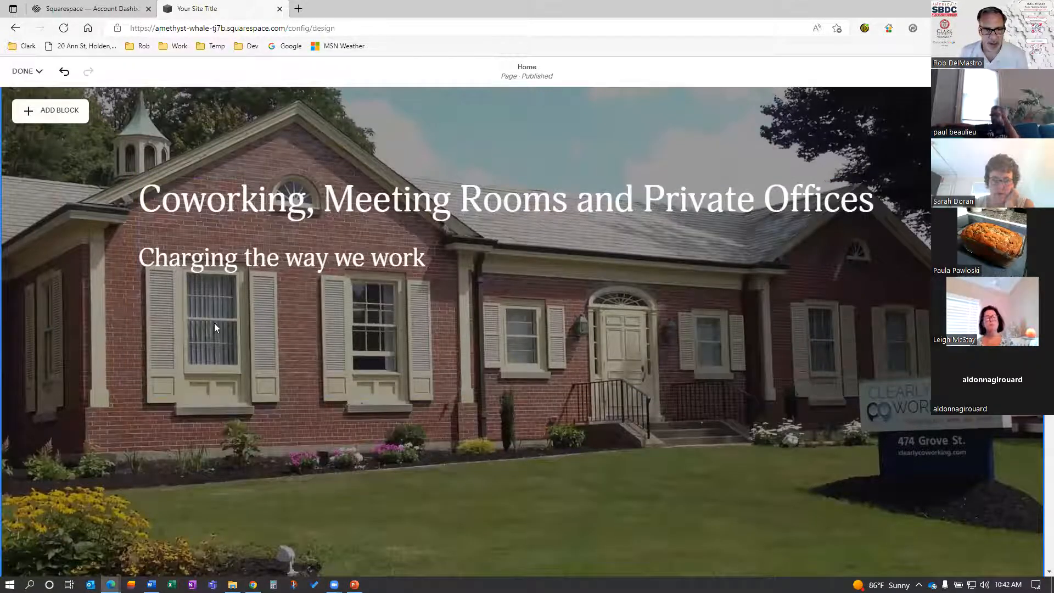
Step: Add a button block below the tagline, aligned with the heading's left edge, and label it "Book a meeting room"
{"action": "left_click", "coordinate": [60, 111]}
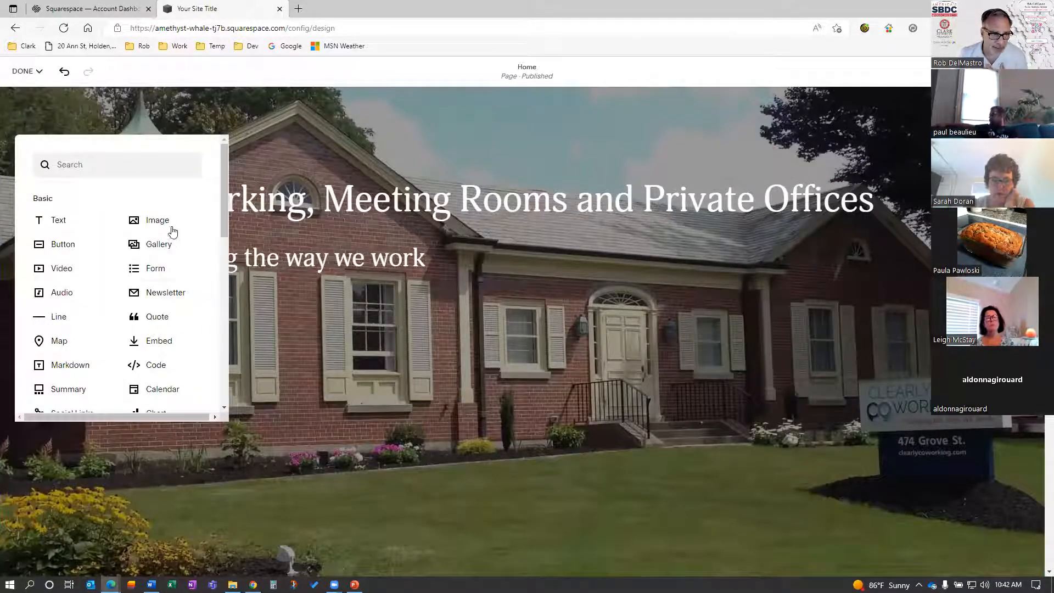
{"action": "left_click", "coordinate": [60, 250]}
{"action": "left_click_drag", "start_coordinate": [395, 450], "coordinate": [187, 423]}
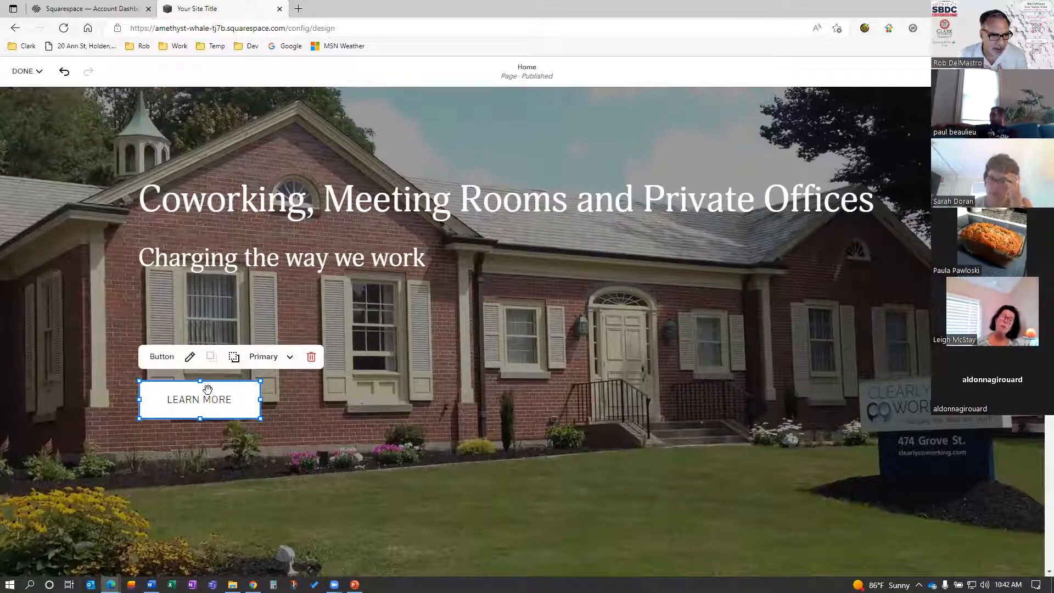
{"action": "left_click", "coordinate": [189, 357]}
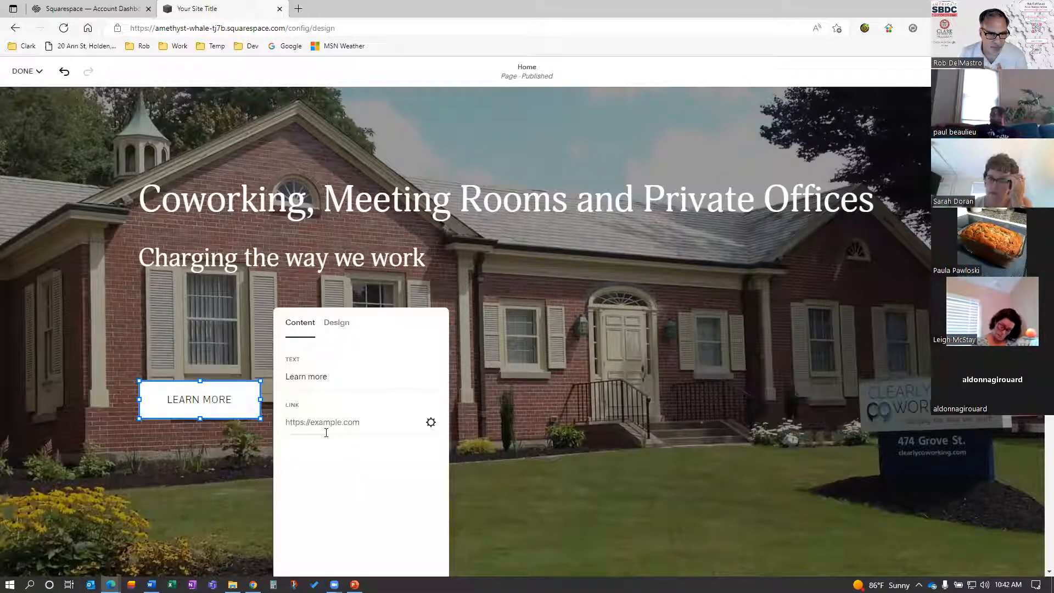
{"action": "triple_click", "coordinate": [310, 371]}
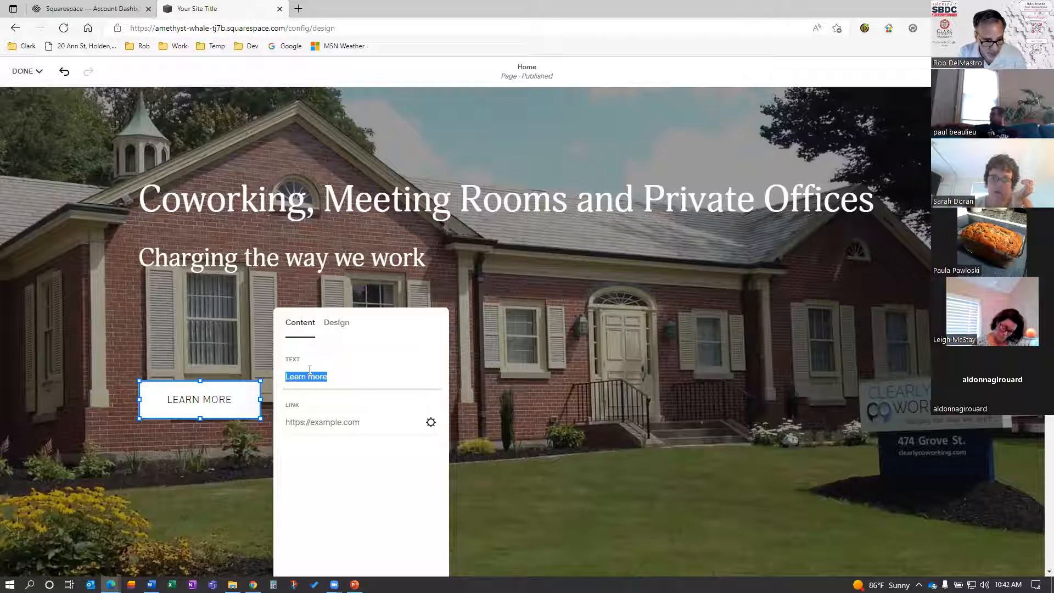
{"action": "type", "text": "Boo"}
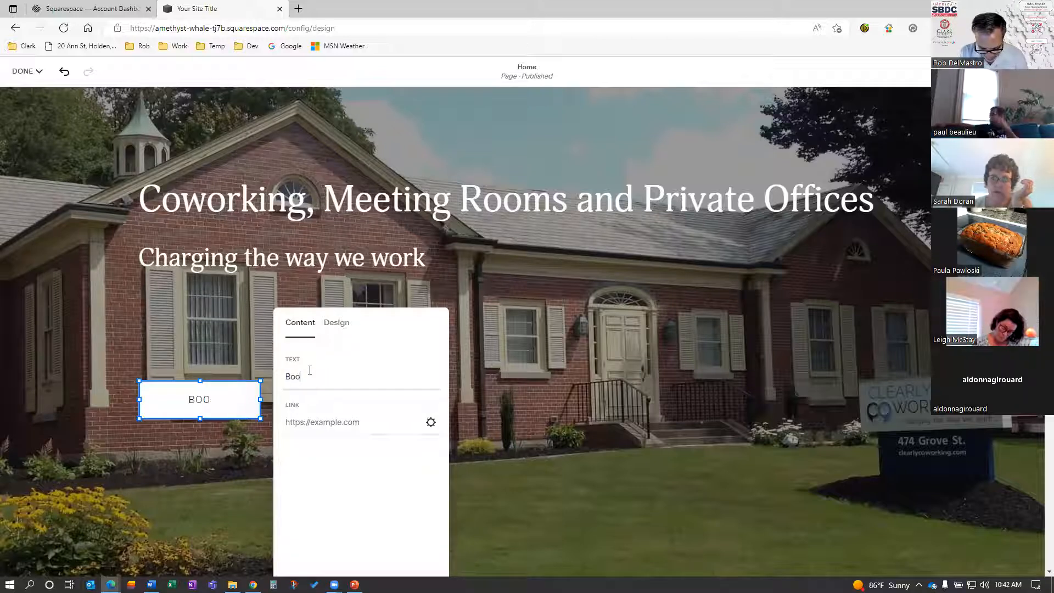
{"action": "type", "text": "k a meeting "}
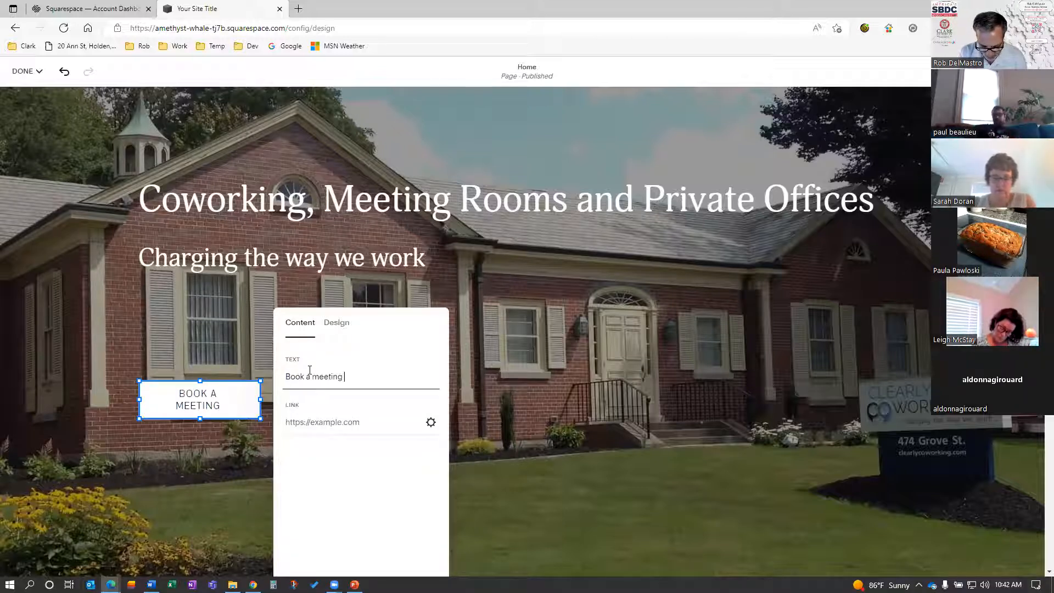
{"action": "type", "text": "room"}
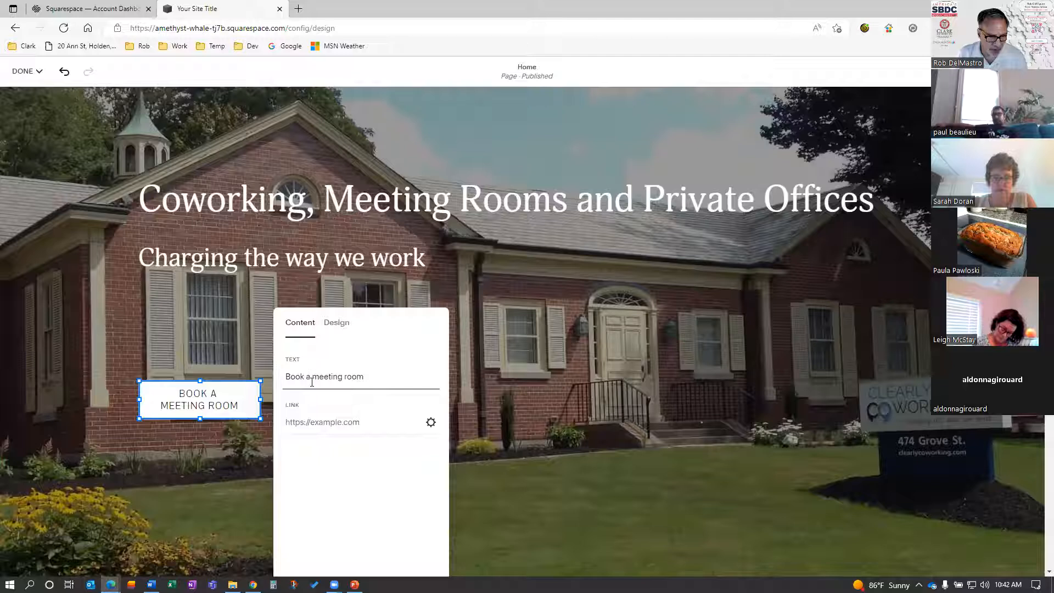
{"action": "left_click", "coordinate": [461, 409]}
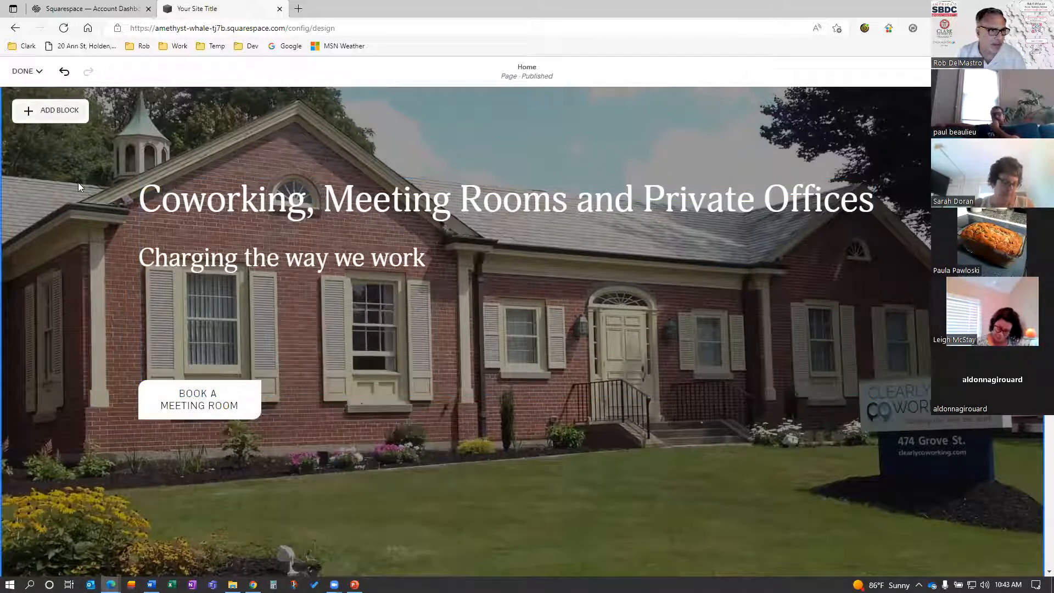
Step: Add a second button level with the first, aligned with the heading's right edge, and label it "Schedule a tour"
{"action": "left_click", "coordinate": [57, 112]}
{"action": "left_click", "coordinate": [61, 246]}
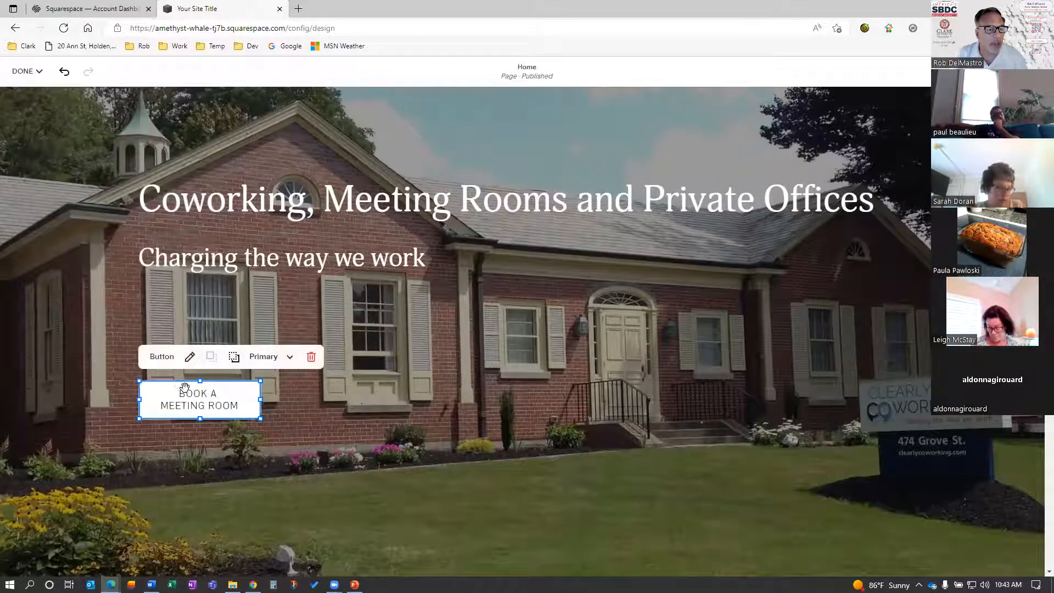
{"action": "left_click_drag", "start_coordinate": [292, 402], "coordinate": [819, 405]}
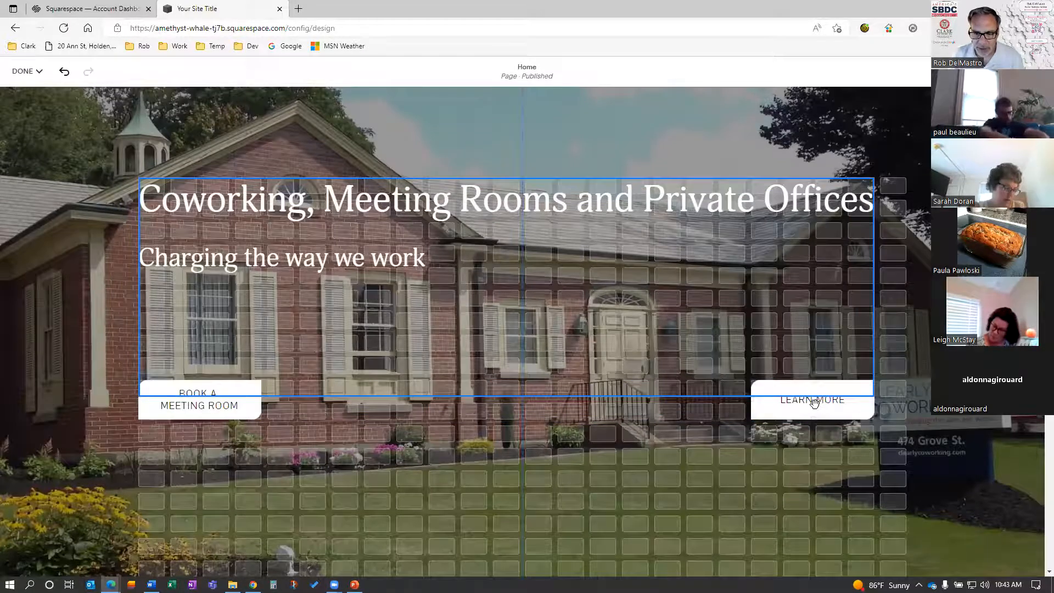
{"action": "left_click", "coordinate": [811, 396]}
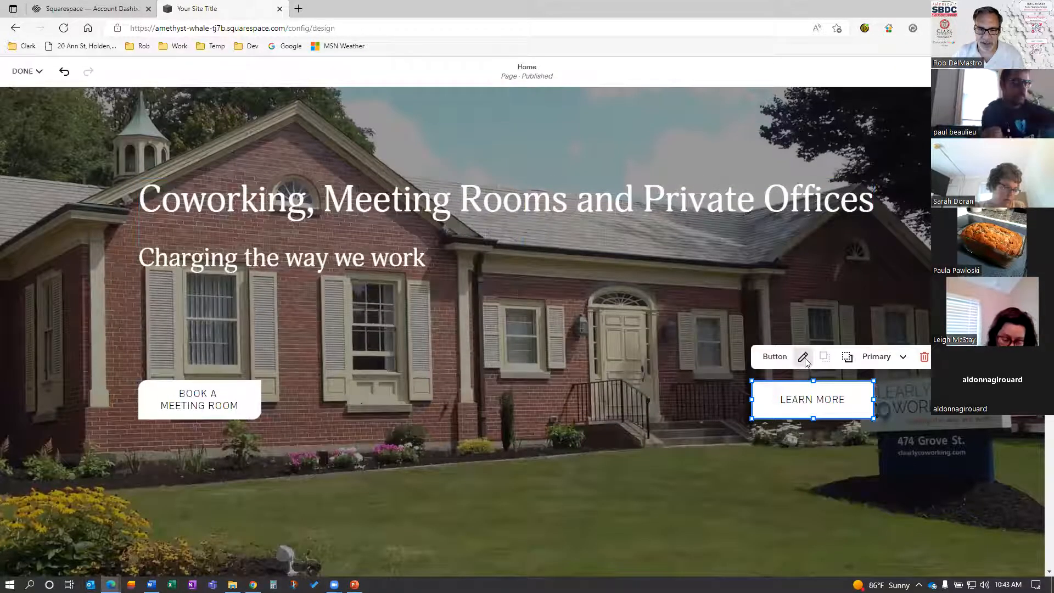
{"action": "triple_click", "coordinate": [899, 376]}
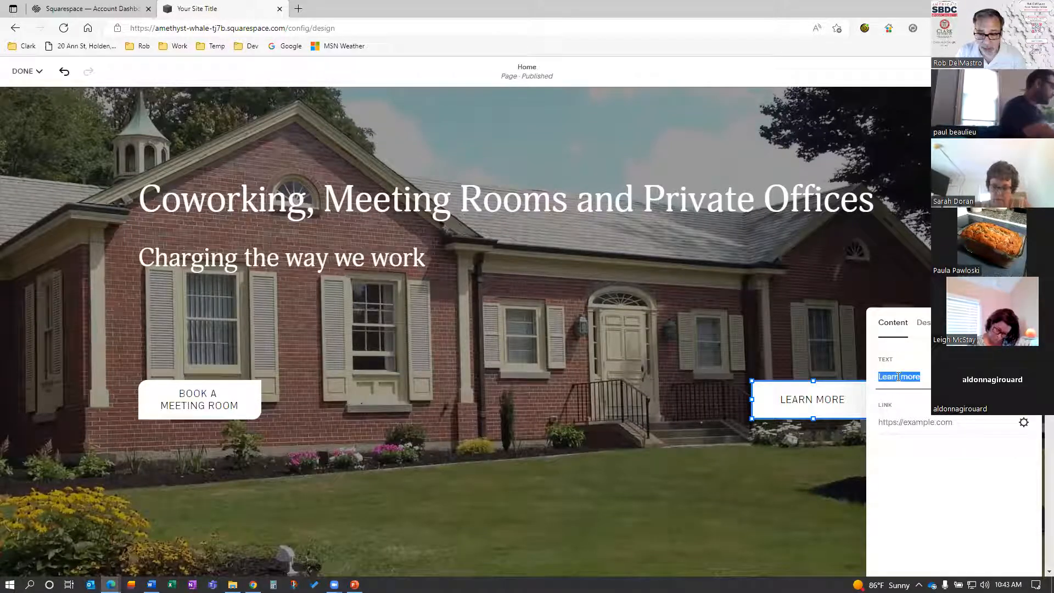
{"action": "type", "text": "Schedule a tour"}
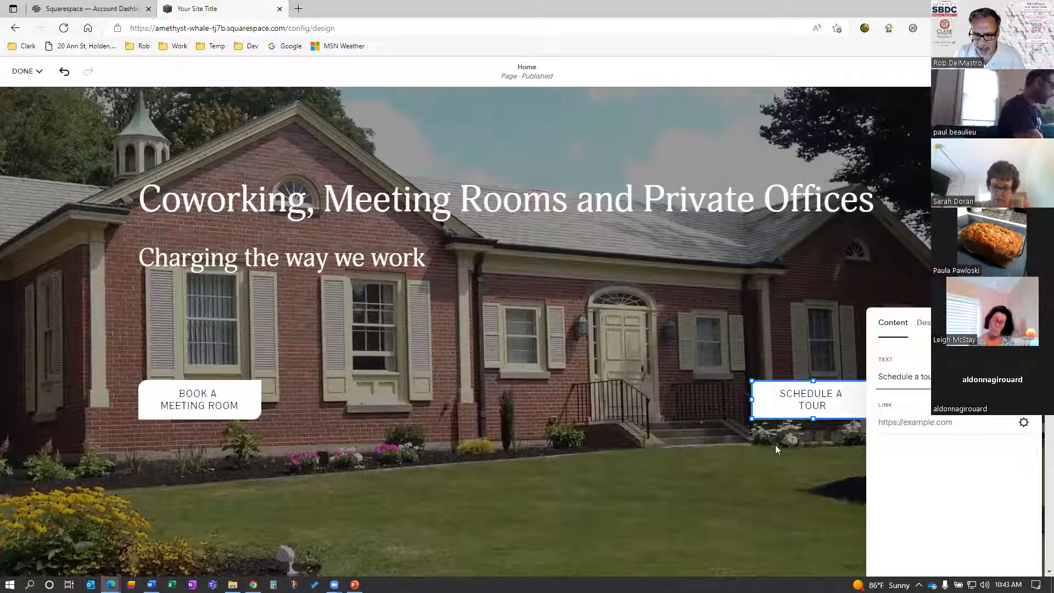
{"action": "left_click", "coordinate": [698, 472]}
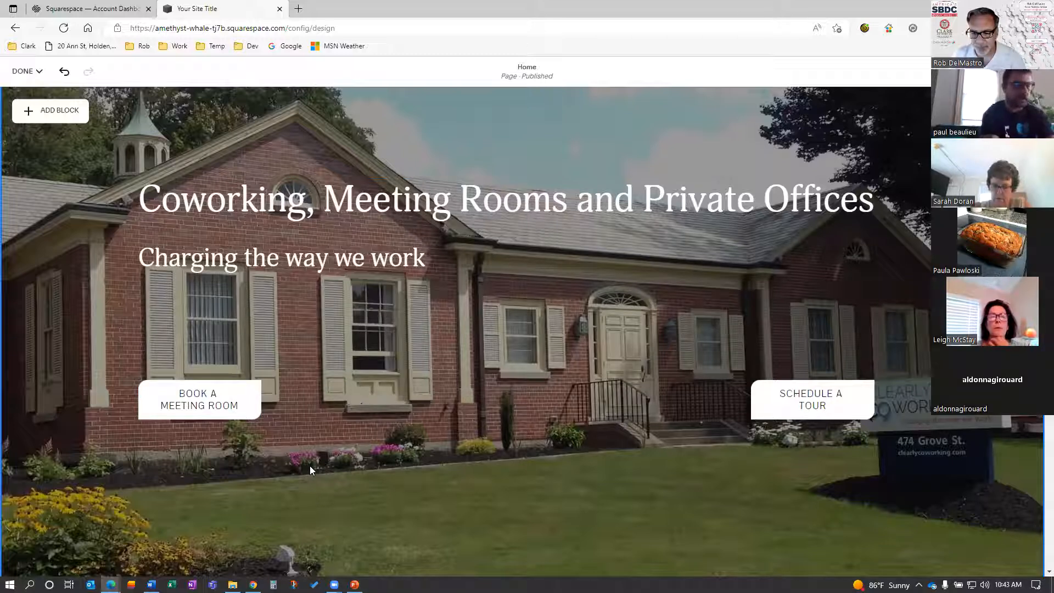
Step: Add a third button block directly below the "Book a meeting room" button, matching its left edge and width
{"action": "left_click", "coordinate": [54, 113]}
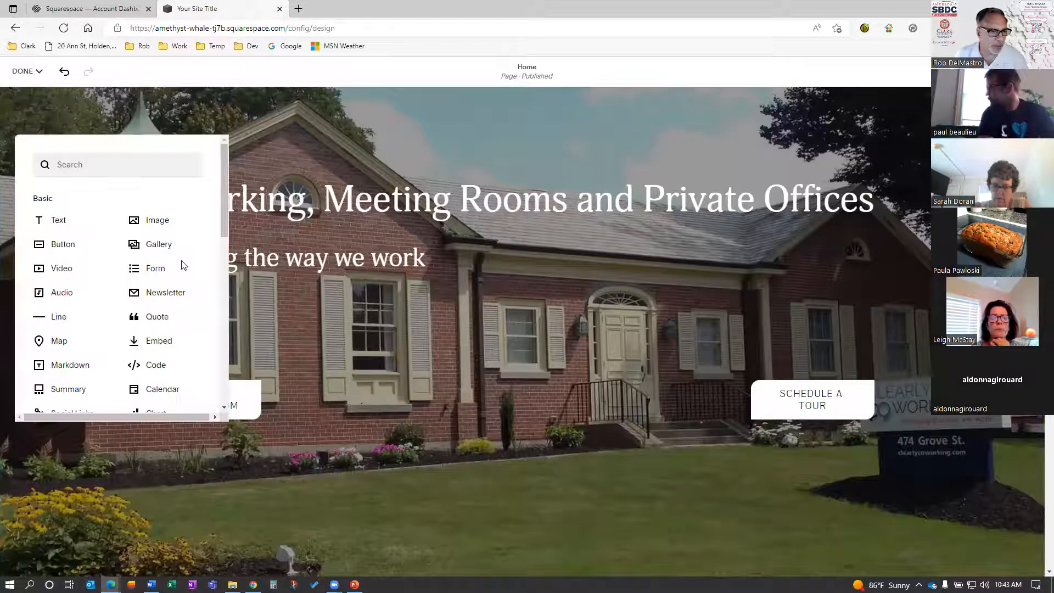
{"action": "left_click", "coordinate": [322, 297]}
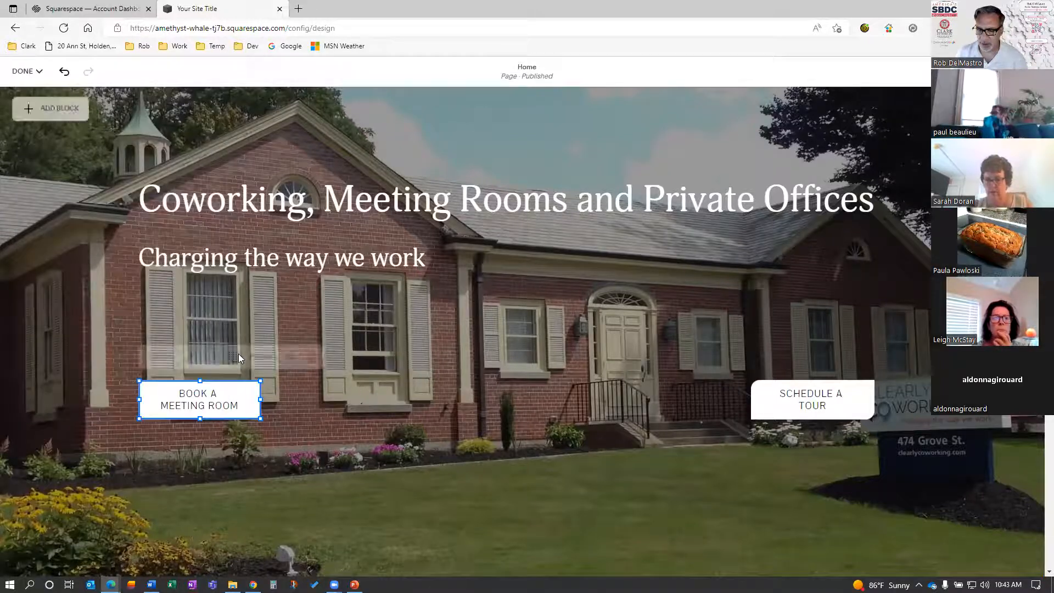
{"action": "left_click", "coordinate": [197, 405]}
{"action": "left_click_drag", "start_coordinate": [197, 409], "coordinate": [230, 476]}
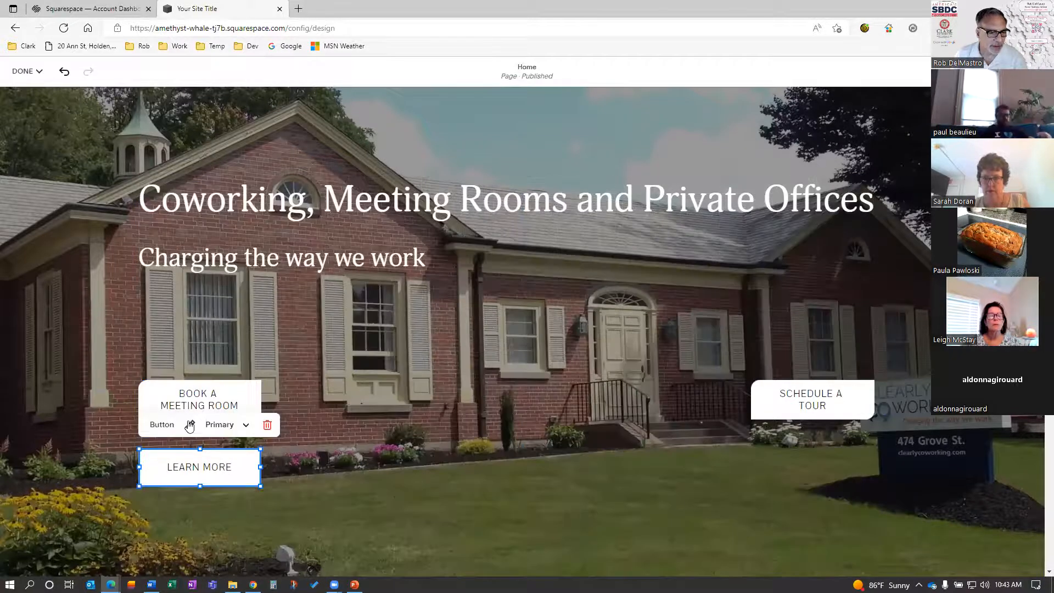
Step: Change the new button's text to "Call Us"
{"action": "left_click", "coordinate": [190, 425]}
{"action": "double_click", "coordinate": [319, 369]}
{"action": "key", "text": "BackSpace"}
{"action": "key", "text": "BackSpace"}
{"action": "key", "text": "BackSpace"}
{"action": "key", "text": "BackSpace"}
{"action": "key", "text": "BackSpace"}
{"action": "key", "text": "BackSpace"}
{"action": "key", "text": "BackSpace"}
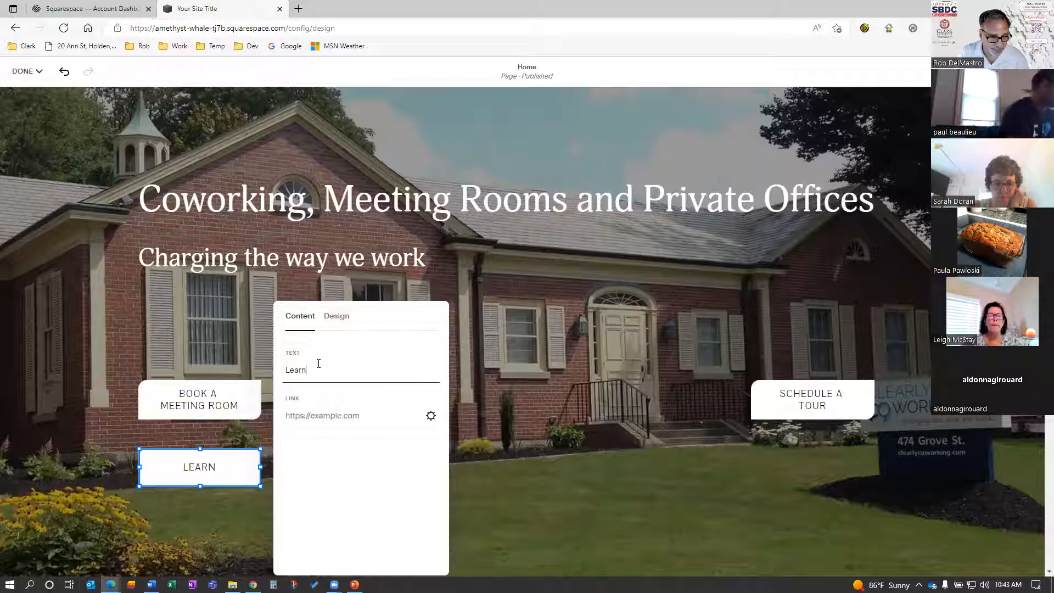
{"action": "type", "text": "Call Us"}
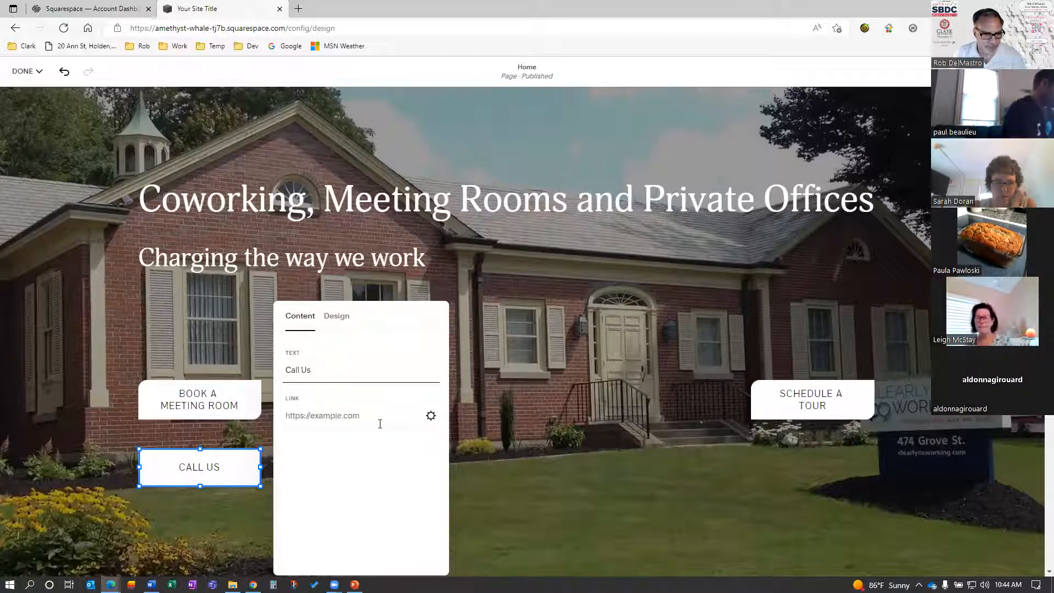
Step: Link the "Call Us" button to a phone number, entering the business's phone number, and save the link
{"action": "left_click", "coordinate": [431, 416]}
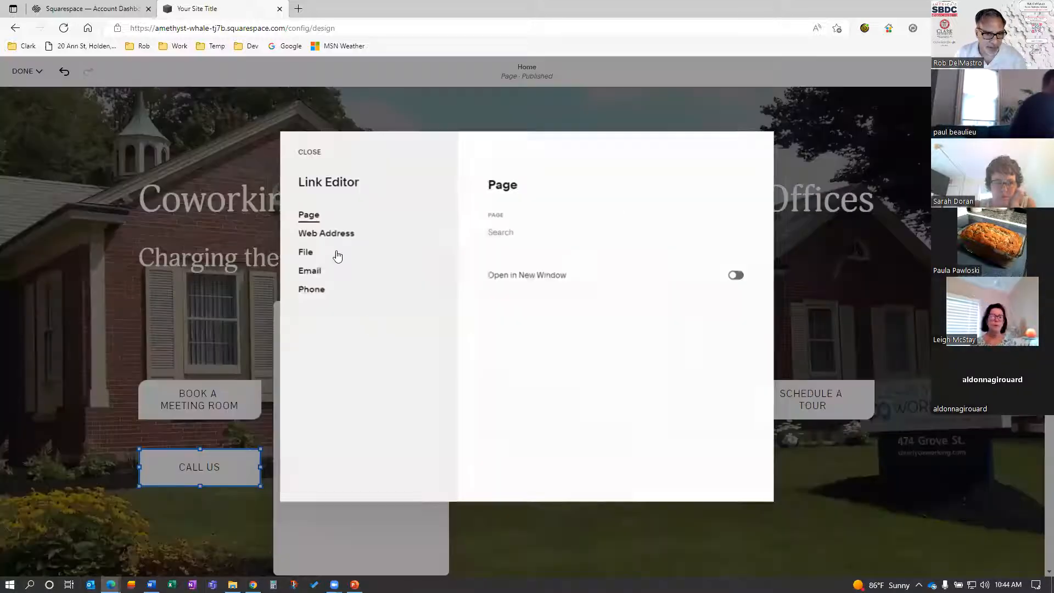
{"action": "left_click", "coordinate": [310, 272]}
{"action": "left_click", "coordinate": [313, 290]}
{"action": "left_click", "coordinate": [543, 233]}
{"action": "type", "text": "1"}
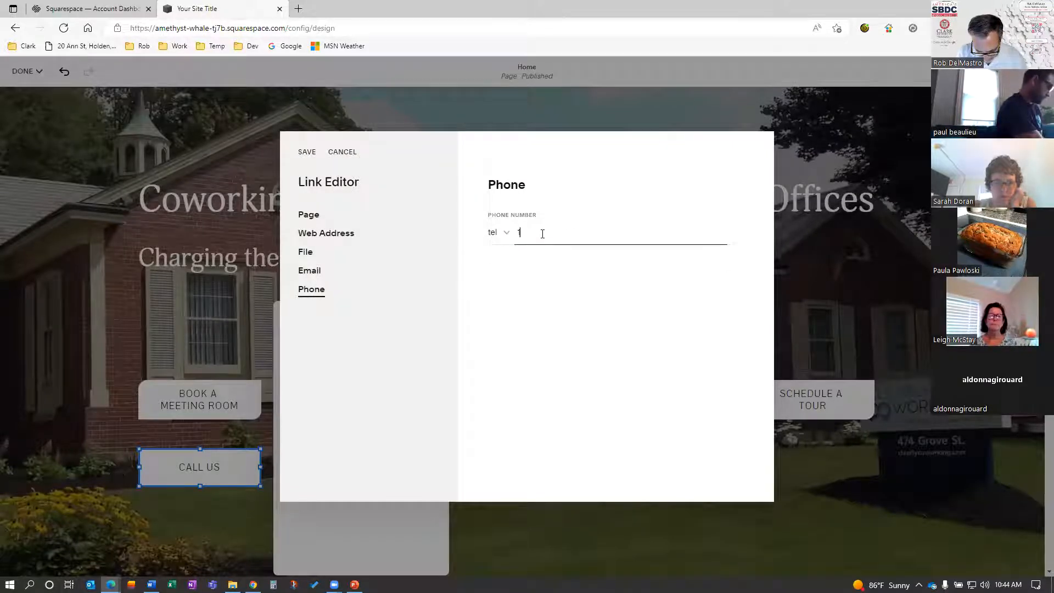
{"action": "type", "text": "555"}
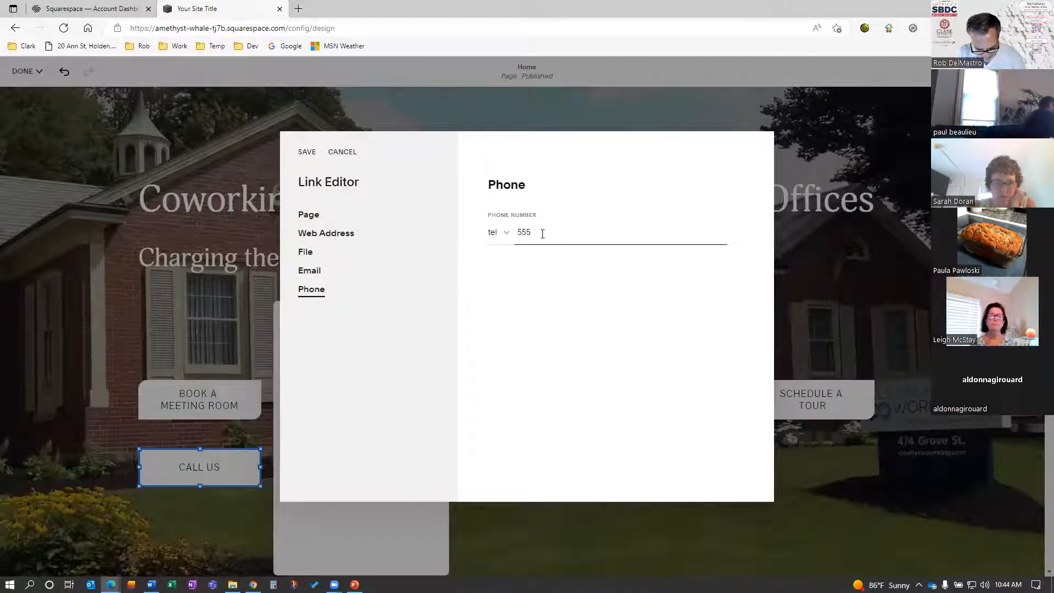
{"action": "type", "text": "234-5678"}
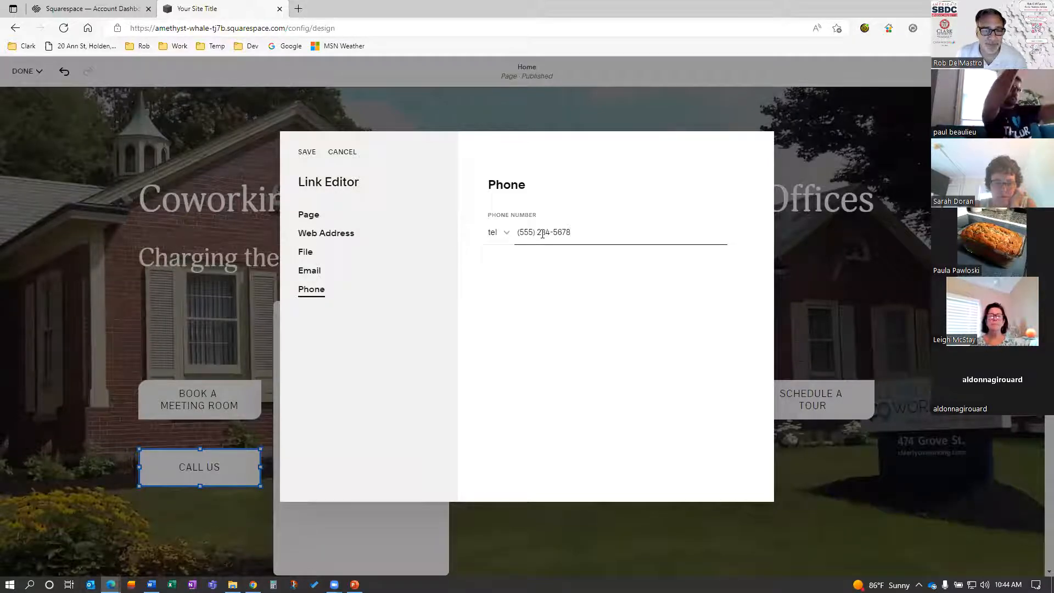
{"action": "left_click", "coordinate": [308, 155]}
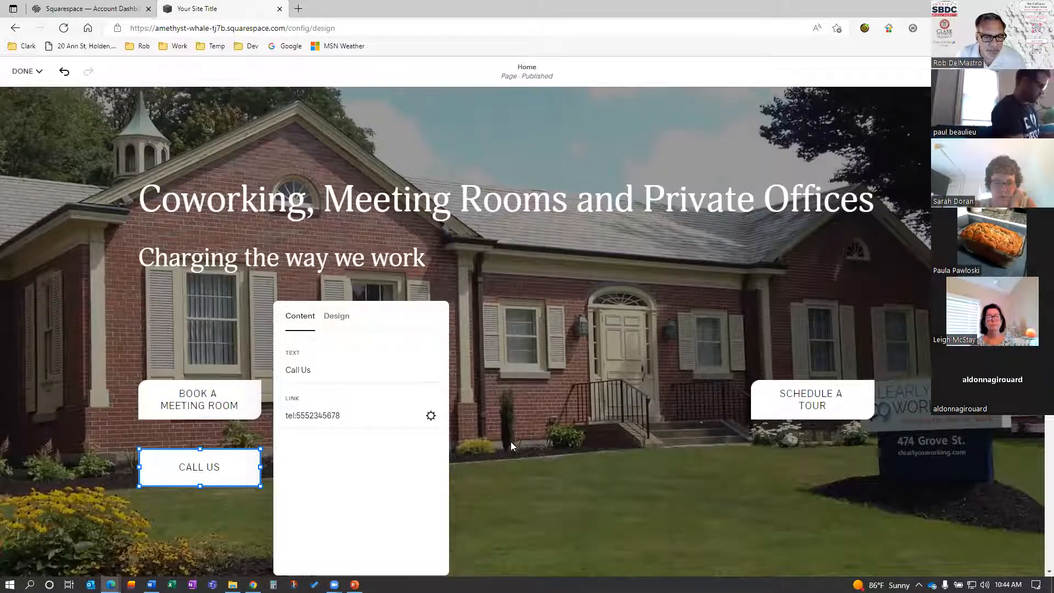
{"action": "left_click", "coordinate": [508, 458]}
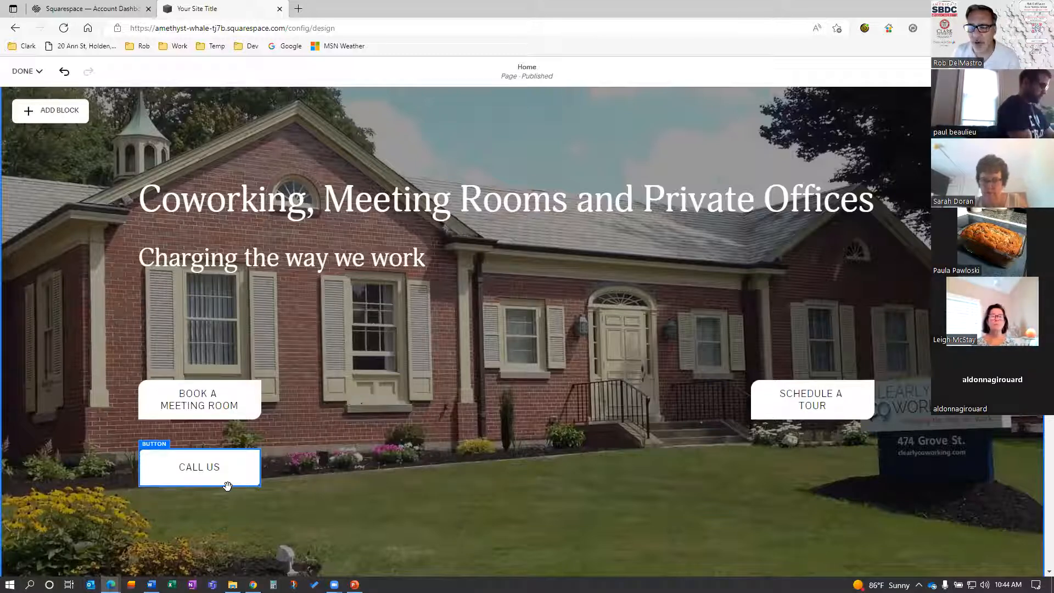
Step: Reduce the first section's grid row count to the minimum so the empty lawn area below the buttons is removed
{"action": "scroll", "coordinate": [375, 503], "scroll_direction": "down", "scroll_amount": 4}
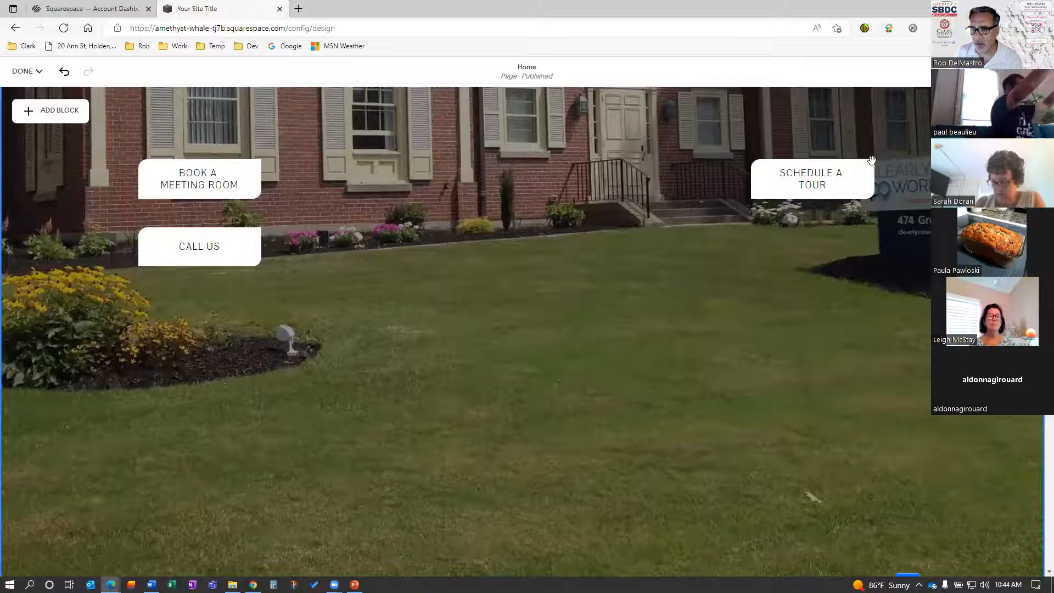
{"action": "left_click", "coordinate": [987, 111]}
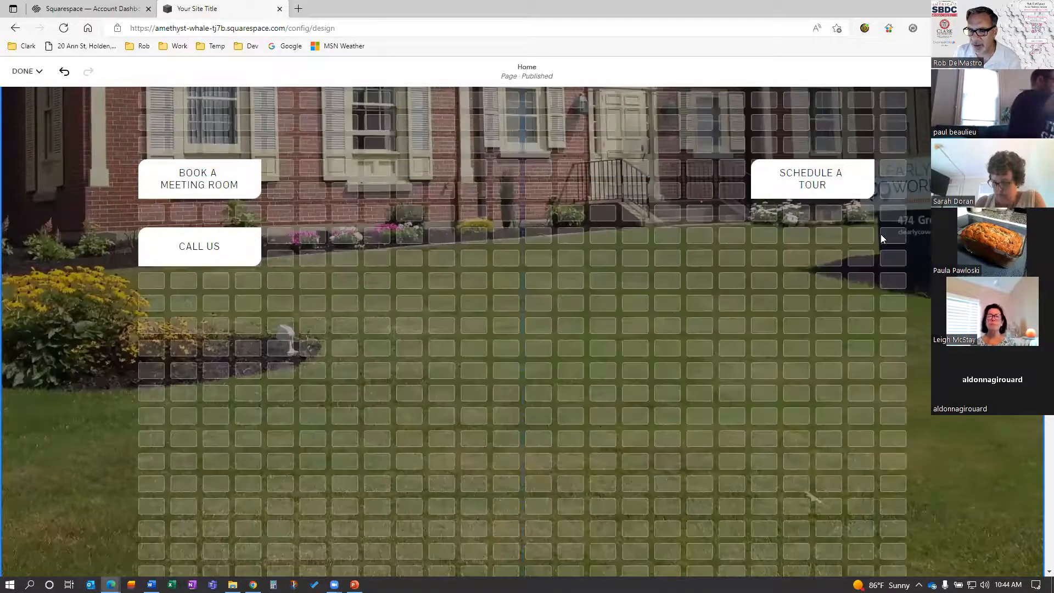
{"action": "left_click_drag", "start_coordinate": [897, 207], "coordinate": [882, 207]}
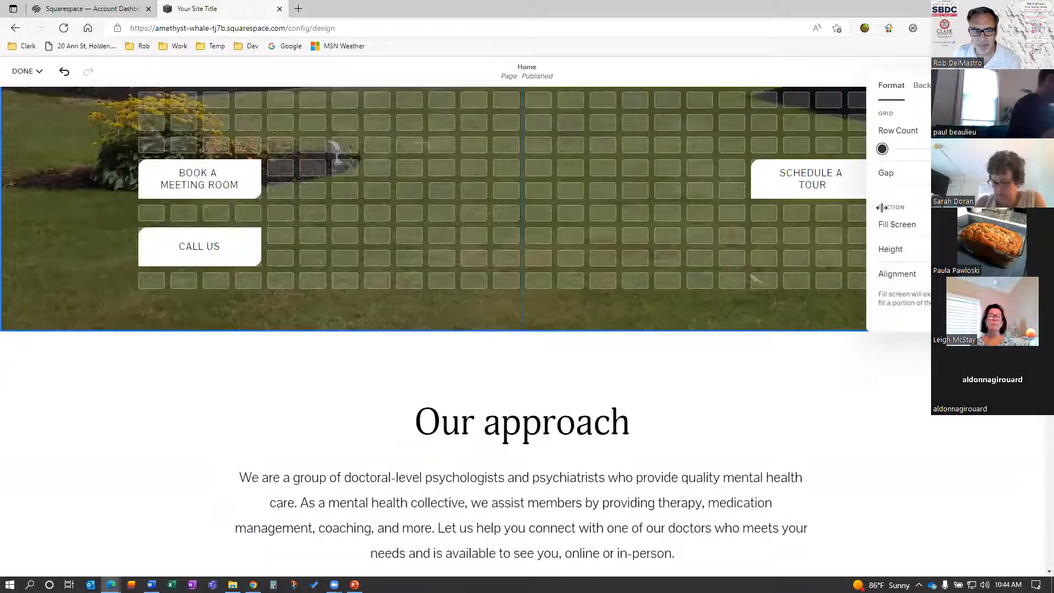
{"action": "scroll", "coordinate": [567, 280], "scroll_direction": "up", "scroll_amount": 7}
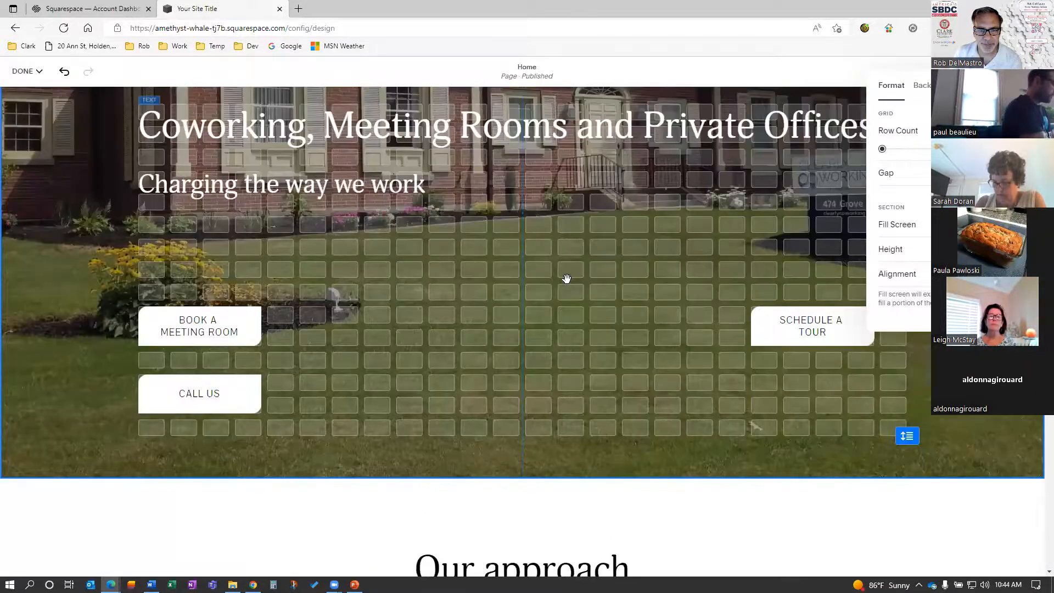
{"action": "left_click", "coordinate": [976, 453]}
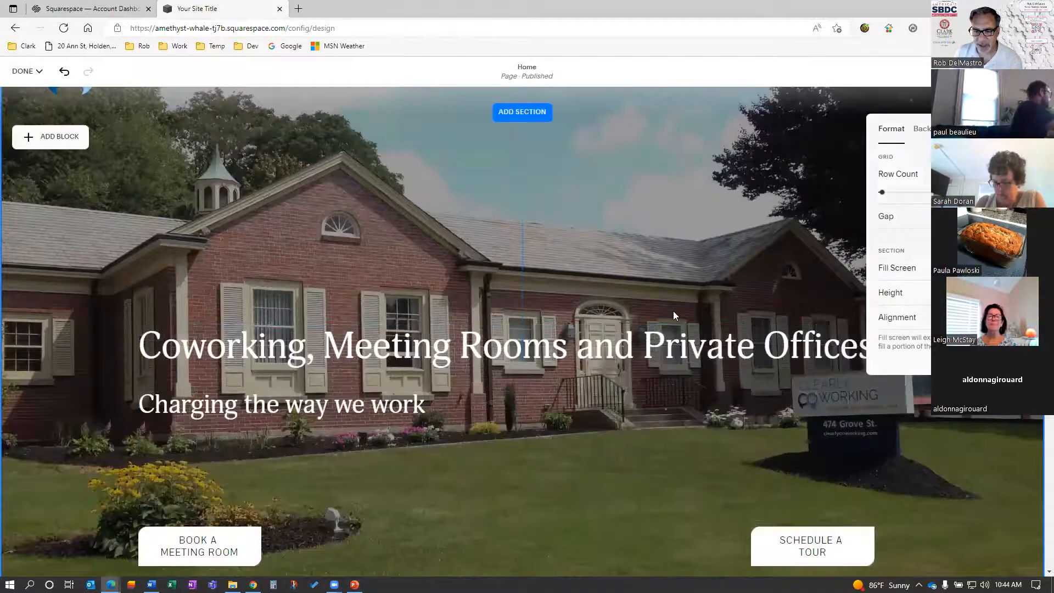
{"action": "scroll", "coordinate": [280, 453], "scroll_direction": "down", "scroll_amount": 1}
{"action": "scroll", "coordinate": [280, 453], "scroll_direction": "down", "scroll_amount": 4}
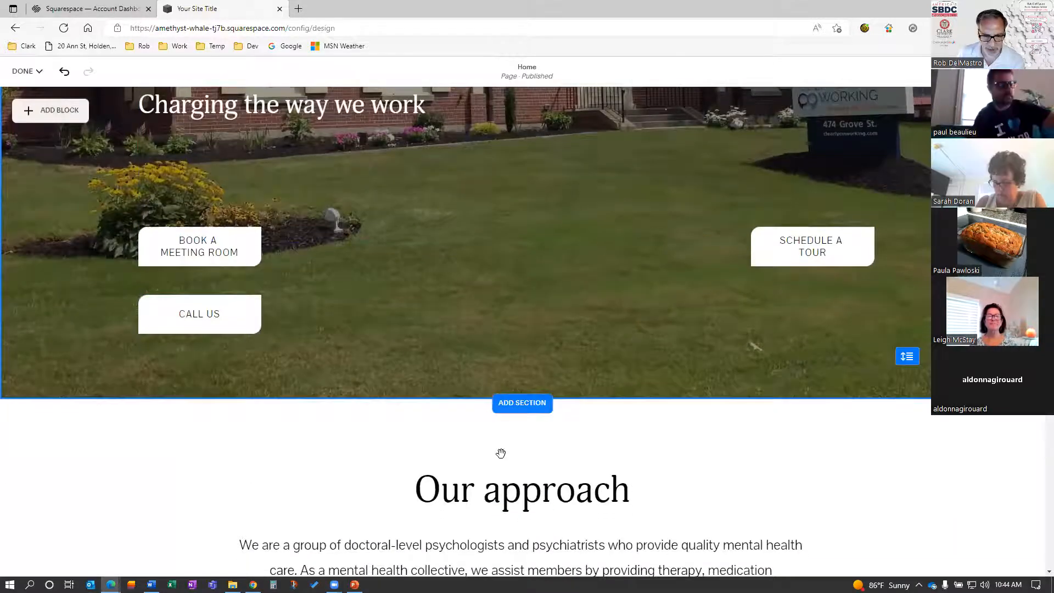
Step: Replace all text in the "Our approach" block with the copied "Welcome to your Next Office!" line and its small-business paragraph, pasted as plain text
{"action": "scroll", "coordinate": [549, 396], "scroll_direction": "down", "scroll_amount": 4}
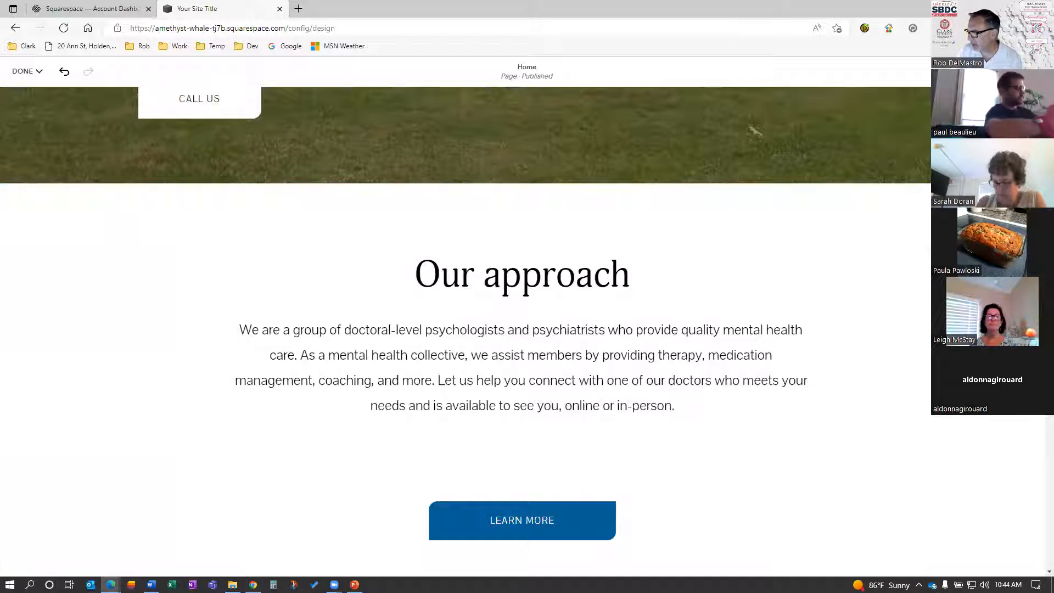
{"action": "key", "text": "alt+Tab"}
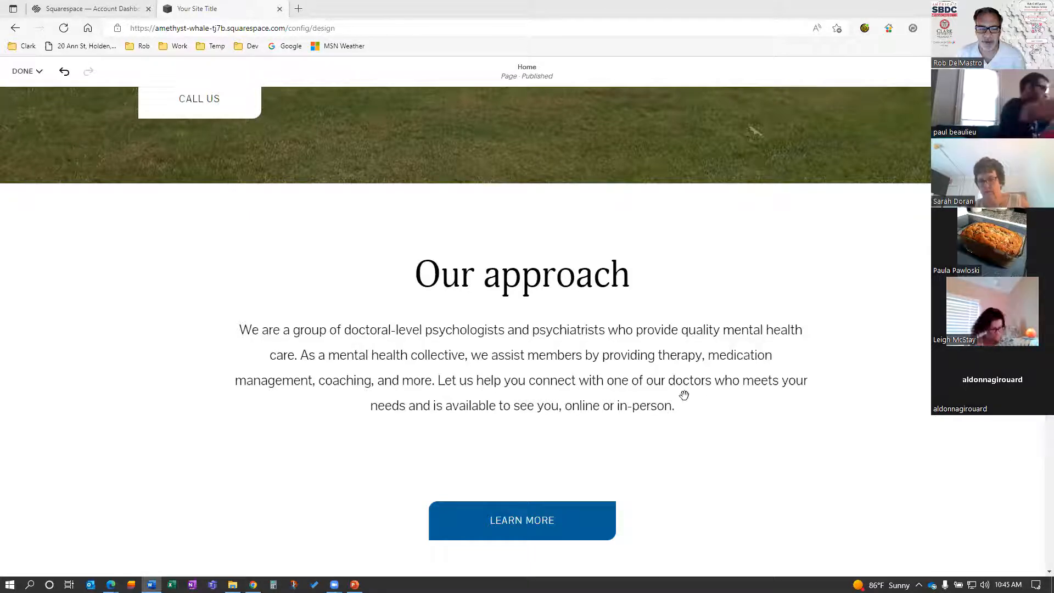
{"action": "mouse_move", "coordinate": [630, 428]}
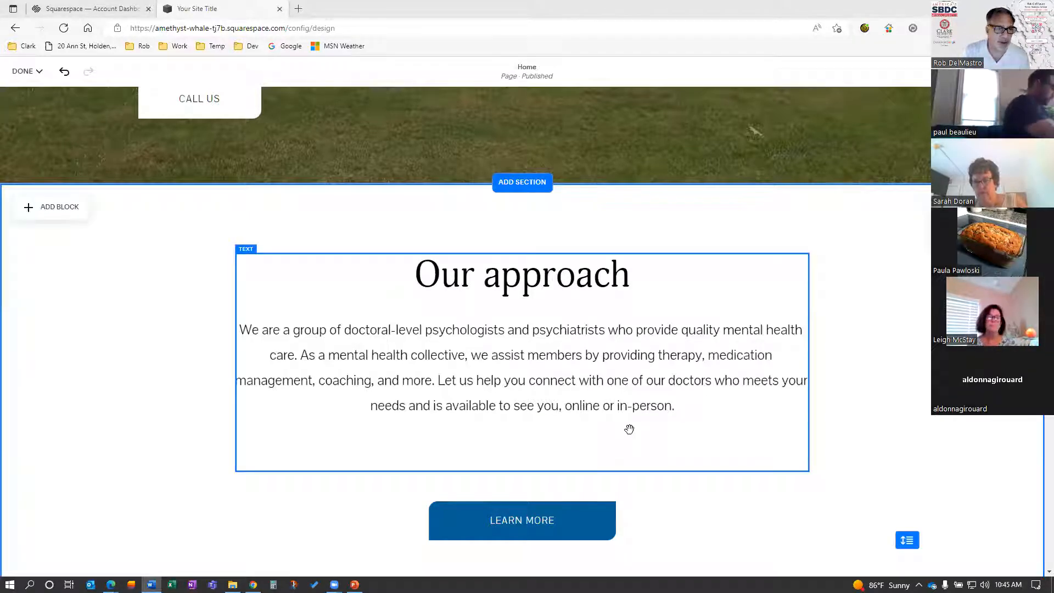
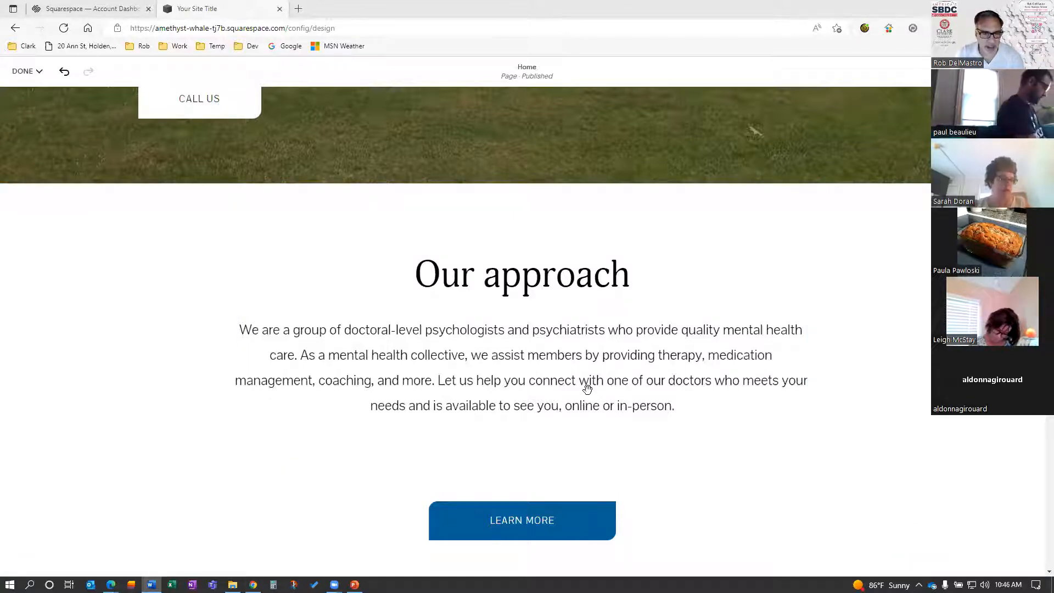
{"action": "left_click", "coordinate": [515, 354]}
{"action": "double_click", "coordinate": [515, 355]}
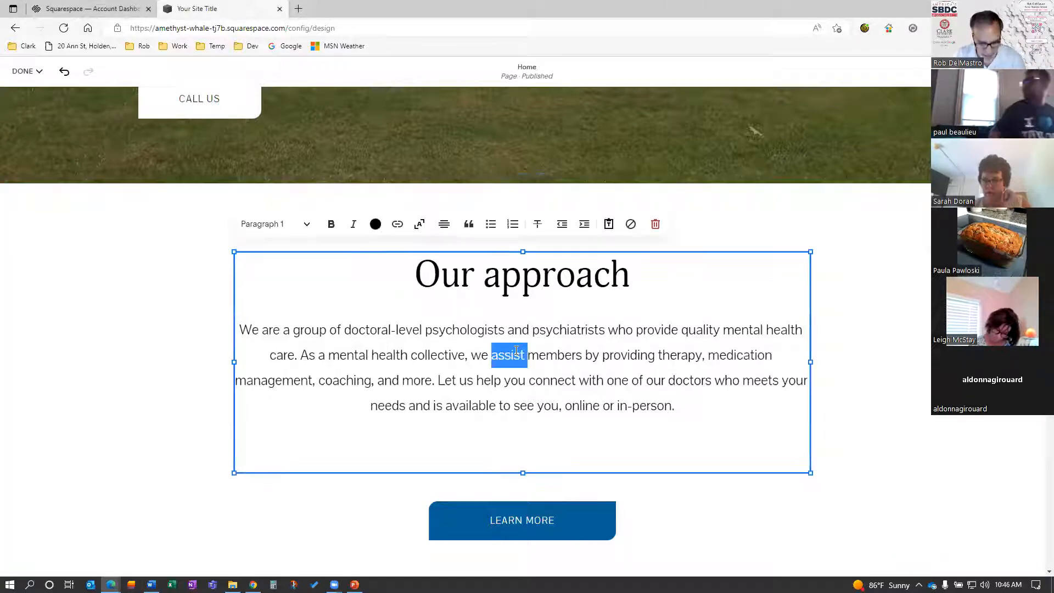
{"action": "key", "text": "ctrl+a"}
{"action": "key", "text": "BackSpace"}
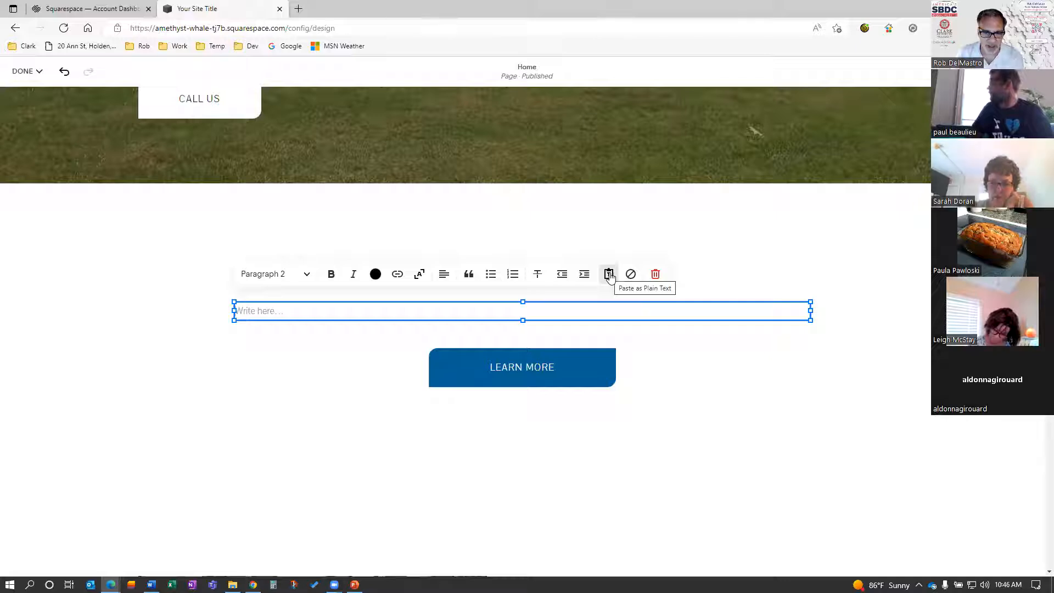
{"action": "left_click", "coordinate": [609, 274]}
{"action": "type", "text": "Welcome to your Next Office! We believe every small business should have an affordable professional space to dazzle their clients and conduct business. Use our space on your terms and be a part of Worcester county's thriving entrepreneurial community"}
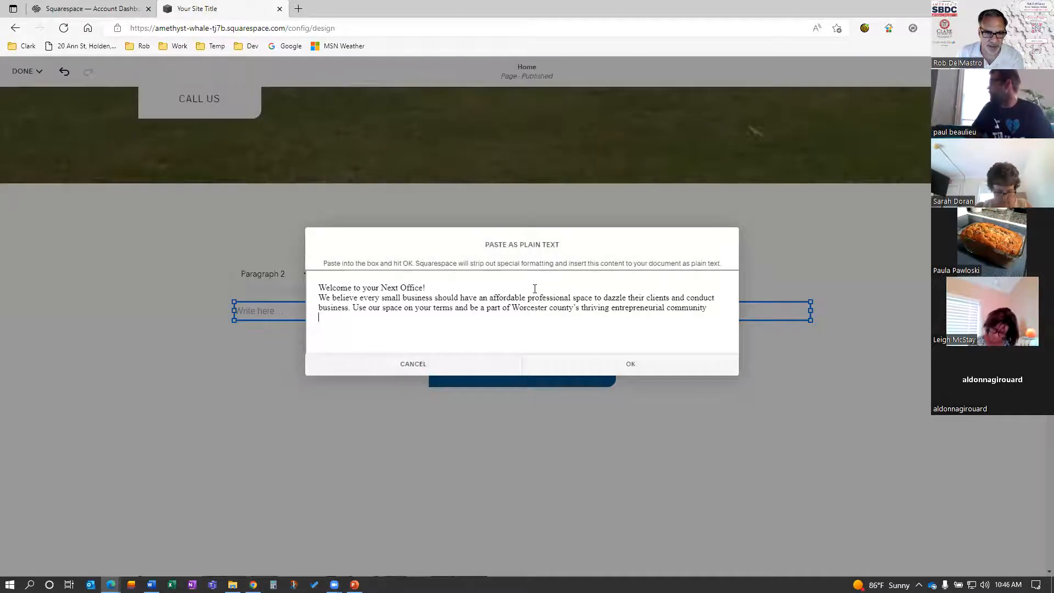
{"action": "left_click", "coordinate": [619, 366]}
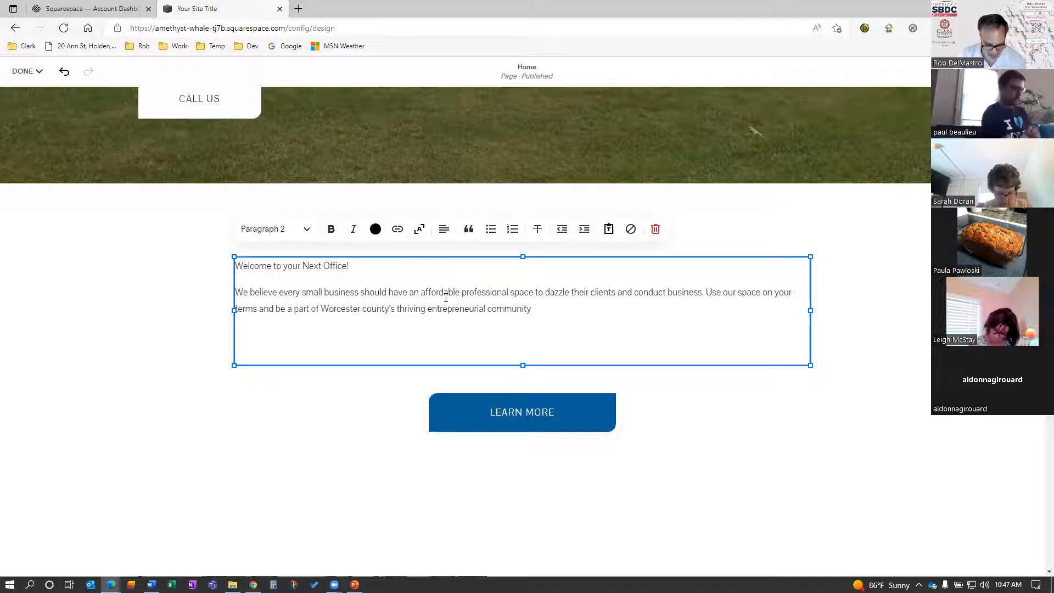
Step: Center-align the pasted text and format the line "Welcome to your Next Office!" as Heading 2
{"action": "key", "text": "ctrl+a"}
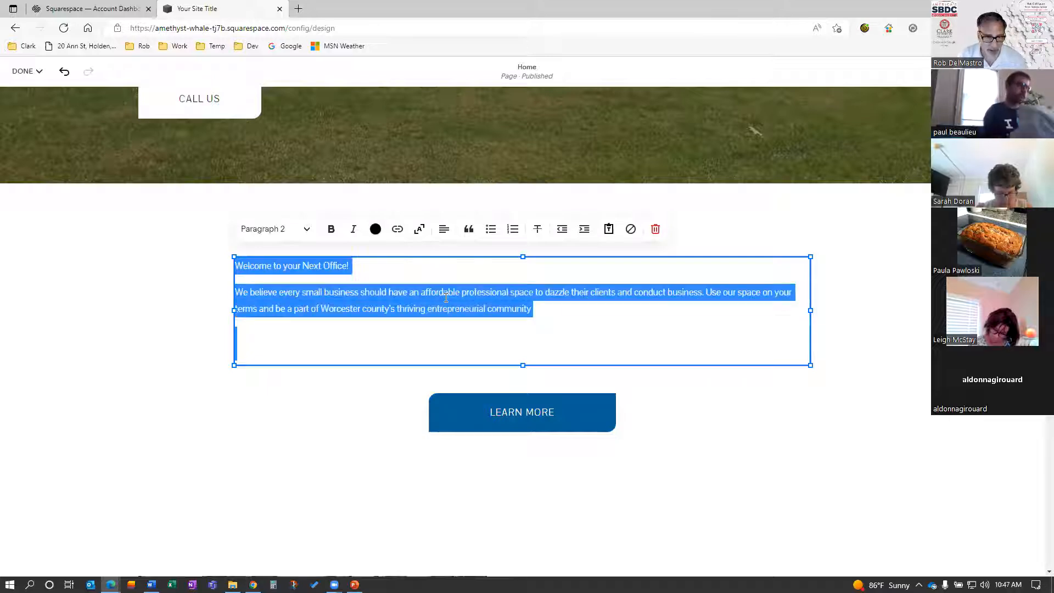
{"action": "left_click", "coordinate": [445, 231]}
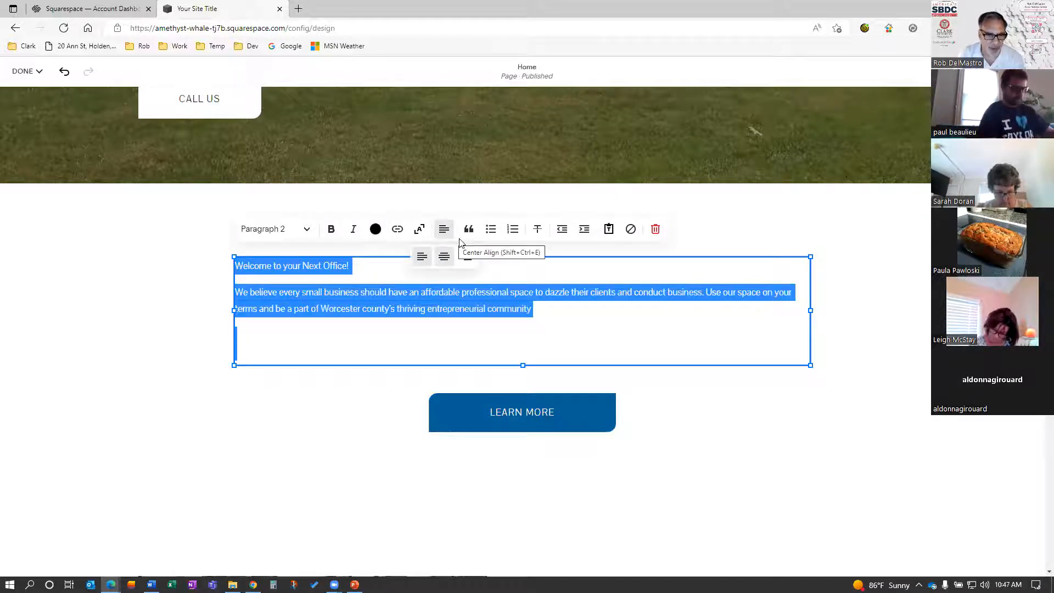
{"action": "left_click", "coordinate": [444, 257]}
{"action": "left_click", "coordinate": [602, 265]}
{"action": "left_click_drag", "start_coordinate": [601, 266], "coordinate": [465, 267]}
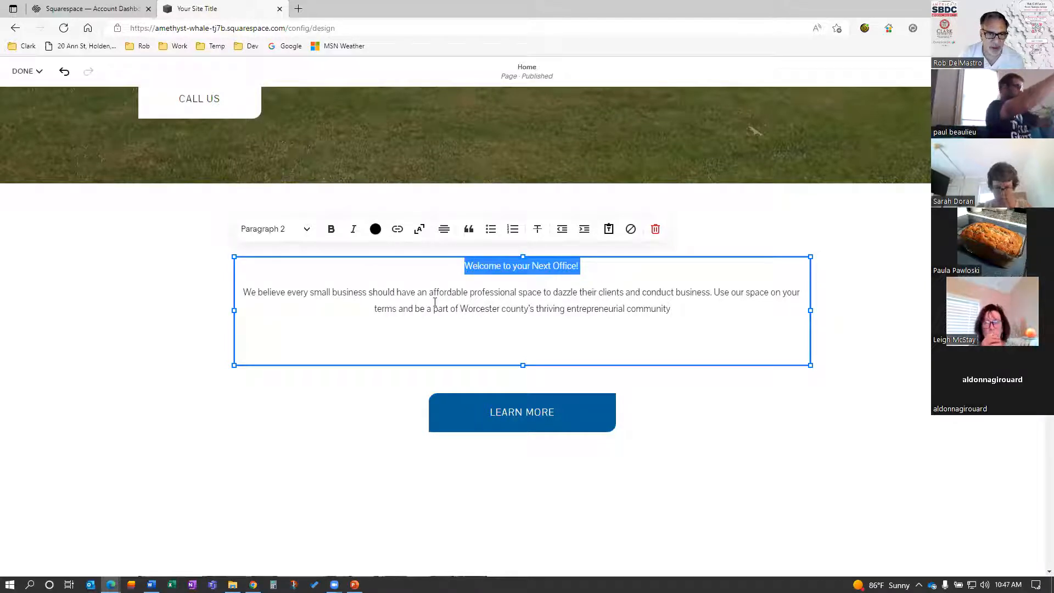
{"action": "left_click", "coordinate": [302, 229]}
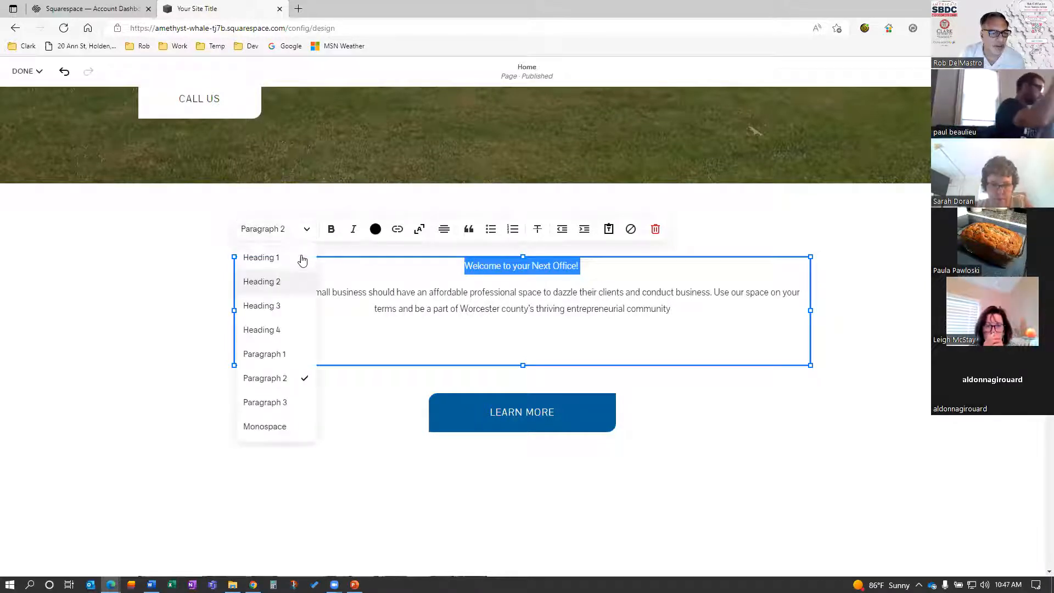
{"action": "left_click", "coordinate": [272, 281]}
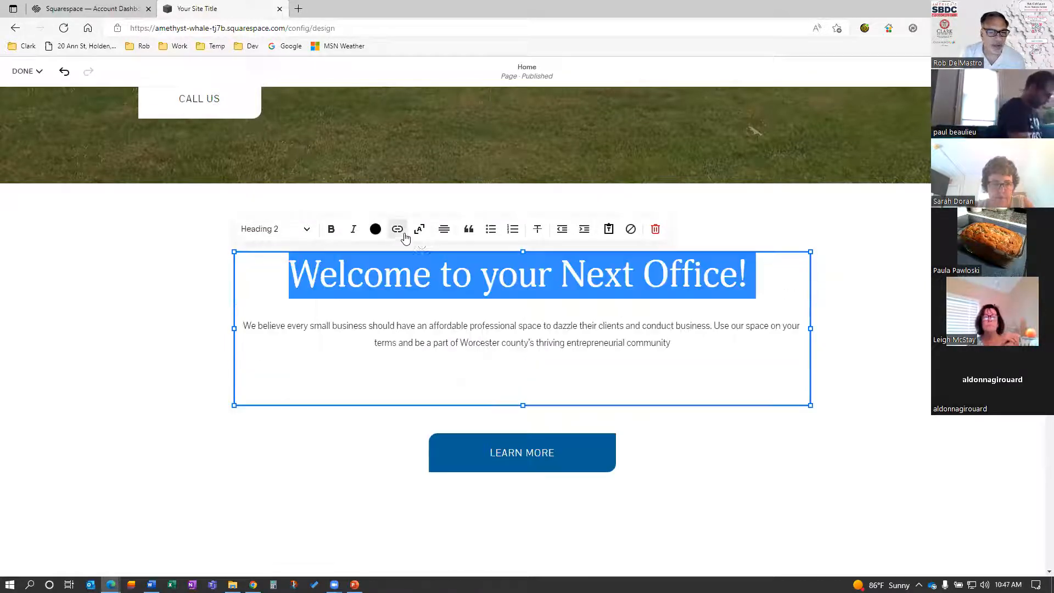
Step: Format the paragraph starting "We believe every small business" as Heading 4 and delete the blank lines below it
{"action": "left_click", "coordinate": [515, 342]}
{"action": "left_click_drag", "start_coordinate": [673, 343], "coordinate": [212, 336]}
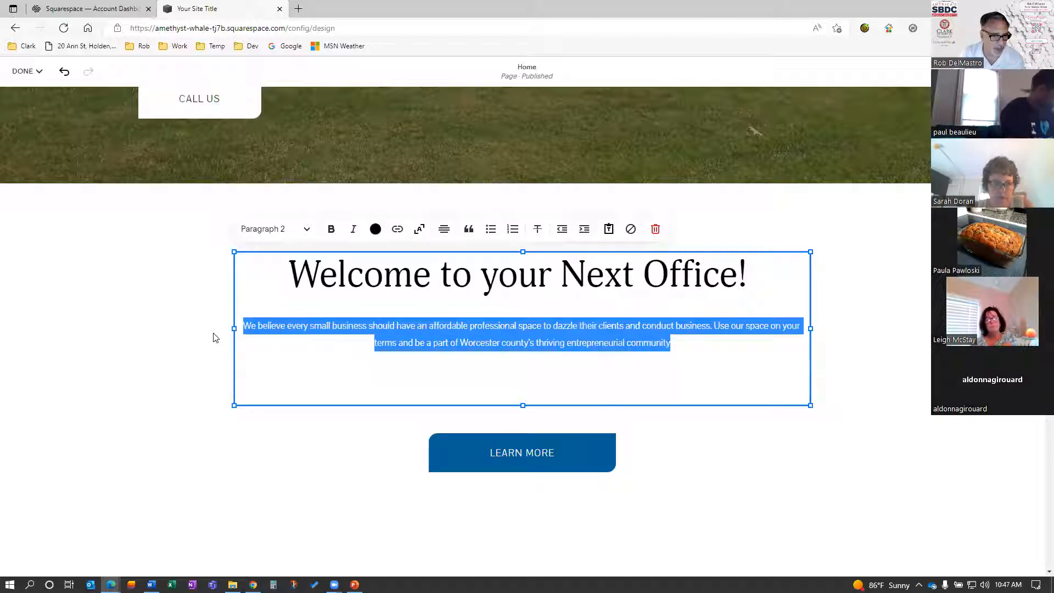
{"action": "left_click", "coordinate": [288, 233]}
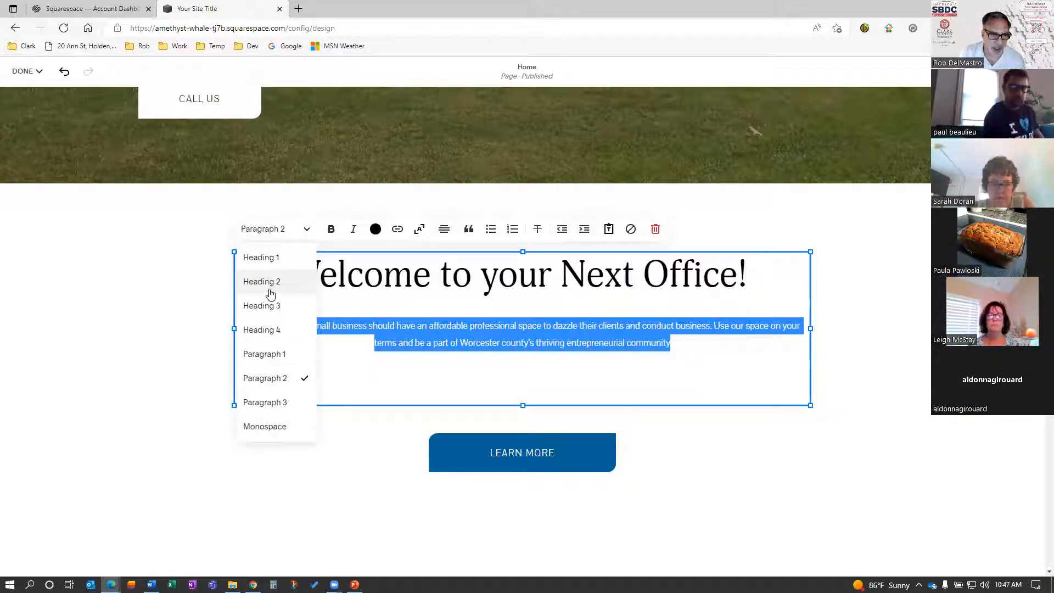
{"action": "left_click", "coordinate": [268, 331]}
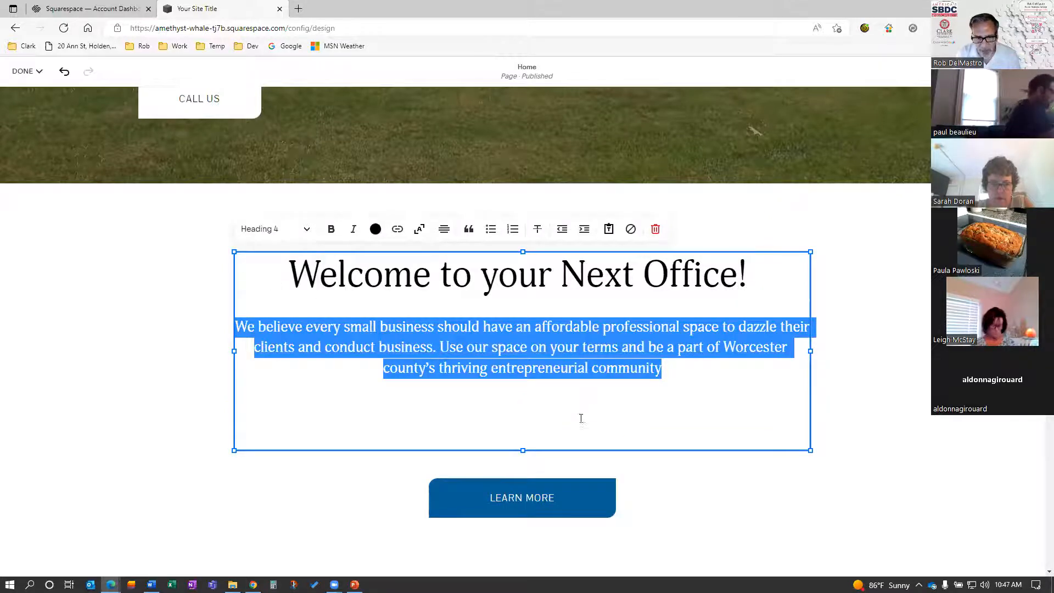
{"action": "left_click", "coordinate": [544, 393]}
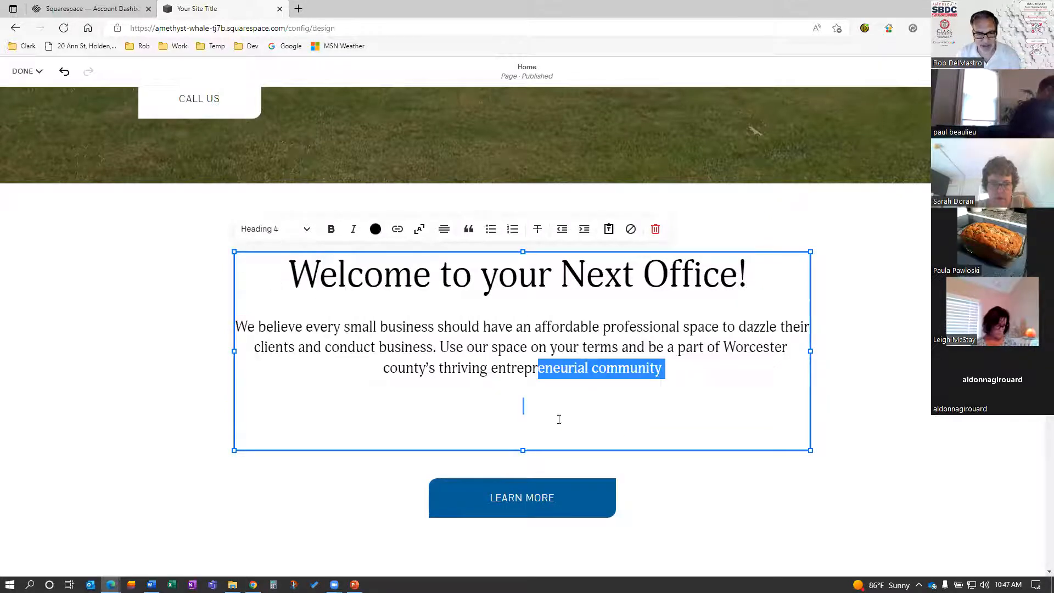
{"action": "left_click", "coordinate": [533, 429]}
{"action": "key", "text": "BackSpace"}
{"action": "key", "text": "BackSpace"}
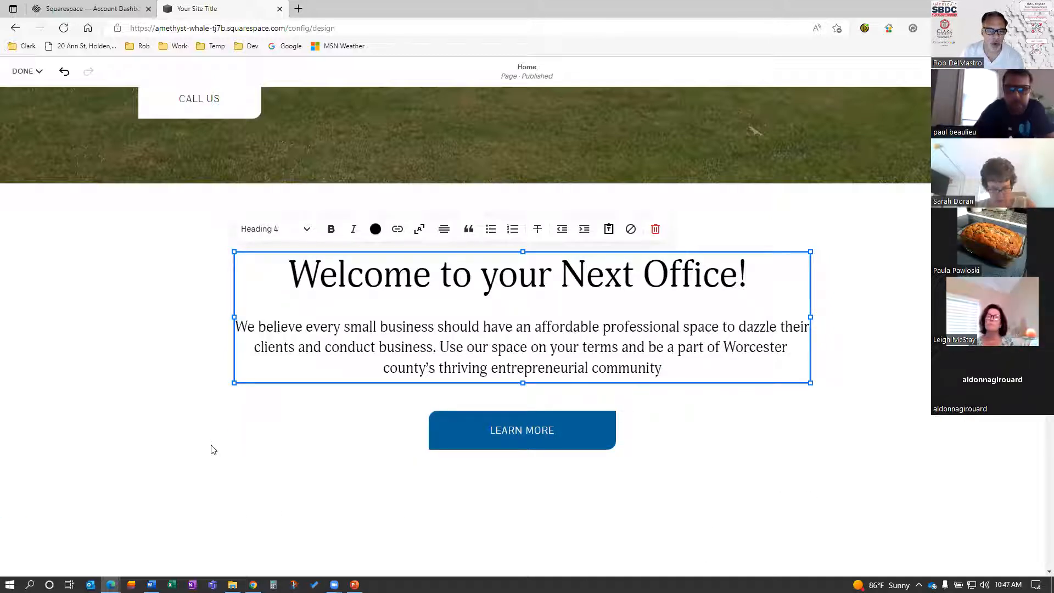
Step: Change the text of the "Learn more" button below the welcome paragraph to "book a tour"
{"action": "left_click", "coordinate": [266, 451]}
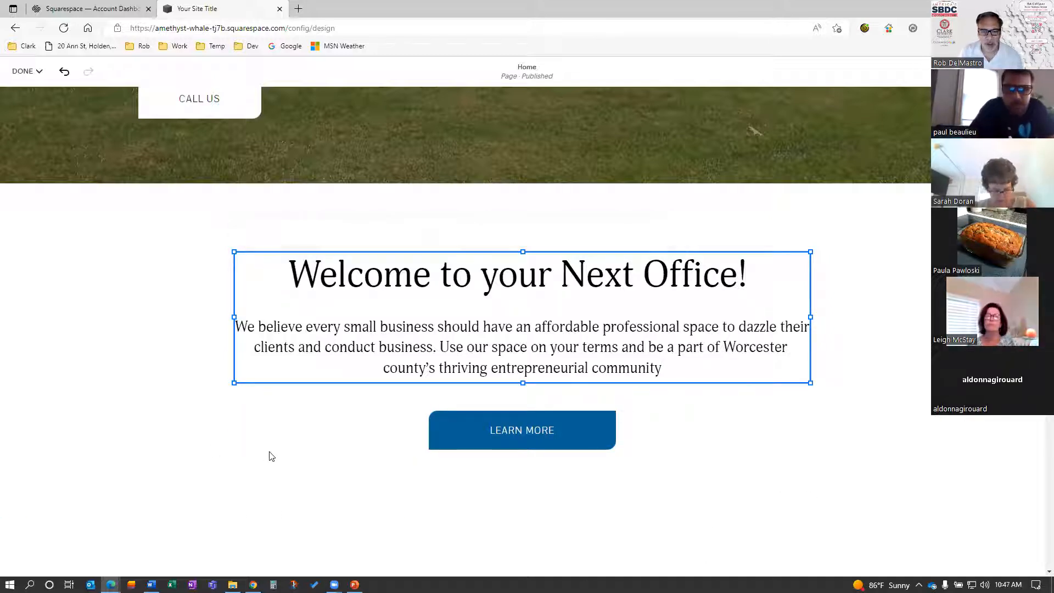
{"action": "left_click", "coordinate": [517, 434]}
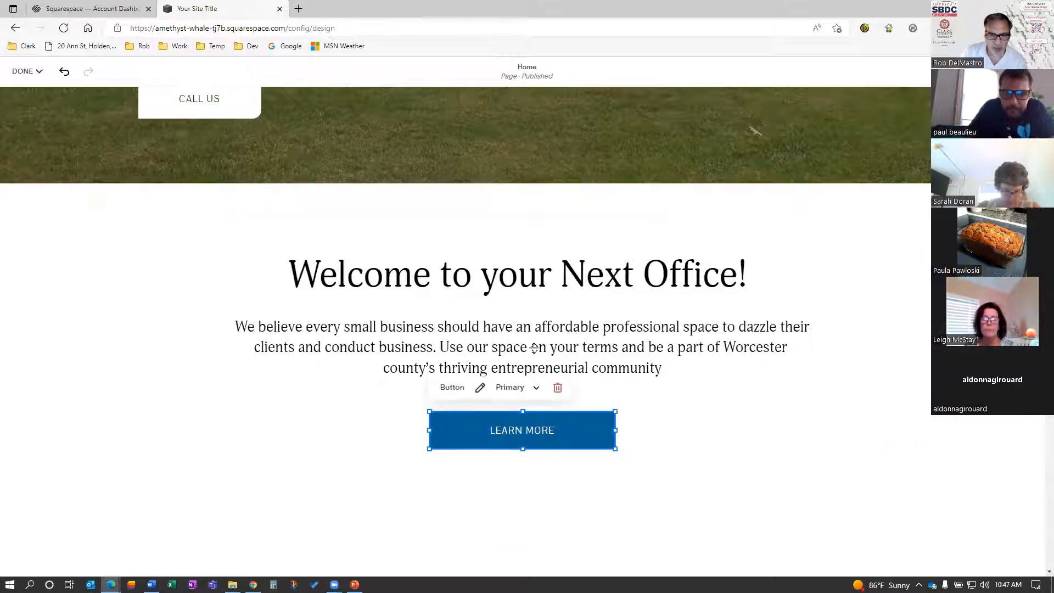
{"action": "left_click", "coordinate": [480, 388]}
{"action": "triple_click", "coordinate": [700, 371]}
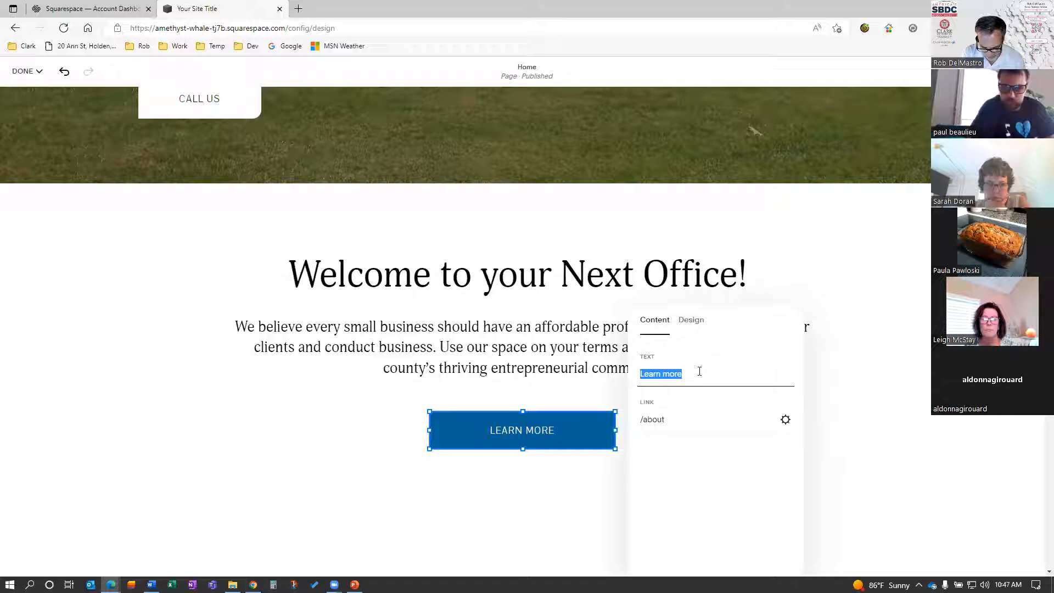
{"action": "type", "text": "book a "}
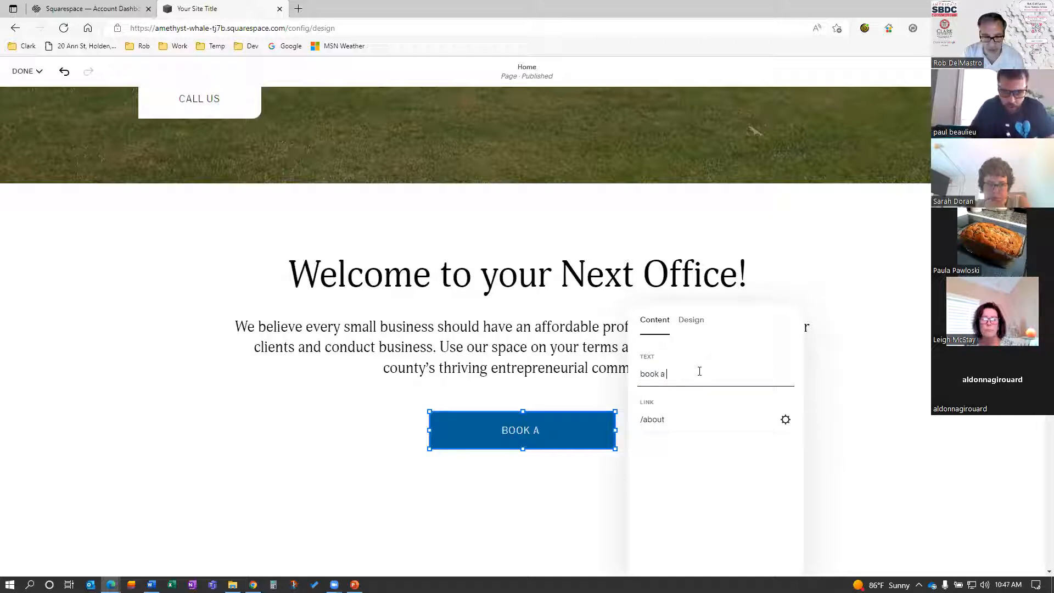
{"action": "type", "text": "tour"}
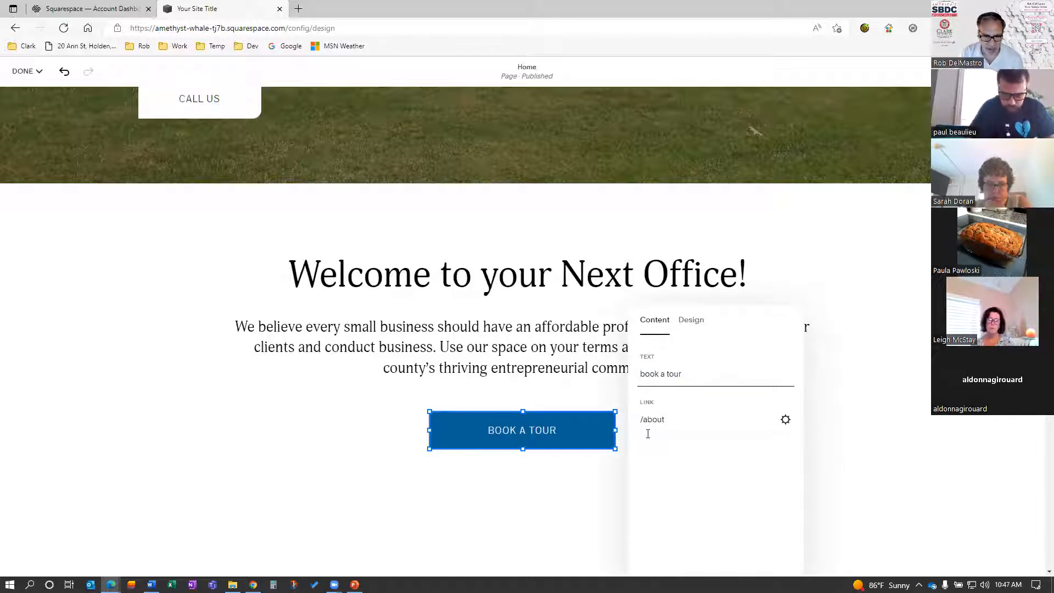
{"action": "left_click", "coordinate": [860, 448]}
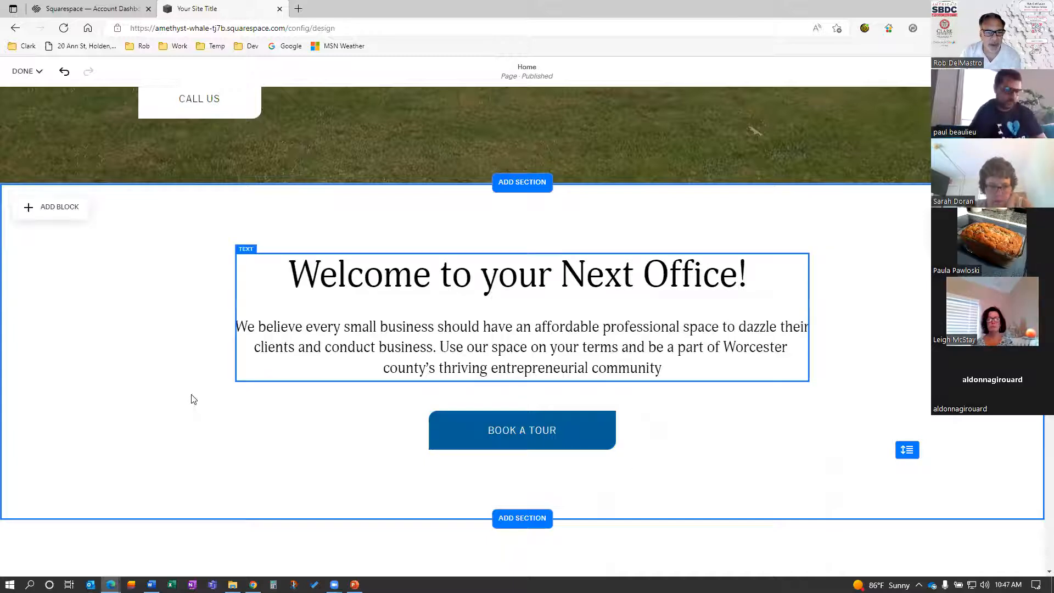
Step: Add the three-column "Our Services" section with Basic, Intermediate and Advanced items from the Services layouts, directly below the welcome section
{"action": "scroll", "coordinate": [280, 468], "scroll_direction": "down", "scroll_amount": 2}
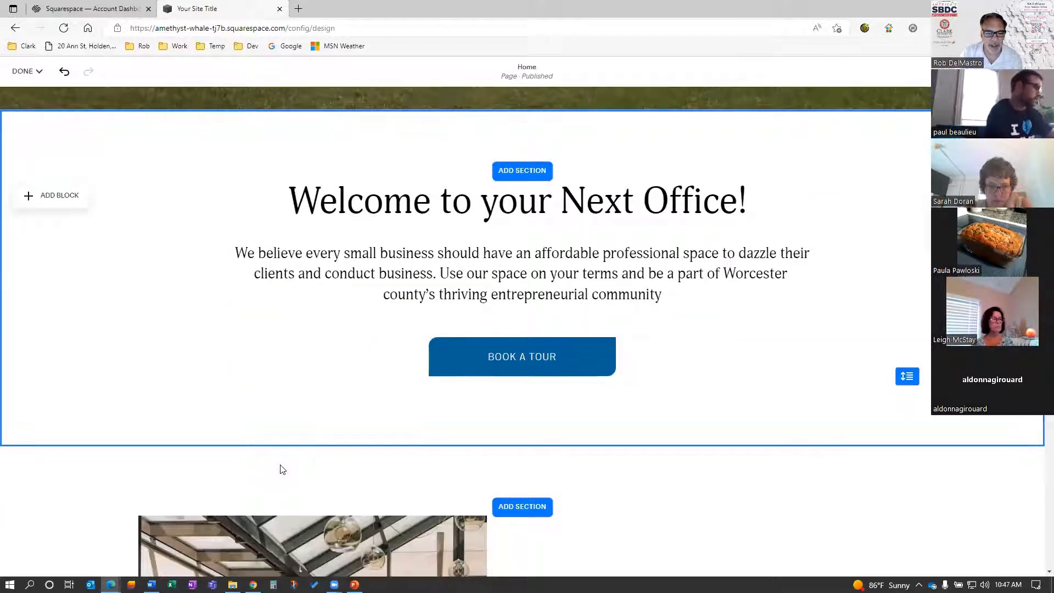
{"action": "scroll", "coordinate": [281, 469], "scroll_direction": "down", "scroll_amount": 4}
{"action": "scroll", "coordinate": [184, 457], "scroll_direction": "down", "scroll_amount": 1}
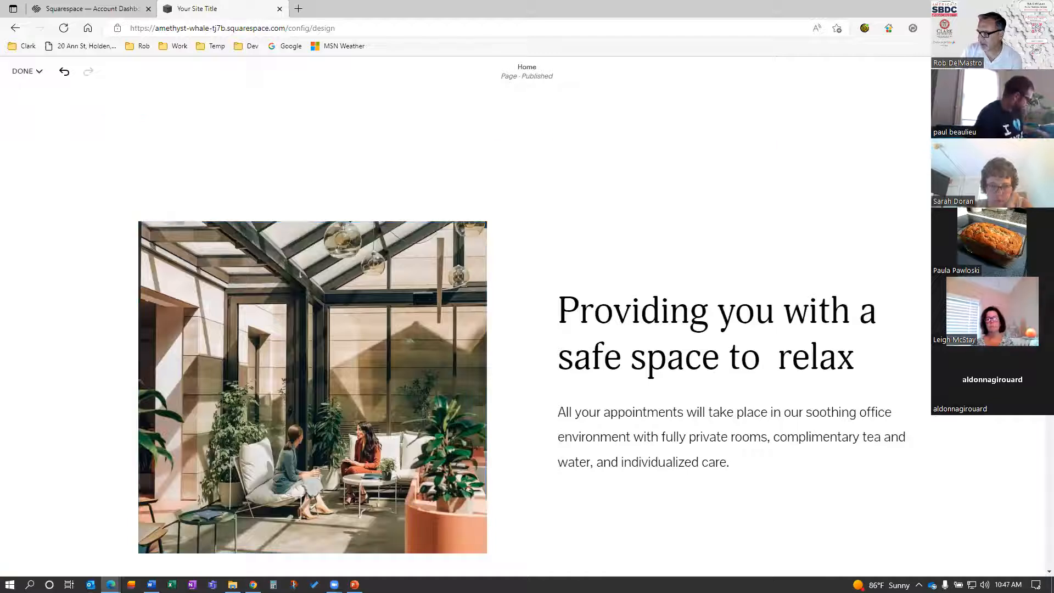
{"action": "scroll", "coordinate": [278, 363], "scroll_direction": "down", "scroll_amount": 5}
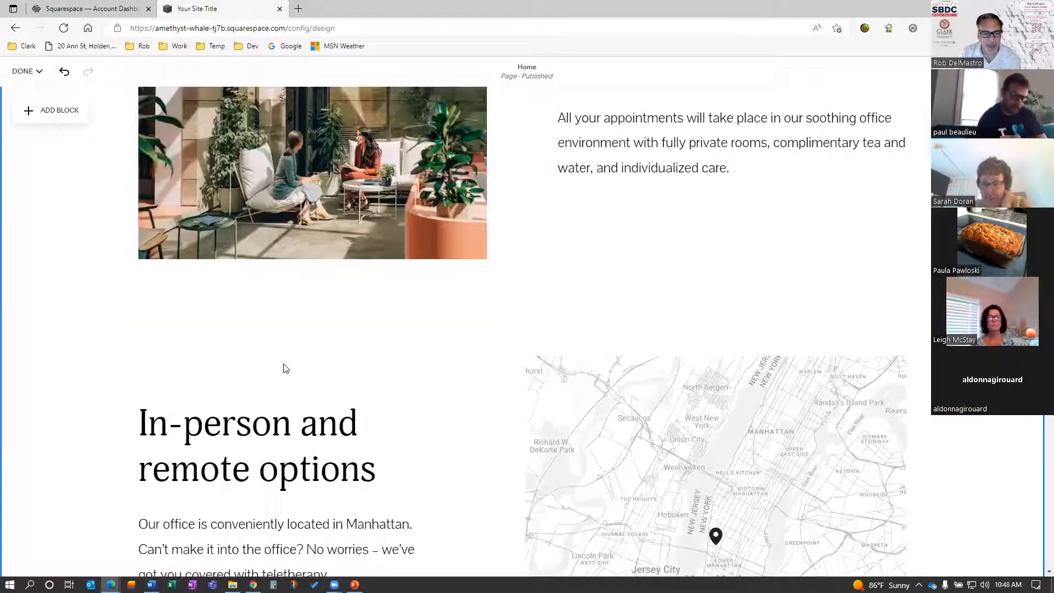
{"action": "scroll", "coordinate": [283, 362], "scroll_direction": "down", "scroll_amount": 1}
{"action": "scroll", "coordinate": [290, 382], "scroll_direction": "up", "scroll_amount": 4}
{"action": "scroll", "coordinate": [290, 377], "scroll_direction": "up", "scroll_amount": 7}
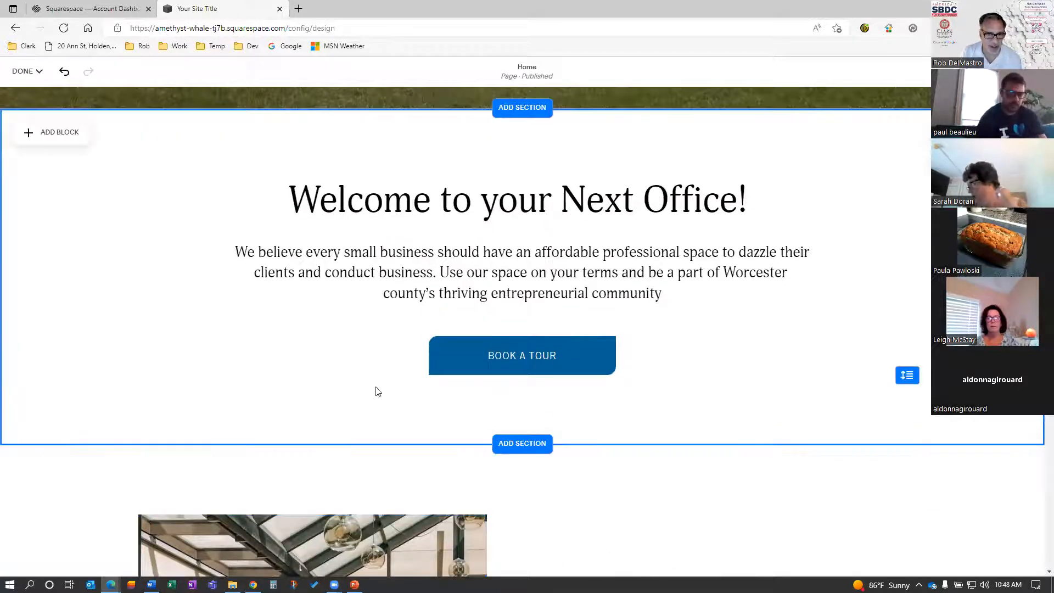
{"action": "scroll", "coordinate": [430, 440], "scroll_direction": "down", "scroll_amount": 3}
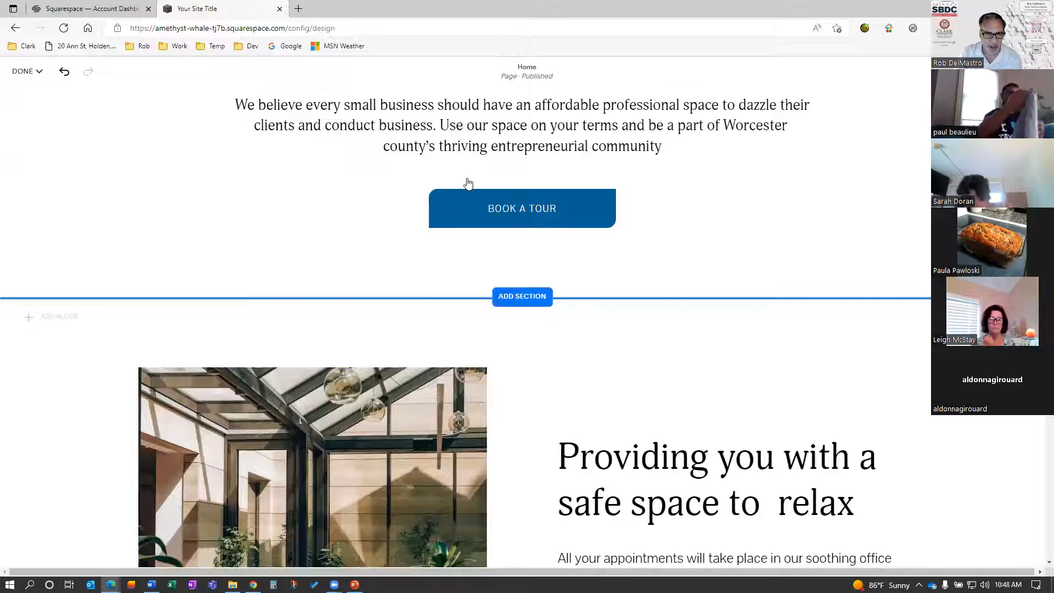
{"action": "left_click", "coordinate": [521, 299]}
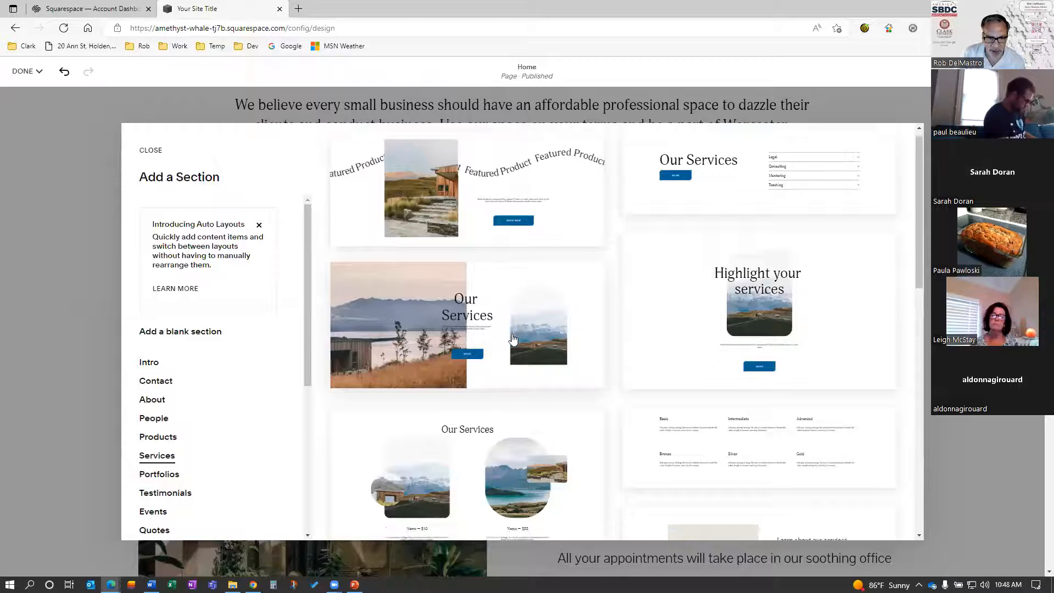
{"action": "scroll", "coordinate": [471, 400], "scroll_direction": "down", "scroll_amount": 5}
{"action": "scroll", "coordinate": [474, 403], "scroll_direction": "down", "scroll_amount": 6}
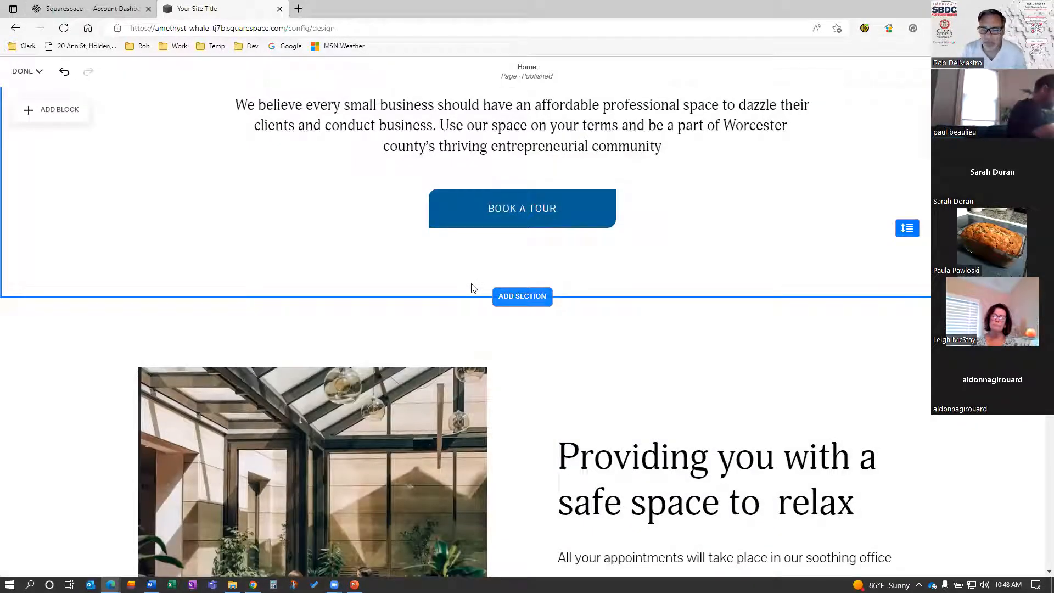
{"action": "scroll", "coordinate": [469, 285], "scroll_direction": "down", "scroll_amount": 10}
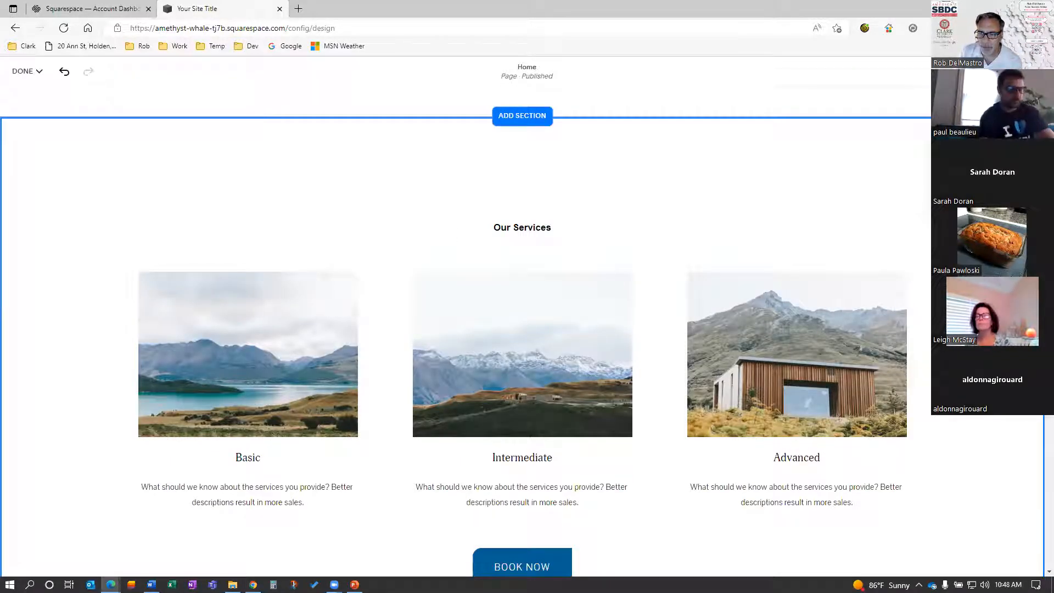
Step: Preview light-blue and dark-blue color themes on the "Our Services" section, and apply the white theme with blue text
{"action": "left_click", "coordinate": [961, 139]}
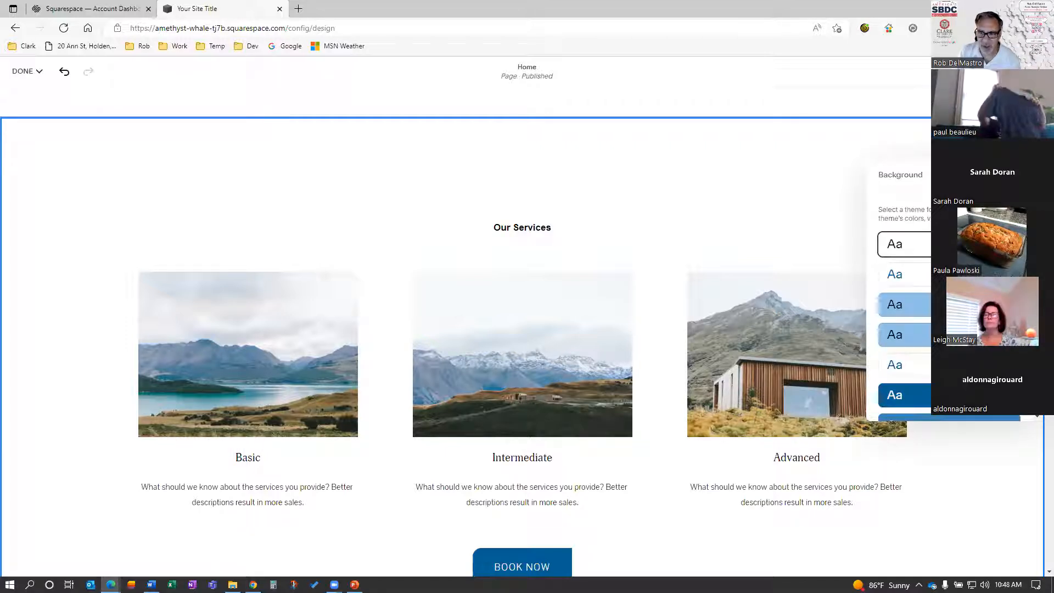
{"action": "left_click", "coordinate": [900, 304]}
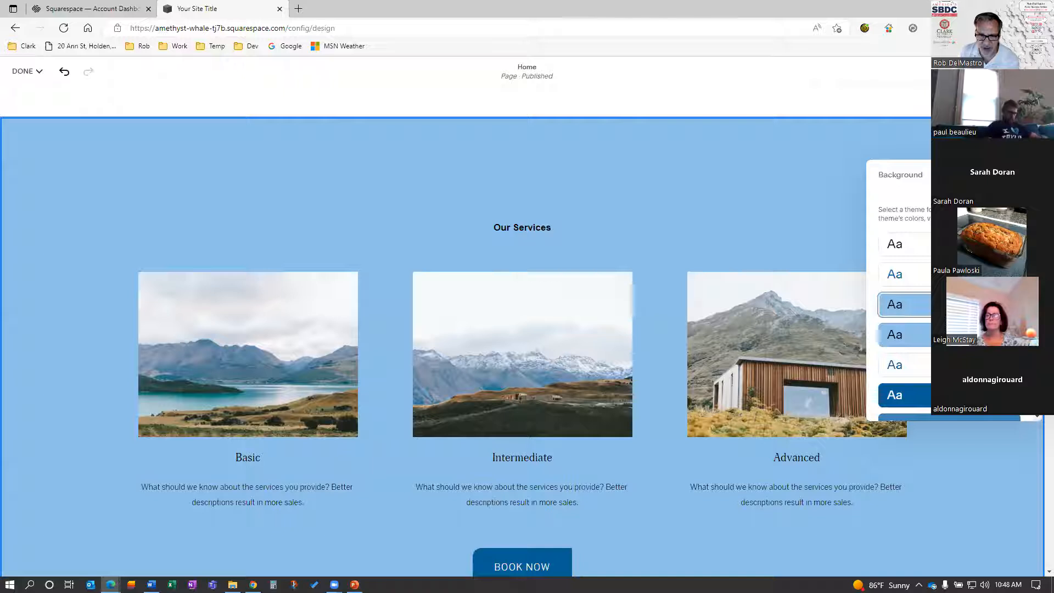
{"action": "scroll", "coordinate": [928, 372], "scroll_direction": "down", "scroll_amount": 1}
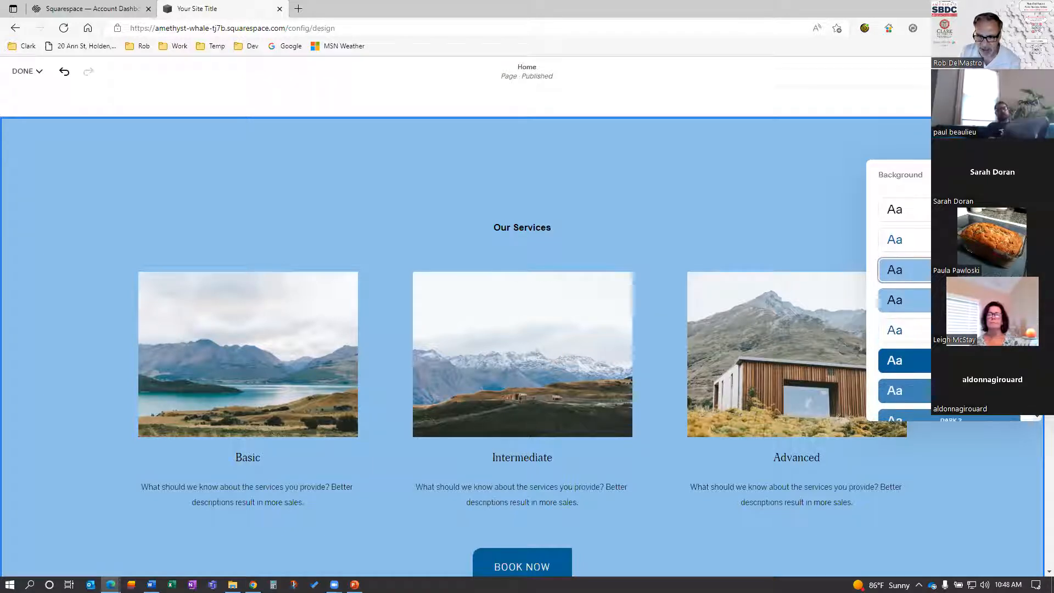
{"action": "left_click", "coordinate": [928, 372]}
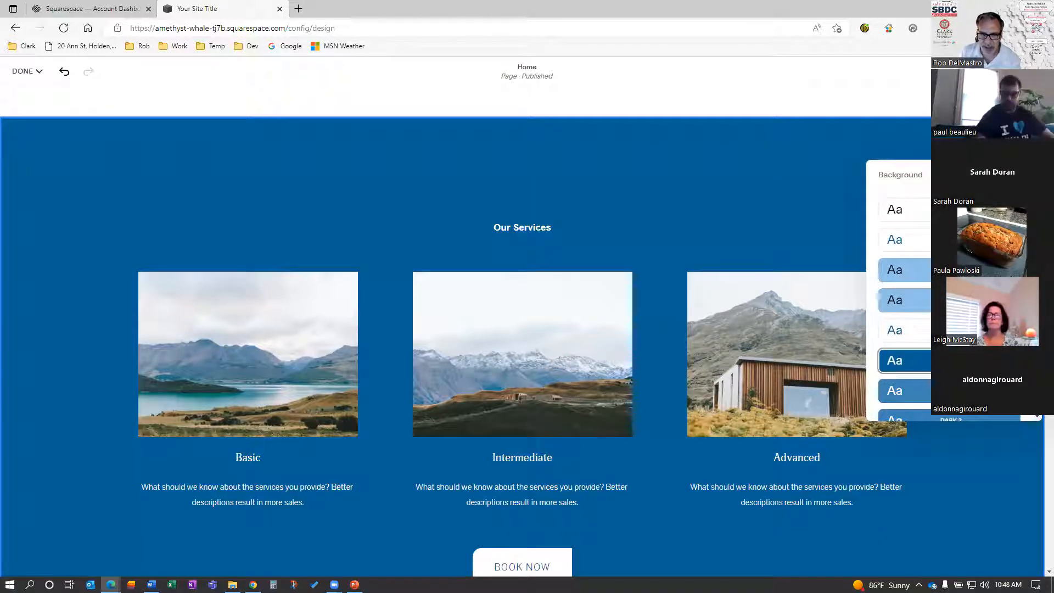
{"action": "scroll", "coordinate": [923, 369], "scroll_direction": "down", "scroll_amount": 3}
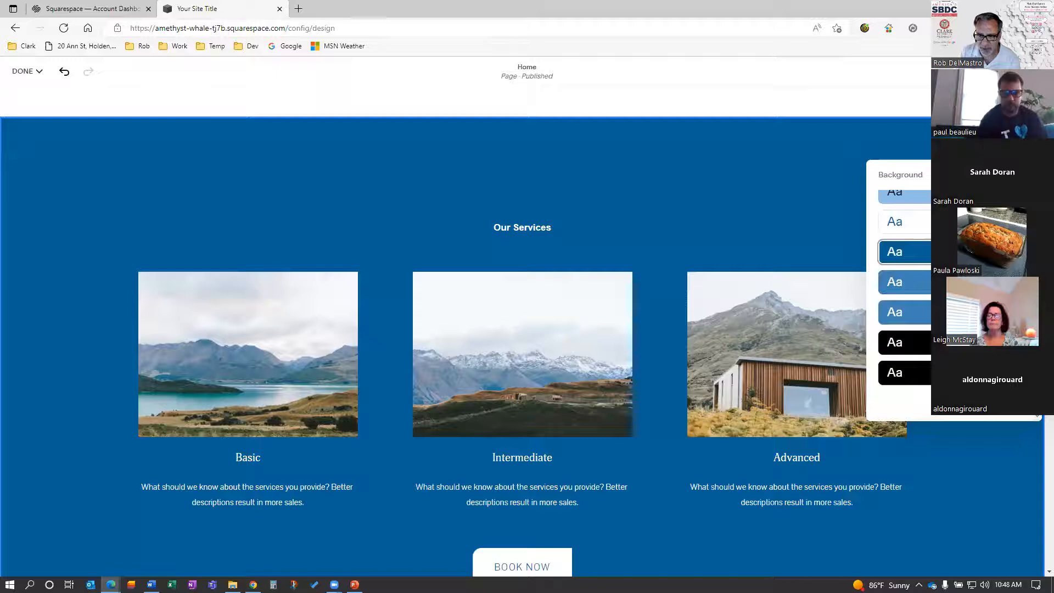
{"action": "left_click", "coordinate": [906, 312]}
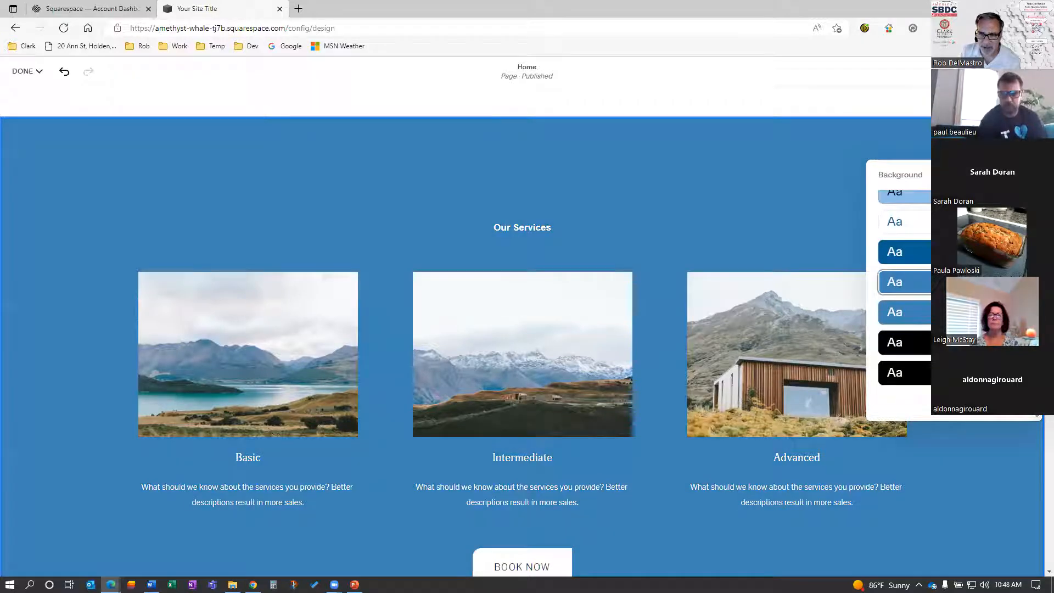
{"action": "scroll", "coordinate": [900, 291], "scroll_direction": "up", "scroll_amount": 1}
{"action": "left_click", "coordinate": [895, 291]}
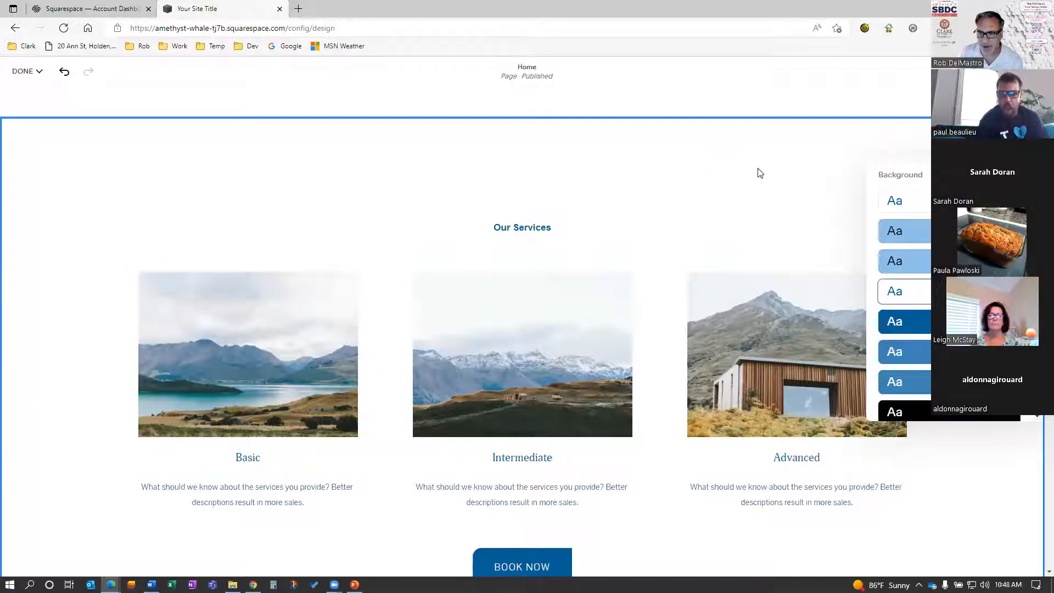
{"action": "left_click", "coordinate": [687, 306]}
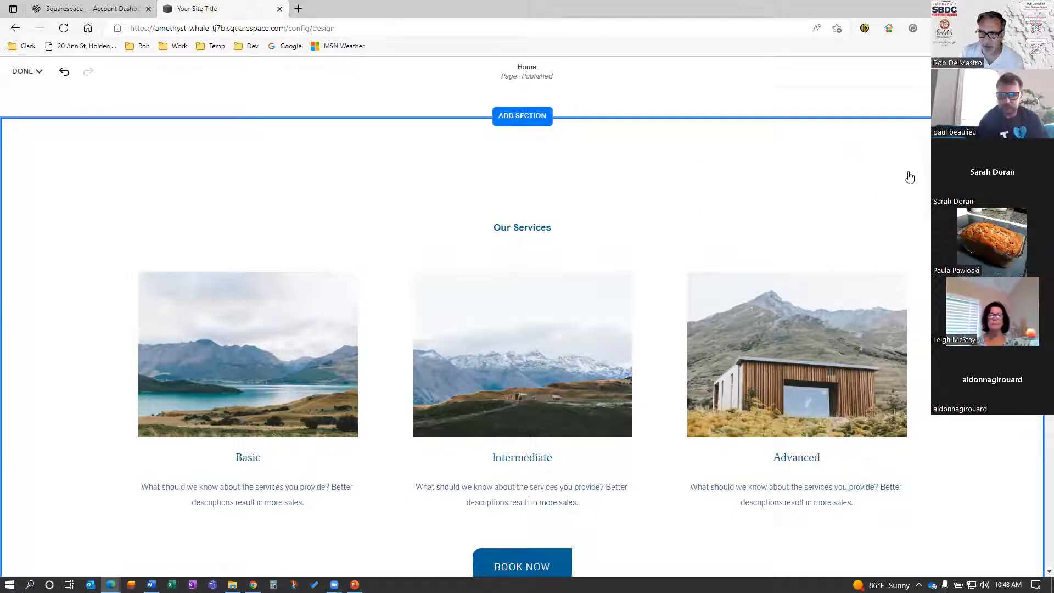
Step: Hide the "Our Services" section's shared "Book now" button and show a separate button under each item
{"action": "left_click", "coordinate": [468, 261]}
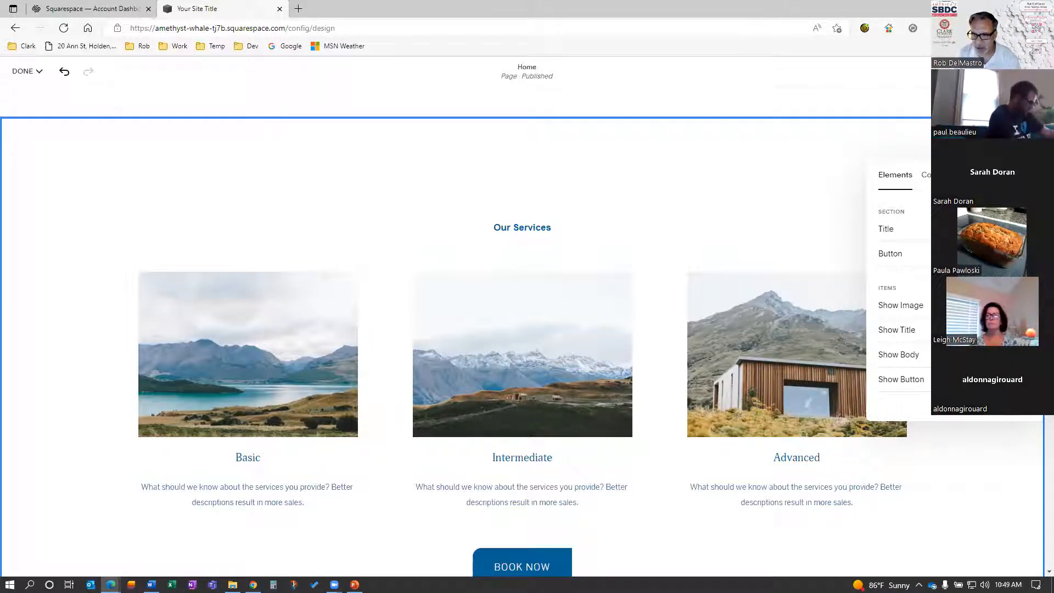
{"action": "left_click", "coordinate": [1013, 254]}
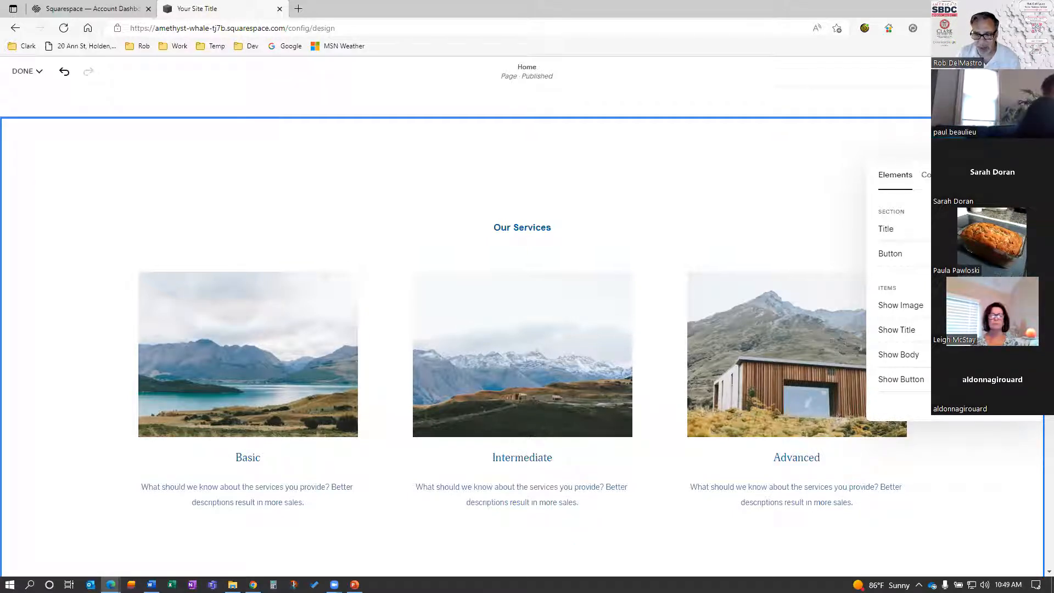
{"action": "left_click", "coordinate": [1014, 380]}
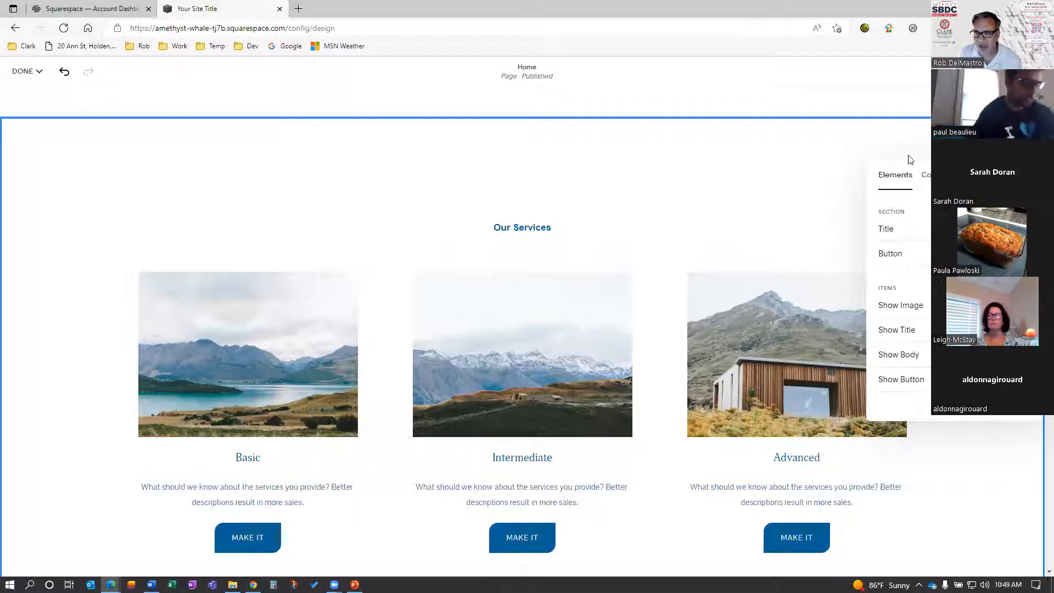
Step: Remove the Basic item's placeholder image and upload the Clearly Coworking meeting room photo from the computer in its place
{"action": "left_click", "coordinate": [926, 174]}
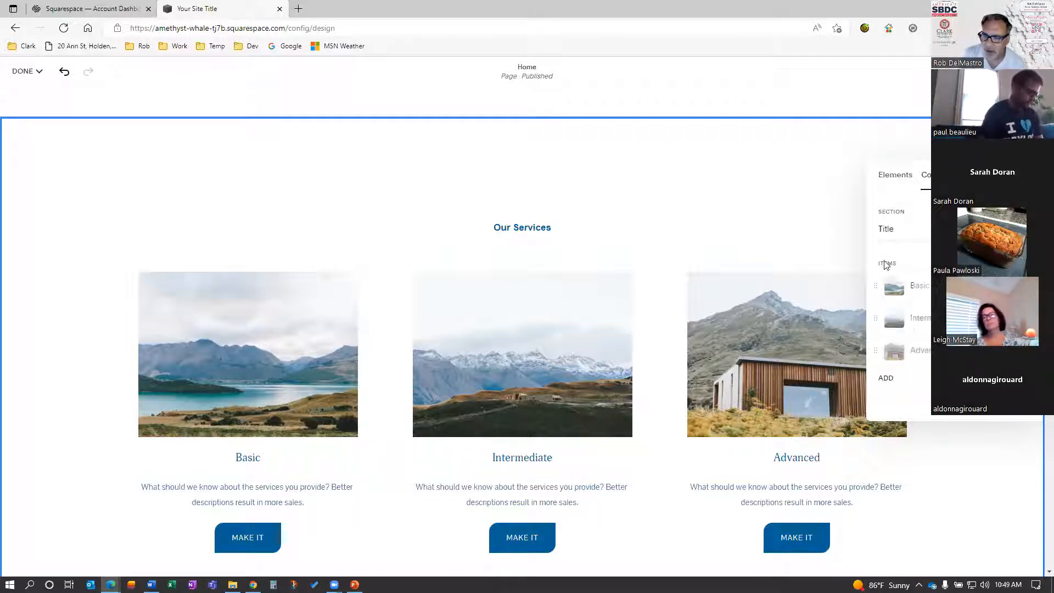
{"action": "left_click", "coordinate": [926, 290]}
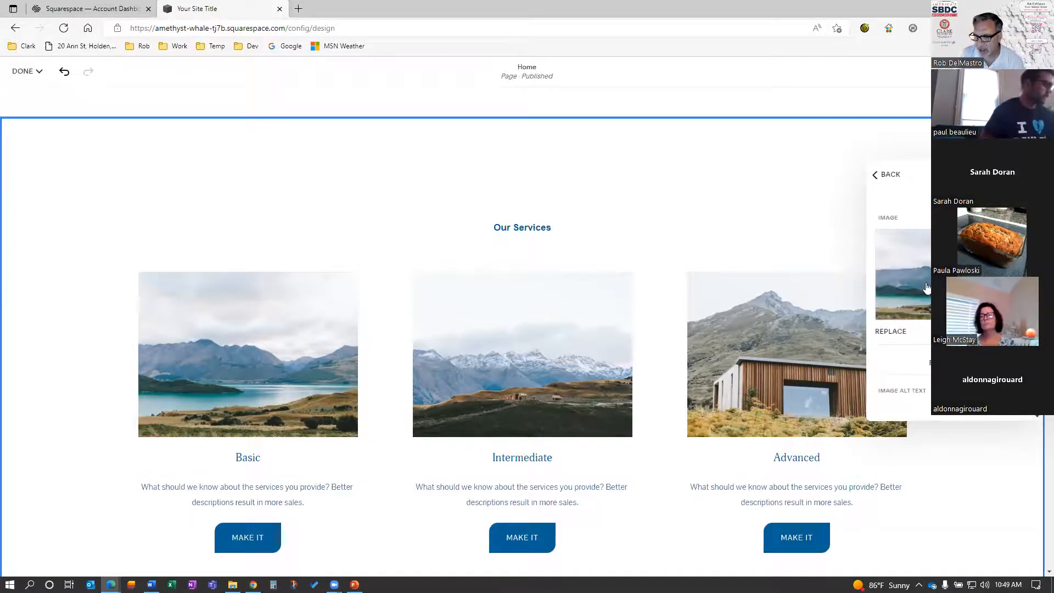
{"action": "left_click", "coordinate": [1026, 331]}
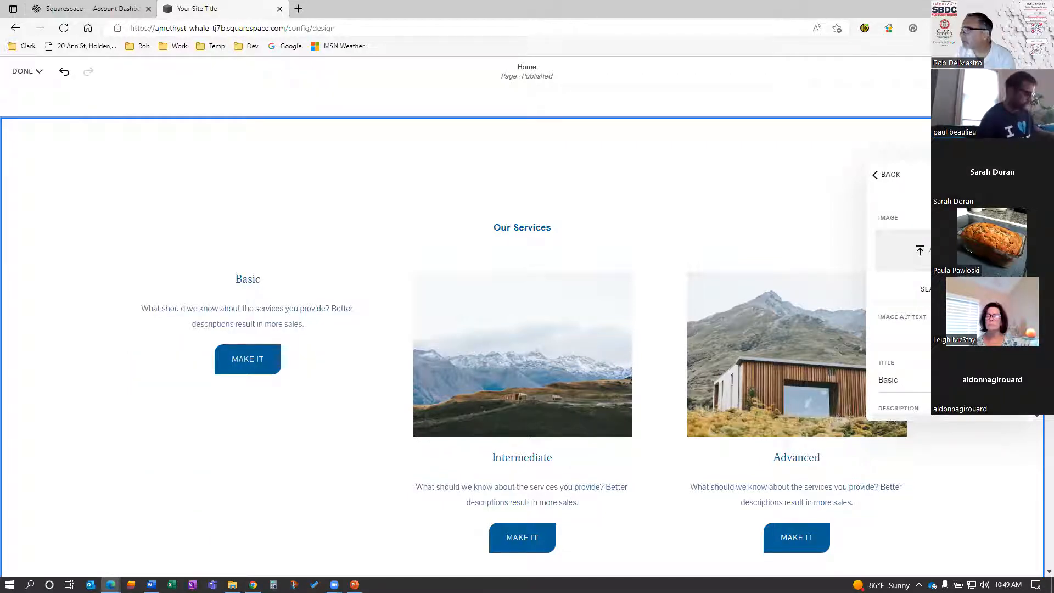
{"action": "key", "text": "alt+Tab"}
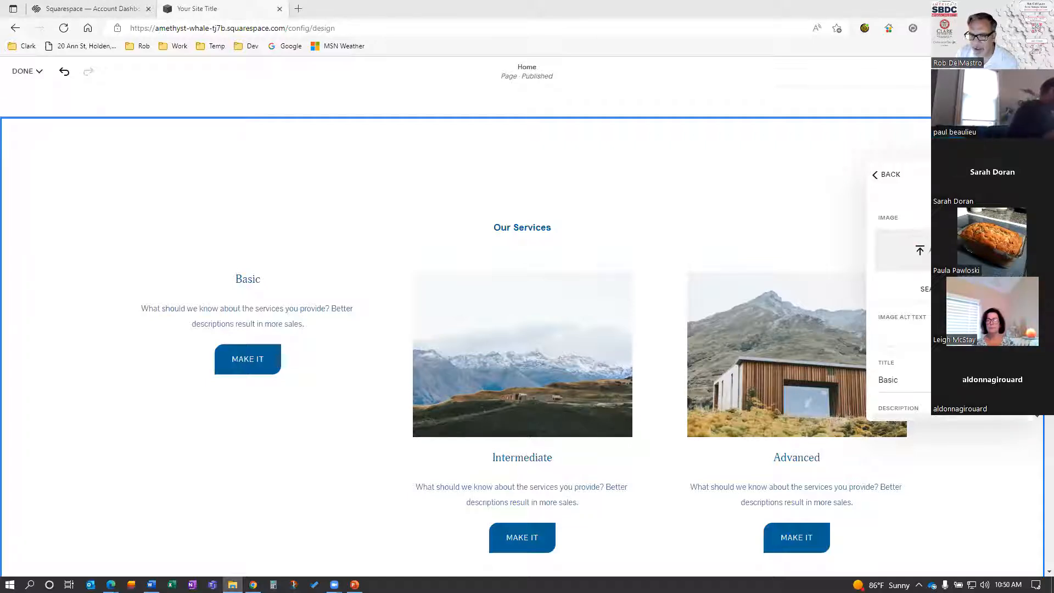
{"action": "left_click_drag", "start_coordinate": [931, 258], "coordinate": [920, 250]}
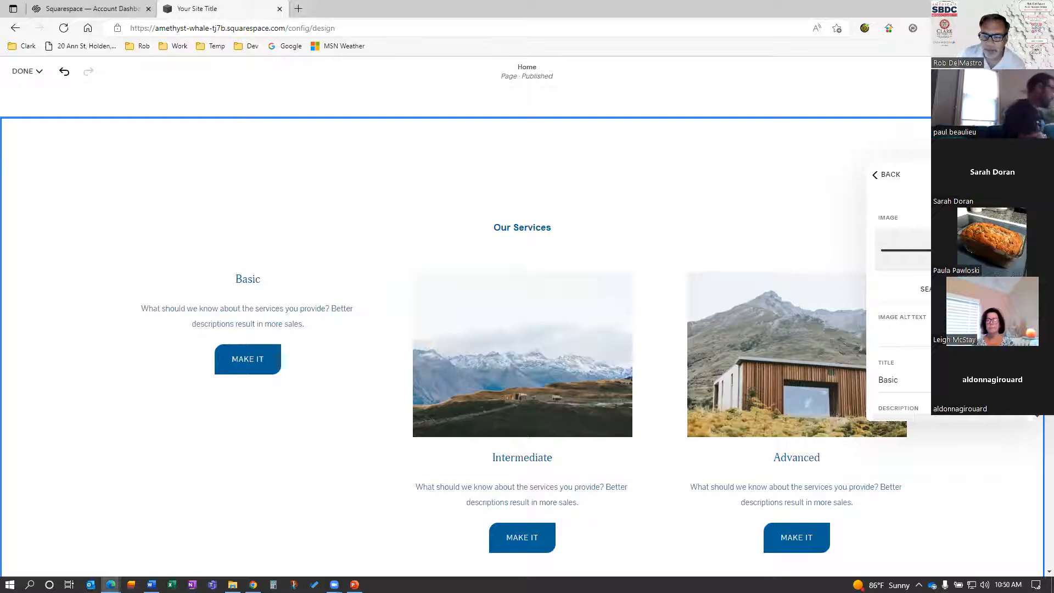
Step: Replace the Basic item's title with "Meeting Rooms"
{"action": "double_click", "coordinate": [890, 383]}
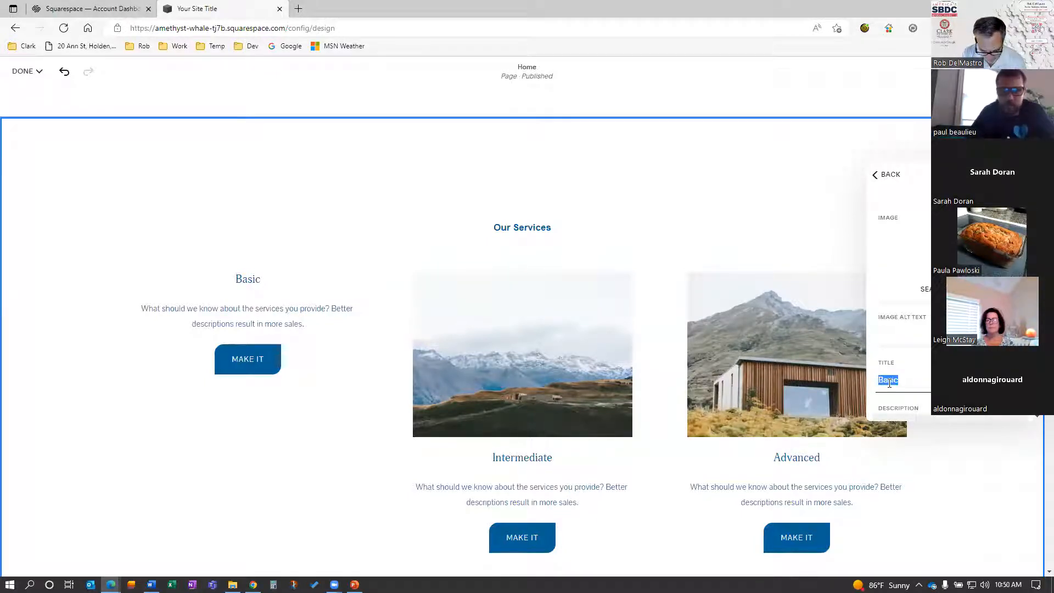
{"action": "type", "text": "Meeting"}
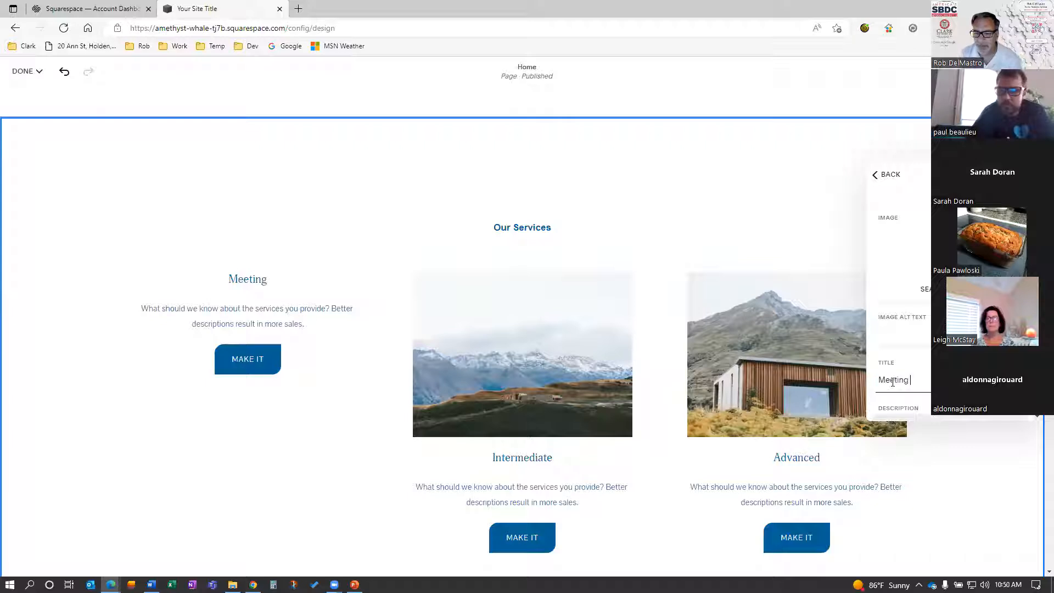
{"action": "type", "text": " Room"}
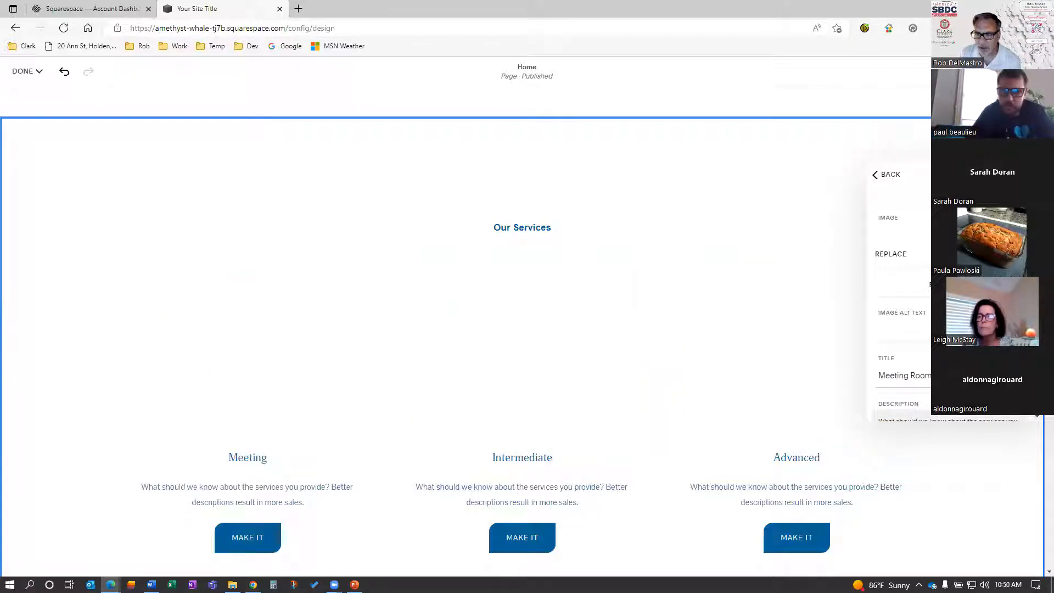
{"action": "type", "text": "s"}
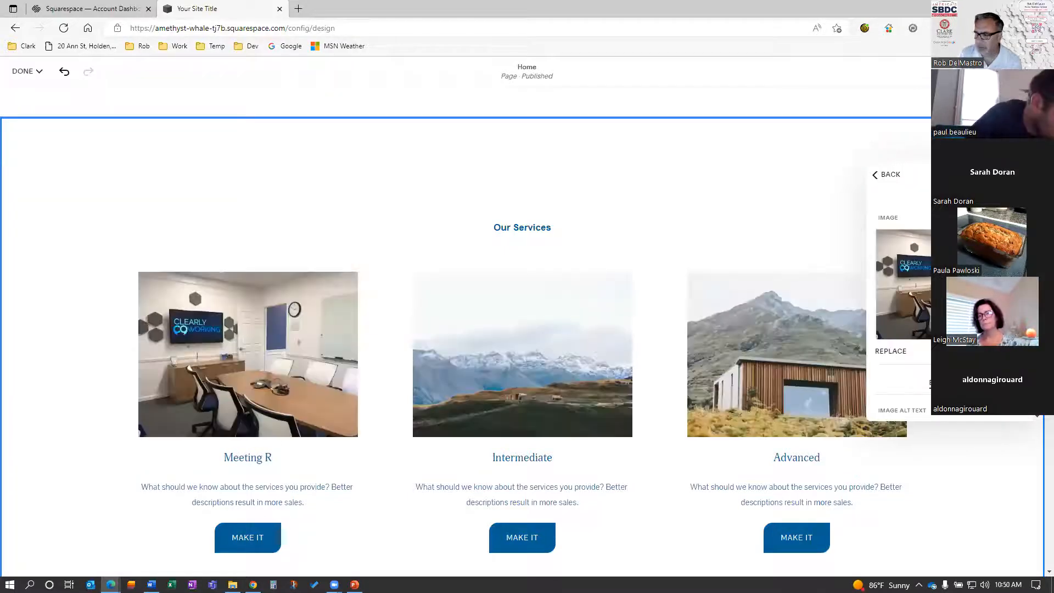
{"action": "scroll", "coordinate": [953, 308], "scroll_direction": "down", "scroll_amount": 2}
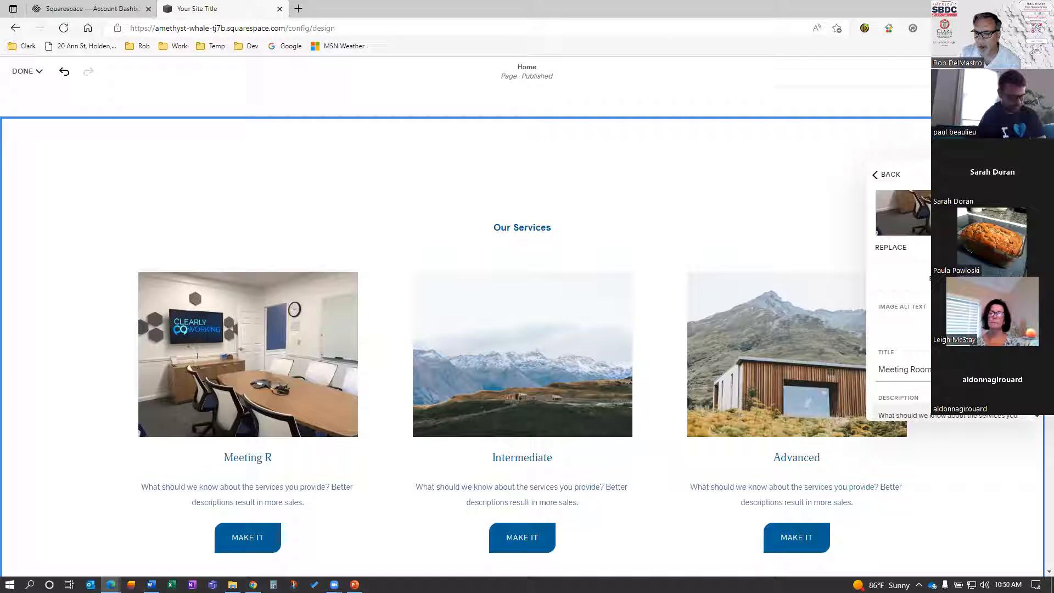
Step: Set the Meeting Rooms item's description to "A Professional space to meet your clients" and its button text to "More Details"
{"action": "left_click_drag", "start_coordinate": [931, 370], "coordinate": [879, 348]}
{"action": "scroll", "coordinate": [901, 357], "scroll_direction": "down", "scroll_amount": 1}
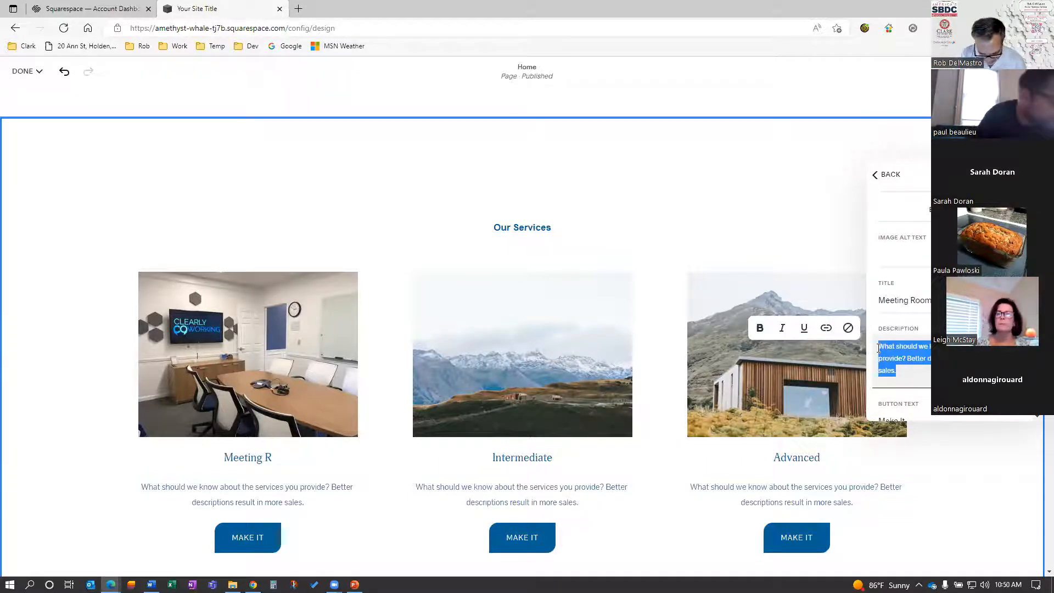
{"action": "type", "text": "A Professional space to meet your clients"}
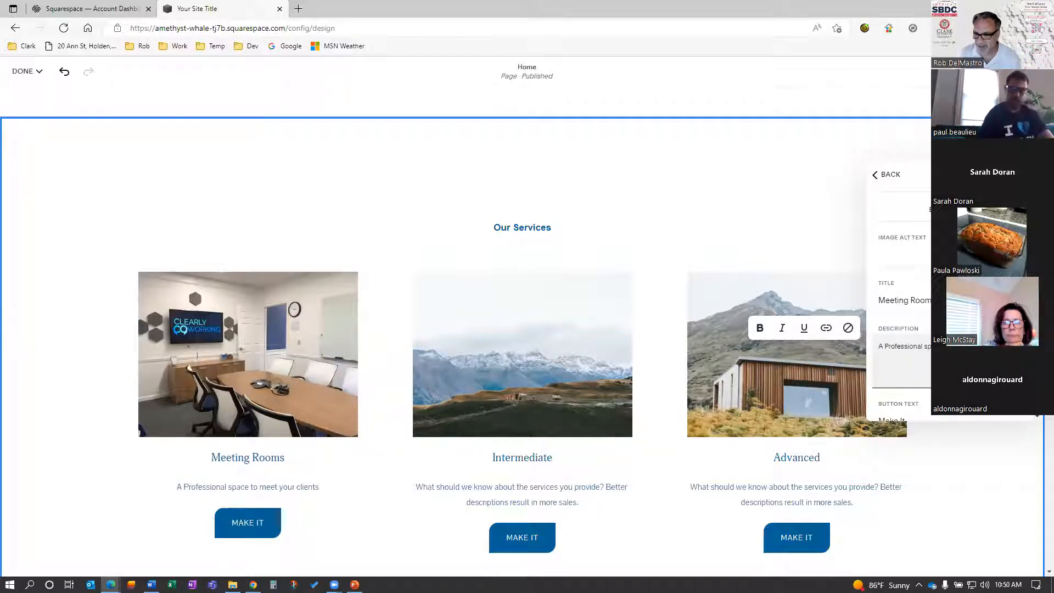
{"action": "scroll", "coordinate": [901, 330], "scroll_direction": "down", "scroll_amount": 1}
{"action": "triple_click", "coordinate": [886, 364]}
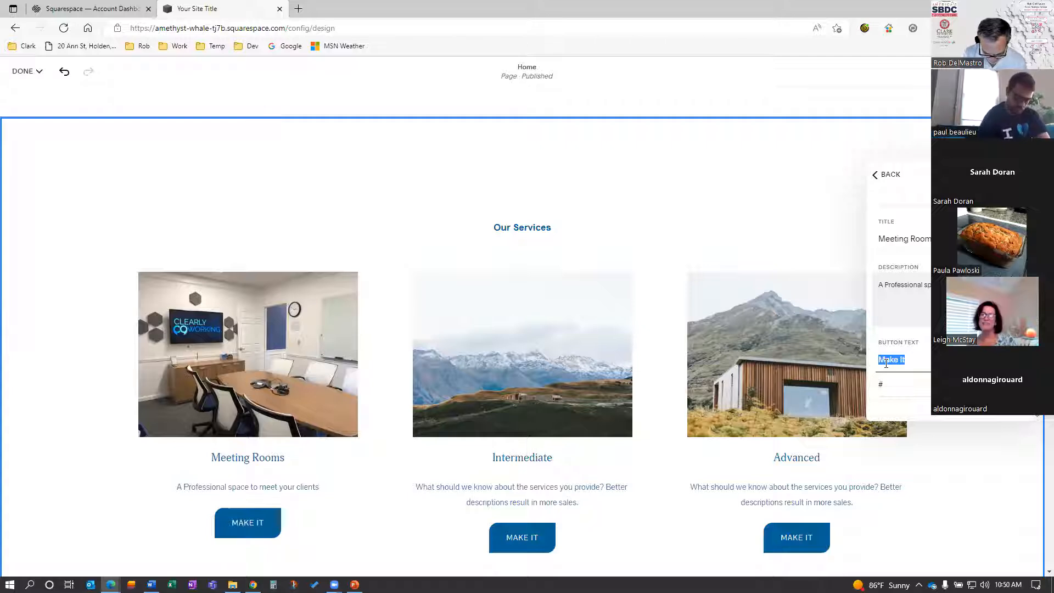
{"action": "type", "text": "More"}
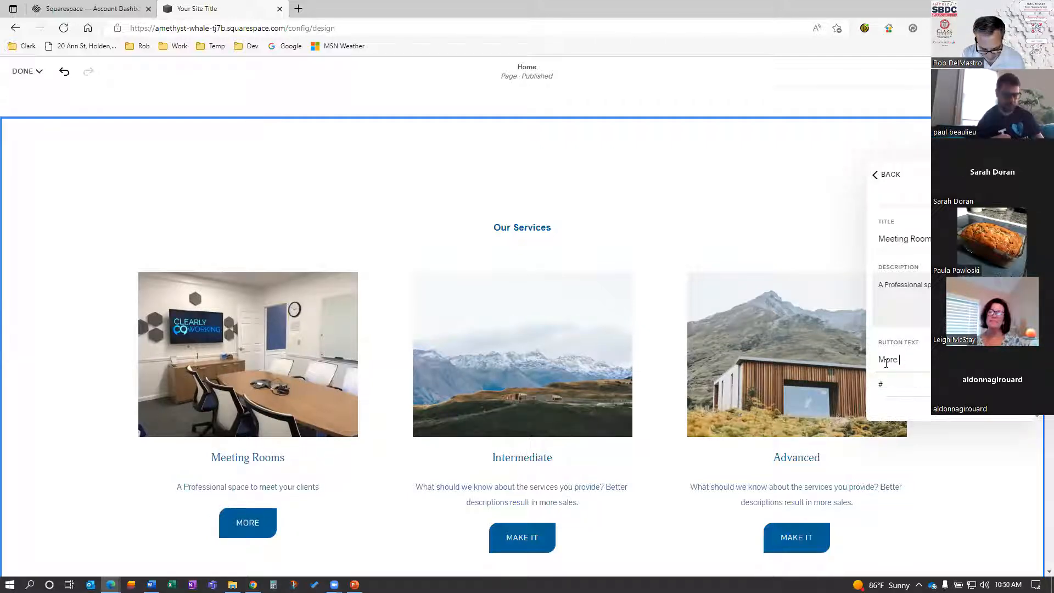
{"action": "type", "text": " Details"}
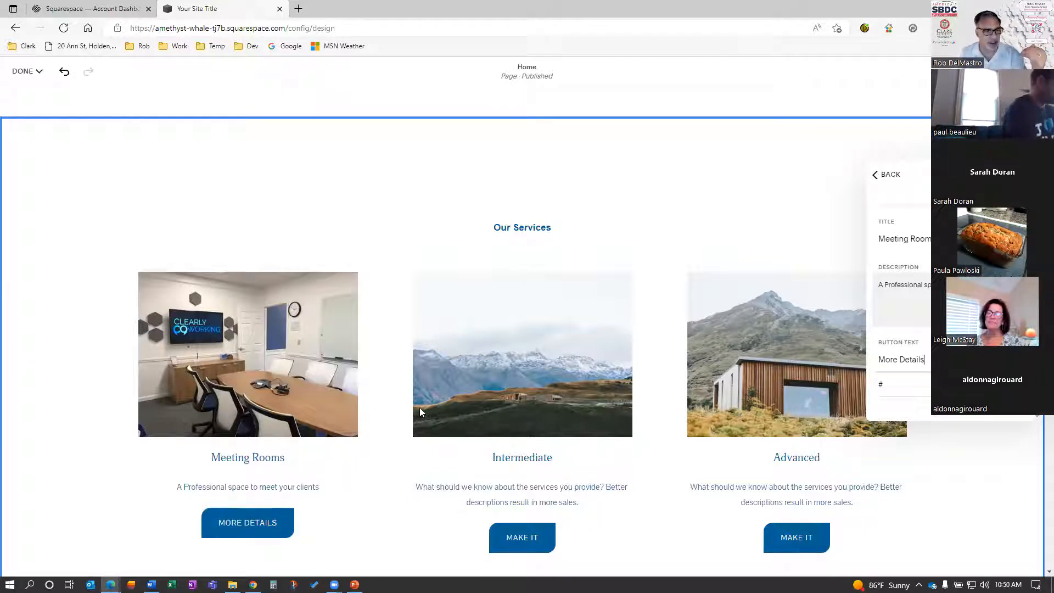
{"action": "left_click", "coordinate": [882, 175]}
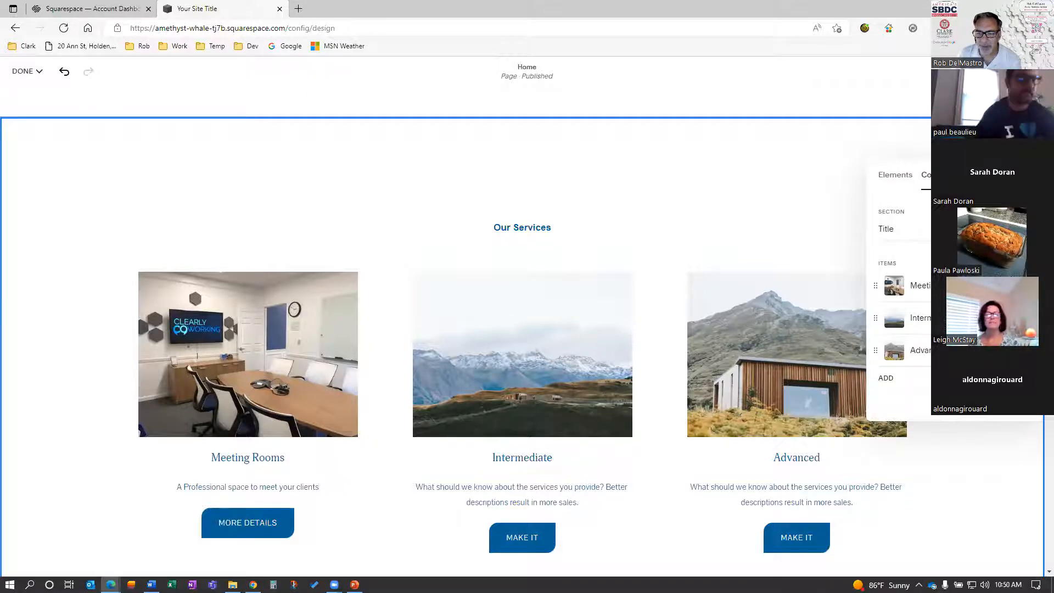
Step: Replace the Intermediate item's image with the private office photo from the computer and change its title to "Private Office"
{"action": "left_click", "coordinate": [919, 319]}
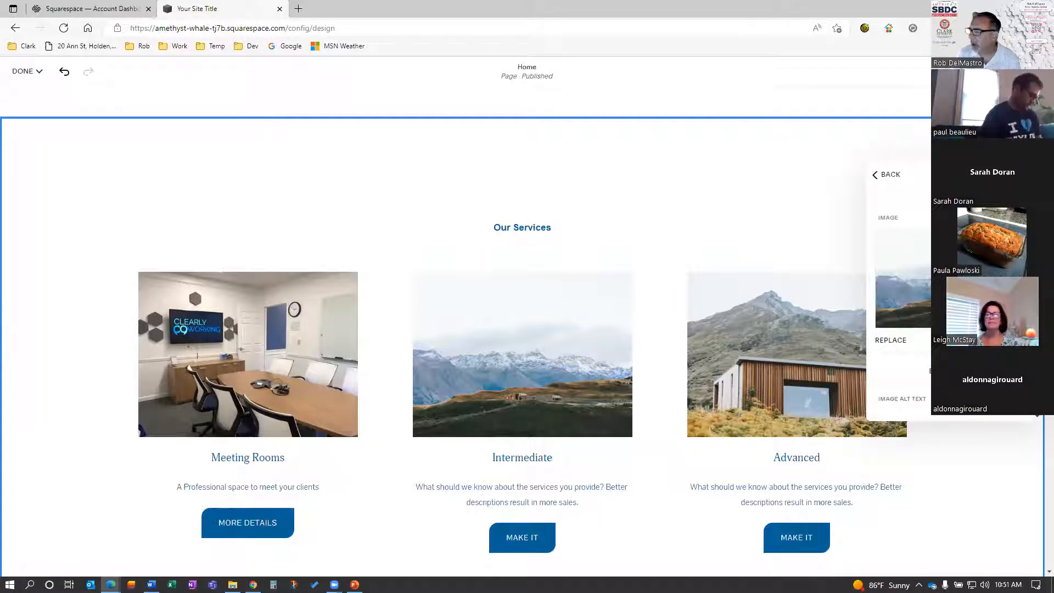
{"action": "left_click", "coordinate": [1024, 340]}
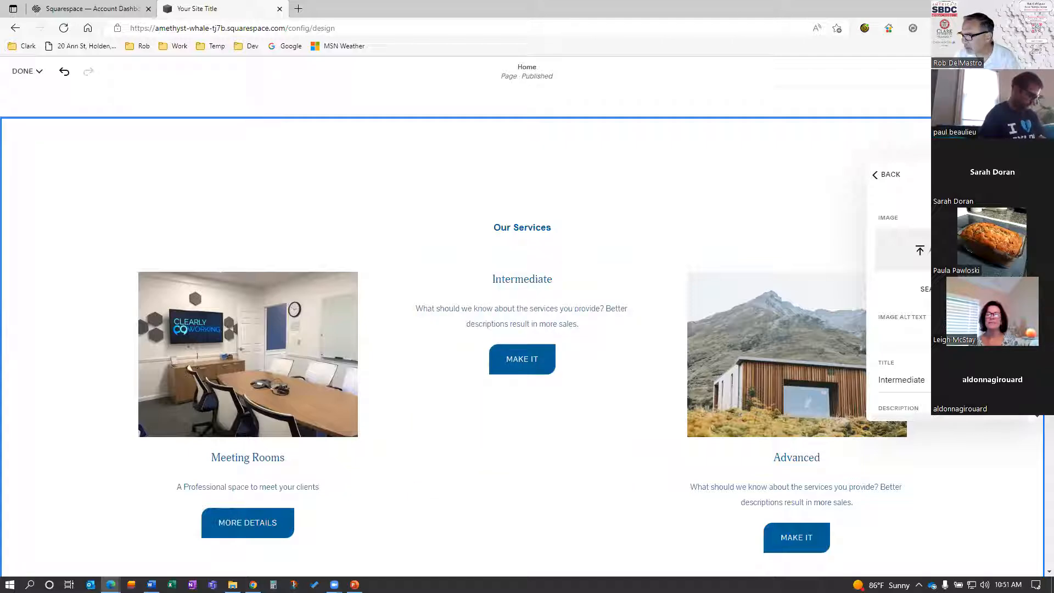
{"action": "key", "text": "alt+Tab"}
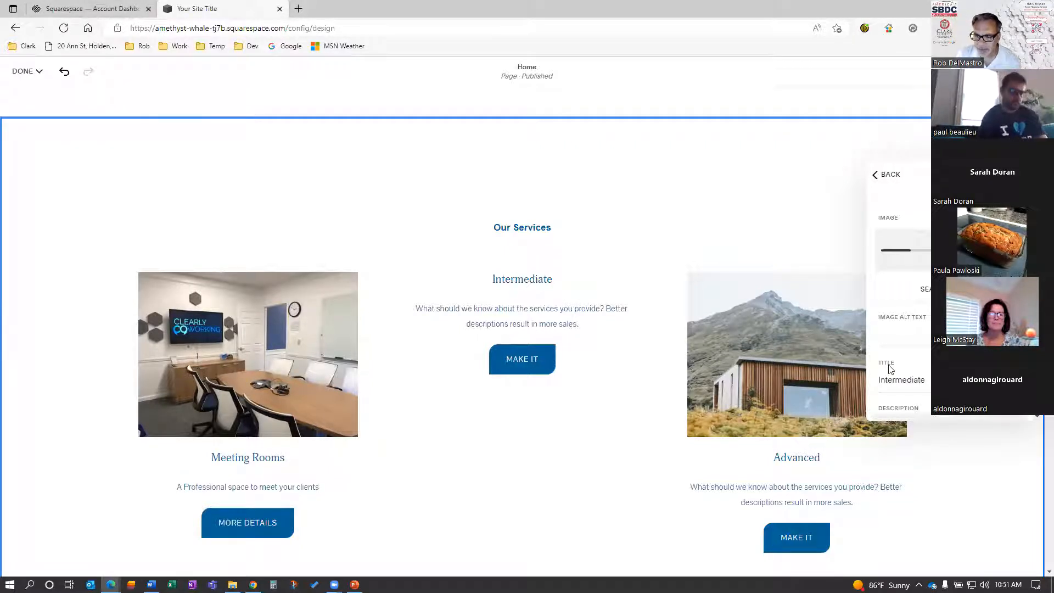
{"action": "double_click", "coordinate": [899, 381]}
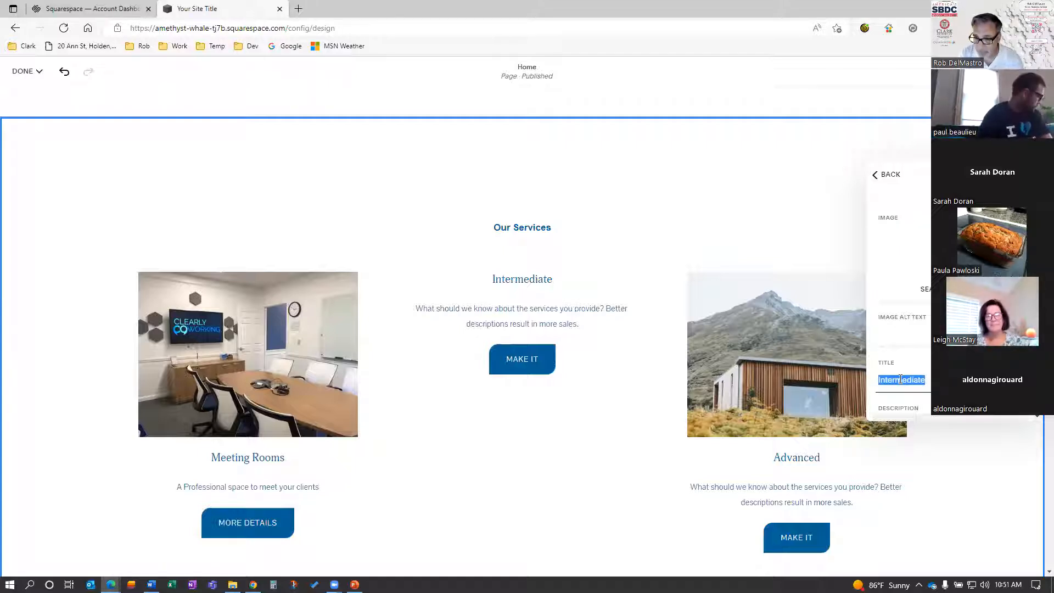
{"action": "type", "text": "Private"}
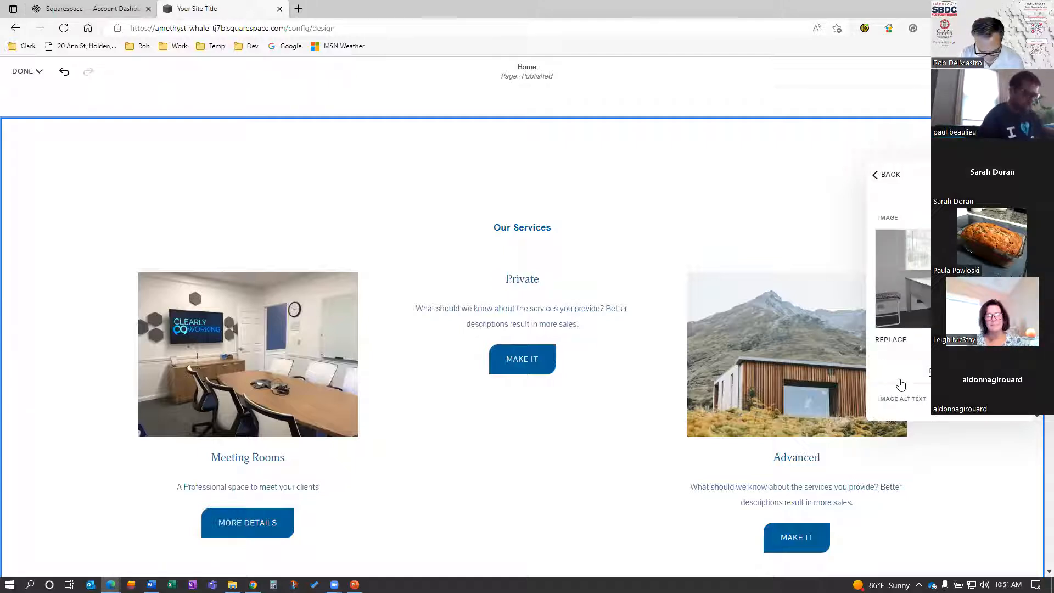
{"action": "type", "text": " Office"}
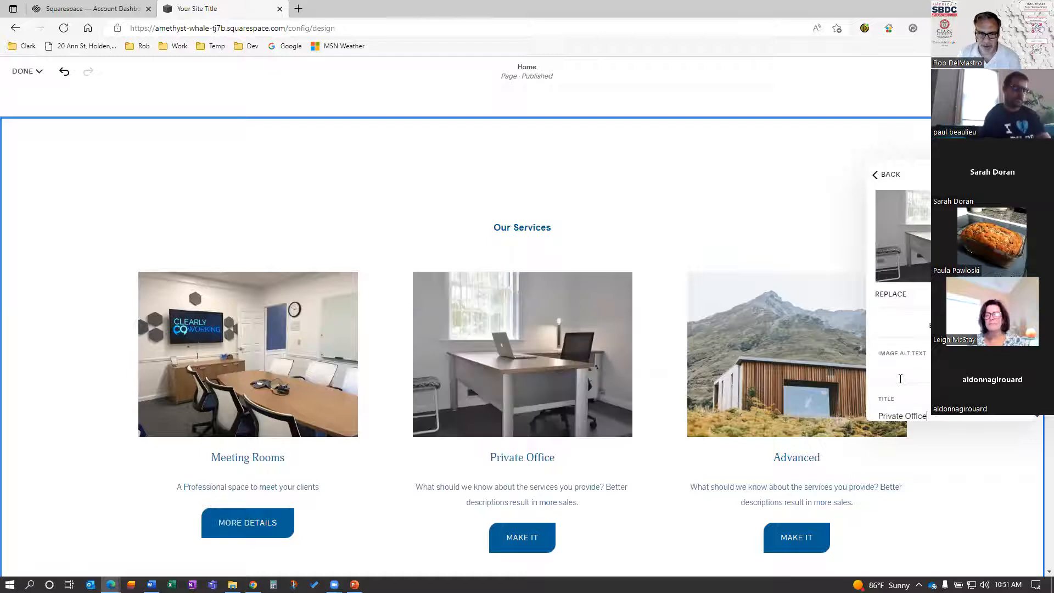
Step: Set the Private Office item's description to "Your own space - one price - everything included" and its button text to "More details"
{"action": "scroll", "coordinate": [901, 302], "scroll_direction": "down", "scroll_amount": 2}
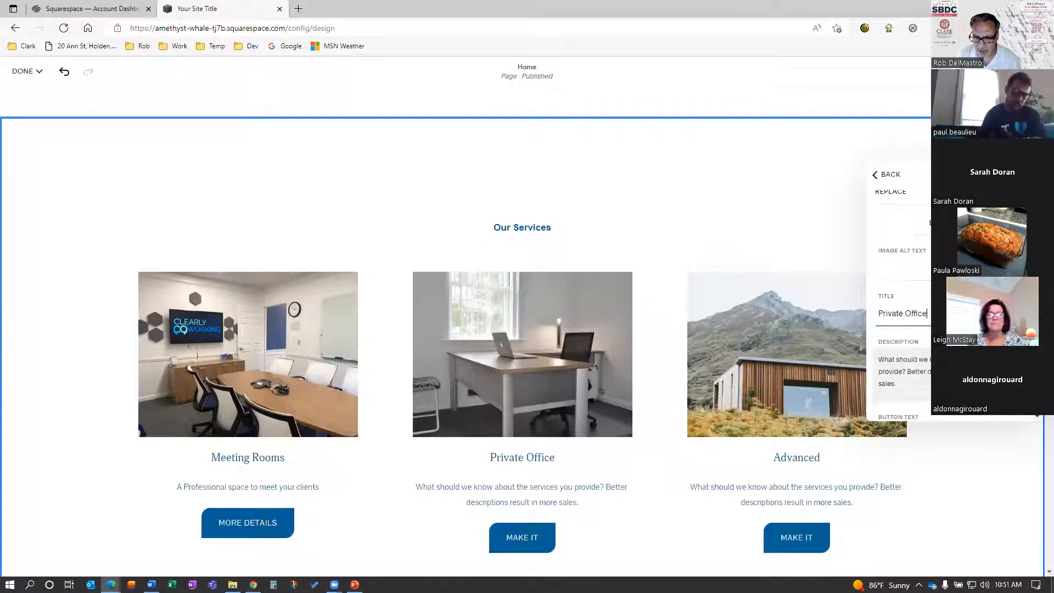
{"action": "left_click_drag", "start_coordinate": [897, 382], "coordinate": [873, 362]}
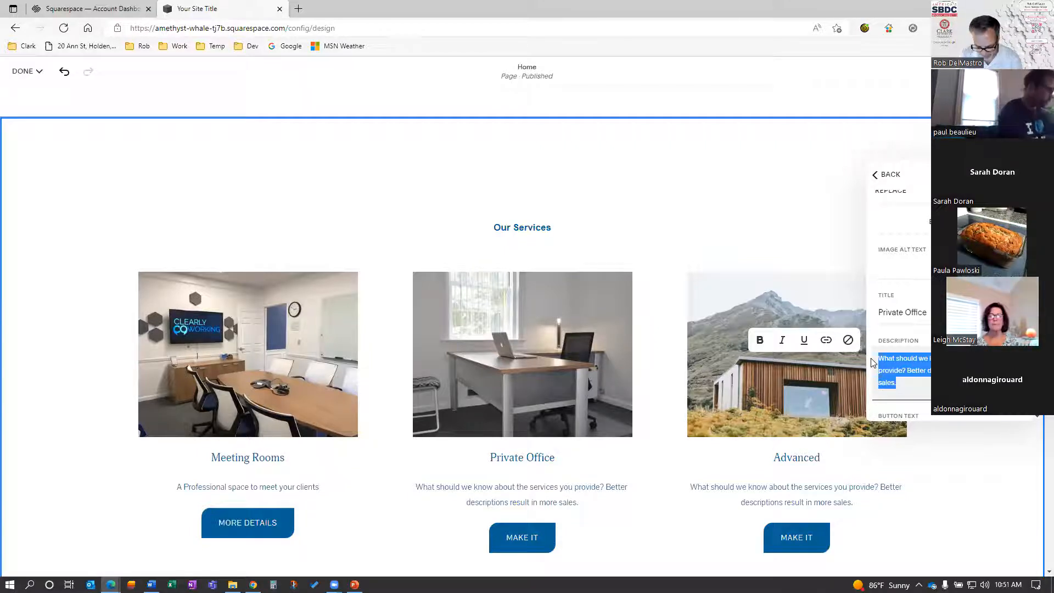
{"action": "type", "text": "Your"}
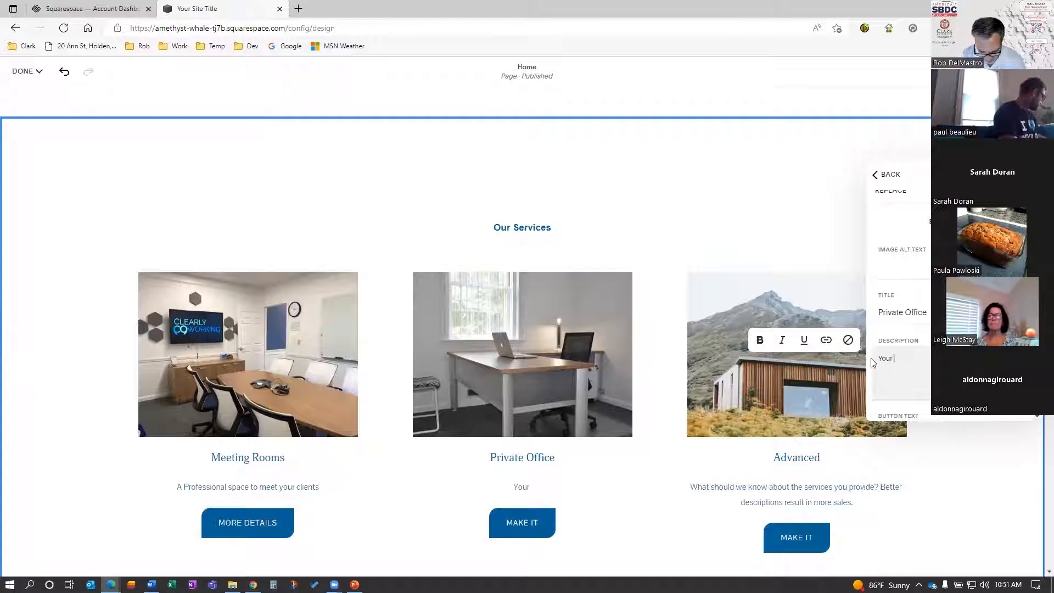
{"action": "type", "text": " own space - one price"}
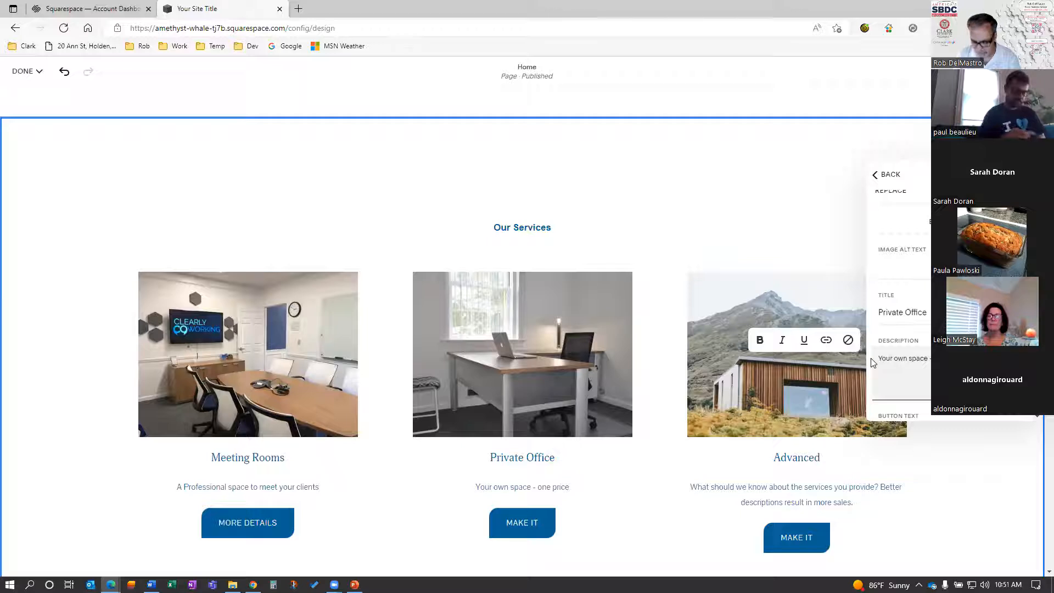
{"action": "type", "text": " - everything included"}
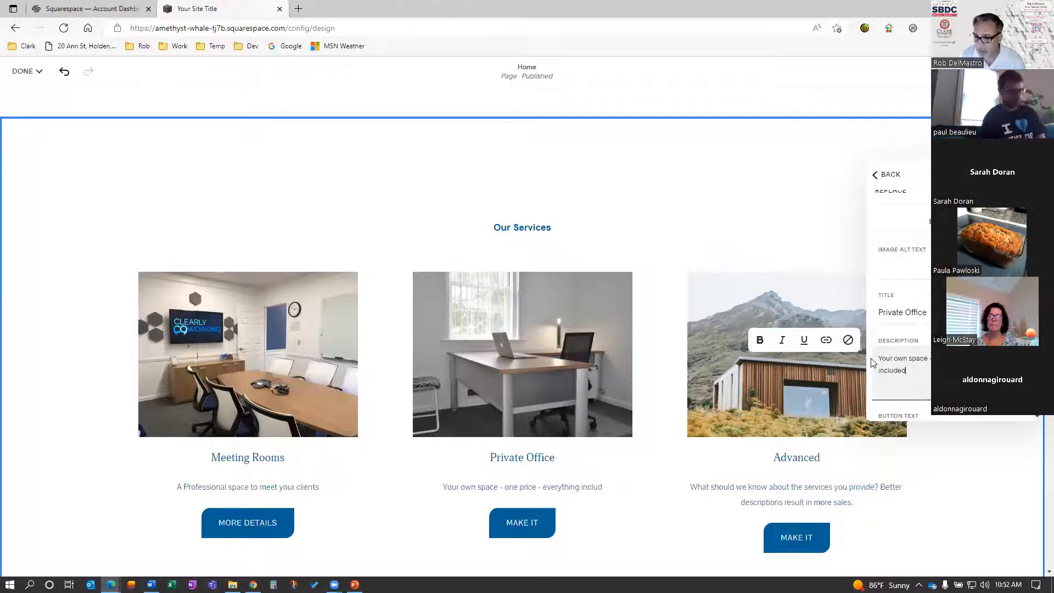
{"action": "scroll", "coordinate": [926, 365], "scroll_direction": "down", "scroll_amount": 2}
{"action": "left_click", "coordinate": [920, 363]}
{"action": "triple_click", "coordinate": [919, 364]}
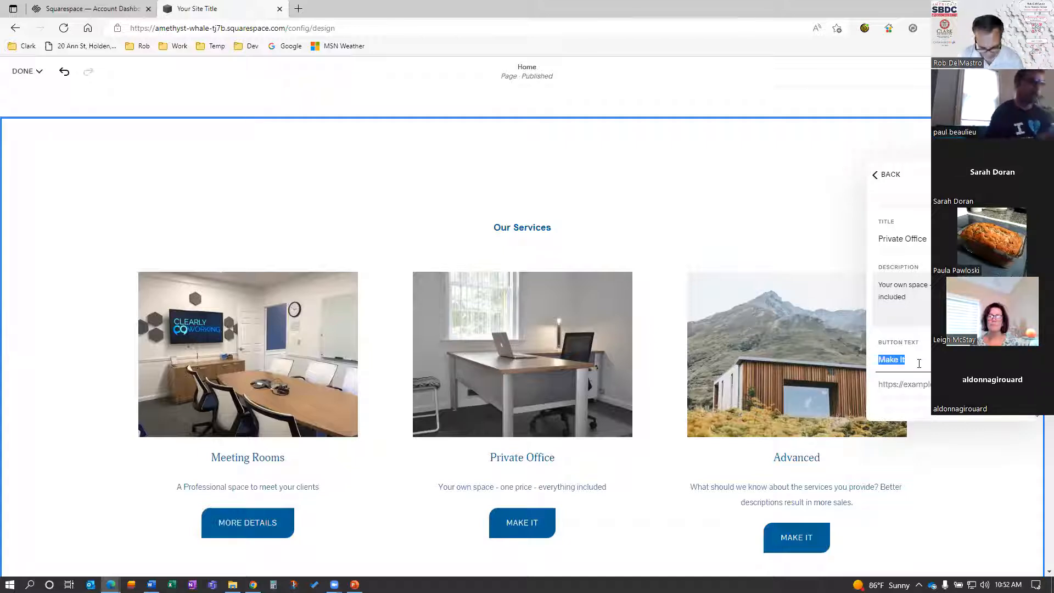
{"action": "type", "text": "More de"}
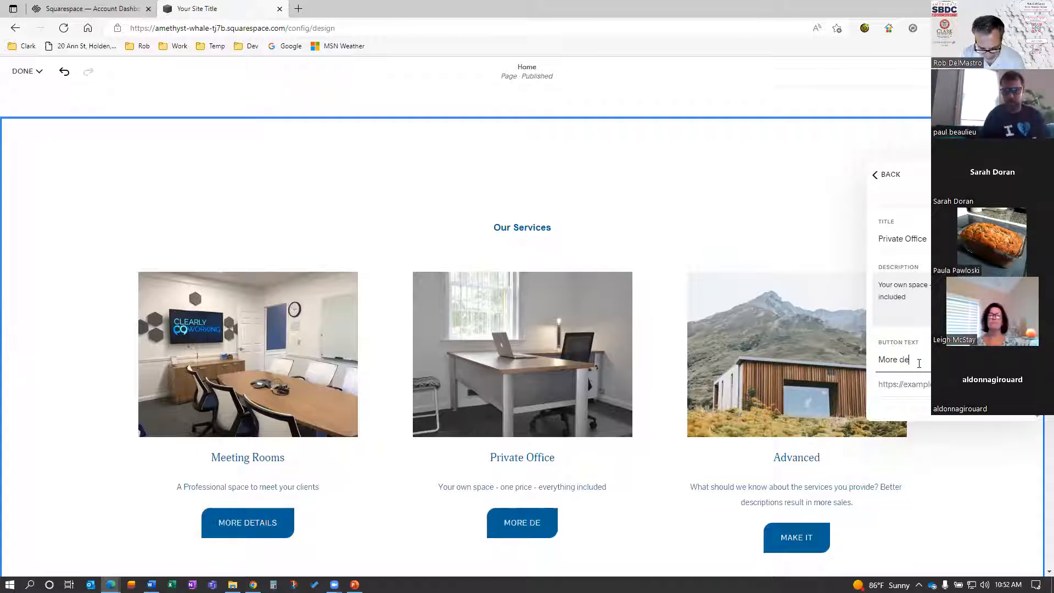
{"action": "type", "text": "tails"}
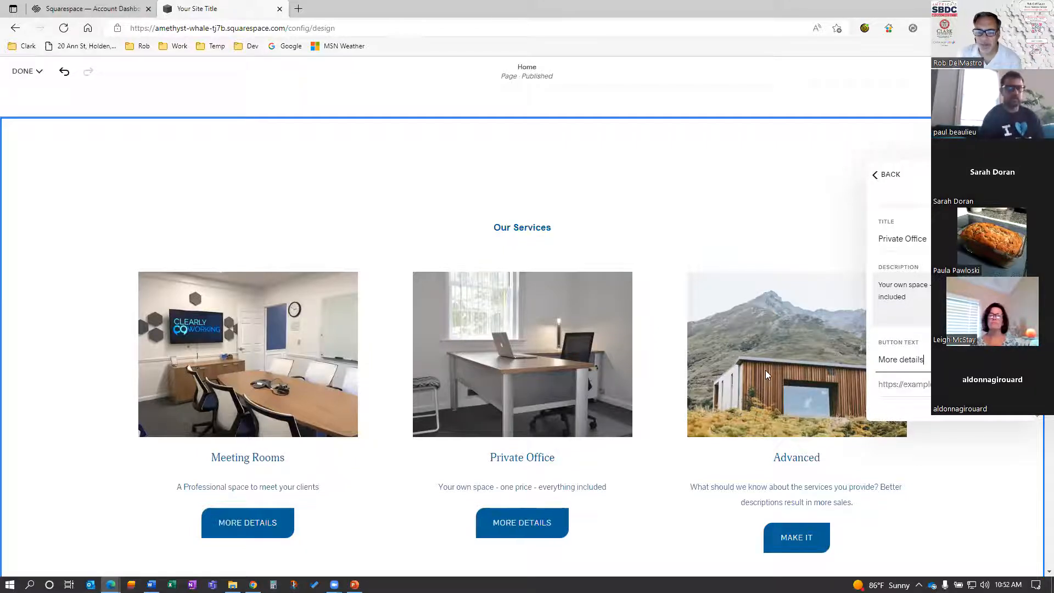
{"action": "left_click", "coordinate": [885, 181]}
Step: Replace the Advanced item's image with the open seating room photo from the computer and change its title to "Open Seating"
{"action": "left_click", "coordinate": [926, 354]}
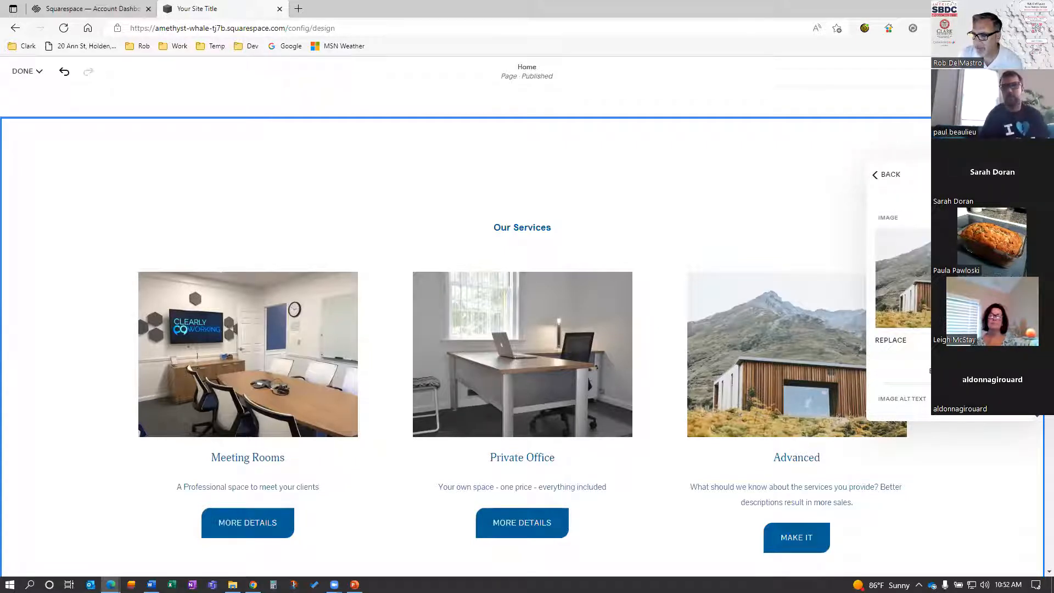
{"action": "left_click", "coordinate": [1028, 341]}
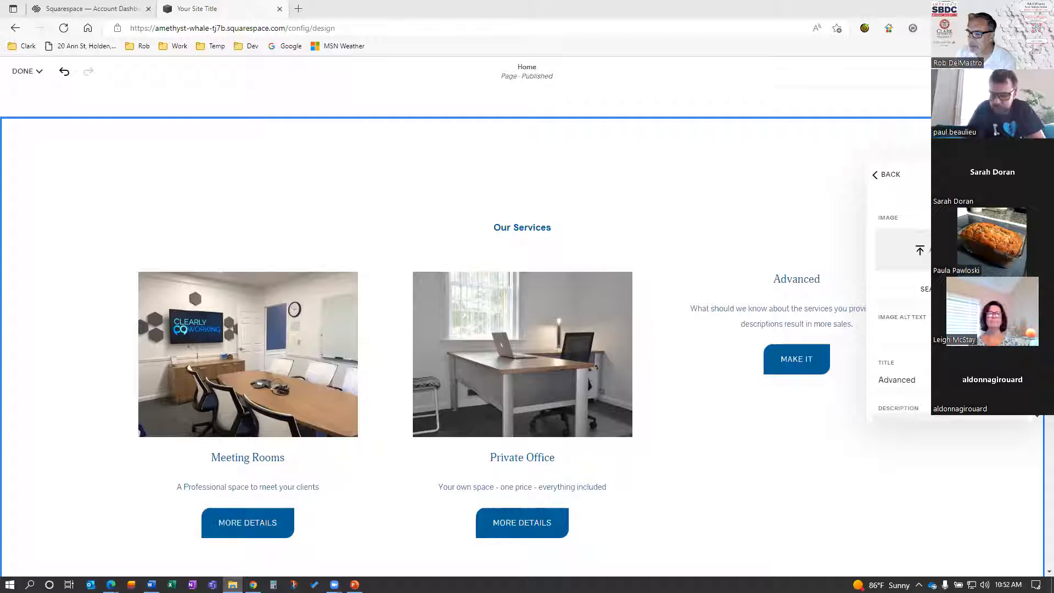
{"action": "left_click_drag", "start_coordinate": [930, 219], "coordinate": [922, 253]}
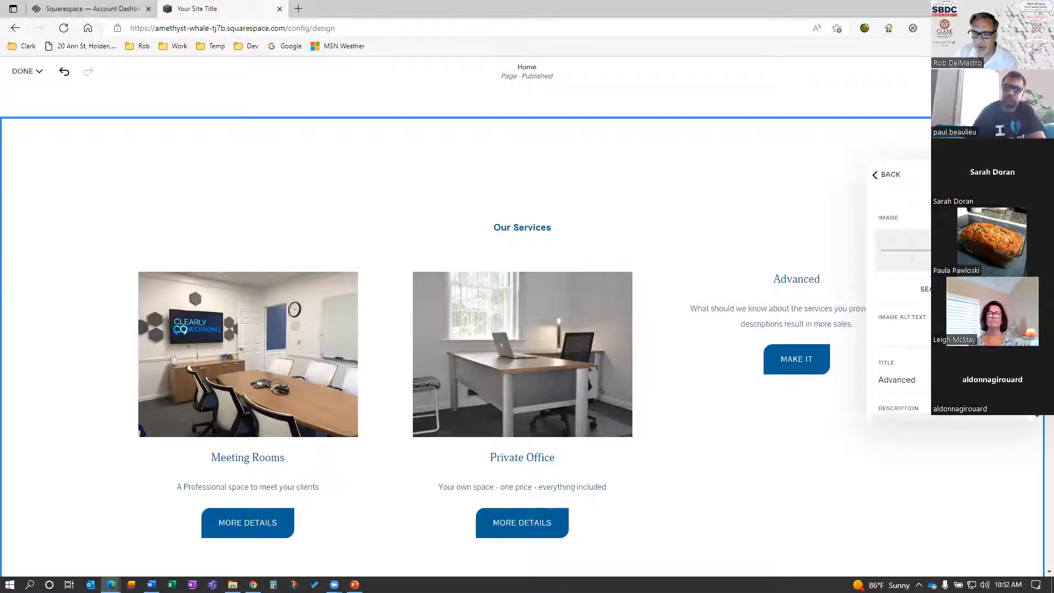
{"action": "double_click", "coordinate": [900, 379]}
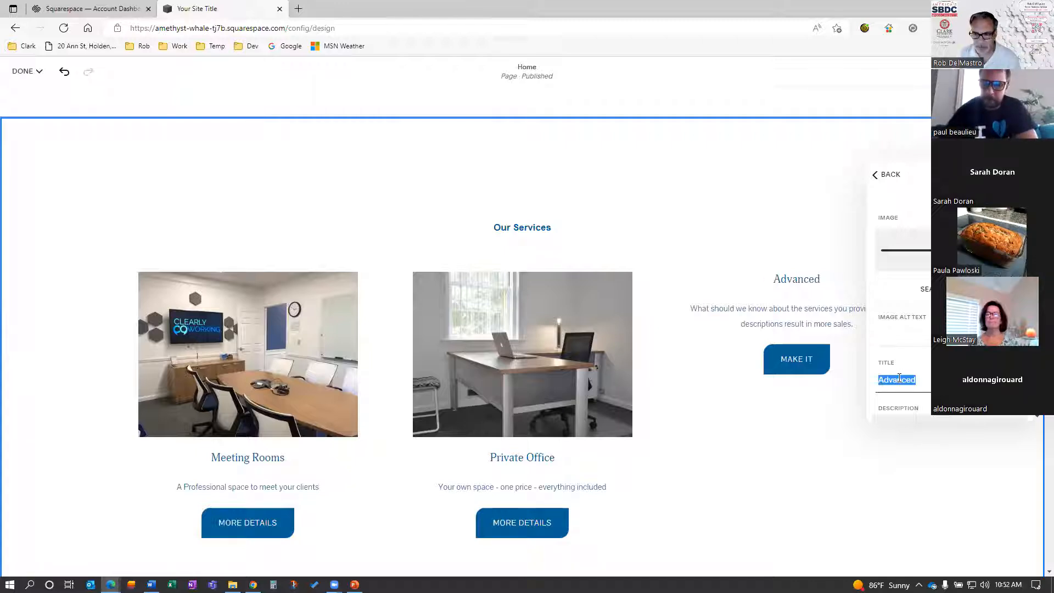
{"action": "type", "text": "Open Seating"}
Step: Set the Open Seating item's description to "Flexible space by the hour" and its button text to "More Details"
{"action": "scroll", "coordinate": [903, 384], "scroll_direction": "down", "scroll_amount": 2}
{"action": "left_click", "coordinate": [894, 341]}
{"action": "left_click_drag", "start_coordinate": [894, 339], "coordinate": [879, 320]}
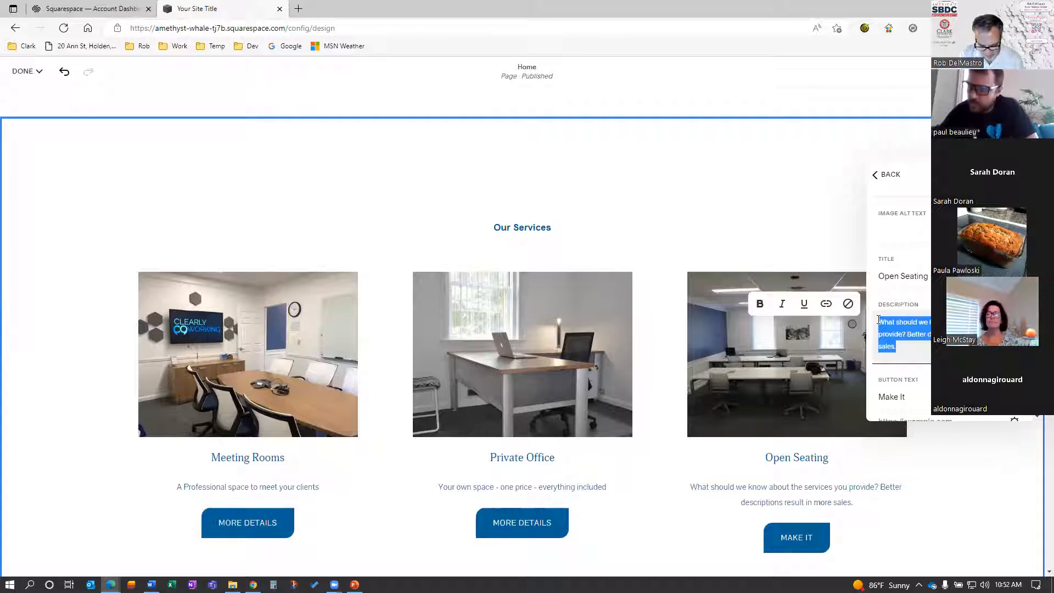
{"action": "type", "text": "Flexi"}
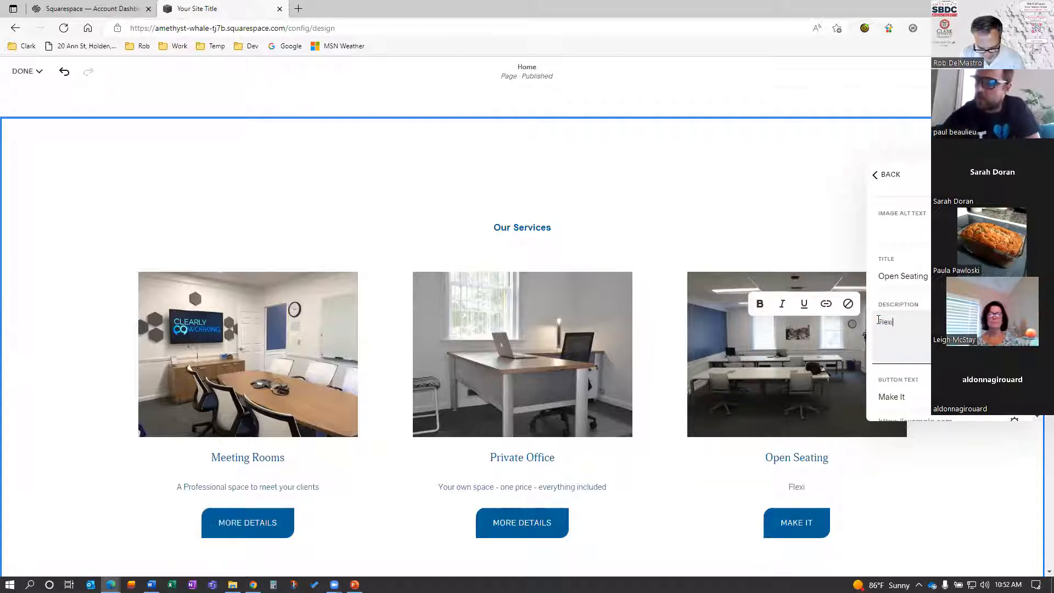
{"action": "type", "text": "ble space by the hour"}
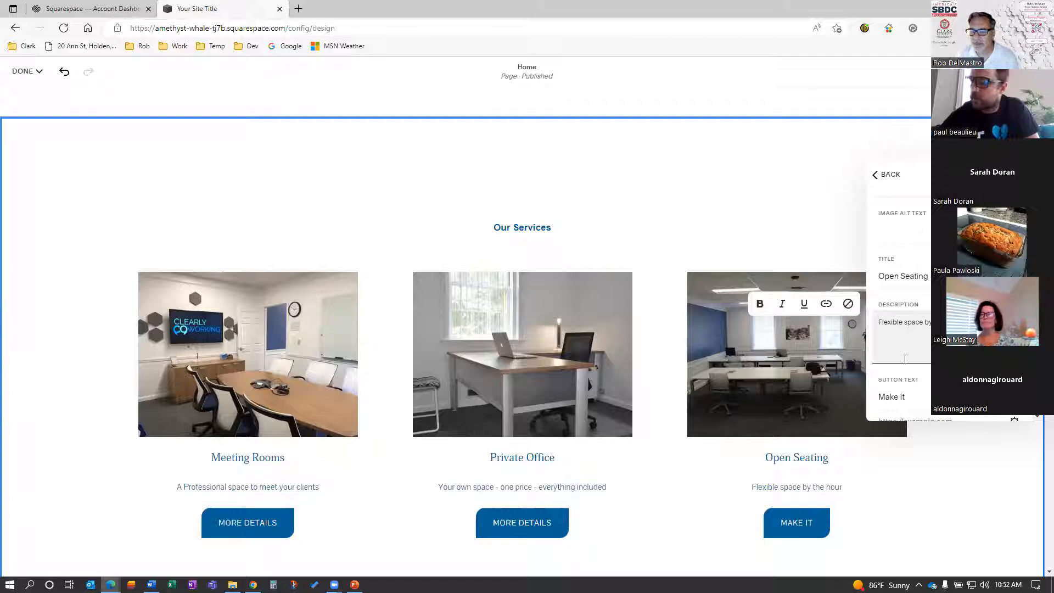
{"action": "triple_click", "coordinate": [926, 395]}
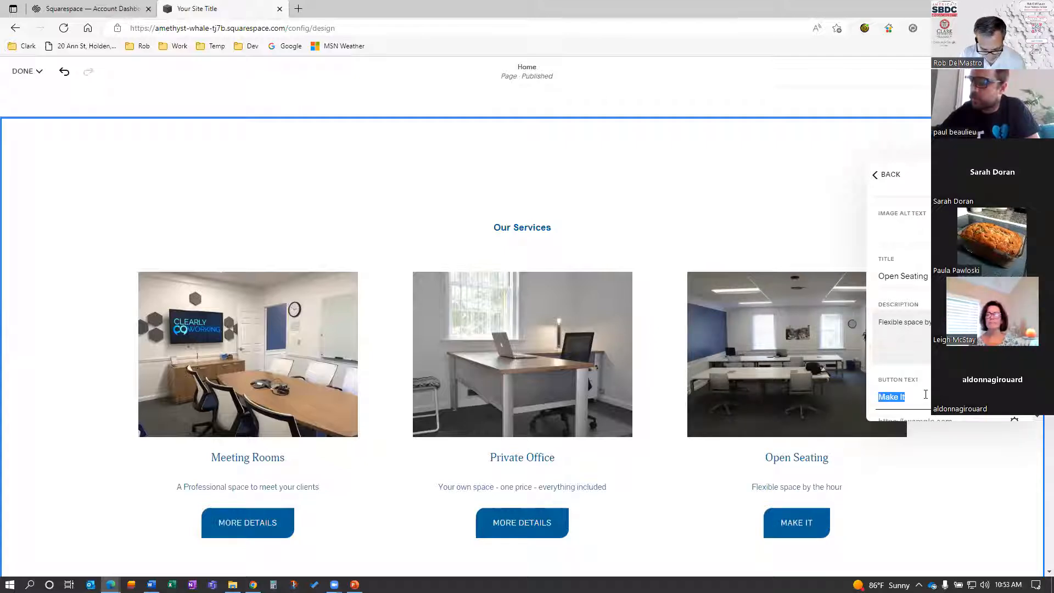
{"action": "type", "text": "More Details"}
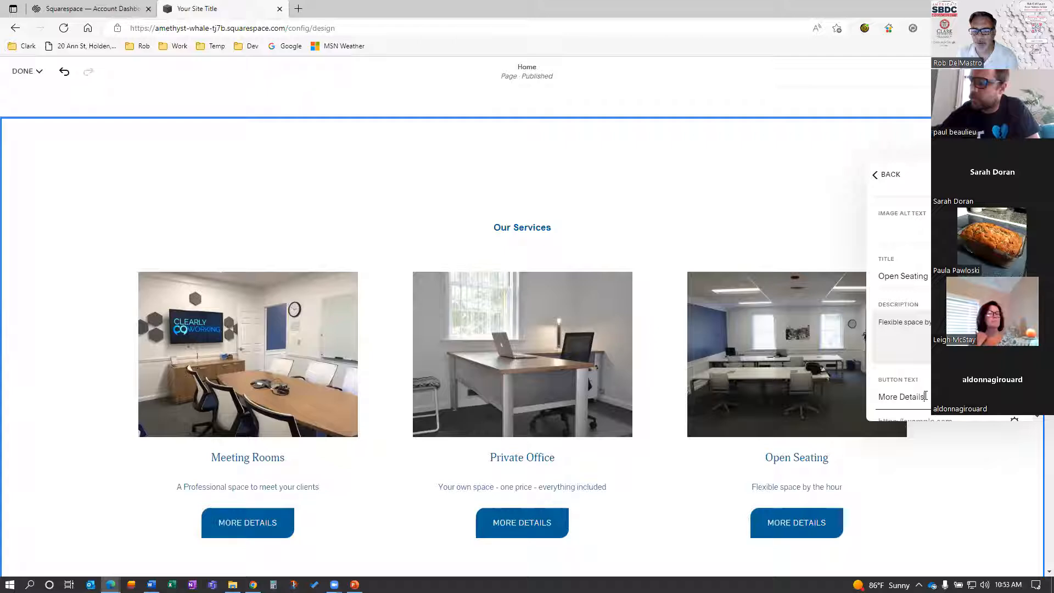
{"action": "left_click", "coordinate": [878, 175]}
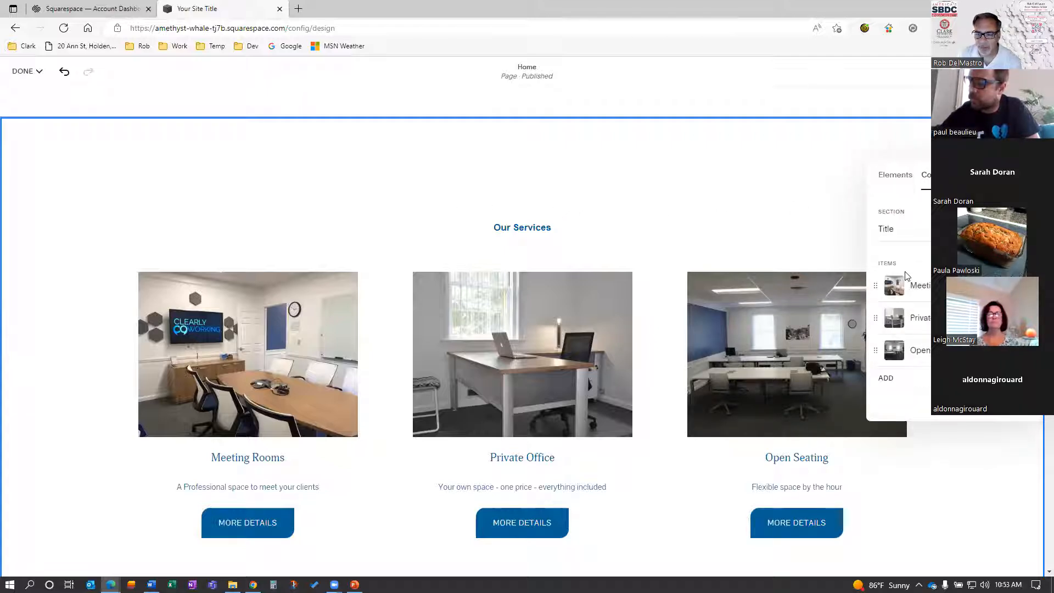
{"action": "left_click", "coordinate": [891, 229]}
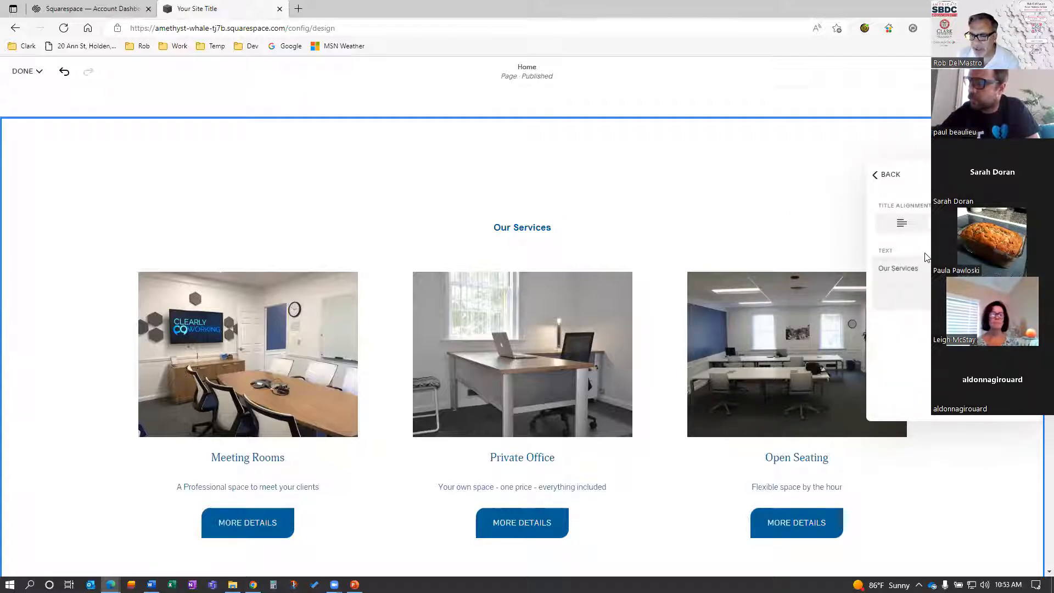
{"action": "left_click_drag", "start_coordinate": [918, 269], "coordinate": [873, 266]}
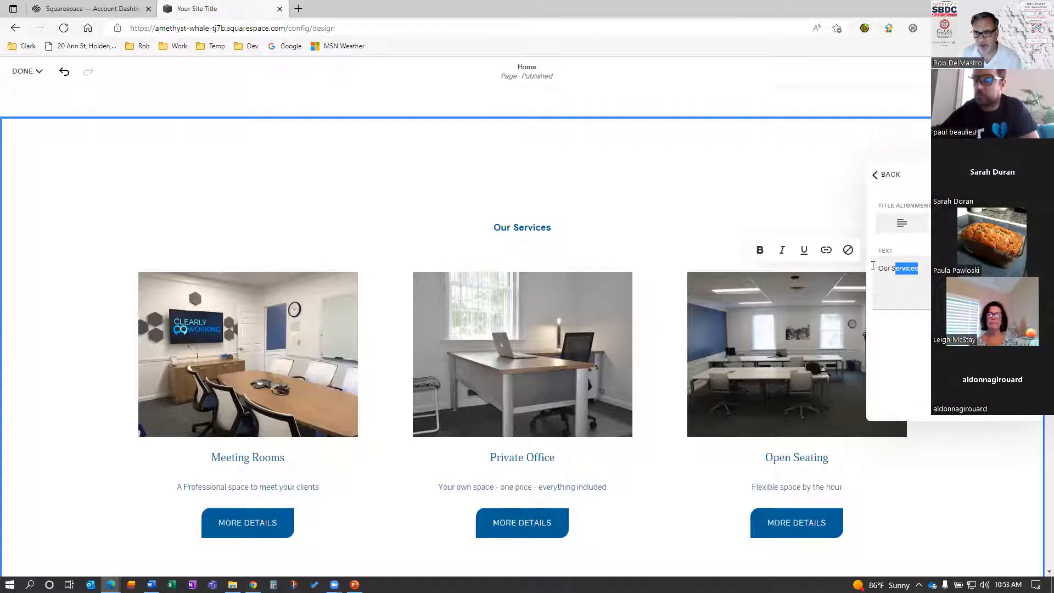
{"action": "left_click", "coordinate": [877, 174]}
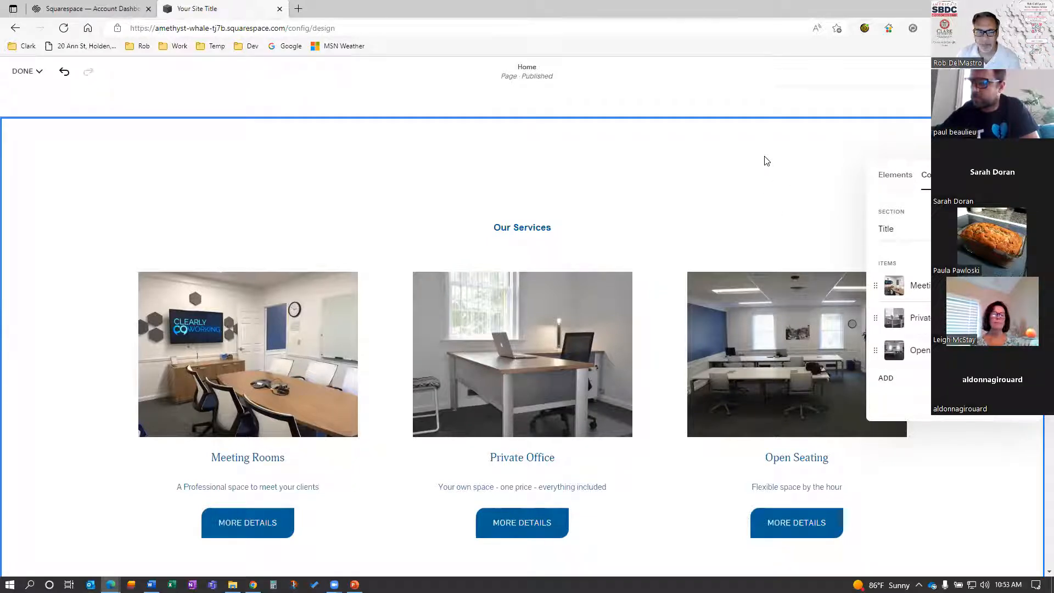
Step: Review the background and color theme options of the "Our Services" section
{"action": "left_click", "coordinate": [781, 206]}
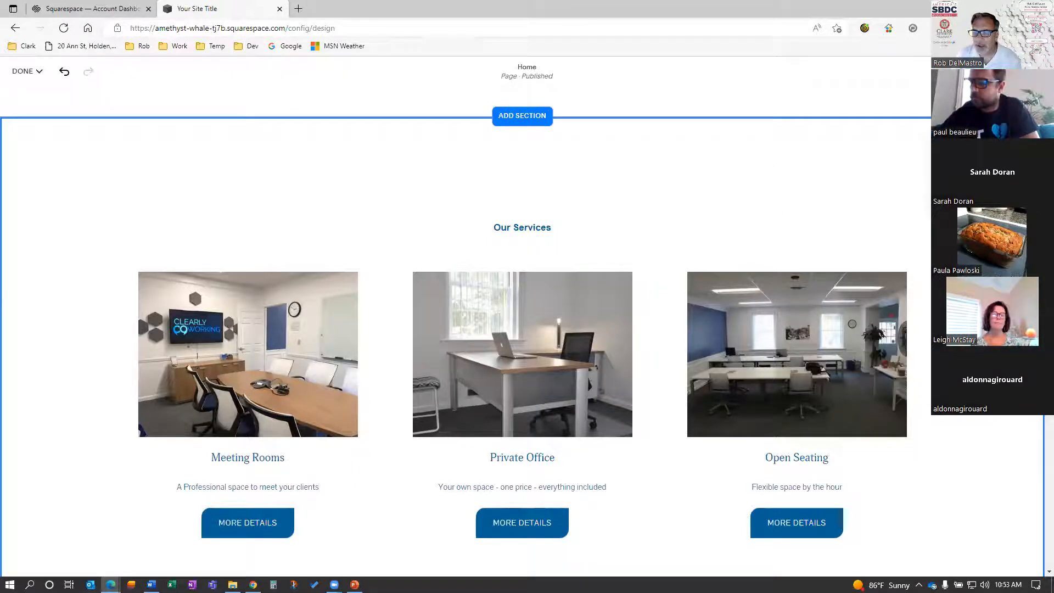
{"action": "left_click", "coordinate": [954, 137]}
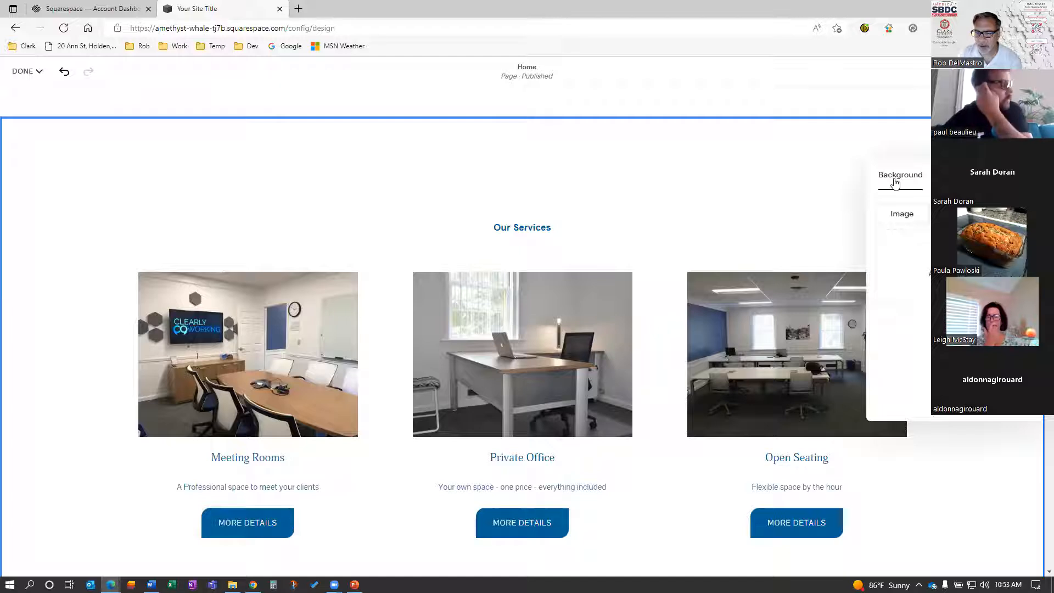
{"action": "left_click", "coordinate": [916, 179]}
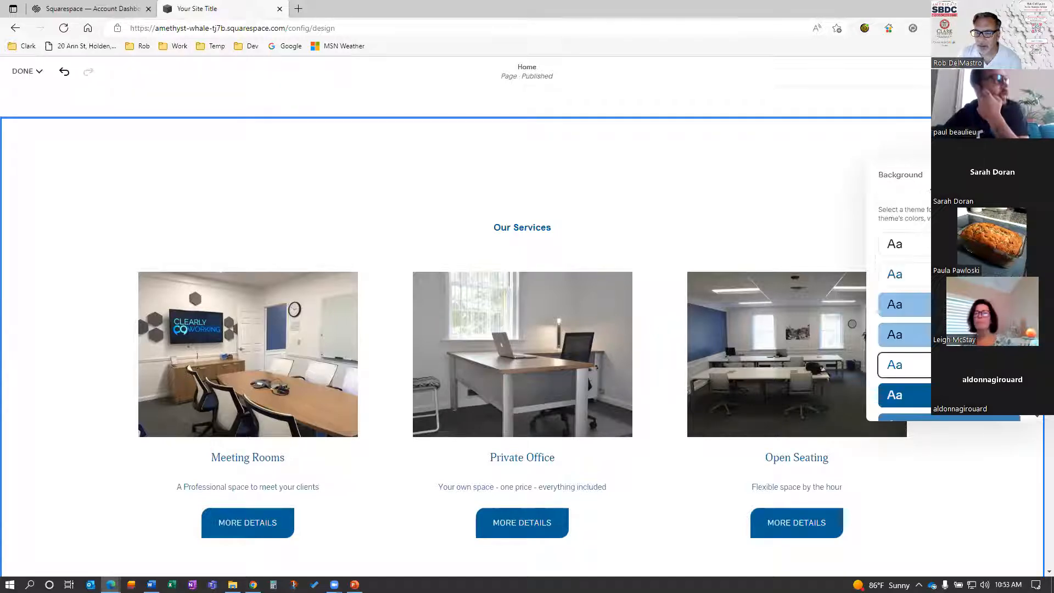
{"action": "left_click", "coordinate": [916, 179]}
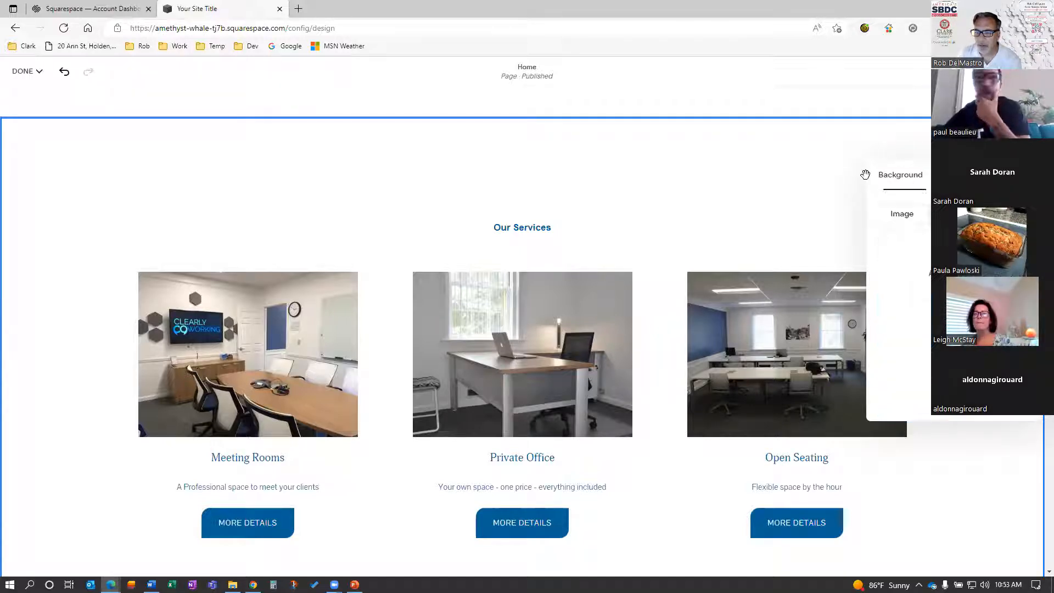
{"action": "left_click", "coordinate": [798, 196]}
{"action": "left_click", "coordinate": [958, 138]}
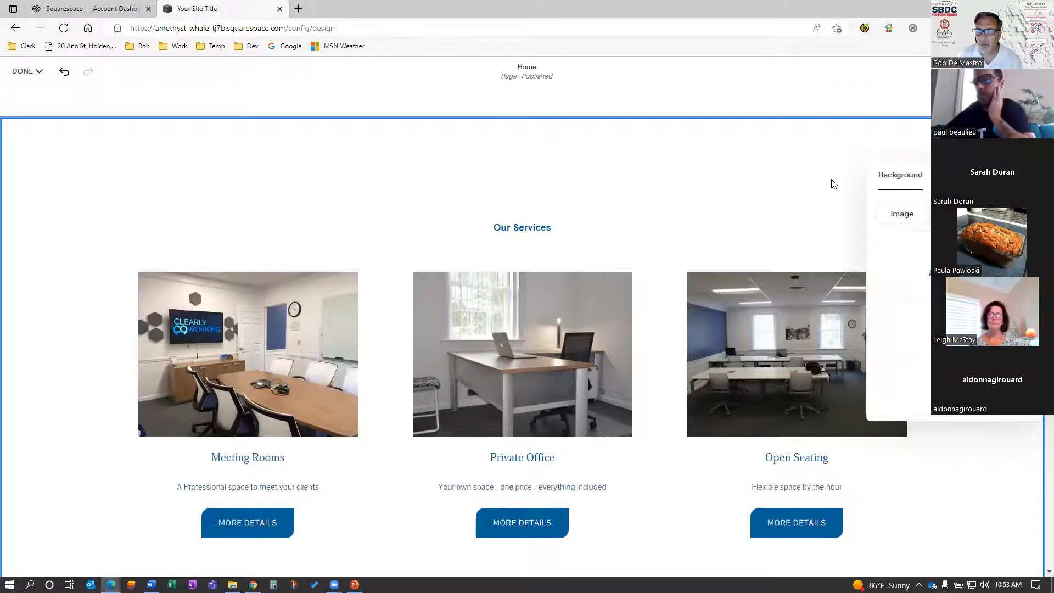
{"action": "left_click", "coordinate": [837, 186]}
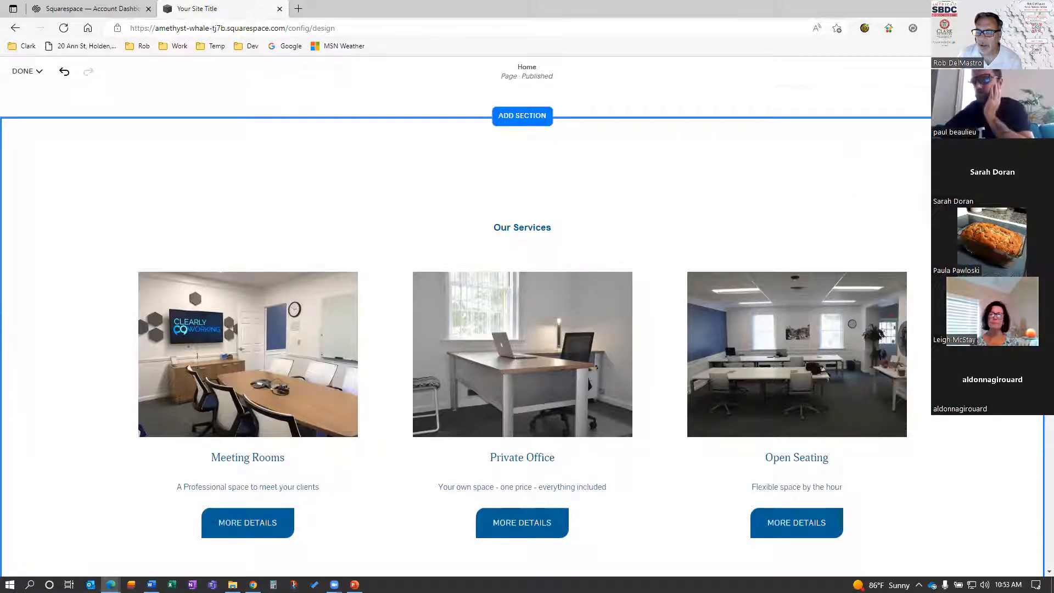
Step: Set the text size of the "Our Services" items to M in the section's design style settings
{"action": "left_click", "coordinate": [975, 138]}
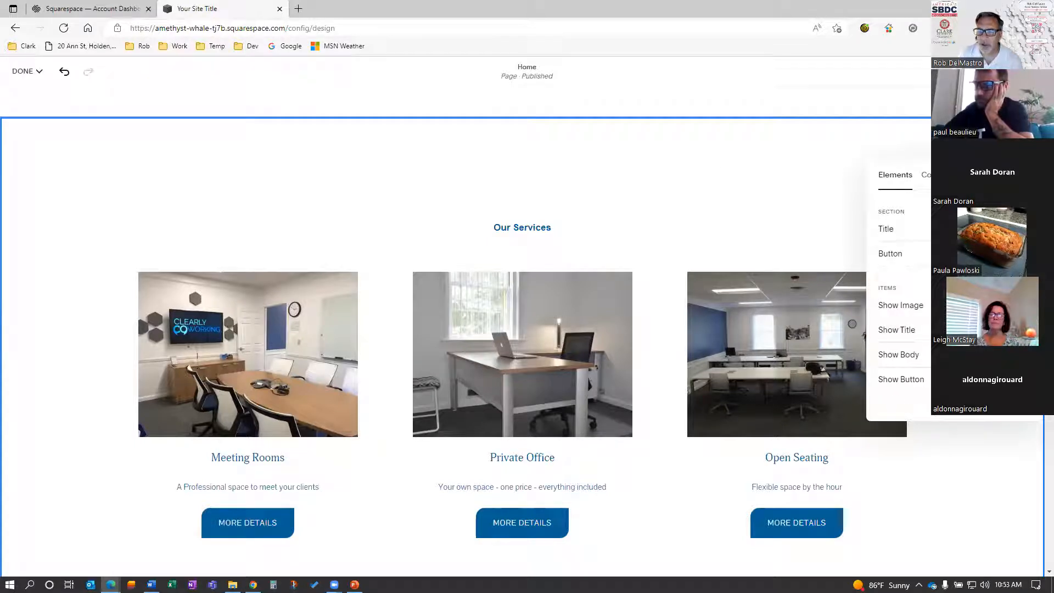
{"action": "left_click", "coordinate": [972, 175]}
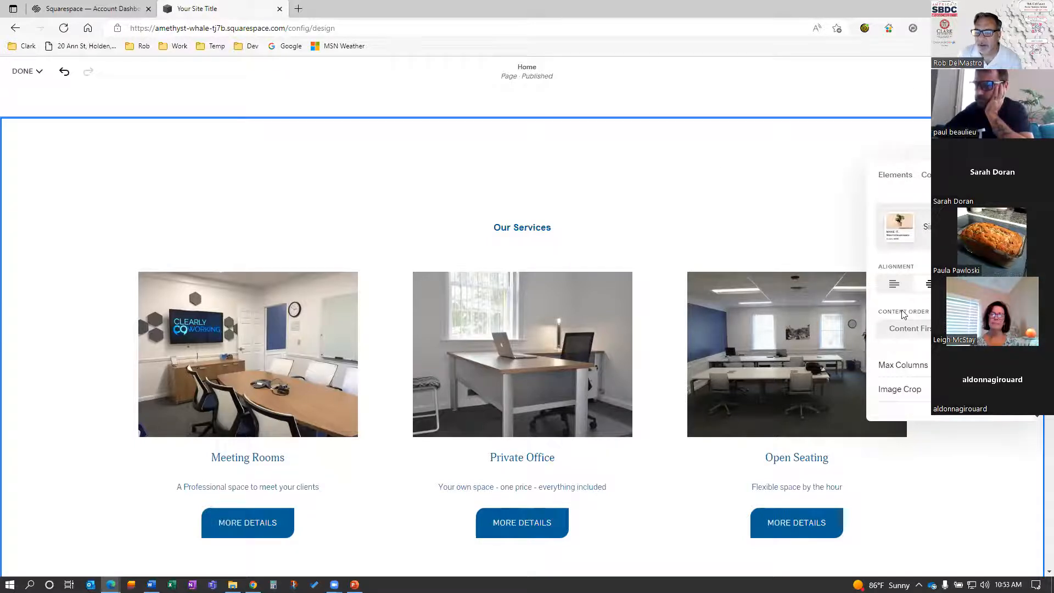
{"action": "scroll", "coordinate": [916, 367], "scroll_direction": "down", "scroll_amount": 1}
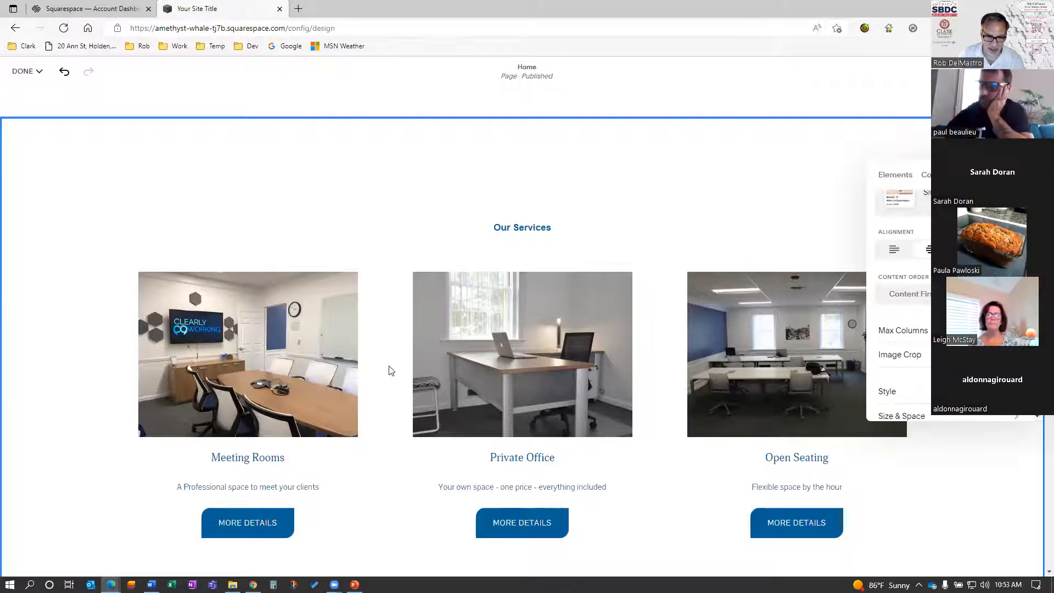
{"action": "scroll", "coordinate": [921, 373], "scroll_direction": "down", "scroll_amount": 1}
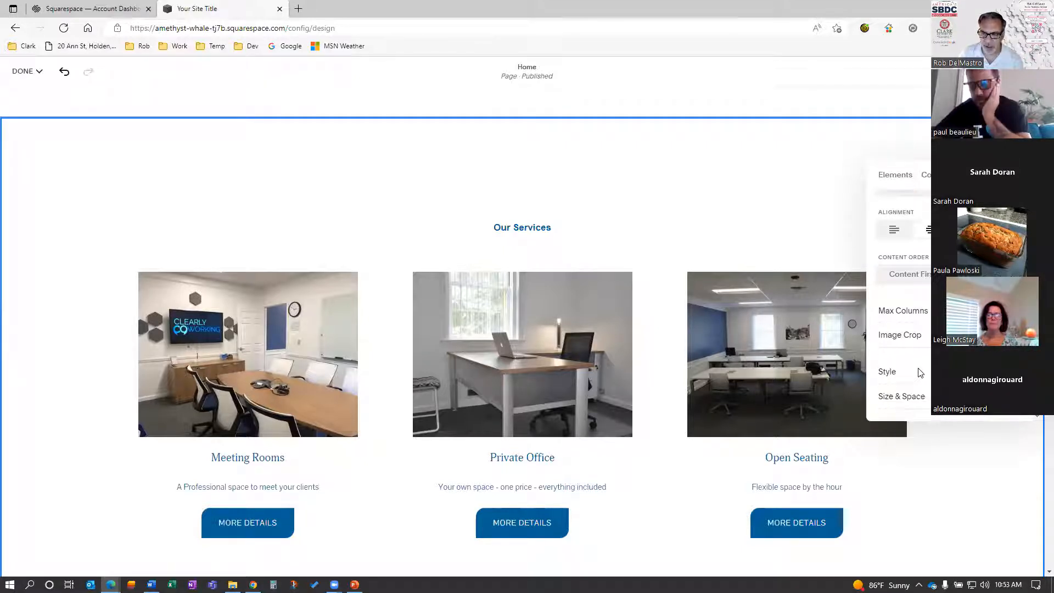
{"action": "left_click", "coordinate": [889, 373]}
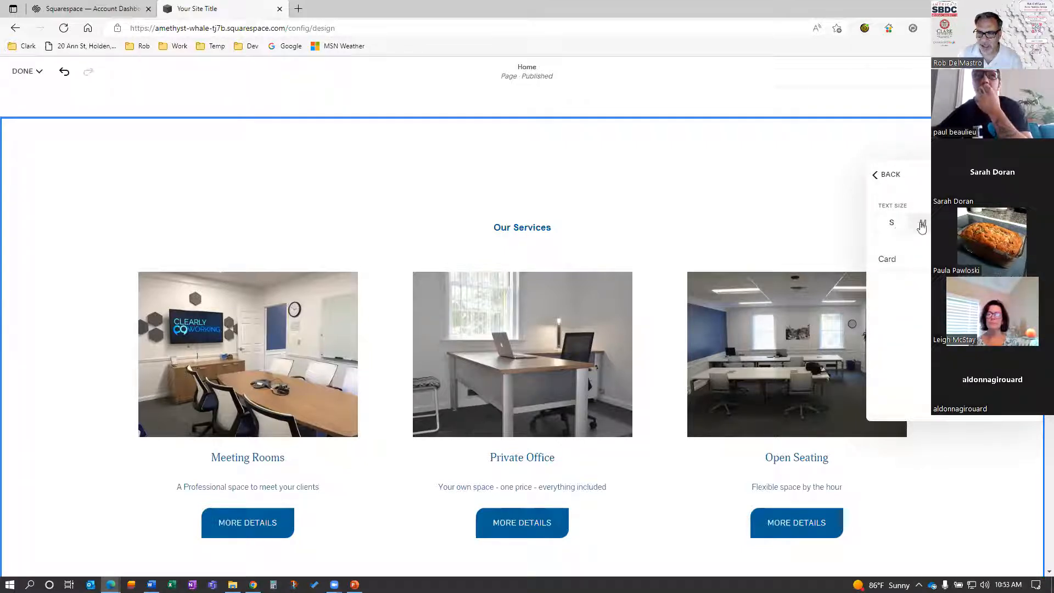
{"action": "left_click", "coordinate": [924, 223]}
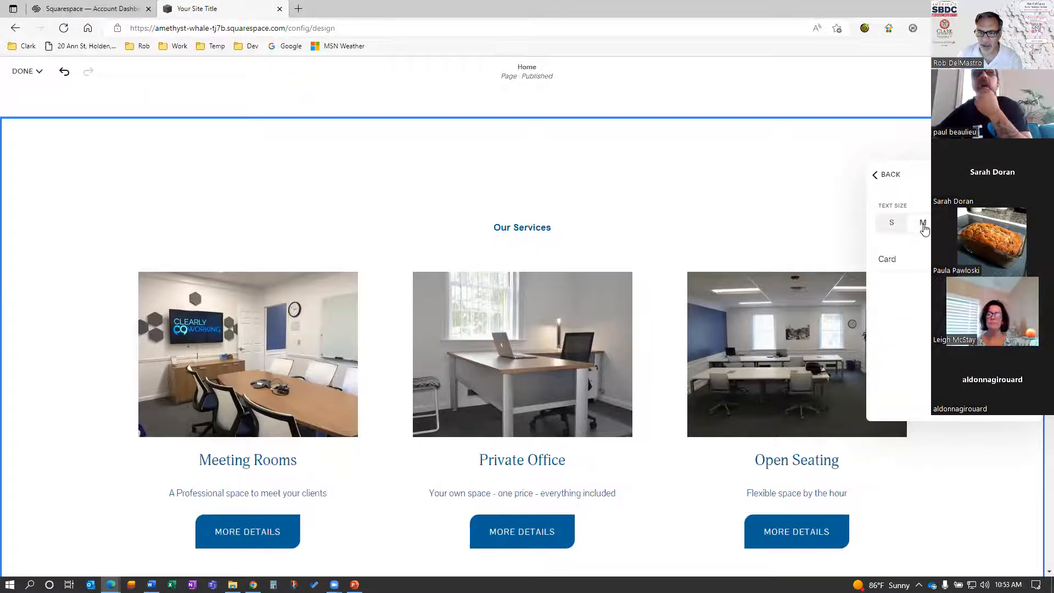
{"action": "left_click", "coordinate": [884, 176]}
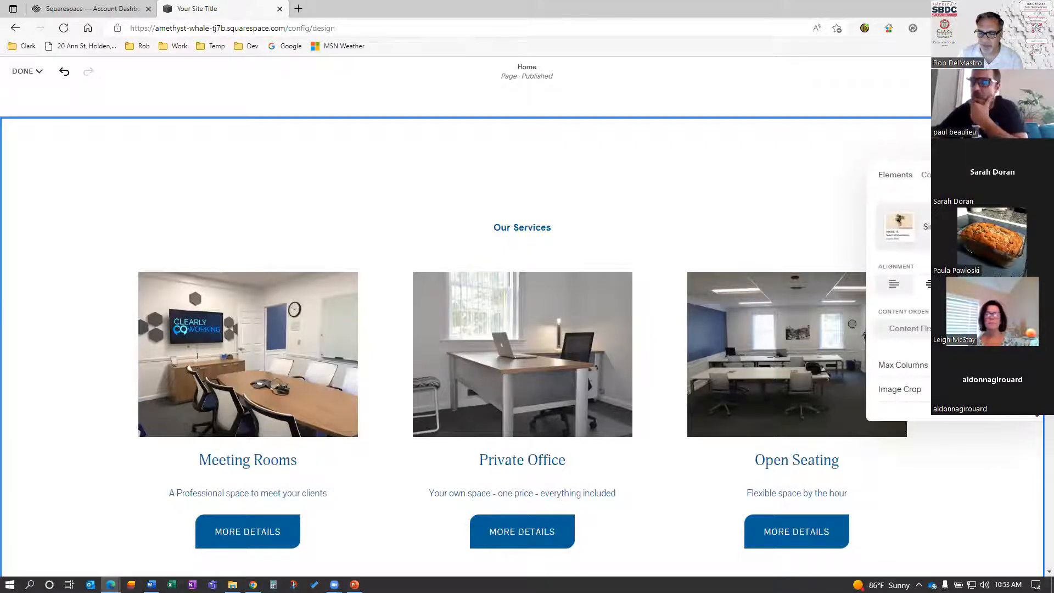
Step: Try media width S for the "Our Services" item images, restore the wider setting and close the section's design settings
{"action": "scroll", "coordinate": [901, 302], "scroll_direction": "down", "scroll_amount": 1}
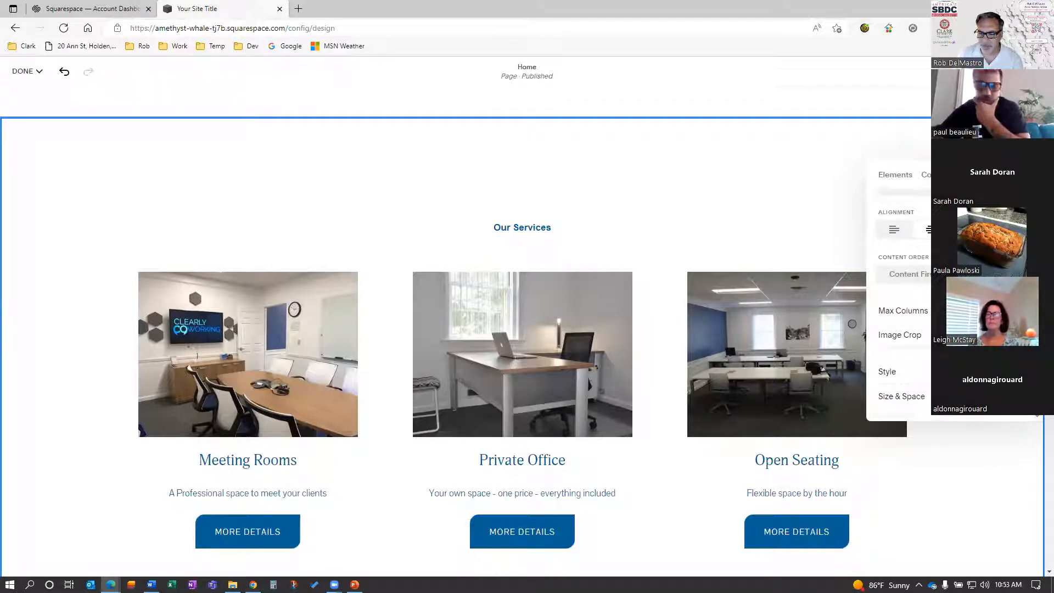
{"action": "left_click", "coordinate": [896, 397]}
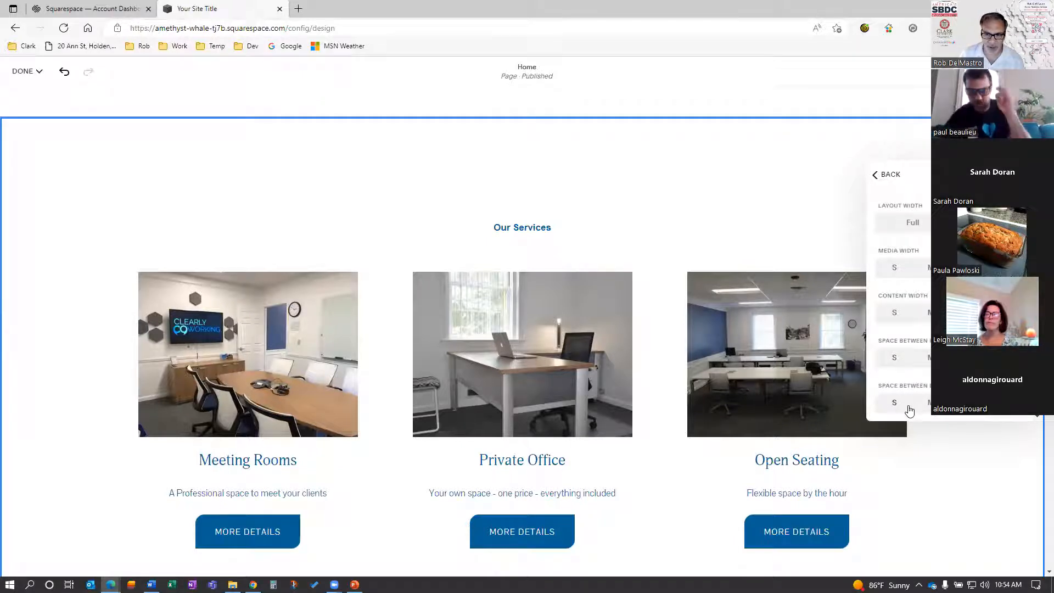
{"action": "left_click", "coordinate": [895, 270]}
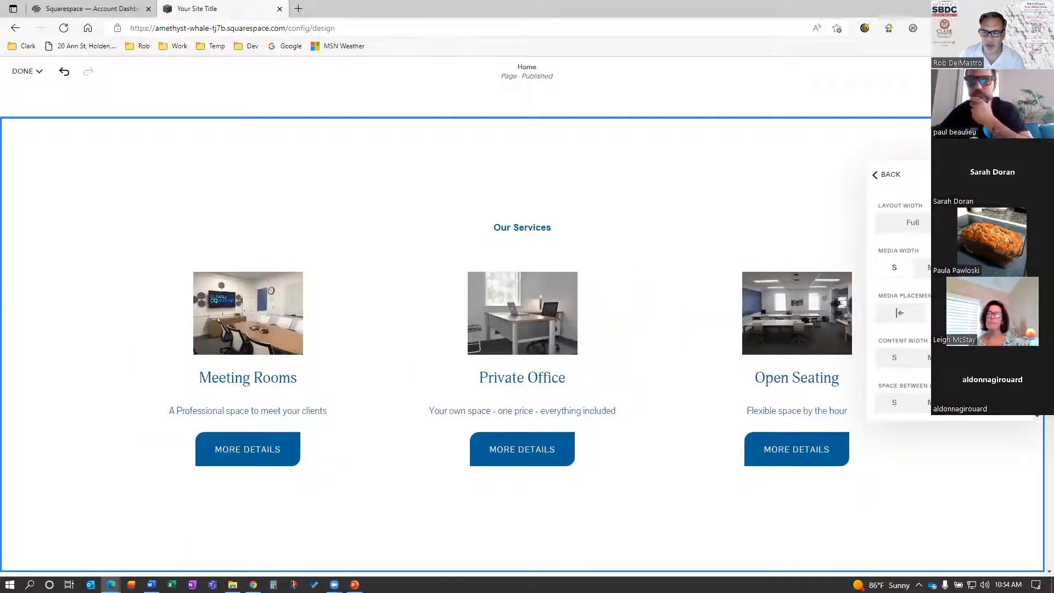
{"action": "left_click", "coordinate": [969, 268]}
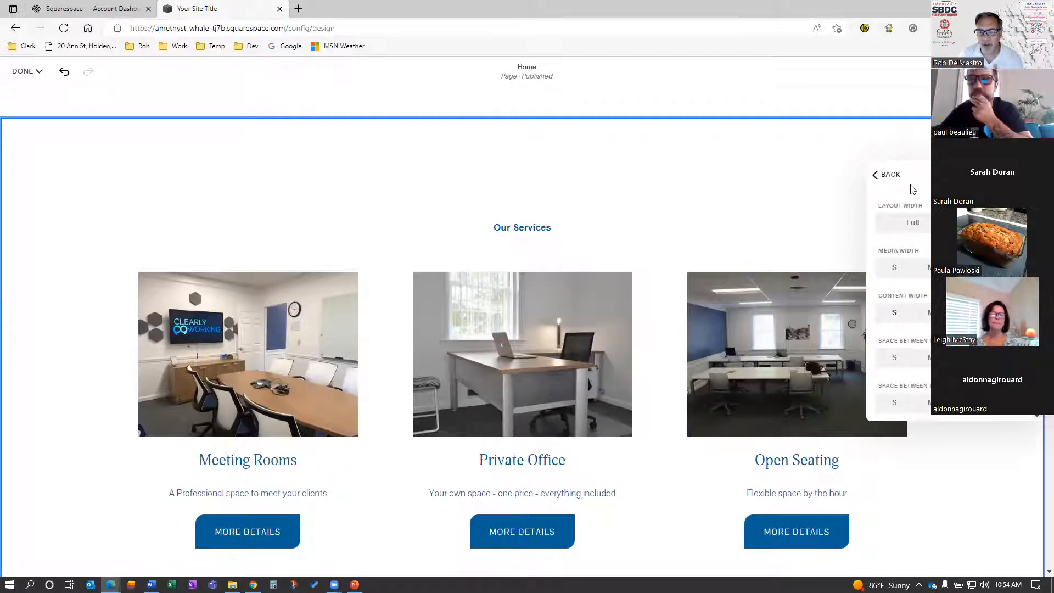
{"action": "left_click", "coordinate": [631, 229]}
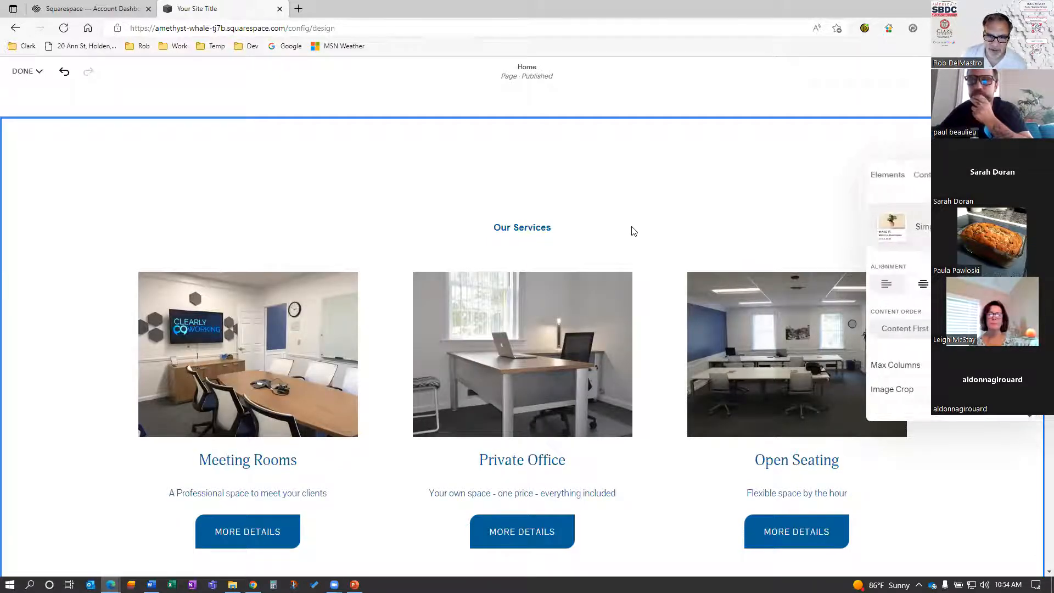
{"action": "left_click", "coordinate": [688, 225]}
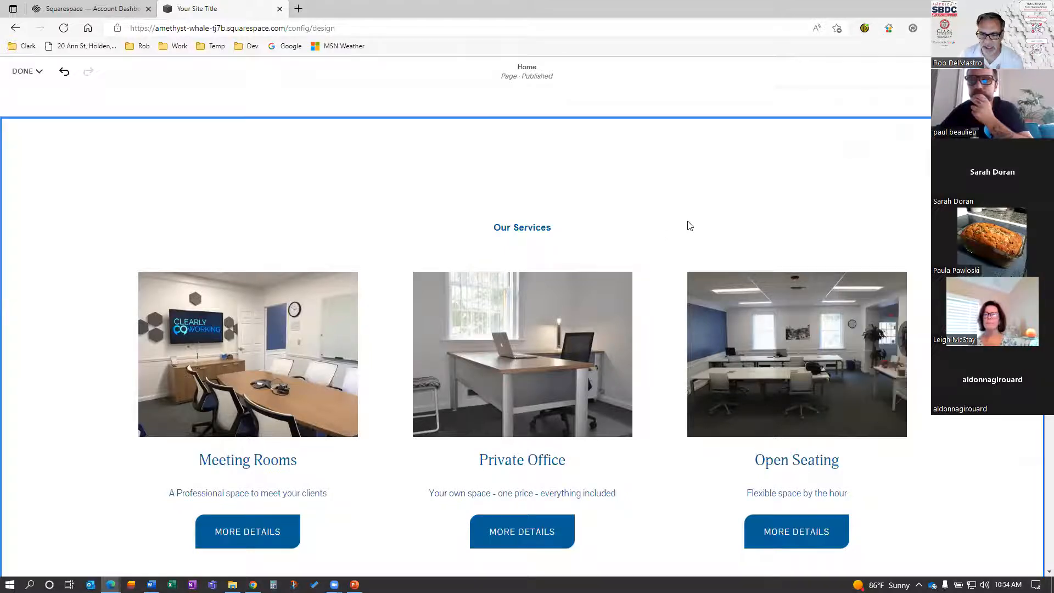
Step: Remove the "Providing you with a safe space to relax" section from the Home page
{"action": "scroll", "coordinate": [664, 379], "scroll_direction": "down", "scroll_amount": 2}
{"action": "scroll", "coordinate": [623, 393], "scroll_direction": "down", "scroll_amount": 9}
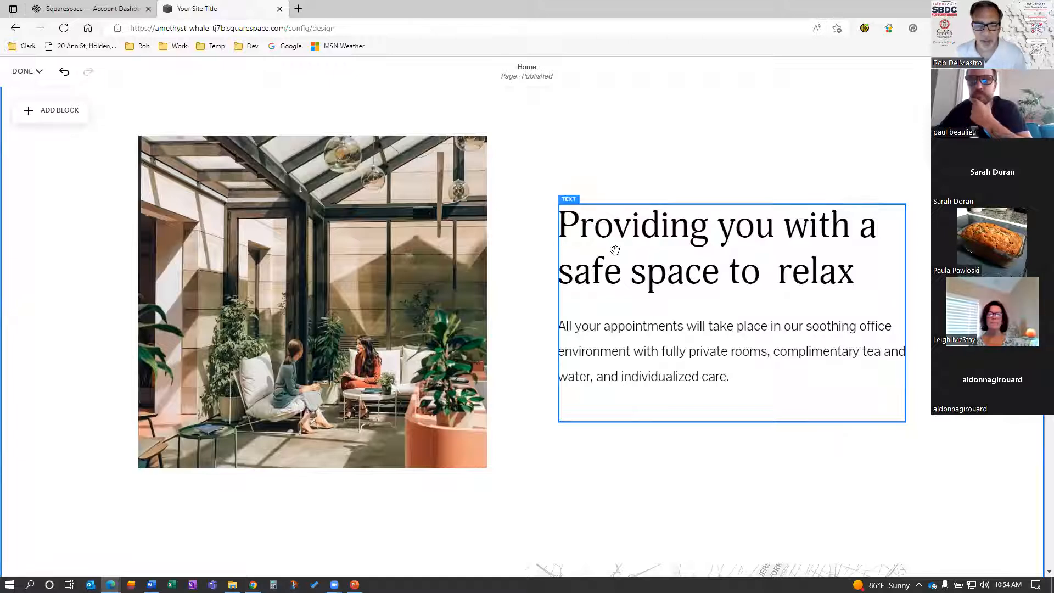
{"action": "scroll", "coordinate": [533, 238], "scroll_direction": "up", "scroll_amount": 3}
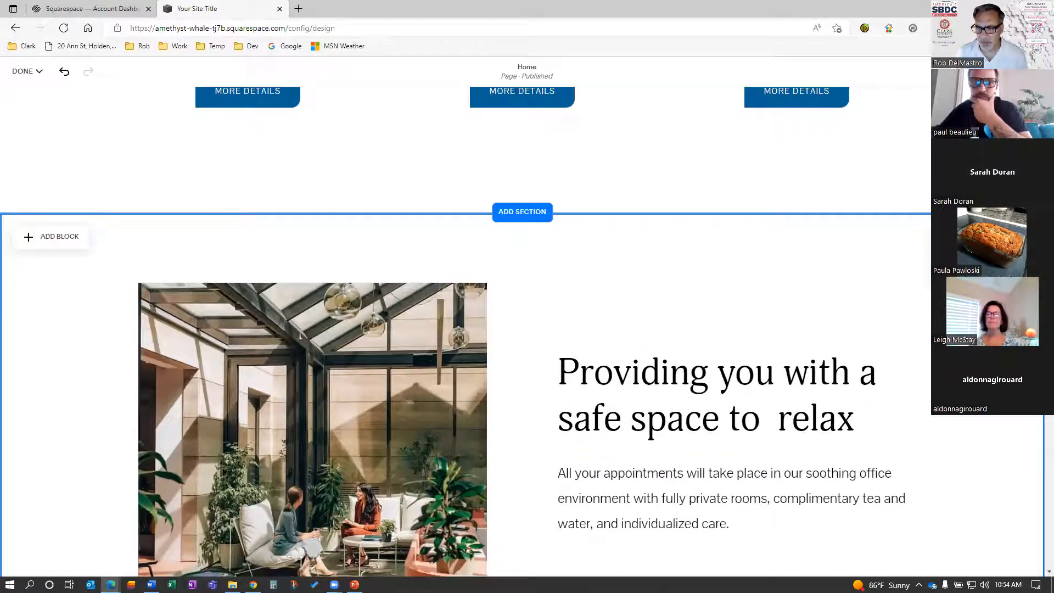
{"action": "left_click", "coordinate": [1016, 264]}
{"action": "left_click", "coordinate": [590, 344]}
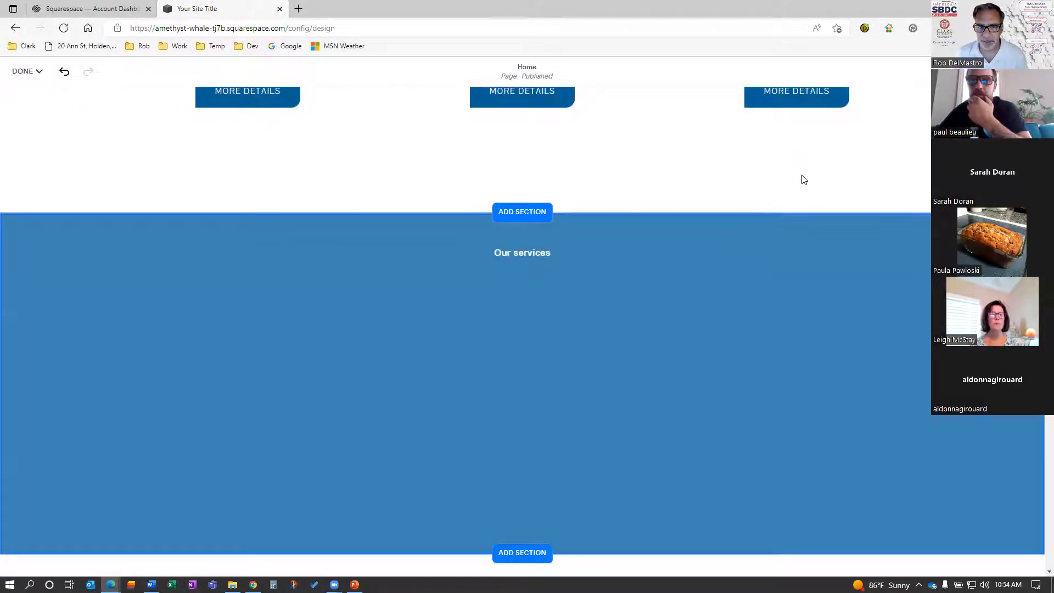
Step: Remove the "Our services" section from the Home page and confirm the removal
{"action": "scroll", "coordinate": [803, 179], "scroll_direction": "up", "scroll_amount": 5}
{"action": "scroll", "coordinate": [882, 334], "scroll_direction": "down", "scroll_amount": 2}
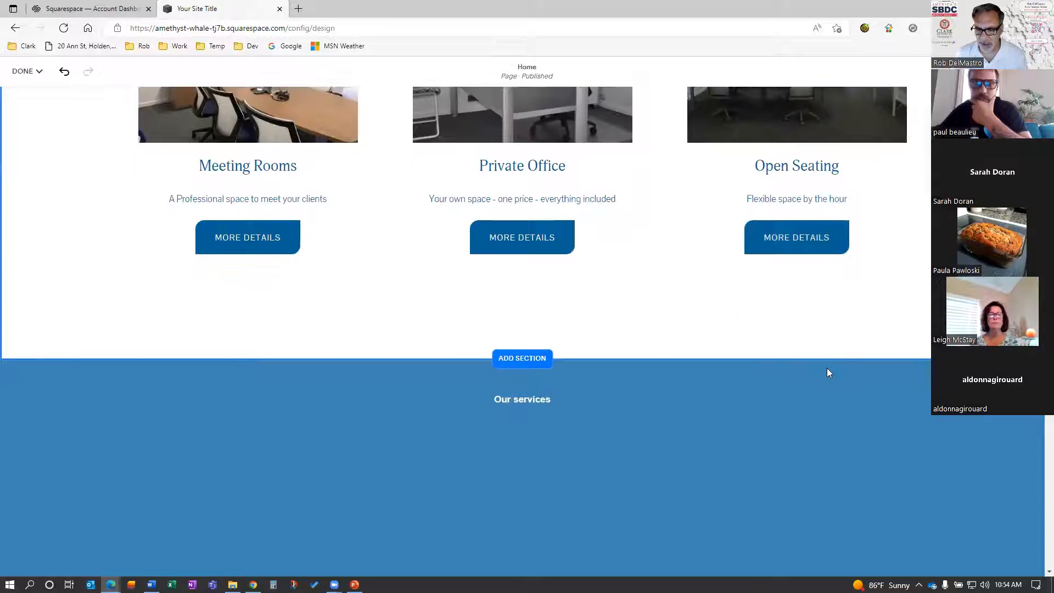
{"action": "scroll", "coordinate": [826, 372], "scroll_direction": "down", "scroll_amount": 1}
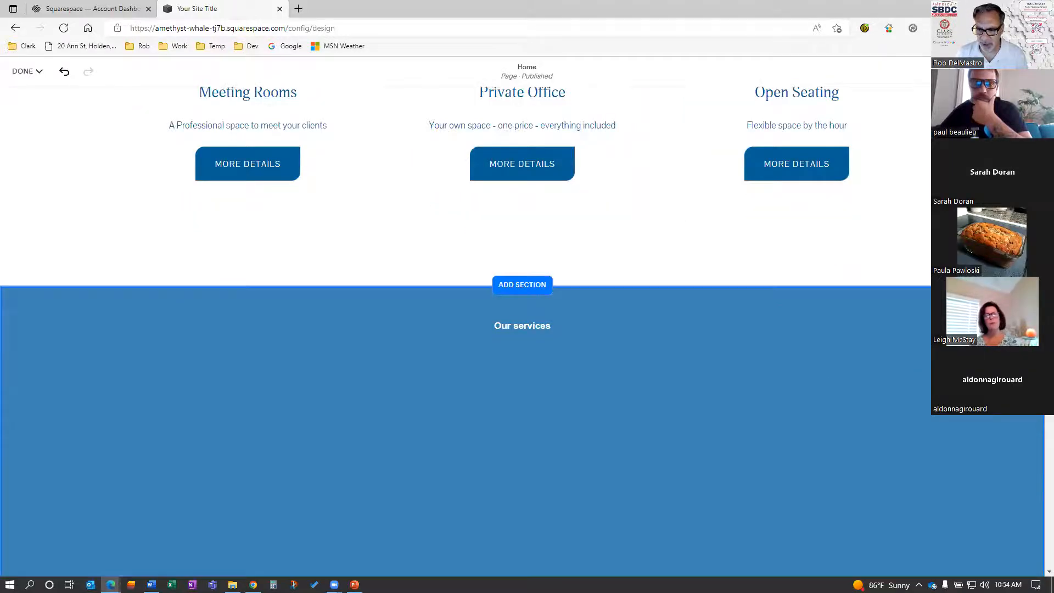
{"action": "left_click", "coordinate": [1023, 310]}
{"action": "left_click", "coordinate": [600, 344]}
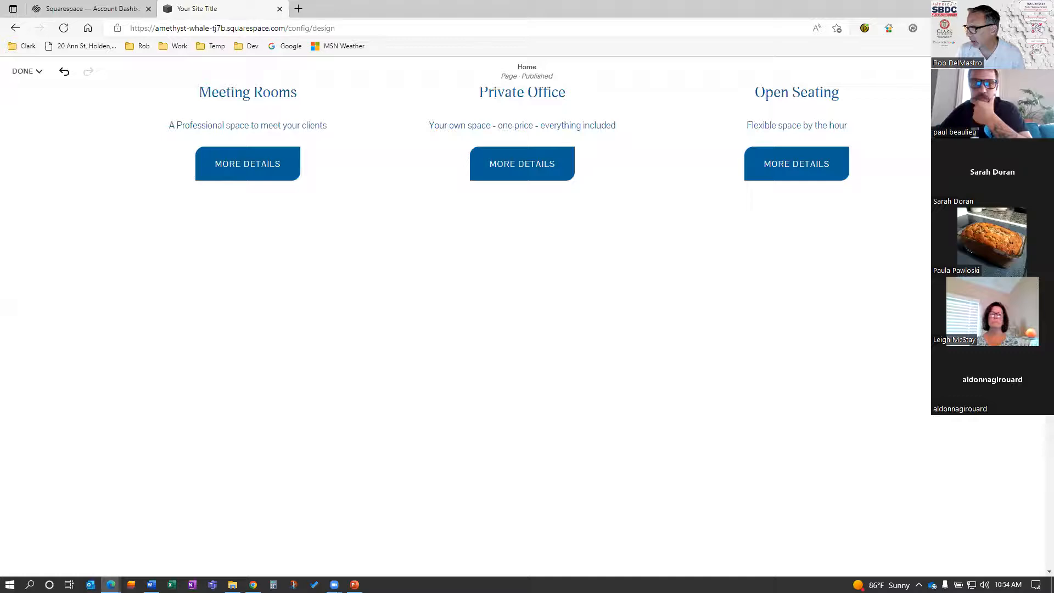
Step: Remove the "Meet our team" section from the Home page and confirm the removal
{"action": "key", "text": "alt+Tab"}
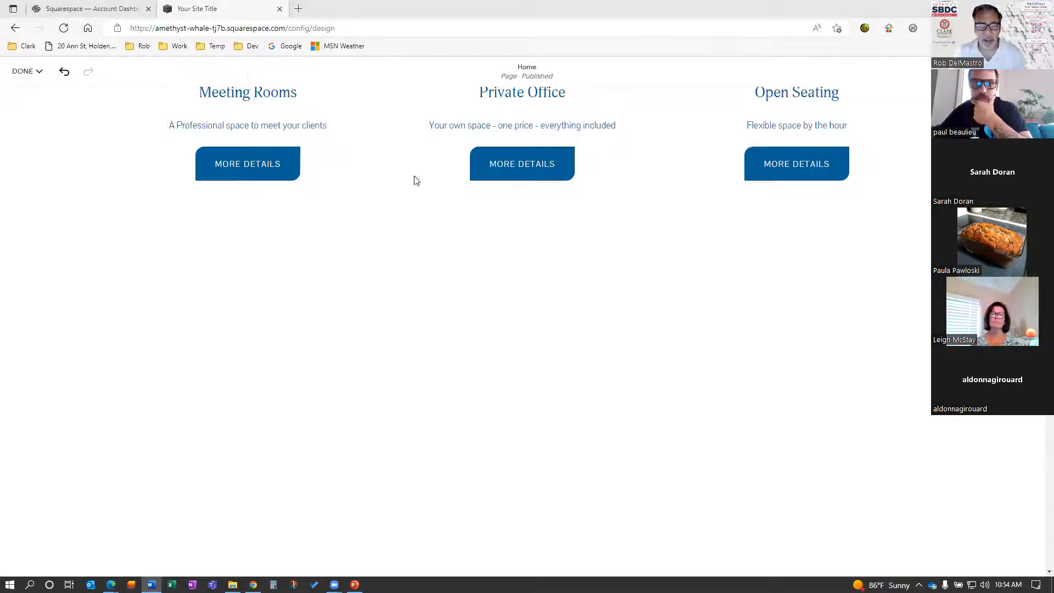
{"action": "scroll", "coordinate": [533, 387], "scroll_direction": "down", "scroll_amount": 1}
{"action": "scroll", "coordinate": [531, 383], "scroll_direction": "down", "scroll_amount": 5}
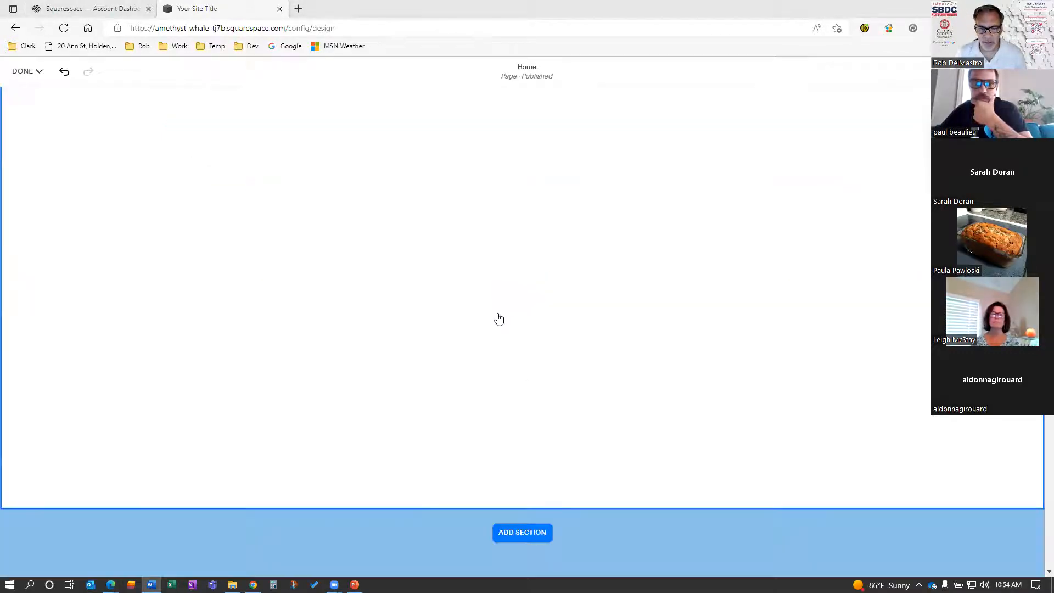
{"action": "scroll", "coordinate": [499, 231], "scroll_direction": "down", "scroll_amount": 5}
{"action": "scroll", "coordinate": [522, 329], "scroll_direction": "up", "scroll_amount": 1}
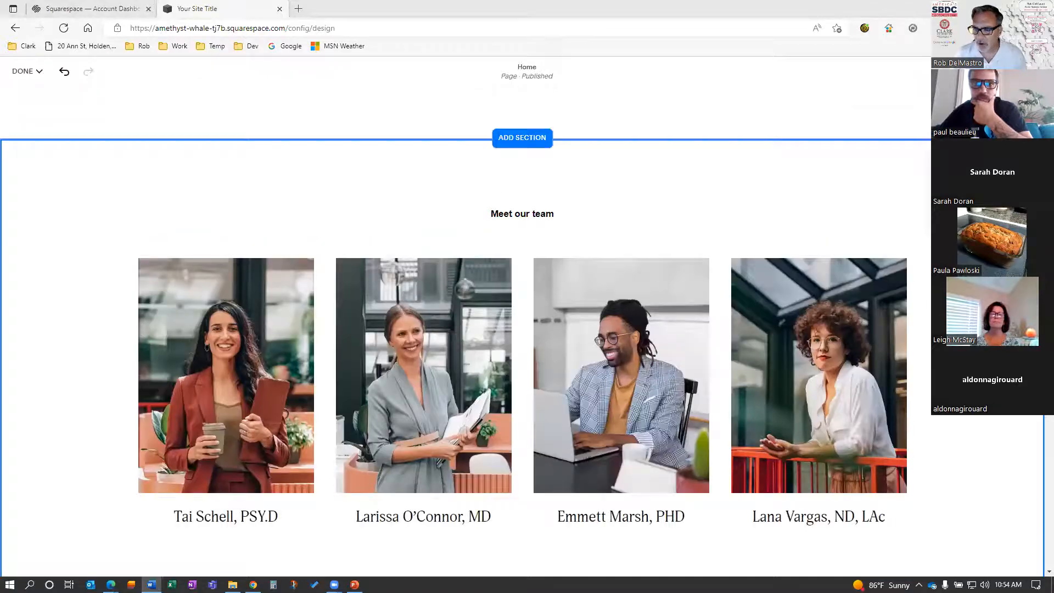
{"action": "key", "text": "Delete"}
{"action": "left_click", "coordinate": [586, 344]}
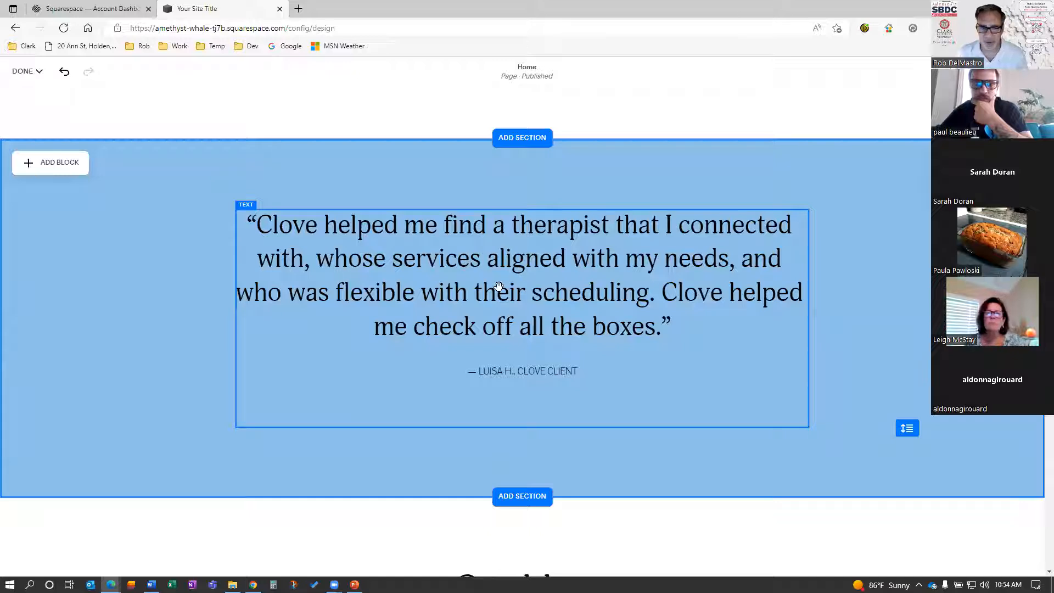
Step: Replace the whole Clove client testimonial with the copied Clearly Coworking "5 Star Google Review" text, pasted as plain text
{"action": "left_click", "coordinate": [657, 339]}
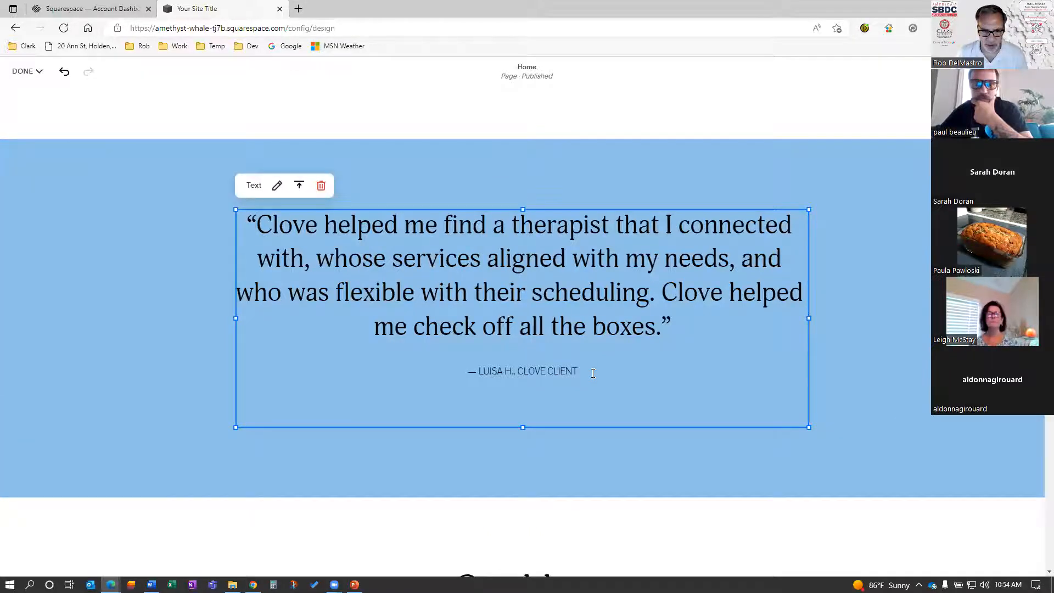
{"action": "left_click", "coordinate": [593, 374]}
{"action": "key", "text": "ctrl+a"}
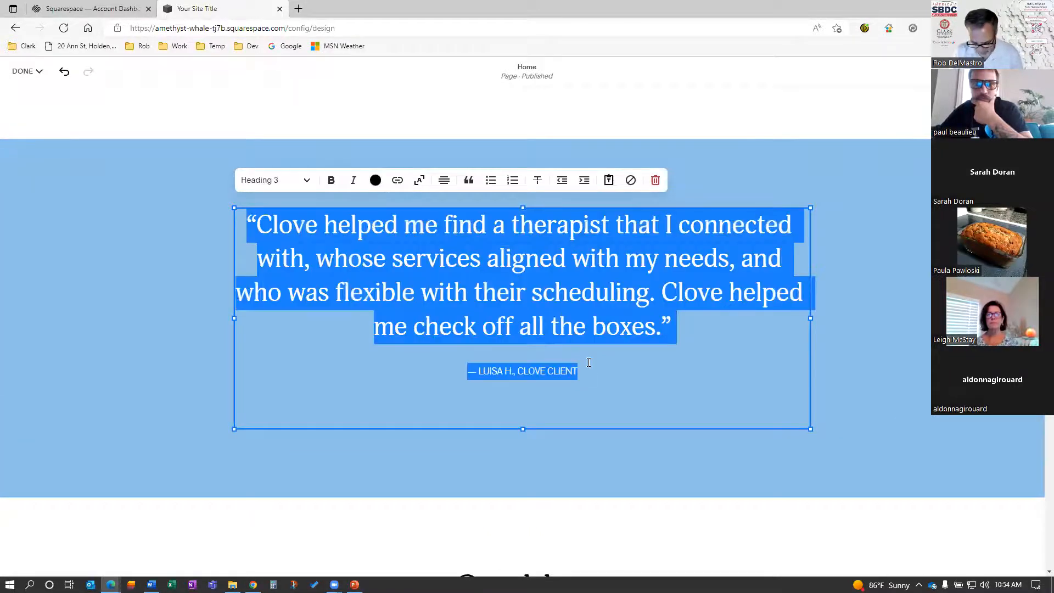
{"action": "key", "text": "BackSpace"}
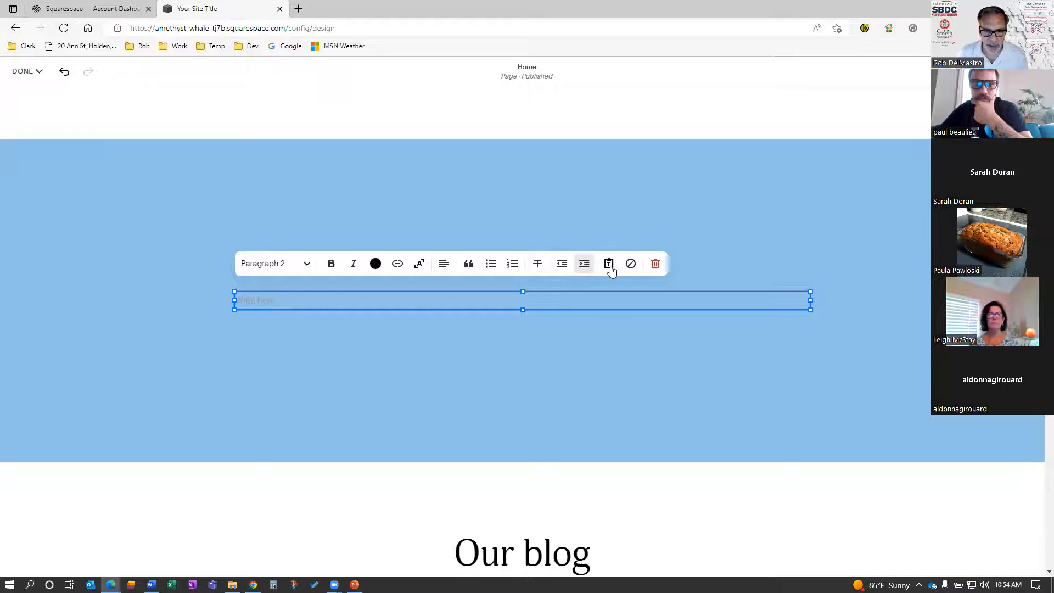
{"action": "left_click", "coordinate": [609, 265]}
{"action": "type", "text": "\"I give Clearly Coworking the highest rating available. I am a real estate professional who is very careful about where I choose to meet clients and industry players. The Clearly Coworking facilities meets my needs and exceeds my expectations. Great office space- that provides a clean, attractive, and professional environment conducive to productivity and success! Come on over!!!\" — 5 Star Google Review"}
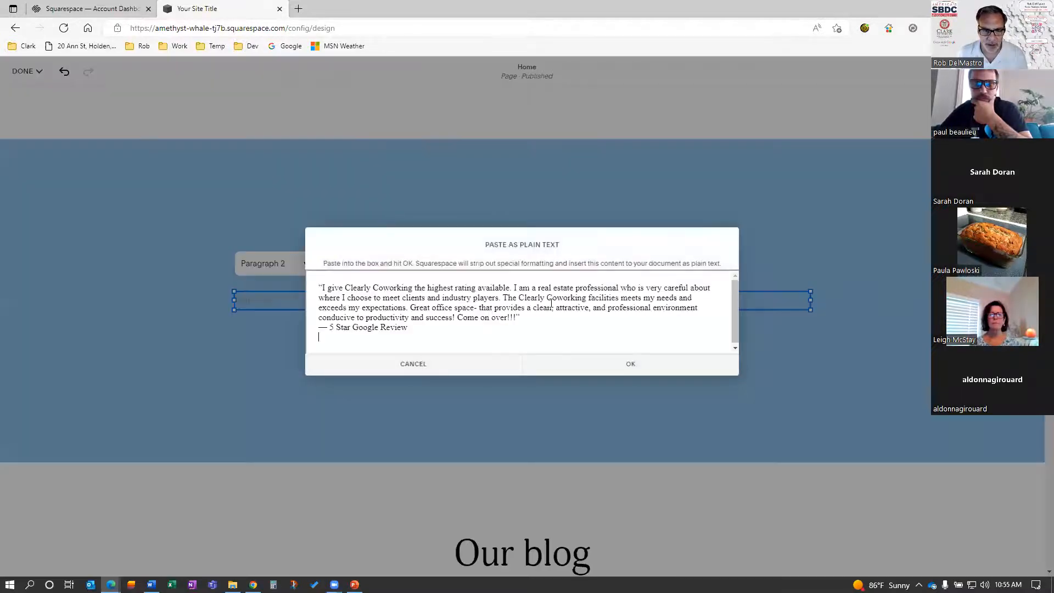
{"action": "left_click", "coordinate": [630, 365]}
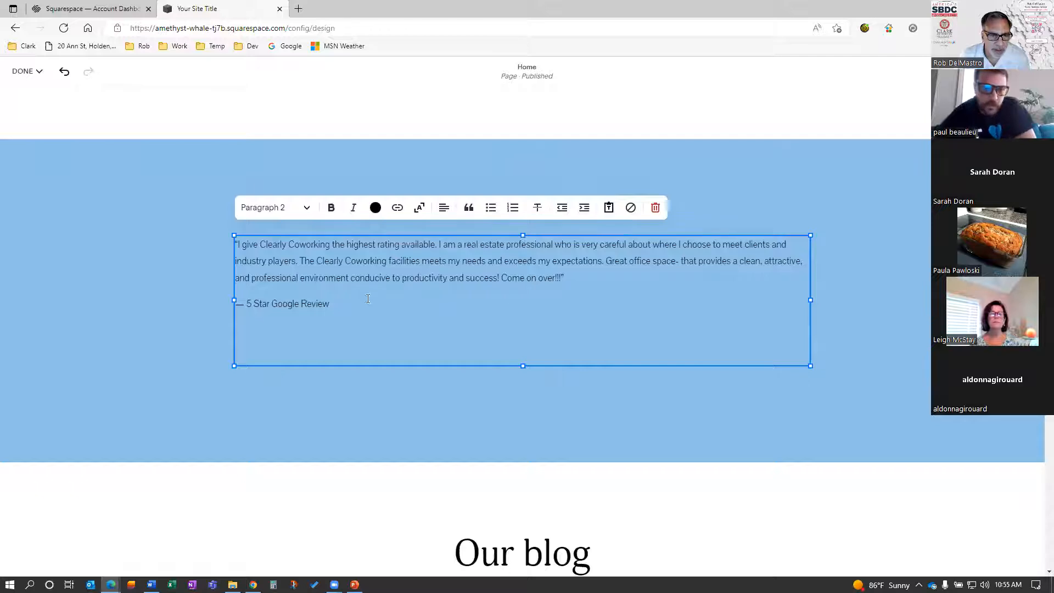
Step: Format the pasted review quote, without its attribution line, as Heading 3 and center it
{"action": "left_click_drag", "start_coordinate": [575, 281], "coordinate": [231, 242]}
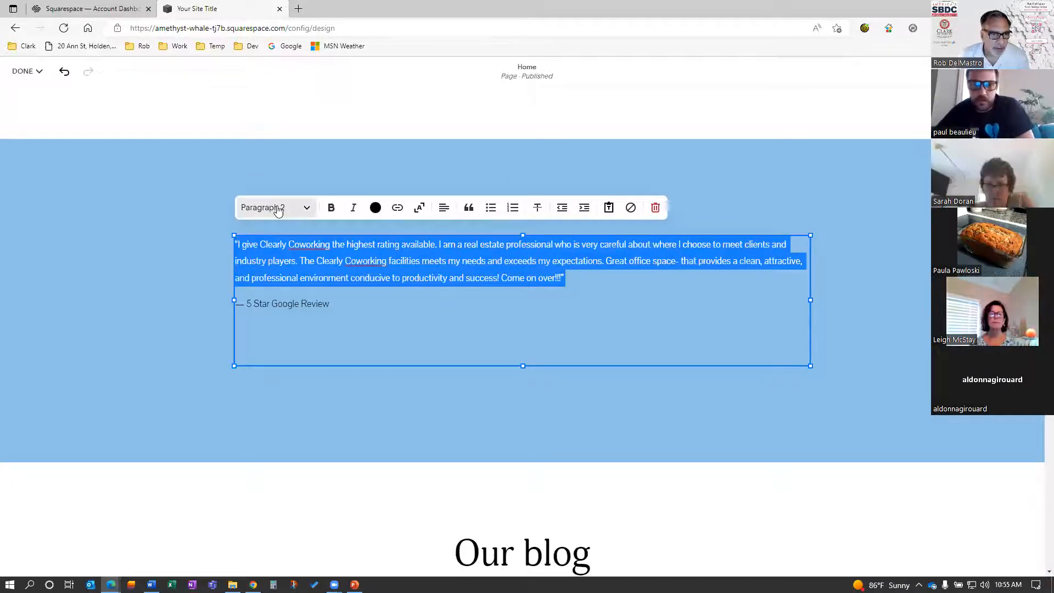
{"action": "left_click", "coordinate": [275, 208]}
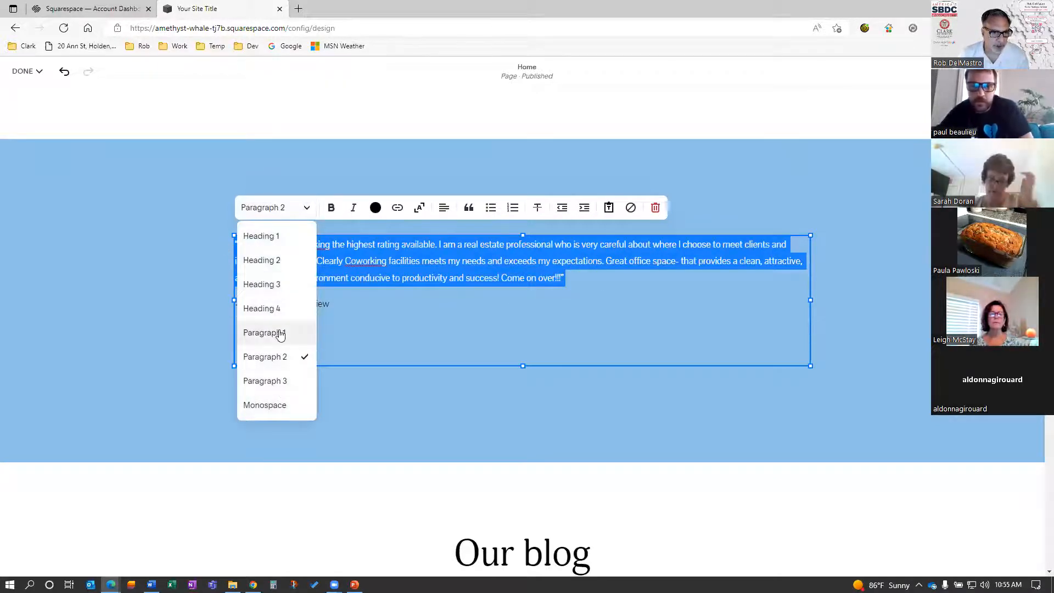
{"action": "left_click", "coordinate": [268, 284]}
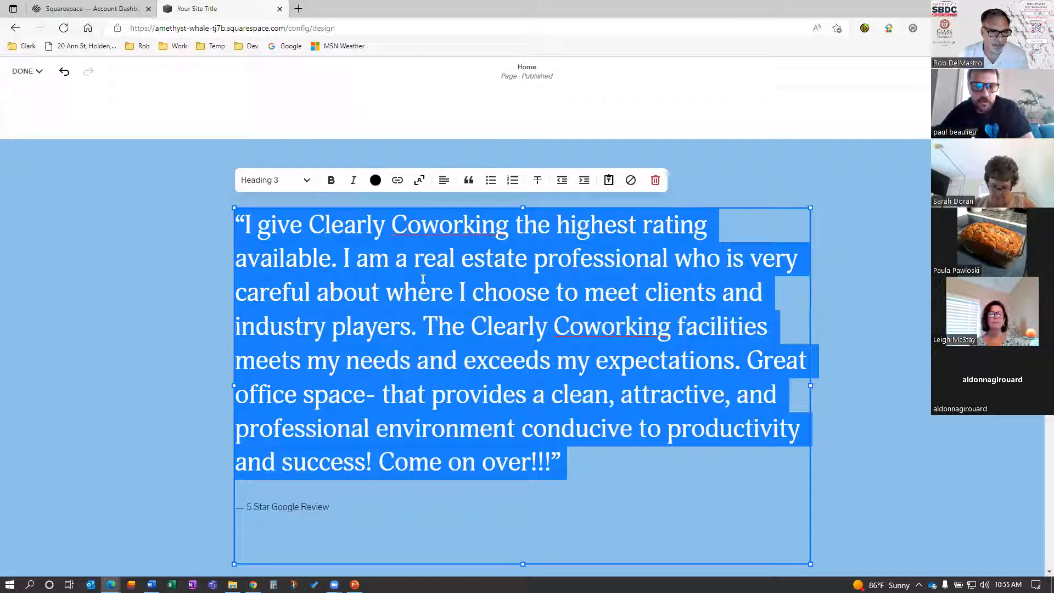
{"action": "left_click", "coordinate": [445, 180]}
{"action": "left_click", "coordinate": [446, 208]}
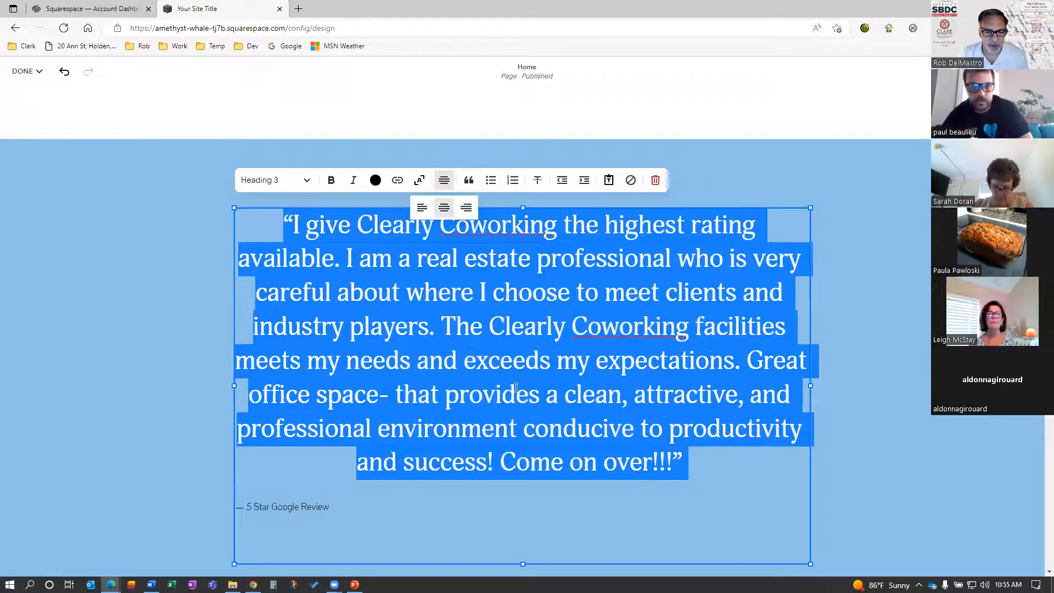
Step: Change the review quote's text style to Heading 4 and finish editing the text block
{"action": "left_click", "coordinate": [247, 182]}
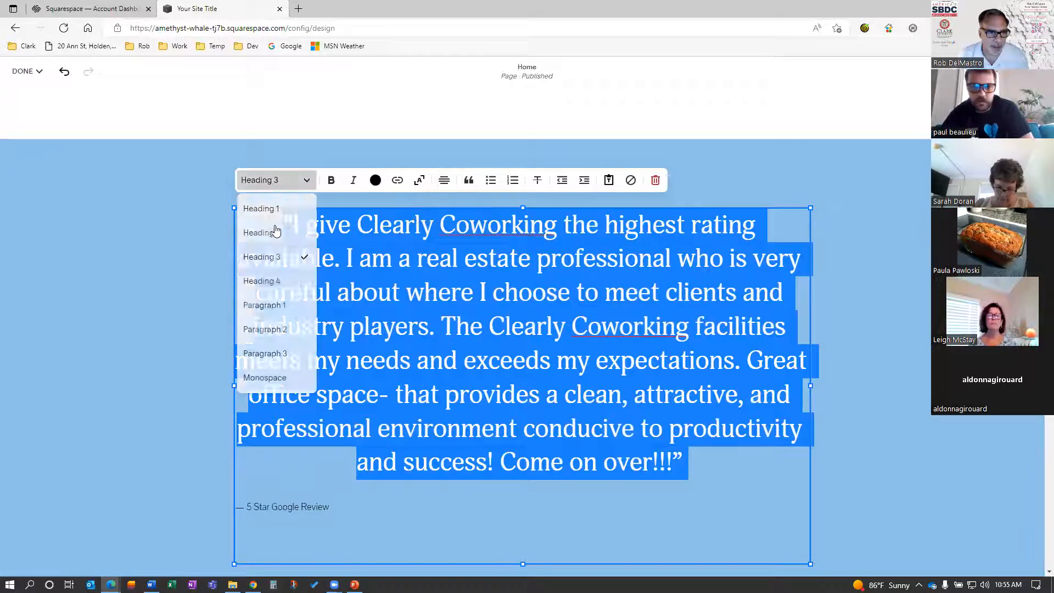
{"action": "left_click", "coordinate": [262, 281]}
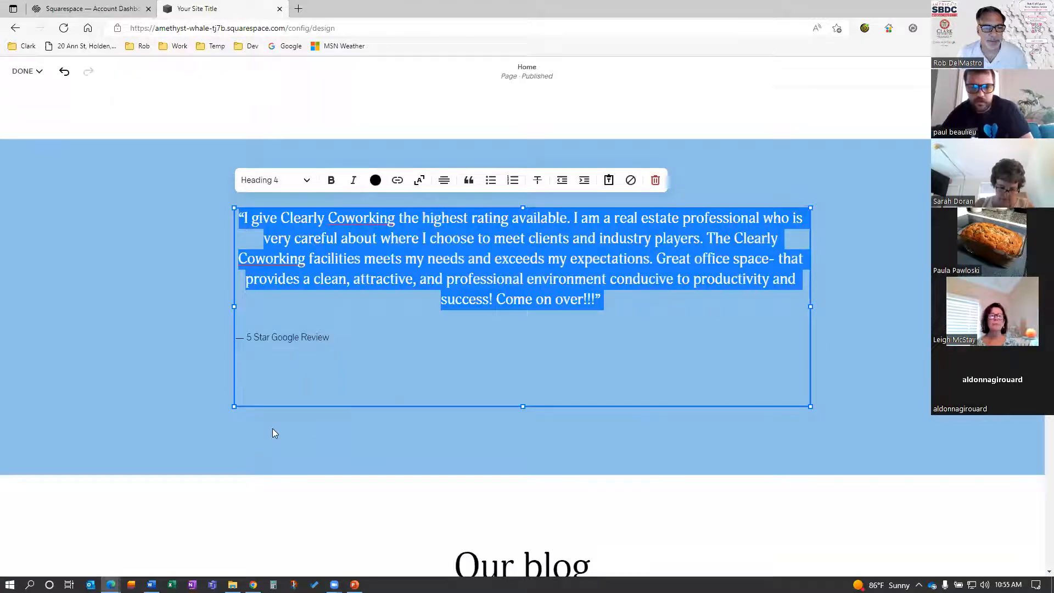
{"action": "left_click", "coordinate": [906, 345]}
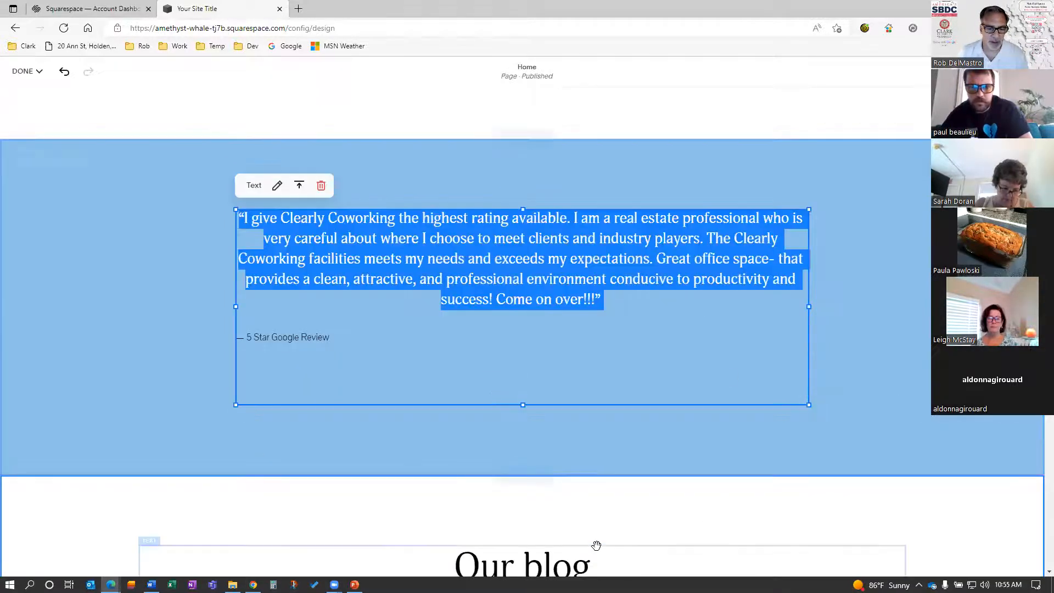
Step: Remove the "Our blog" section from the Home page and confirm the removal
{"action": "scroll", "coordinate": [596, 544], "scroll_direction": "down", "scroll_amount": 7}
{"action": "scroll", "coordinate": [522, 330], "scroll_direction": "down", "scroll_amount": 1}
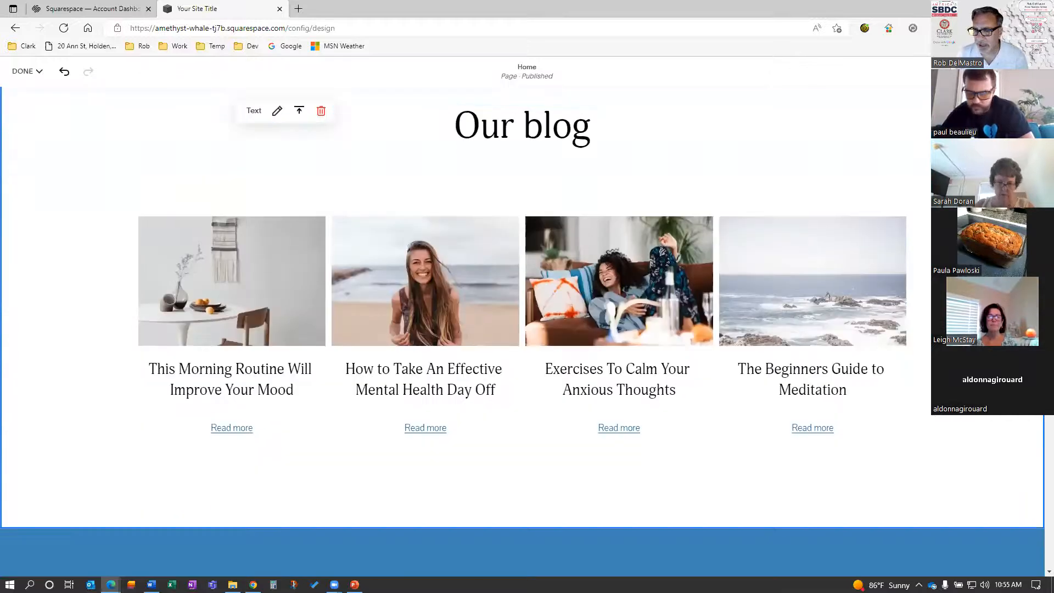
{"action": "scroll", "coordinate": [521, 329], "scroll_direction": "up", "scroll_amount": 1}
{"action": "left_click", "coordinate": [864, 259]}
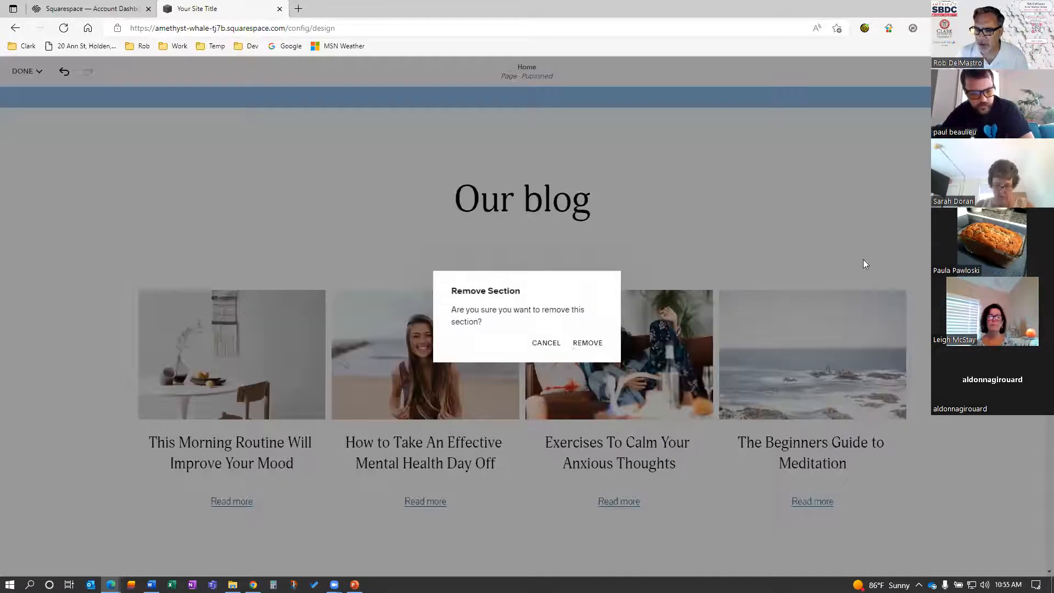
{"action": "left_click", "coordinate": [595, 348]}
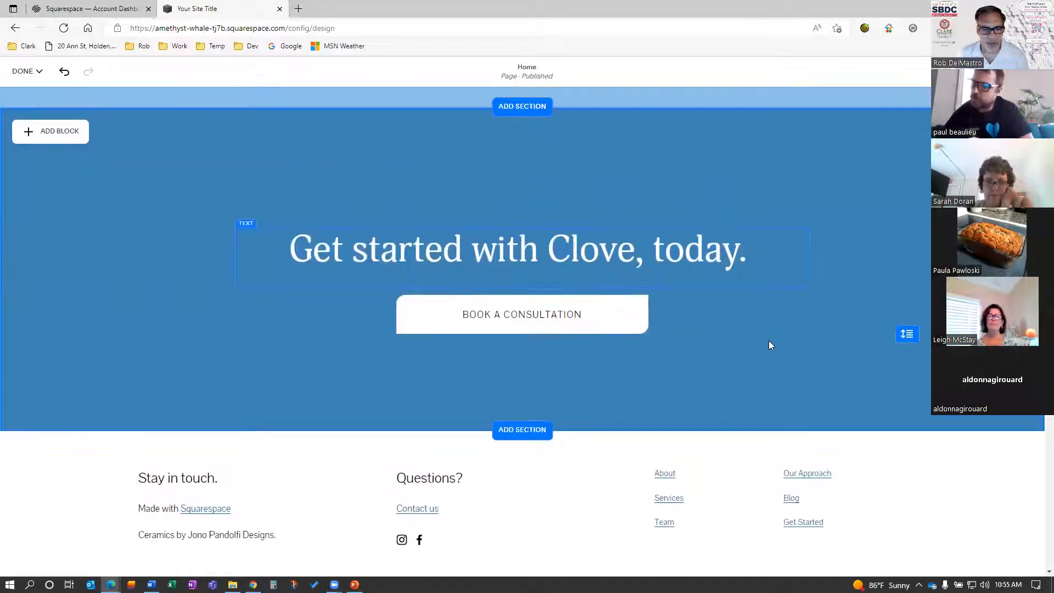
Step: Replace the "Get started with Clove, today." heading with "changing the way we work"
{"action": "scroll", "coordinate": [723, 354], "scroll_direction": "up", "scroll_amount": 1}
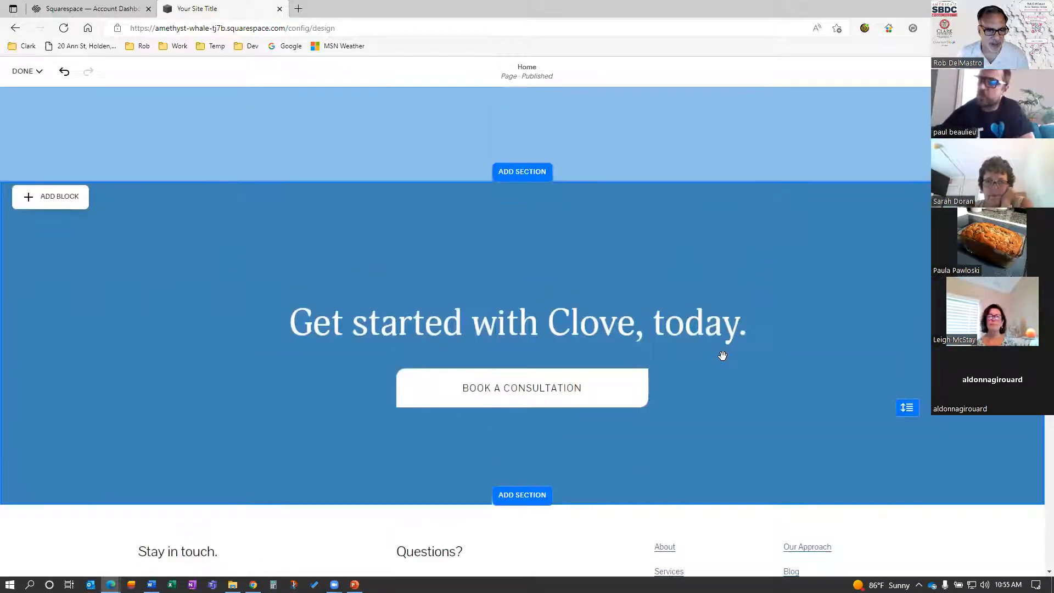
{"action": "double_click", "coordinate": [483, 327]}
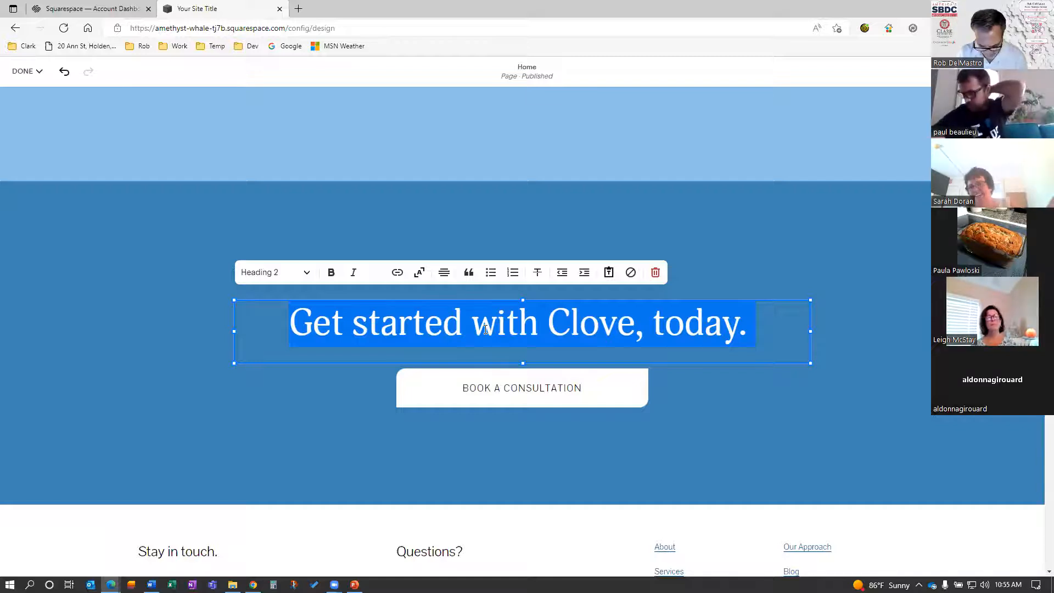
{"action": "type", "text": "changing the "}
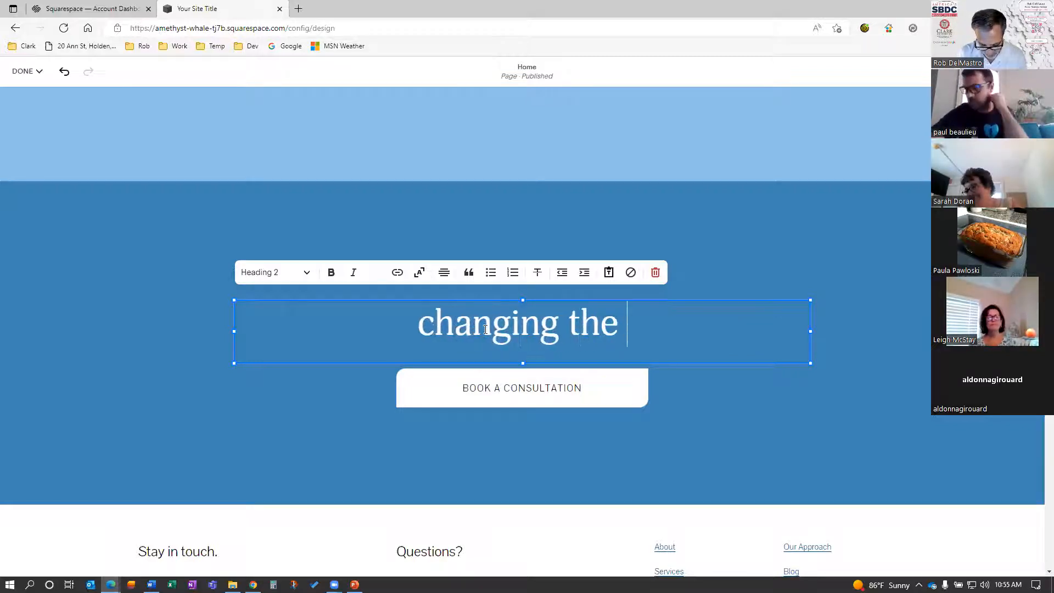
{"action": "type", "text": "way we work"}
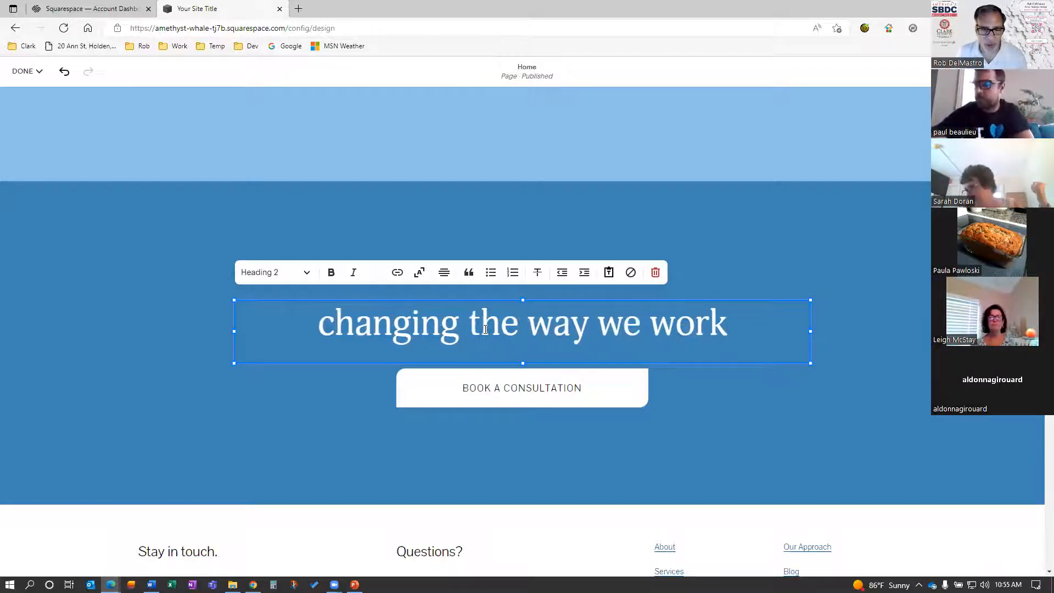
Step: Change the text of the "Book a consultation" button to "schedule a tour"
{"action": "left_click", "coordinate": [513, 393]}
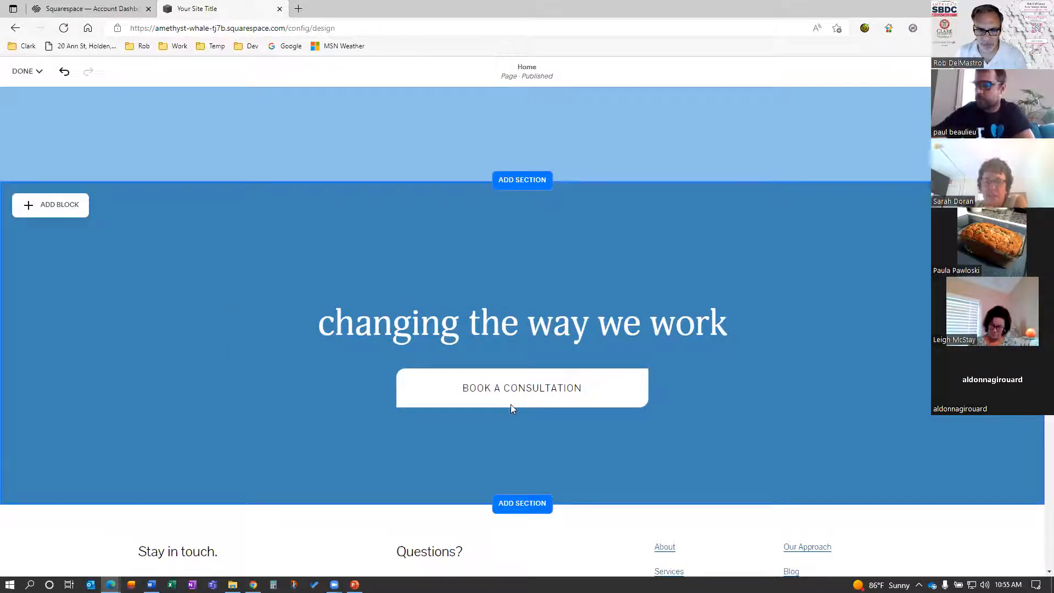
{"action": "left_click", "coordinate": [474, 401]}
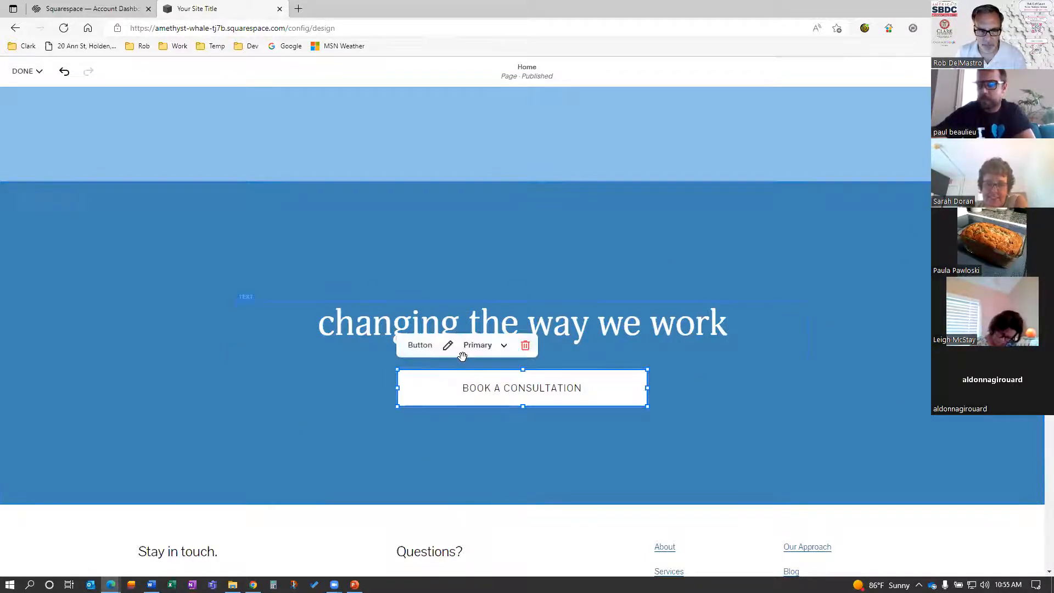
{"action": "left_click", "coordinate": [472, 397]}
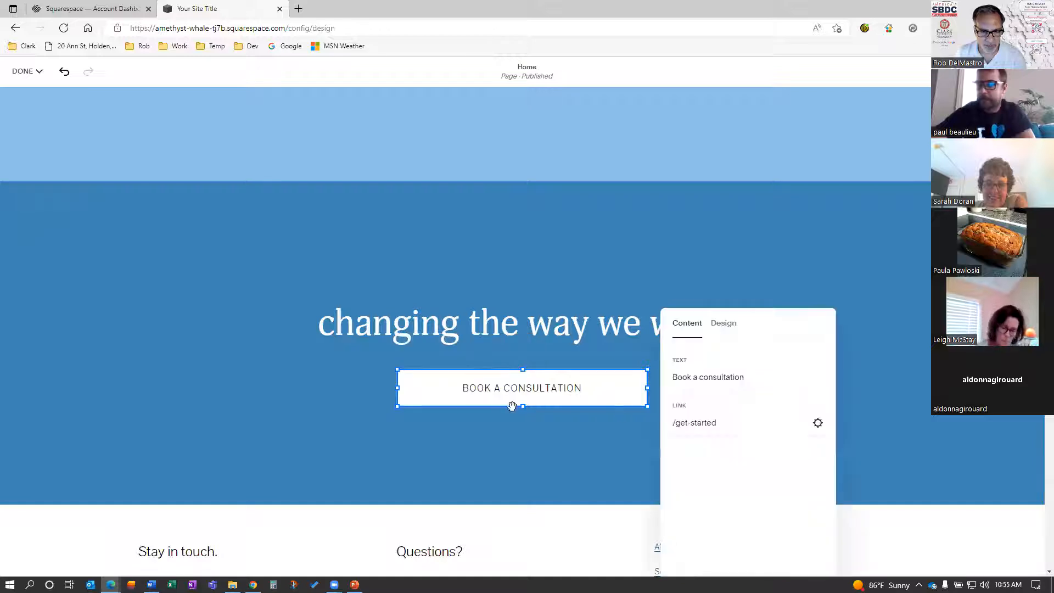
{"action": "left_click_drag", "start_coordinate": [757, 377], "coordinate": [673, 379]}
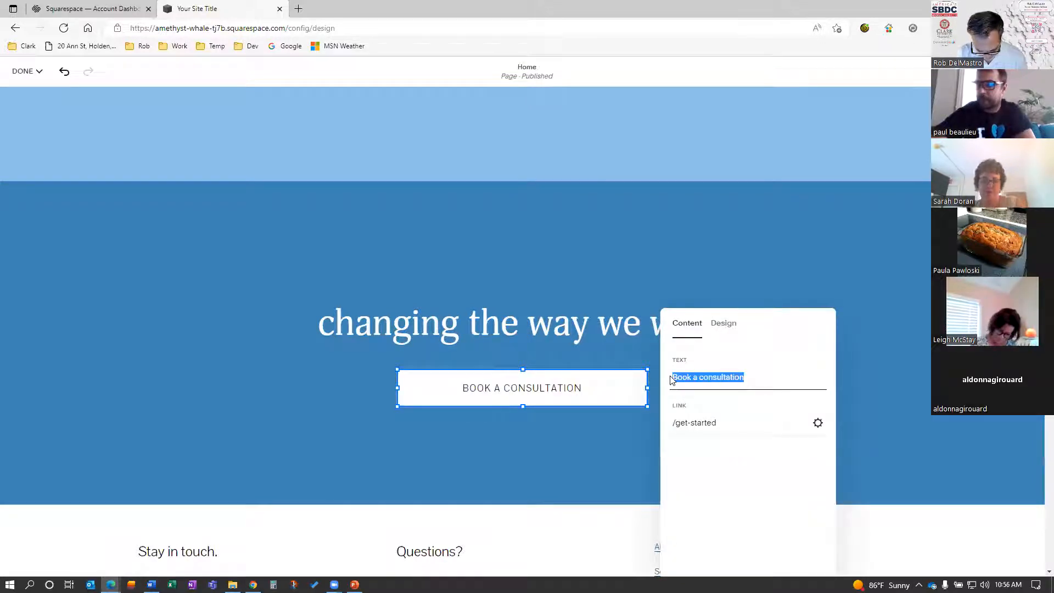
{"action": "type", "text": "schedule a tour"}
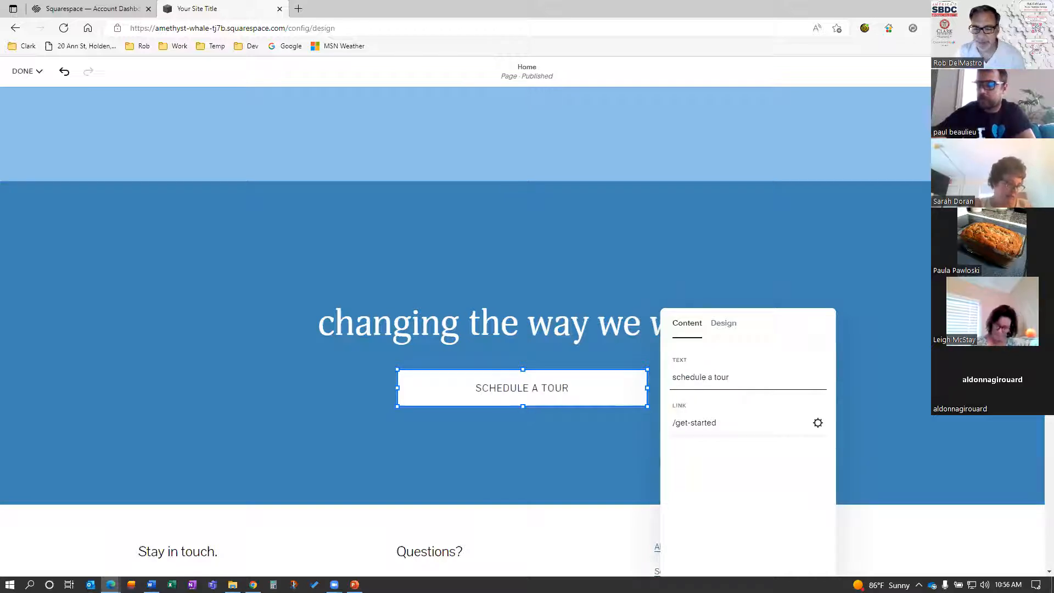
{"action": "left_click", "coordinate": [893, 365]}
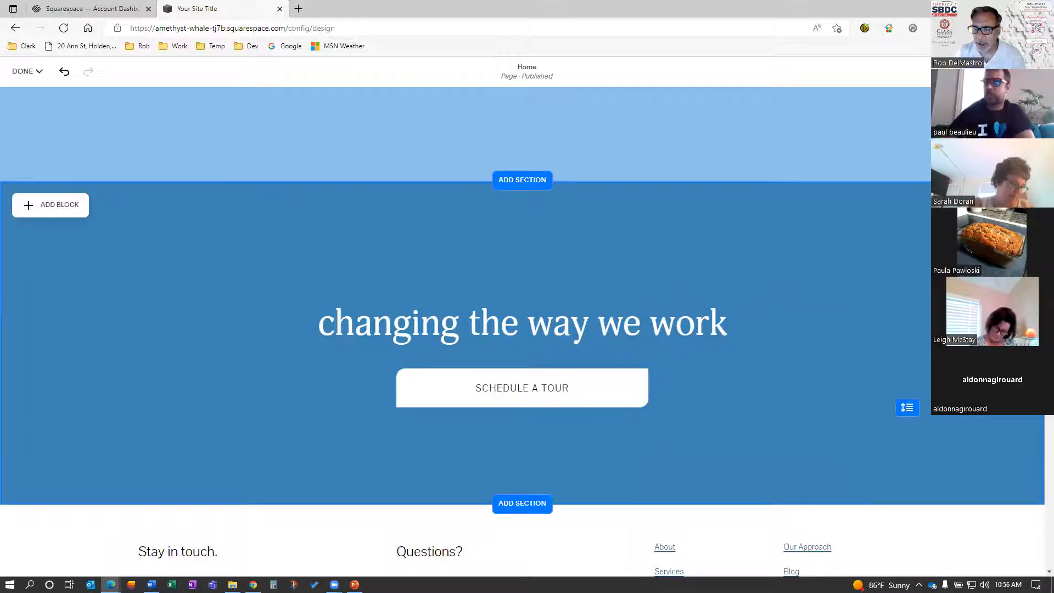
Step: Reduce the height of the "changing the way we work" section in its format settings
{"action": "left_click", "coordinate": [1021, 206]}
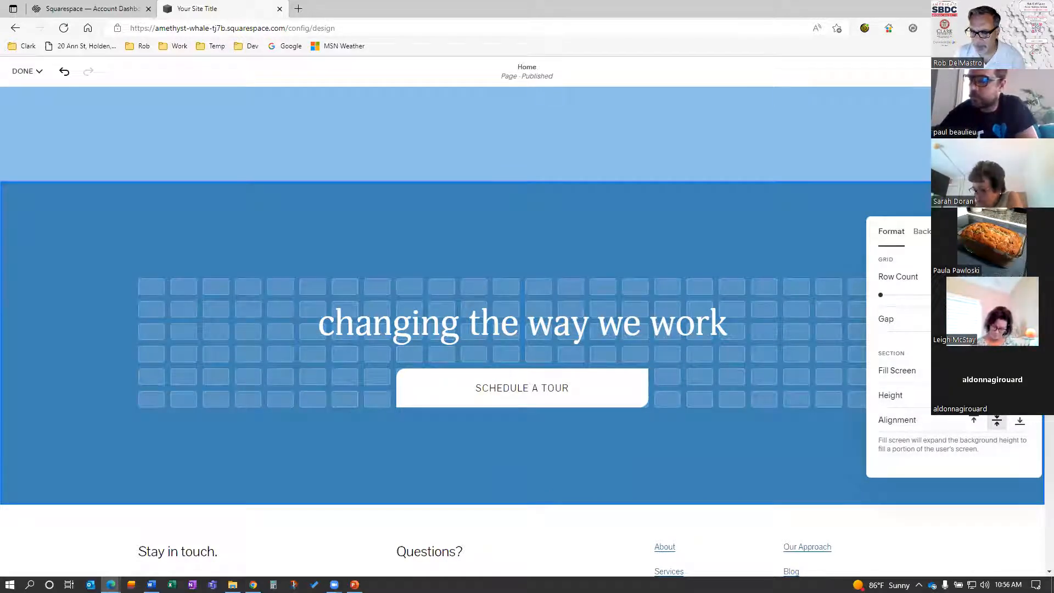
{"action": "left_click", "coordinate": [974, 395]}
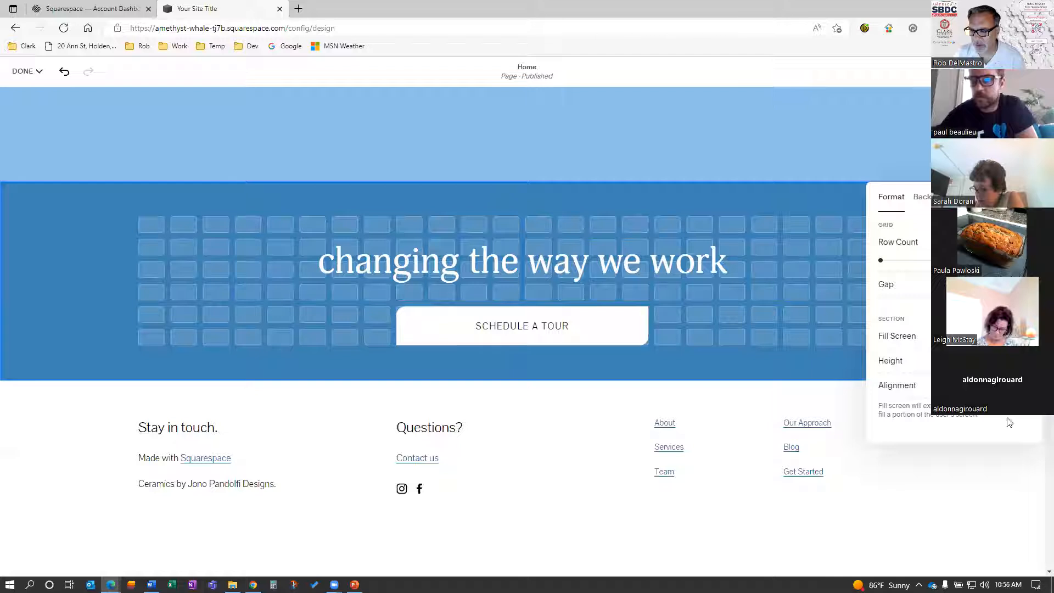
{"action": "left_click", "coordinate": [511, 204]}
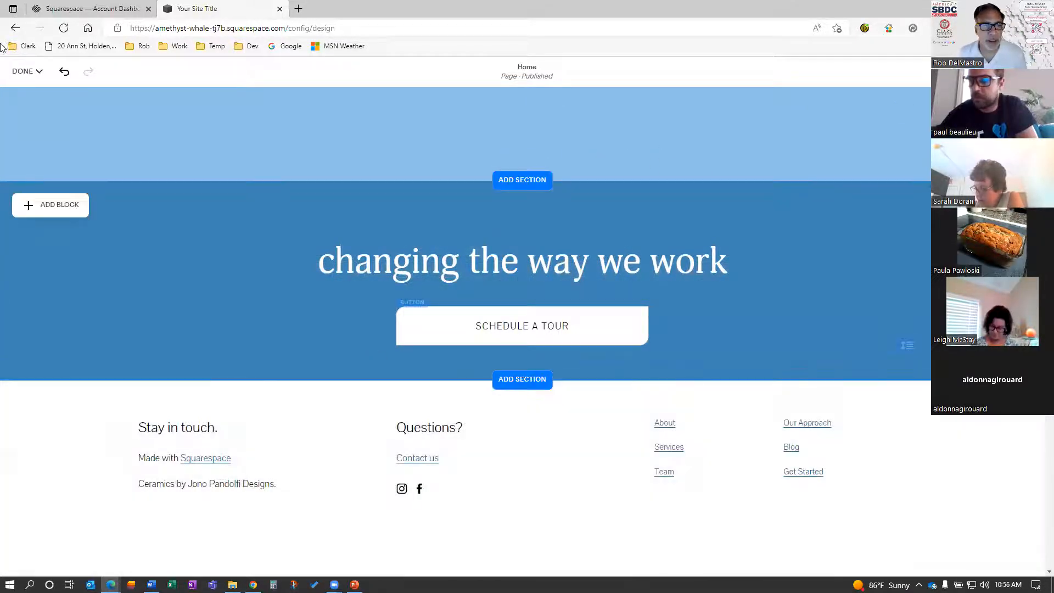
Step: Save the Home page edits and leave the page editor
{"action": "left_click", "coordinate": [24, 73]}
{"action": "left_click", "coordinate": [25, 104]}
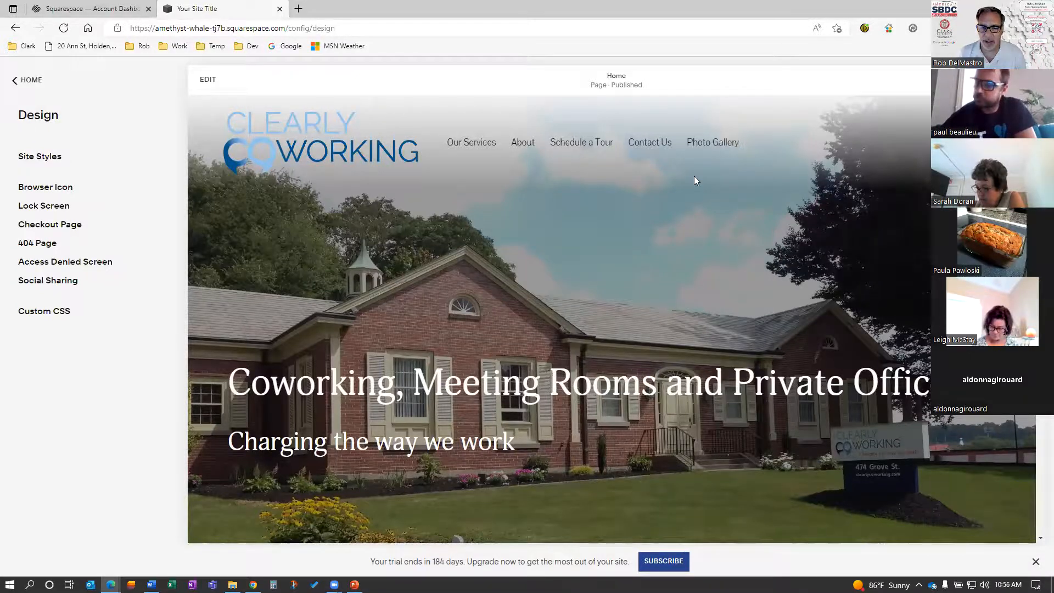
Step: Review the whole Home page in full-width preview, from the hero banner to the footer, and return to the site menu
{"action": "key", "text": "Escape"}
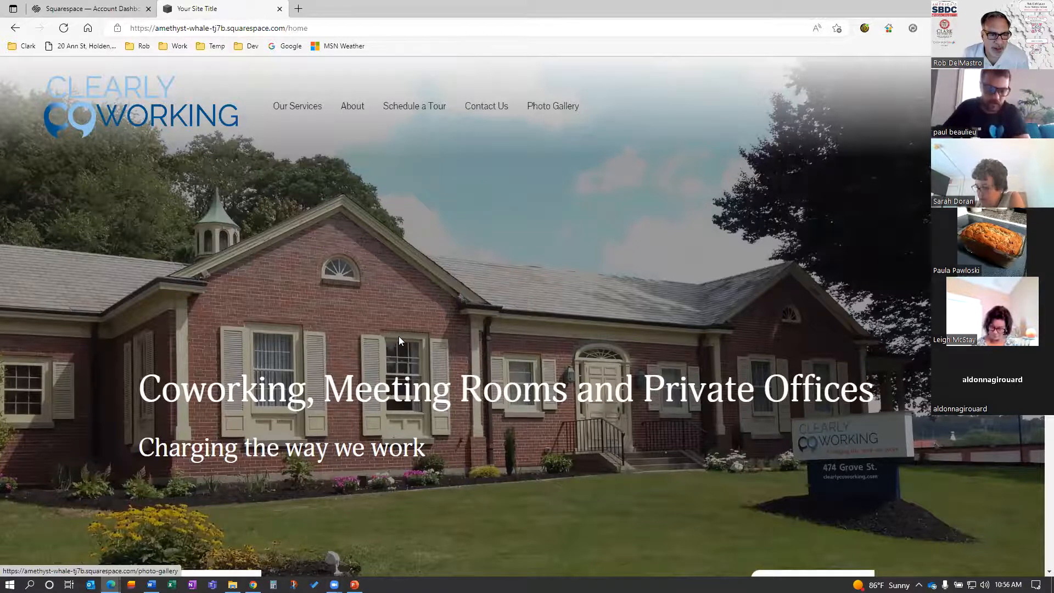
{"action": "scroll", "coordinate": [398, 336], "scroll_direction": "down", "scroll_amount": 4}
{"action": "scroll", "coordinate": [392, 350], "scroll_direction": "down", "scroll_amount": 4}
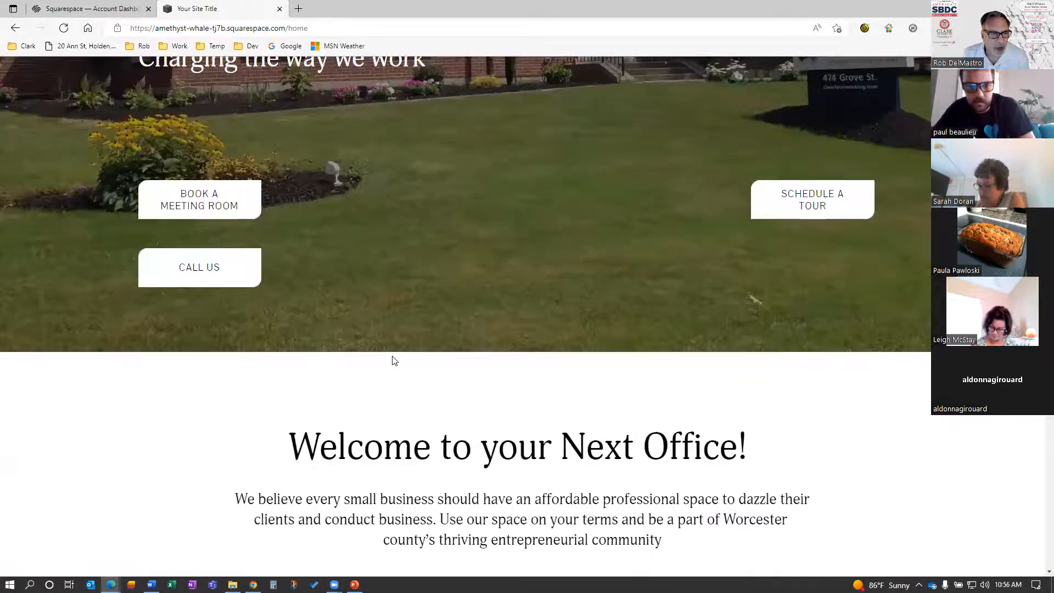
{"action": "scroll", "coordinate": [393, 359], "scroll_direction": "down", "scroll_amount": 4}
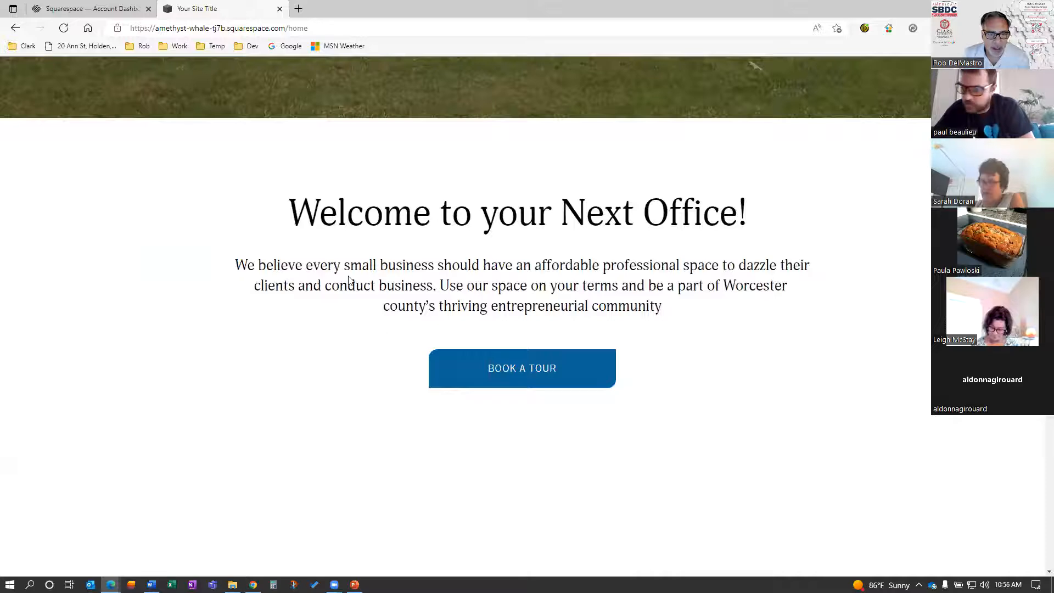
{"action": "scroll", "coordinate": [378, 289], "scroll_direction": "down", "scroll_amount": 2}
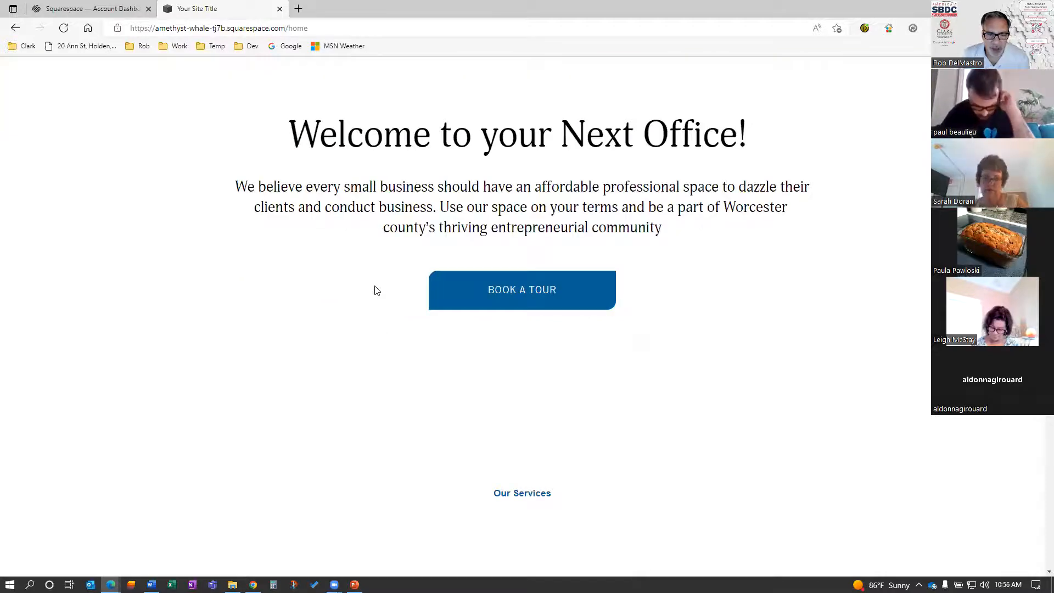
{"action": "scroll", "coordinate": [376, 291], "scroll_direction": "down", "scroll_amount": 4}
{"action": "scroll", "coordinate": [269, 371], "scroll_direction": "down", "scroll_amount": 3}
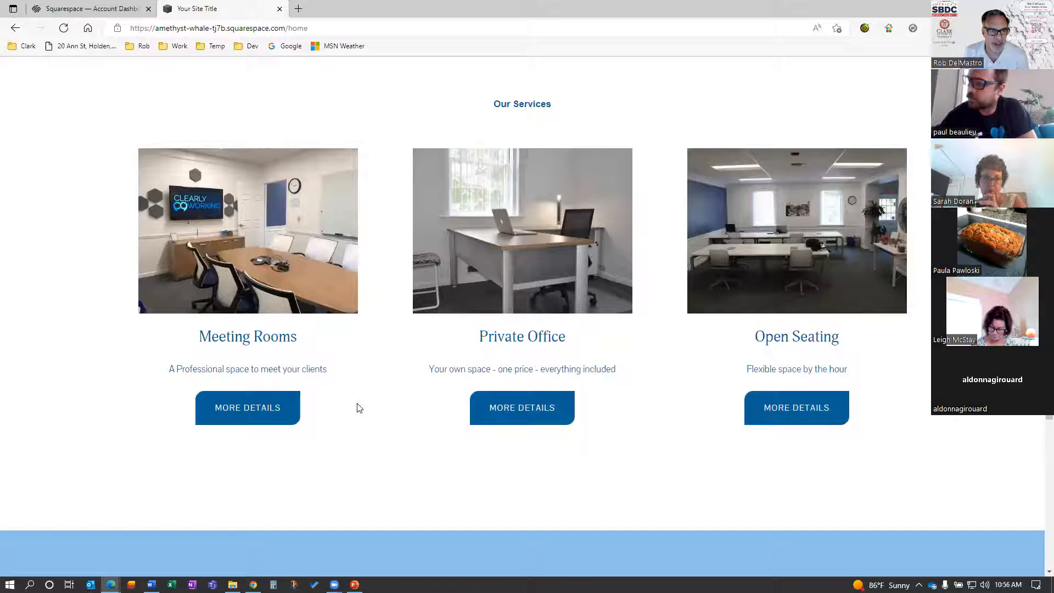
{"action": "scroll", "coordinate": [344, 408], "scroll_direction": "down", "scroll_amount": 3}
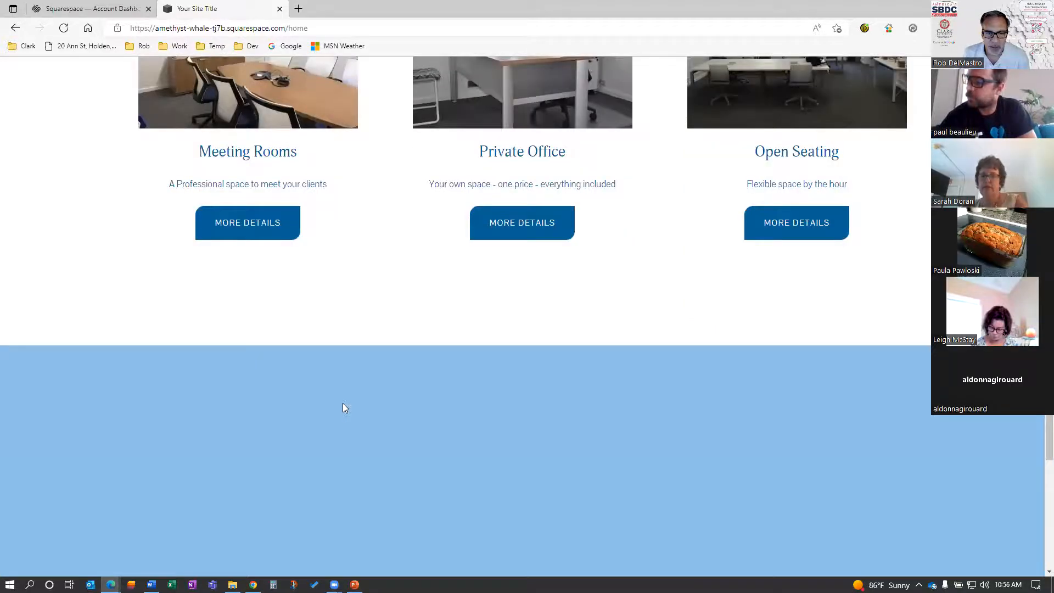
{"action": "scroll", "coordinate": [343, 404], "scroll_direction": "down", "scroll_amount": 5}
{"action": "scroll", "coordinate": [344, 405], "scroll_direction": "down", "scroll_amount": 3}
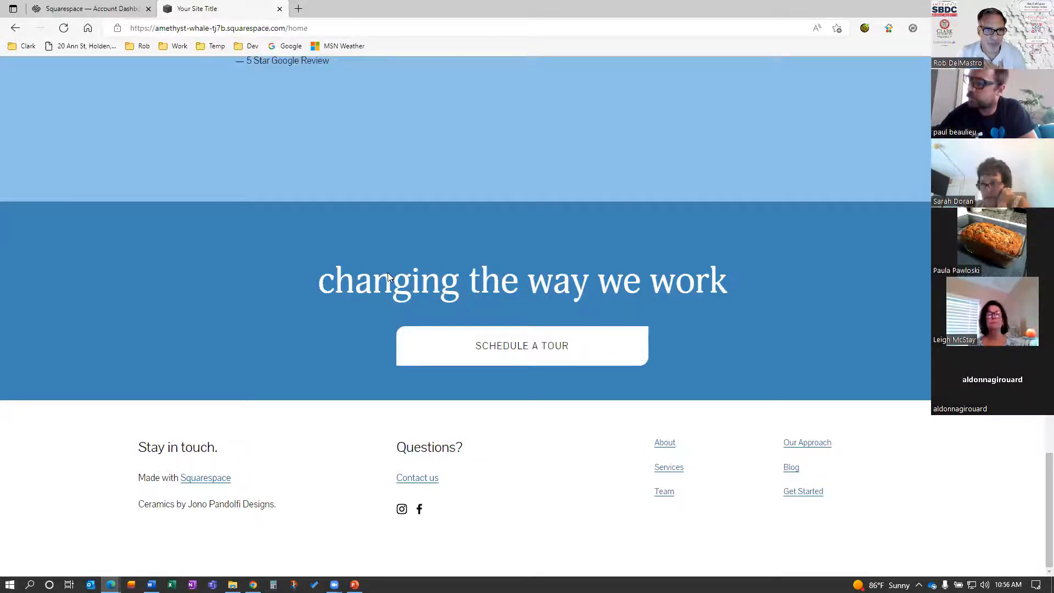
{"action": "scroll", "coordinate": [400, 254], "scroll_direction": "up", "scroll_amount": 12}
{"action": "scroll", "coordinate": [399, 254], "scroll_direction": "up", "scroll_amount": 8}
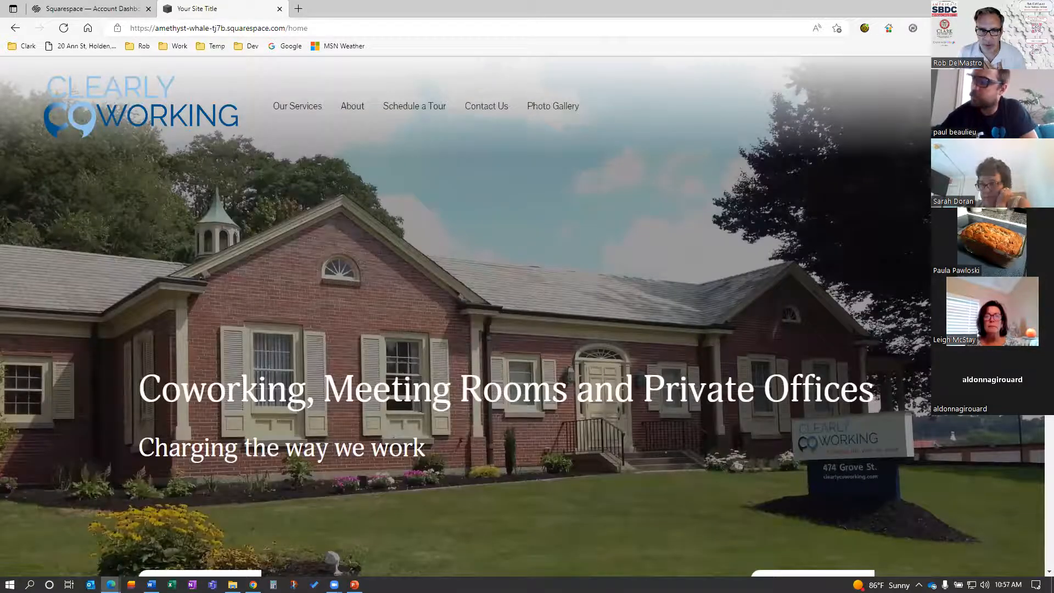
{"action": "key", "text": "Escape"}
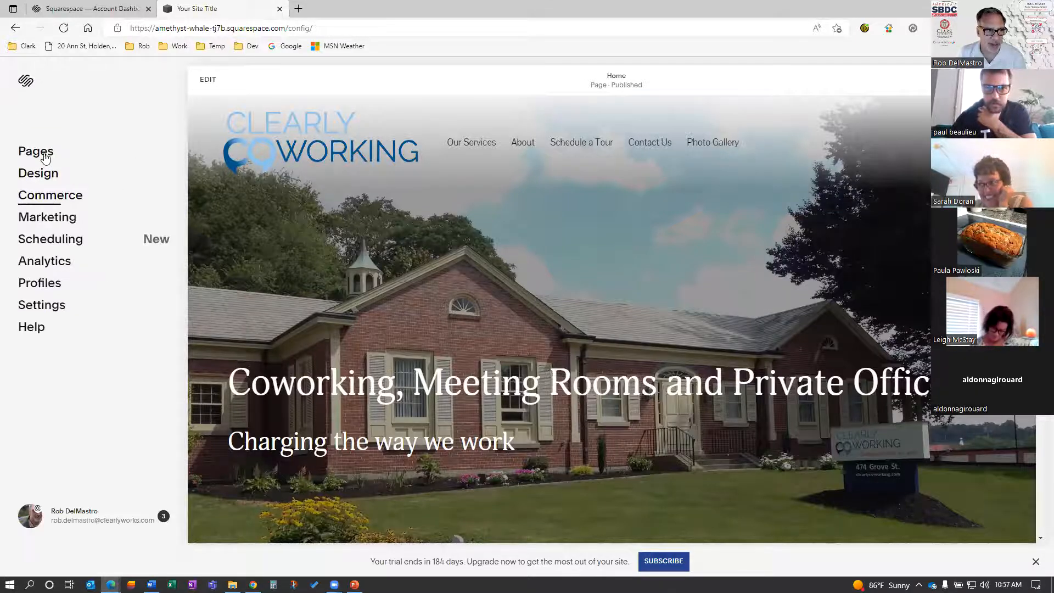
Step: In the button site styles, set the primary button's text transform to Capitalize
{"action": "left_click", "coordinate": [40, 154]}
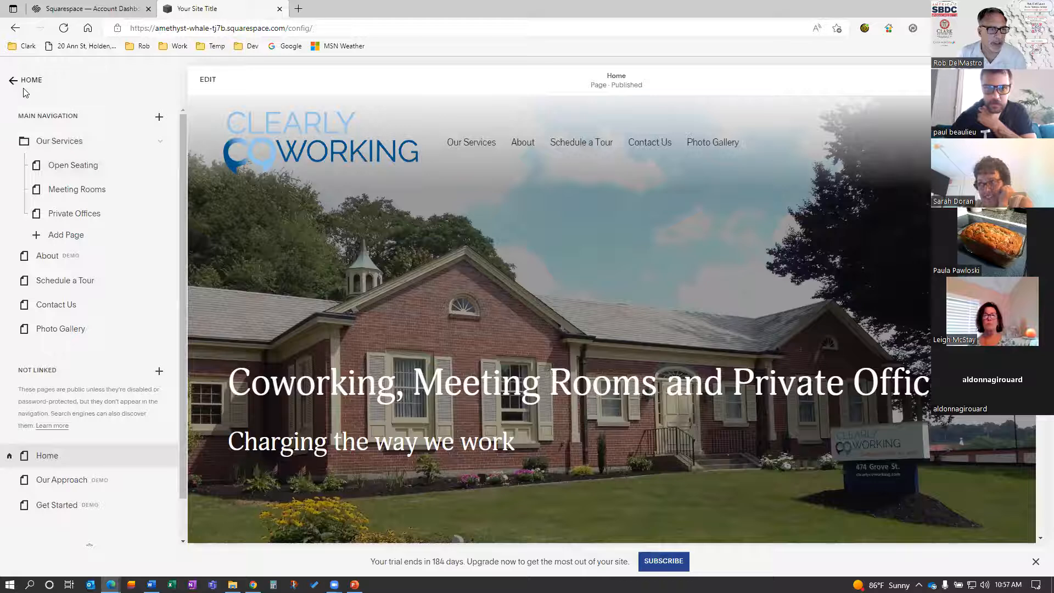
{"action": "left_click", "coordinate": [26, 84]}
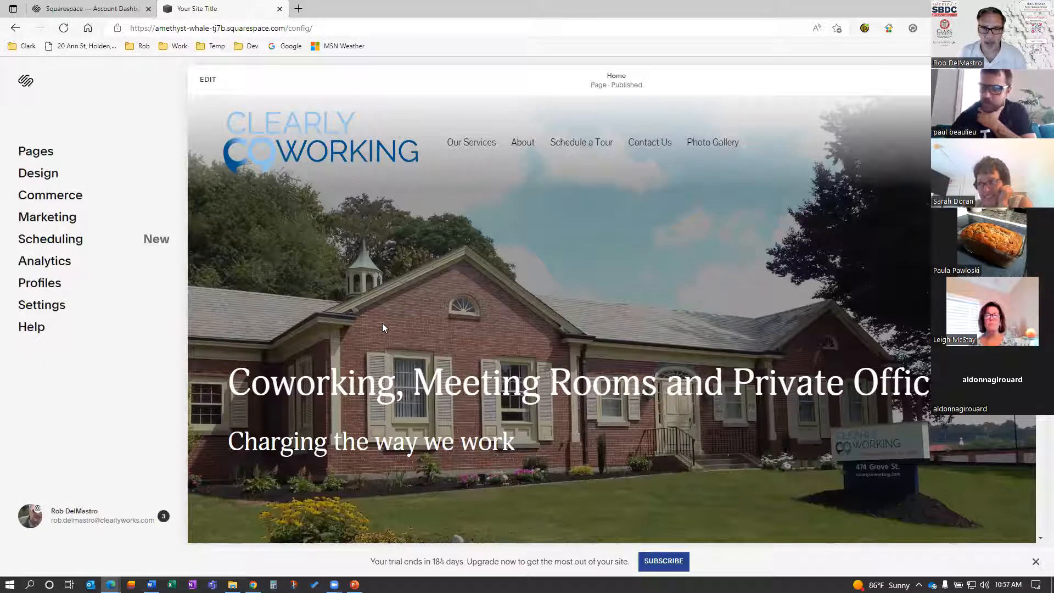
{"action": "left_click", "coordinate": [39, 182]}
{"action": "left_click", "coordinate": [44, 160]}
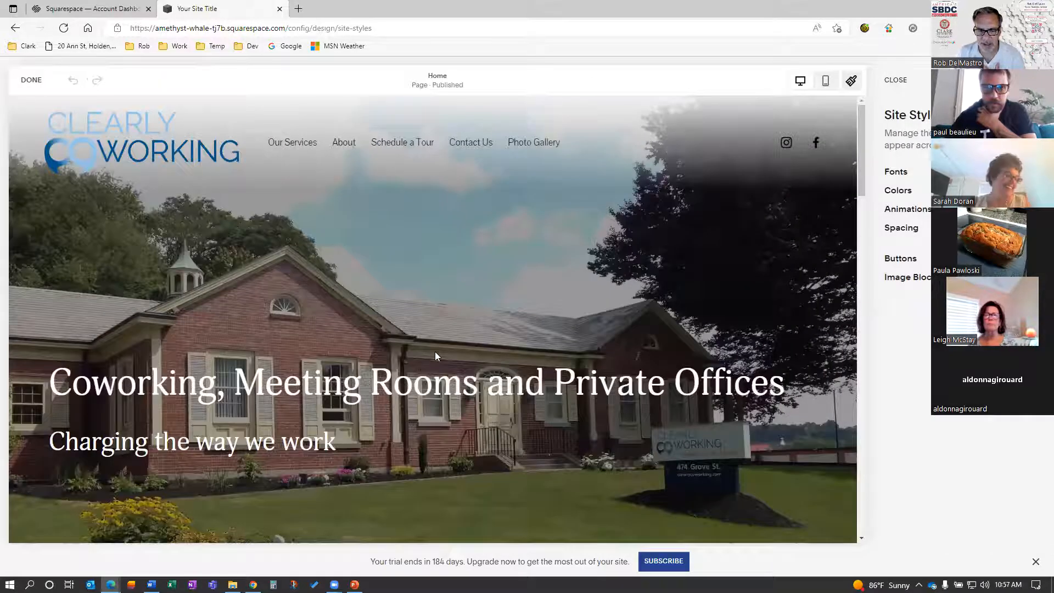
{"action": "scroll", "coordinate": [460, 370], "scroll_direction": "down", "scroll_amount": 4}
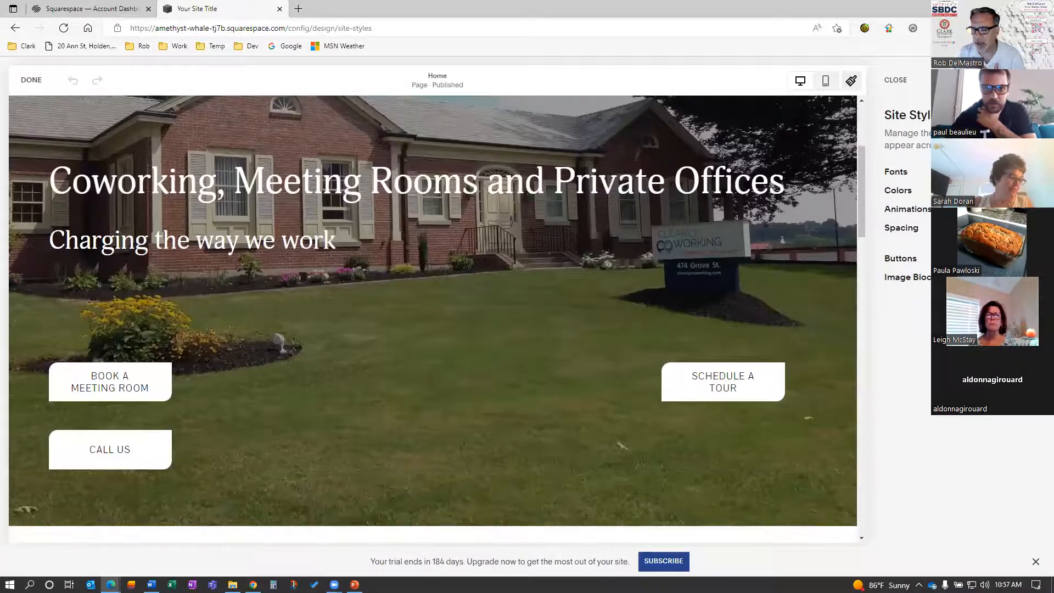
{"action": "left_click", "coordinate": [906, 259]}
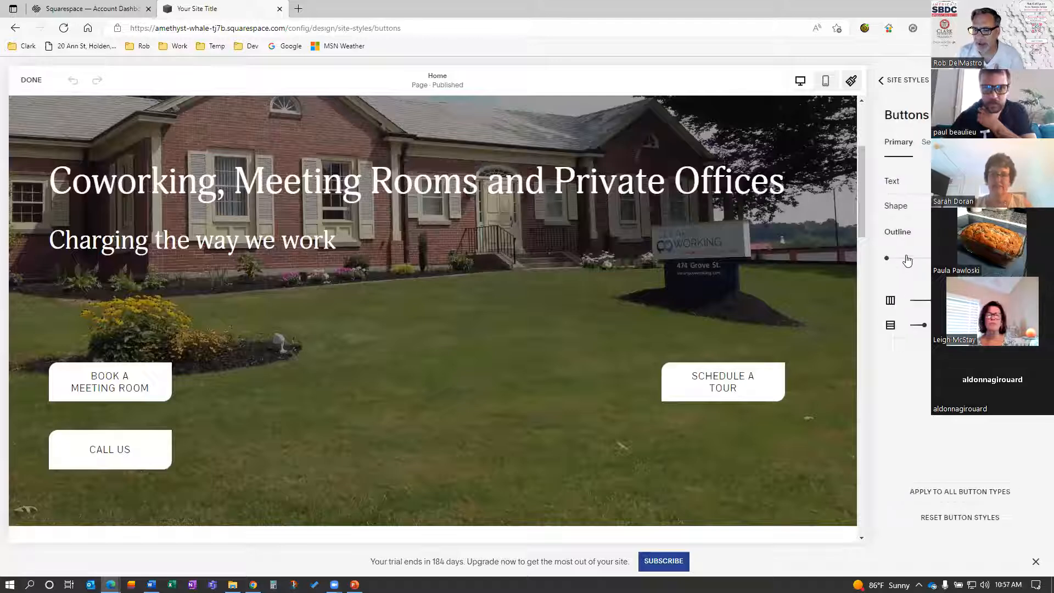
{"action": "left_click", "coordinate": [902, 183]}
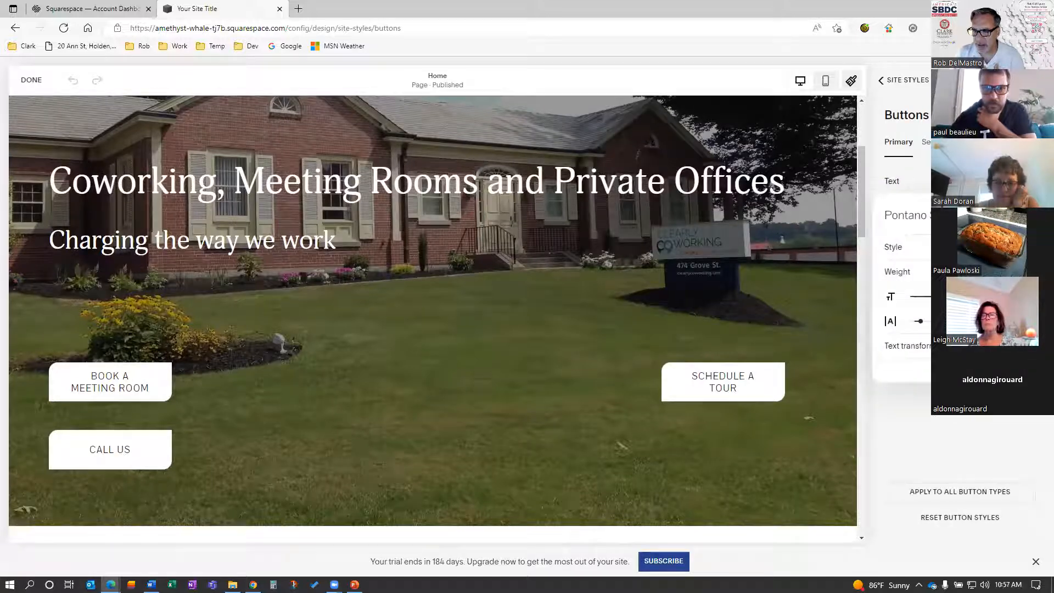
{"action": "left_click", "coordinate": [916, 347]}
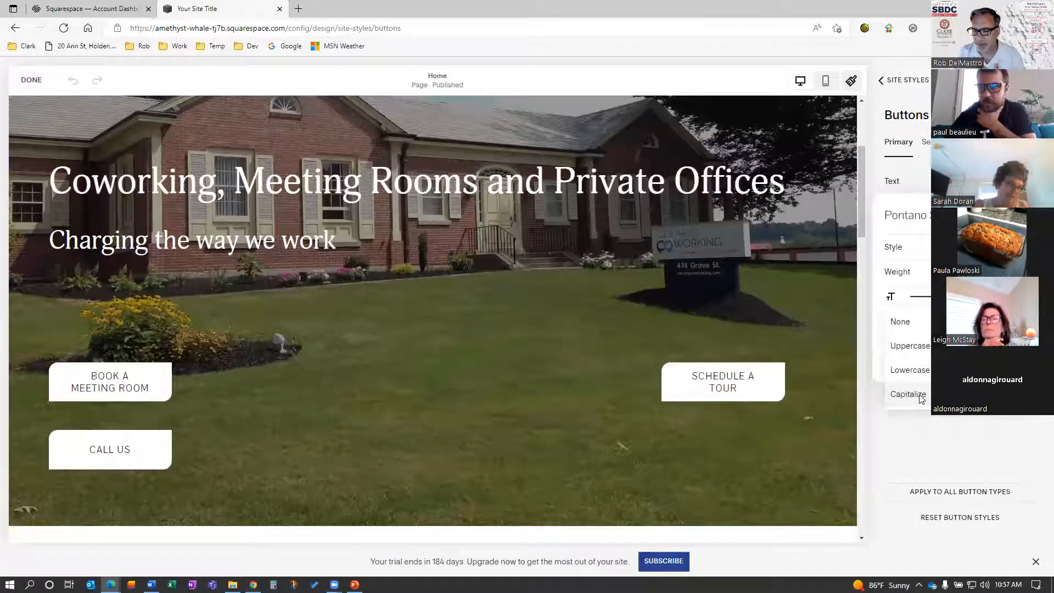
{"action": "left_click", "coordinate": [909, 395]}
Step: Set the secondary button style's text transform to Capitalize as well
{"action": "left_click", "coordinate": [941, 142]}
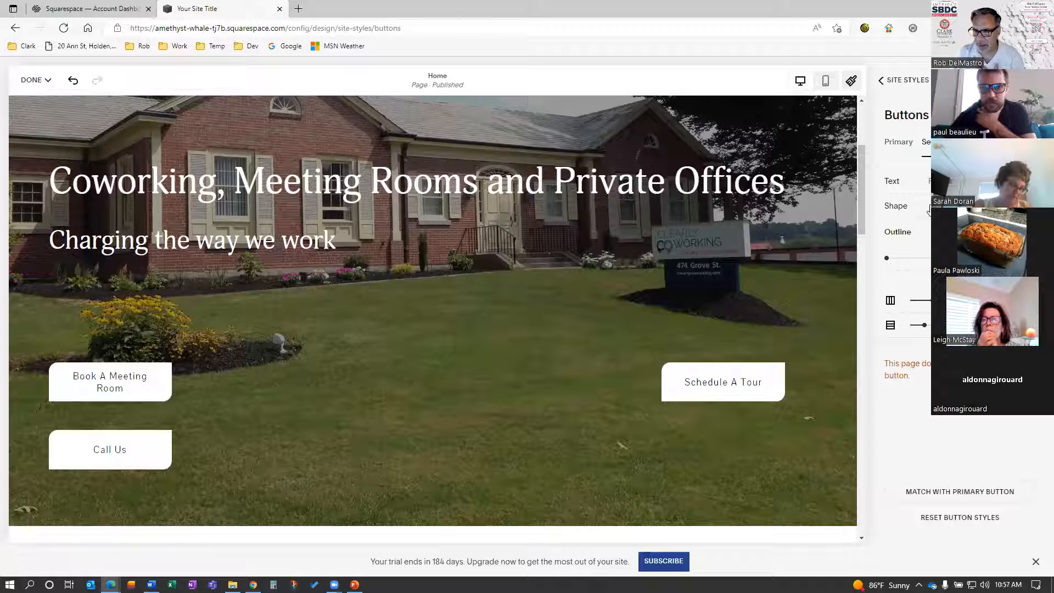
{"action": "left_click", "coordinate": [909, 182]}
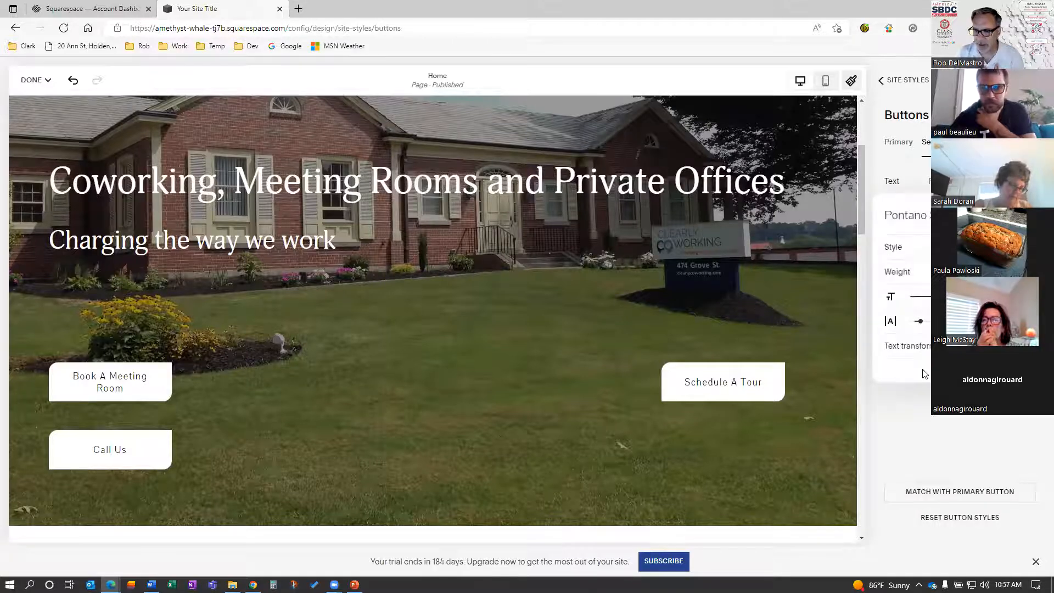
{"action": "left_click", "coordinate": [909, 357]}
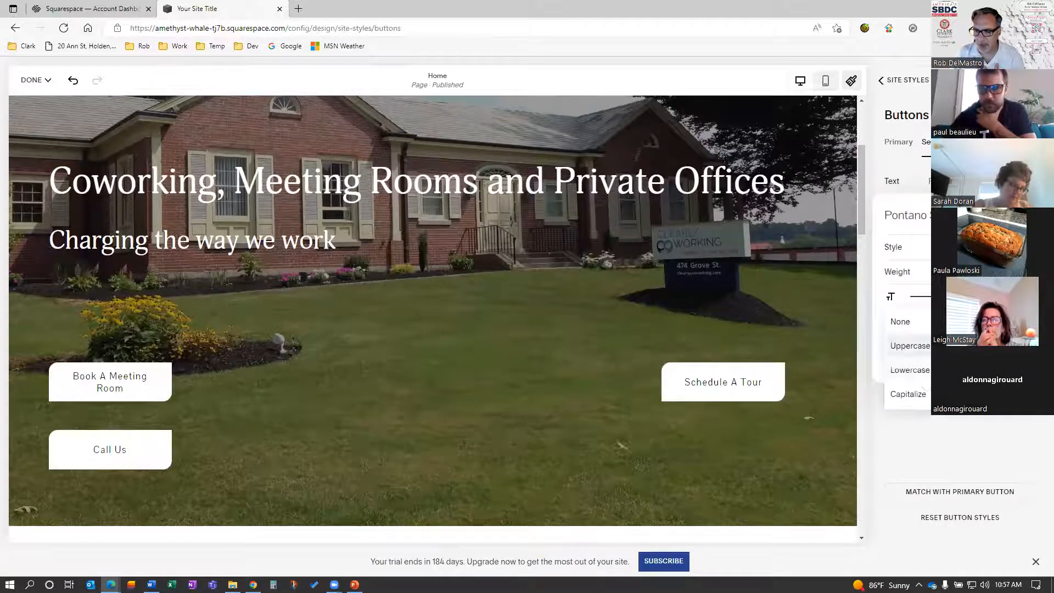
{"action": "left_click", "coordinate": [906, 394]}
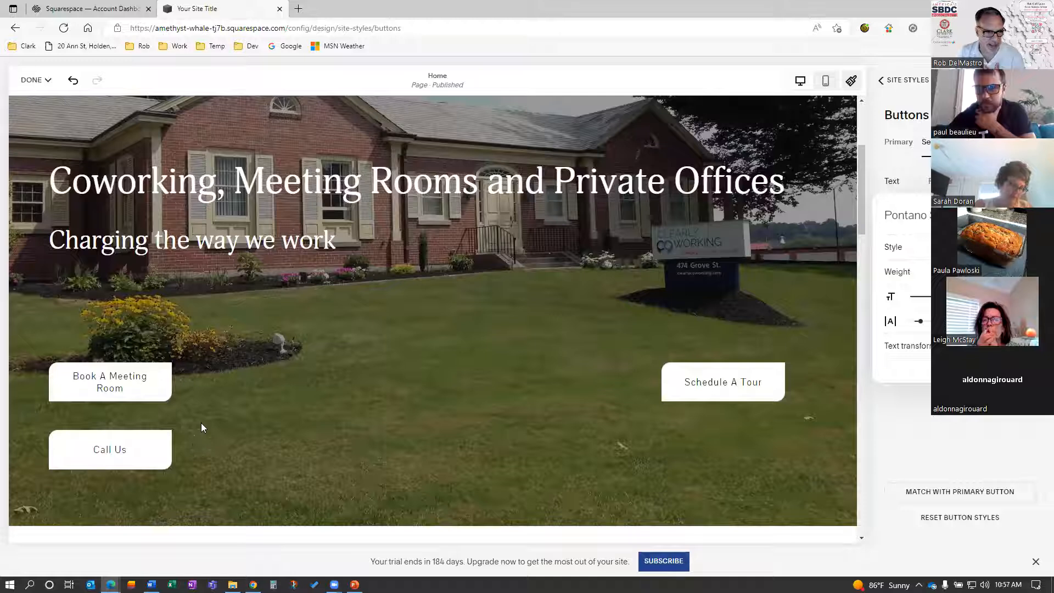
Step: Set the tertiary button style's text transform to Capitalize
{"action": "left_click", "coordinate": [983, 142]}
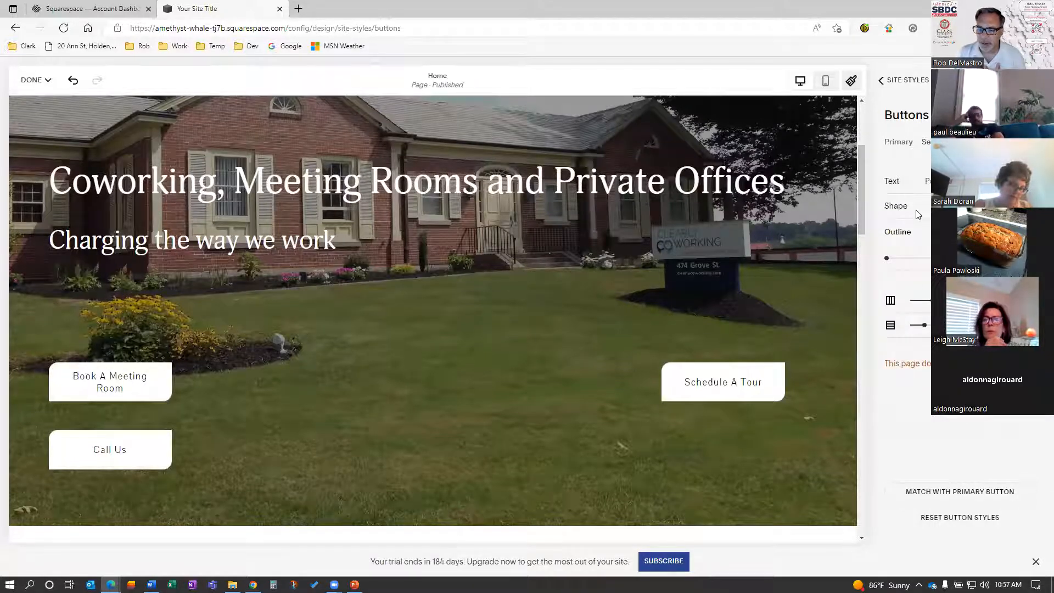
{"action": "left_click", "coordinate": [899, 182]}
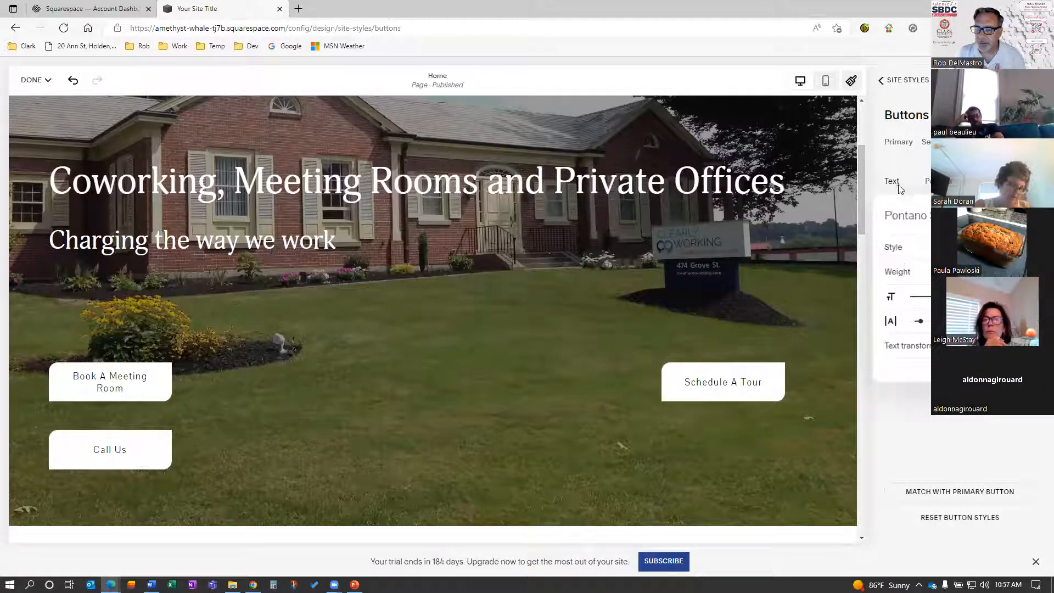
{"action": "left_click", "coordinate": [928, 352]}
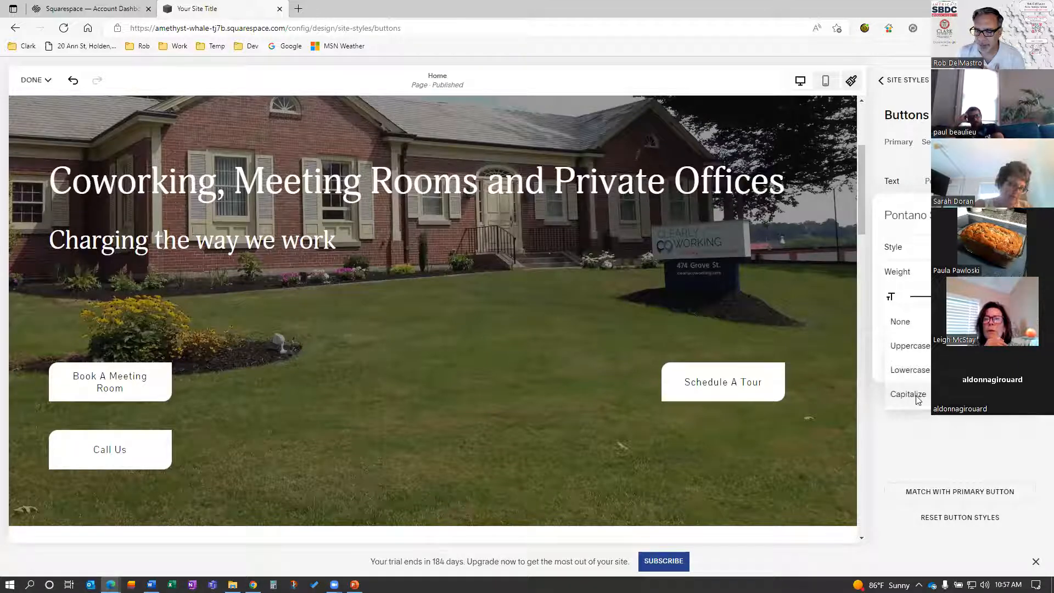
{"action": "left_click", "coordinate": [925, 393]}
{"action": "left_click", "coordinate": [909, 100]}
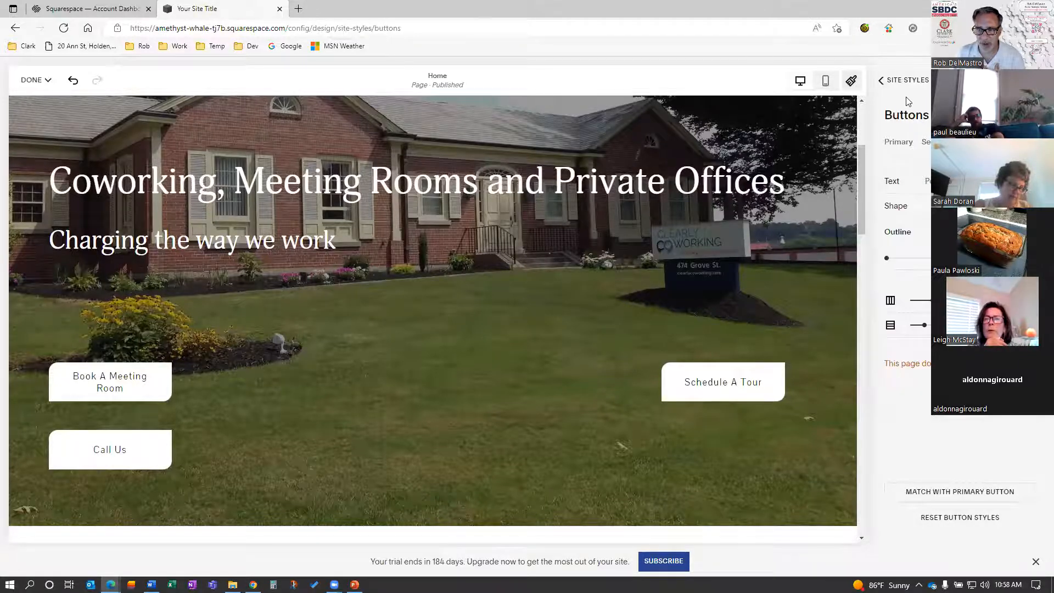
Step: Close the site styles and save the button style changes
{"action": "left_click", "coordinate": [880, 81]}
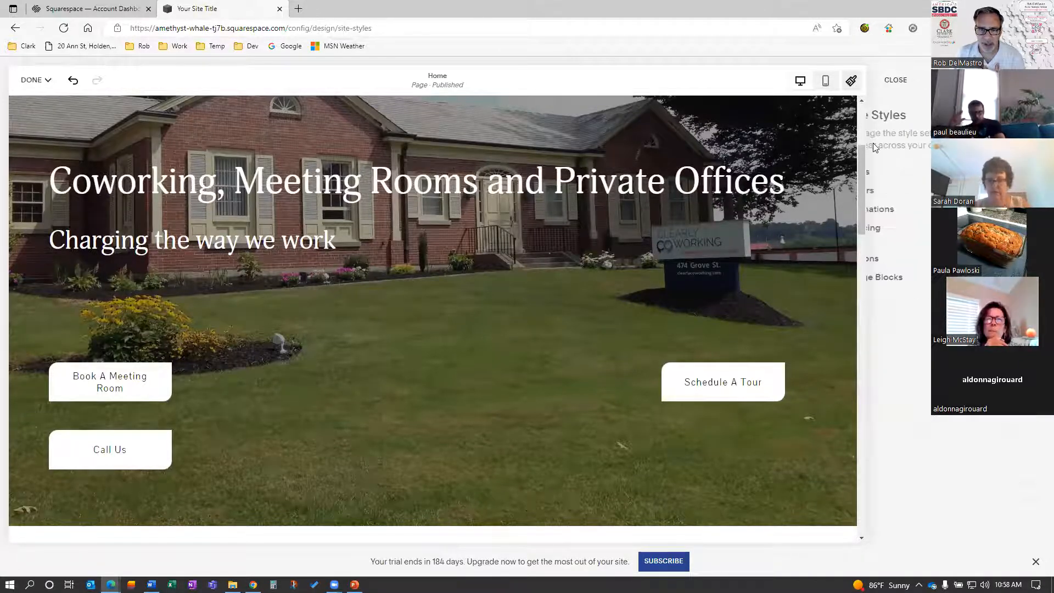
{"action": "left_click", "coordinate": [901, 81]}
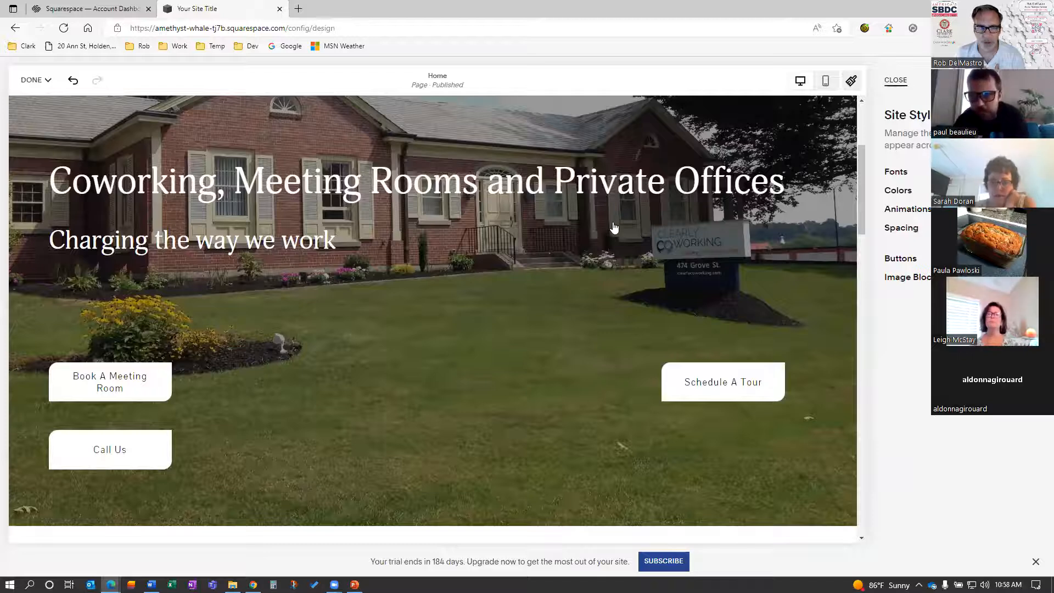
{"action": "left_click", "coordinate": [34, 81]}
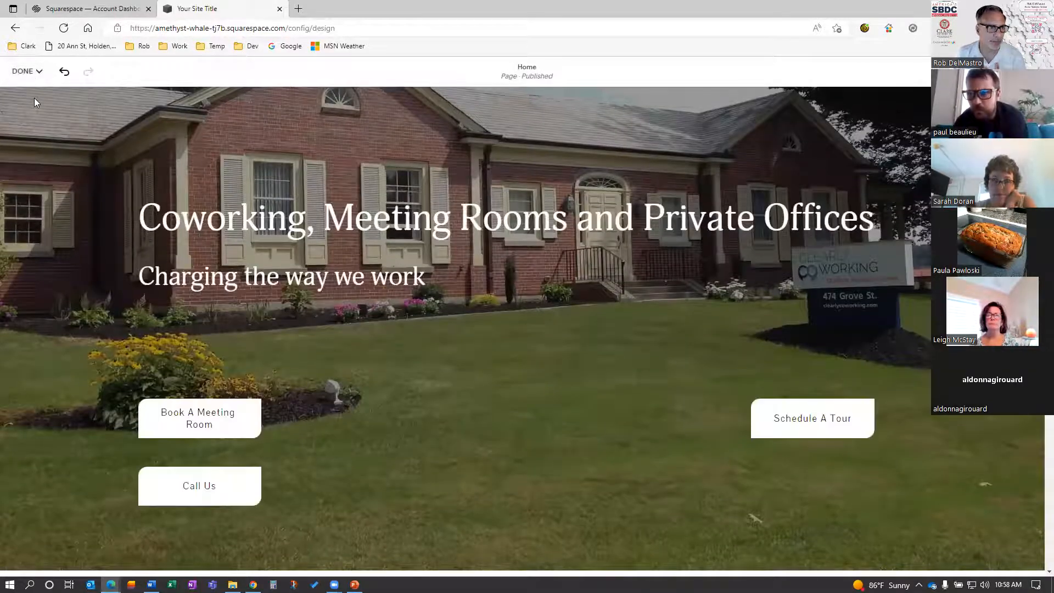
{"action": "left_click", "coordinate": [25, 72]}
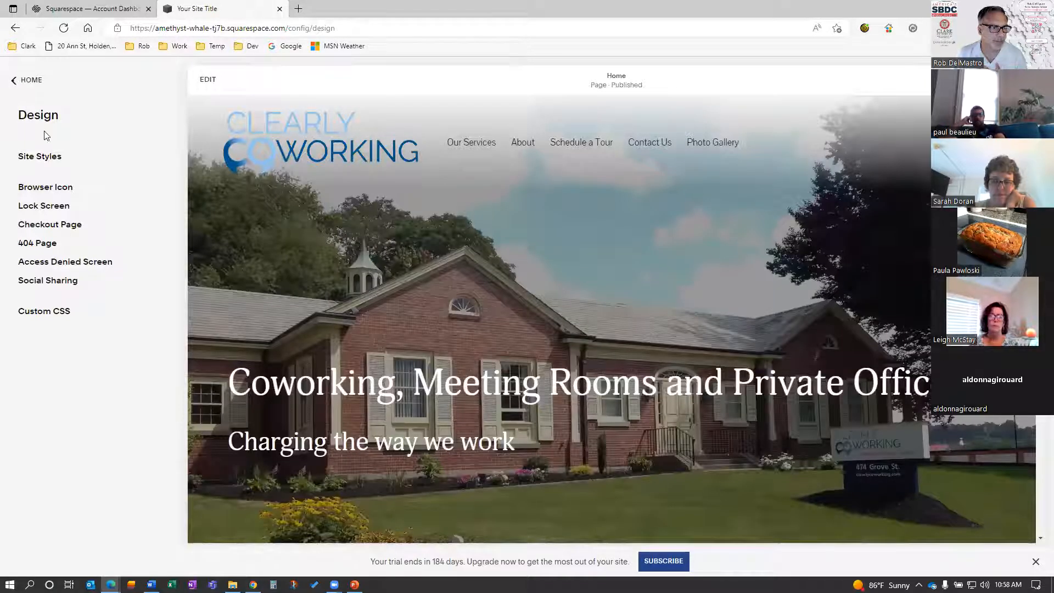
Step: Open the Schedule a Tour page and examine its banner, placeholder text and appointment scheduling block
{"action": "left_click", "coordinate": [29, 80]}
{"action": "left_click", "coordinate": [43, 177]}
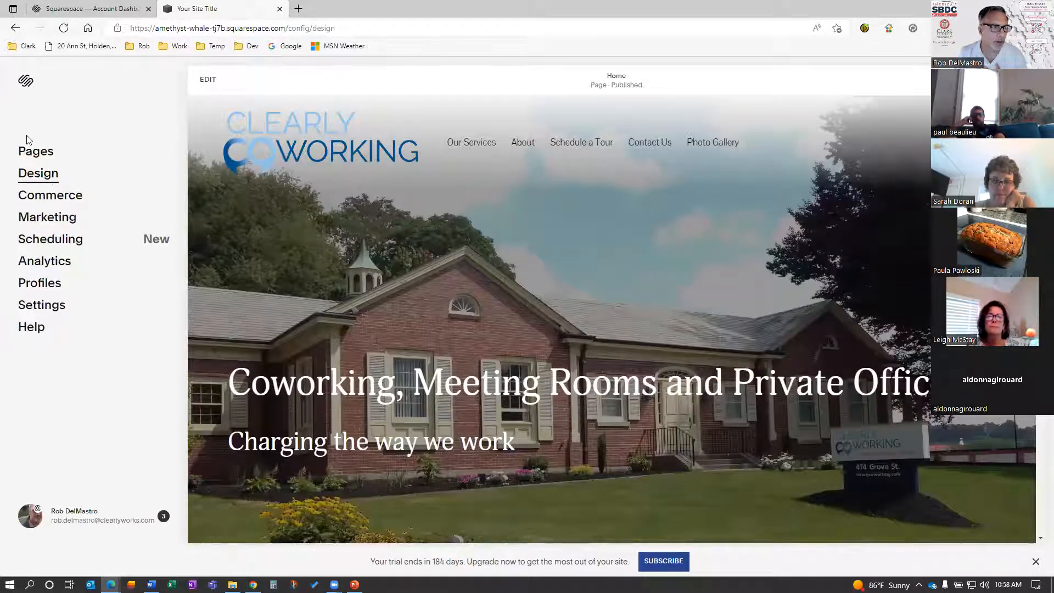
{"action": "left_click", "coordinate": [19, 78]}
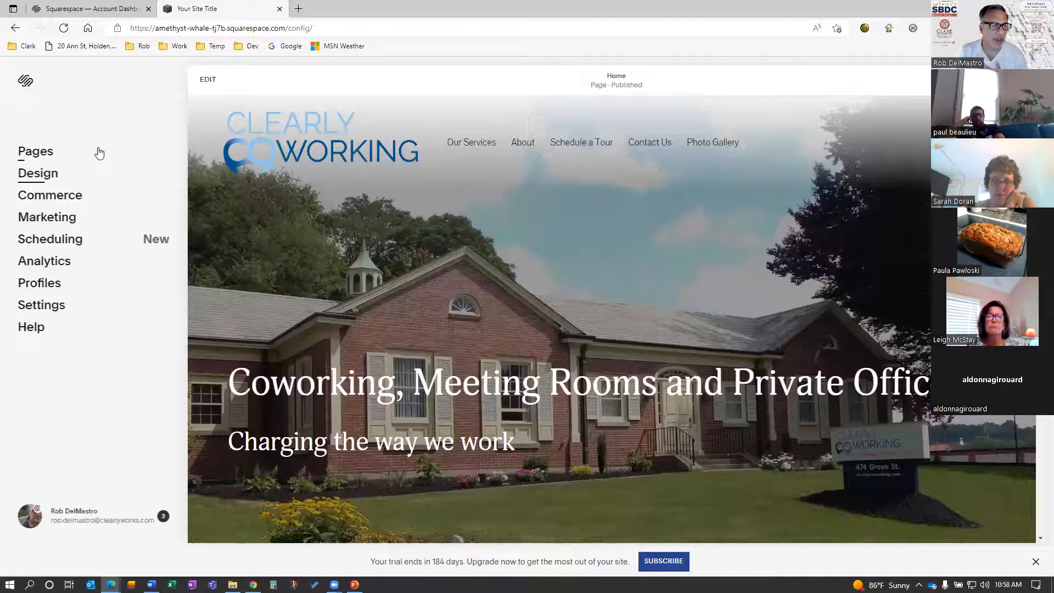
{"action": "left_click", "coordinate": [99, 153]}
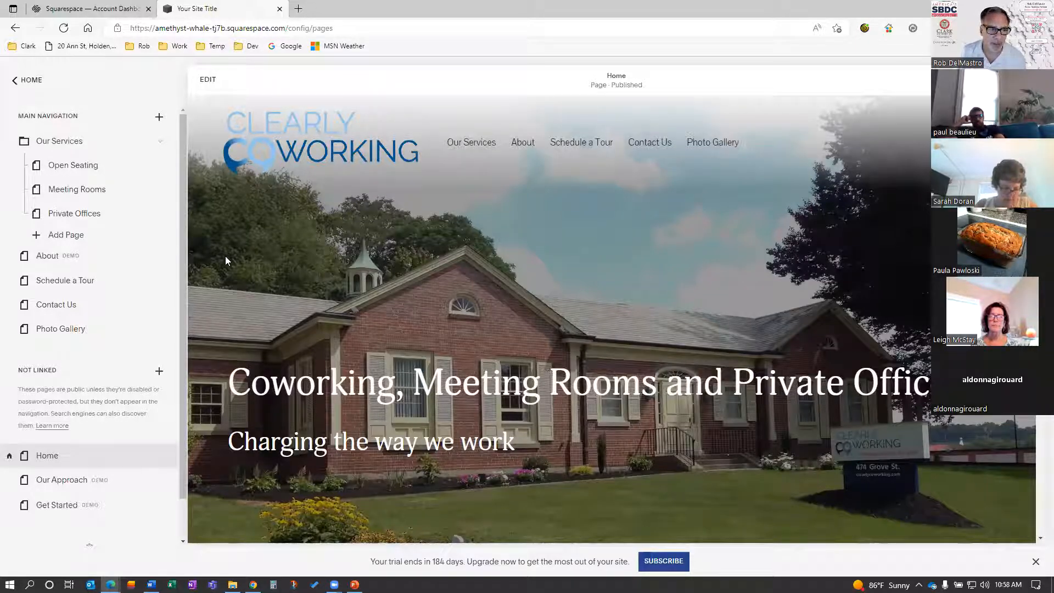
{"action": "left_click", "coordinate": [104, 282]}
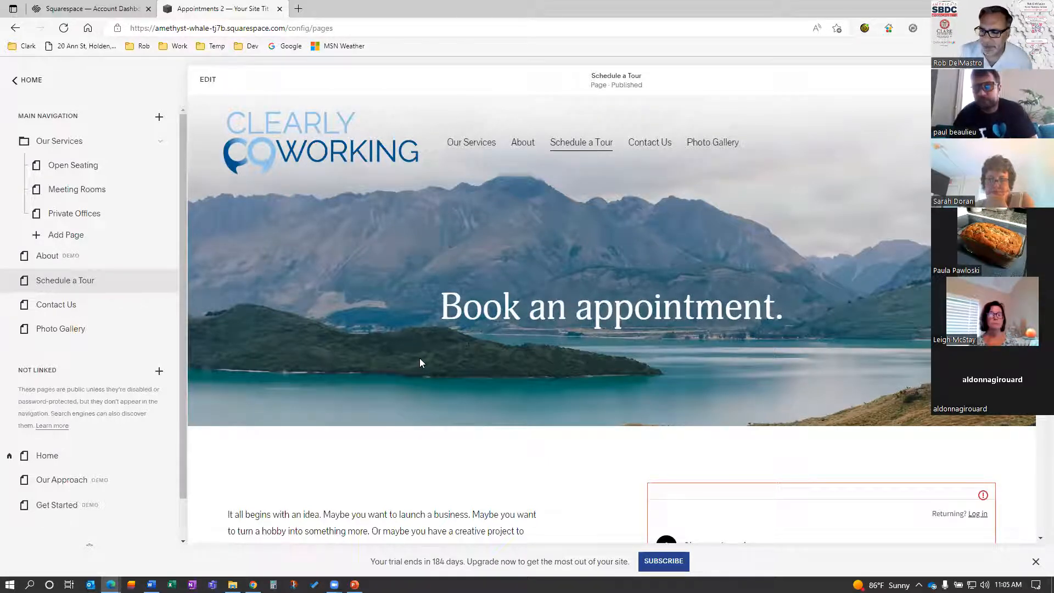
{"action": "scroll", "coordinate": [424, 341], "scroll_direction": "down", "scroll_amount": 5}
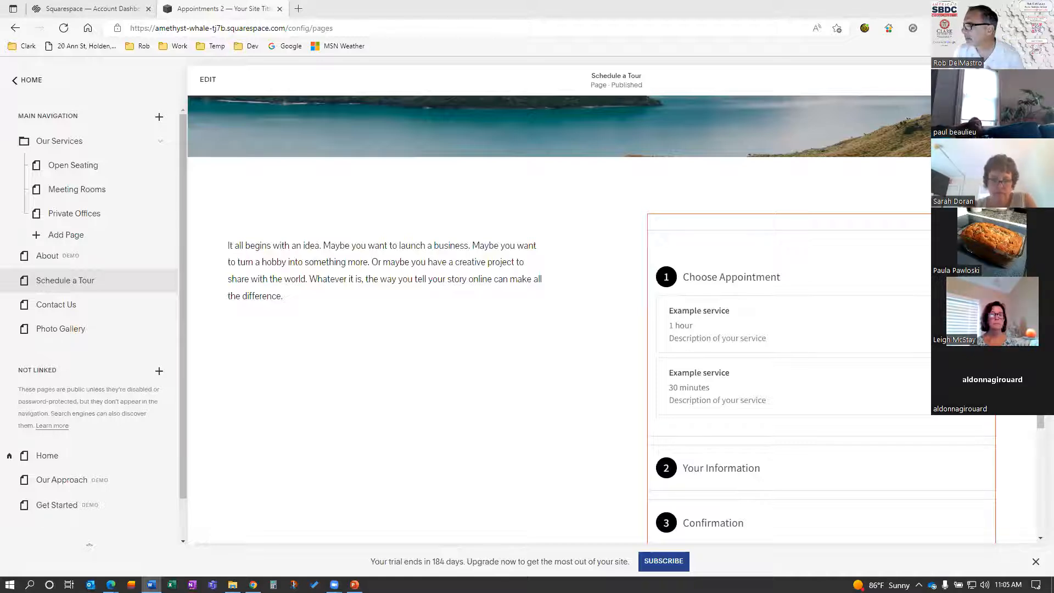
{"action": "left_click", "coordinate": [381, 258]}
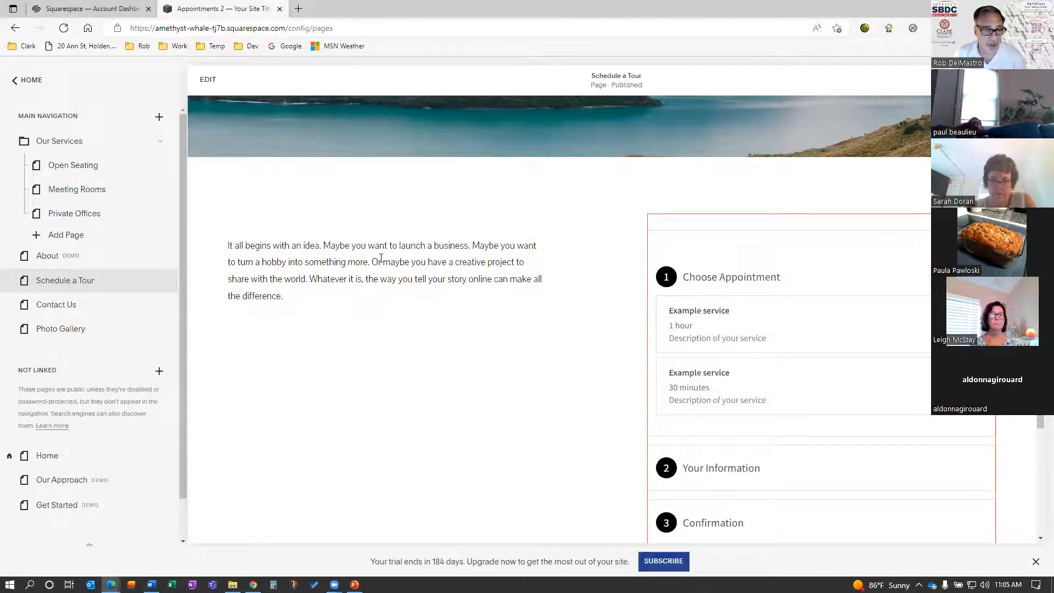
Step: Replace the placeholder paragraph with pasted text on booking a tour of at most 20 minutes and "We offer a free open seating day with every tour !"
{"action": "double_click", "coordinate": [358, 249]}
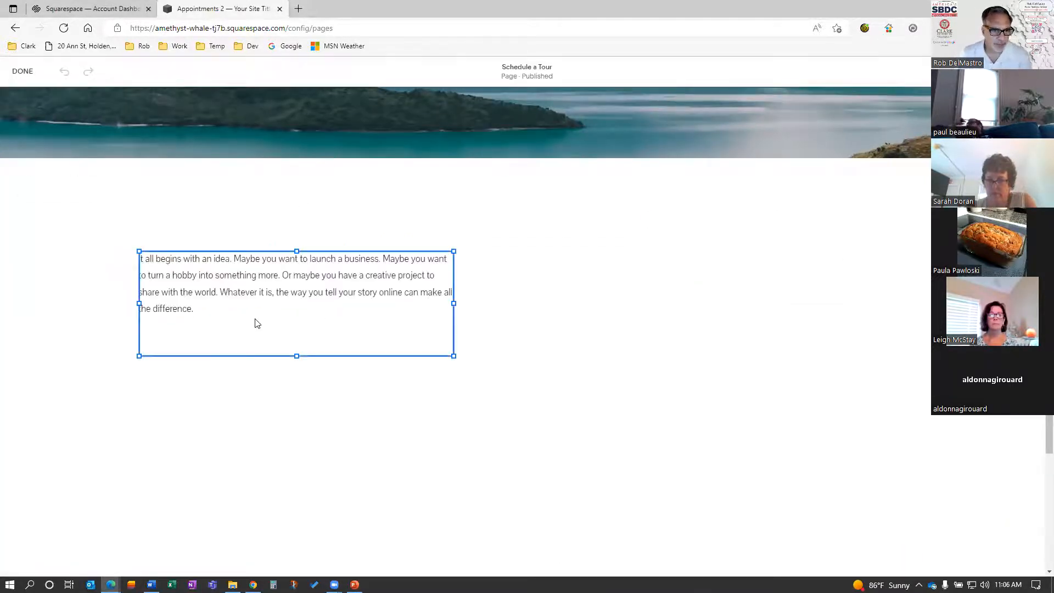
{"action": "left_click", "coordinate": [253, 296]}
{"action": "key", "text": "ctrl+a"}
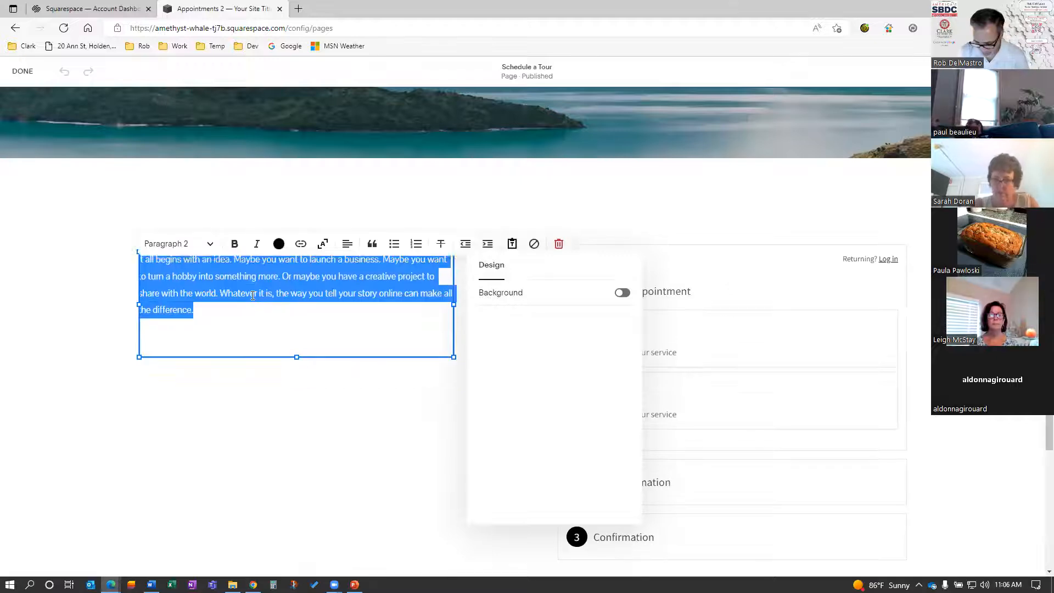
{"action": "key", "text": "BackSpace"}
{"action": "key", "text": "ctrl+z"}
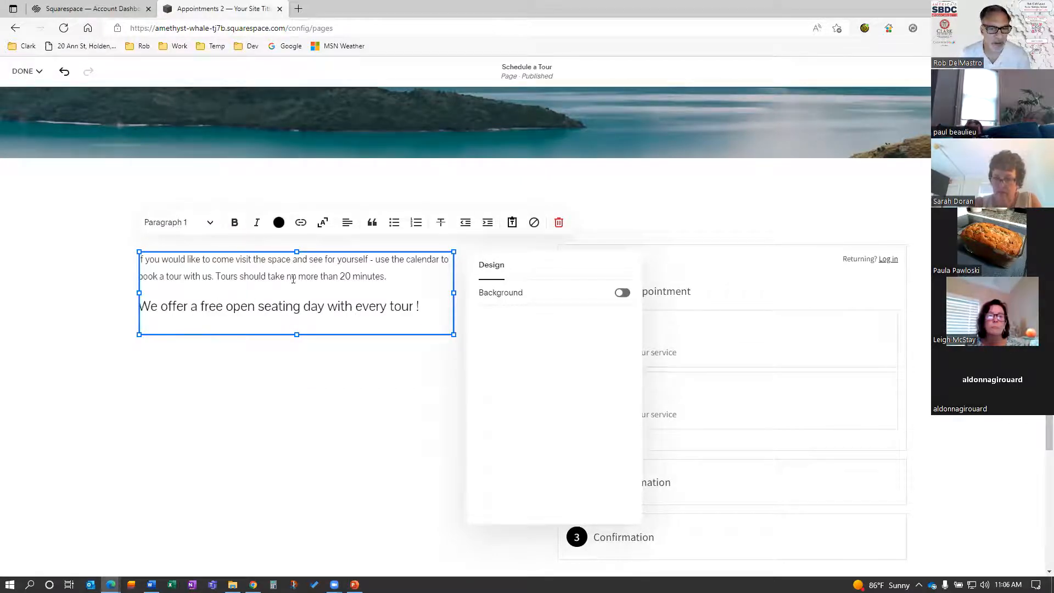
{"action": "left_click", "coordinate": [383, 401]}
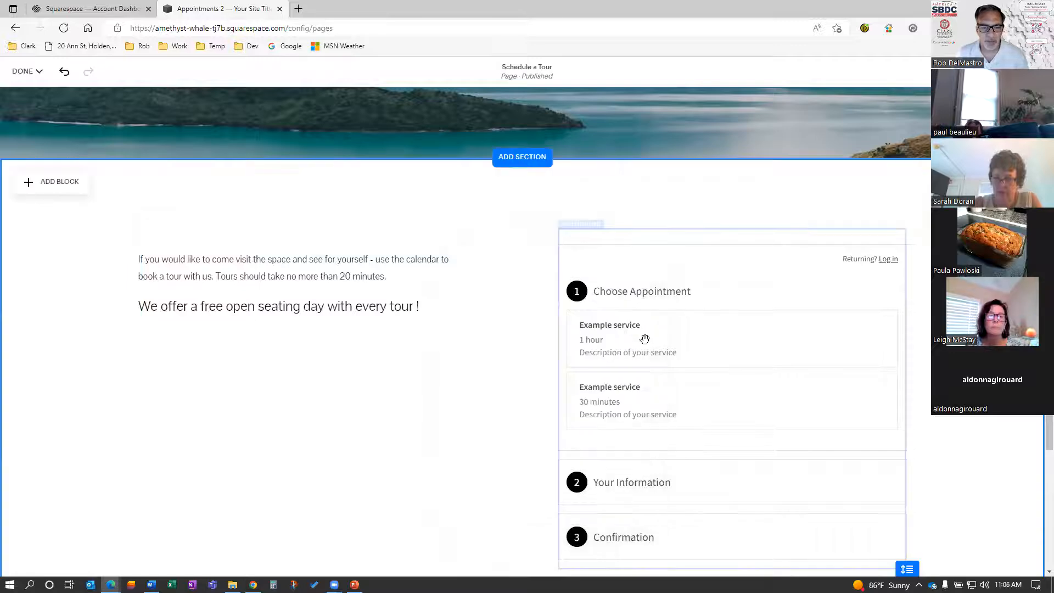
Step: Delete the Scheduling block from the Schedule a Tour page and confirm its removal
{"action": "left_click", "coordinate": [762, 231]}
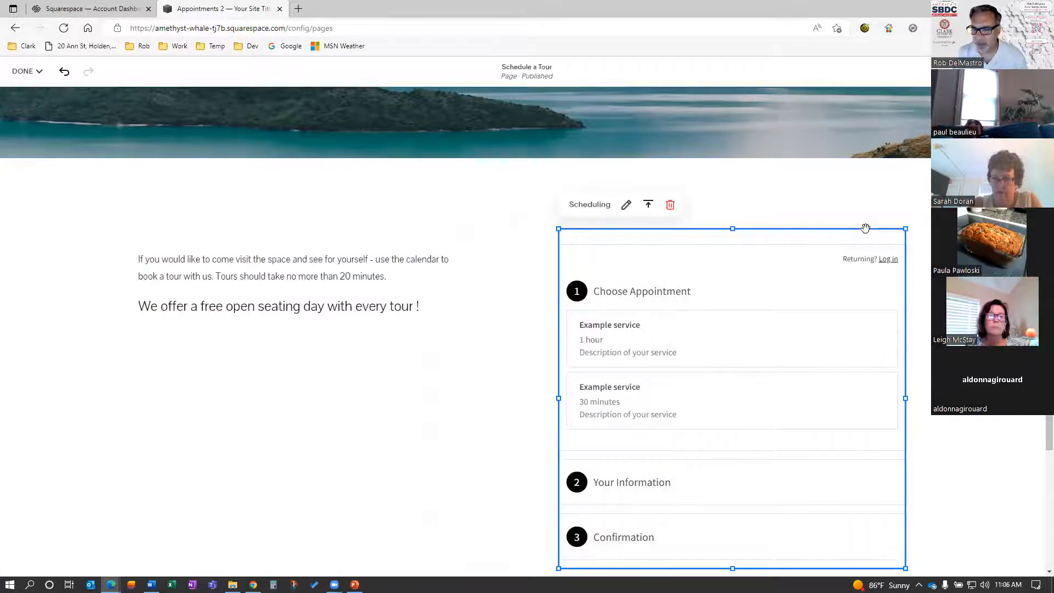
{"action": "left_click", "coordinate": [670, 205]}
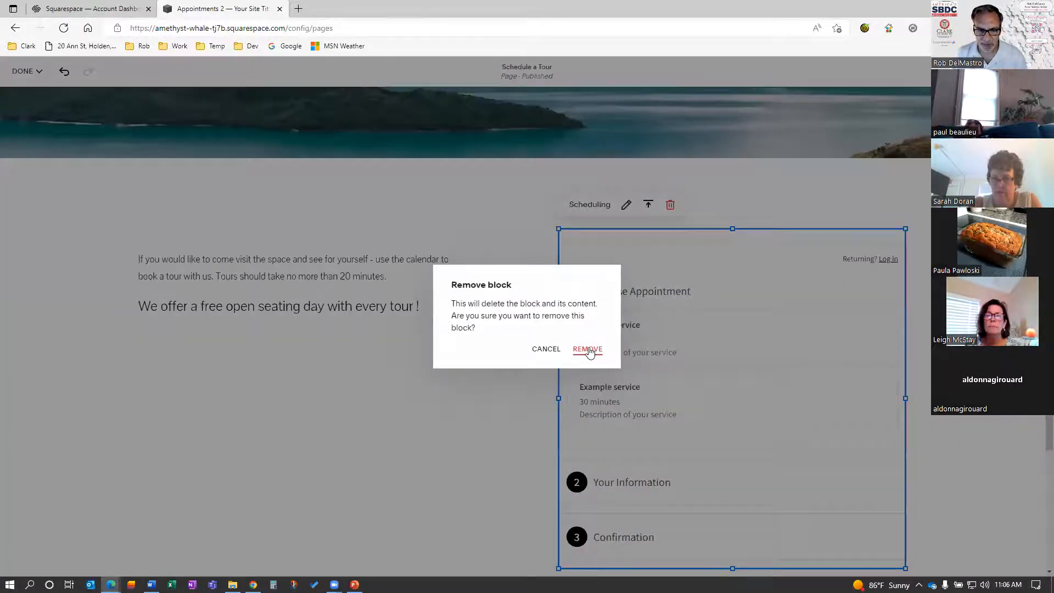
{"action": "left_click", "coordinate": [593, 349]}
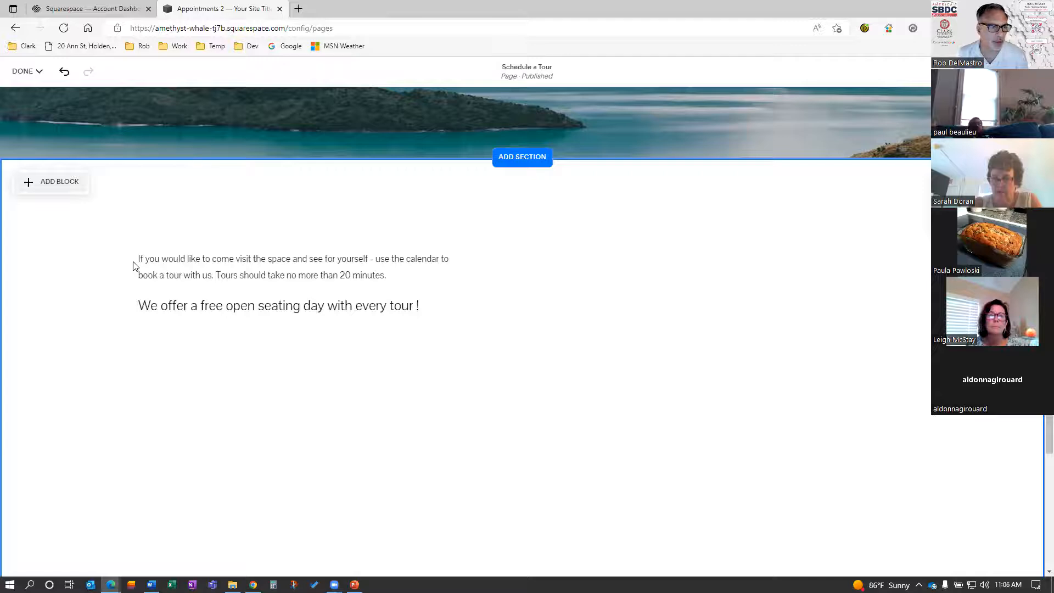
Step: Add an Embed block beside the tour text and enlarge it to fill the empty right half of the section
{"action": "left_click", "coordinate": [53, 182]}
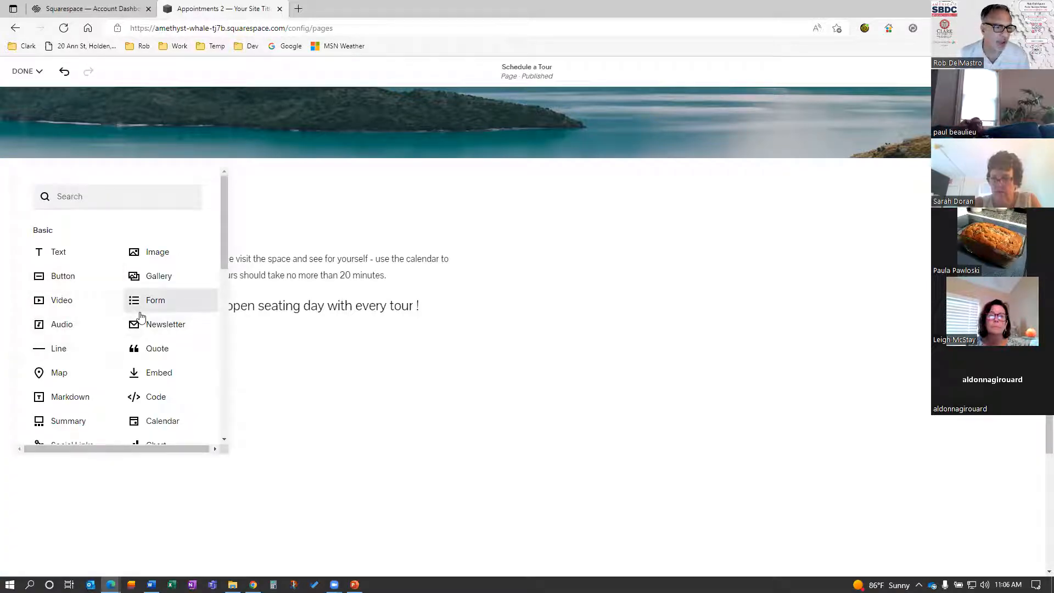
{"action": "scroll", "coordinate": [148, 335], "scroll_direction": "down", "scroll_amount": 1}
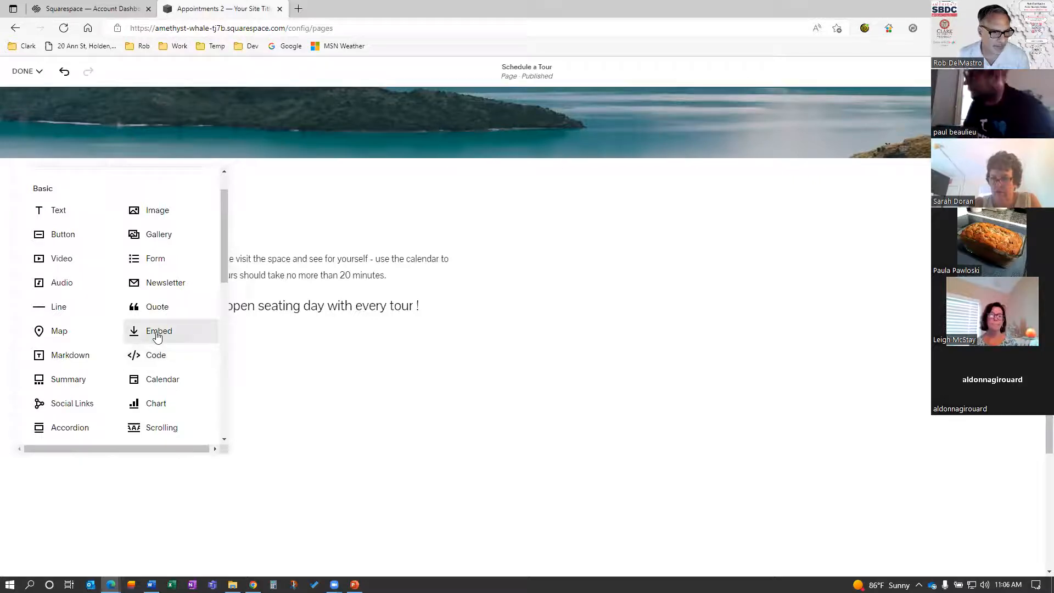
{"action": "left_click", "coordinate": [153, 335]}
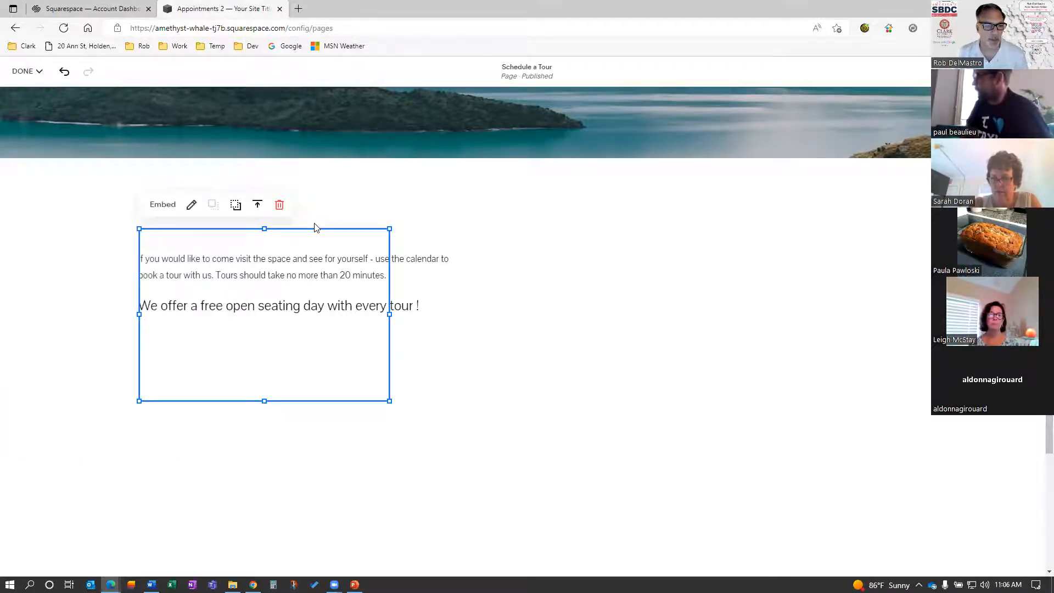
{"action": "left_click_drag", "start_coordinate": [304, 232], "coordinate": [692, 271]}
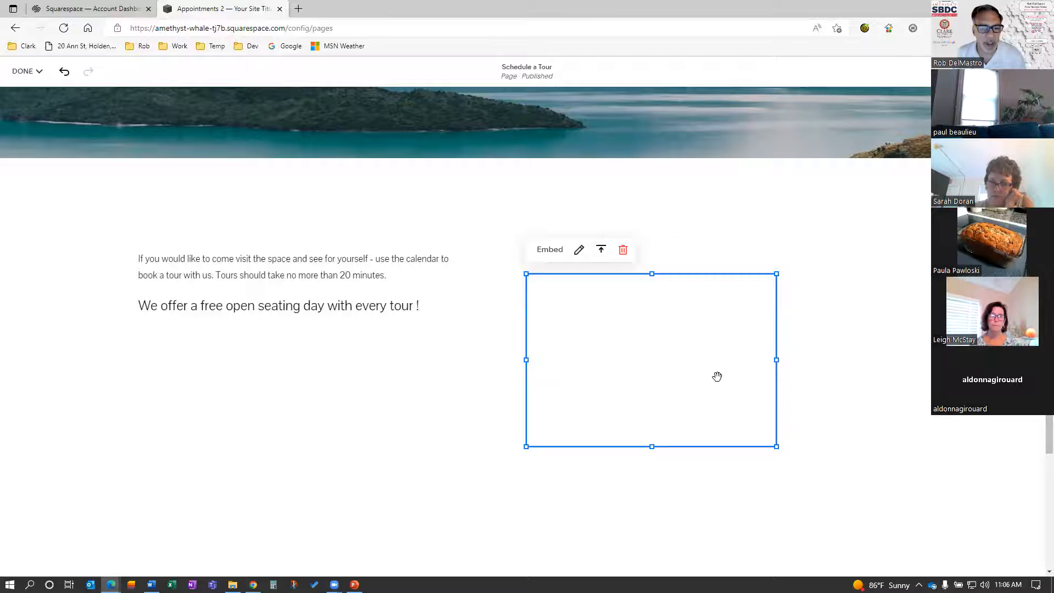
{"action": "left_click_drag", "start_coordinate": [801, 481], "coordinate": [901, 547]}
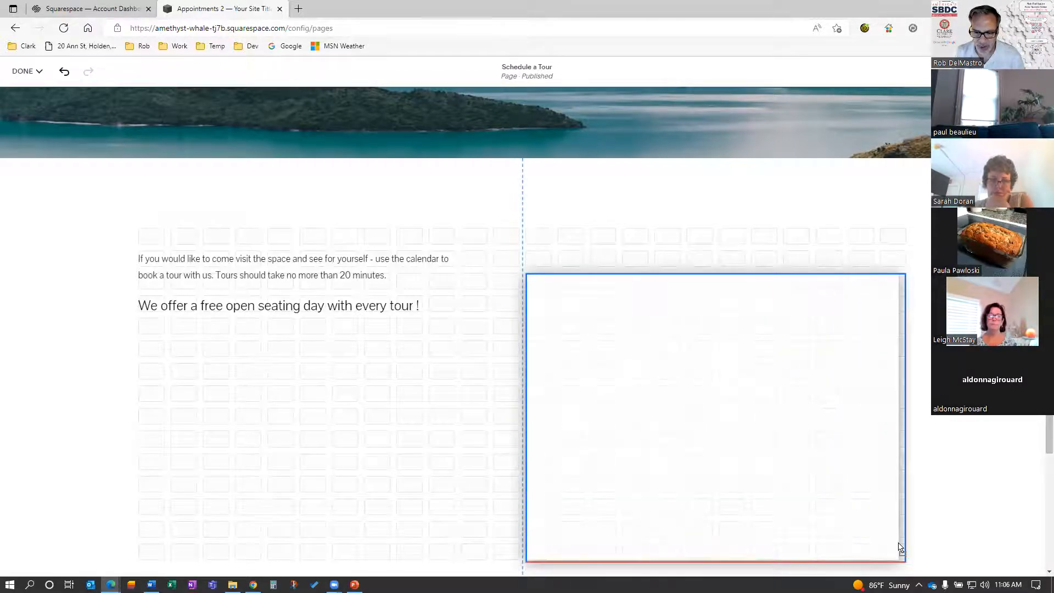
{"action": "left_click_drag", "start_coordinate": [782, 467], "coordinate": [782, 467]}
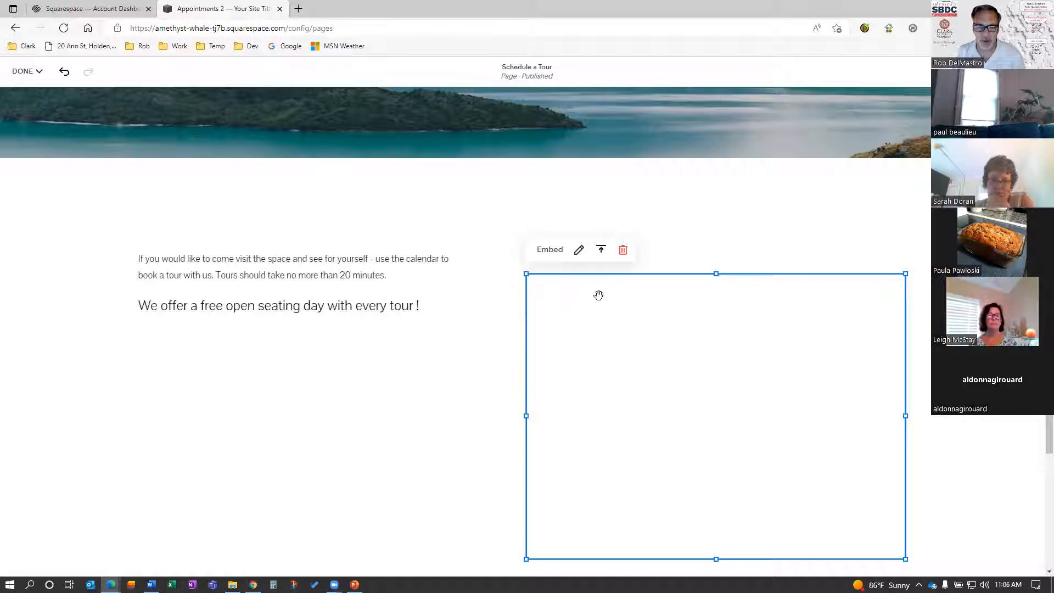
Step: Switch the Embed block to a code snippet and paste the copied Calendly inline widget code into its embed data
{"action": "left_click", "coordinate": [578, 251]}
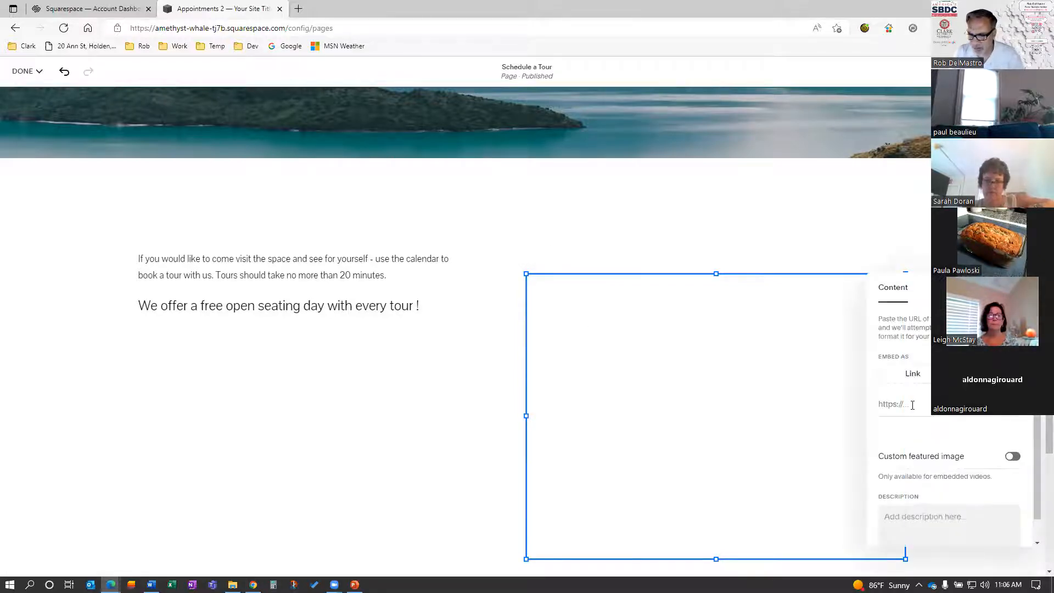
{"action": "left_click", "coordinate": [986, 373]}
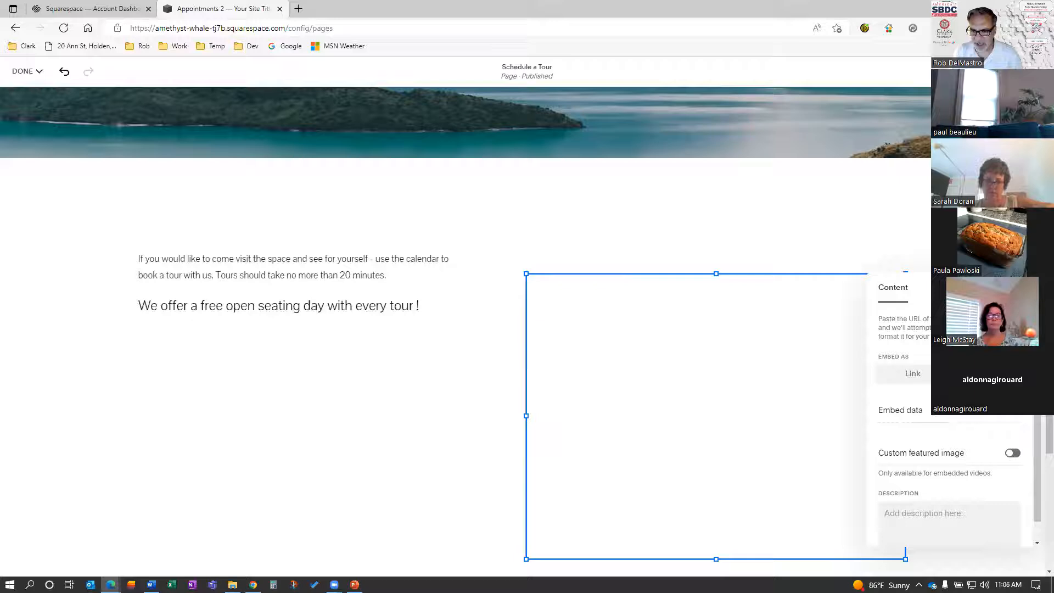
{"action": "left_click", "coordinate": [907, 412]}
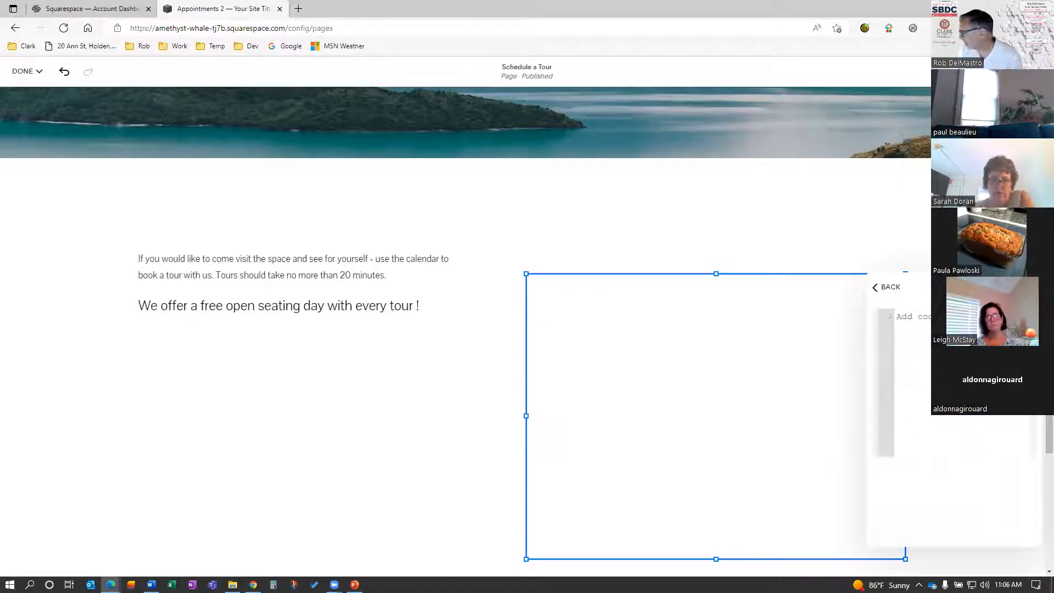
{"action": "key", "text": "alt+Tab"}
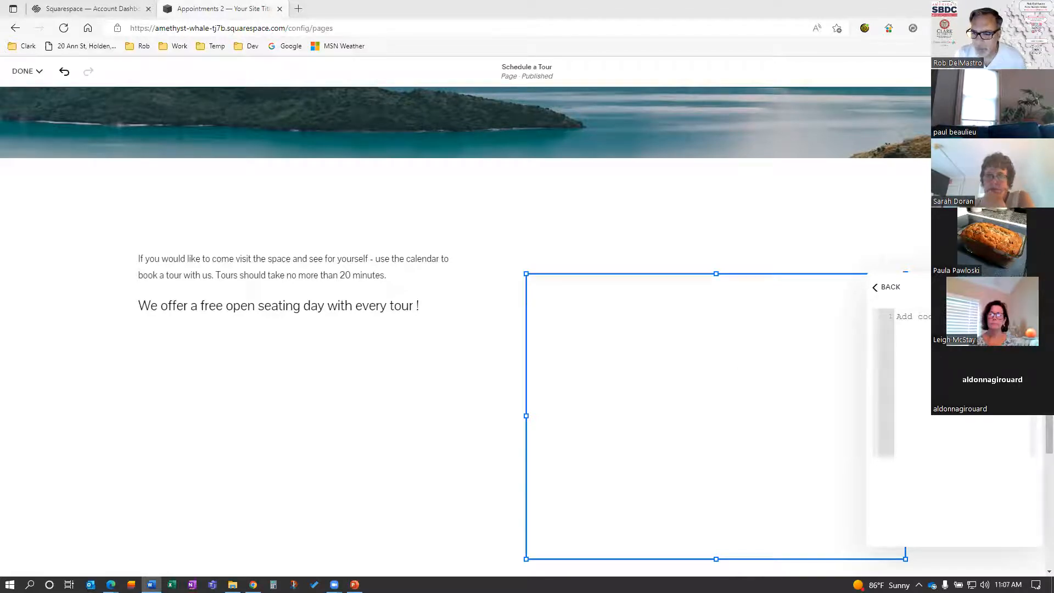
{"action": "left_click", "coordinate": [918, 318]}
{"action": "key", "text": "ctrl+v"}
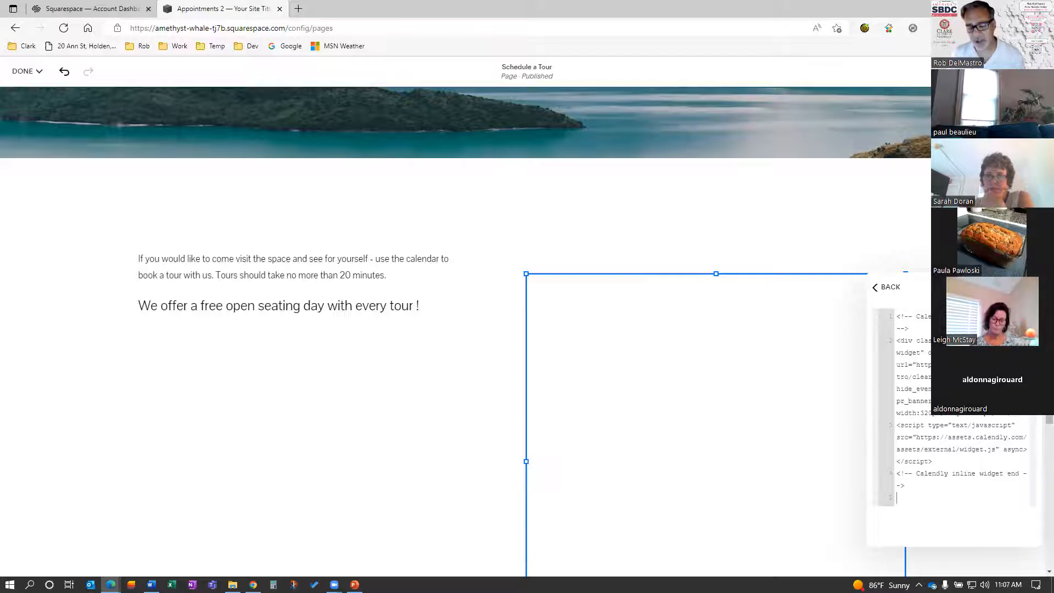
{"action": "left_click", "coordinate": [881, 288]}
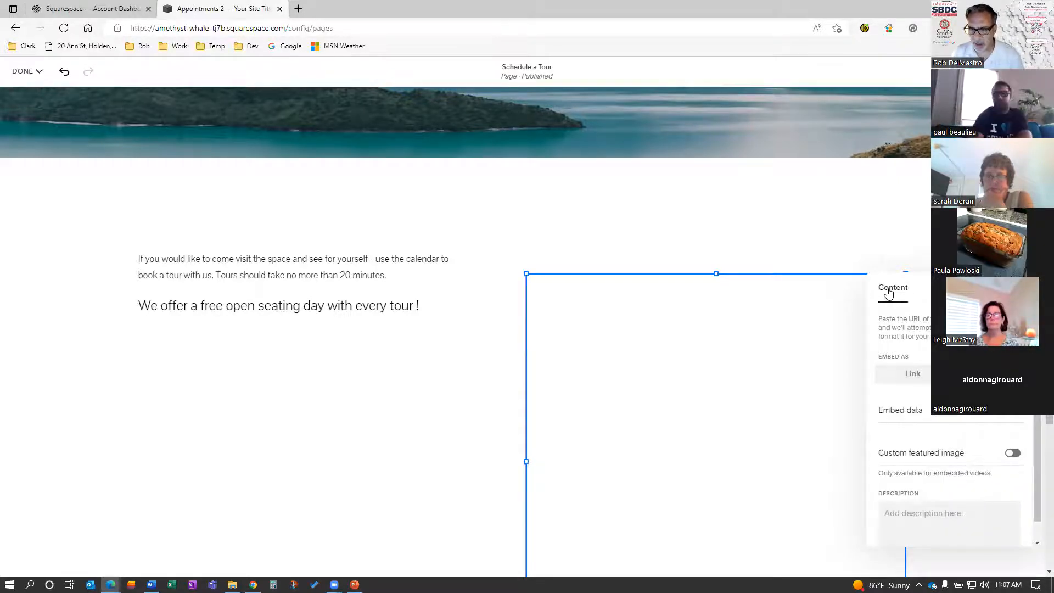
{"action": "left_click", "coordinate": [332, 416]}
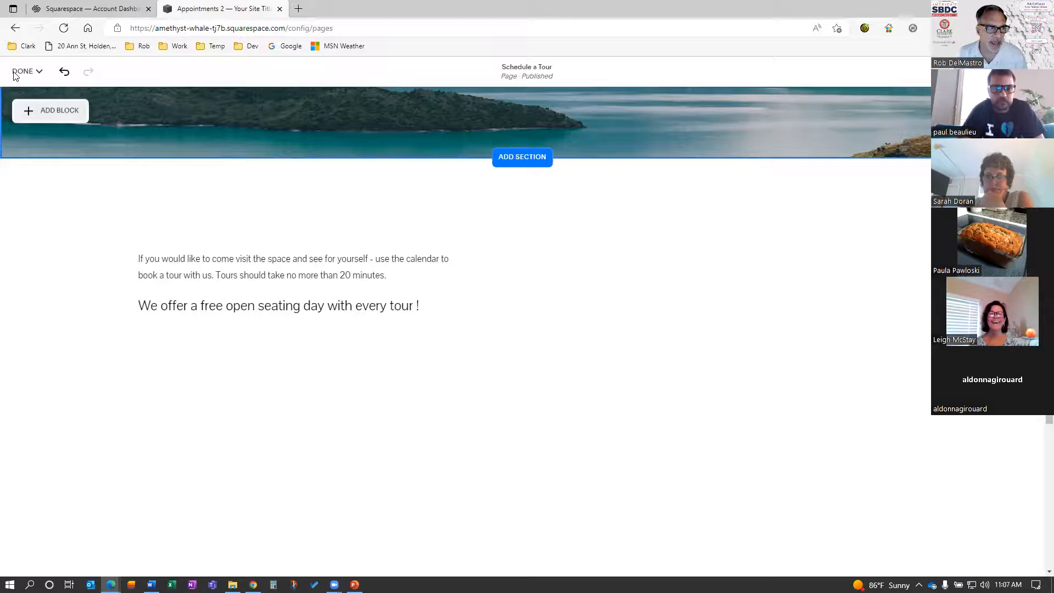
Step: Save the Schedule a Tour page, exit editing and check the embedded Calendly calendar
{"action": "left_click", "coordinate": [29, 76]}
{"action": "mouse_move", "coordinate": [27, 78]}
{"action": "left_click", "coordinate": [25, 105]}
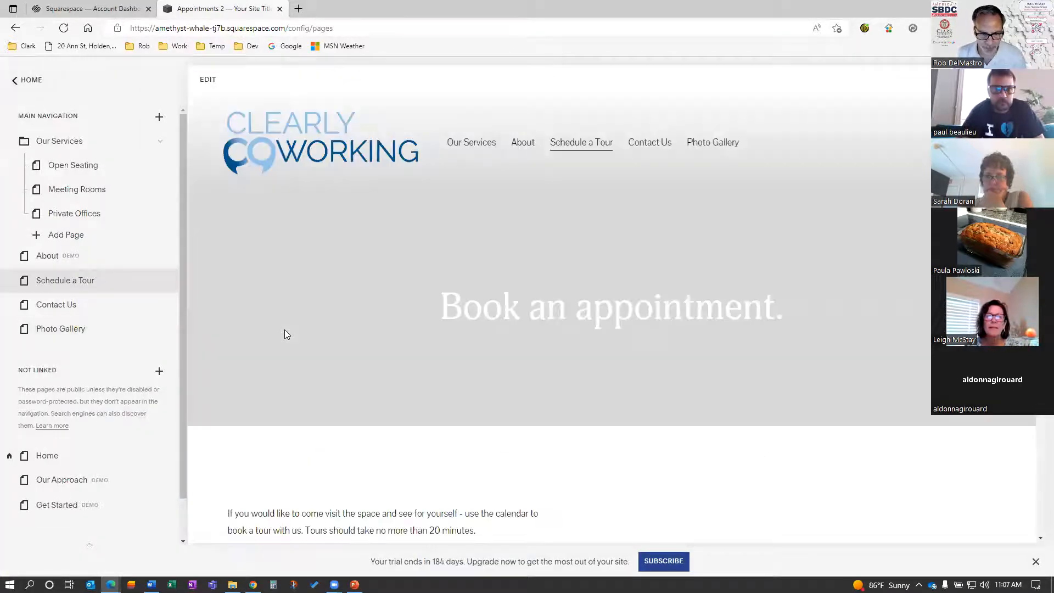
{"action": "scroll", "coordinate": [374, 384], "scroll_direction": "down", "scroll_amount": 5}
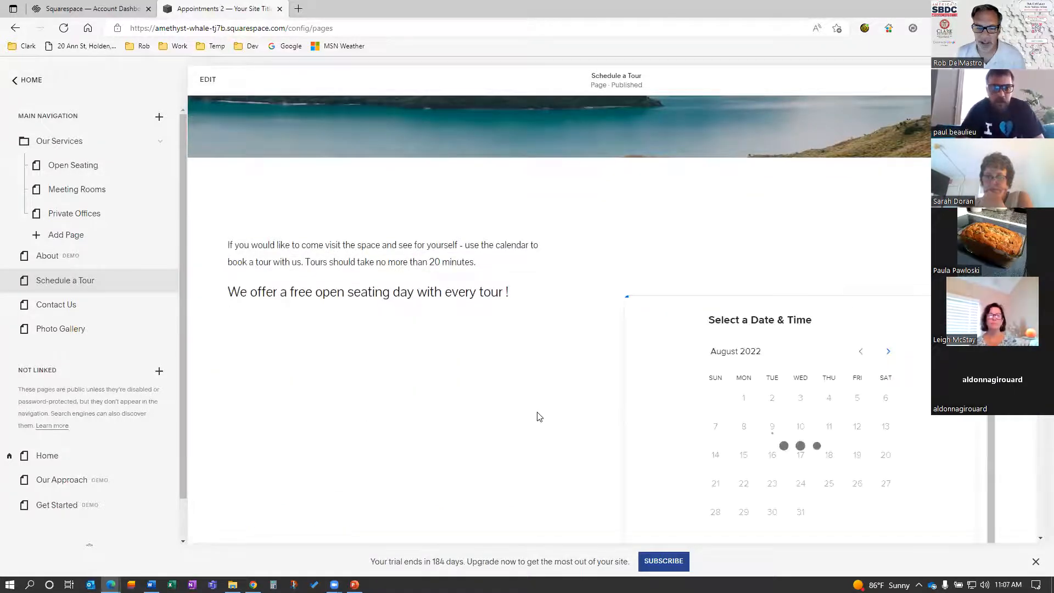
{"action": "scroll", "coordinate": [538, 418], "scroll_direction": "down", "scroll_amount": 1}
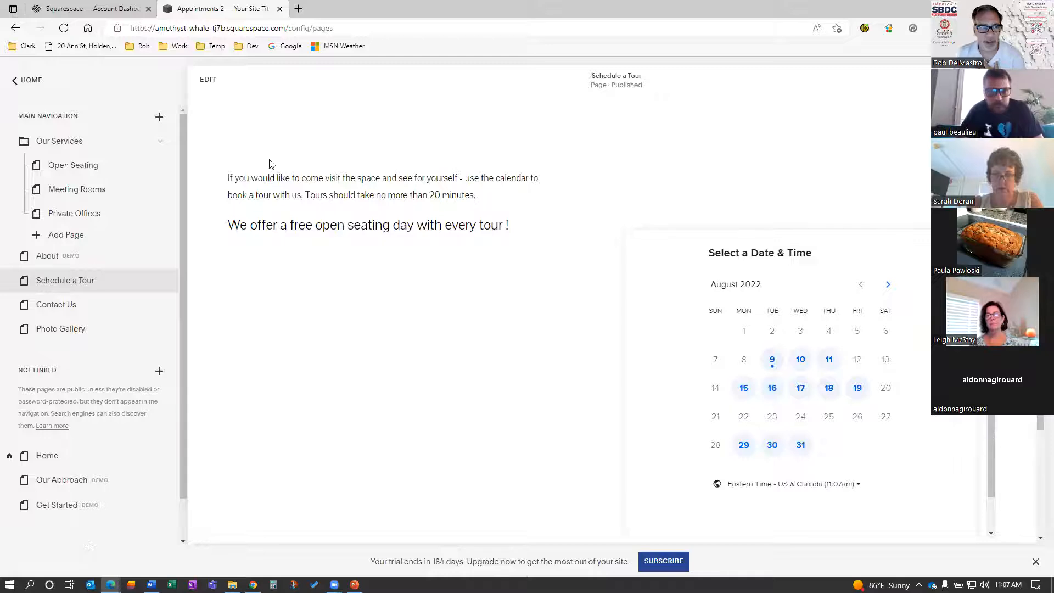
Step: Reopen the page editor to look up the Embed option among the available blocks, leaving without adding anything
{"action": "left_click", "coordinate": [207, 79]}
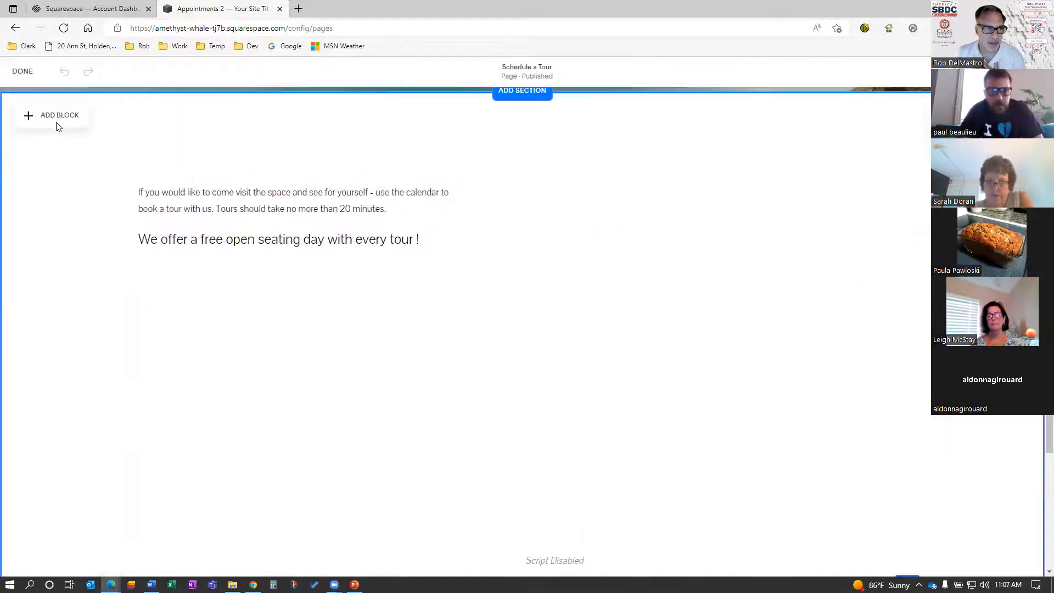
{"action": "left_click", "coordinate": [55, 115]}
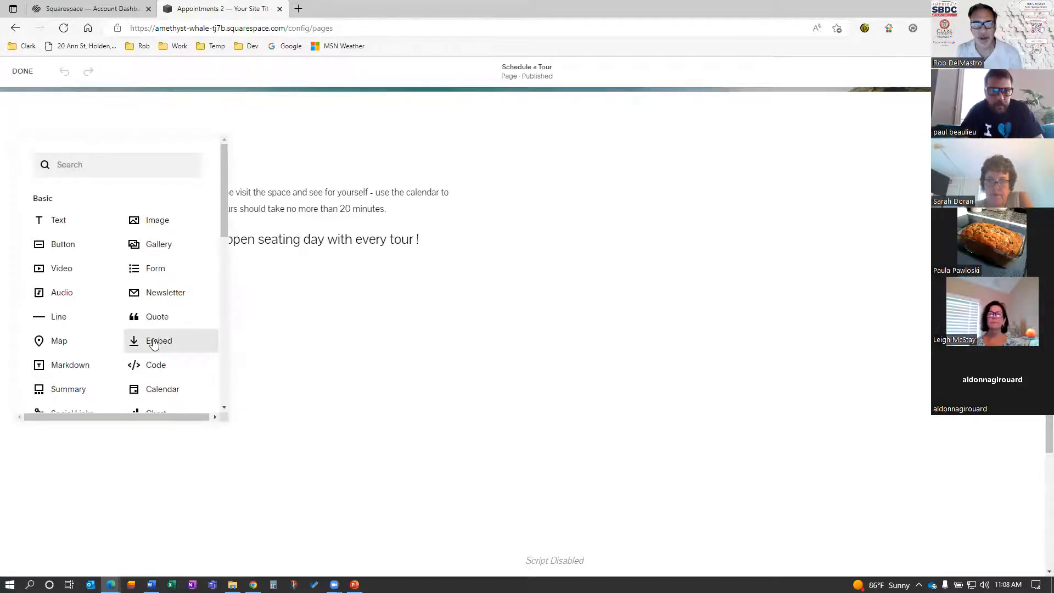
{"action": "left_click_drag", "start_coordinate": [154, 343], "coordinate": [689, 273]}
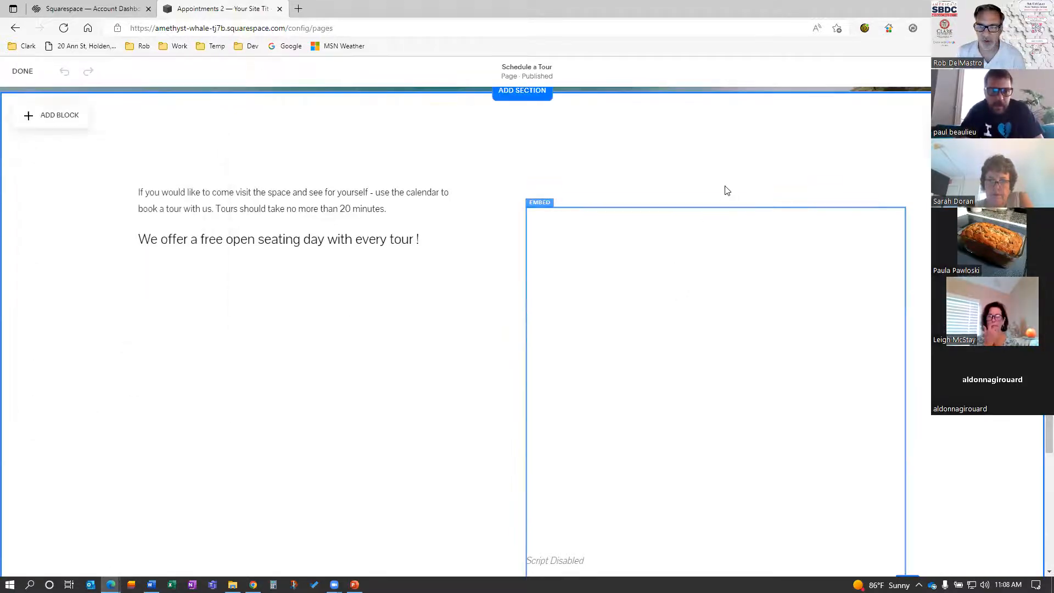
{"action": "left_click", "coordinate": [20, 74]}
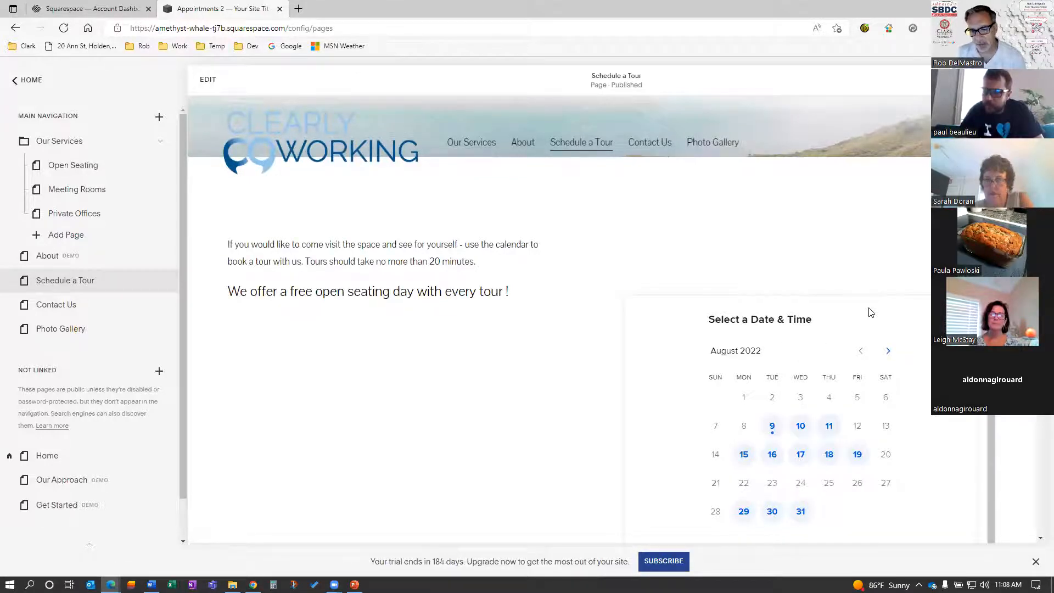
Step: Preview the page at full size and test the calendar by choosing and confirming 10:30am on Wednesday, August 10
{"action": "scroll", "coordinate": [832, 388], "scroll_direction": "down", "scroll_amount": 1}
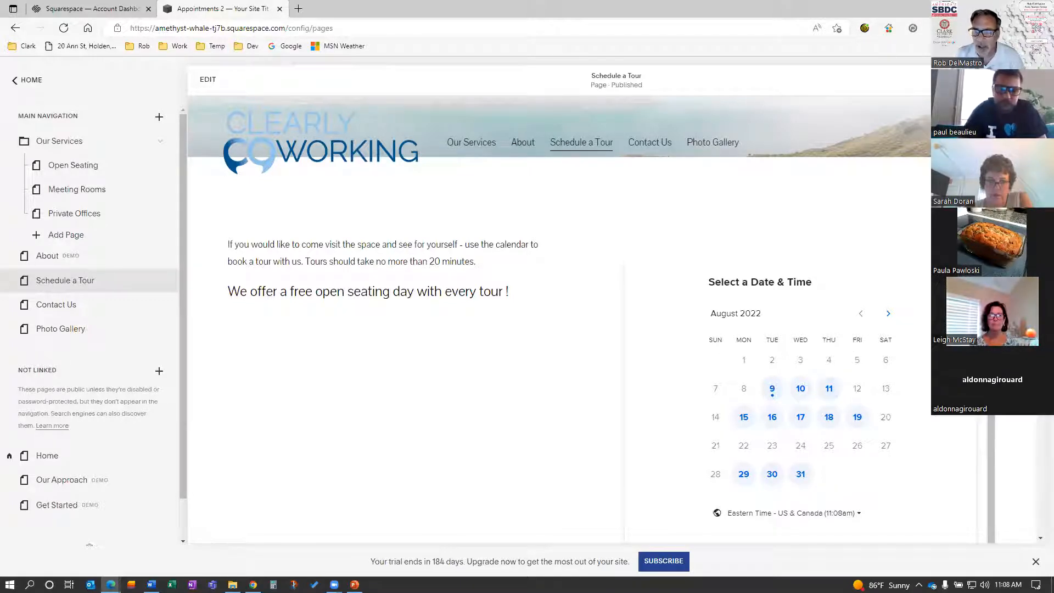
{"action": "left_click", "coordinate": [1029, 79]}
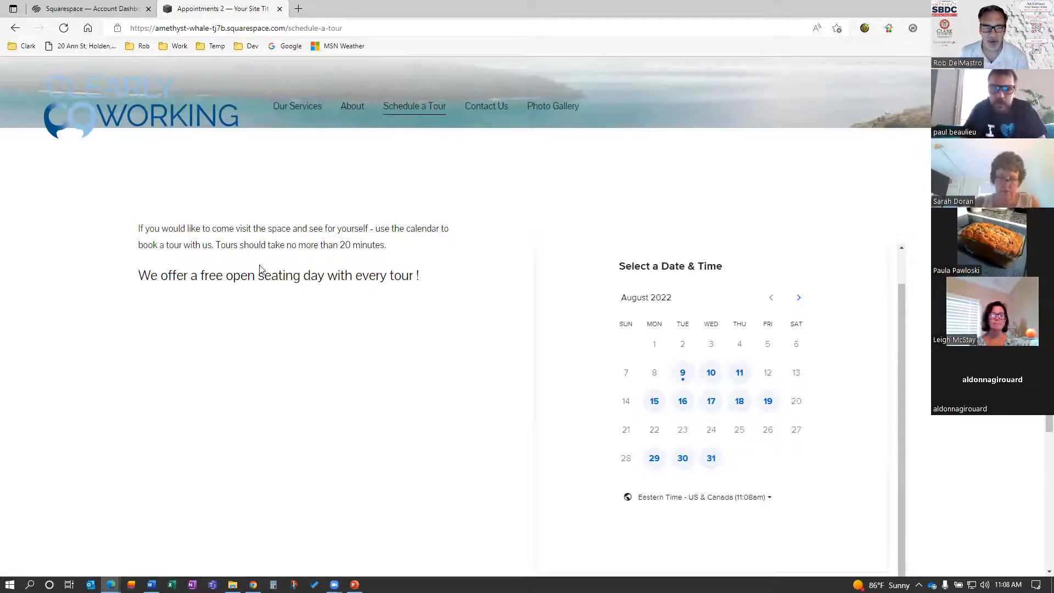
{"action": "left_click", "coordinate": [710, 374]}
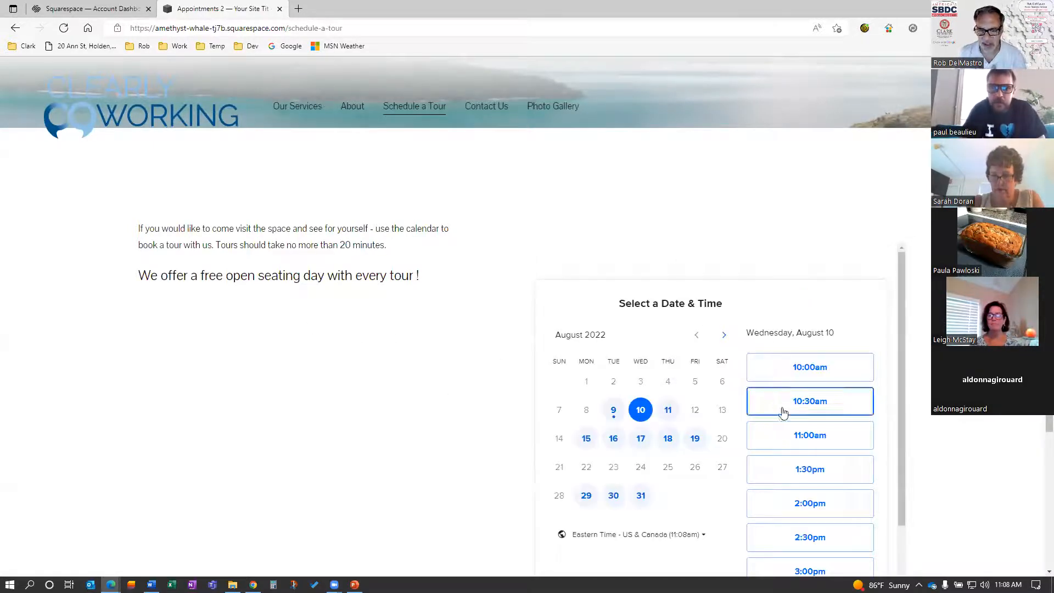
{"action": "left_click", "coordinate": [821, 402]}
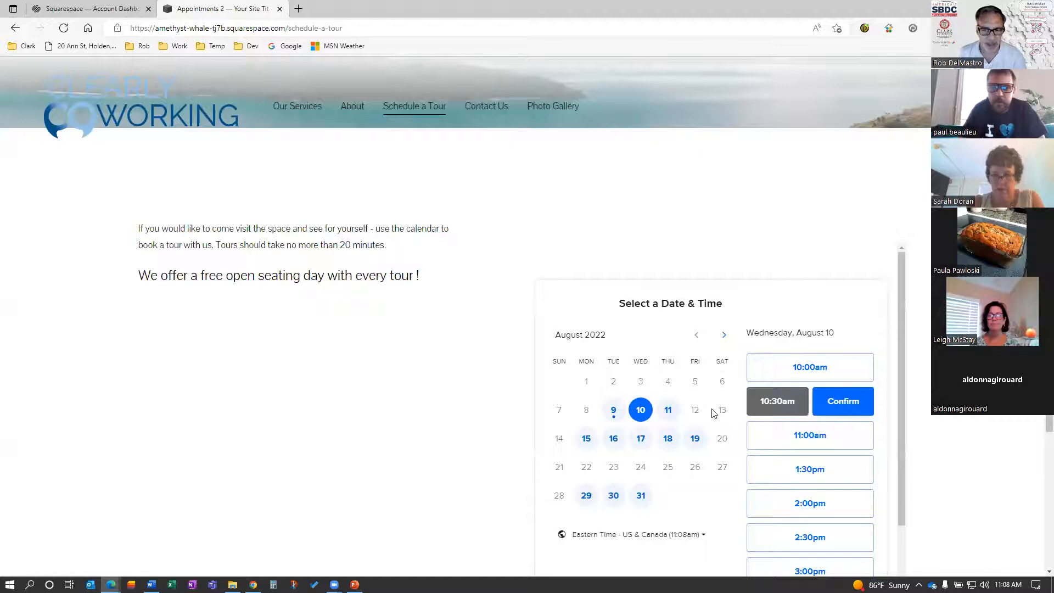
{"action": "left_click", "coordinate": [863, 391]}
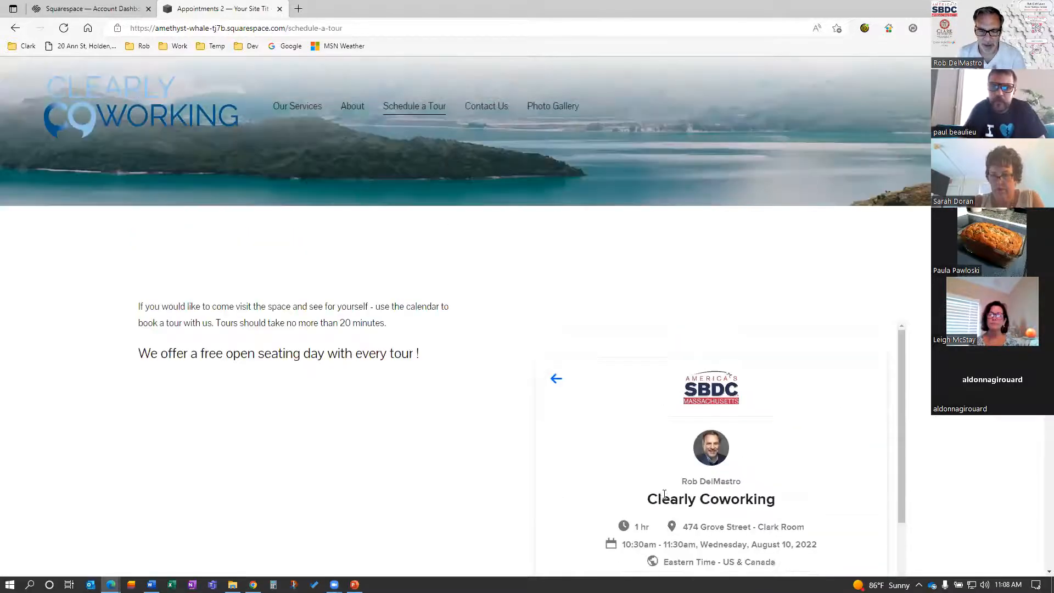
Step: Examine the calendar's booking details form without scheduling the event, and return from the preview to the page list
{"action": "scroll", "coordinate": [664, 500], "scroll_direction": "down", "scroll_amount": 5}
{"action": "scroll", "coordinate": [667, 501], "scroll_direction": "down", "scroll_amount": 3}
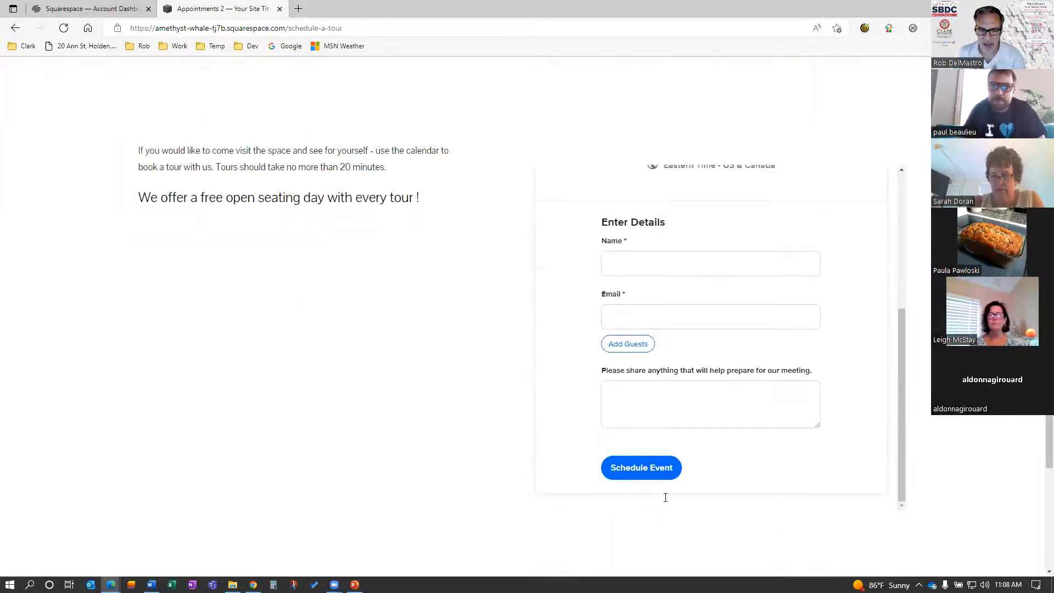
{"action": "scroll", "coordinate": [501, 335], "scroll_direction": "up", "scroll_amount": 6}
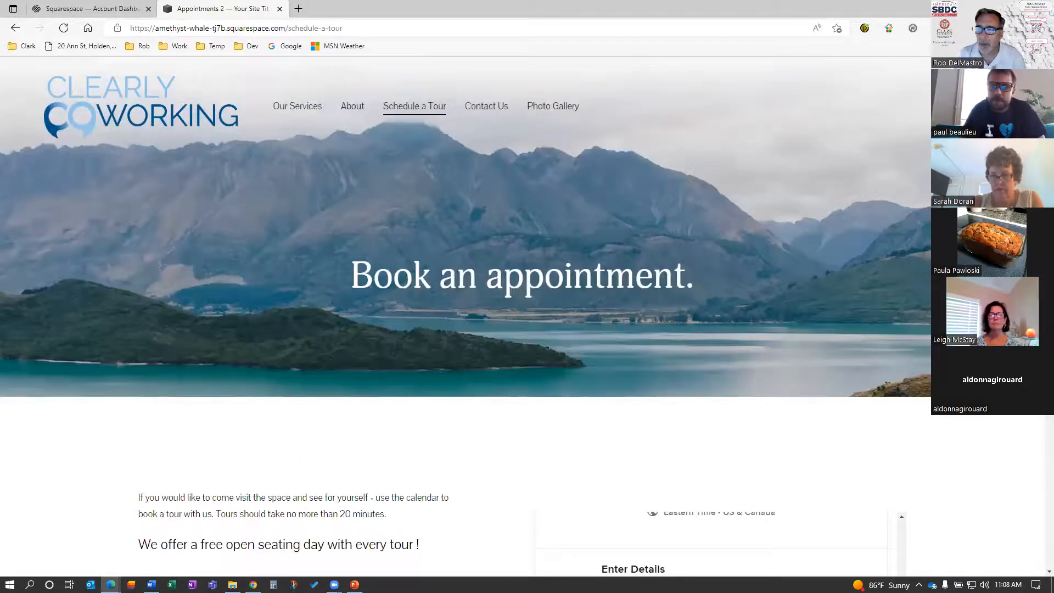
{"action": "key", "text": "Escape"}
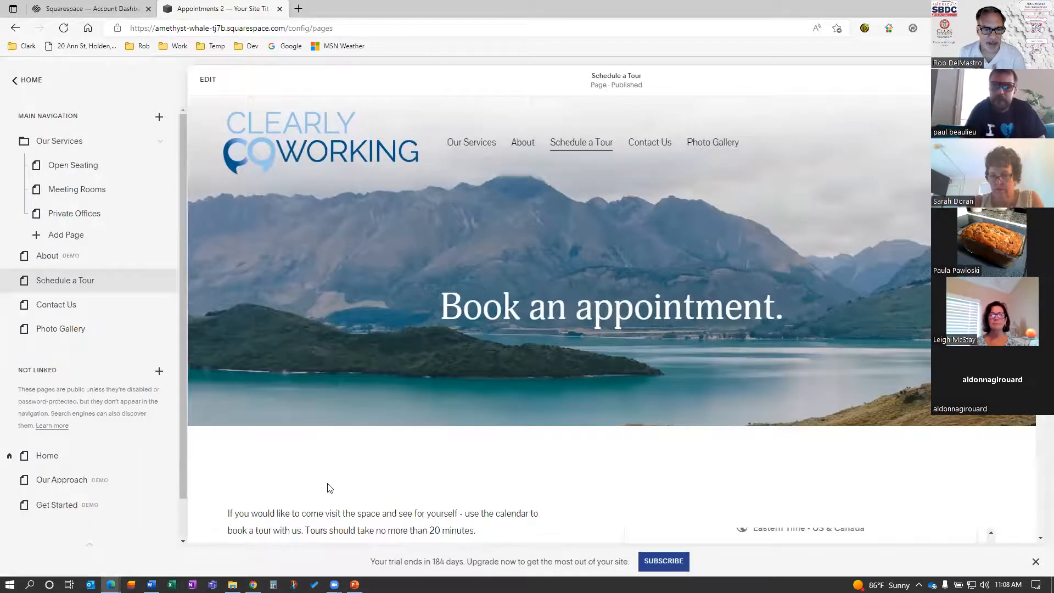
Step: Look over the Schedule a Tour page and return to the site's home page
{"action": "scroll", "coordinate": [345, 526], "scroll_direction": "down", "scroll_amount": 1}
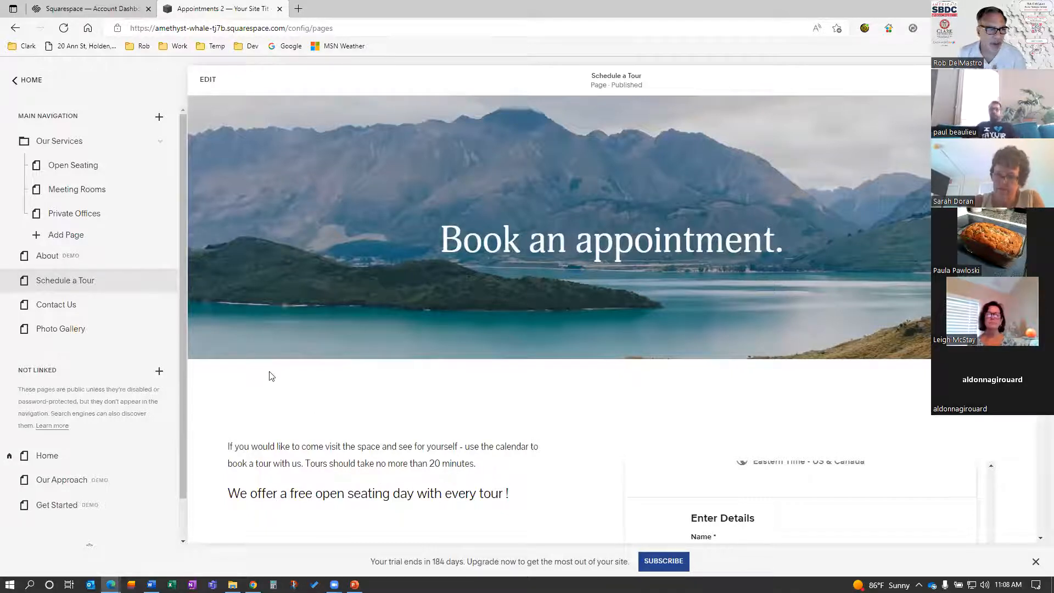
{"action": "scroll", "coordinate": [381, 310], "scroll_direction": "up", "scroll_amount": 1}
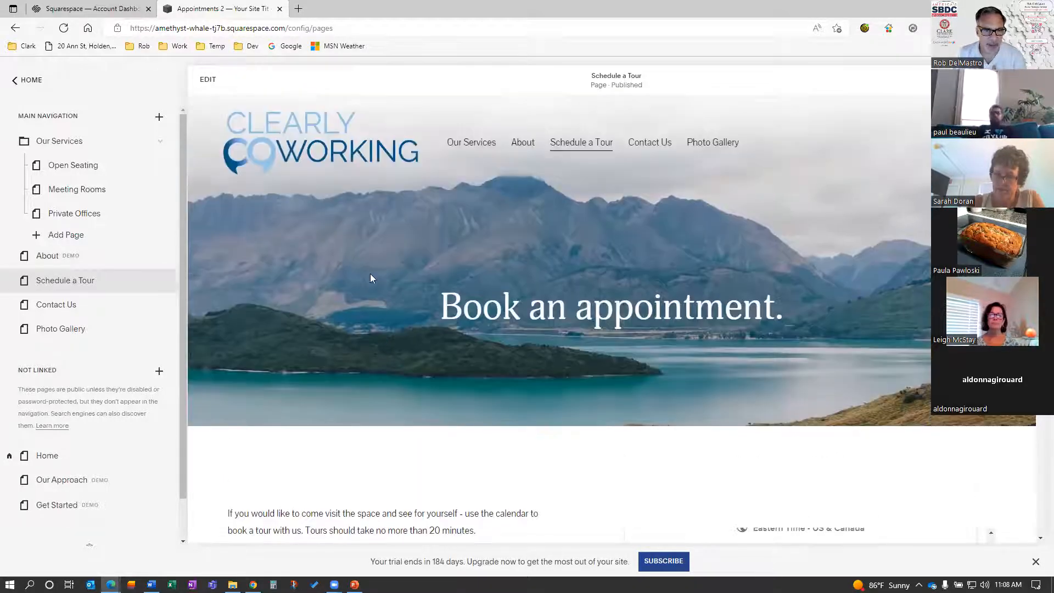
{"action": "left_click", "coordinate": [275, 154]}
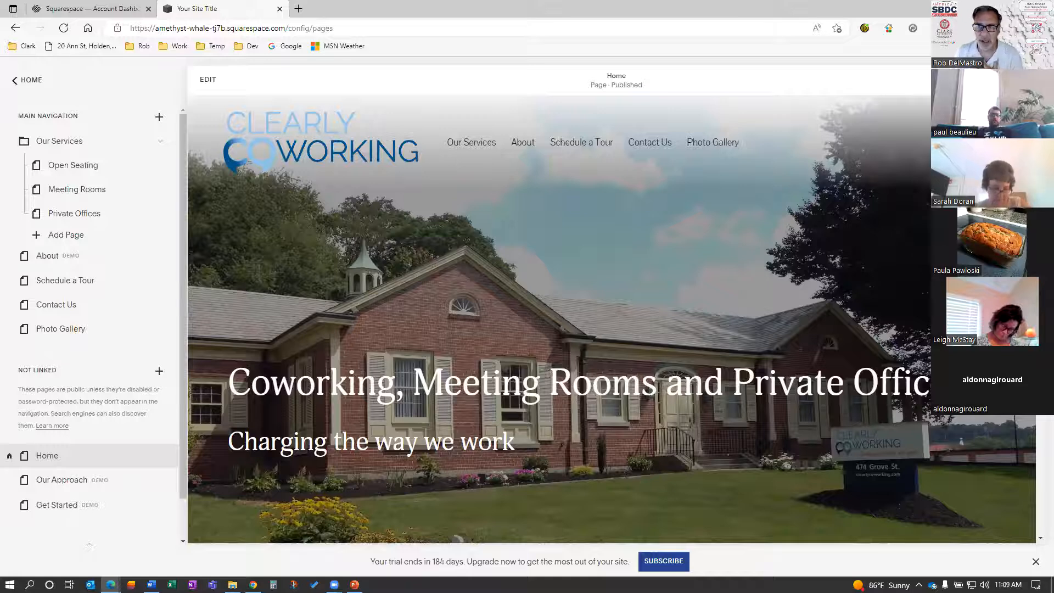
Step: Preview the site in mobile view and check the Open Seating page through the mobile menu's Our Services folder
{"action": "left_click", "coordinate": [985, 80]}
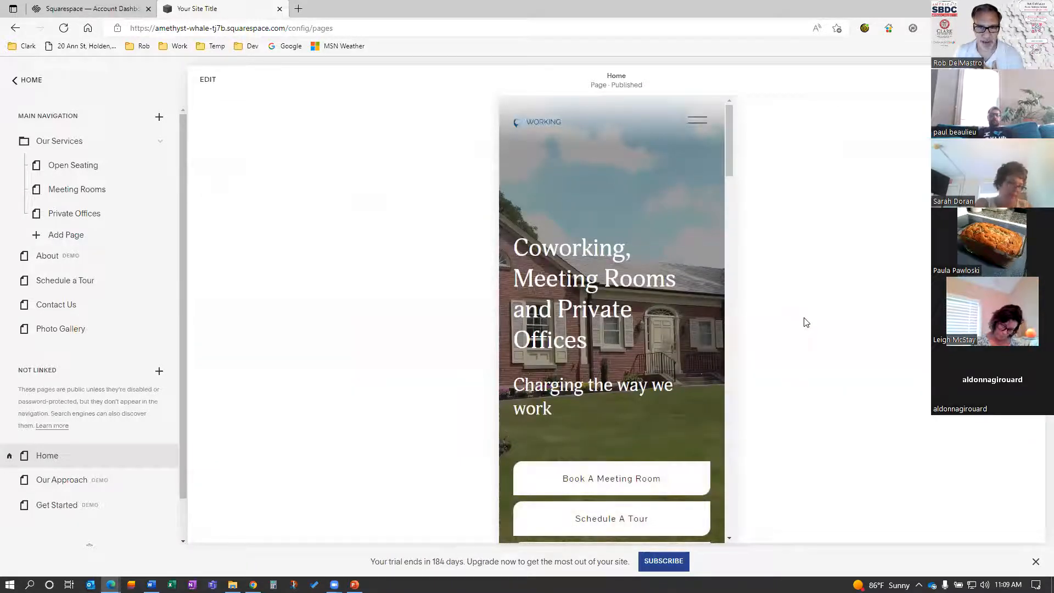
{"action": "left_click", "coordinate": [695, 130]}
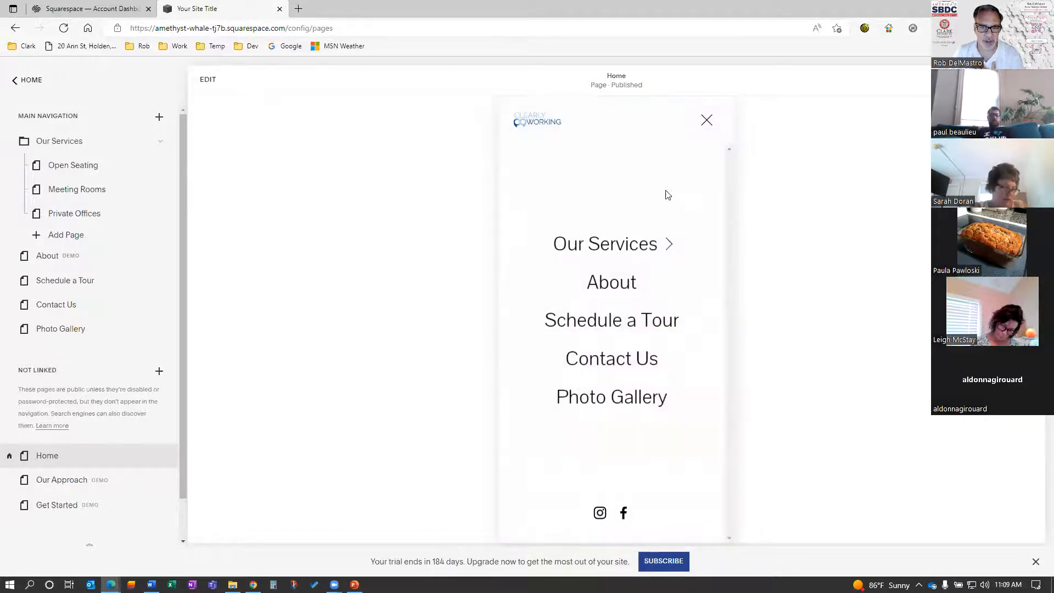
{"action": "left_click", "coordinate": [611, 245]}
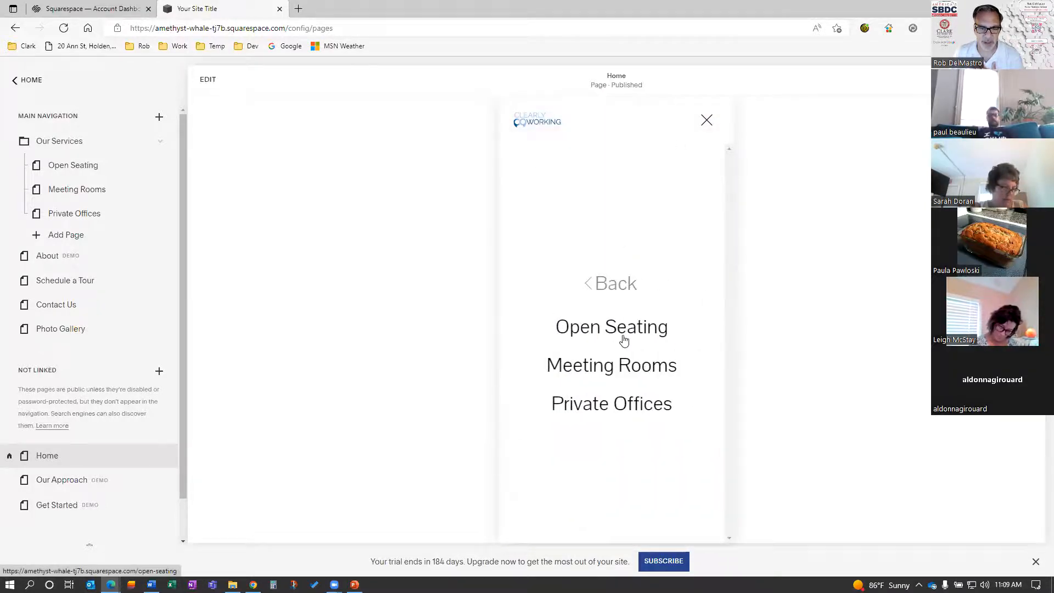
{"action": "left_click", "coordinate": [566, 338]}
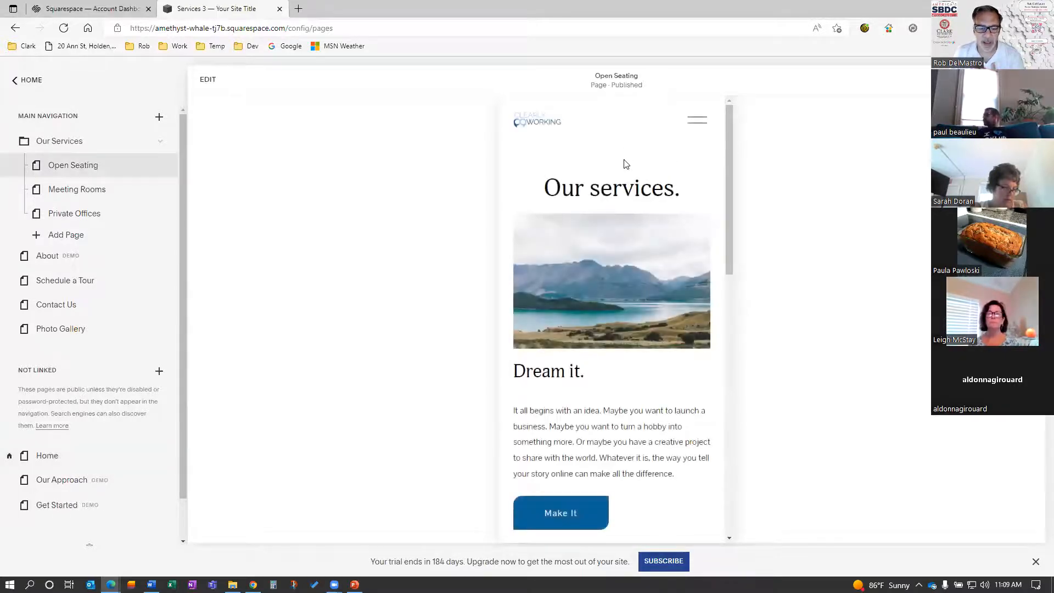
{"action": "scroll", "coordinate": [623, 164], "scroll_direction": "down", "scroll_amount": 5}
{"action": "scroll", "coordinate": [613, 300], "scroll_direction": "up", "scroll_amount": 3}
{"action": "scroll", "coordinate": [614, 239], "scroll_direction": "up", "scroll_amount": 2}
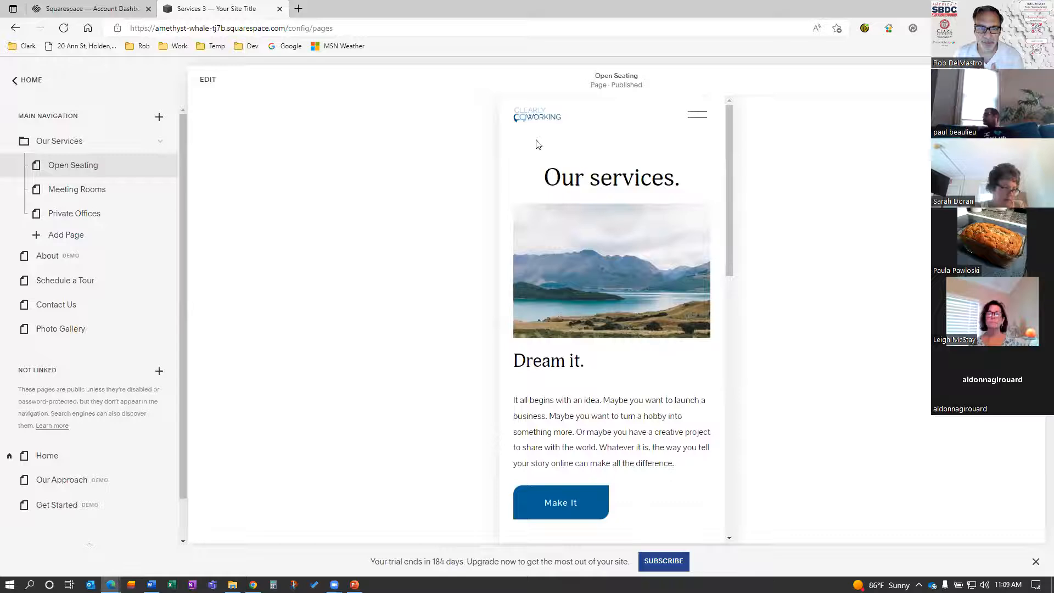
Step: Review the home page's sections in mobile view and switch back to the desktop view
{"action": "left_click", "coordinate": [537, 127]}
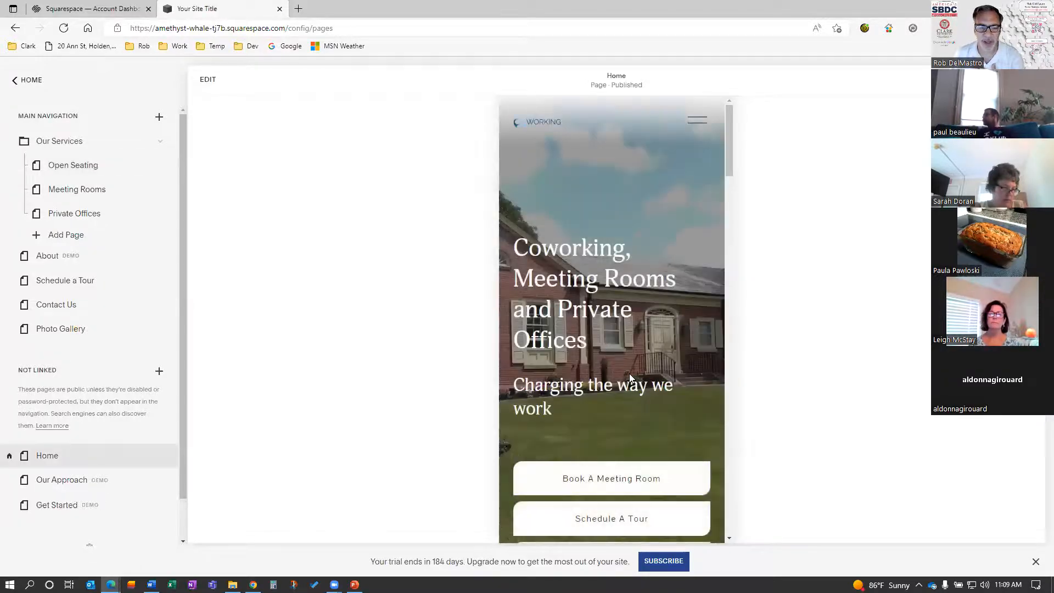
{"action": "scroll", "coordinate": [630, 374], "scroll_direction": "down", "scroll_amount": 7}
{"action": "scroll", "coordinate": [614, 403], "scroll_direction": "down", "scroll_amount": 8}
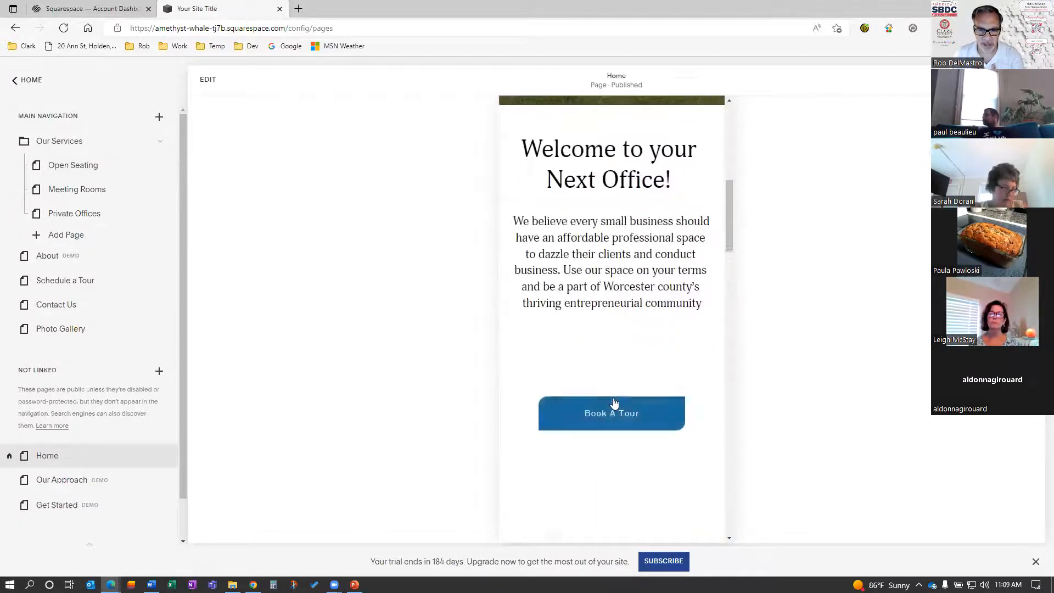
{"action": "scroll", "coordinate": [614, 403], "scroll_direction": "down", "scroll_amount": 5}
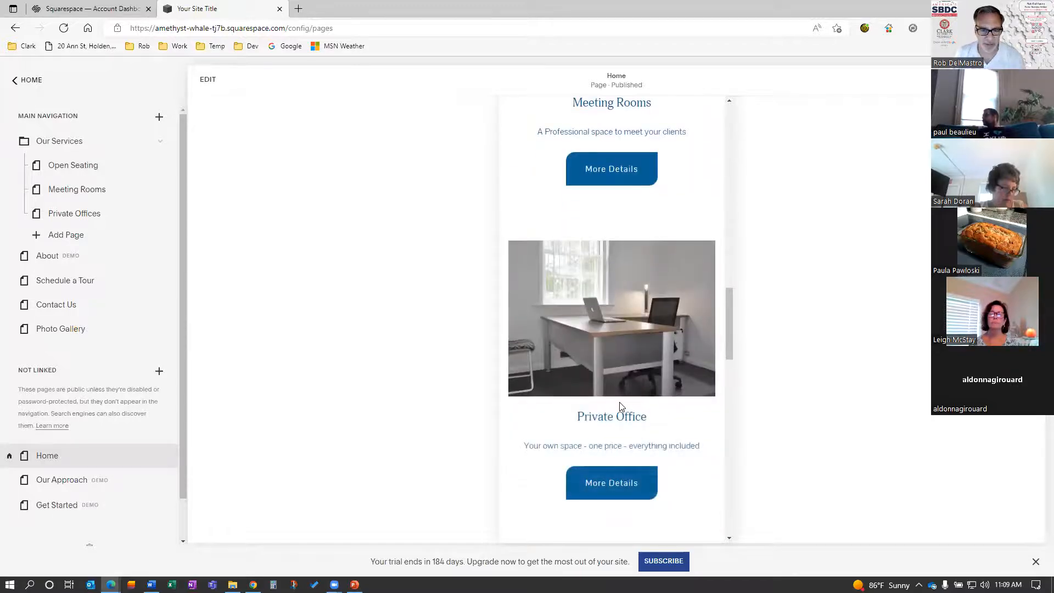
{"action": "scroll", "coordinate": [622, 407], "scroll_direction": "down", "scroll_amount": 3}
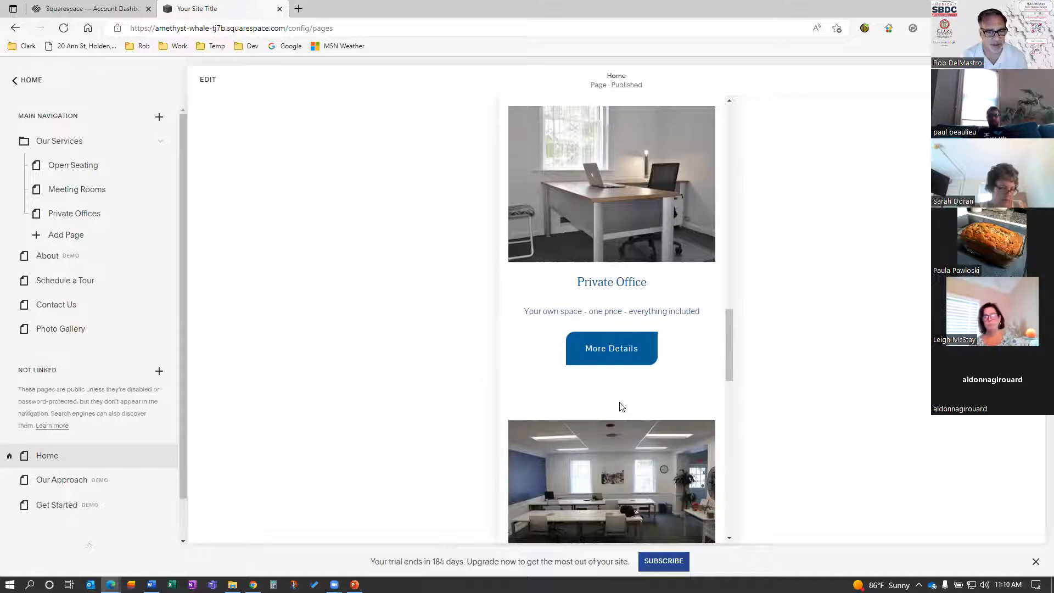
{"action": "scroll", "coordinate": [620, 414], "scroll_direction": "up", "scroll_amount": 10}
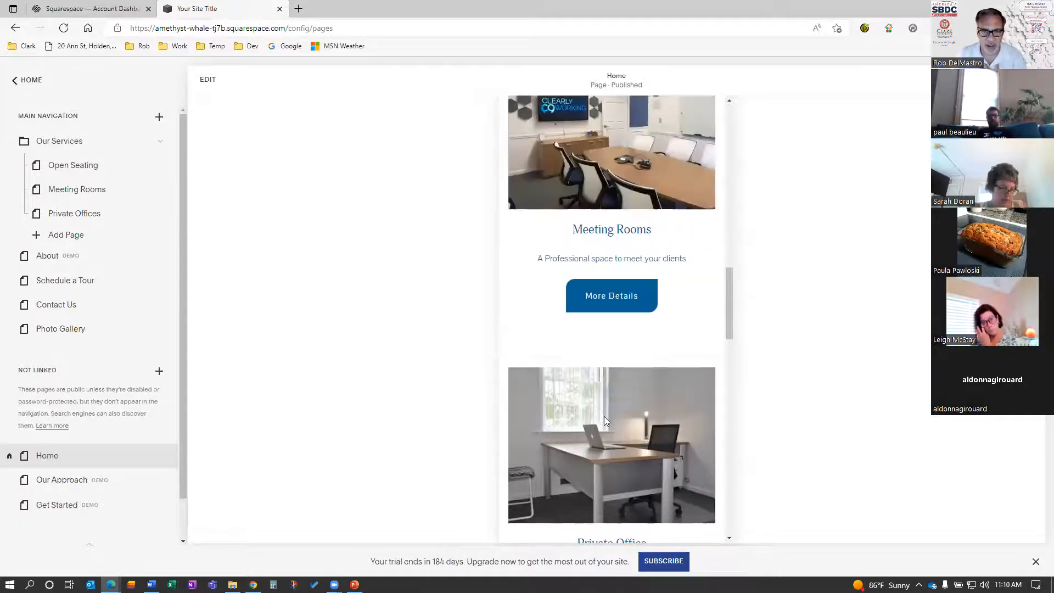
{"action": "scroll", "coordinate": [616, 386], "scroll_direction": "up", "scroll_amount": 5}
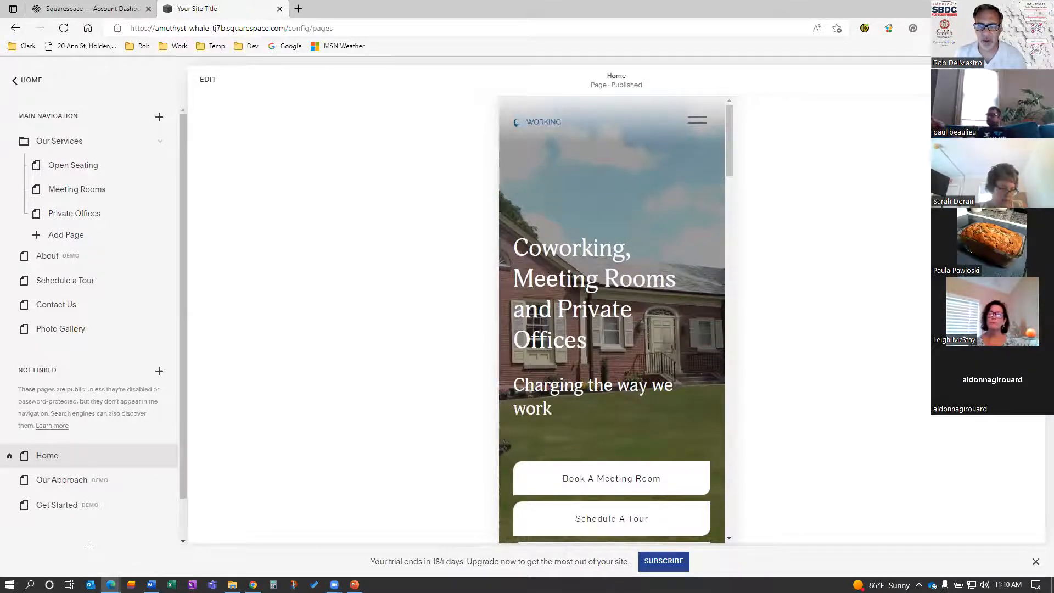
{"action": "left_click", "coordinate": [974, 79]}
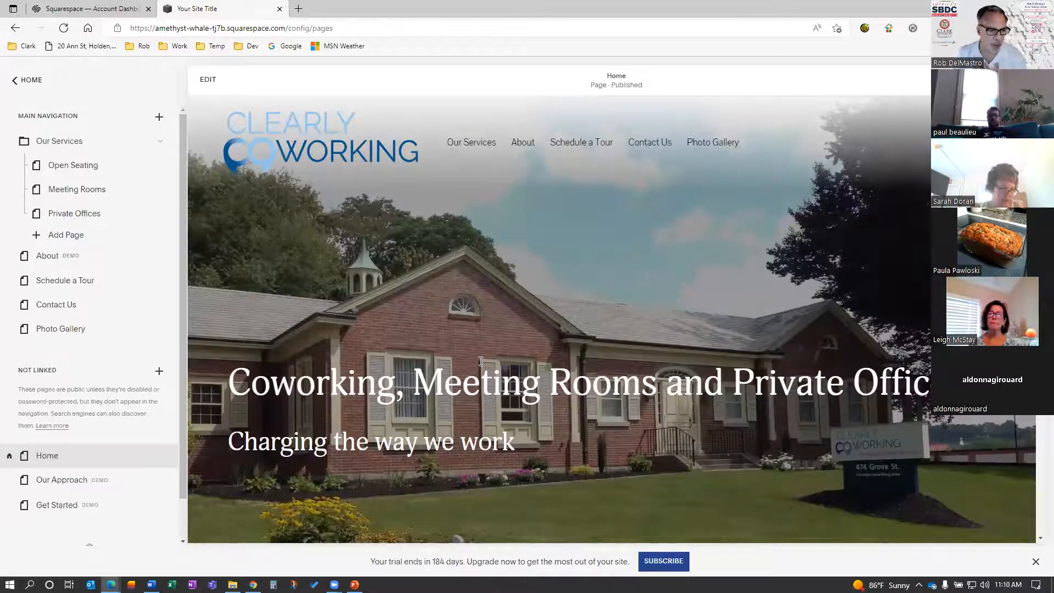
Step: Start editing the home page at the Our Services section
{"action": "scroll", "coordinate": [481, 361], "scroll_direction": "down", "scroll_amount": 5}
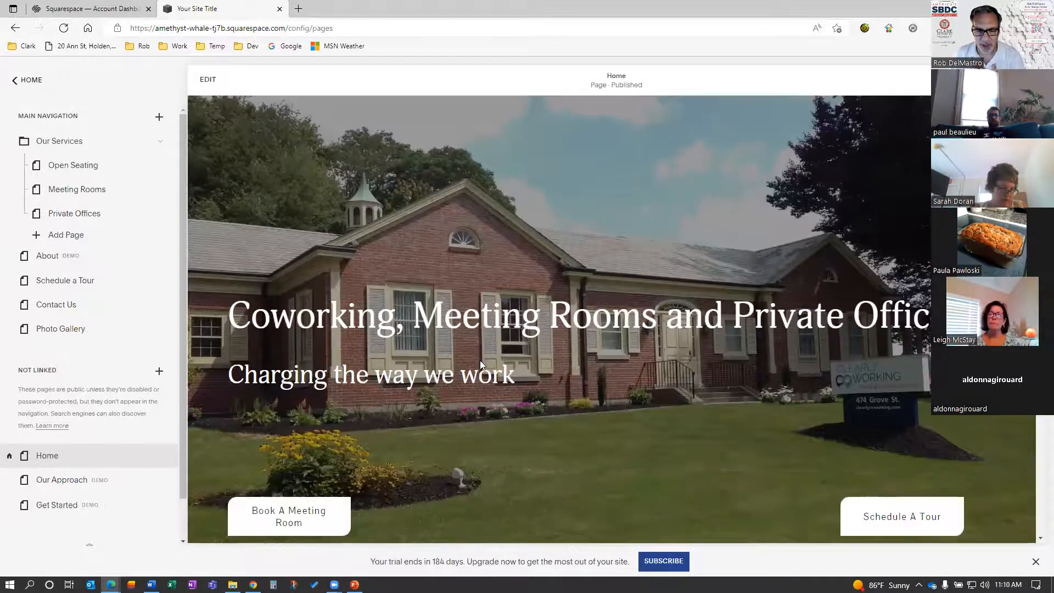
{"action": "scroll", "coordinate": [480, 361], "scroll_direction": "down", "scroll_amount": 1}
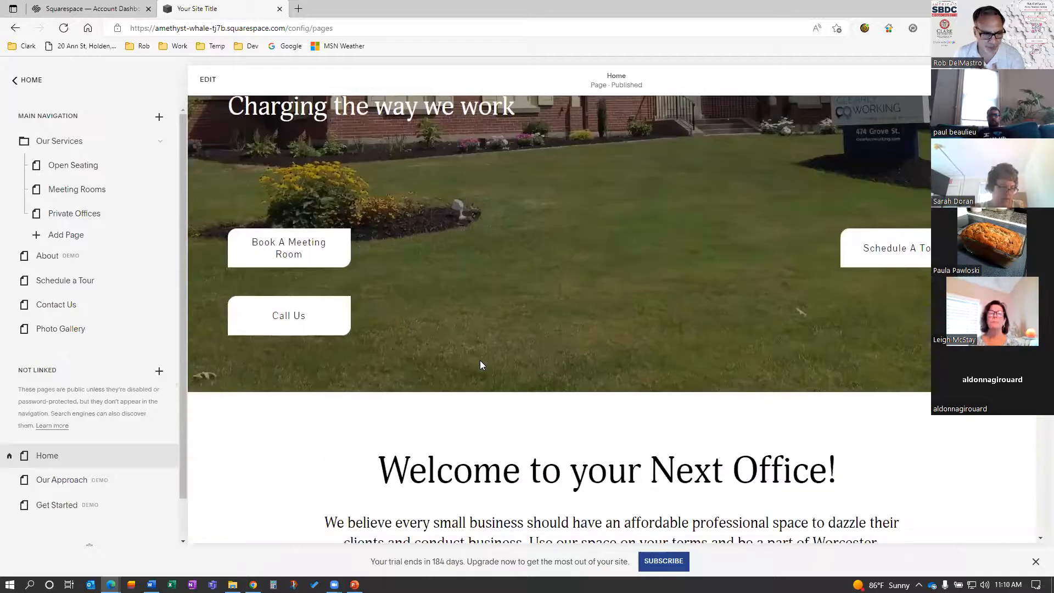
{"action": "scroll", "coordinate": [480, 361], "scroll_direction": "down", "scroll_amount": 2}
{"action": "scroll", "coordinate": [480, 364], "scroll_direction": "down", "scroll_amount": 10}
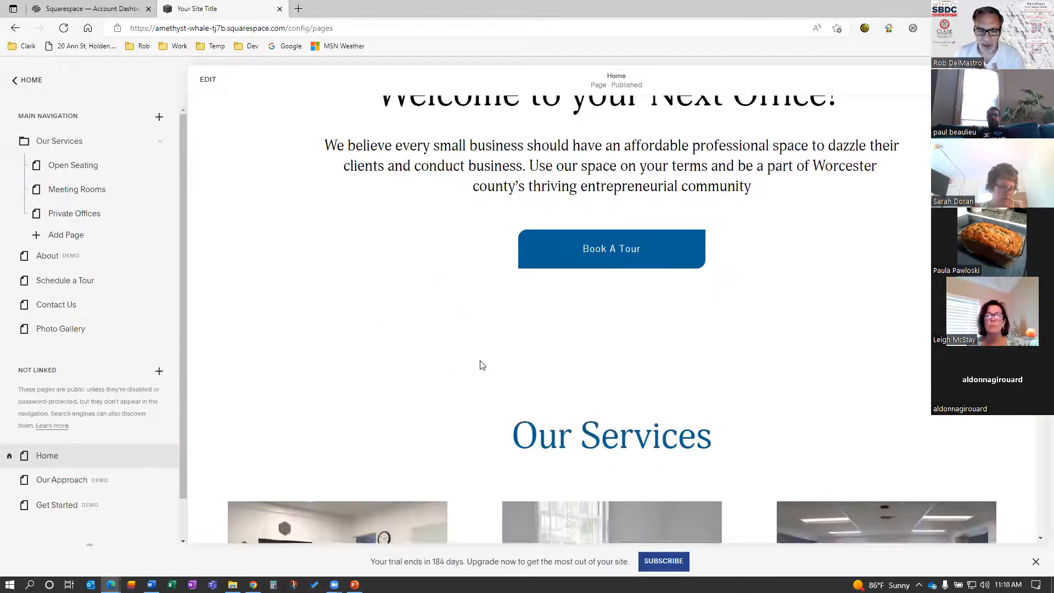
{"action": "scroll", "coordinate": [481, 370], "scroll_direction": "down", "scroll_amount": 4}
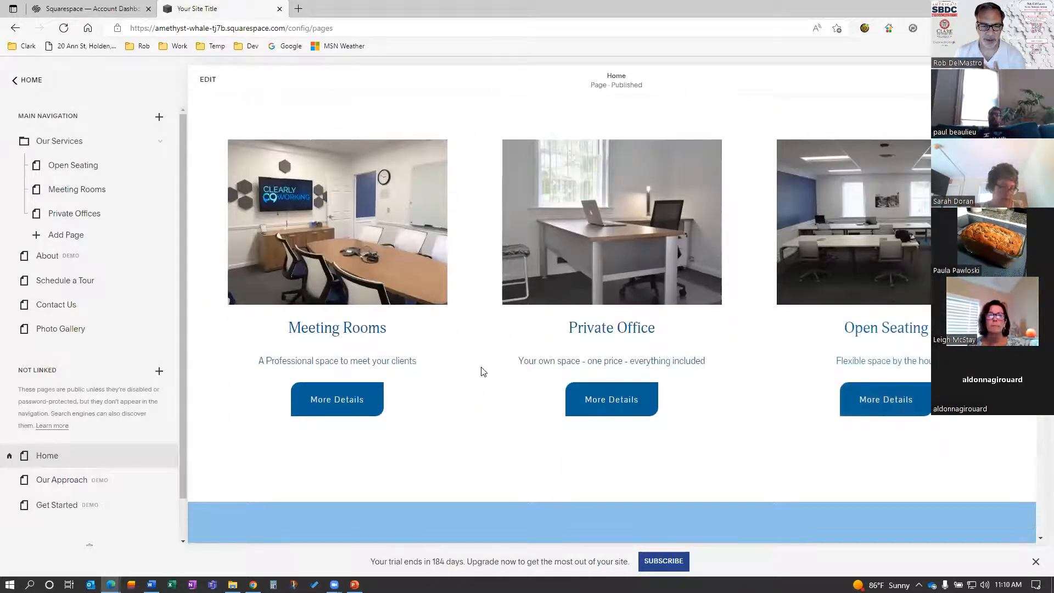
{"action": "scroll", "coordinate": [481, 369], "scroll_direction": "up", "scroll_amount": 2}
{"action": "left_click", "coordinate": [208, 80]}
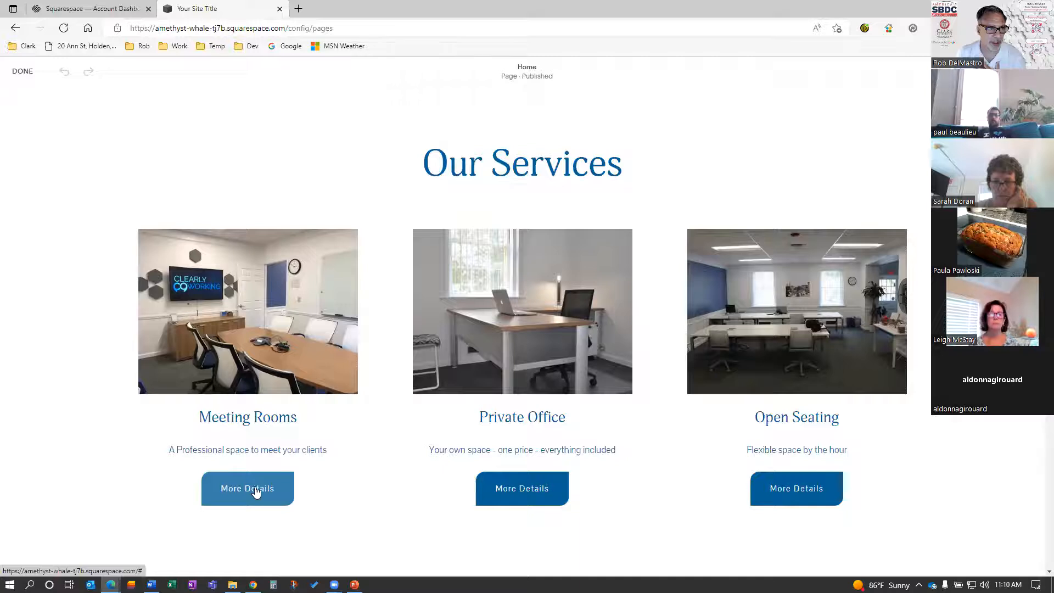
{"action": "scroll", "coordinate": [254, 458], "scroll_direction": "down", "scroll_amount": 1}
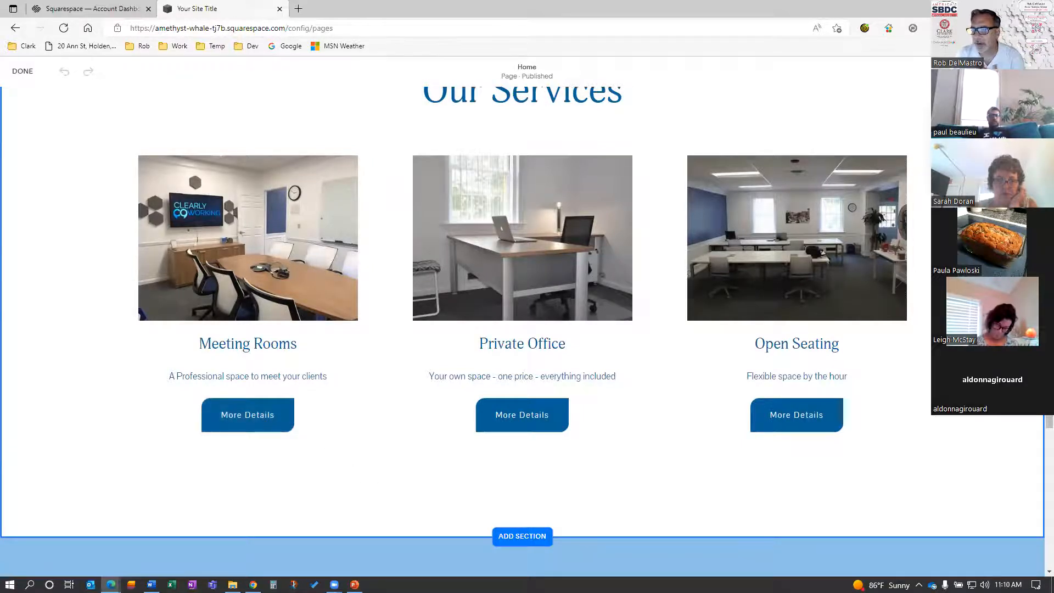
Step: Open the link editor for the Meeting Rooms item's More Details button in the section's content settings
{"action": "left_click", "coordinate": [915, 142]}
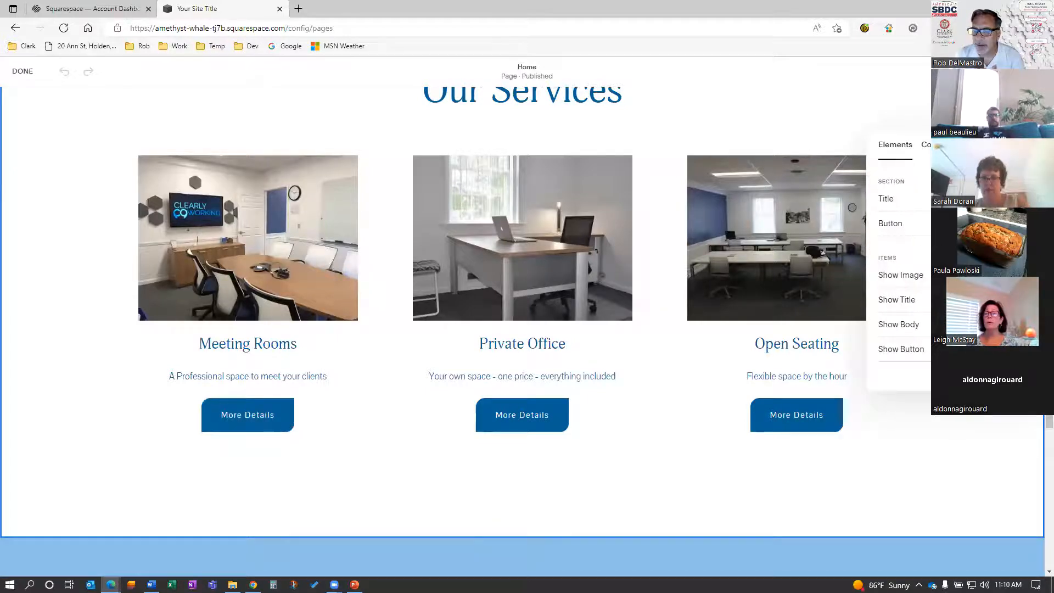
{"action": "left_click", "coordinate": [926, 144]}
{"action": "left_click", "coordinate": [921, 255]}
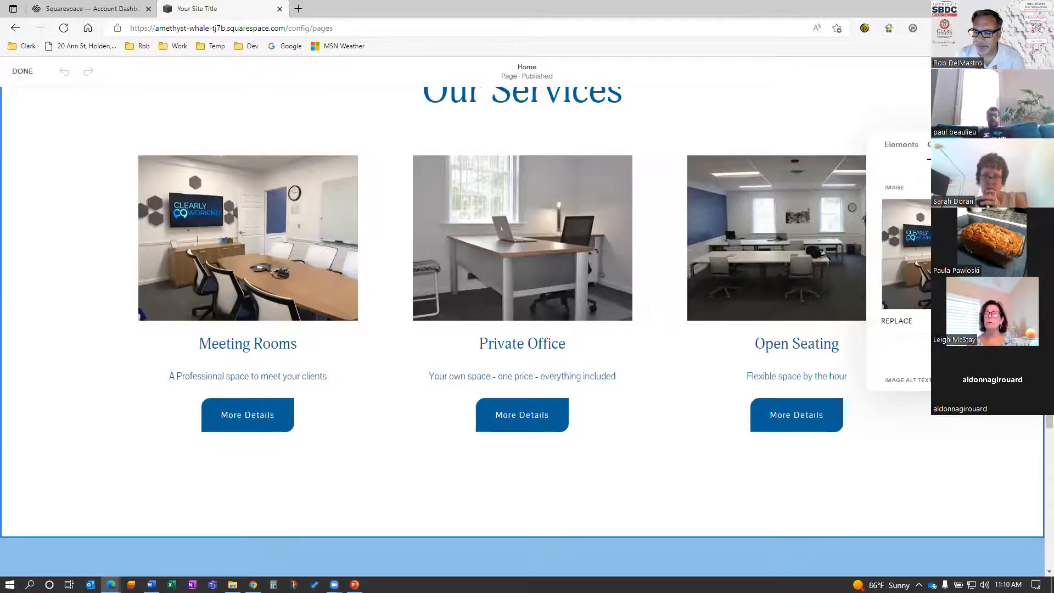
{"action": "scroll", "coordinate": [921, 256], "scroll_direction": "down", "scroll_amount": 1}
{"action": "scroll", "coordinate": [901, 264], "scroll_direction": "down", "scroll_amount": 3}
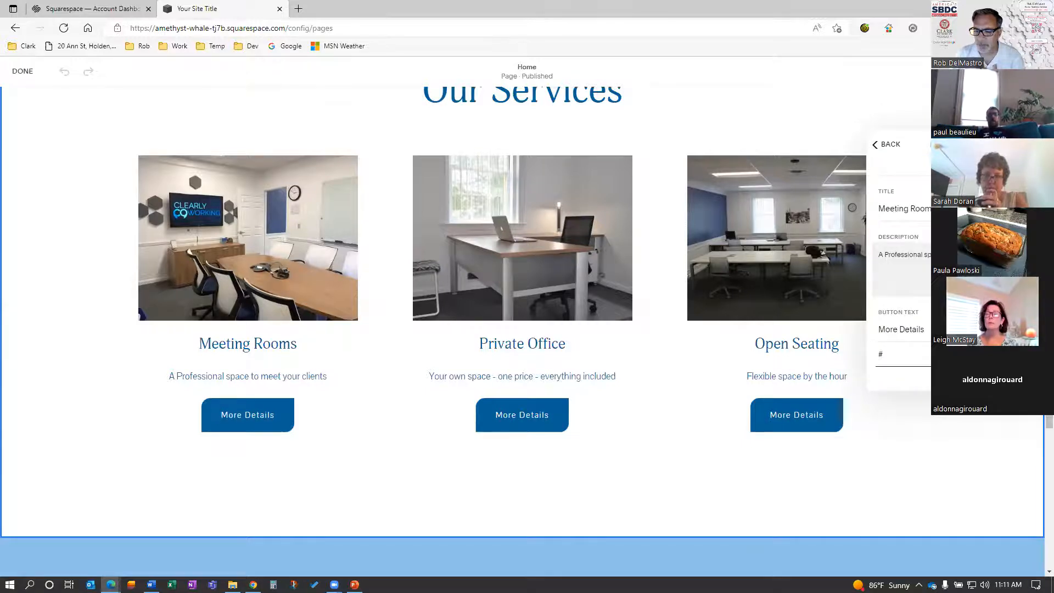
{"action": "left_click", "coordinate": [1020, 354]}
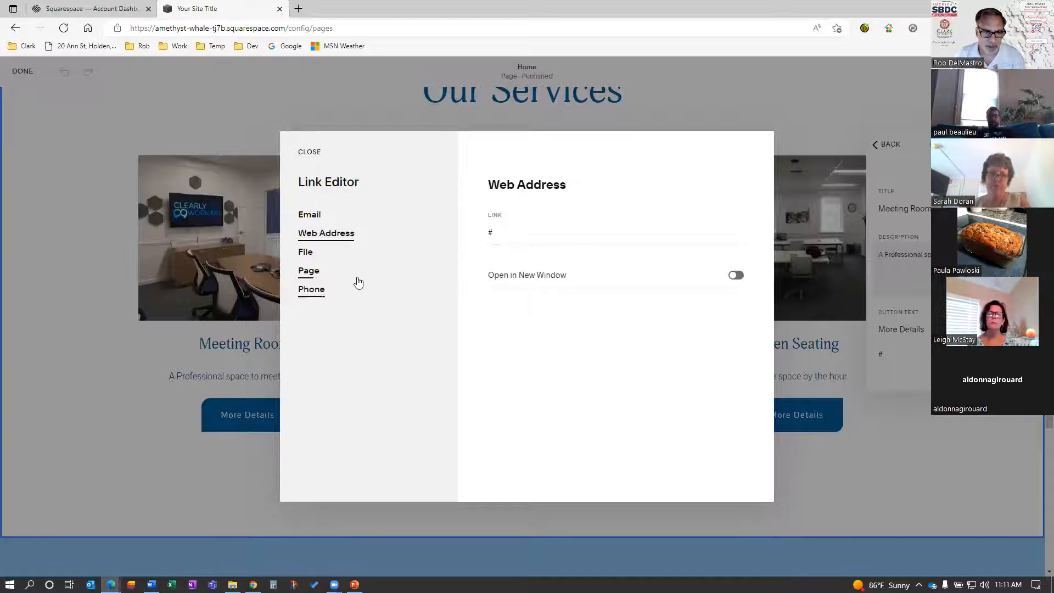
Step: Examine the Email, Web Address and File link types offered for the button
{"action": "left_click", "coordinate": [311, 216]}
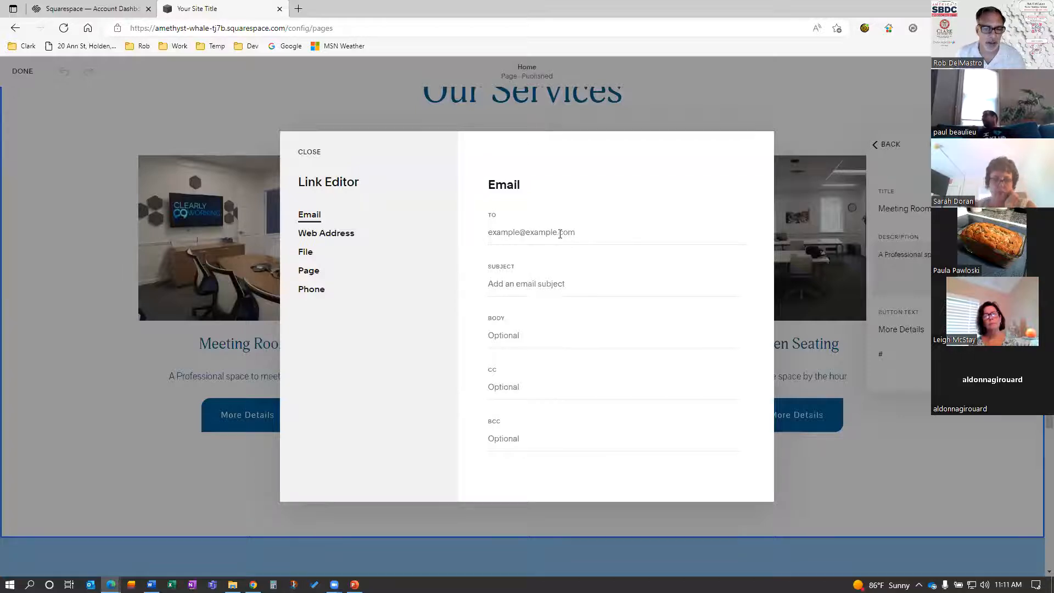
{"action": "left_click", "coordinate": [334, 237]}
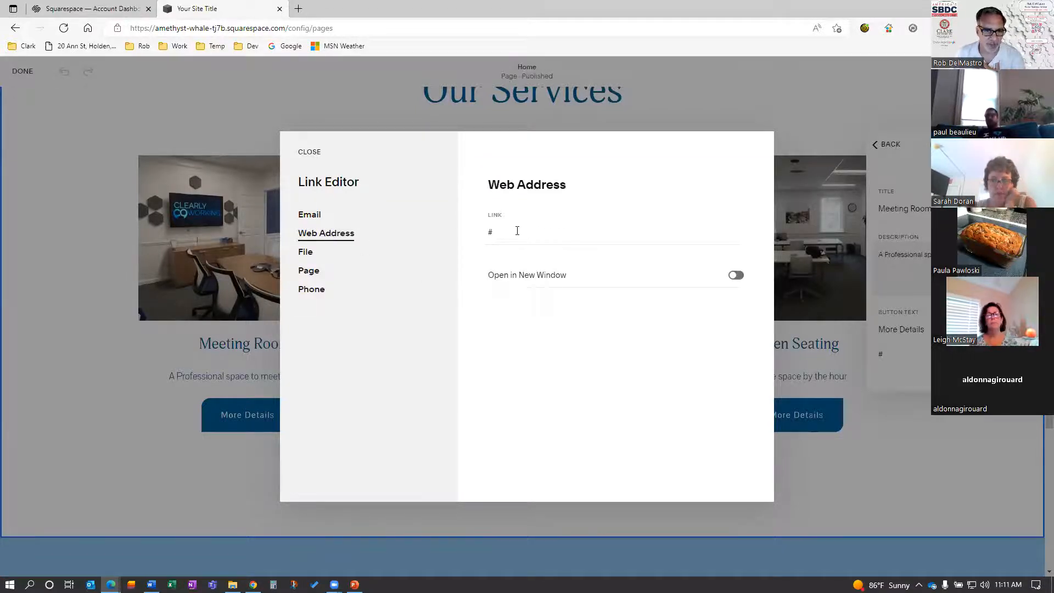
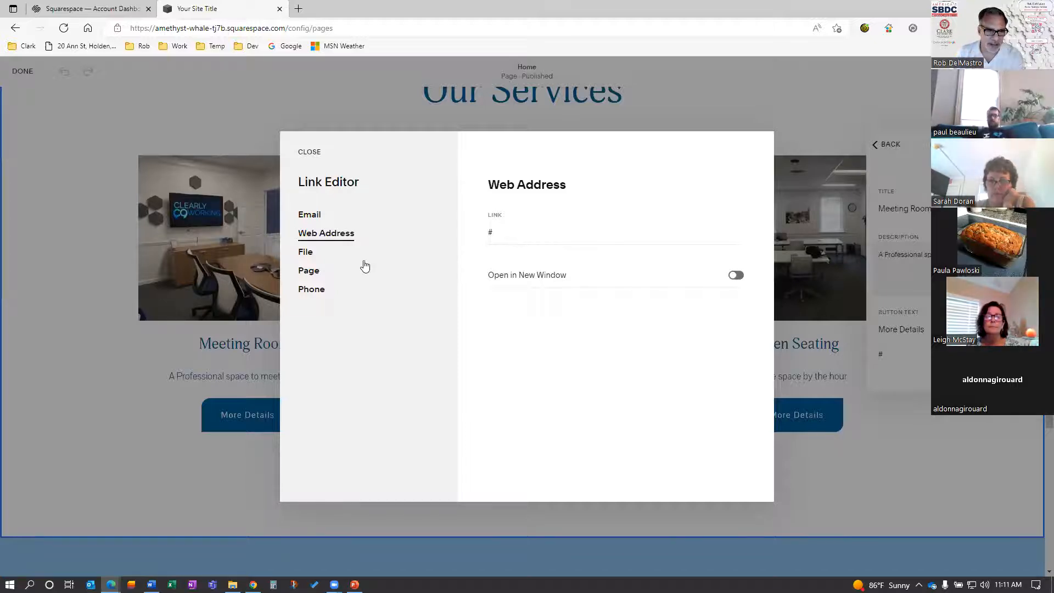
{"action": "left_click", "coordinate": [318, 256]}
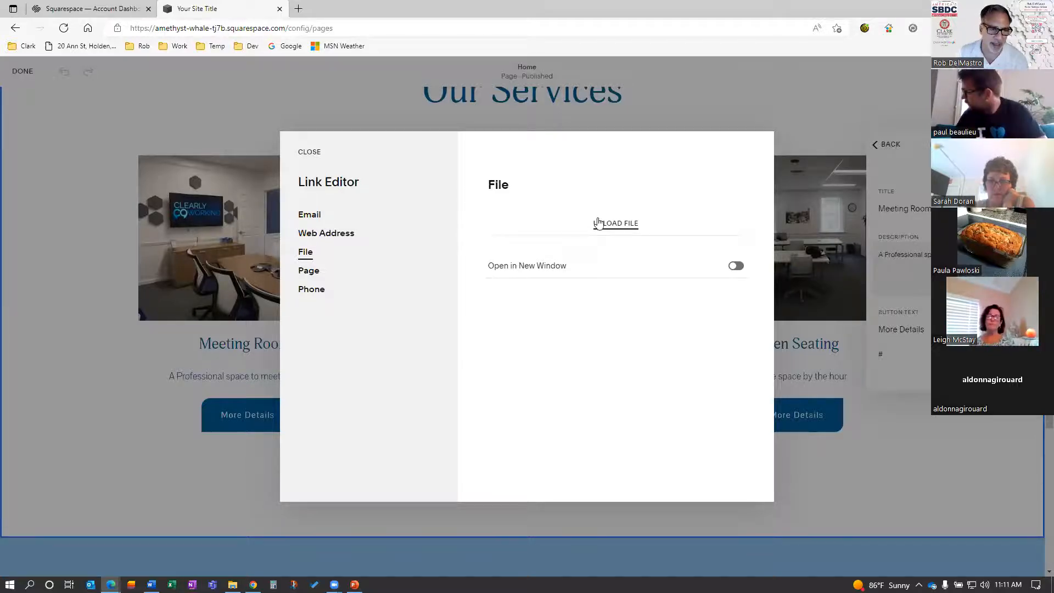
Step: Make the Meeting Rooms button a page link and choose the Home page as its target
{"action": "left_click", "coordinate": [309, 271]}
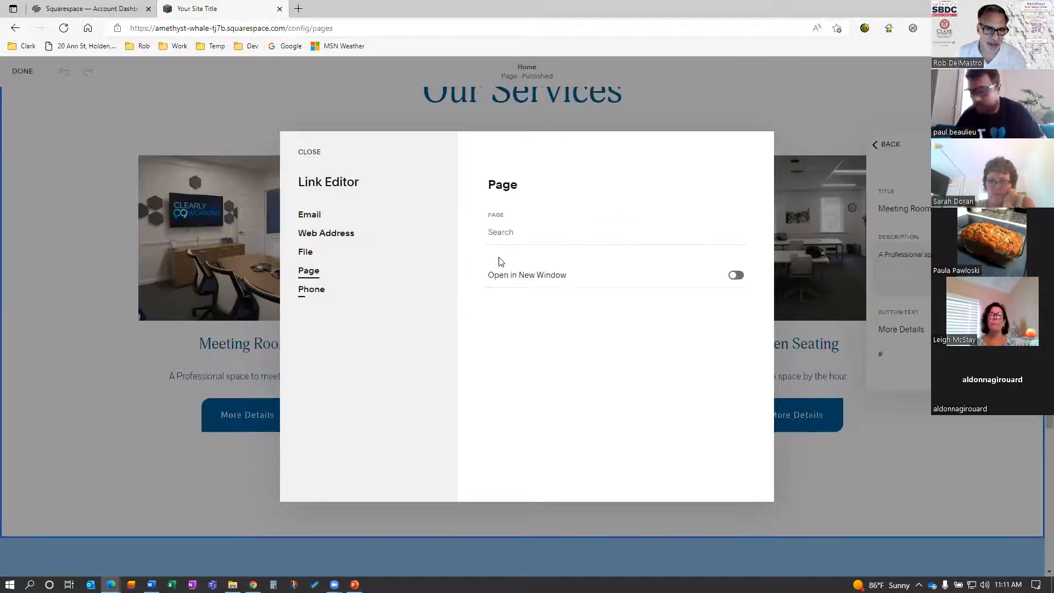
{"action": "left_click", "coordinate": [517, 235]}
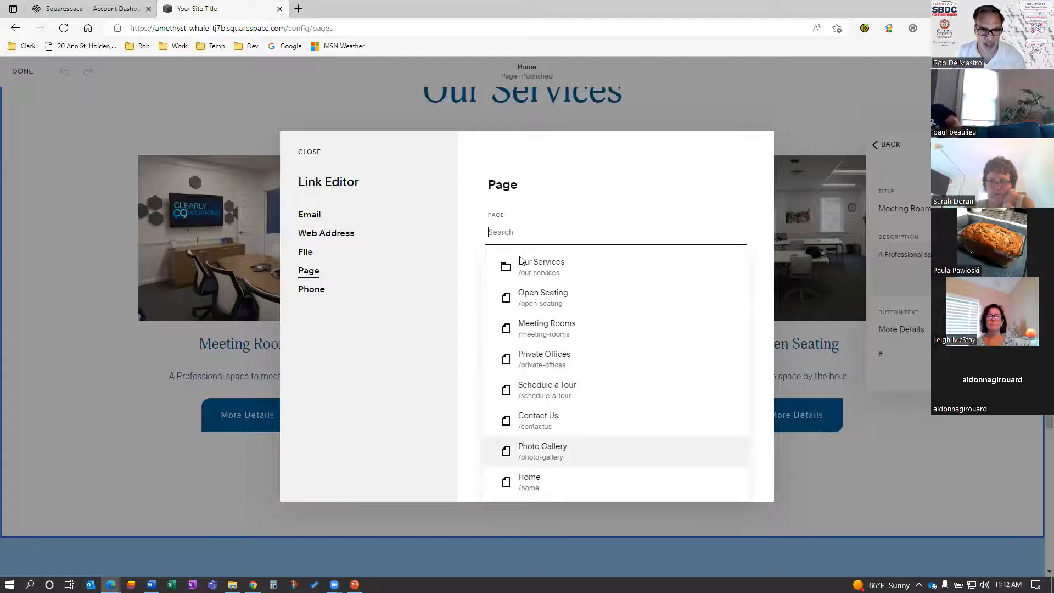
{"action": "left_click_drag", "start_coordinate": [549, 416], "coordinate": [545, 488]}
{"action": "left_click", "coordinate": [653, 478]}
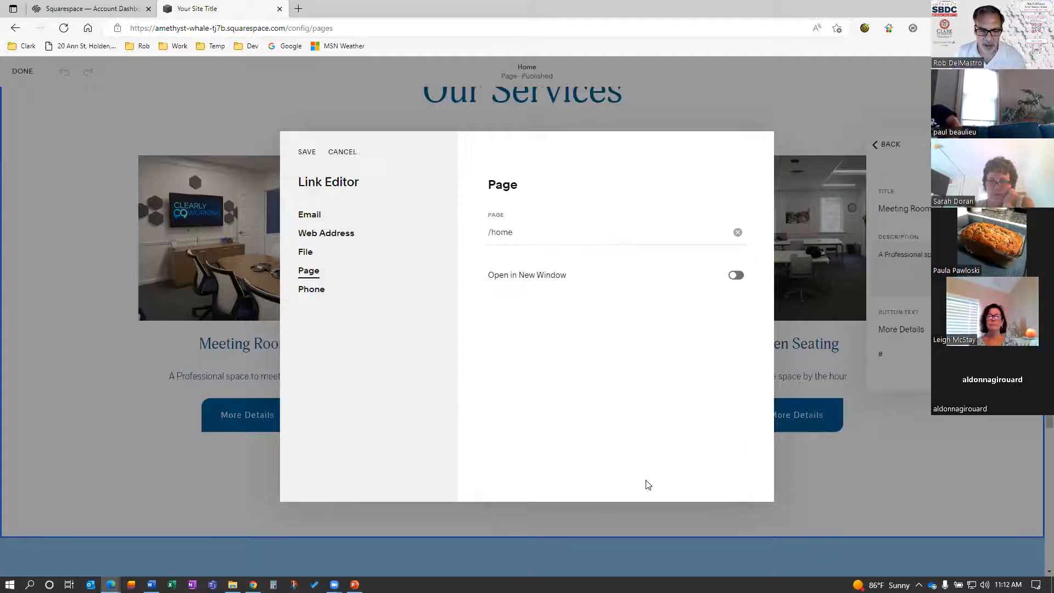
Step: Change the Meeting Rooms button's page link to Private Offices, check the Phone link type, and save the link
{"action": "left_click", "coordinate": [694, 234]}
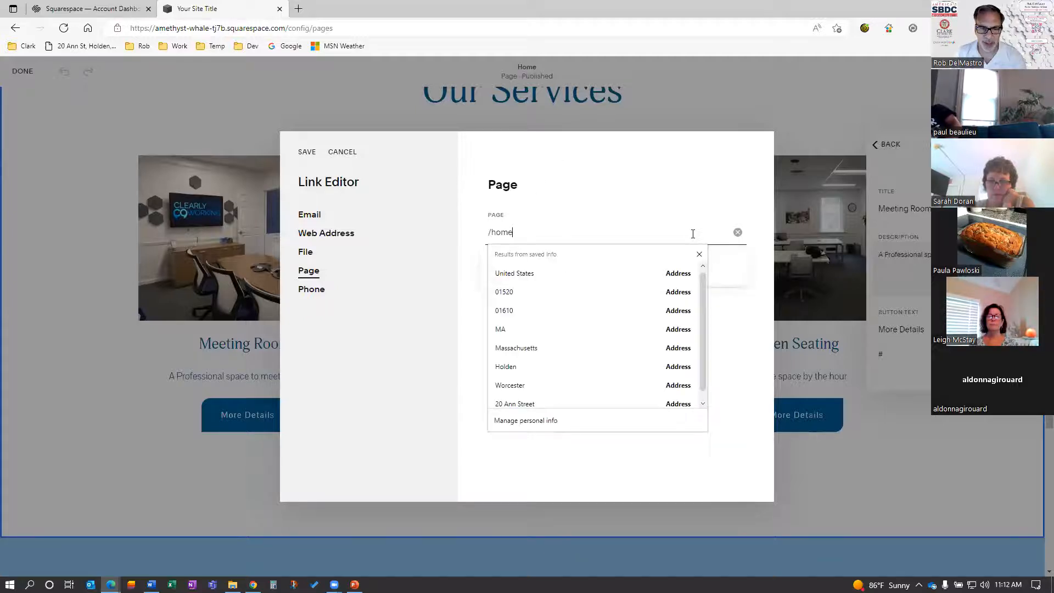
{"action": "left_click", "coordinate": [738, 232]}
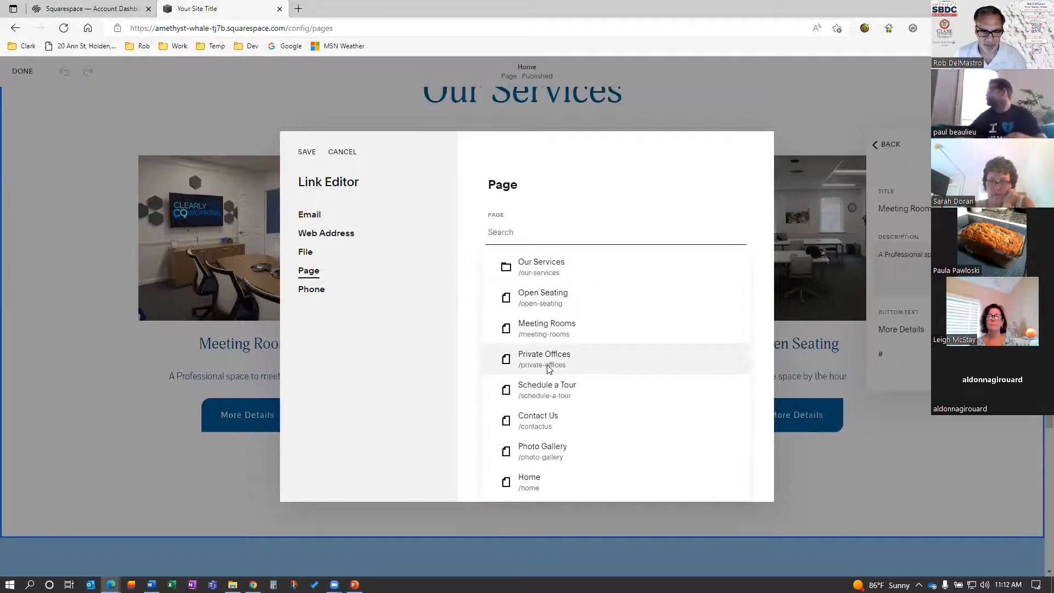
{"action": "left_click", "coordinate": [530, 363]}
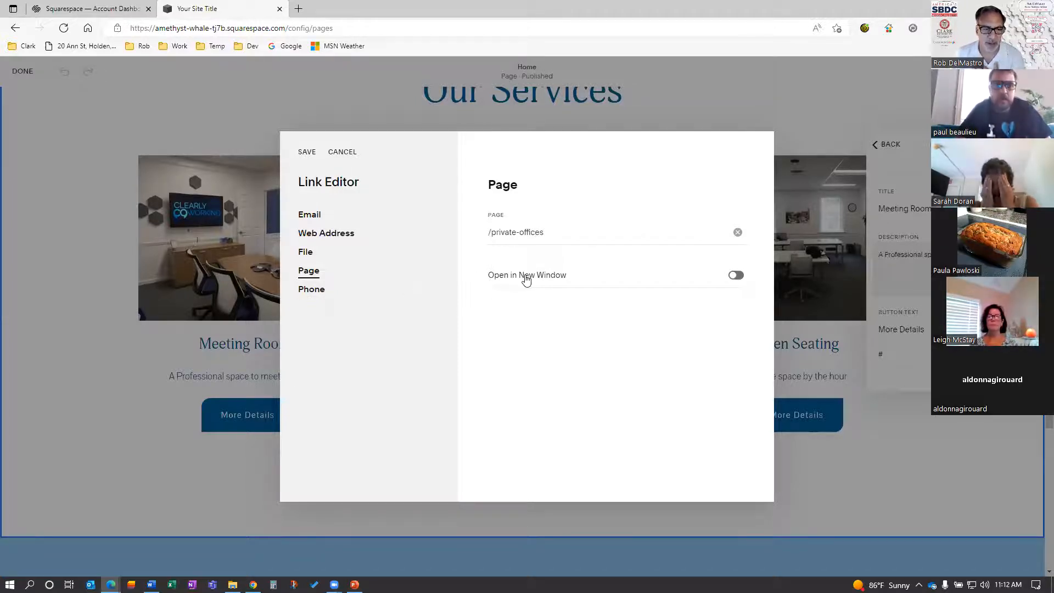
{"action": "left_click", "coordinate": [315, 294]}
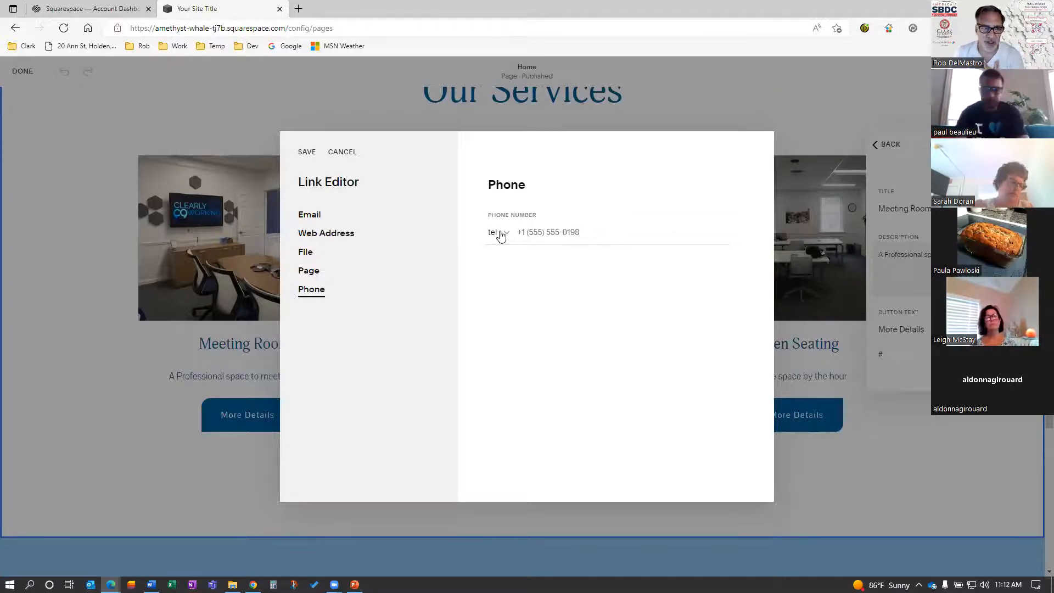
{"action": "left_click", "coordinate": [307, 153]}
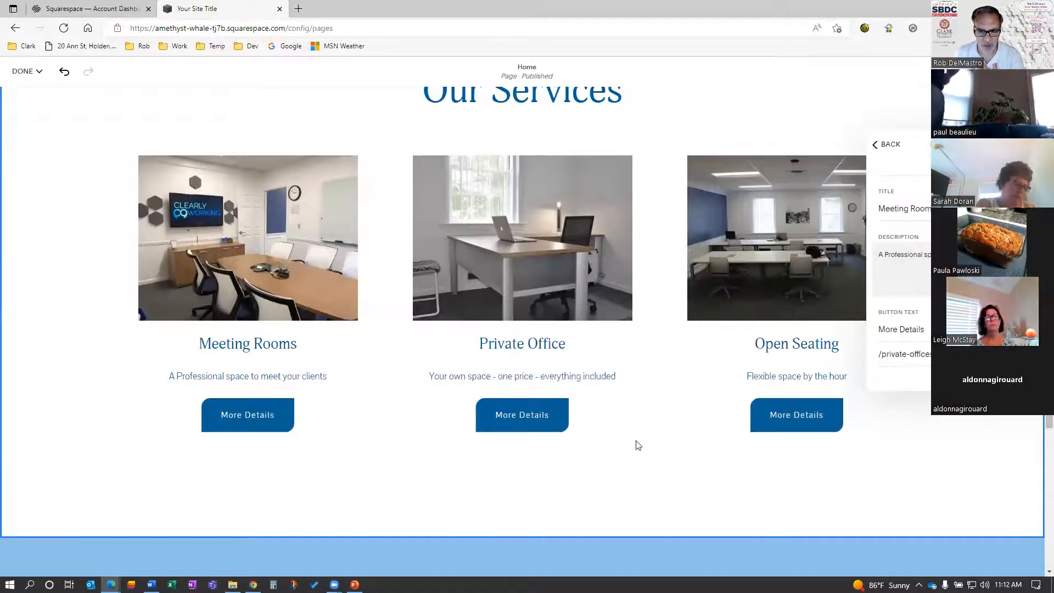
Step: Save the home page changes and leave page editing
{"action": "scroll", "coordinate": [369, 371], "scroll_direction": "up", "scroll_amount": 10}
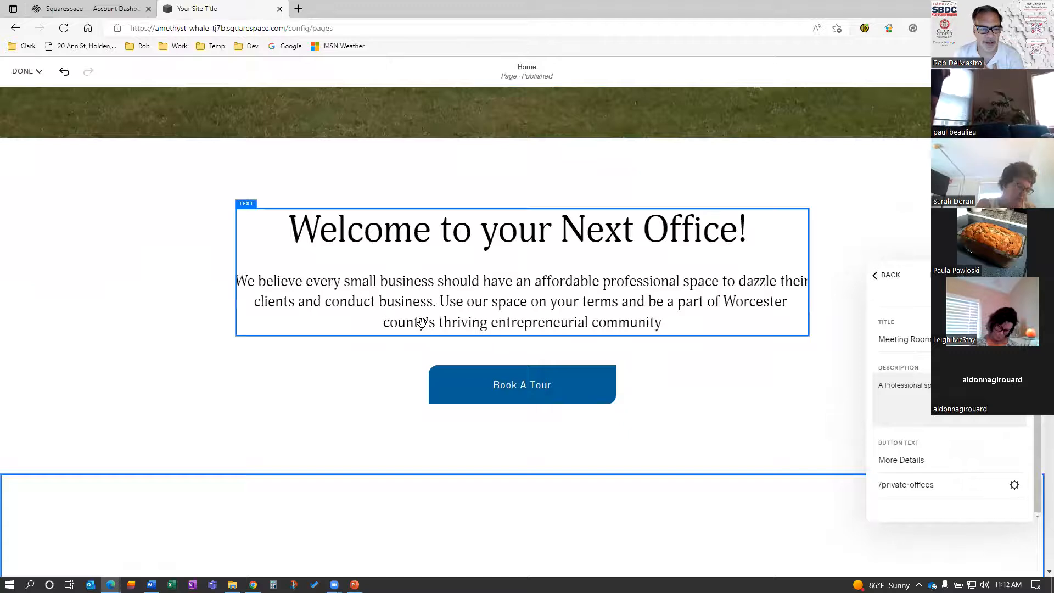
{"action": "scroll", "coordinate": [423, 327], "scroll_direction": "up", "scroll_amount": 4}
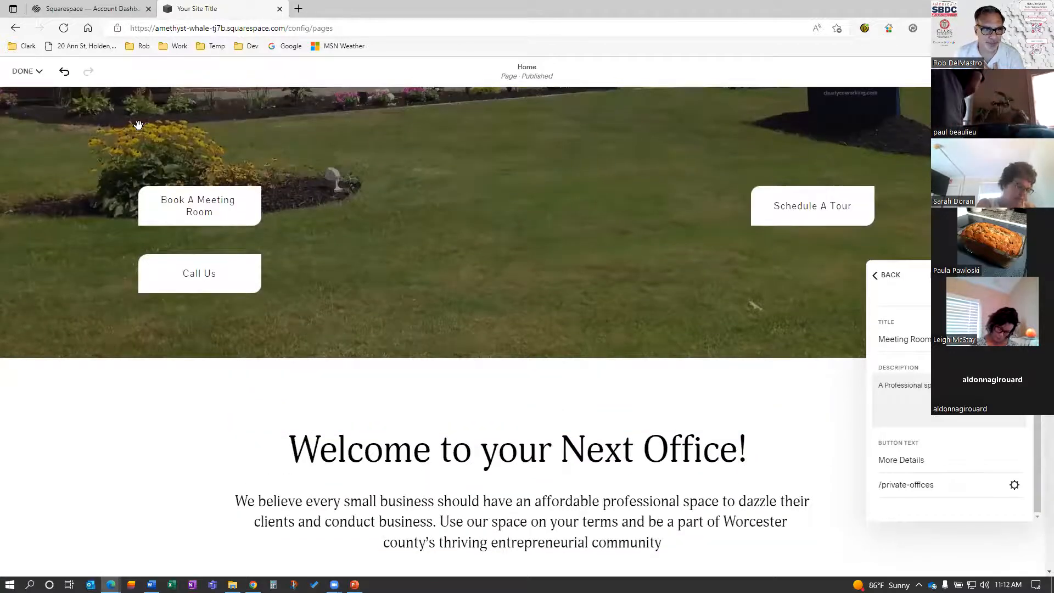
{"action": "scroll", "coordinate": [60, 98], "scroll_direction": "up", "scroll_amount": 5}
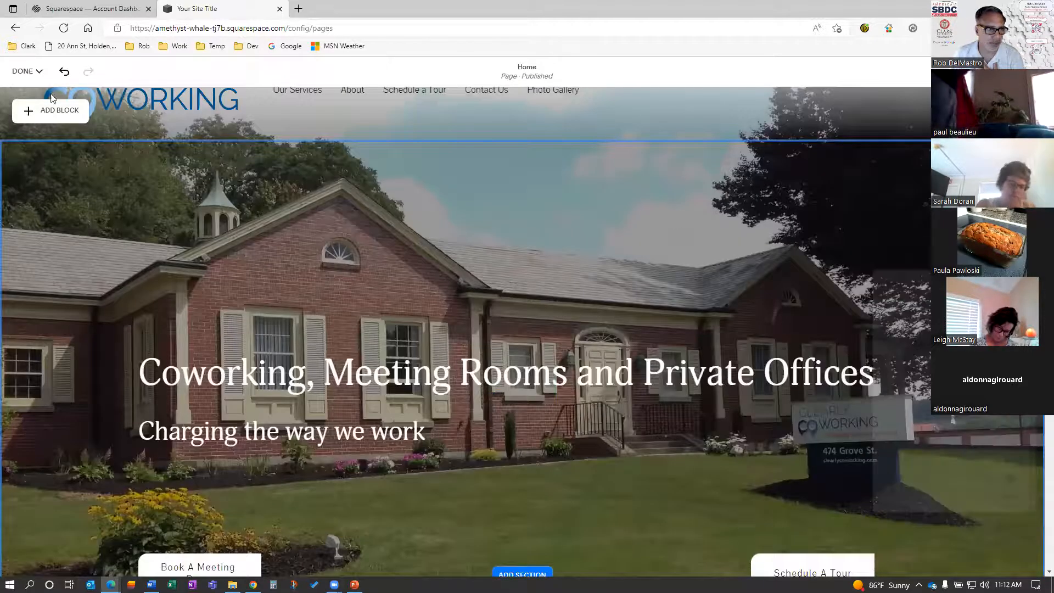
{"action": "left_click", "coordinate": [23, 74]}
{"action": "left_click", "coordinate": [24, 105]}
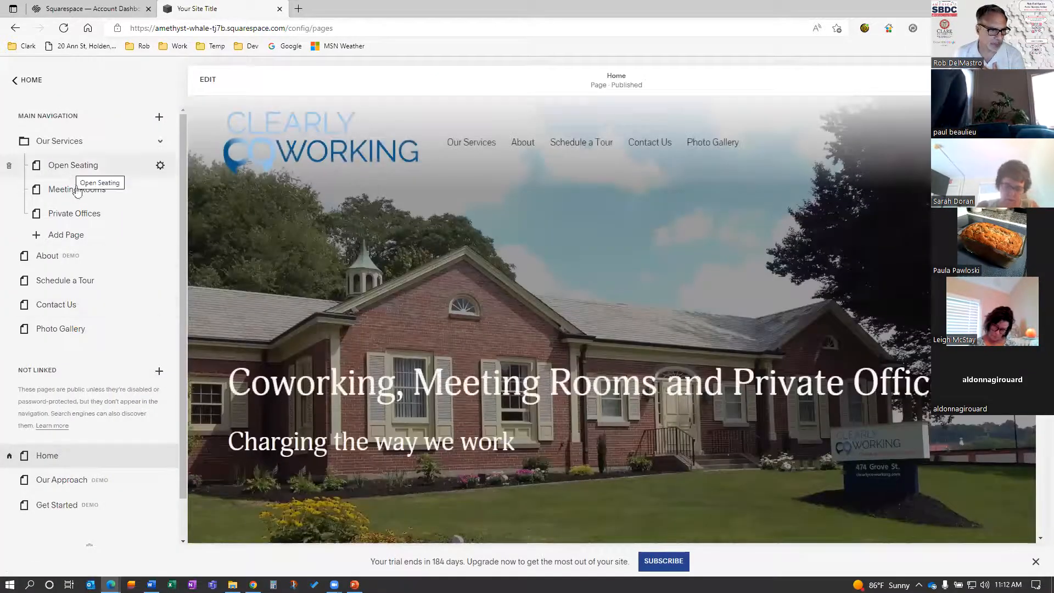
Step: Open the Meeting Rooms page for editing and change its "Our services." heading to "Our Meeting Rooms"
{"action": "left_click", "coordinate": [76, 196]}
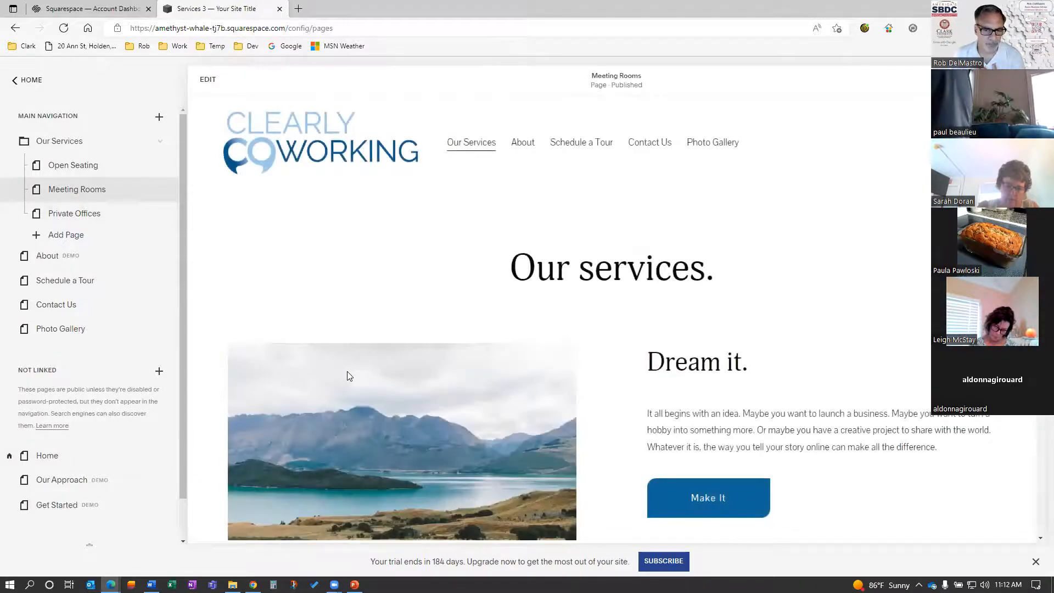
{"action": "scroll", "coordinate": [372, 394], "scroll_direction": "down", "scroll_amount": 2}
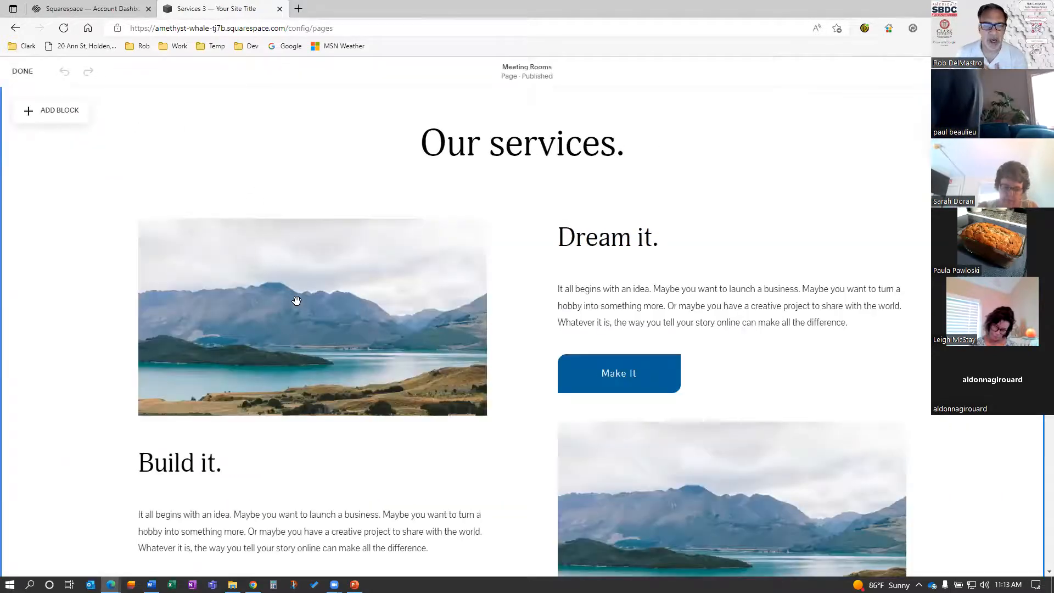
{"action": "scroll", "coordinate": [296, 300], "scroll_direction": "up", "scroll_amount": 3}
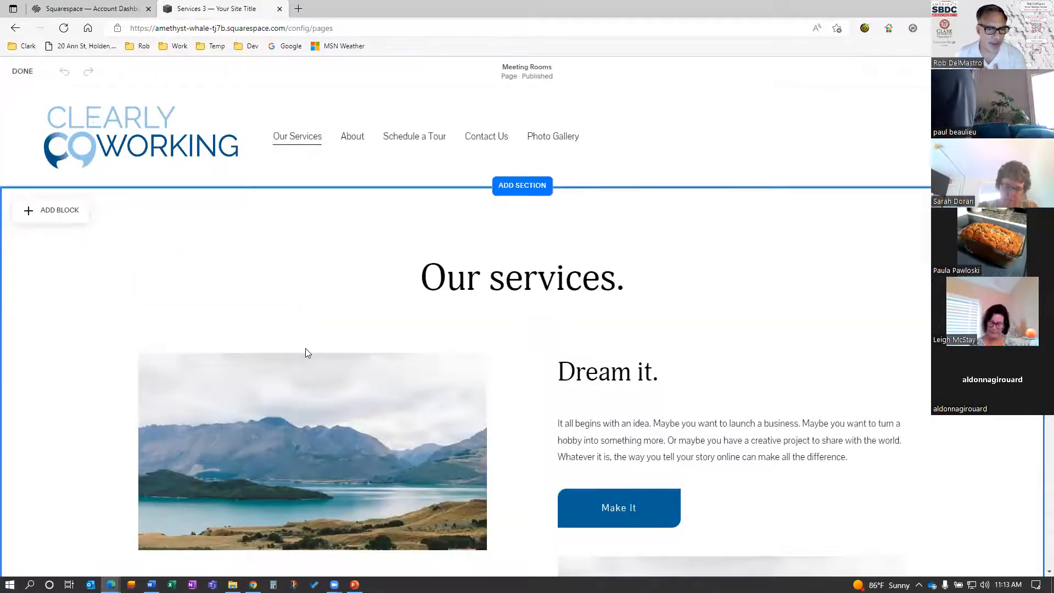
{"action": "left_click", "coordinate": [526, 282]}
{"action": "triple_click", "coordinate": [528, 283]}
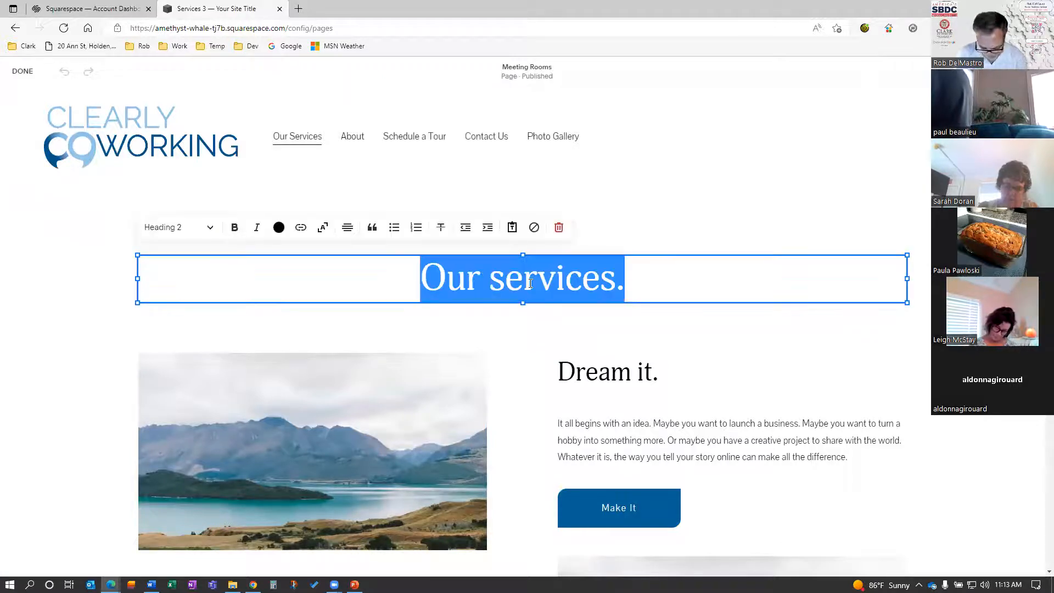
{"action": "type", "text": "Our Meeting Rooms"}
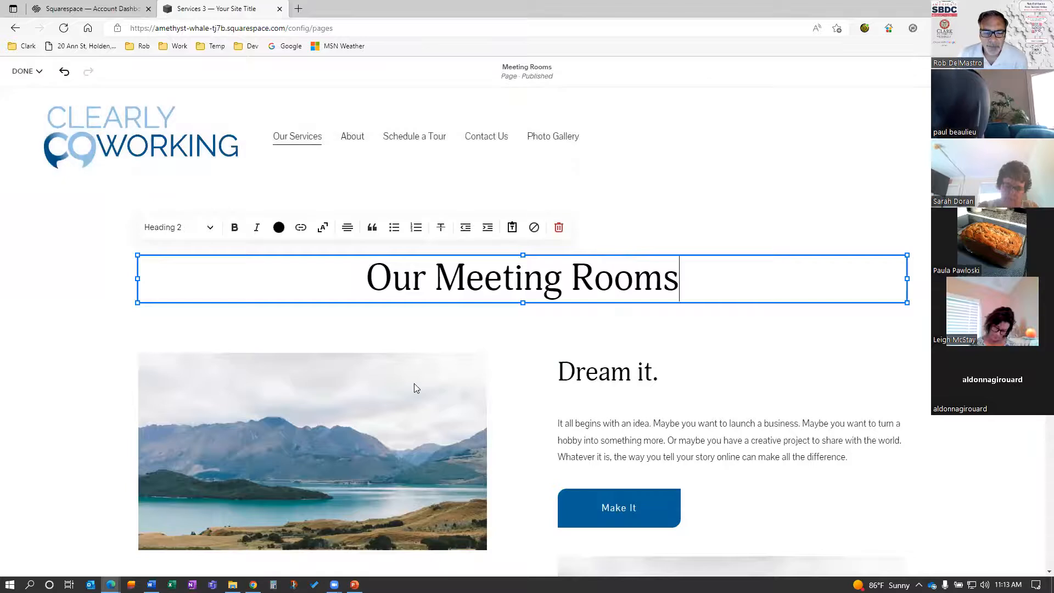
Step: Replace the landscape image beside "Dream it." with the meeting room photo IMG_1696.JPG from the computer's folder
{"action": "scroll", "coordinate": [414, 384], "scroll_direction": "down", "scroll_amount": 3}
{"action": "left_click", "coordinate": [352, 333]}
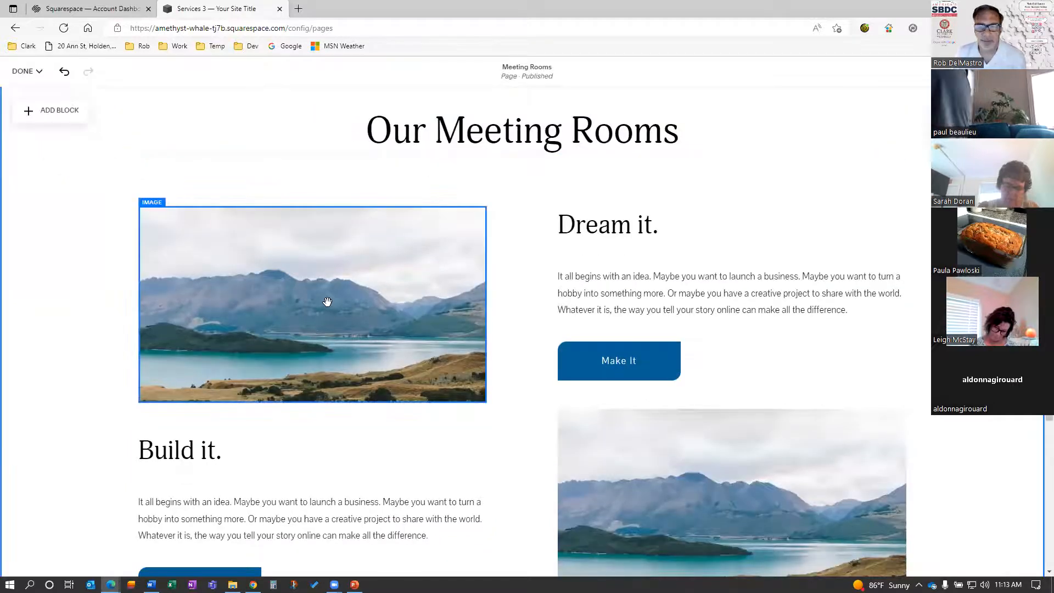
{"action": "left_click", "coordinate": [291, 311]}
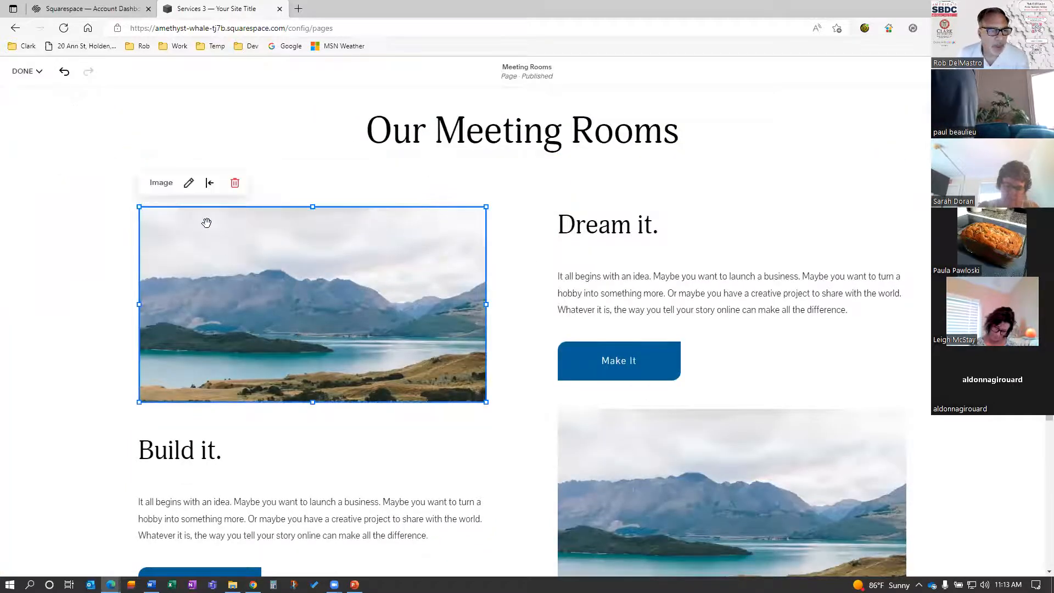
{"action": "left_click", "coordinate": [188, 183]}
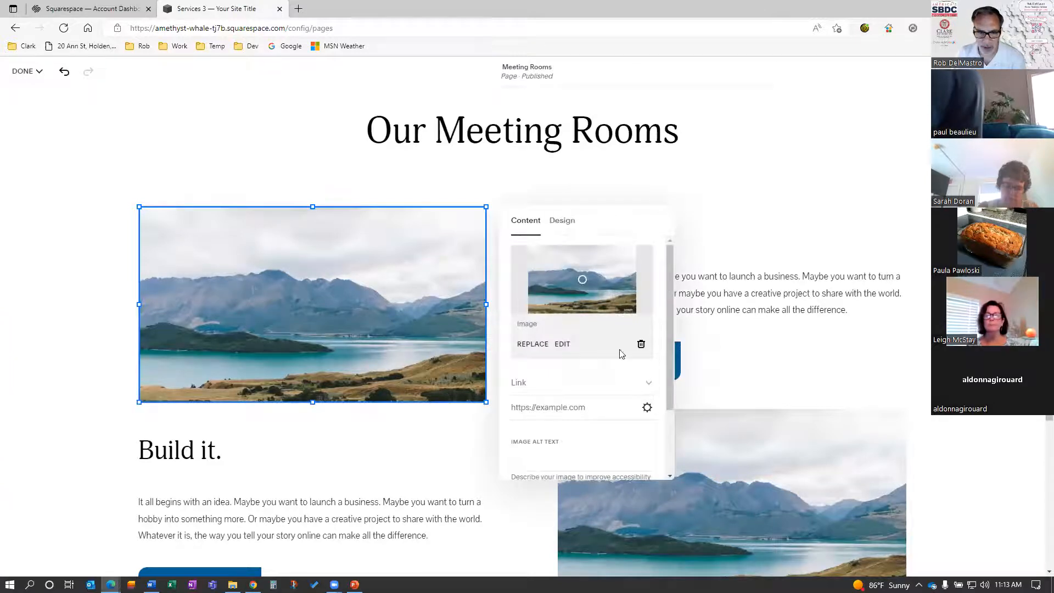
{"action": "left_click", "coordinate": [641, 344]}
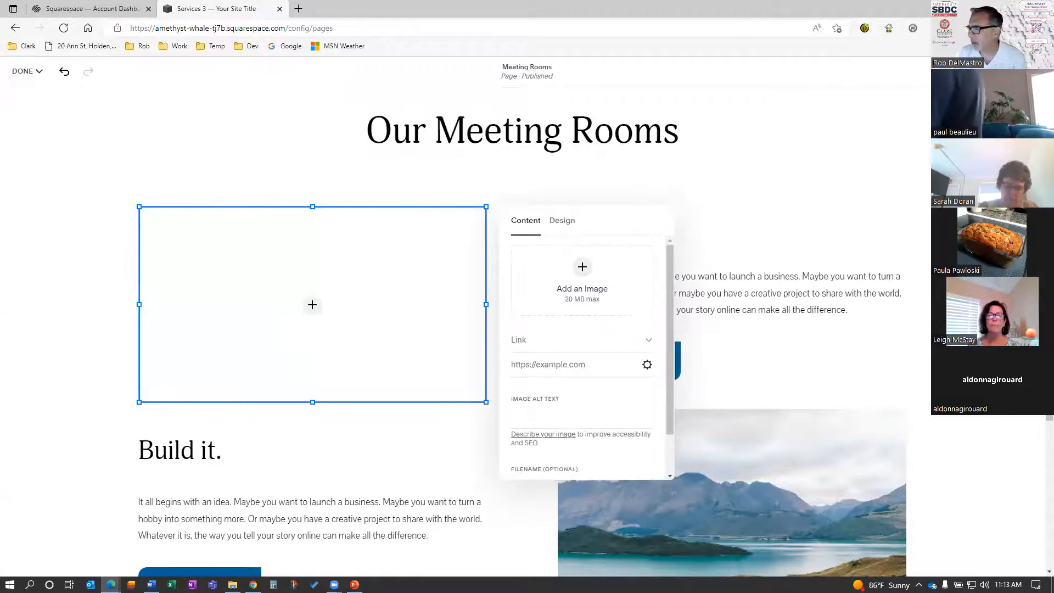
{"action": "key", "text": "alt+Tab"}
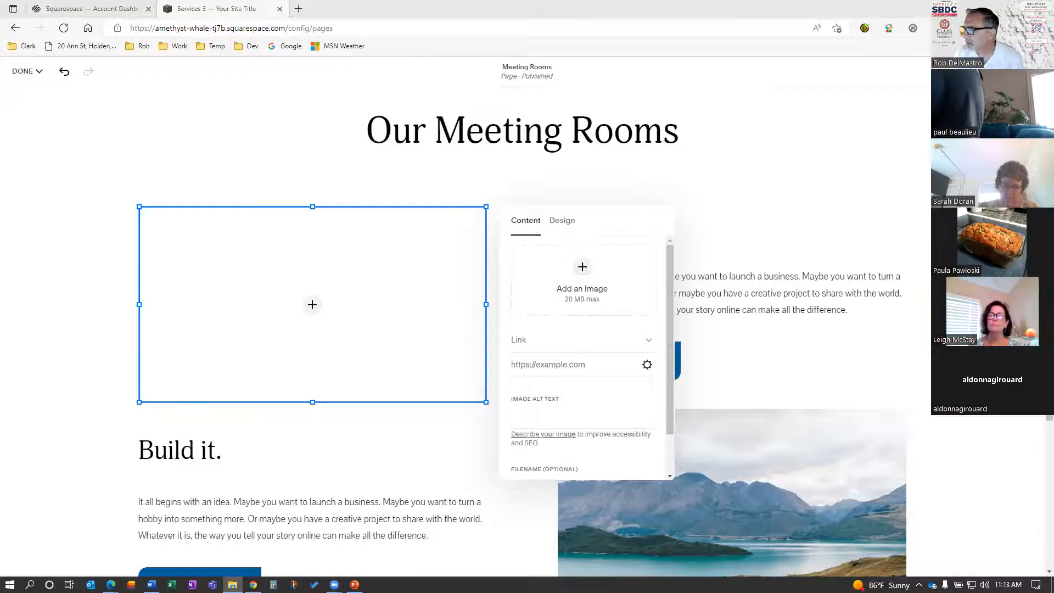
{"action": "left_click_drag", "start_coordinate": [777, 346], "coordinate": [507, 319]}
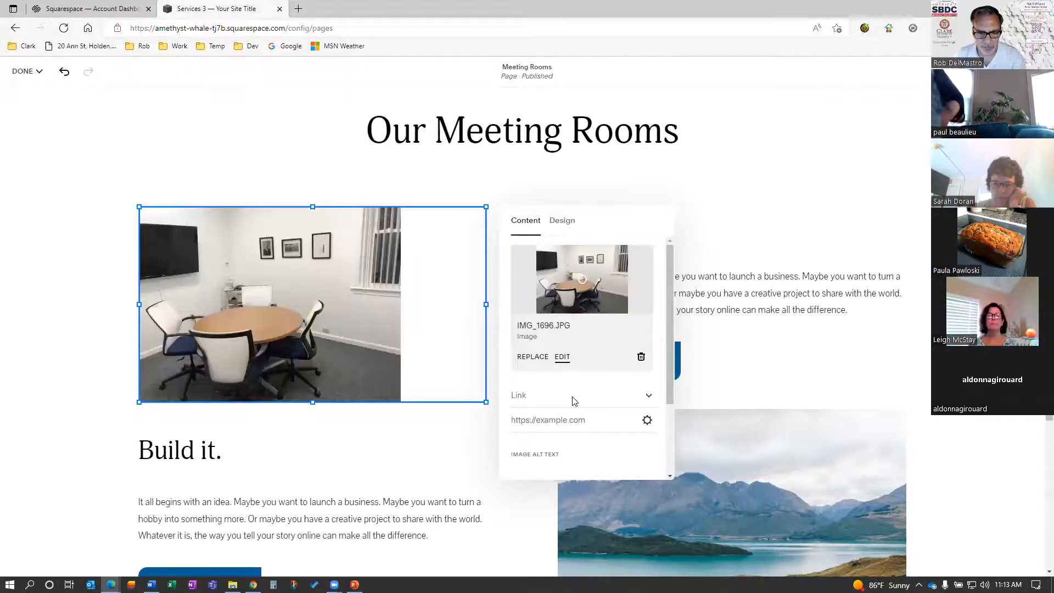
Step: Set the meeting room photo's design to Fill, with a radius of 30 on each of its four corners
{"action": "scroll", "coordinate": [571, 406], "scroll_direction": "down", "scroll_amount": 1}
{"action": "scroll", "coordinate": [569, 385], "scroll_direction": "up", "scroll_amount": 1}
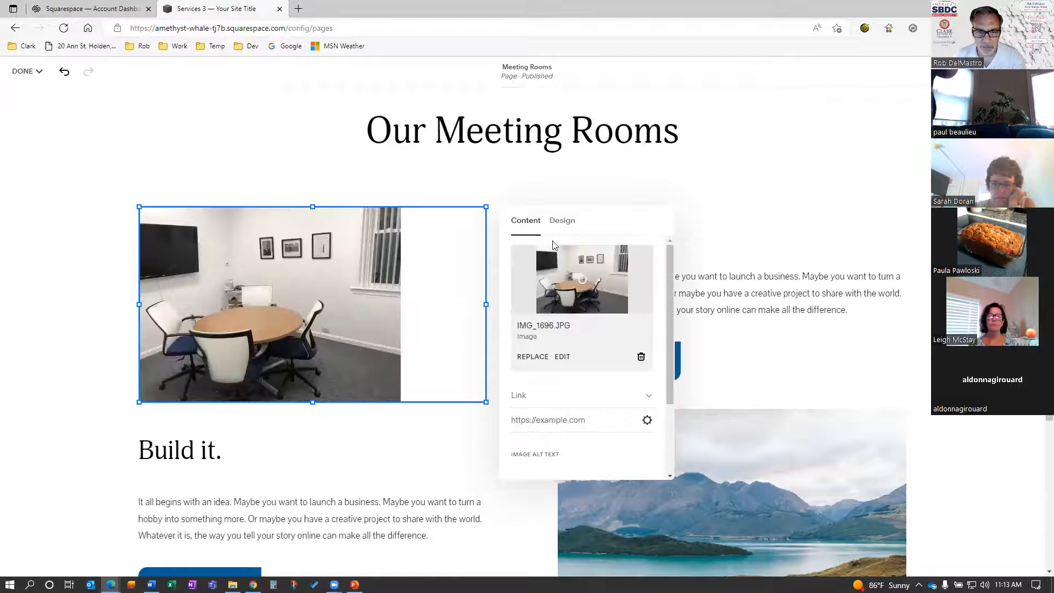
{"action": "left_click", "coordinate": [560, 224]}
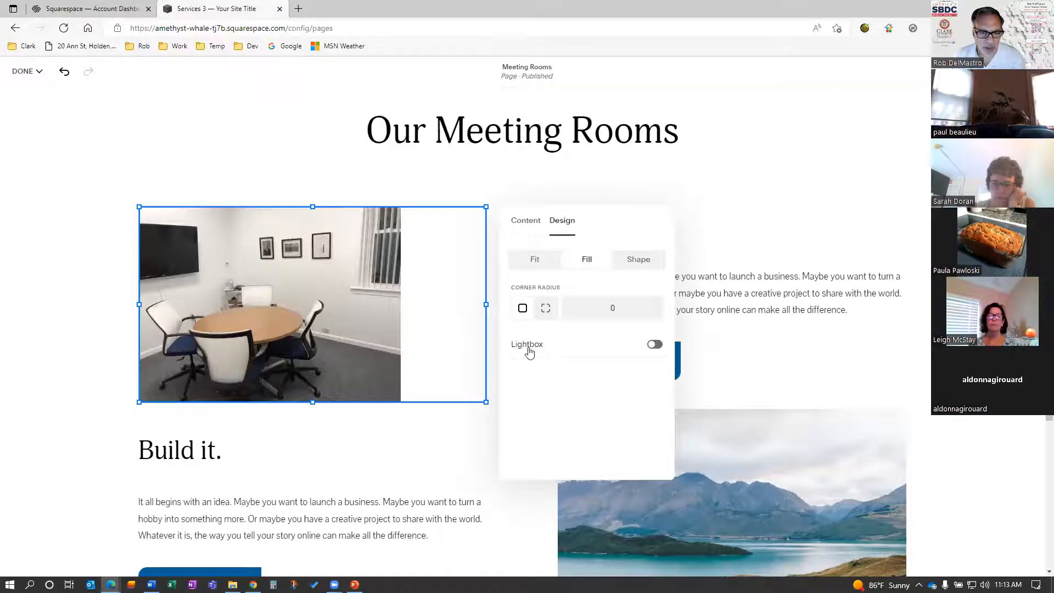
{"action": "left_click", "coordinate": [537, 261]}
{"action": "left_click", "coordinate": [595, 267]}
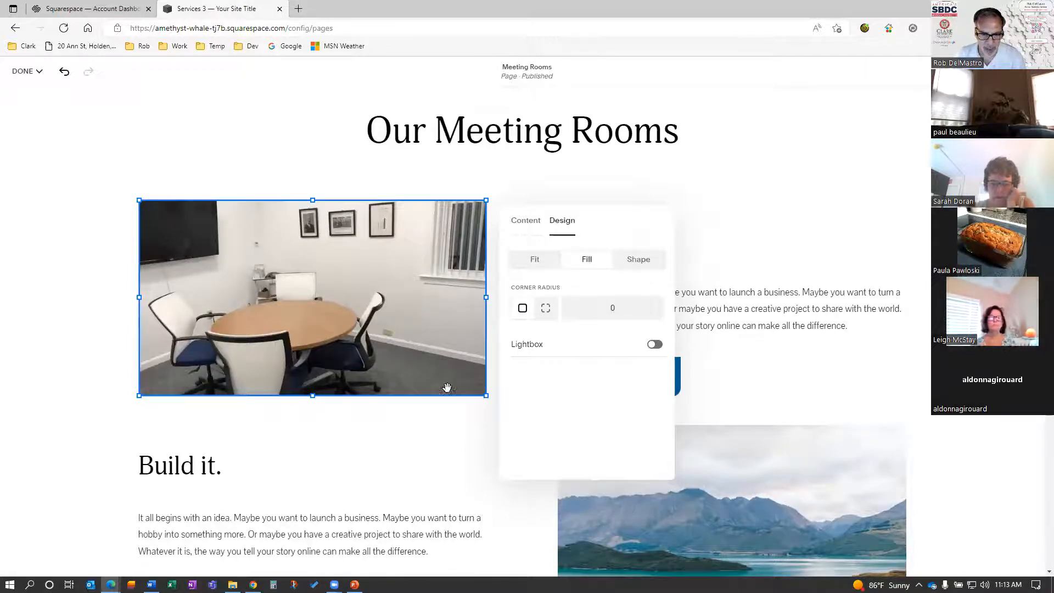
{"action": "left_click", "coordinate": [549, 309]}
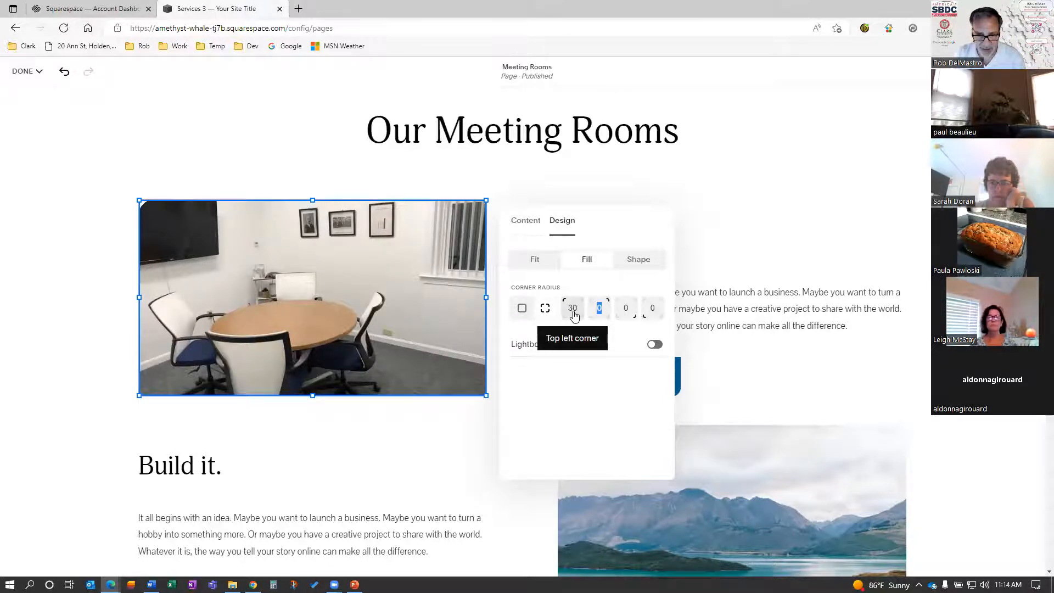
{"action": "type", "text": "30"}
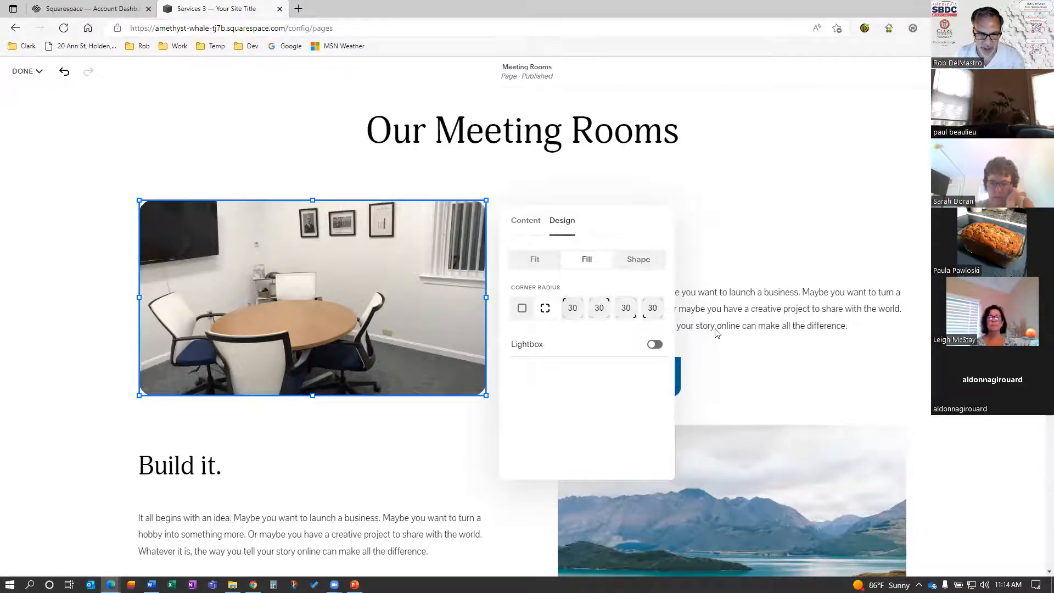
Step: Enable the Lightbox option for the meeting room photo and close the image settings
{"action": "left_click", "coordinate": [655, 345]}
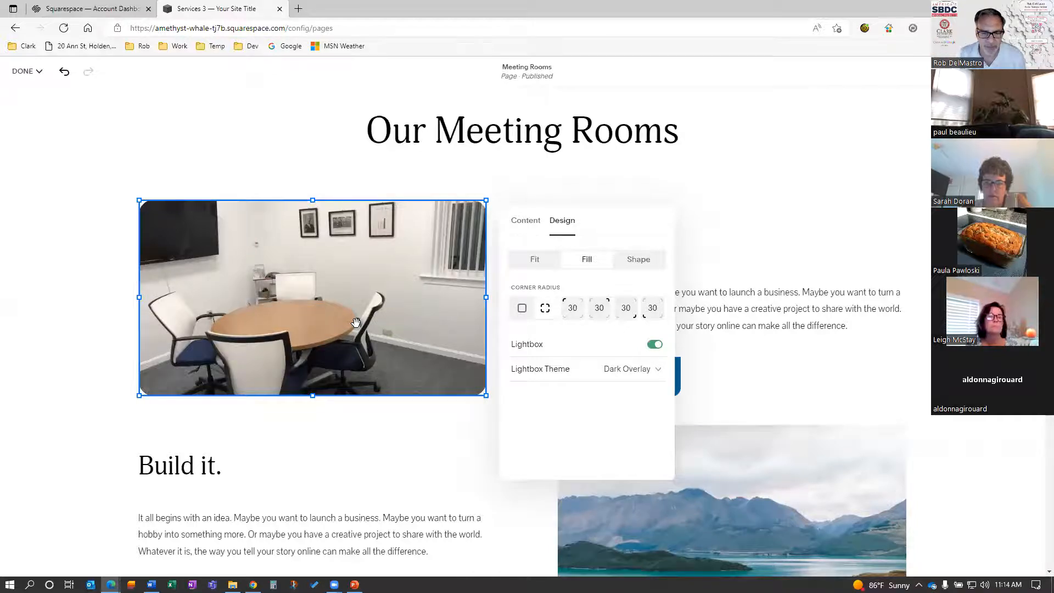
{"action": "left_click", "coordinate": [535, 223]}
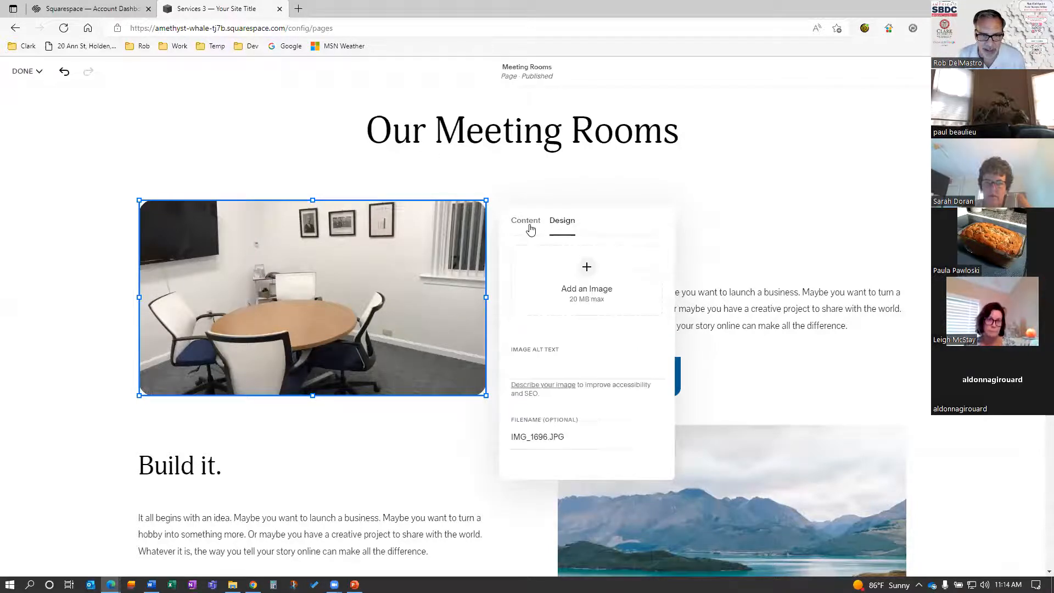
{"action": "left_click", "coordinate": [402, 441]}
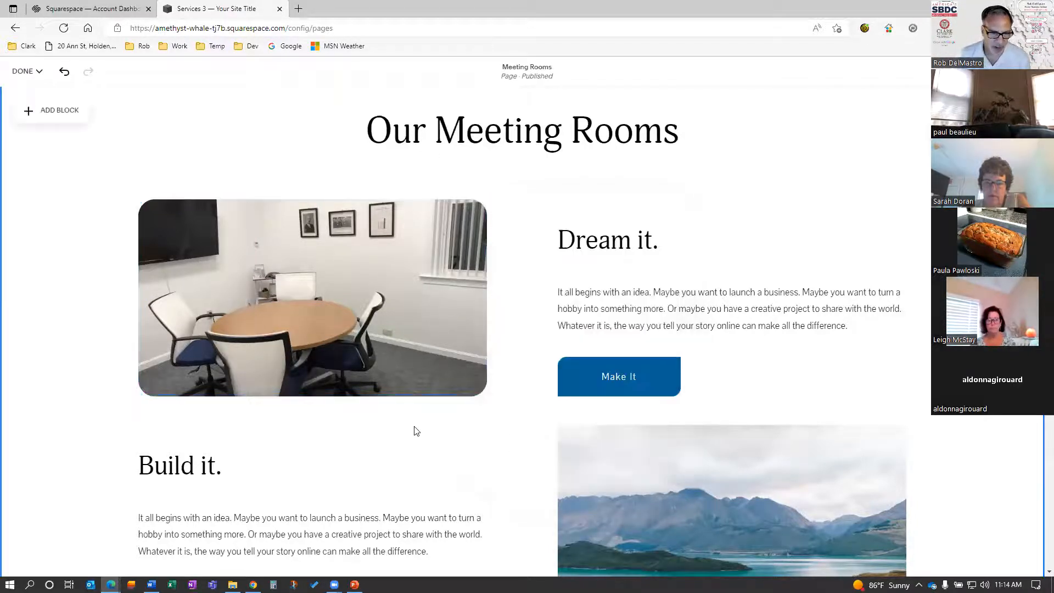
Step: Make the meeting room photo slightly taller by extending its lower edge, then deselect it
{"action": "left_click_drag", "start_coordinate": [485, 396], "coordinate": [547, 395]}
{"action": "left_click", "coordinate": [783, 175]}
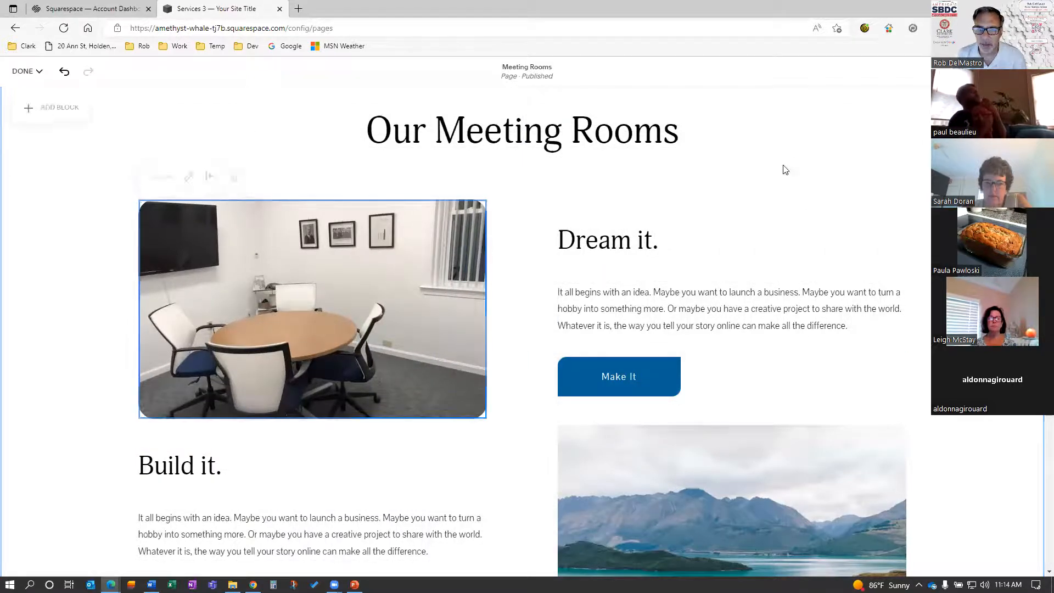
{"action": "left_click", "coordinate": [917, 165]}
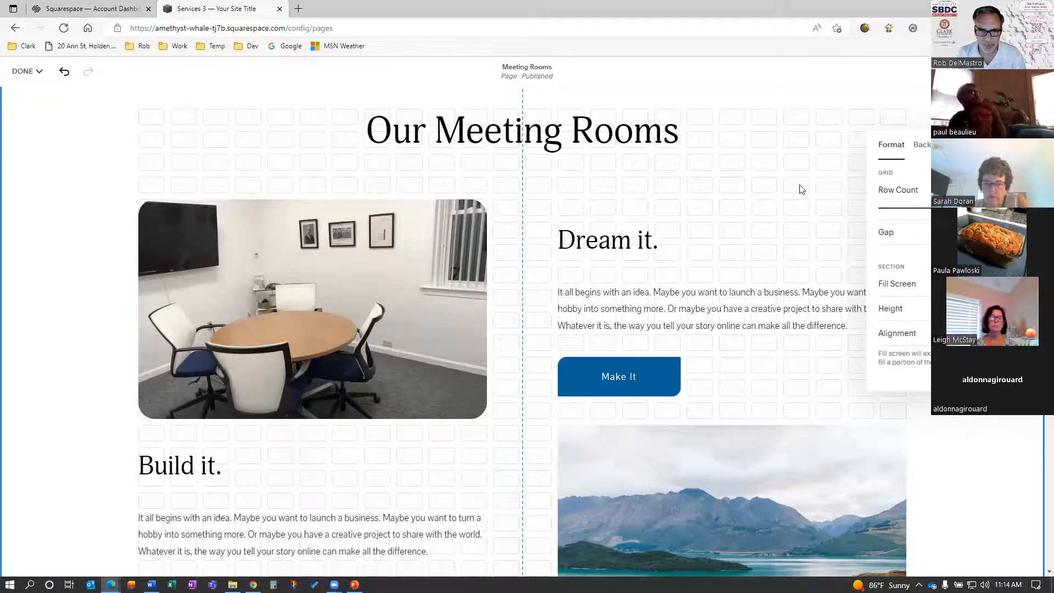
{"action": "left_click", "coordinate": [761, 217]}
Step: Move the "Build it." heading, paragraph and button together with the second landscape image down, leaving empty space under the meeting room photo
{"action": "scroll", "coordinate": [648, 363], "scroll_direction": "down", "scroll_amount": 3}
{"action": "scroll", "coordinate": [629, 365], "scroll_direction": "down", "scroll_amount": 1}
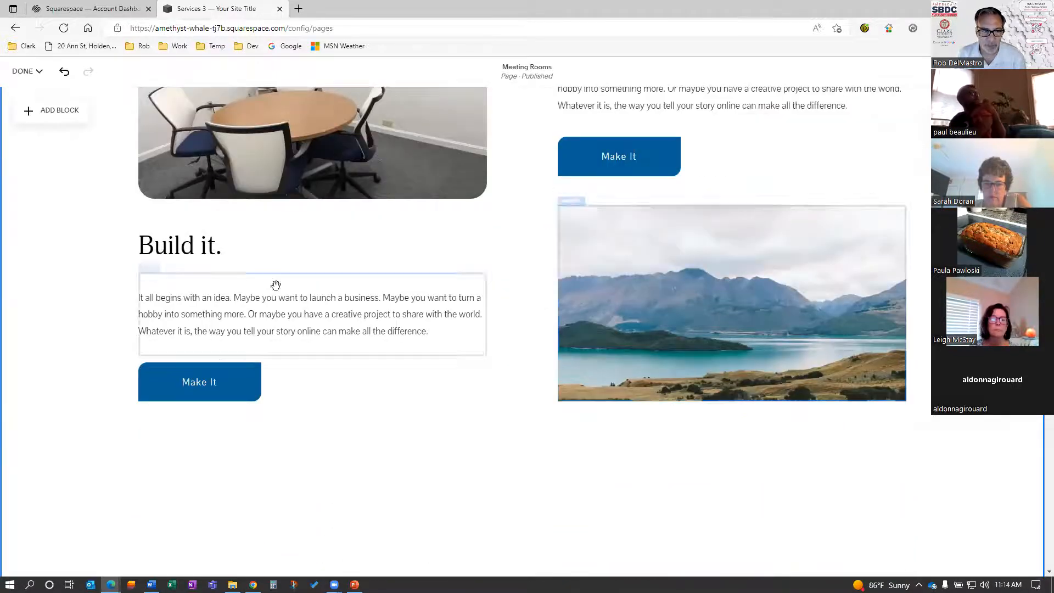
{"action": "left_click", "coordinate": [181, 248]}
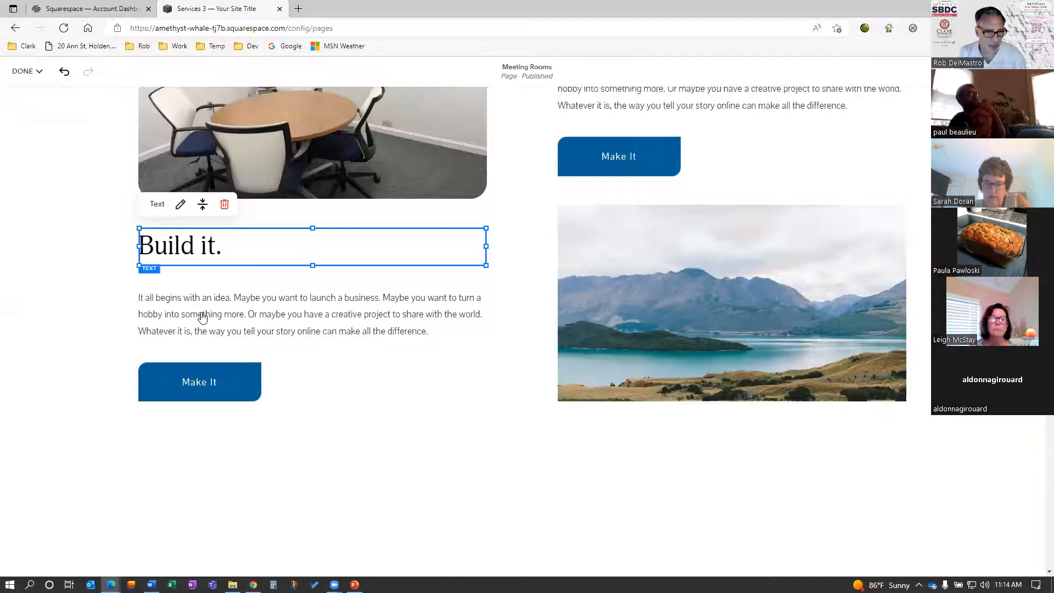
{"action": "left_click", "coordinate": [221, 384], "text": "shift"}
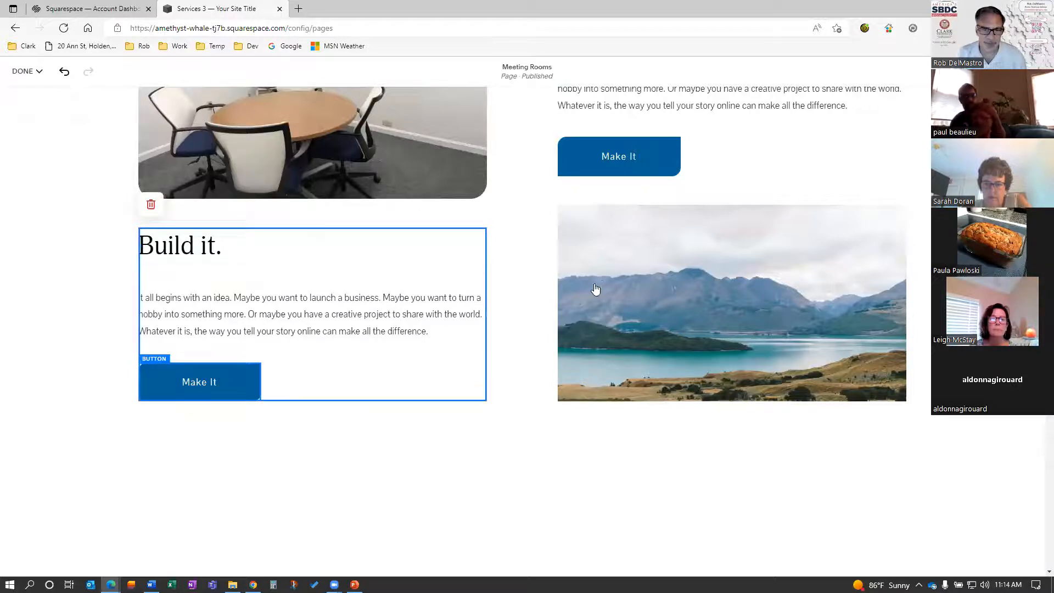
{"action": "left_click", "coordinate": [629, 290], "text": "shift"}
{"action": "left_click_drag", "start_coordinate": [655, 334], "coordinate": [636, 489]}
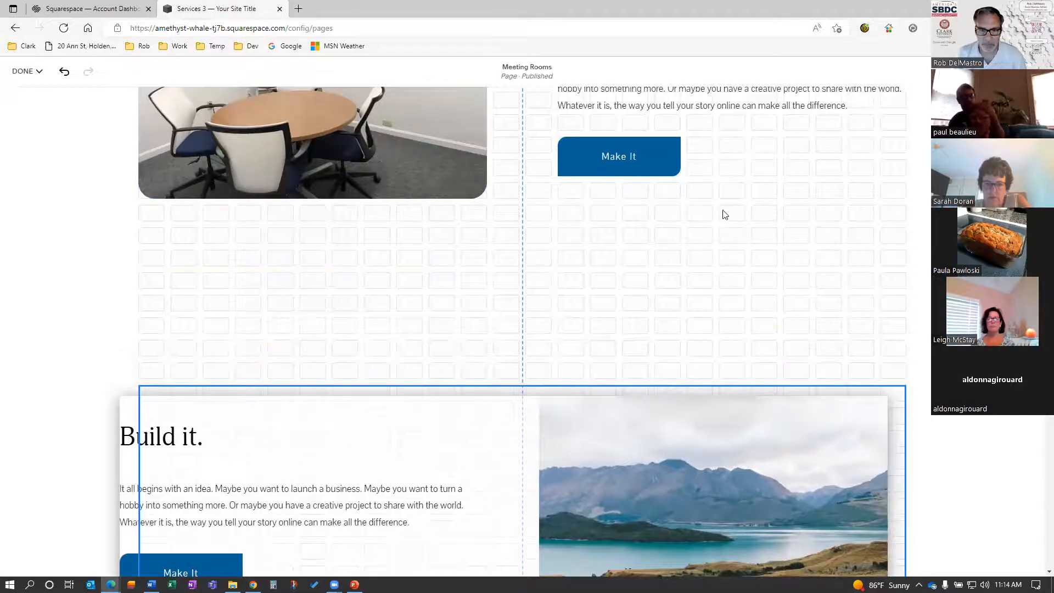
{"action": "scroll", "coordinate": [750, 222], "scroll_direction": "up", "scroll_amount": 2}
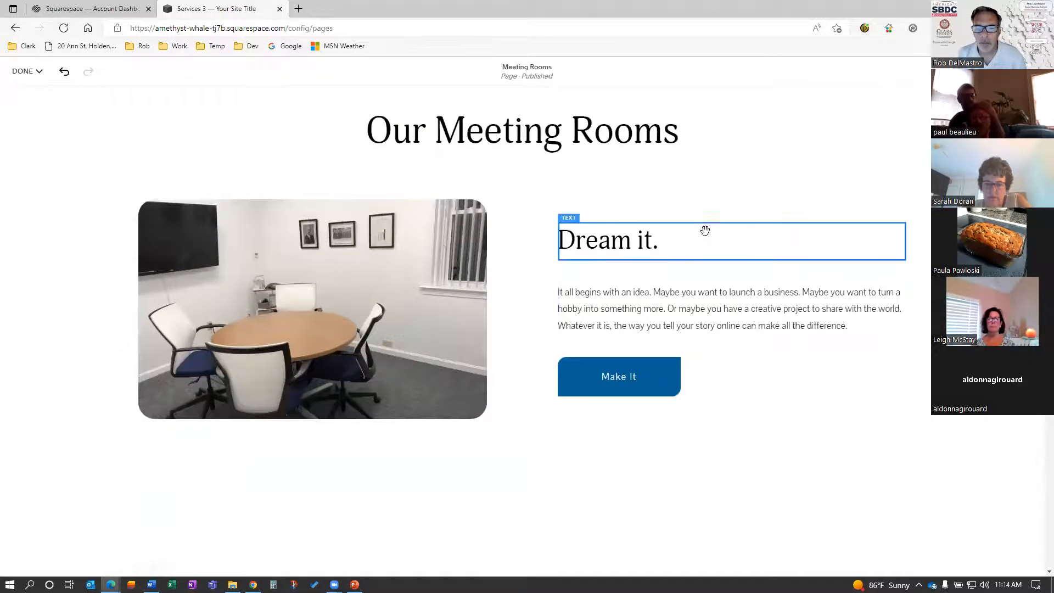
Step: Replace the "Dream it." heading beside the meeting room photo with "Clark Meeting Room"
{"action": "left_click", "coordinate": [621, 244]}
{"action": "left_click", "coordinate": [621, 244]}
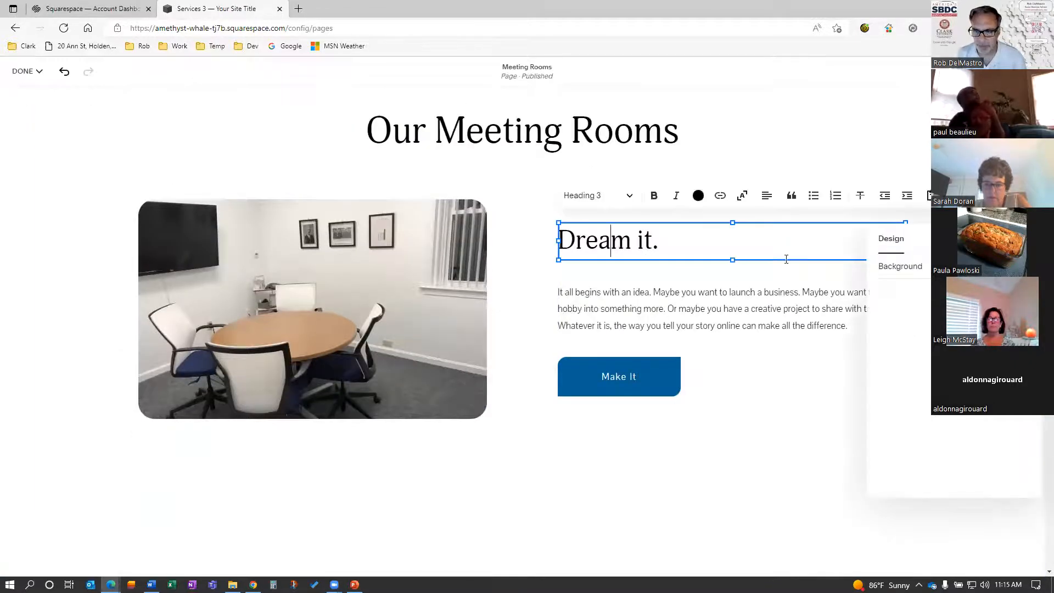
{"action": "triple_click", "coordinate": [607, 245]}
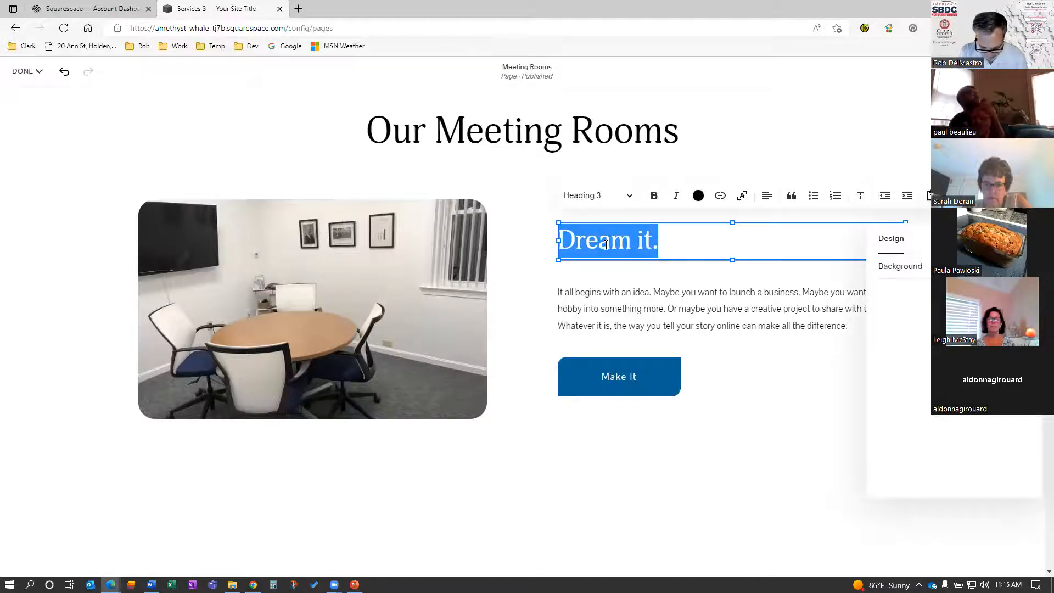
{"action": "type", "text": "Clark"}
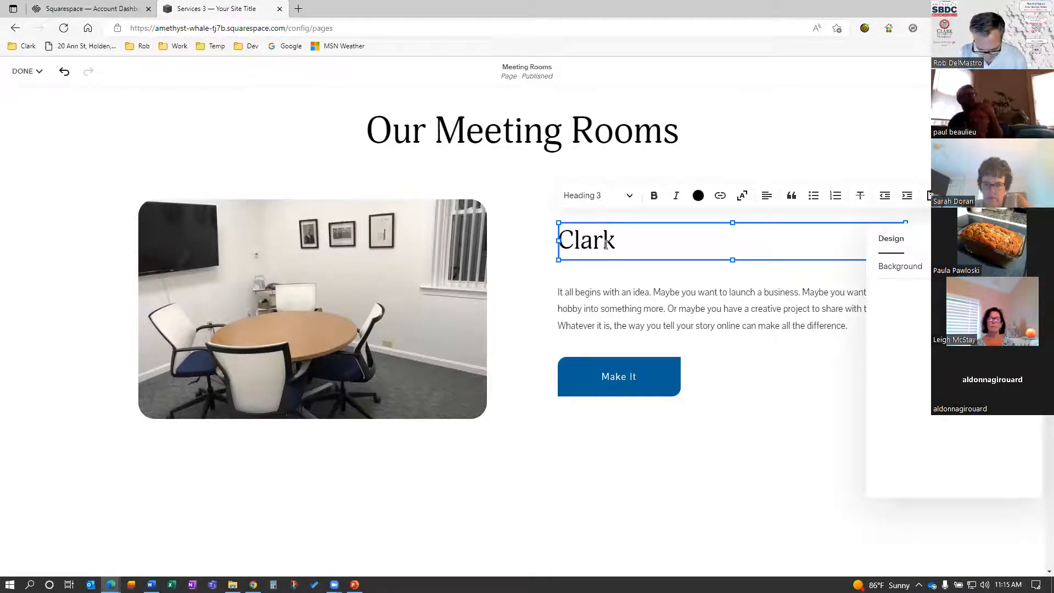
{"action": "type", "text": "Meeting Room"}
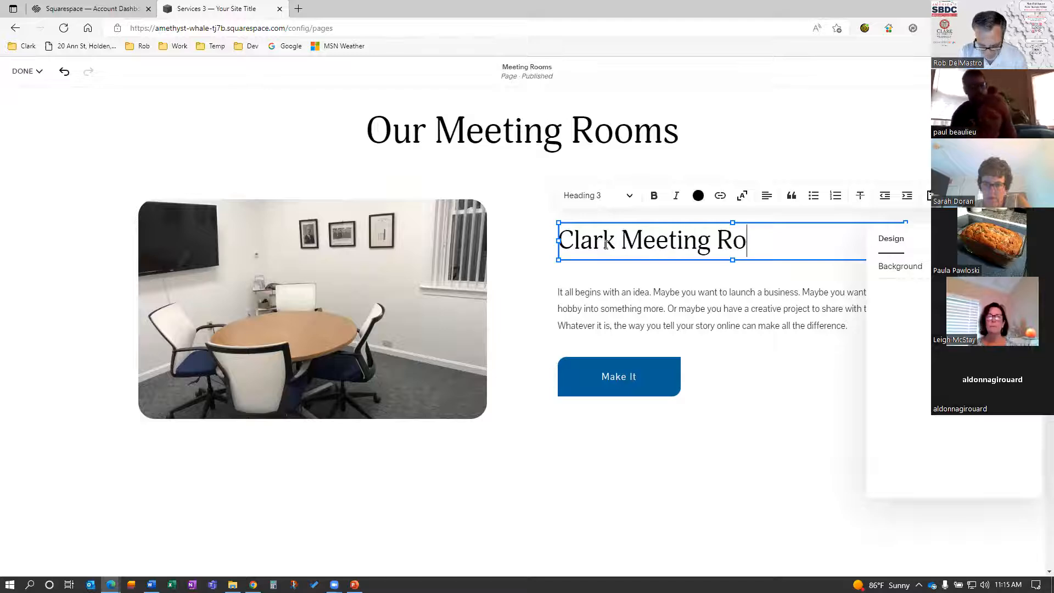
Step: Replace the placeholder paragraph under "Clark Meeting Room" with the room specs, hourly $25, daily $175 and weekly $700 pricing, and the weekend appointment note
{"action": "left_click", "coordinate": [618, 286]}
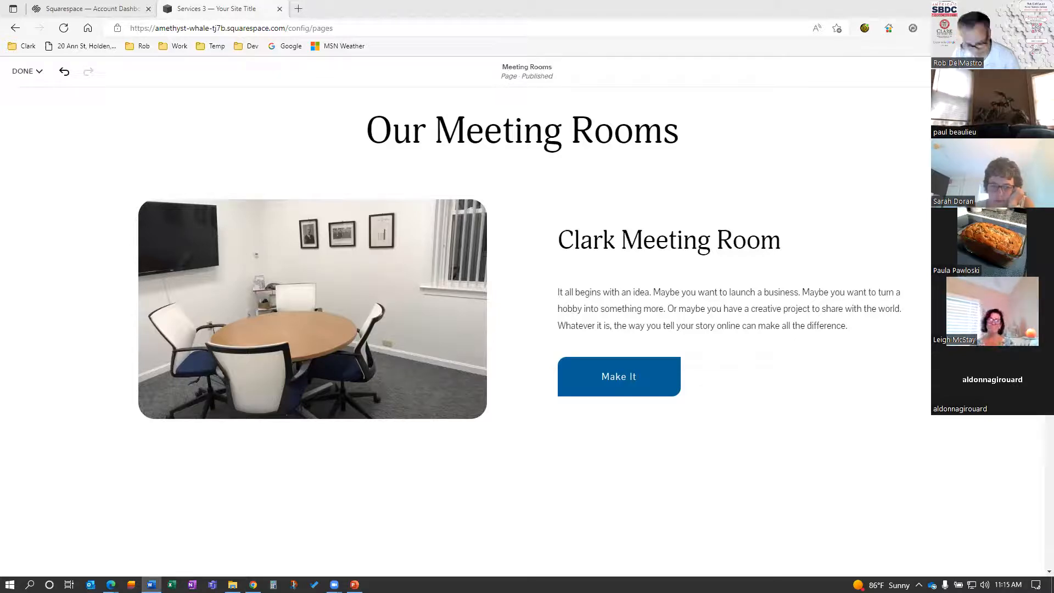
{"action": "left_click", "coordinate": [604, 308]}
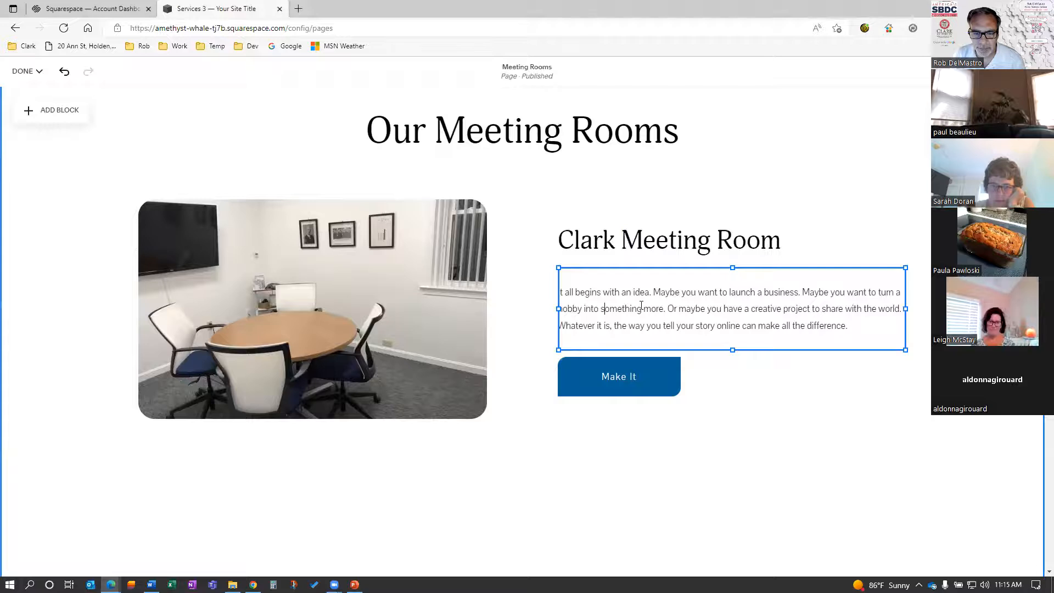
{"action": "key", "text": "ctrl+a"}
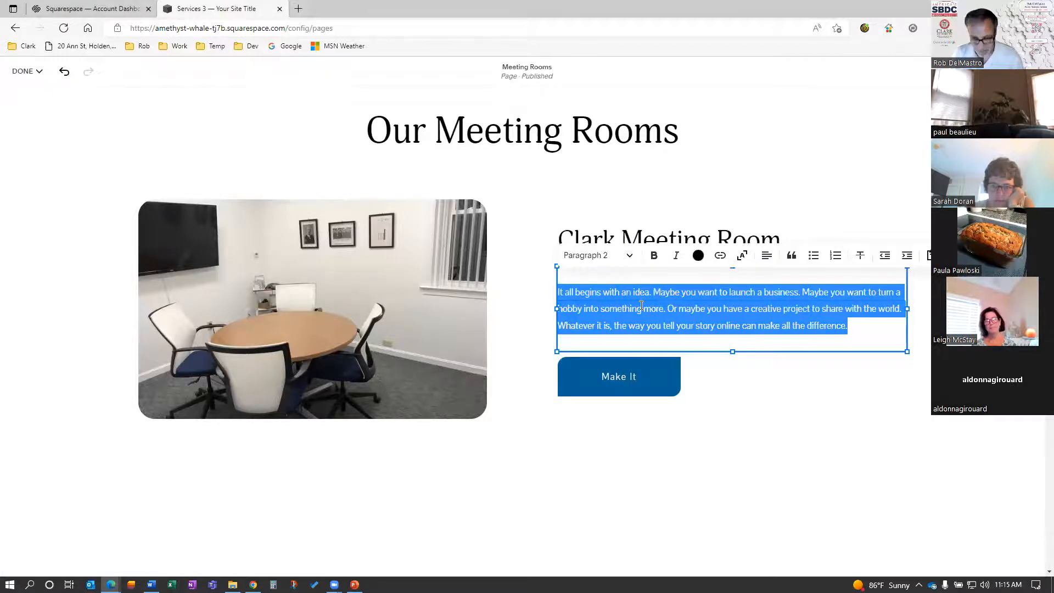
{"action": "type", "text": "ROOM SPECS: Seats 1-4 people LCD TV White board conference phone conference bridge business class secure wi-fi cables and connectors one price for everything  PRICING: Hourly: $25 Daily: $175 Weekly: $700  Weekends are by appointment only with a 4-hour minimum and hourly rate is $50/hr."}
Step: Bold "ROOM SPECS:", make the lines from "LCD TV" to "one price for everything" a bulleted list, and remove the blank line after them
{"action": "left_click_drag", "start_coordinate": [622, 156], "coordinate": [558, 153]}
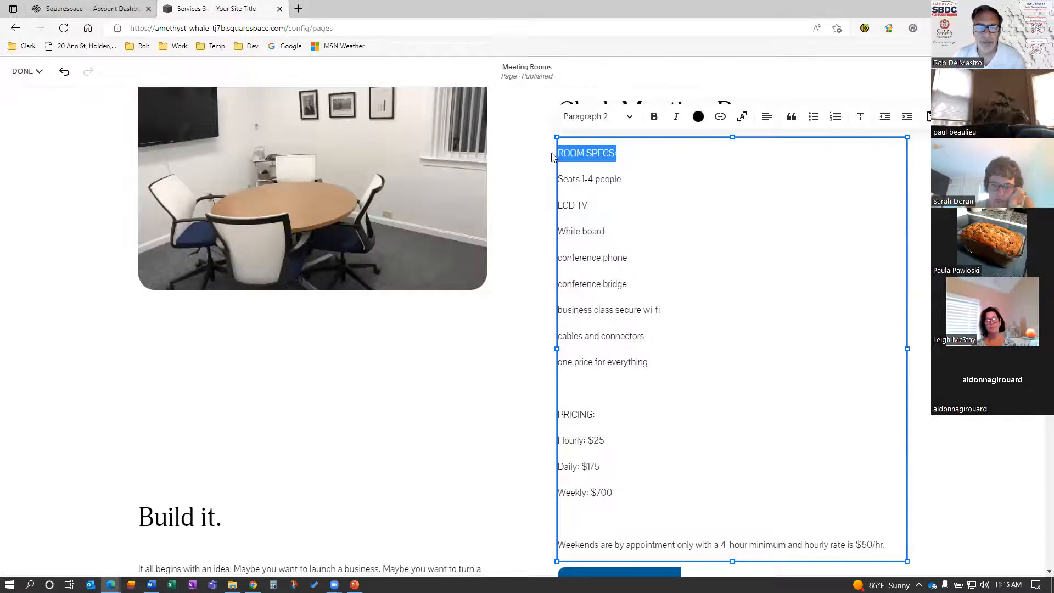
{"action": "left_click", "coordinate": [654, 117]}
{"action": "left_click_drag", "start_coordinate": [649, 363], "coordinate": [553, 207]}
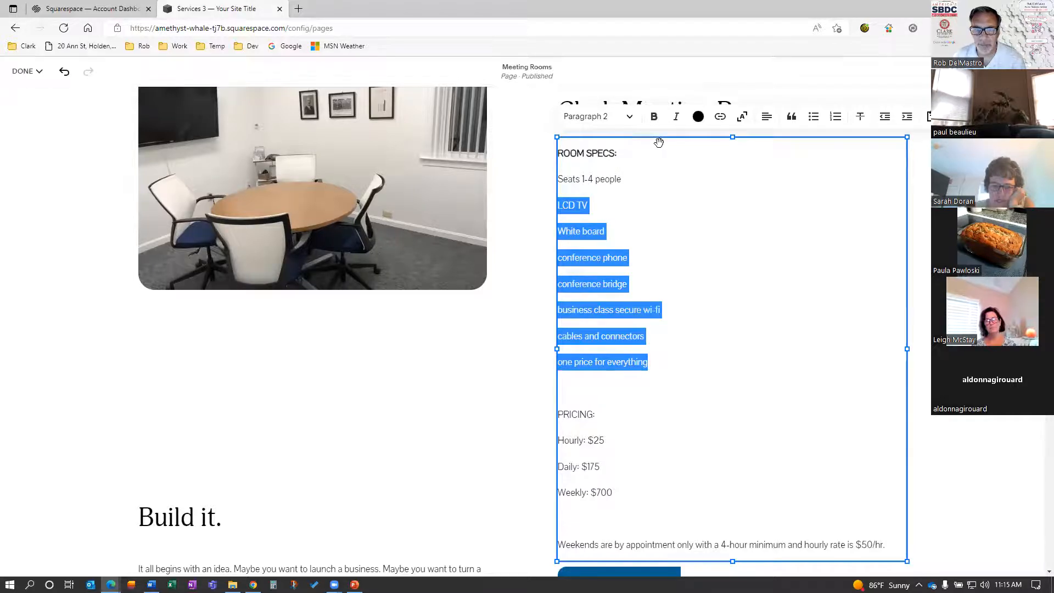
{"action": "left_click", "coordinate": [814, 117]}
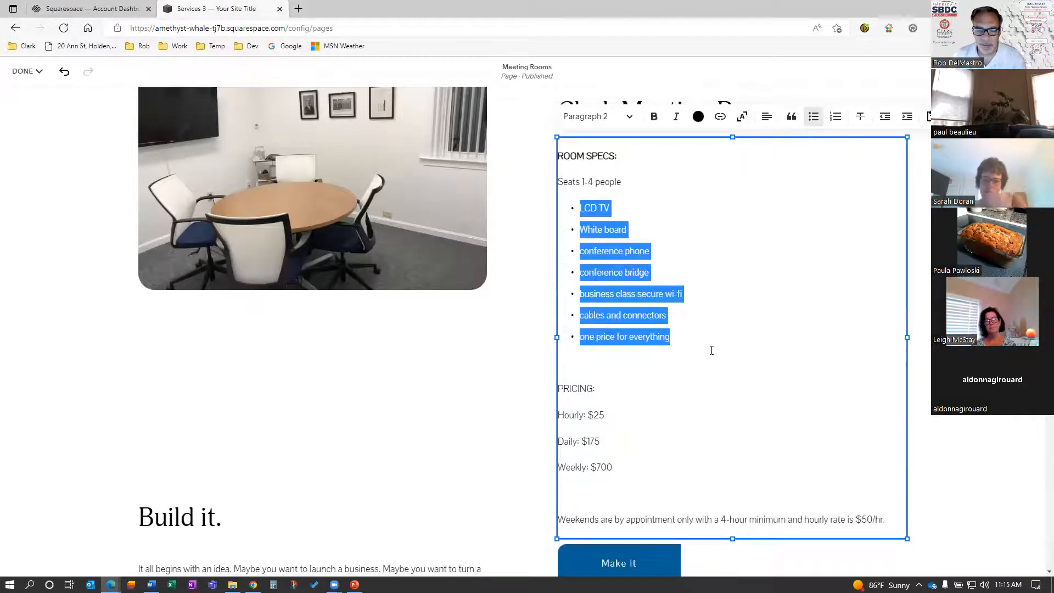
{"action": "left_click", "coordinate": [599, 364]}
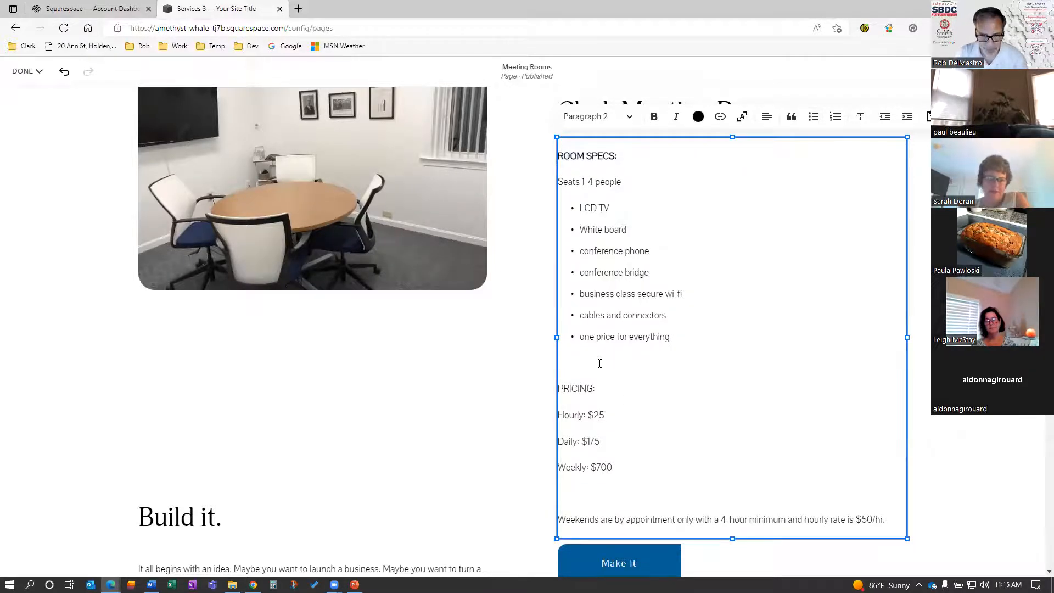
{"action": "key", "text": "BackSpace"}
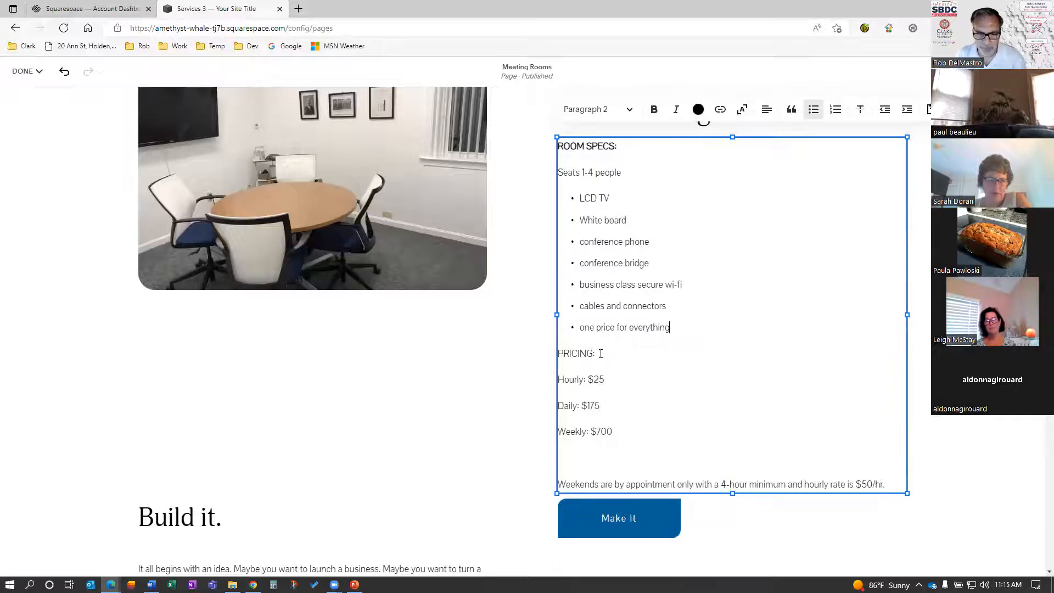
Step: Bold "PRICING:", turn the hourly, daily and weekly rates into a bulleted list, and remove the blank line before the weekend note
{"action": "left_click_drag", "start_coordinate": [601, 354], "coordinate": [548, 356]}
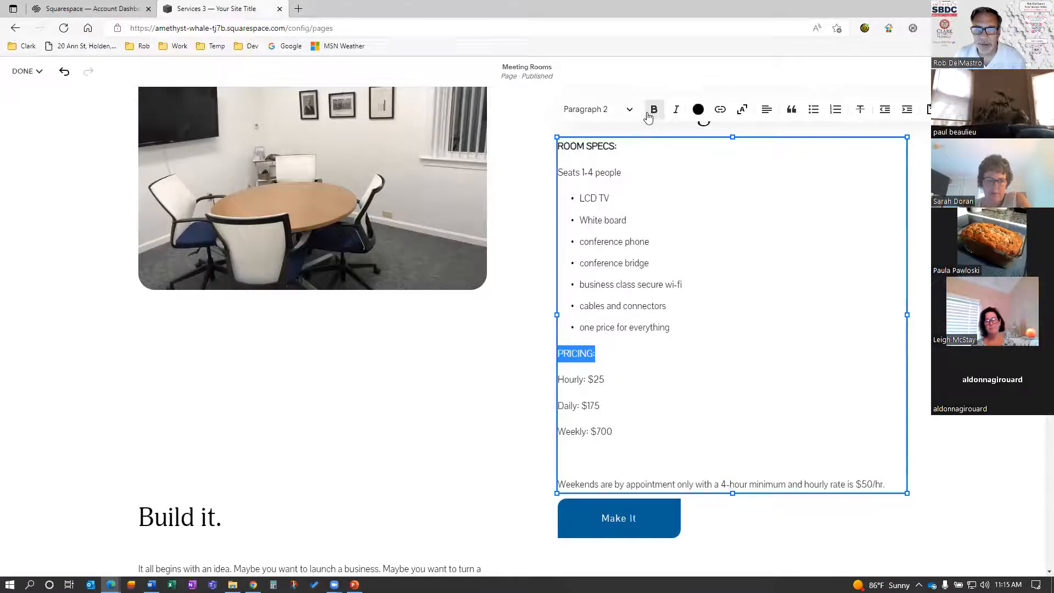
{"action": "left_click_drag", "start_coordinate": [613, 433], "coordinate": [553, 374]}
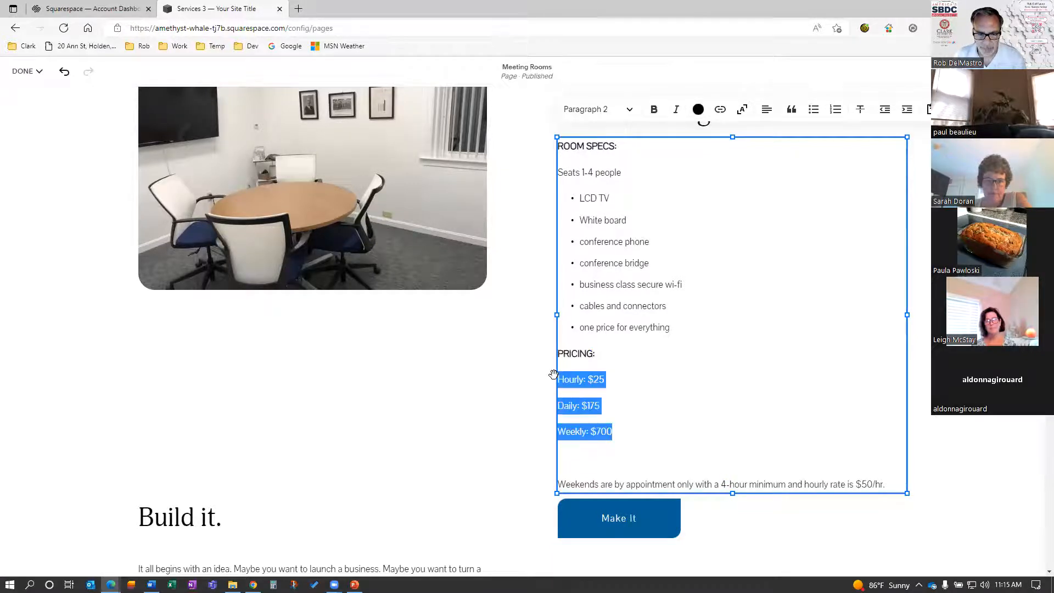
{"action": "left_click", "coordinate": [813, 109]}
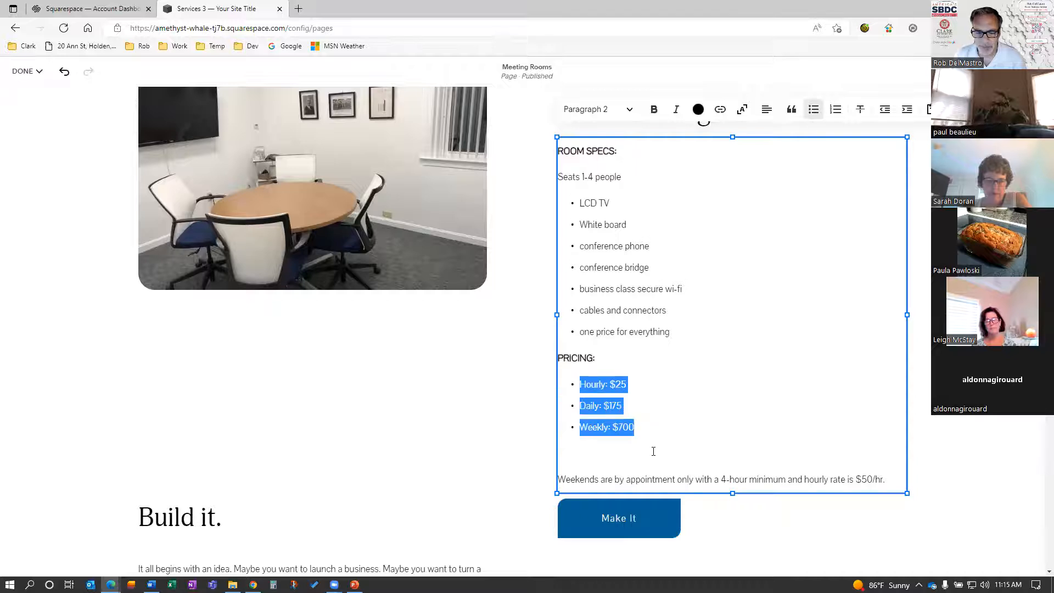
{"action": "left_click", "coordinate": [607, 451]}
{"action": "key", "text": "Delete"}
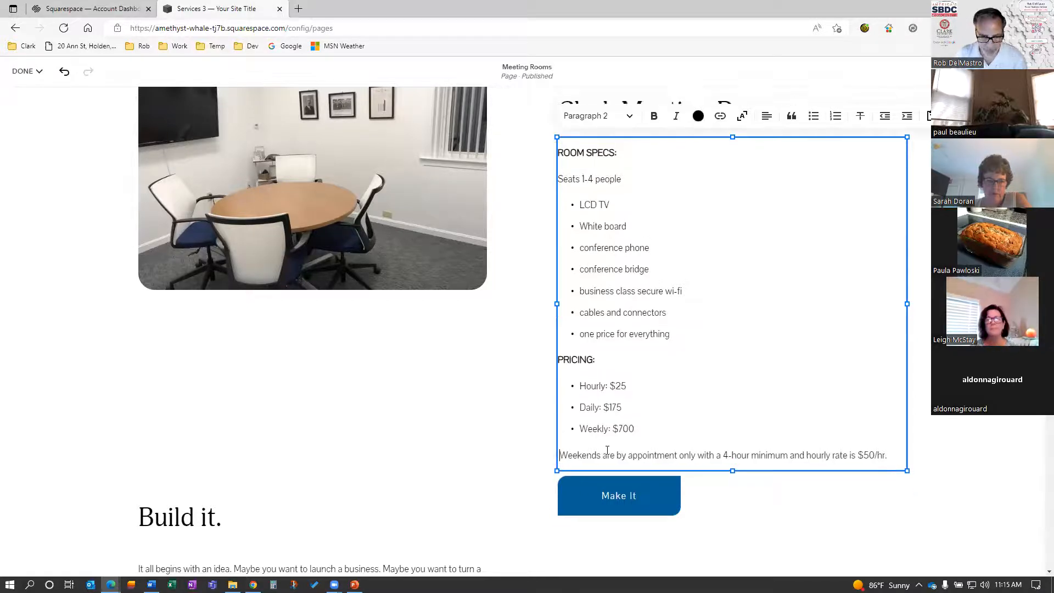
Step: Change the text of the "Make It" button under the Clark Meeting Room details to "Book Clark Now" and close its settings
{"action": "left_click", "coordinate": [624, 492]}
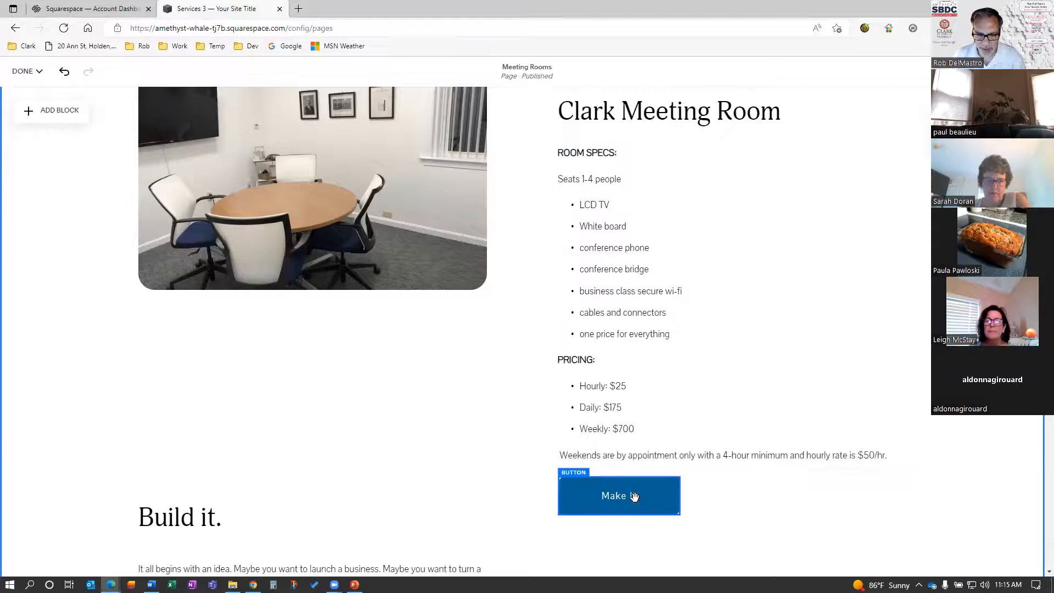
{"action": "left_click", "coordinate": [628, 496]}
{"action": "left_click", "coordinate": [610, 453]}
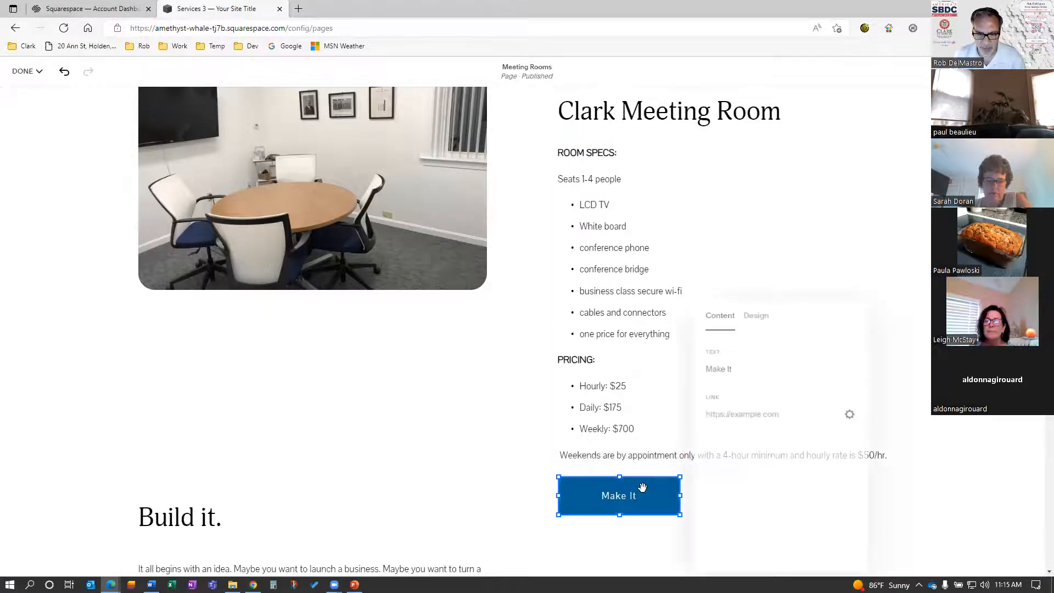
{"action": "double_click", "coordinate": [723, 368]}
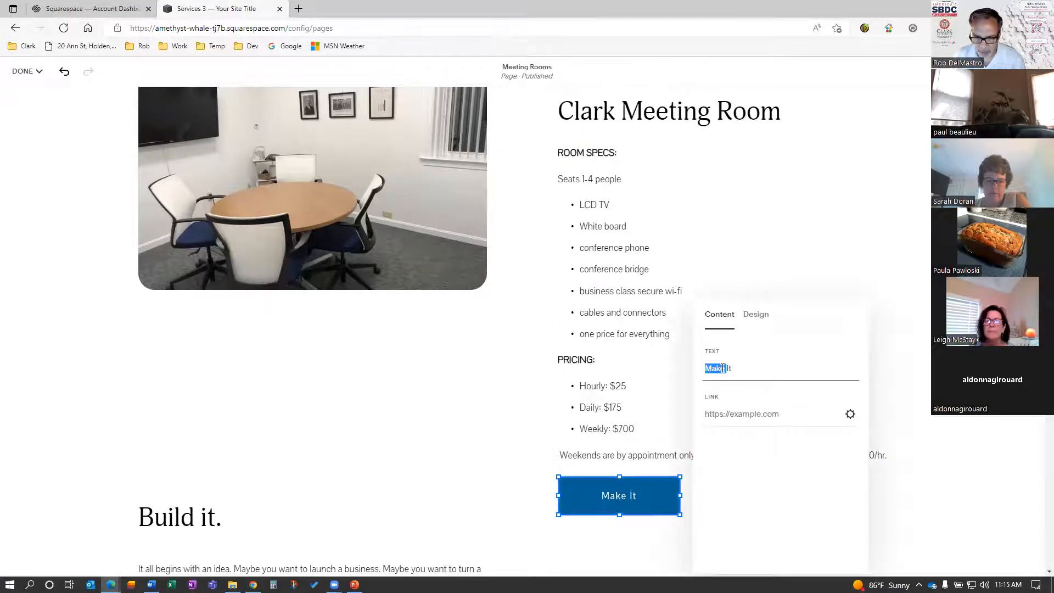
{"action": "type", "text": "Book Now"}
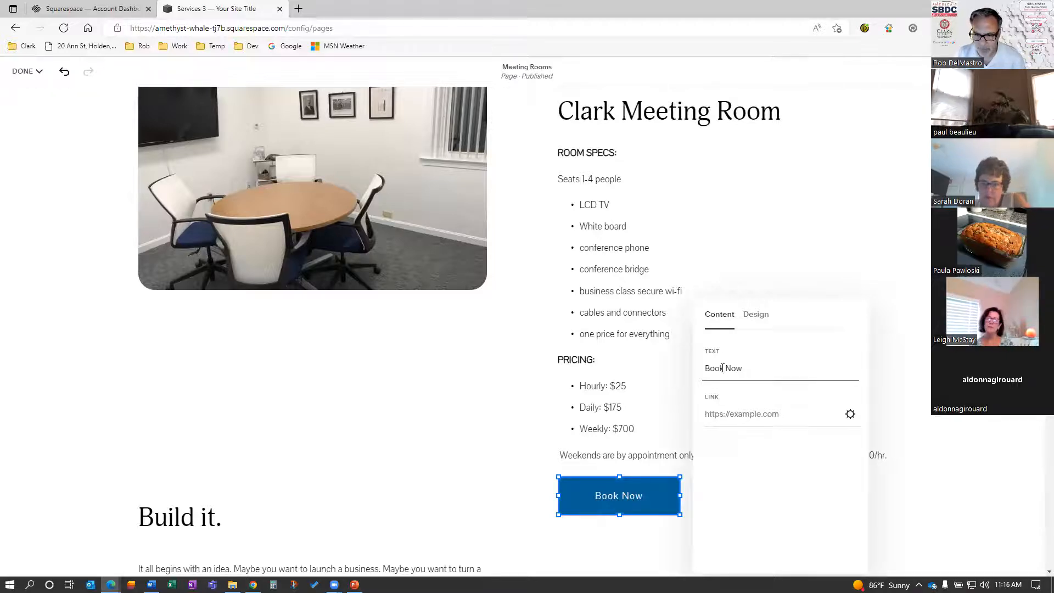
{"action": "left_click", "coordinate": [722, 368]}
{"action": "type", "text": "Clark"}
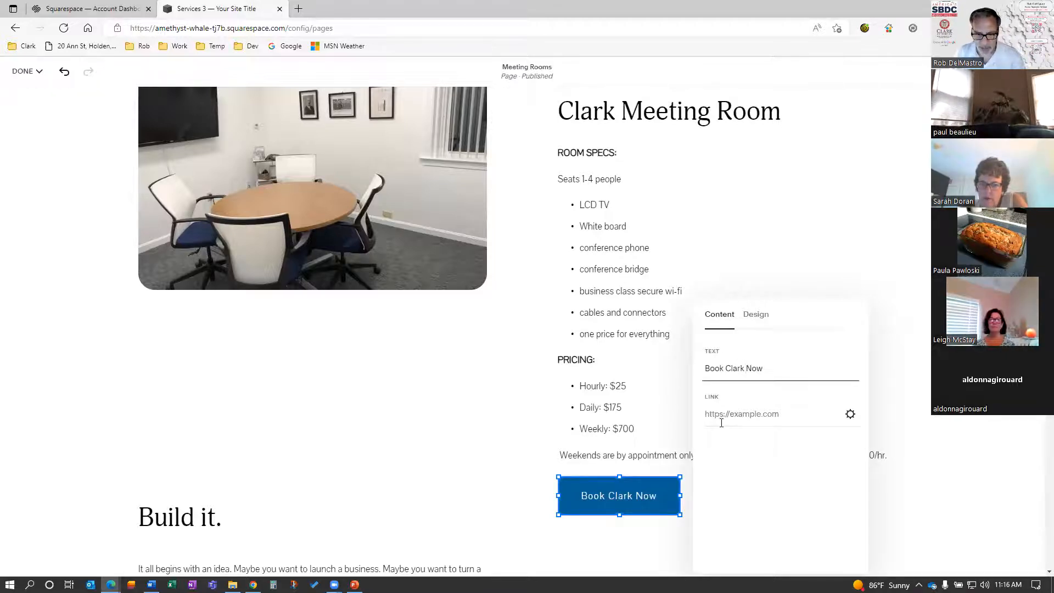
{"action": "left_click", "coordinate": [519, 508]}
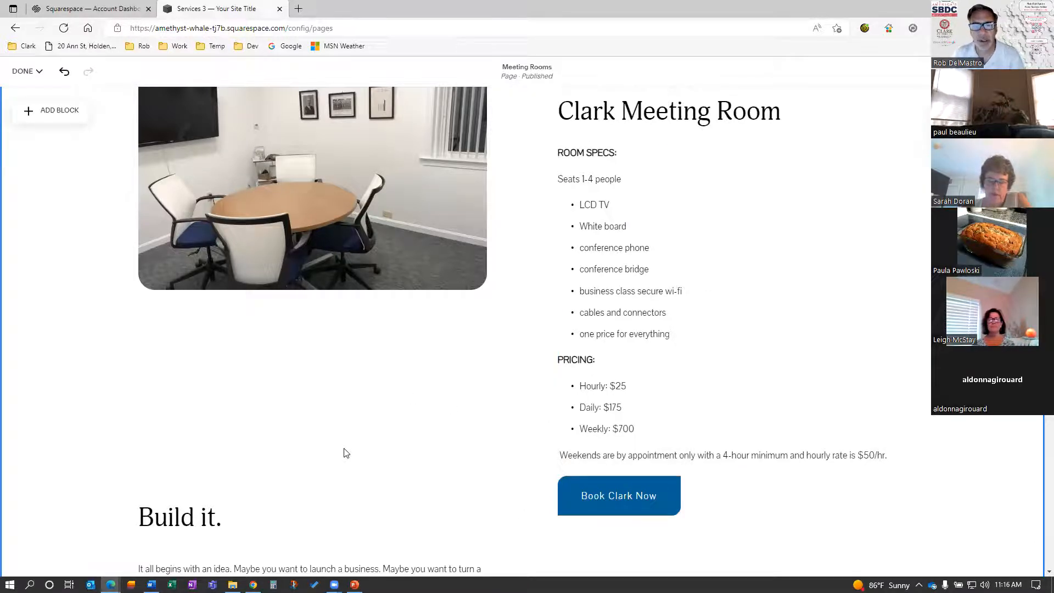
Step: Move the "Build it." heading, paragraph and button slightly down together, and bring the landscape image up beside them
{"action": "scroll", "coordinate": [321, 469], "scroll_direction": "down", "scroll_amount": 3}
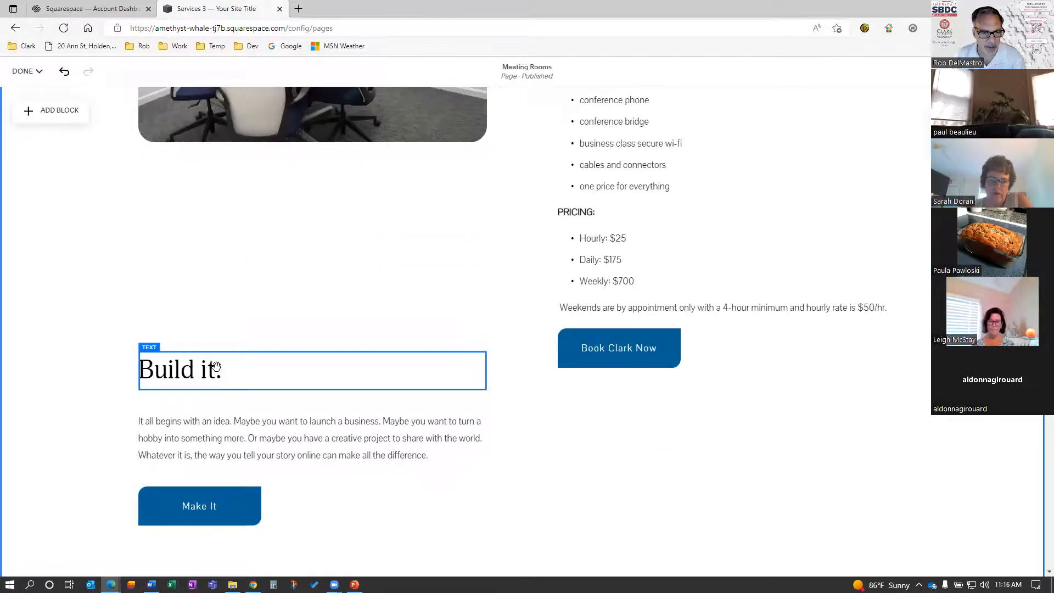
{"action": "scroll", "coordinate": [217, 368], "scroll_direction": "down", "scroll_amount": 5}
{"action": "scroll", "coordinate": [183, 253], "scroll_direction": "up", "scroll_amount": 4}
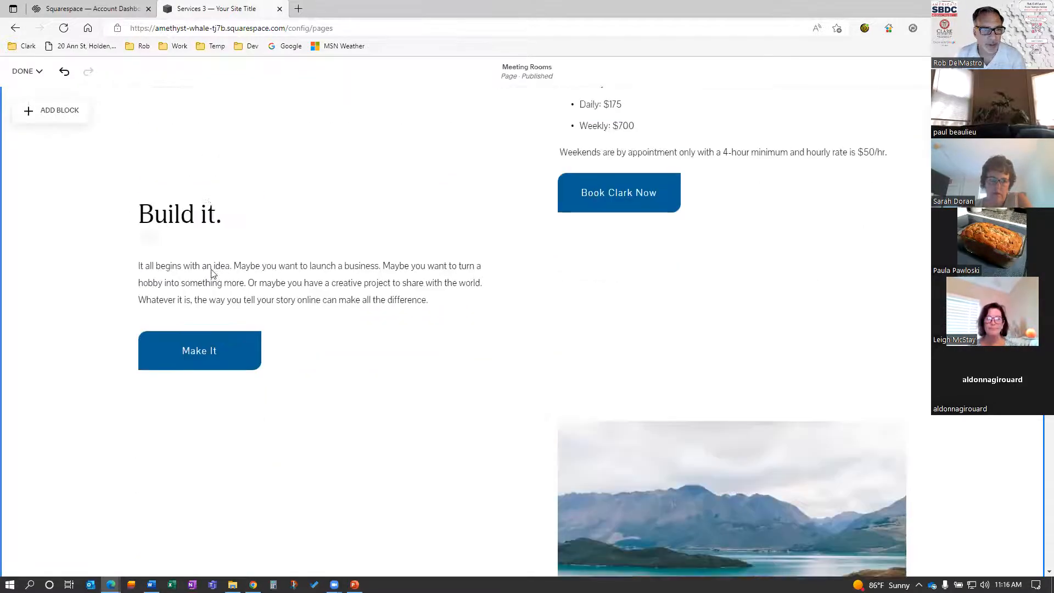
{"action": "left_click", "coordinate": [203, 301]}
{"action": "left_click", "coordinate": [207, 363], "text": "shift"}
{"action": "left_click", "coordinate": [209, 432], "text": "shift"}
{"action": "left_click_drag", "start_coordinate": [216, 433], "coordinate": [239, 445]}
{"action": "mouse_move", "coordinate": [658, 328]}
{"action": "left_mouse_down"}
{"action": "mouse_move", "coordinate": [659, 313]}
{"action": "mouse_move", "coordinate": [654, 321]}
{"action": "left_mouse_up"}
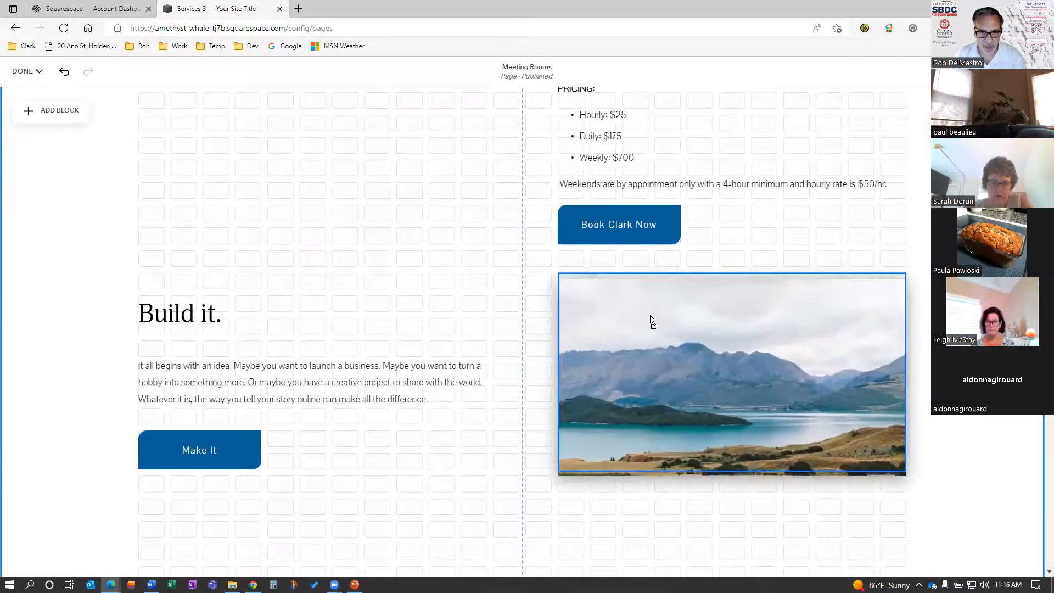
{"action": "left_click_drag", "start_coordinate": [644, 393], "coordinate": [601, 397]}
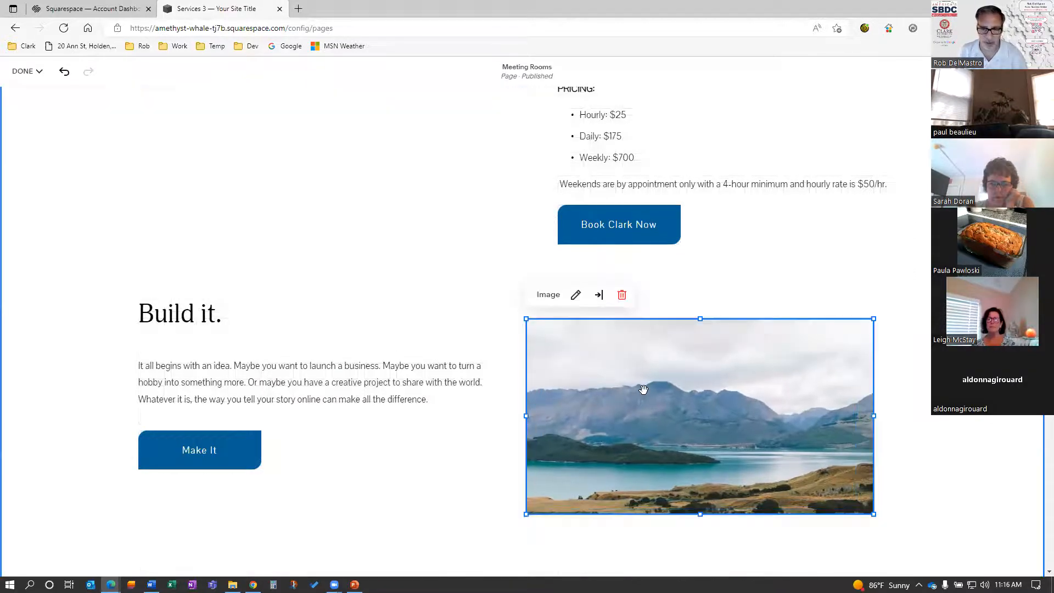
Step: Replace the landscape image beside "Build it." with the photo IMG_1848.JPG and set its design to Fill
{"action": "left_click", "coordinate": [576, 295]}
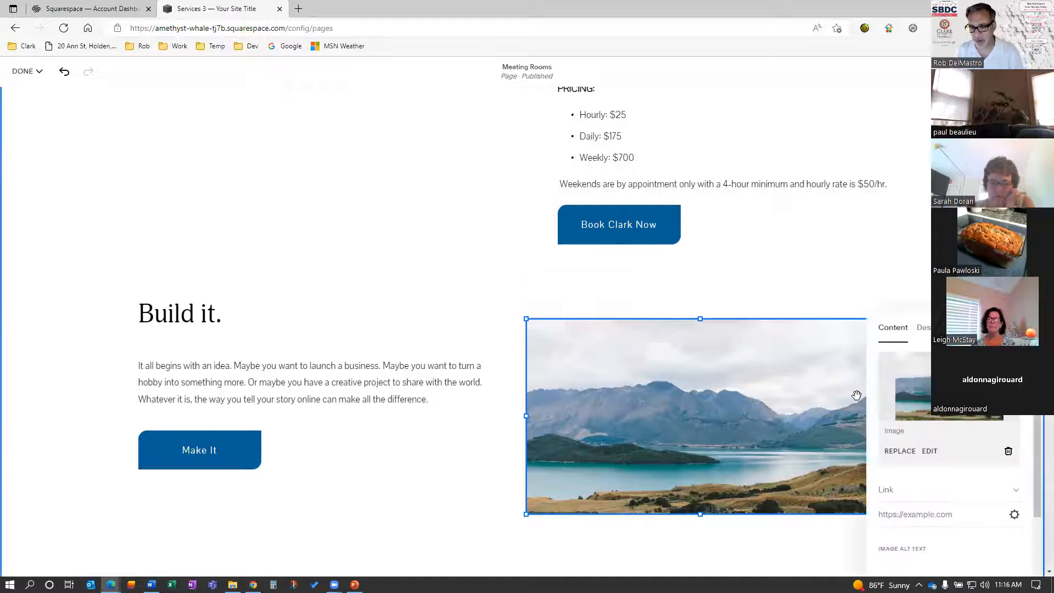
{"action": "left_click", "coordinate": [1009, 451]}
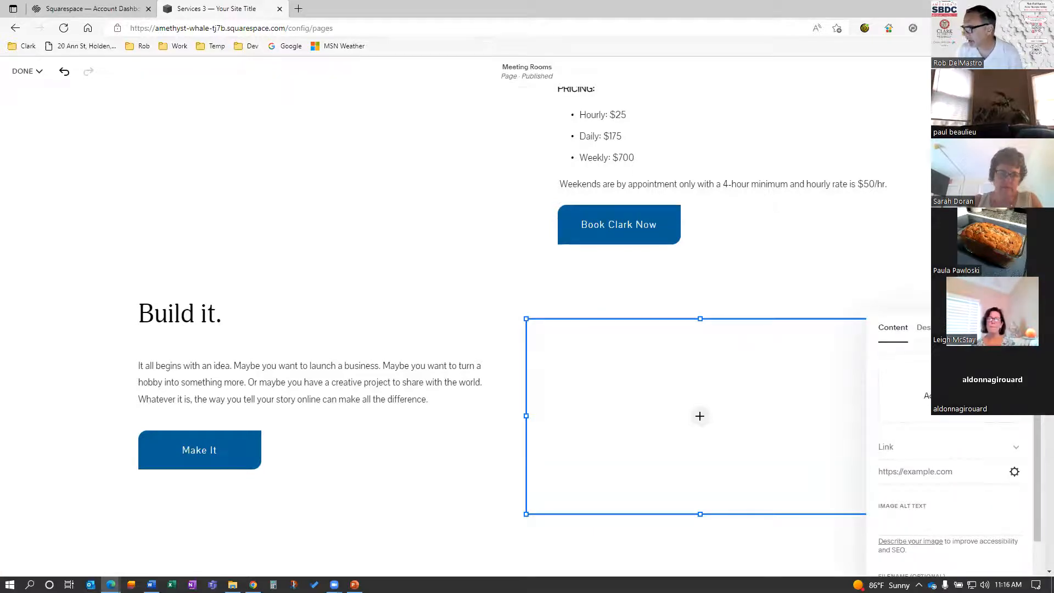
{"action": "key", "text": "alt+Tab"}
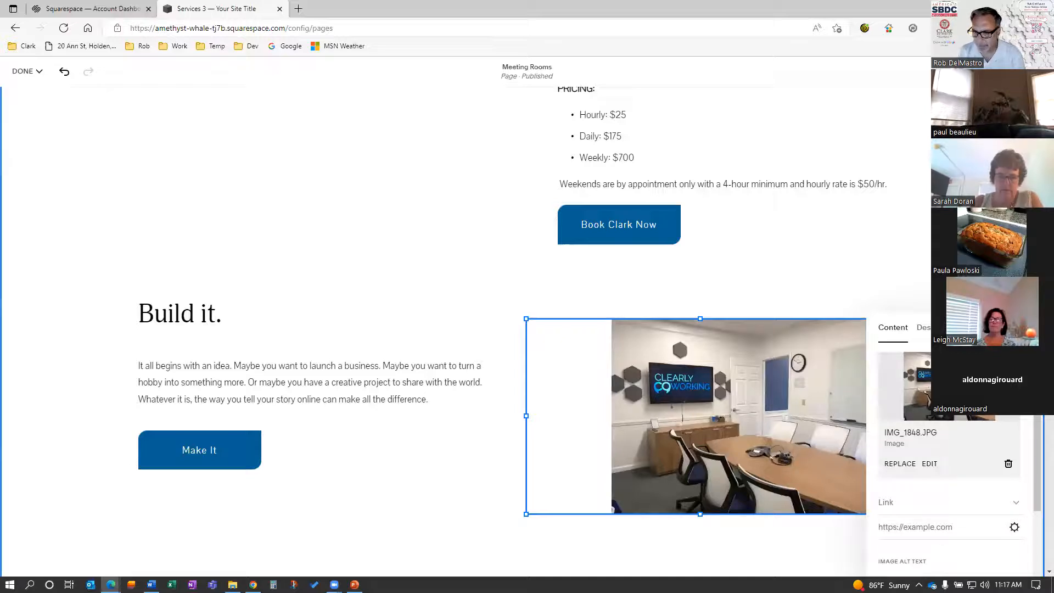
{"action": "left_click", "coordinate": [925, 327]}
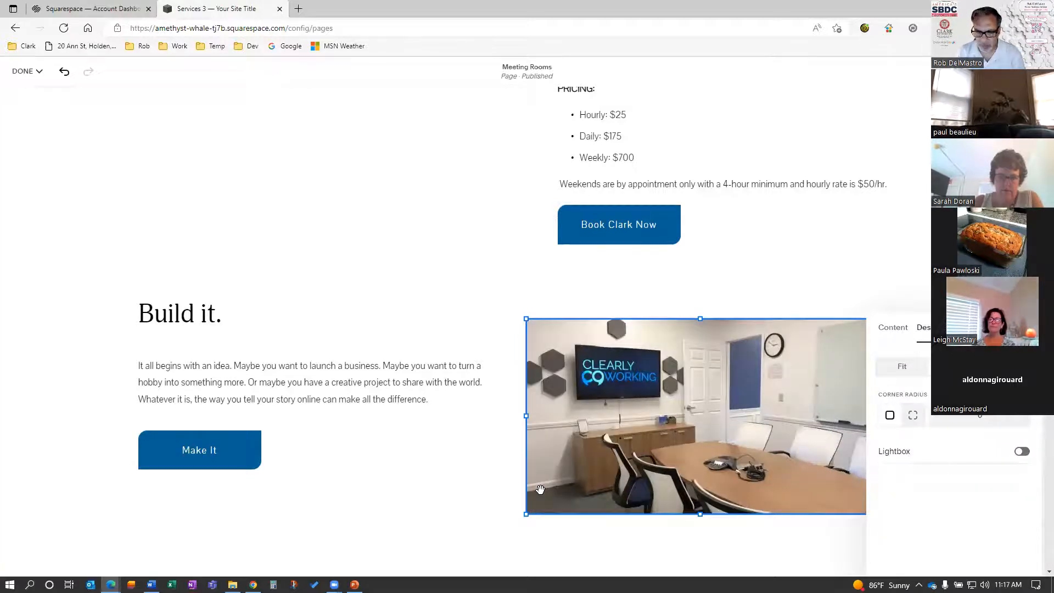
Step: Replace the "Build it." heading with "Tatnuck Board Room"
{"action": "left_click", "coordinate": [187, 313]}
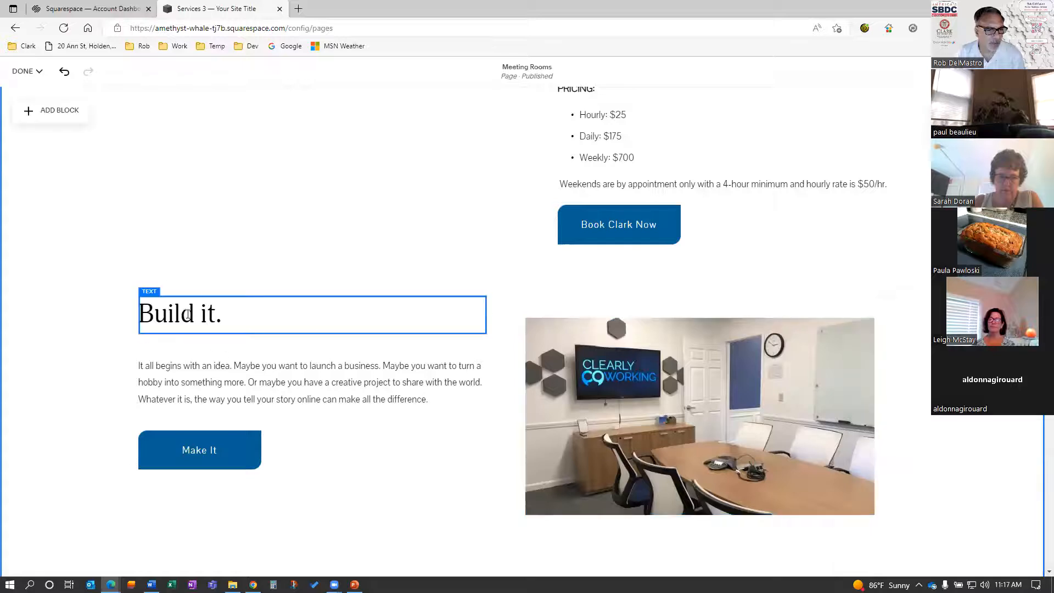
{"action": "double_click", "coordinate": [188, 314]}
{"action": "type", "text": "Tatnuch"}
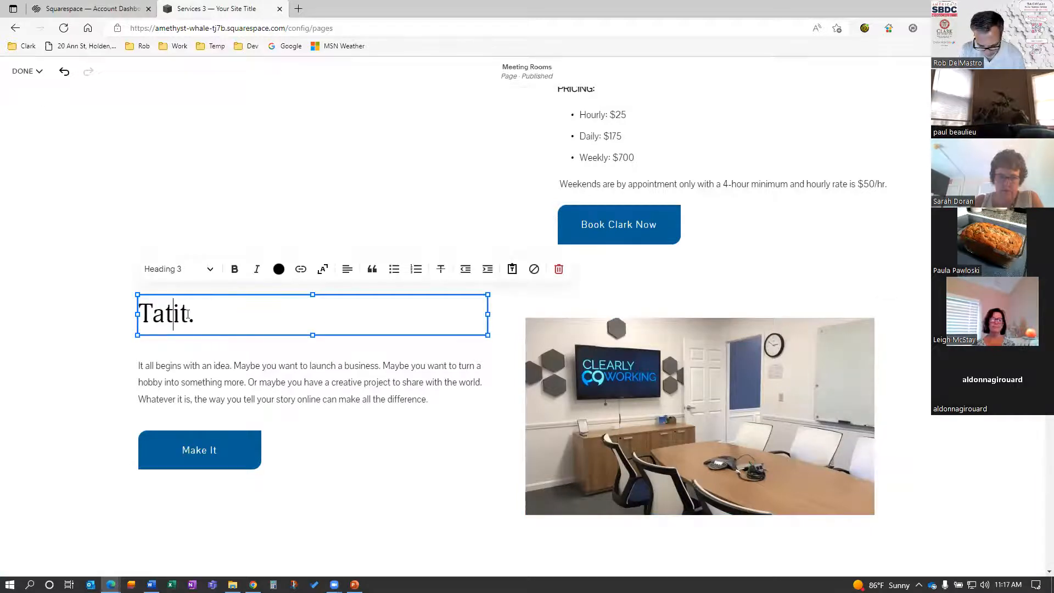
{"action": "key", "text": "BackSpace"}
{"action": "type", "text": "k Boa"}
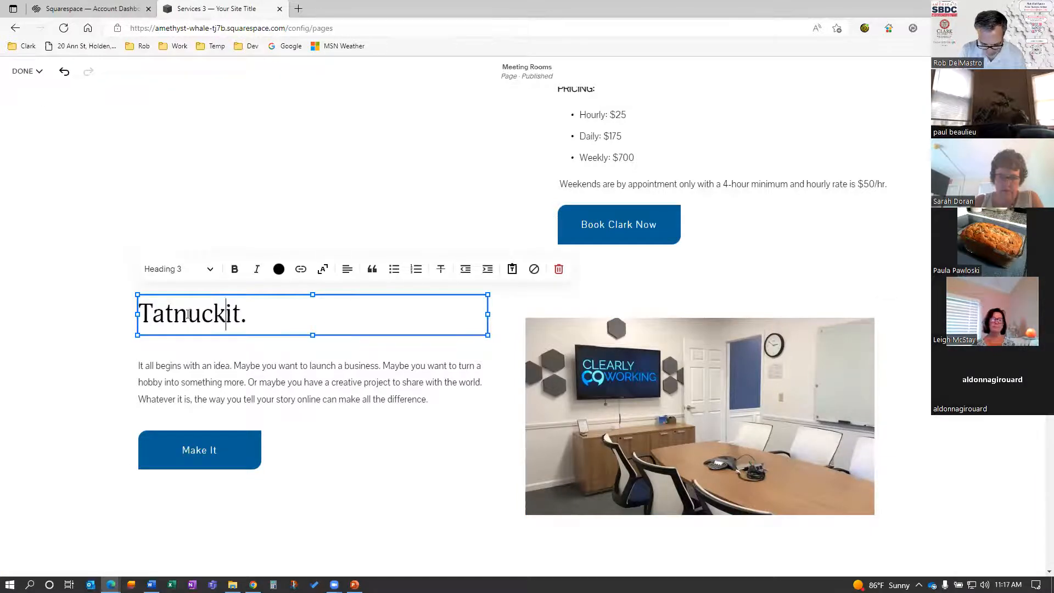
{"action": "type", "text": "rd Room"}
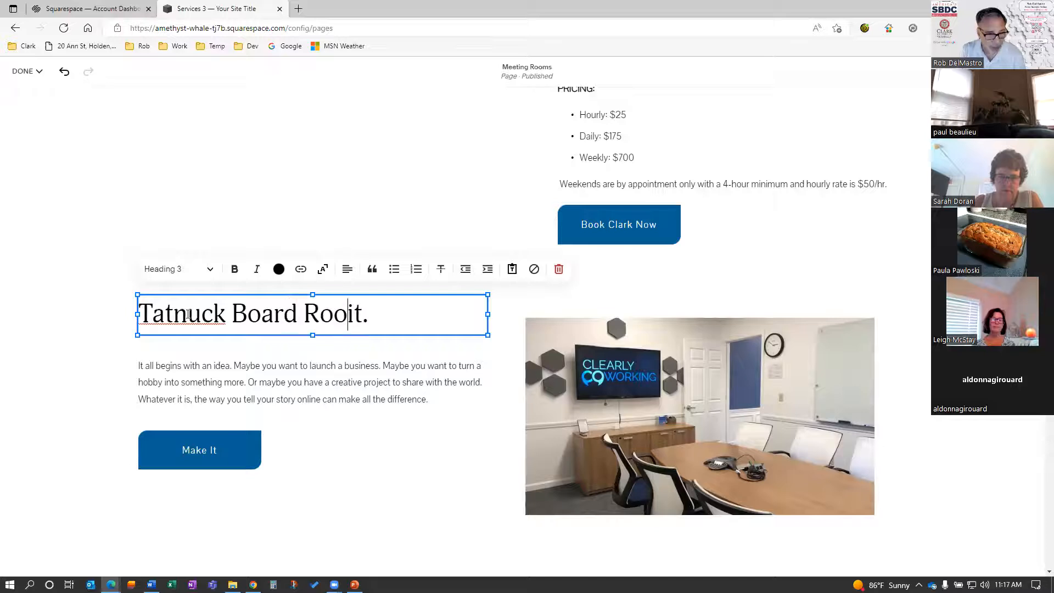
{"action": "key", "text": "Delete"}
{"action": "key", "text": "Delete"}
{"action": "key", "text": "Delete"}
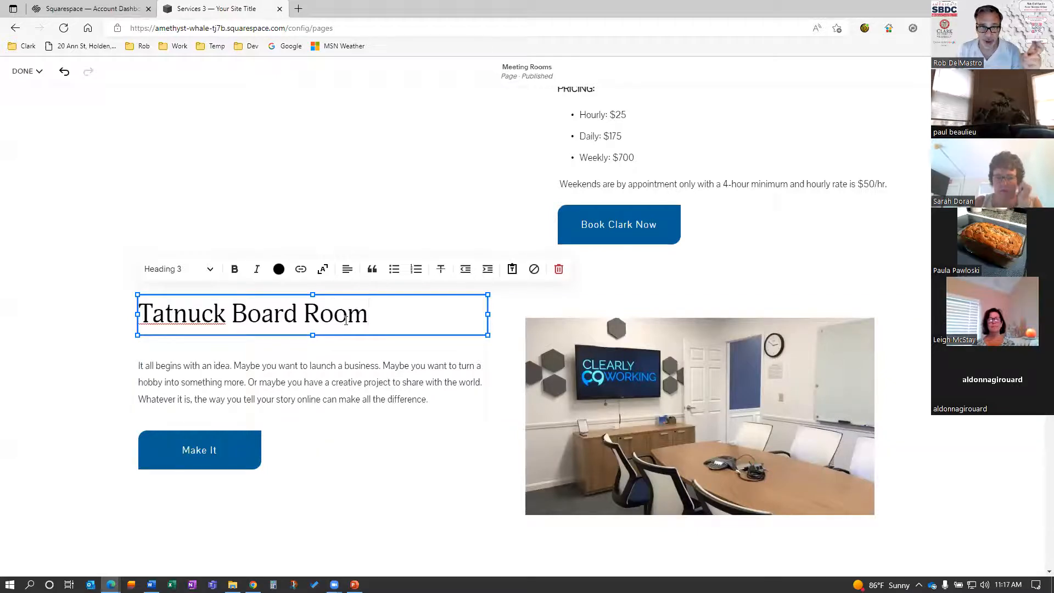
Step: Replace the placeholder paragraph under "Tatnuck Board Room" with the room's copied description, specs and pricing, pasted as plain text
{"action": "left_click", "coordinate": [311, 381]}
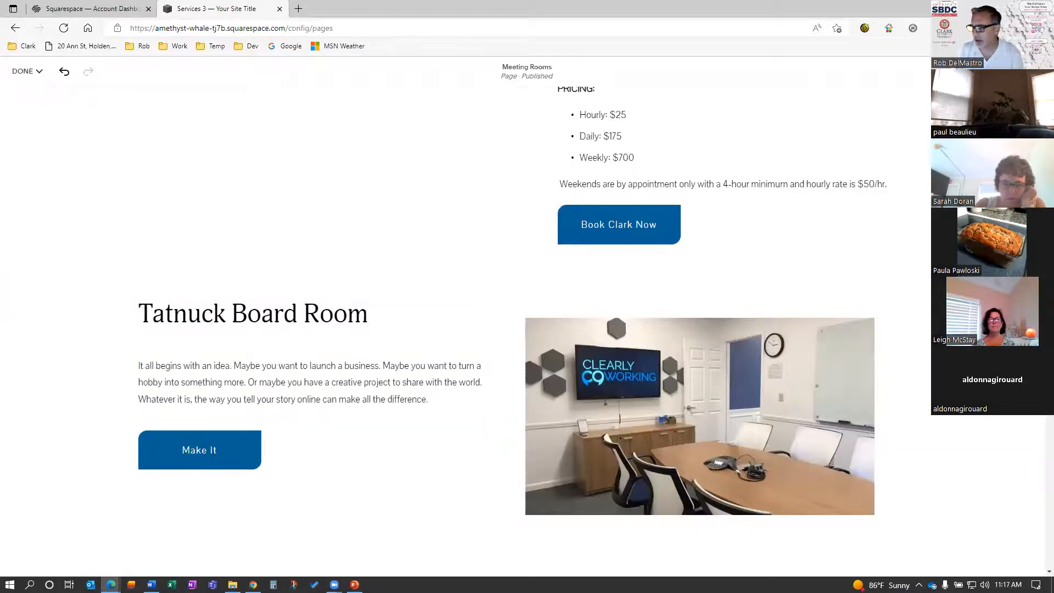
{"action": "key", "text": "alt+Tab"}
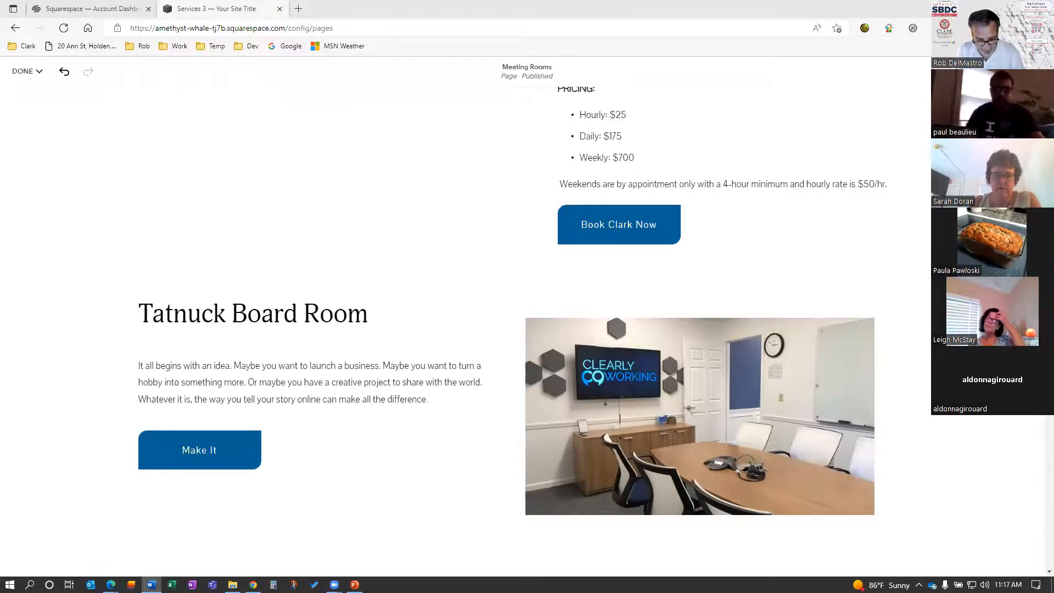
{"action": "left_click", "coordinate": [231, 387]}
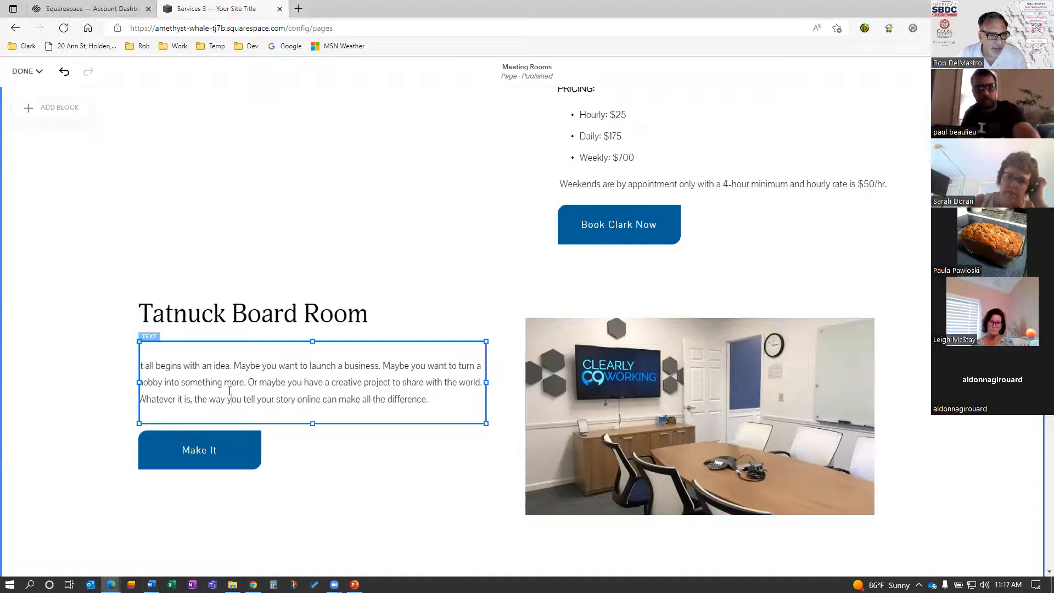
{"action": "key", "text": "ctrl+a"}
{"action": "key", "text": "BackSpace"}
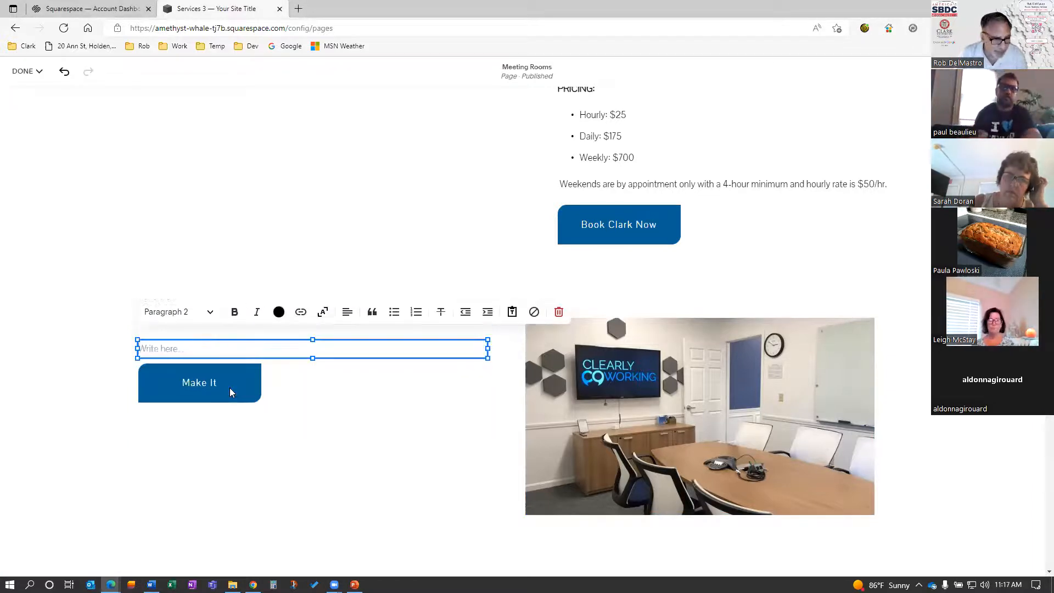
{"action": "left_click", "coordinate": [512, 312]}
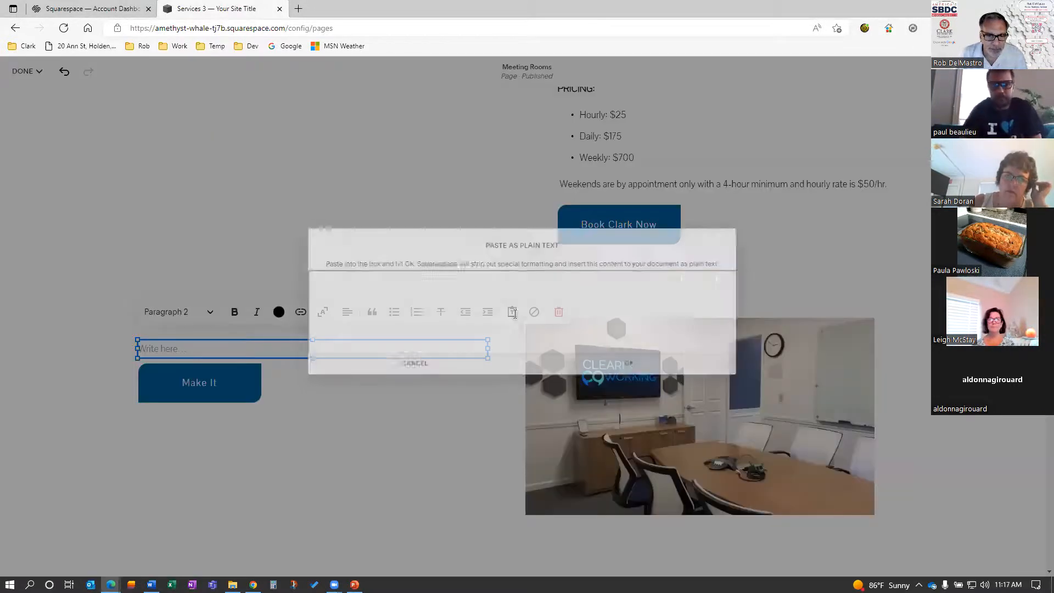
{"action": "left_click", "coordinate": [526, 364]}
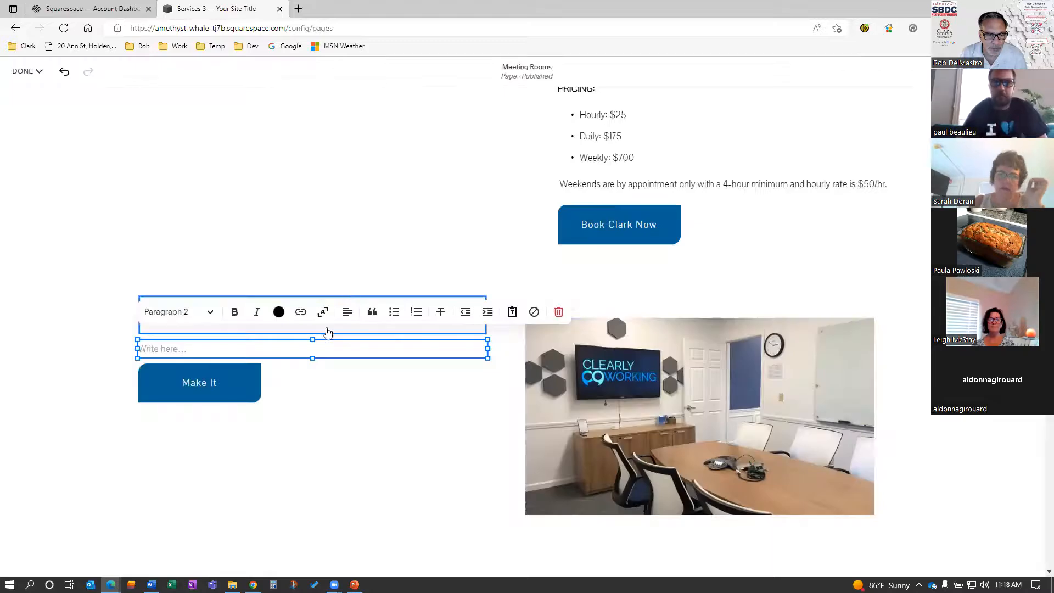
{"action": "left_click", "coordinate": [512, 312]}
{"action": "key", "text": "ctrl+v"}
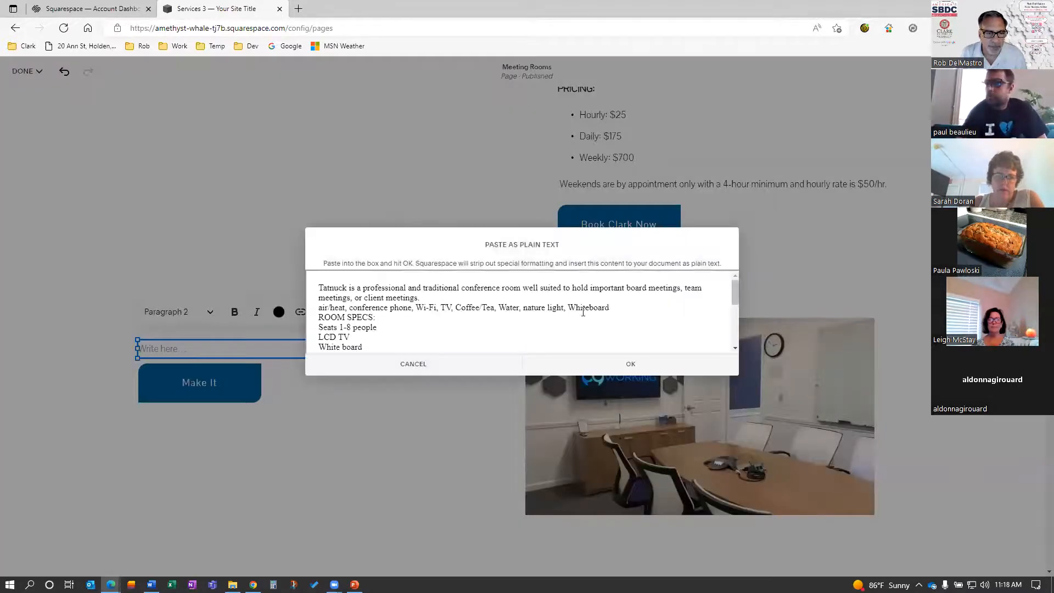
{"action": "left_click", "coordinate": [639, 367]}
Step: Make "ROOM SPECS:" bold and turn the lines from "Seats 1-8 people" through "PRICING:" into a bulleted list
{"action": "scroll", "coordinate": [322, 308], "scroll_direction": "up", "scroll_amount": 10}
{"action": "scroll", "coordinate": [319, 379], "scroll_direction": "down", "scroll_amount": 1}
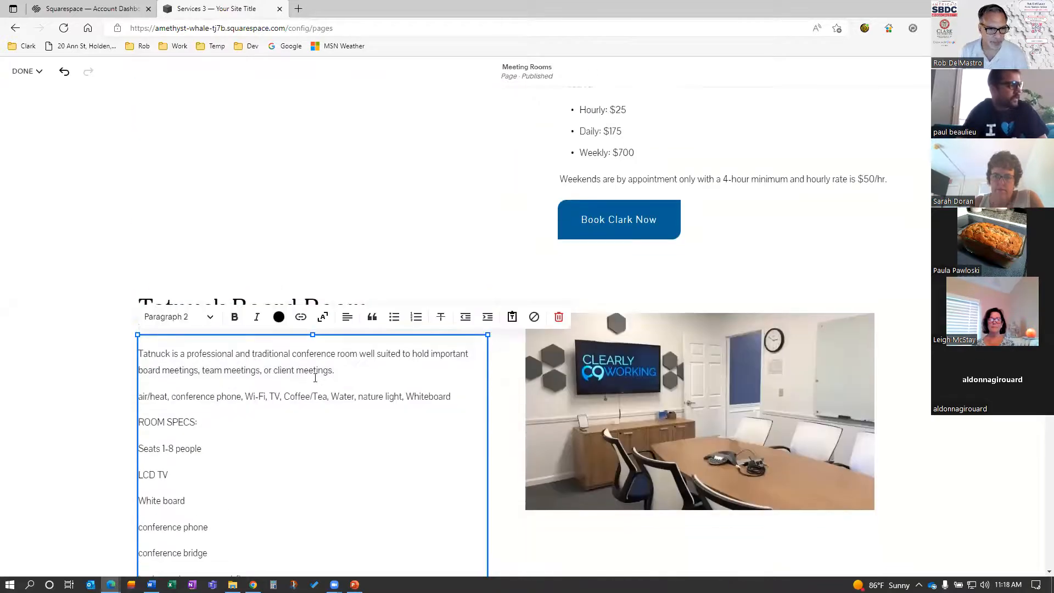
{"action": "left_click_drag", "start_coordinate": [207, 422], "coordinate": [129, 427]}
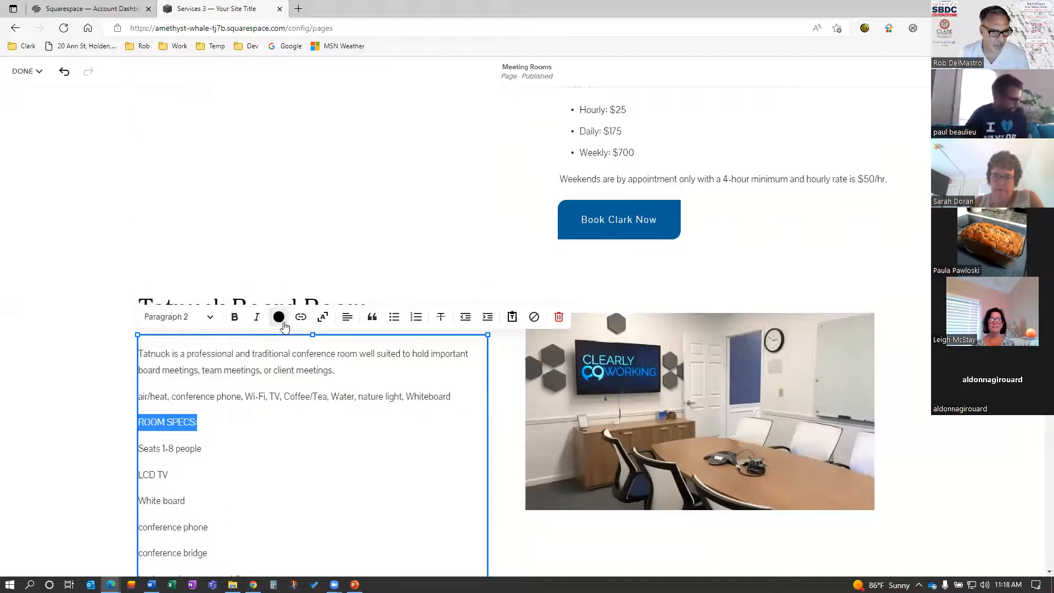
{"action": "left_click", "coordinate": [235, 317]}
{"action": "scroll", "coordinate": [273, 438], "scroll_direction": "down", "scroll_amount": 5}
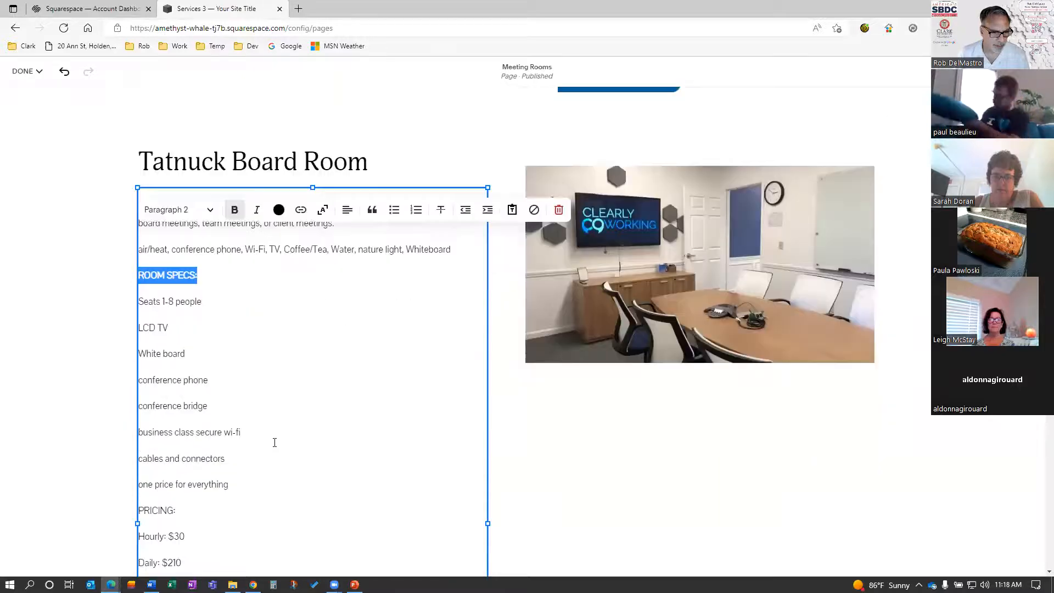
{"action": "left_click_drag", "start_coordinate": [230, 365], "coordinate": [139, 154]}
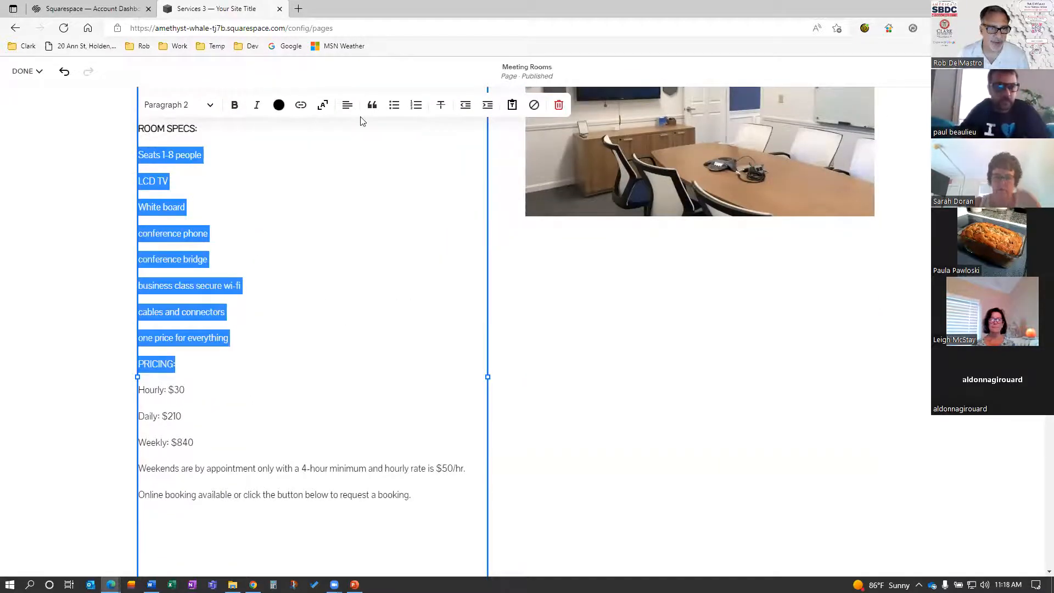
{"action": "left_click", "coordinate": [394, 105]}
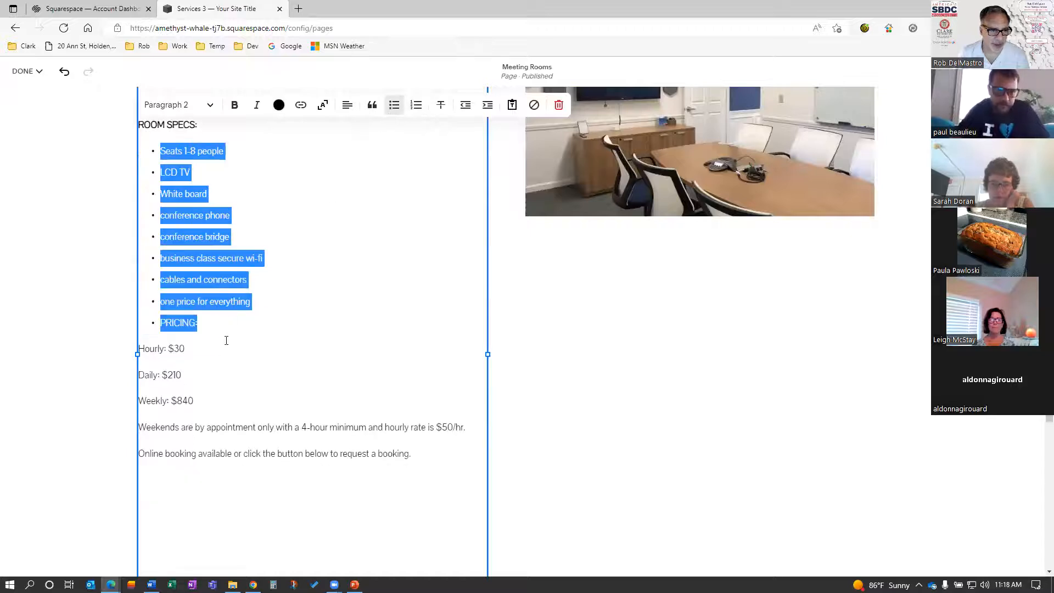
Step: Take "PRICING:" out of the Tatnuck specs list, keeping "one price for everything" as the last bullet
{"action": "mouse_move", "coordinate": [155, 347]}
{"action": "left_mouse_down"}
{"action": "mouse_move", "coordinate": [205, 344]}
{"action": "mouse_move", "coordinate": [168, 346]}
{"action": "left_mouse_up"}
{"action": "left_click", "coordinate": [200, 347]}
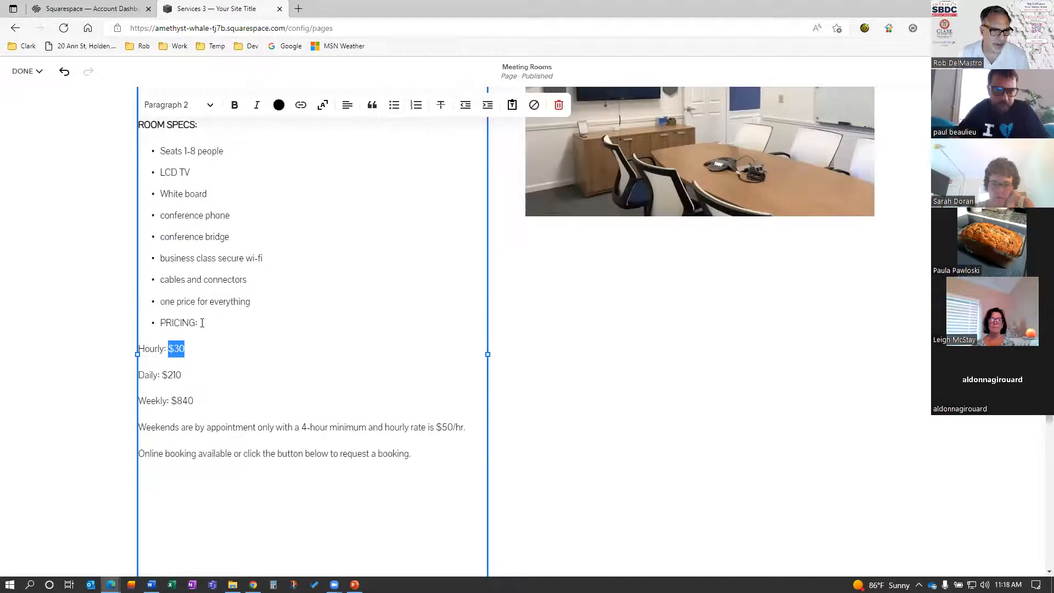
{"action": "left_click_drag", "start_coordinate": [203, 323], "coordinate": [156, 323]}
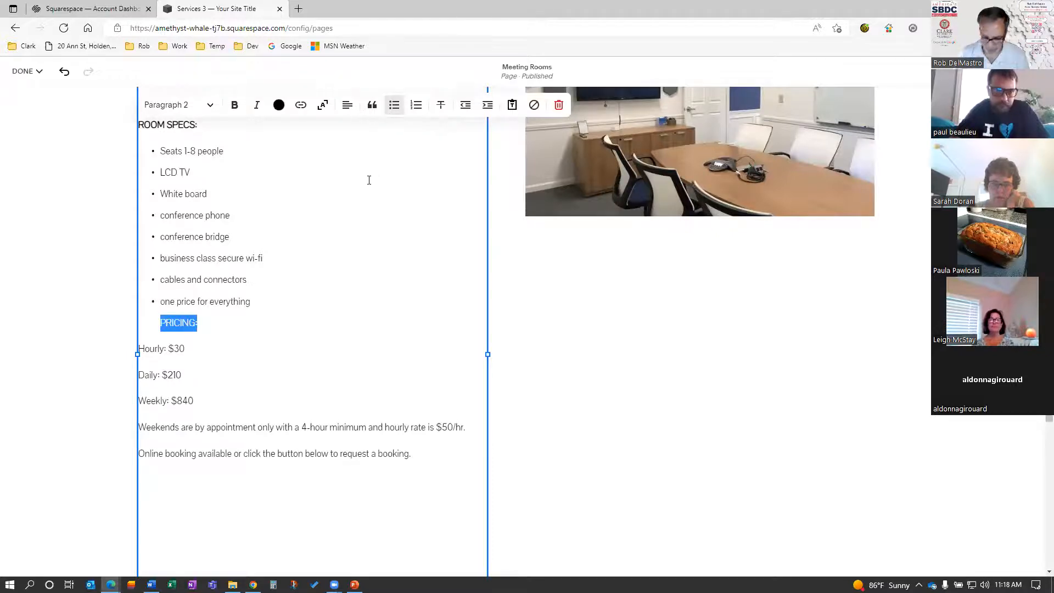
{"action": "left_click", "coordinate": [465, 105]}
{"action": "left_click", "coordinate": [314, 347]}
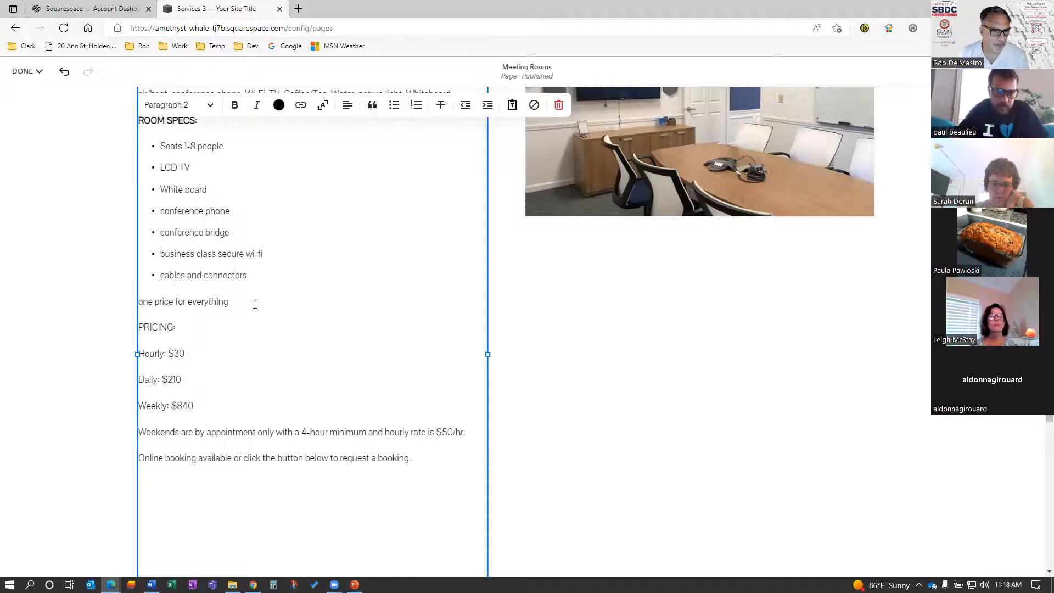
{"action": "left_click", "coordinate": [270, 275]}
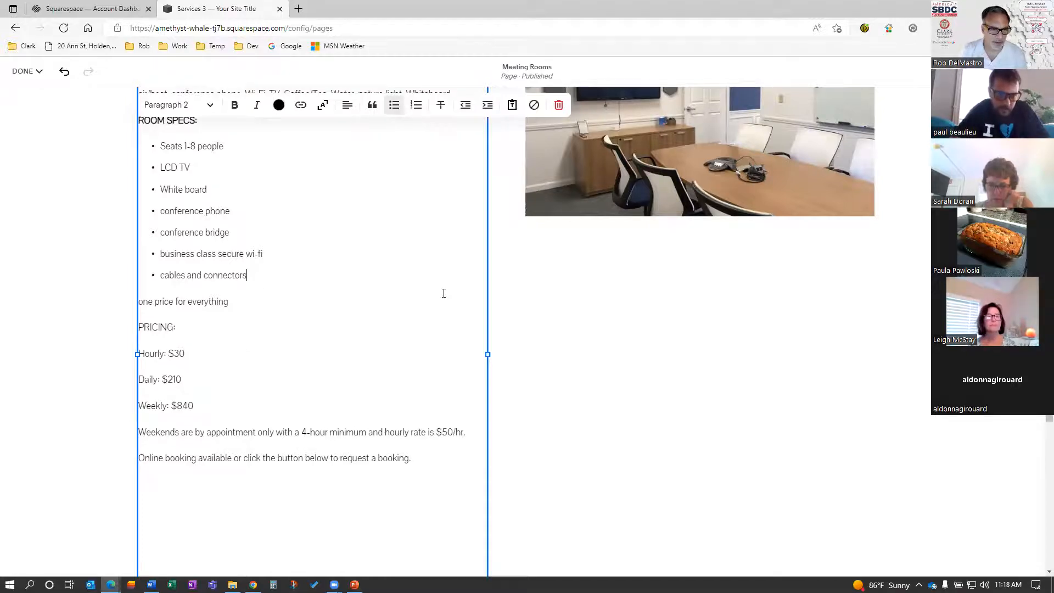
{"action": "key", "text": "Delete"}
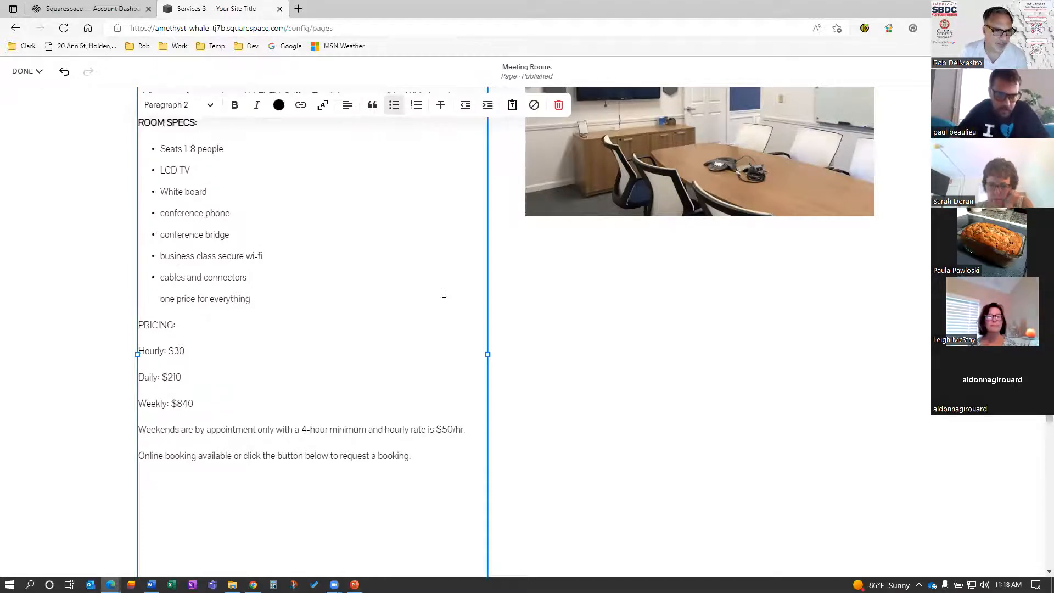
{"action": "left_click", "coordinate": [444, 293]}
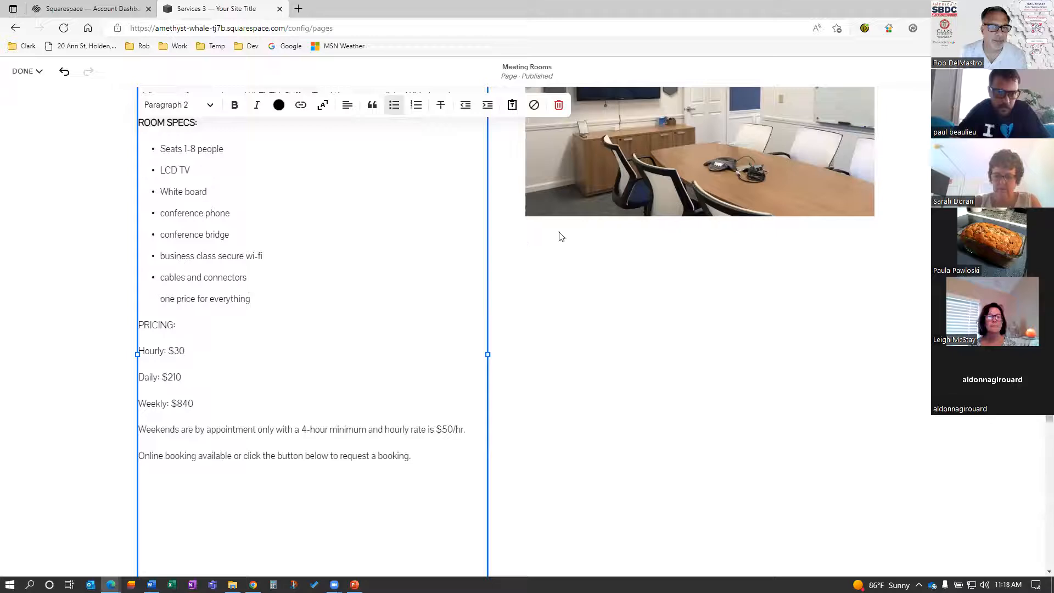
{"action": "left_click", "coordinate": [394, 106]}
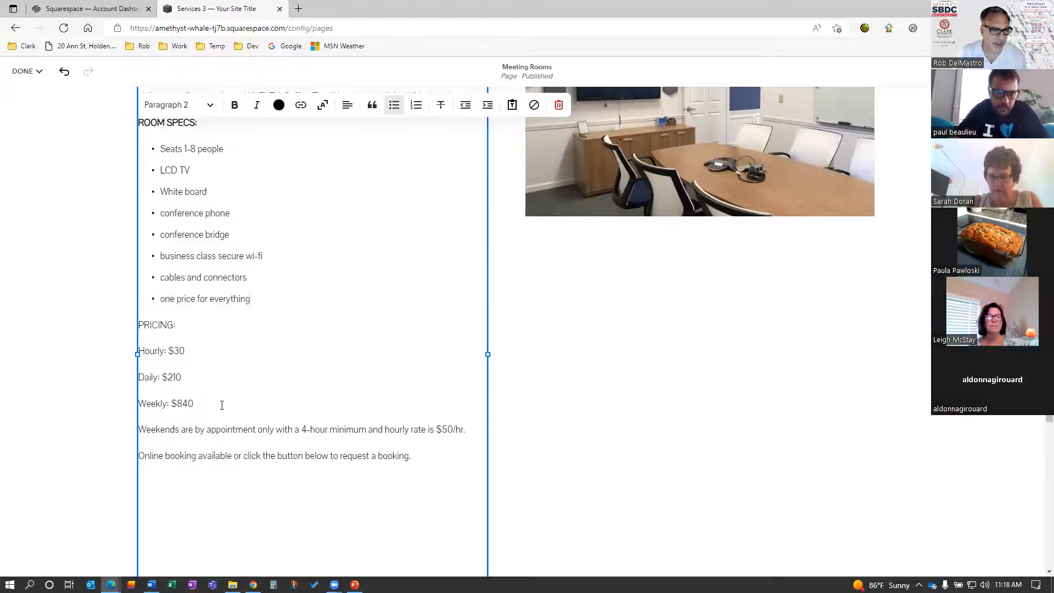
Step: Make "PRICING:" bold and turn the Tatnuck hourly, daily and weekly rates into a bulleted list
{"action": "left_click_drag", "start_coordinate": [184, 324], "coordinate": [134, 322]}
{"action": "left_click", "coordinate": [234, 106]}
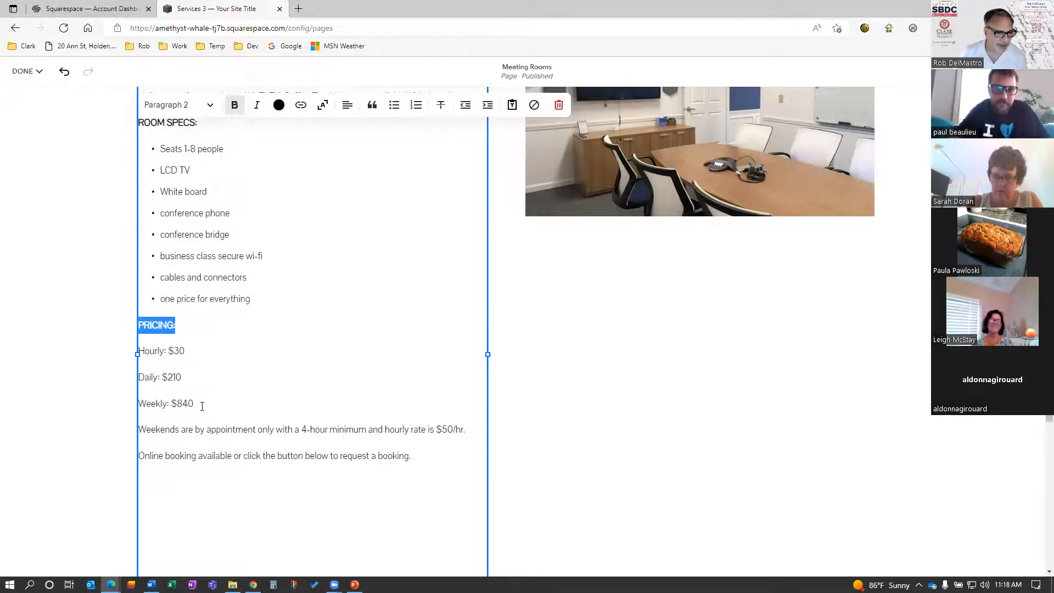
{"action": "left_click_drag", "start_coordinate": [202, 406], "coordinate": [139, 349]}
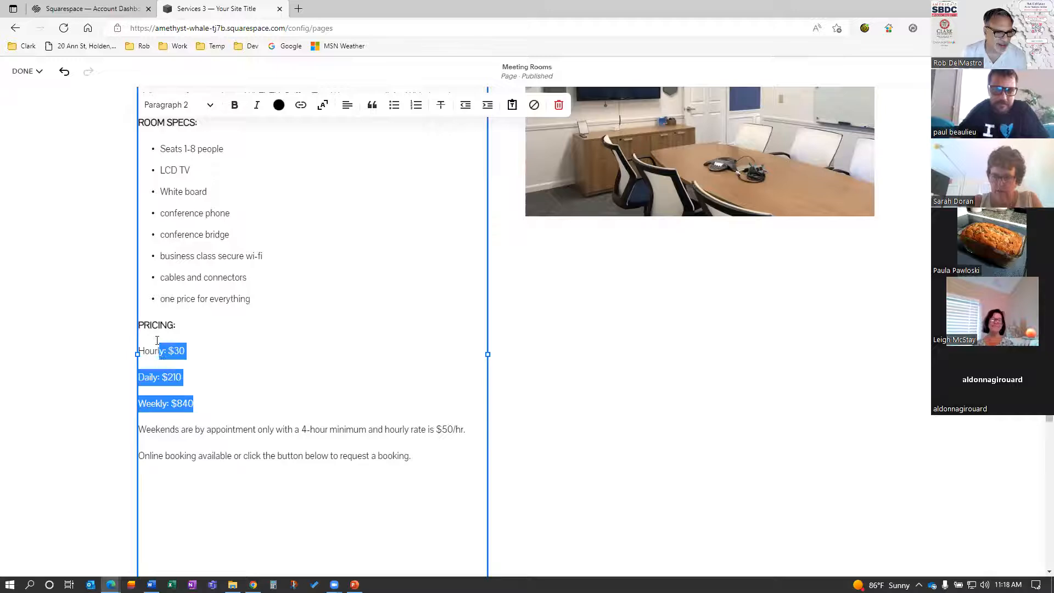
{"action": "left_click", "coordinate": [389, 106]}
Step: Delete the empty lines after the "Online booking available" sentence at the end of the Tatnuck text block
{"action": "left_click", "coordinate": [201, 484]}
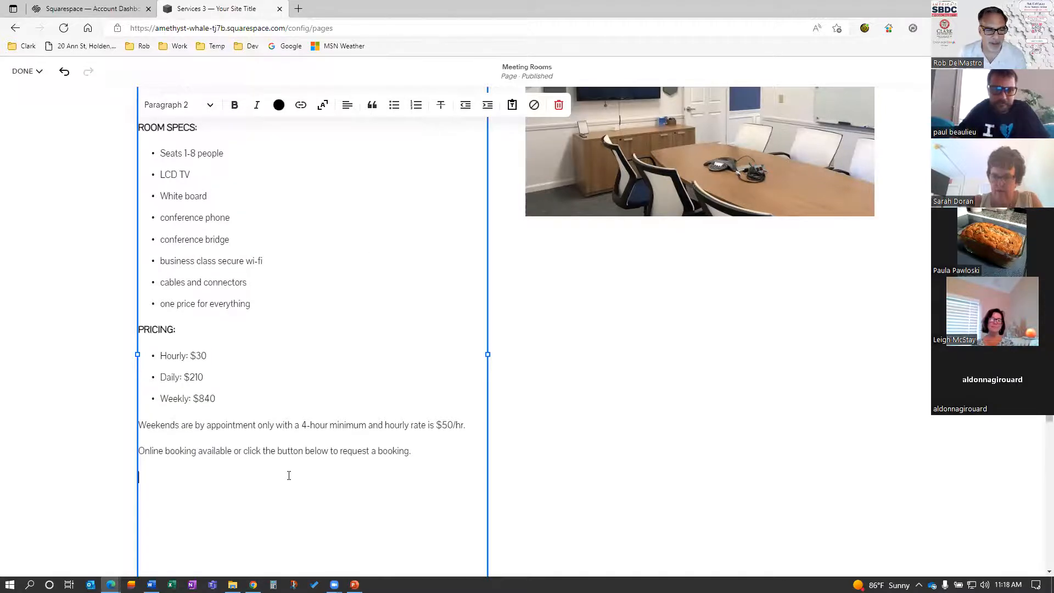
{"action": "scroll", "coordinate": [289, 475], "scroll_direction": "down", "scroll_amount": 4}
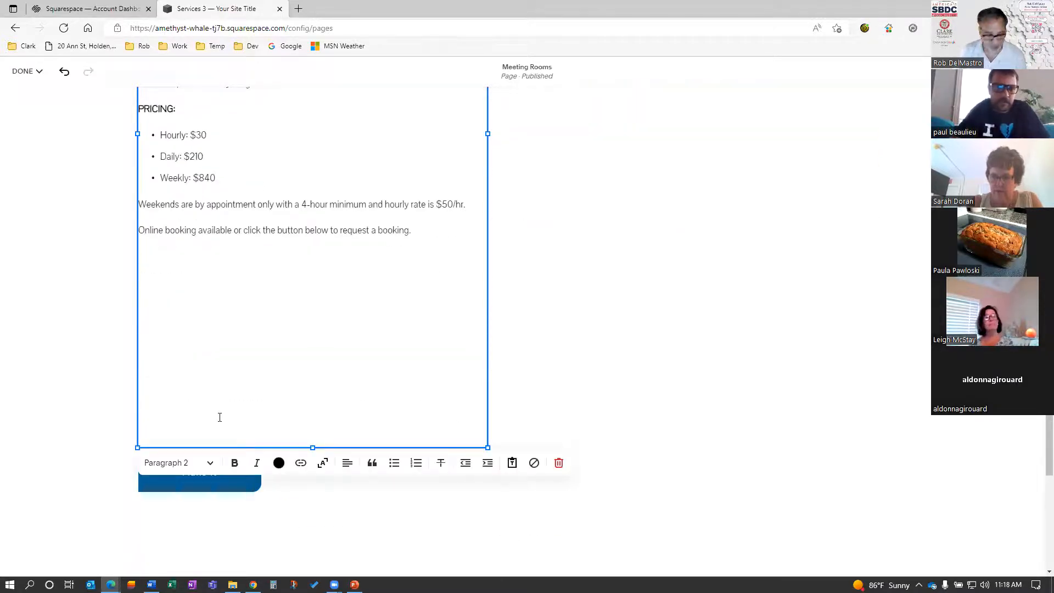
{"action": "key", "text": "BackSpace"}
{"action": "key", "text": "BackSpace"}
{"action": "key", "text": "BackSpace"}
{"action": "key", "text": "BackSpace"}
{"action": "key", "text": "BackSpace"}
{"action": "key", "text": "BackSpace"}
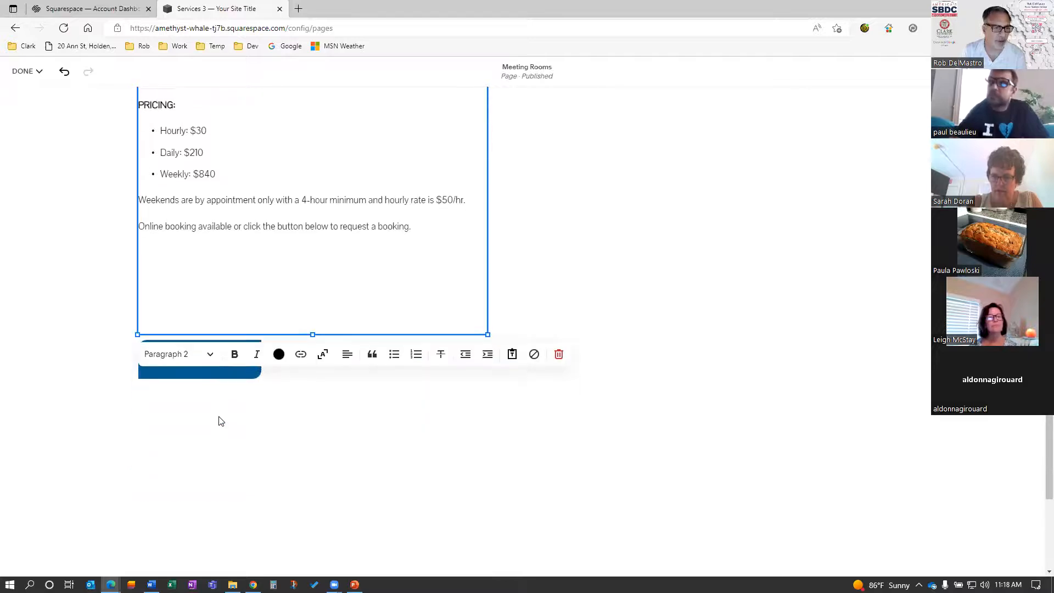
{"action": "key", "text": "BackSpace"}
{"action": "key", "text": "BackSpace"}
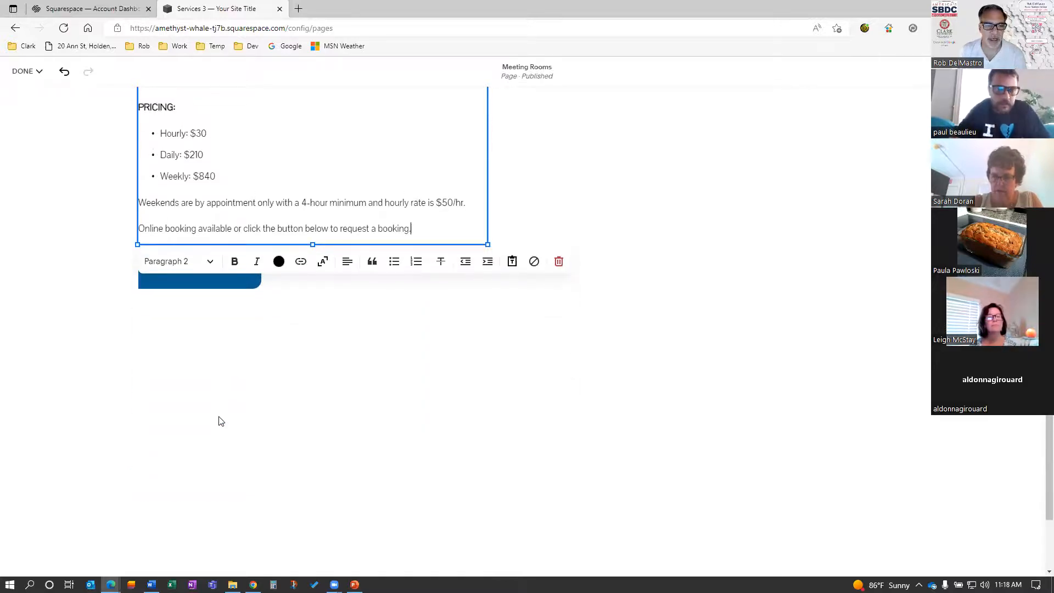
{"action": "left_click", "coordinate": [409, 373]}
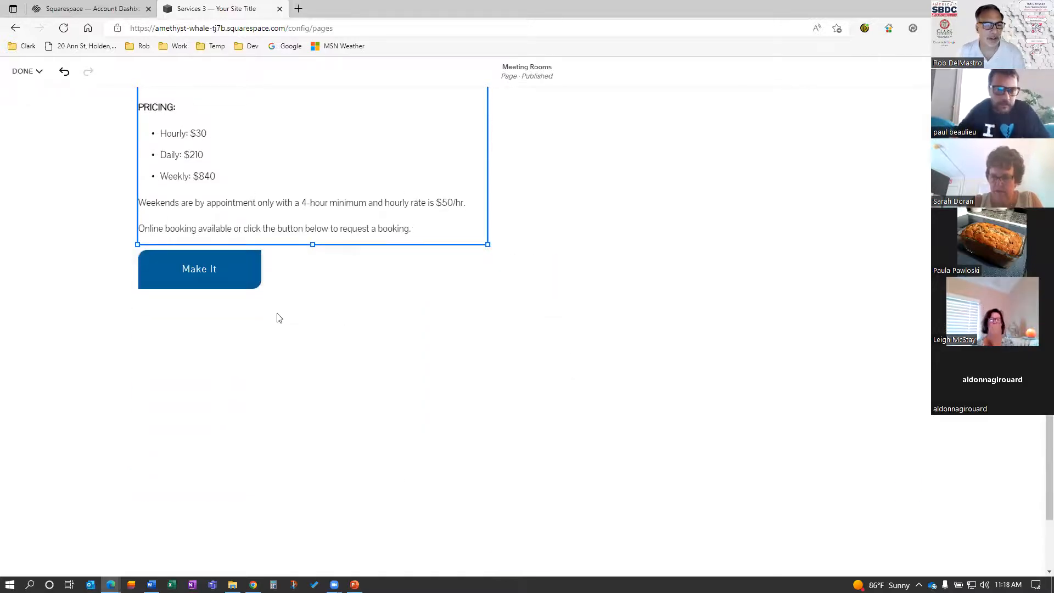
Step: Change the text of the "Make It" button under the Tatnuck details to "Book Tatnuck Now" and widen it to fit on one line
{"action": "double_click", "coordinate": [200, 267]}
{"action": "left_click", "coordinate": [325, 320]}
{"action": "triple_click", "coordinate": [325, 319]}
{"action": "type", "text": "Book"}
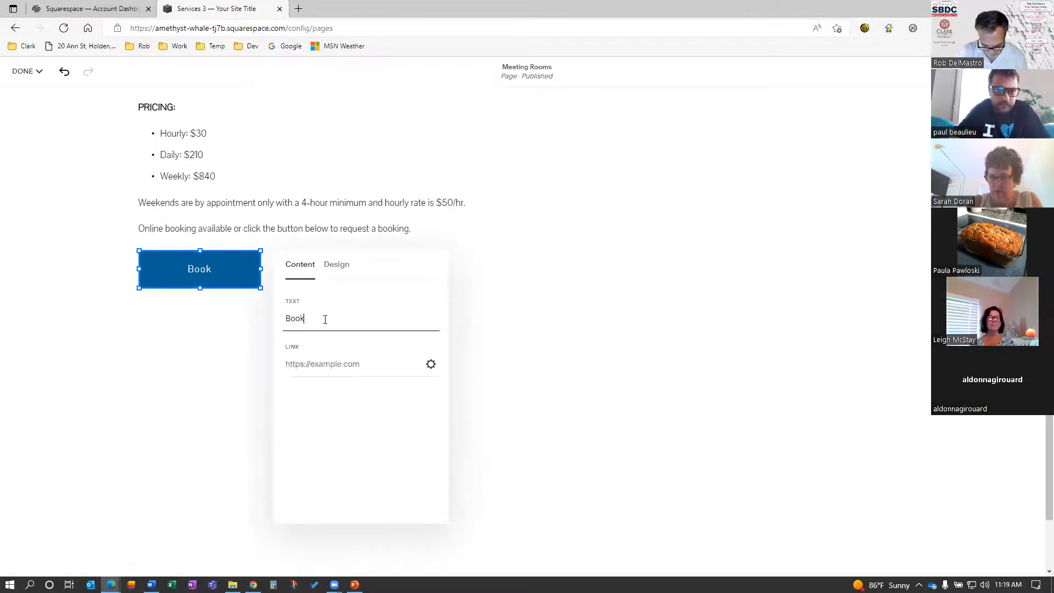
{"action": "type", "text": " Tatnuck N"}
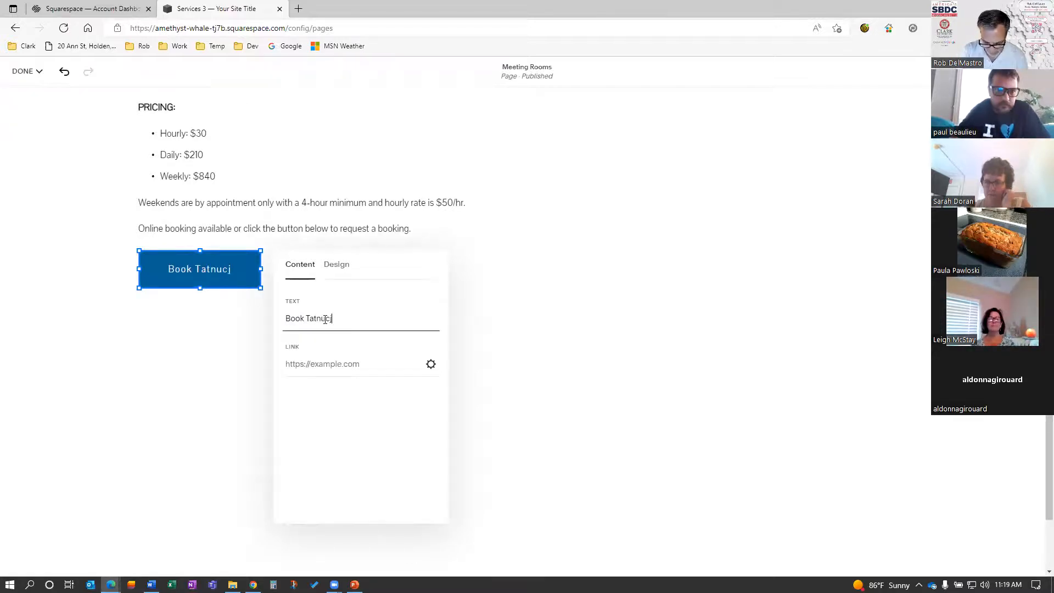
{"action": "type", "text": "ow"}
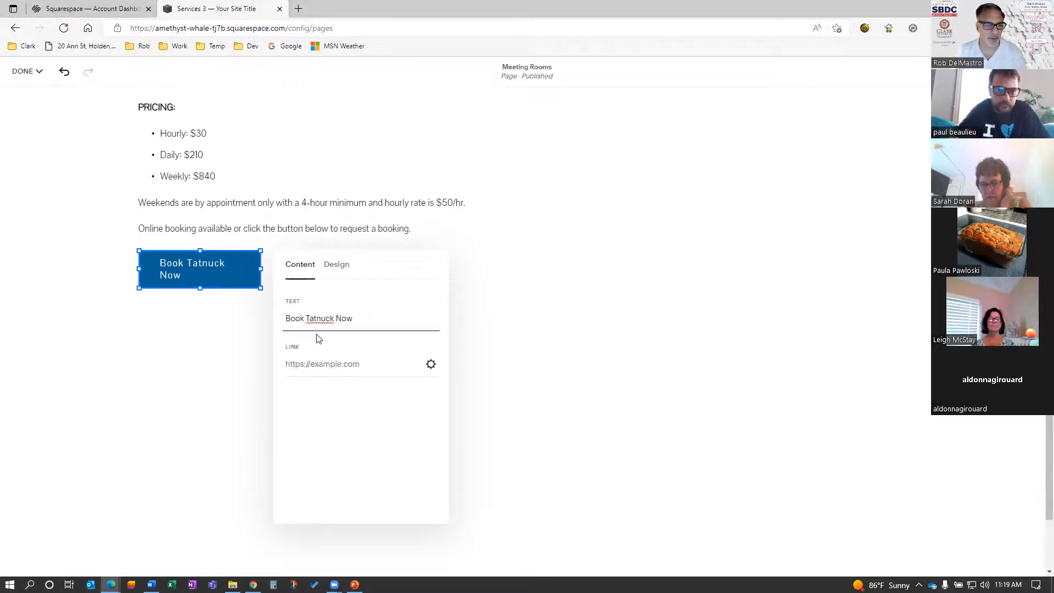
{"action": "left_click", "coordinate": [236, 348]}
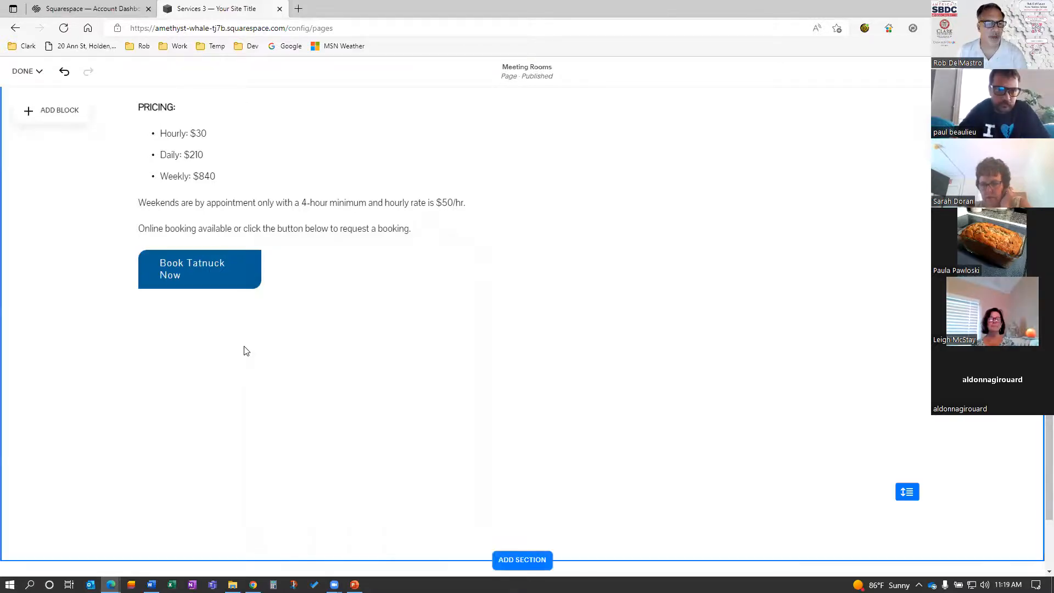
{"action": "left_click", "coordinate": [257, 270]}
{"action": "mouse_move", "coordinate": [260, 270]}
{"action": "left_mouse_down"}
{"action": "mouse_move", "coordinate": [284, 269]}
{"action": "mouse_move", "coordinate": [272, 276]}
{"action": "left_mouse_up"}
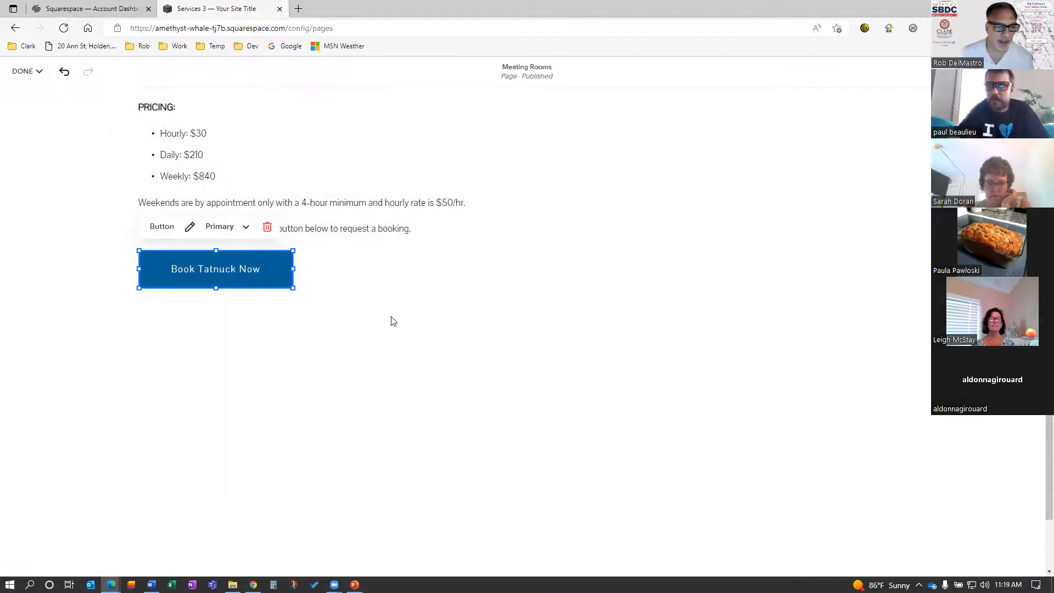
{"action": "scroll", "coordinate": [563, 242], "scroll_direction": "up", "scroll_amount": 3}
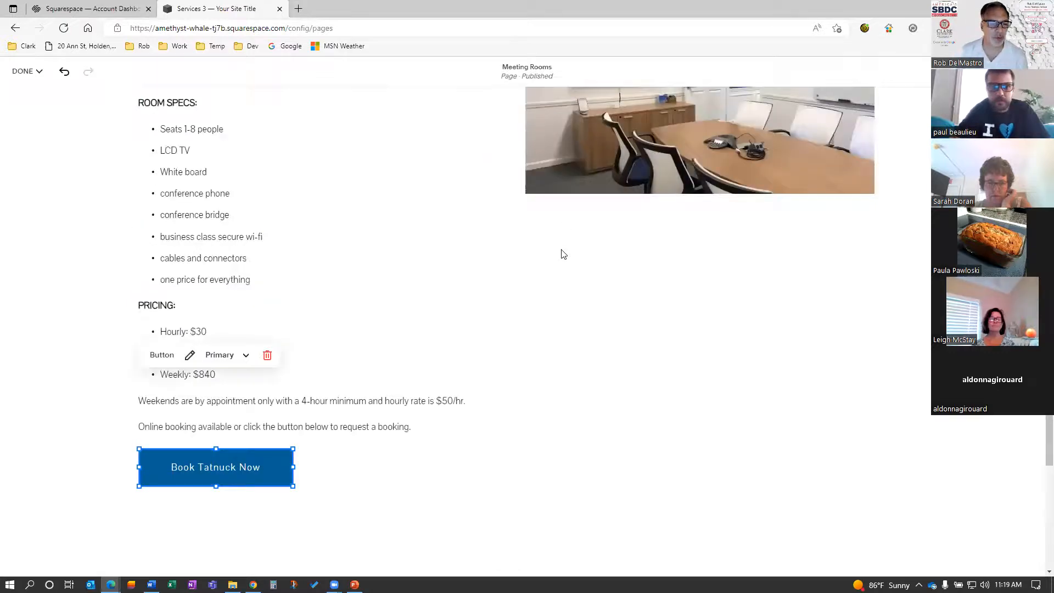
{"action": "scroll", "coordinate": [563, 254], "scroll_direction": "up", "scroll_amount": 7}
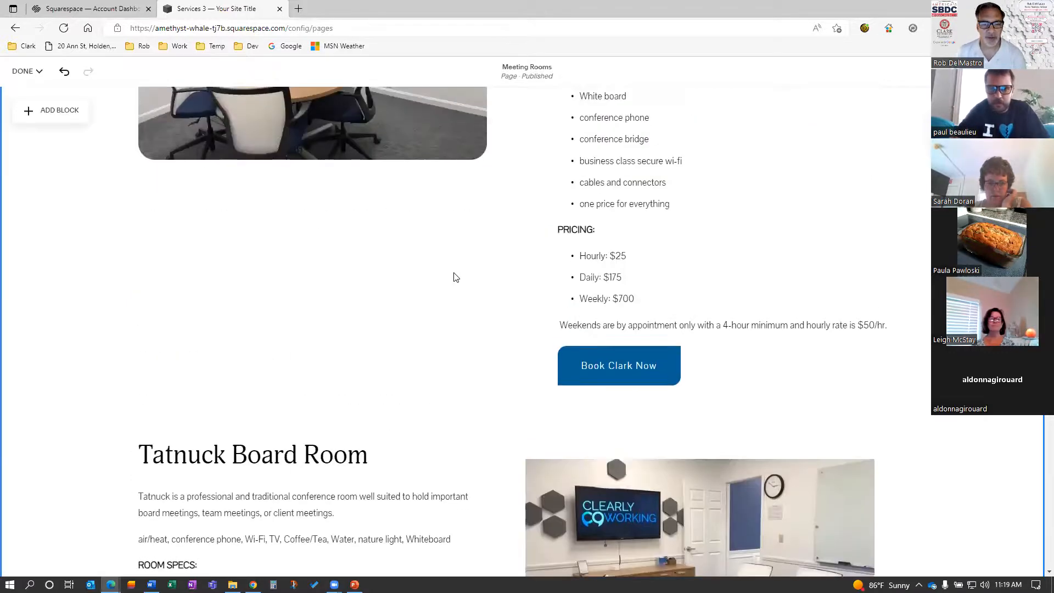
{"action": "scroll", "coordinate": [439, 286], "scroll_direction": "up", "scroll_amount": 4}
{"action": "scroll", "coordinate": [353, 363], "scroll_direction": "down", "scroll_amount": 7}
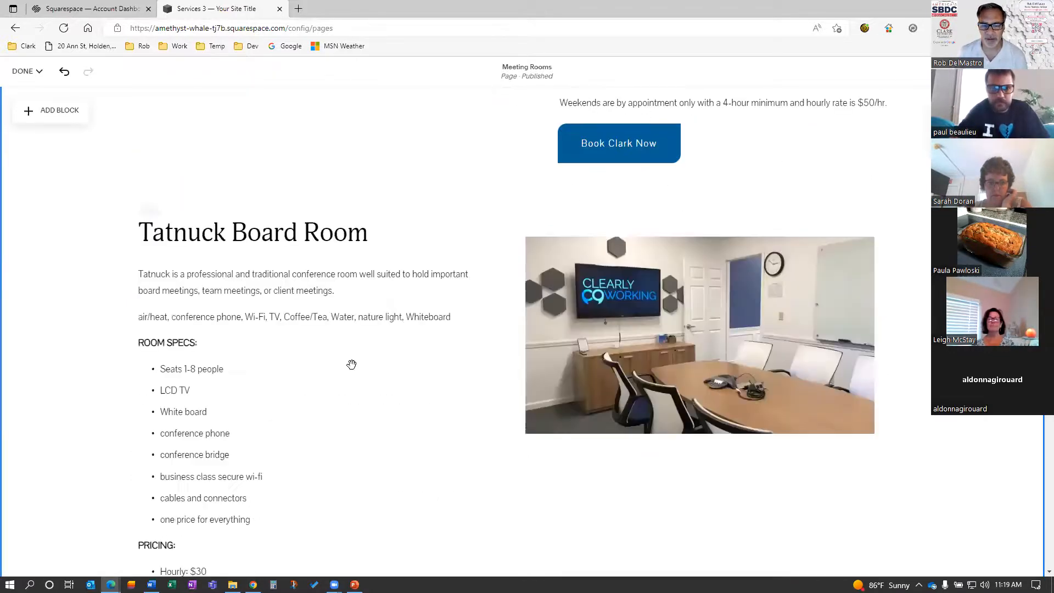
{"action": "scroll", "coordinate": [351, 364], "scroll_direction": "down", "scroll_amount": 9}
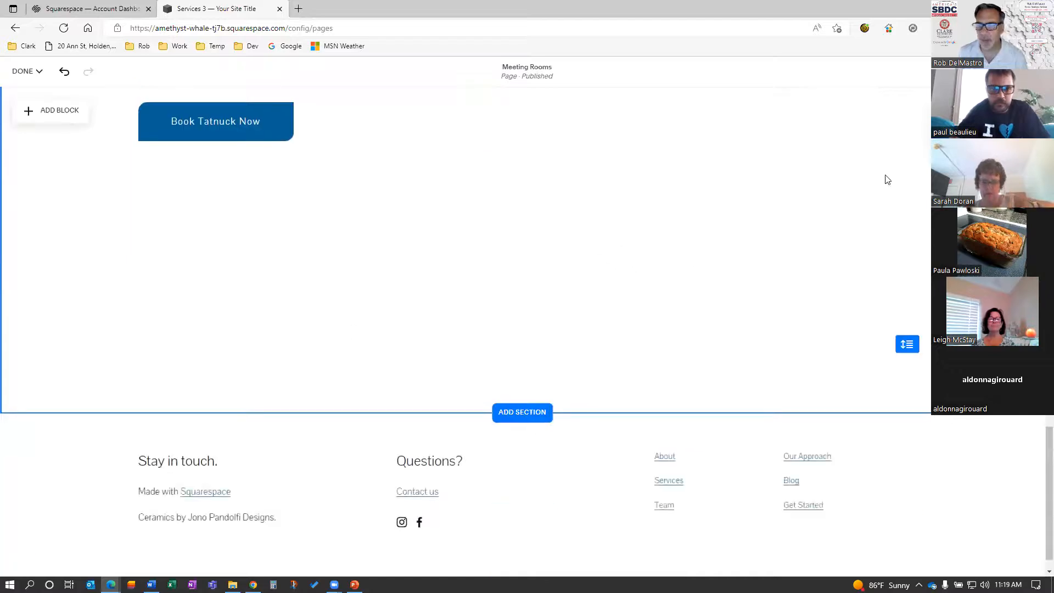
Step: Shorten the Tatnuck section to remove most of the empty space beneath the "Book Tatnuck Now" button
{"action": "left_click", "coordinate": [906, 216]}
{"action": "left_click_drag", "start_coordinate": [906, 208], "coordinate": [883, 207]}
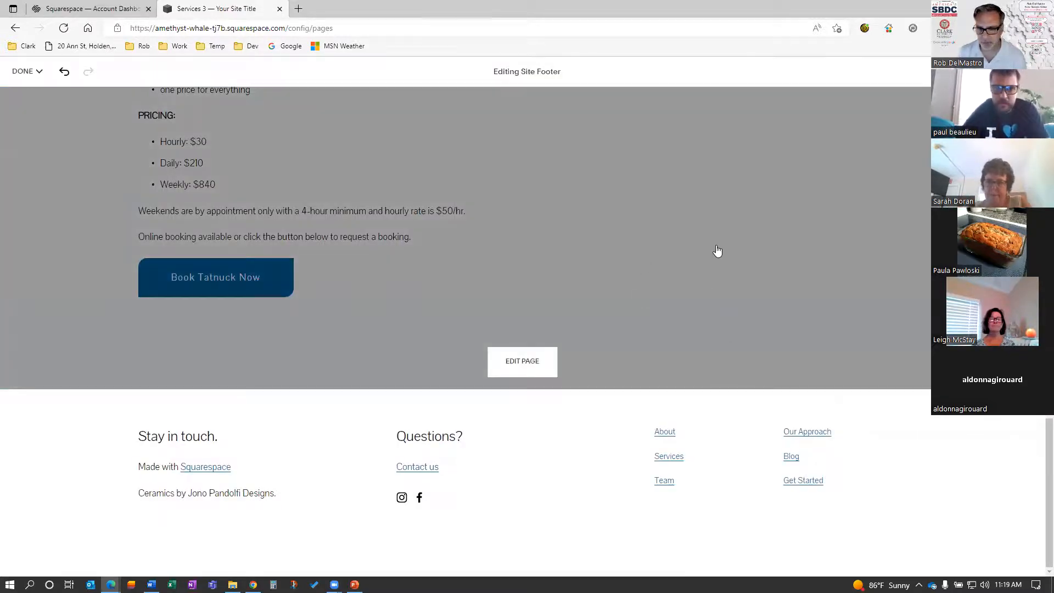
{"action": "left_click", "coordinate": [705, 277]}
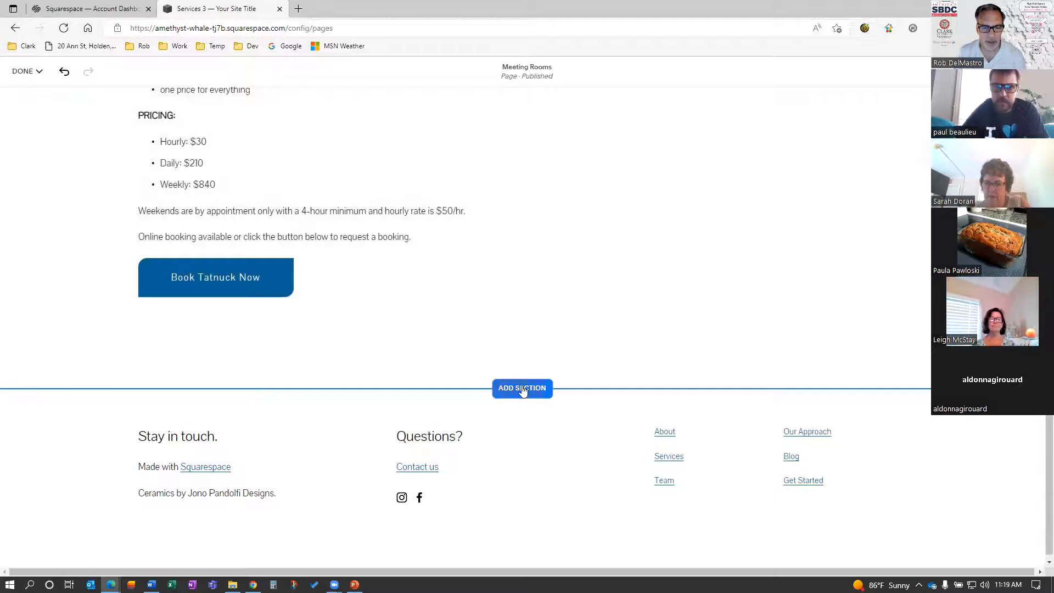
Step: Add a blank section below the Tatnuck section and insert a text block stretched across its content width
{"action": "left_click", "coordinate": [541, 388]}
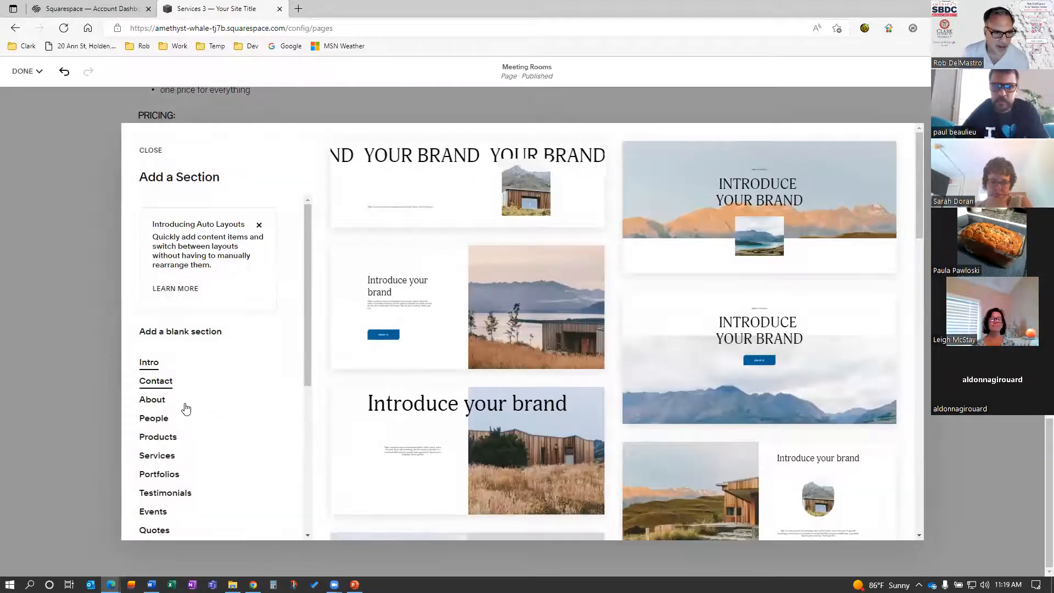
{"action": "scroll", "coordinate": [186, 409], "scroll_direction": "down", "scroll_amount": 2}
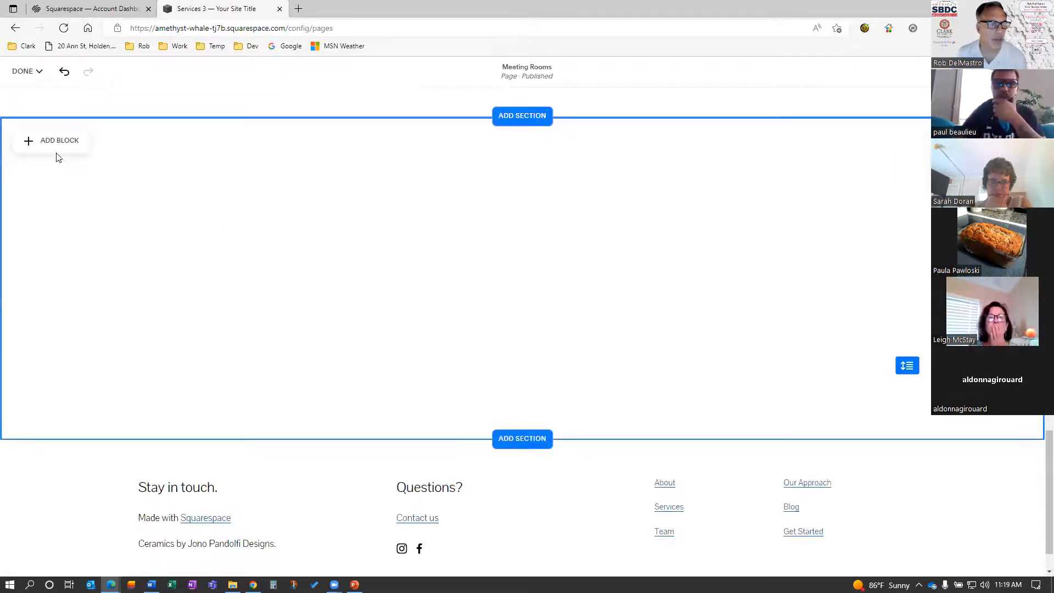
{"action": "left_click", "coordinate": [58, 141]}
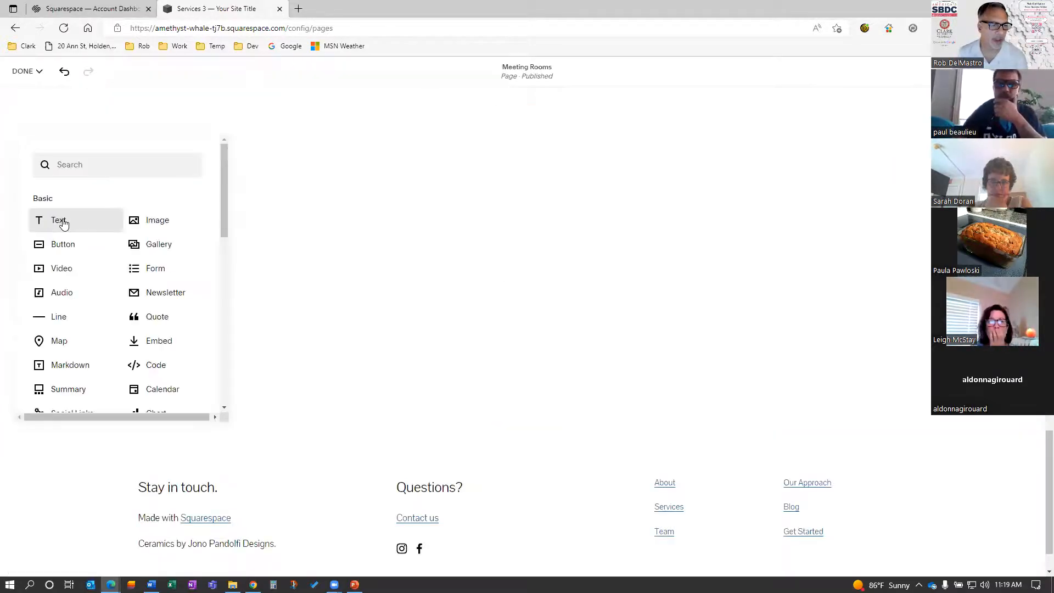
{"action": "left_click_drag", "start_coordinate": [320, 213], "coordinate": [322, 226]}
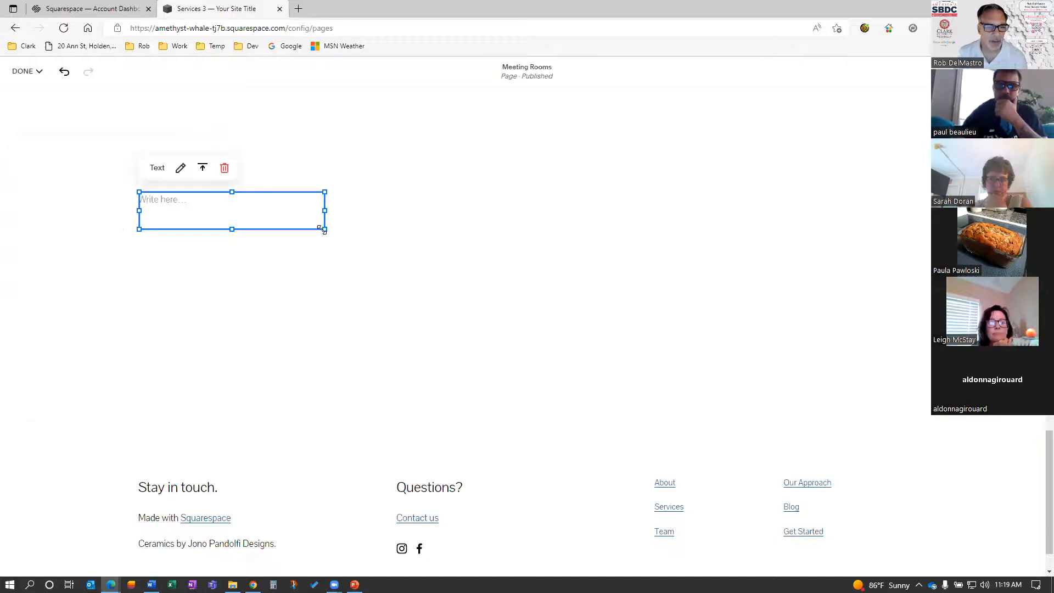
{"action": "left_click_drag", "start_coordinate": [543, 344], "coordinate": [893, 367]}
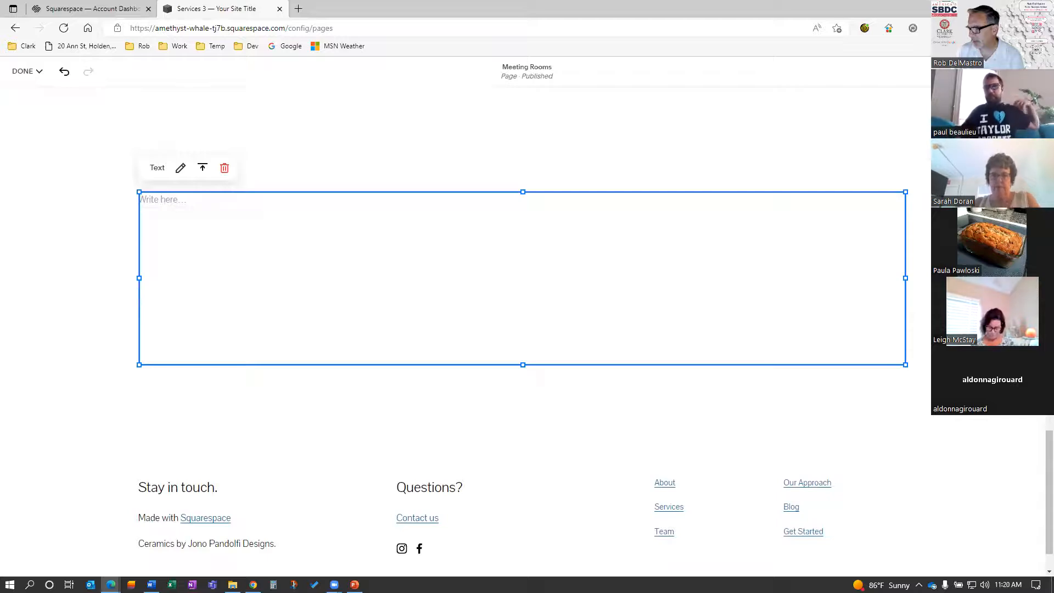
Step: Paste the copied payment and cancellation, inclement weather and evening booking policies into the new text block as plain text
{"action": "key", "text": "alt+Tab"}
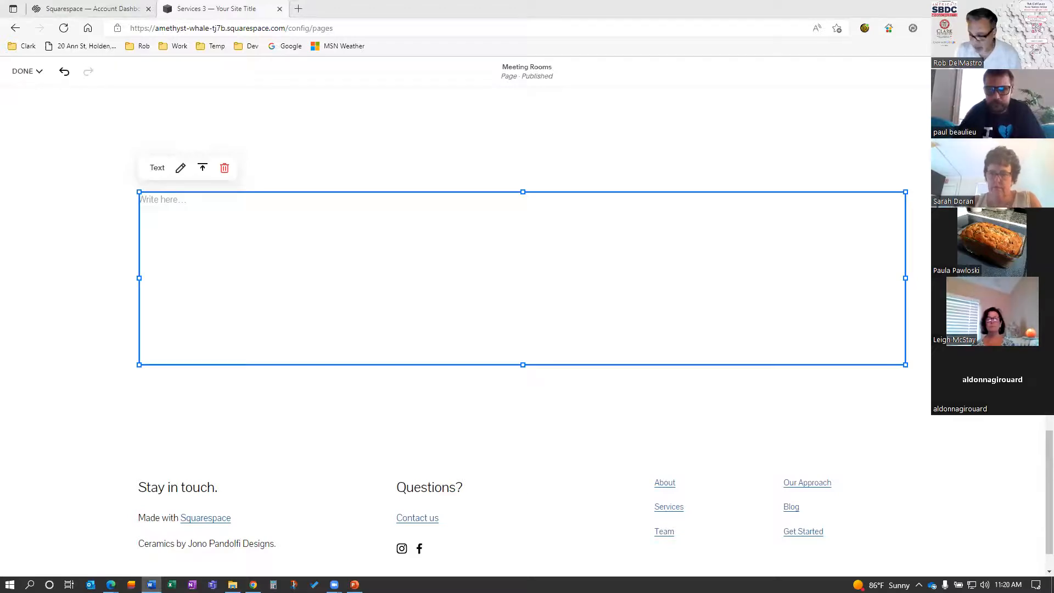
{"action": "key", "text": "alt+Tab"}
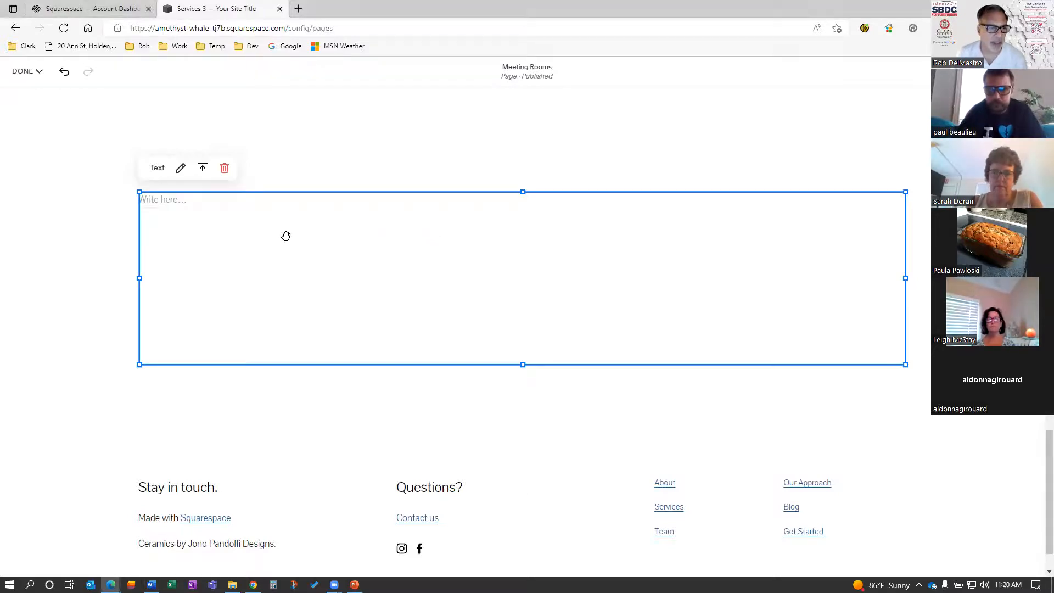
{"action": "left_click", "coordinate": [182, 207]}
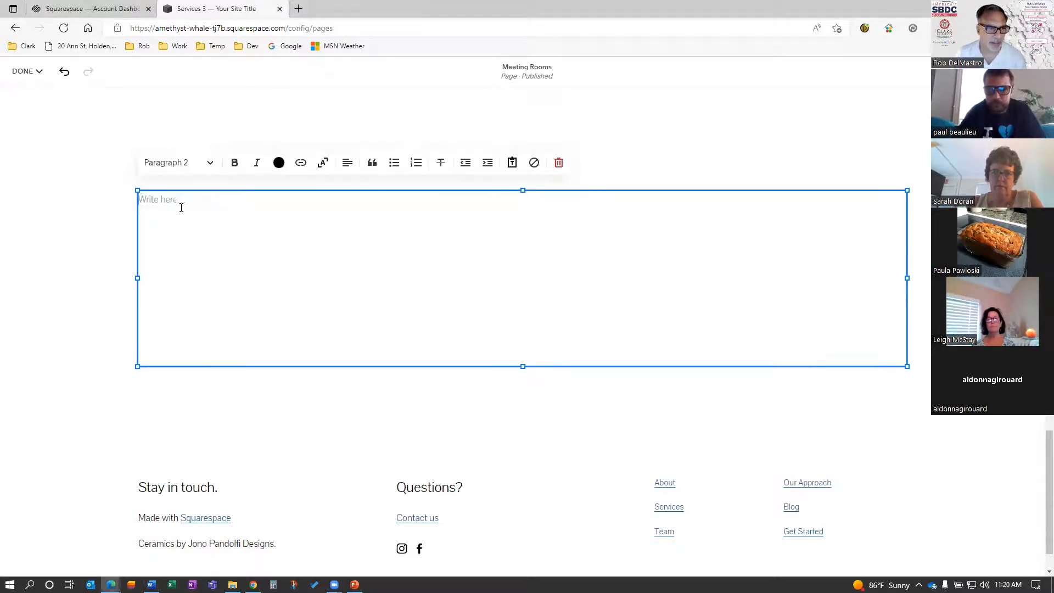
{"action": "left_click", "coordinate": [512, 163]}
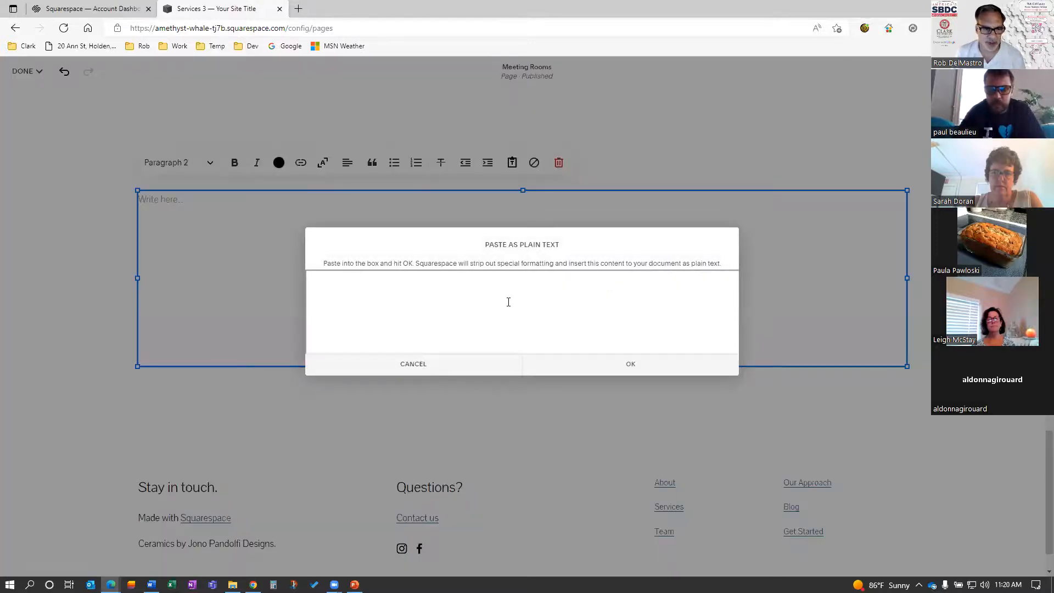
{"action": "key", "text": "ctrl+v"}
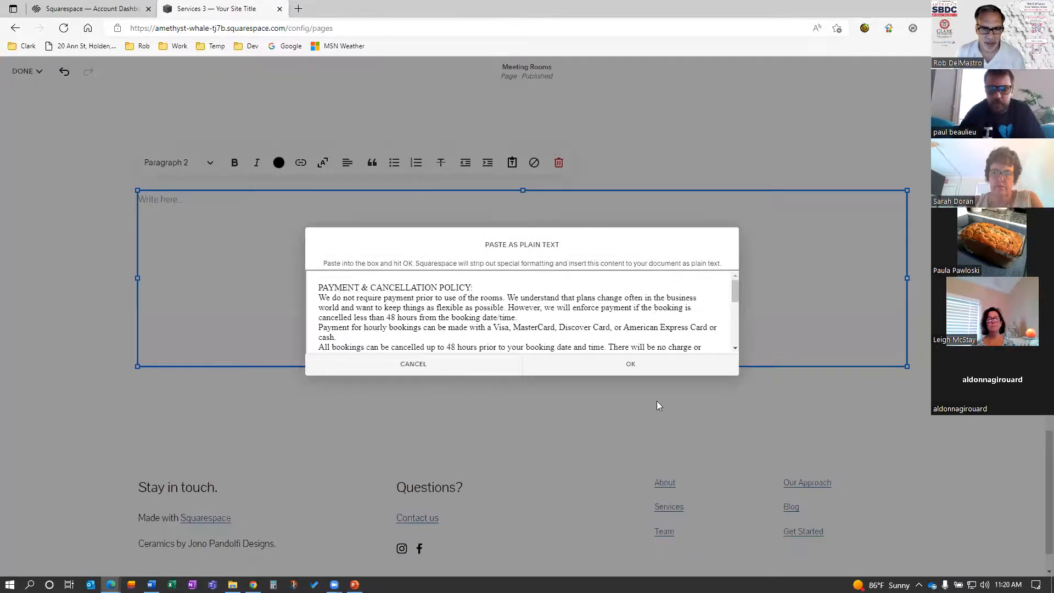
{"action": "left_click", "coordinate": [629, 365]}
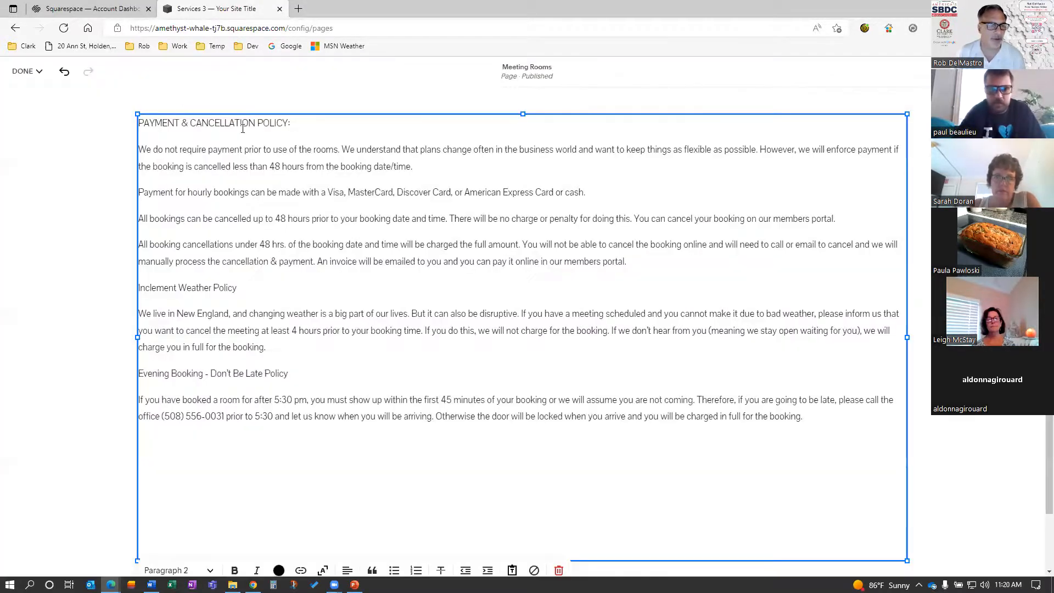
Step: Make the headings "PAYMENT & CANCELLATION POLICY:", "Inclement Weather Policy" and "Evening Booking - Don't Be Late Policy" bold
{"action": "left_click_drag", "start_coordinate": [292, 123], "coordinate": [134, 118]}
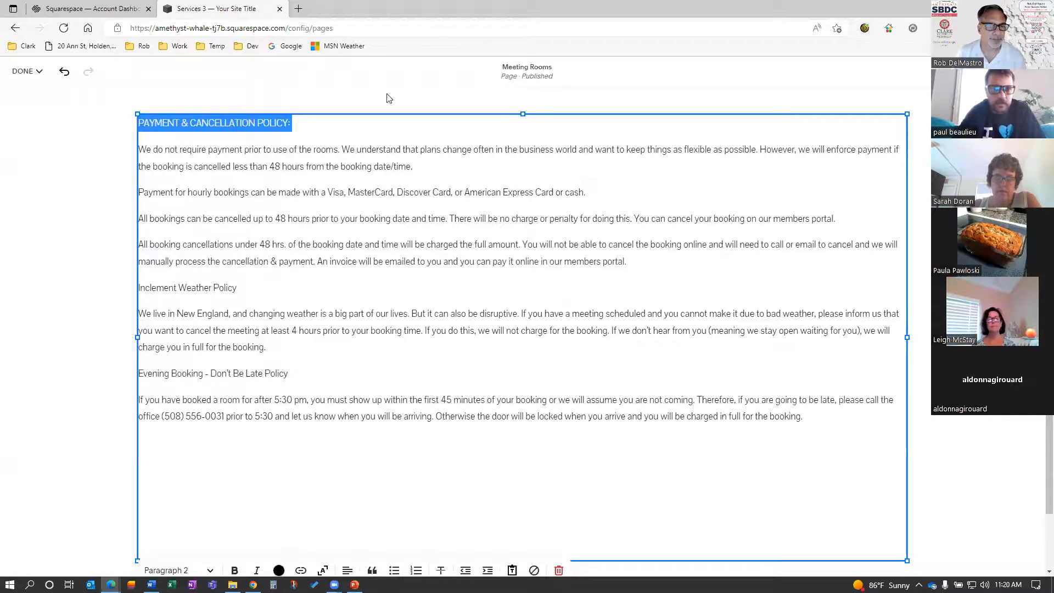
{"action": "scroll", "coordinate": [392, 241], "scroll_direction": "up", "scroll_amount": 3}
{"action": "key", "text": "ctrl+b"}
{"action": "left_click", "coordinate": [273, 314]}
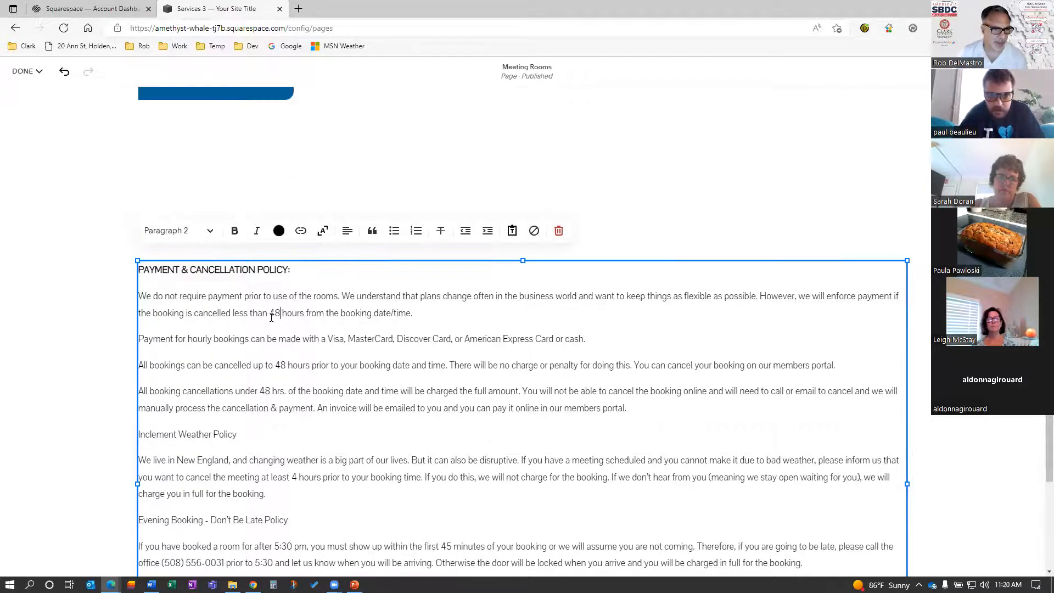
{"action": "scroll", "coordinate": [276, 409], "scroll_direction": "down", "scroll_amount": 1}
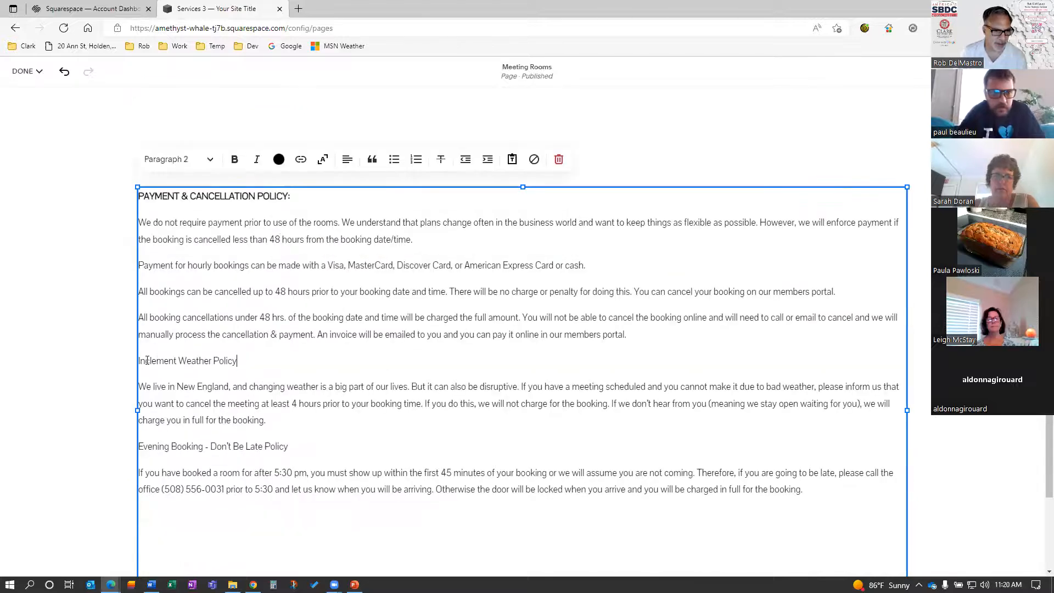
{"action": "left_click_drag", "start_coordinate": [238, 360], "coordinate": [135, 362]}
{"action": "left_click", "coordinate": [234, 160]}
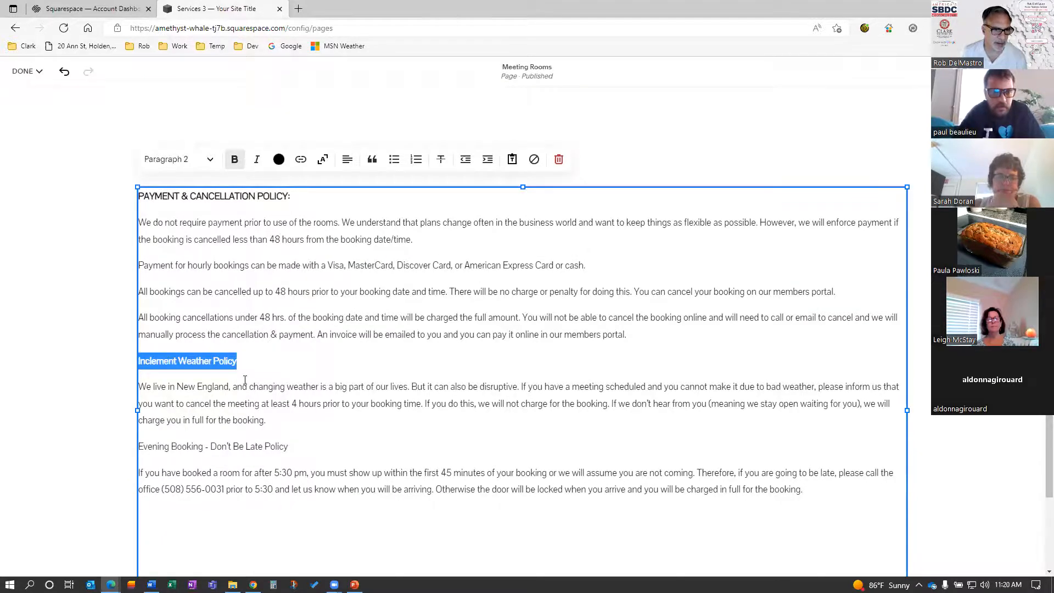
{"action": "scroll", "coordinate": [275, 384], "scroll_direction": "down", "scroll_amount": 1}
{"action": "left_click_drag", "start_coordinate": [299, 375], "coordinate": [135, 376]}
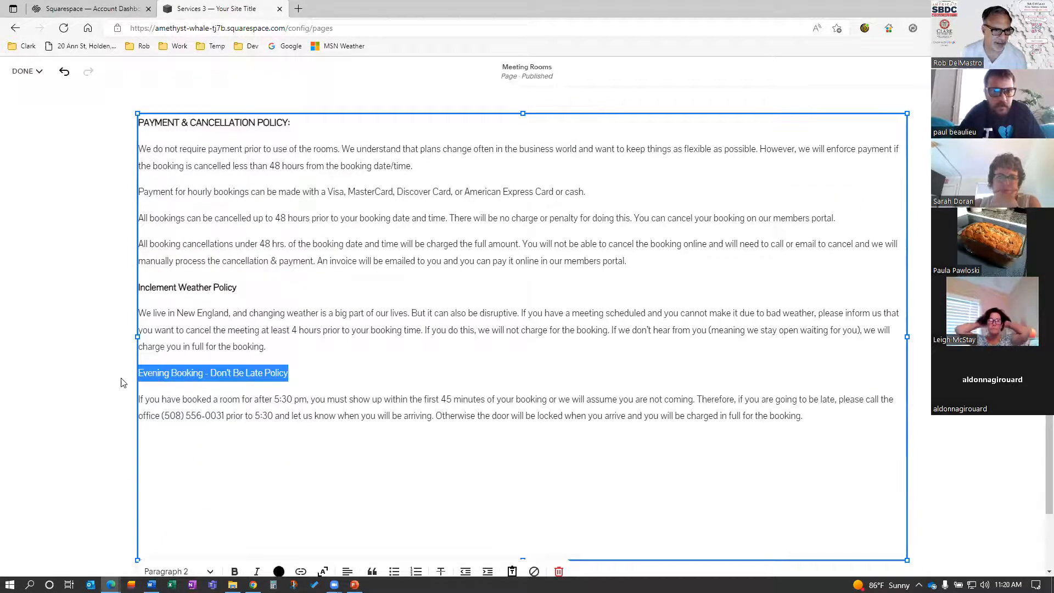
{"action": "scroll", "coordinate": [300, 113], "scroll_direction": "up", "scroll_amount": 1}
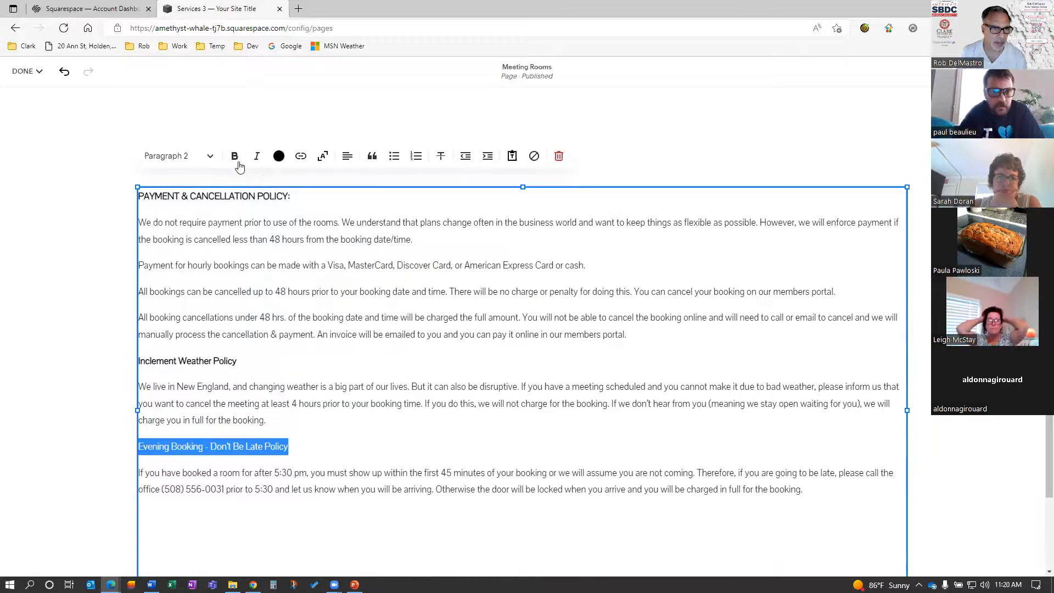
{"action": "left_click", "coordinate": [234, 156]}
{"action": "left_click", "coordinate": [58, 338]}
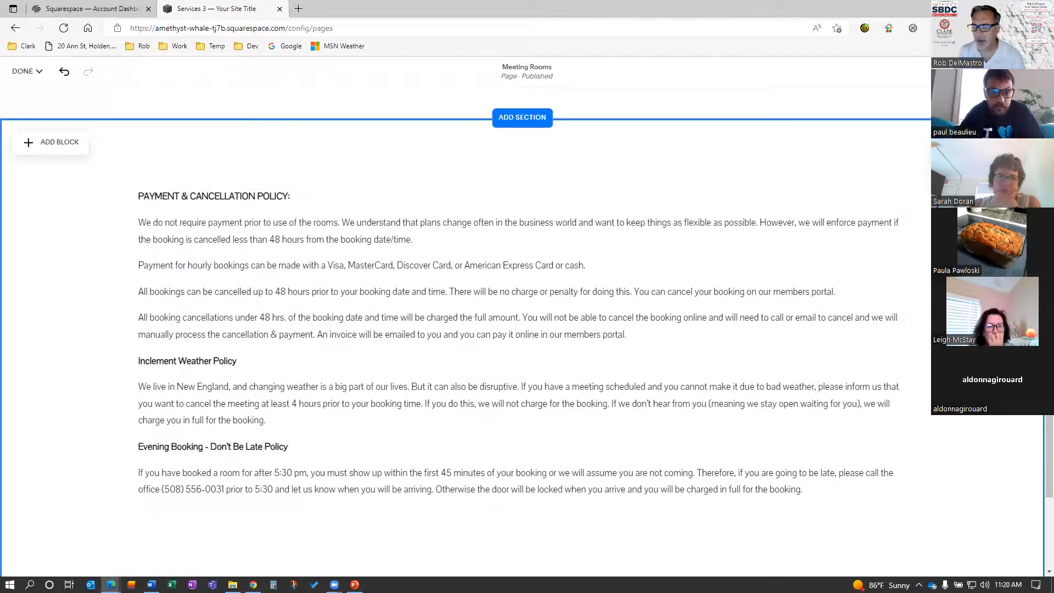
Step: Delete the empty lines after the evening booking paragraph at the end of the policy text block
{"action": "left_click", "coordinate": [985, 142]}
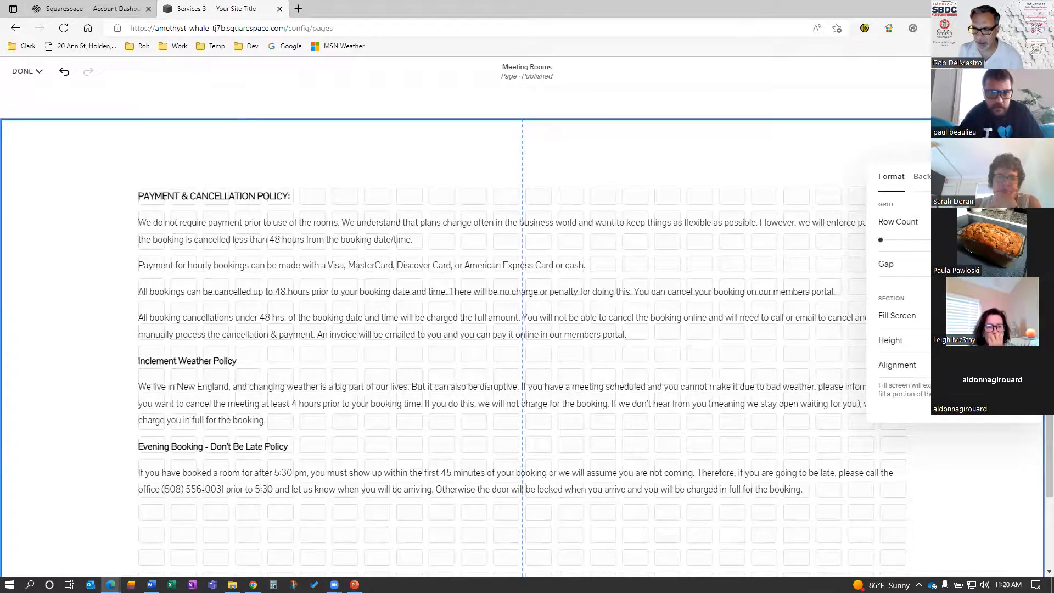
{"action": "scroll", "coordinate": [522, 351], "scroll_direction": "down", "scroll_amount": 1}
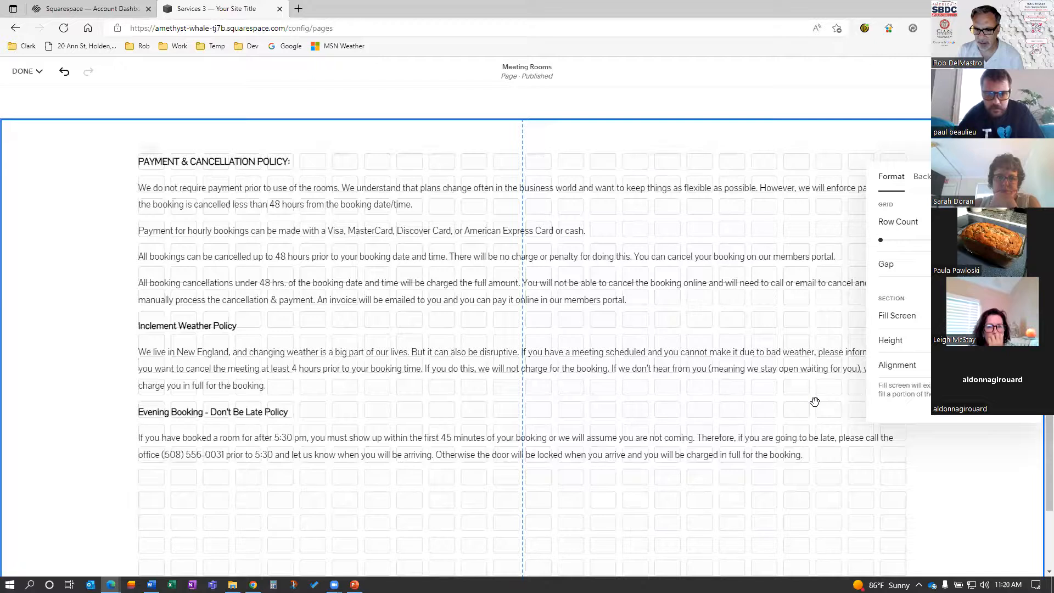
{"action": "scroll", "coordinate": [815, 401], "scroll_direction": "down", "scroll_amount": 2}
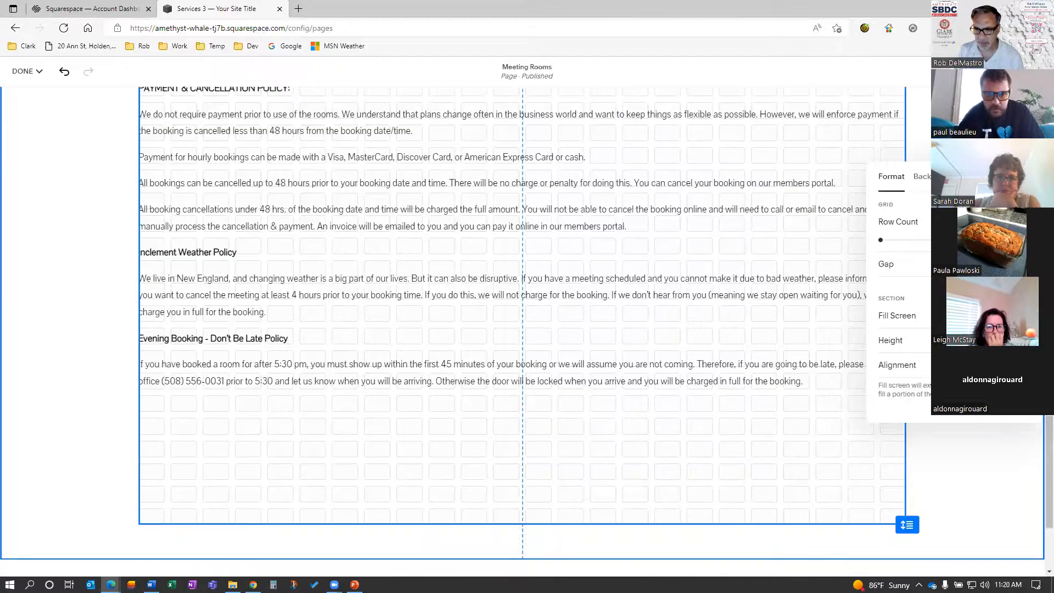
{"action": "left_click", "coordinate": [580, 501]}
{"action": "left_click", "coordinate": [580, 499]}
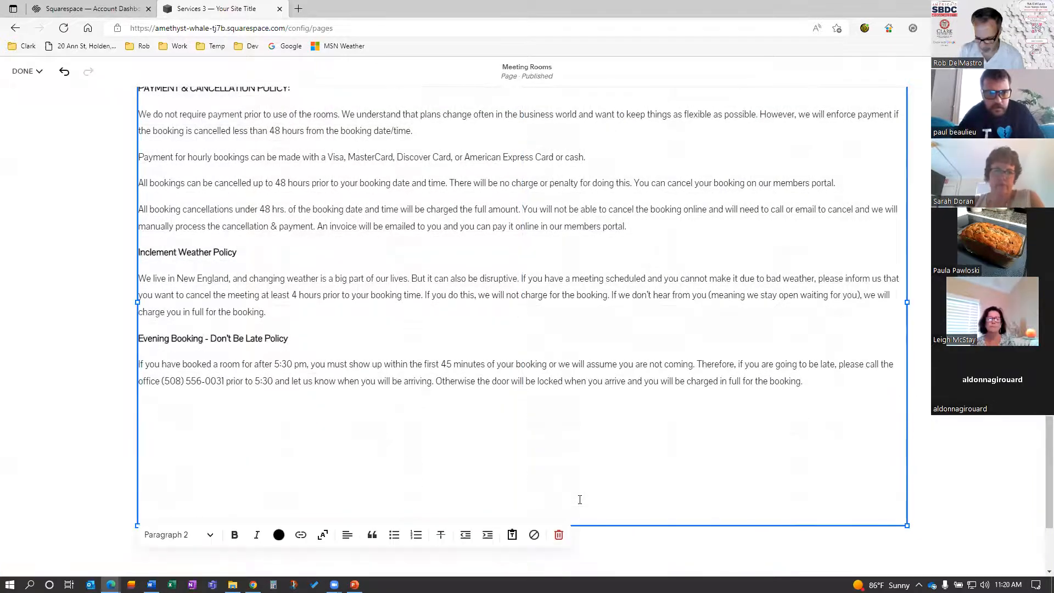
{"action": "key", "text": "BackSpace"}
{"action": "key", "text": "BackSpace"}
{"action": "key", "text": "BackSpace"}
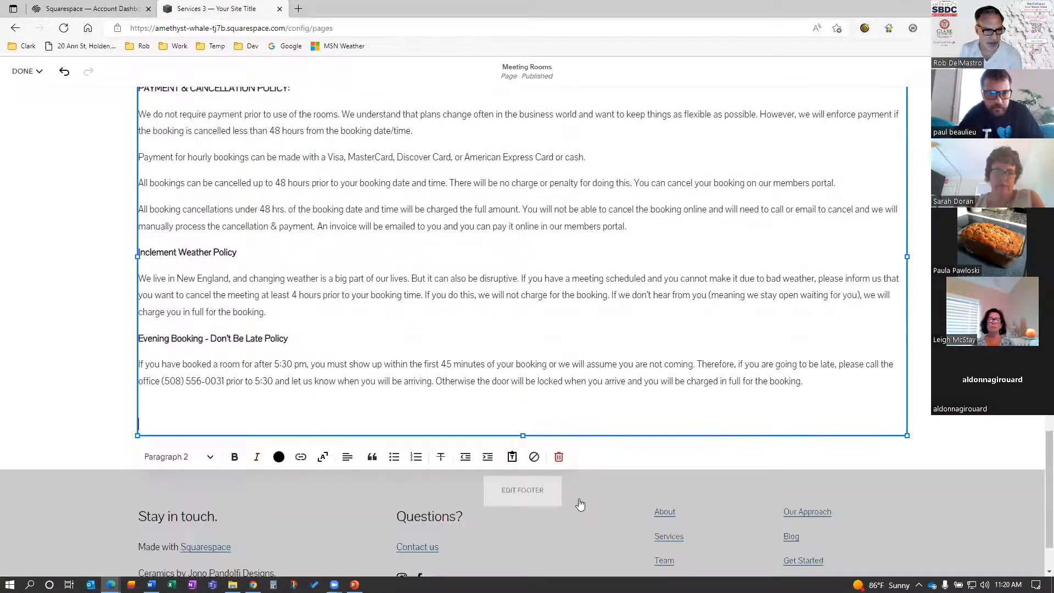
{"action": "key", "text": "BackSpace"}
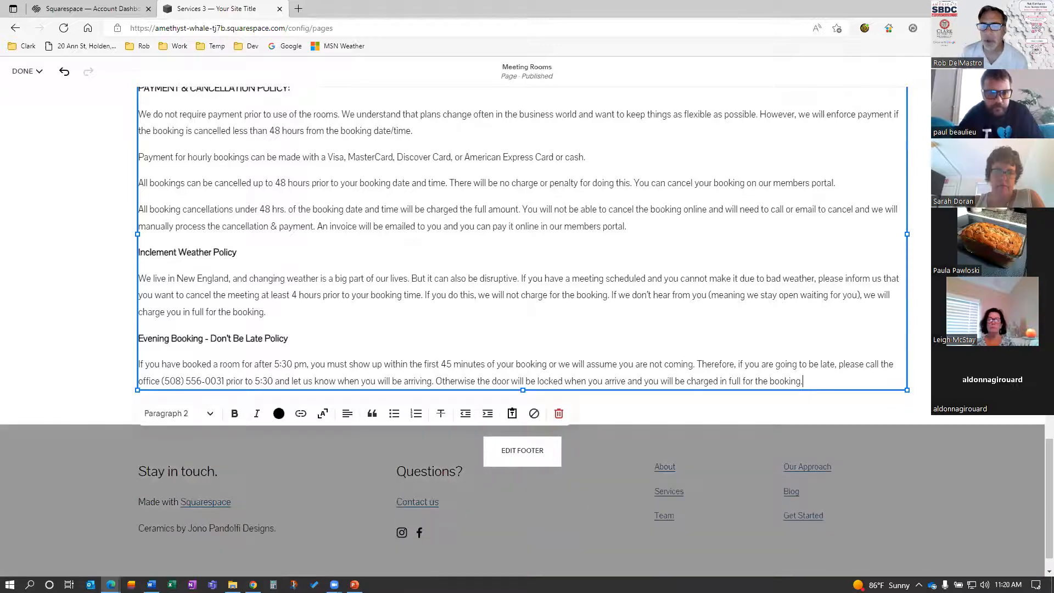
Step: Add an image block to the policy section beneath the Tatnuck details
{"action": "scroll", "coordinate": [15, 428], "scroll_direction": "up", "scroll_amount": 5}
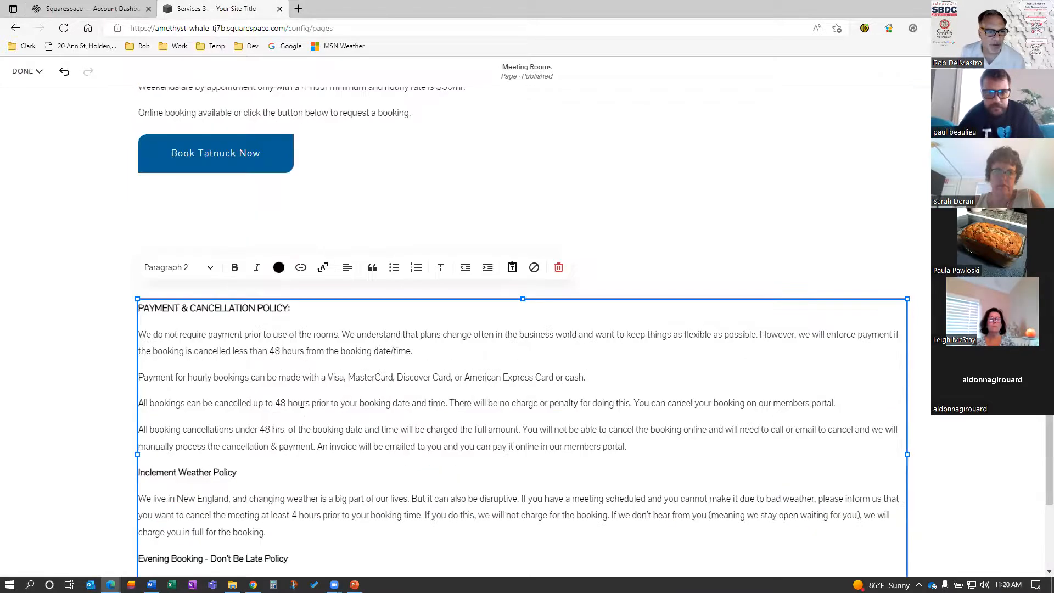
{"action": "left_click", "coordinate": [33, 430]}
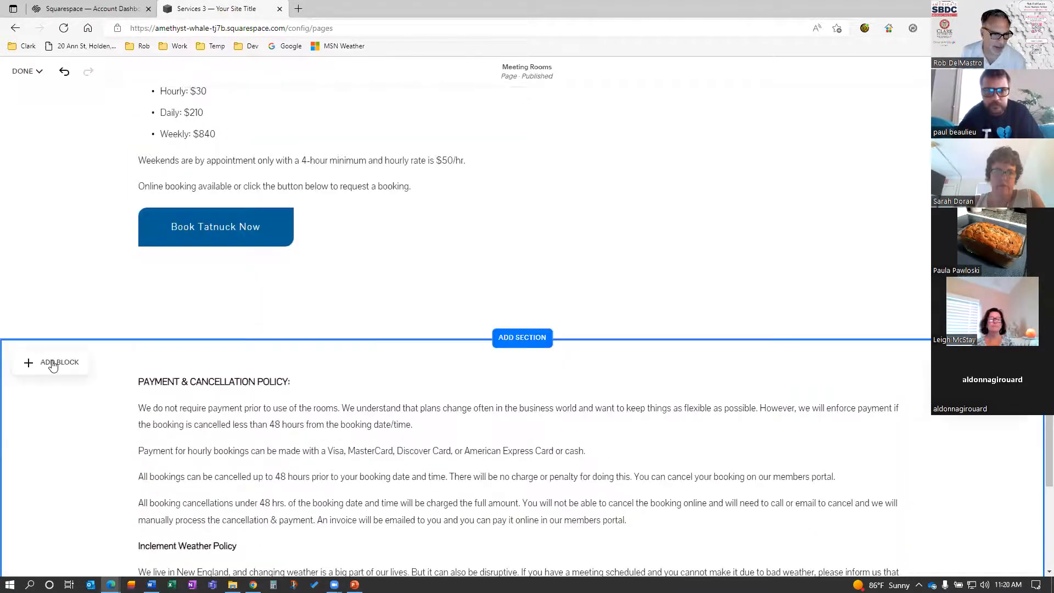
{"action": "left_click", "coordinate": [95, 435]}
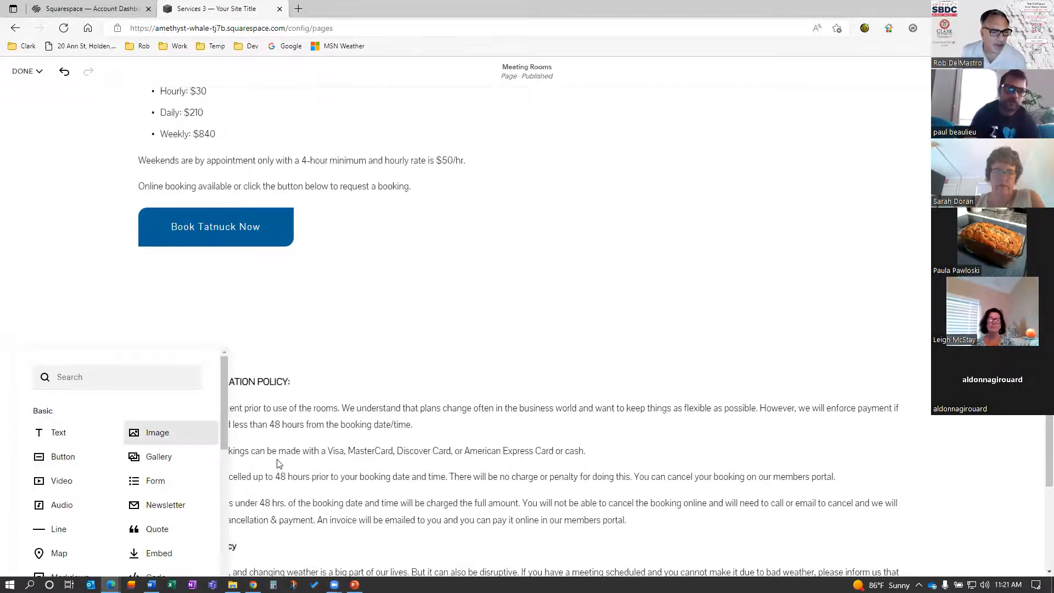
{"action": "left_click", "coordinate": [158, 433]}
{"action": "scroll", "coordinate": [484, 428], "scroll_direction": "down", "scroll_amount": 1}
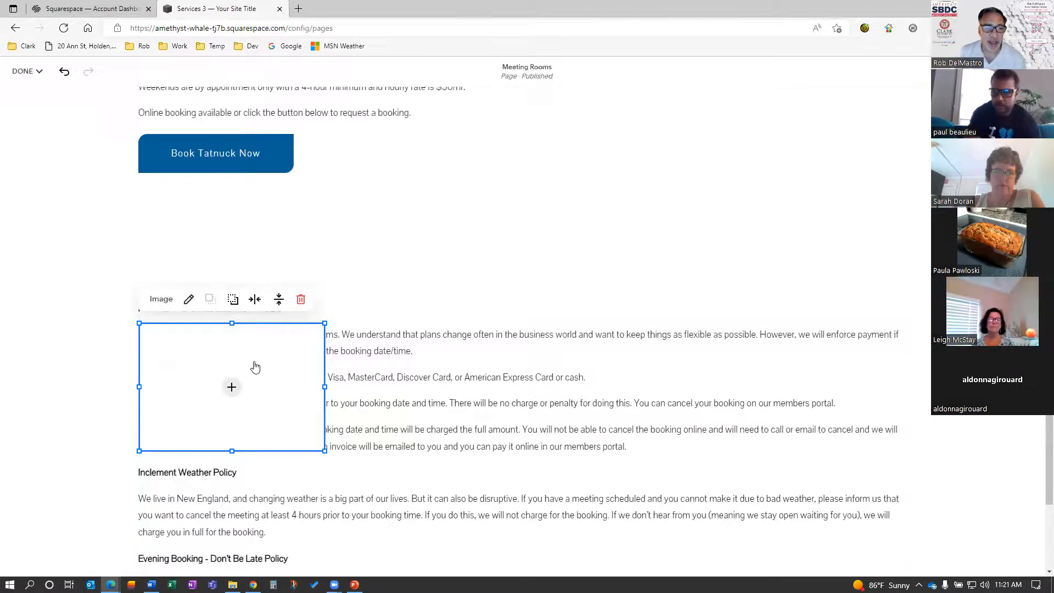
{"action": "scroll", "coordinate": [258, 348], "scroll_direction": "down", "scroll_amount": 1}
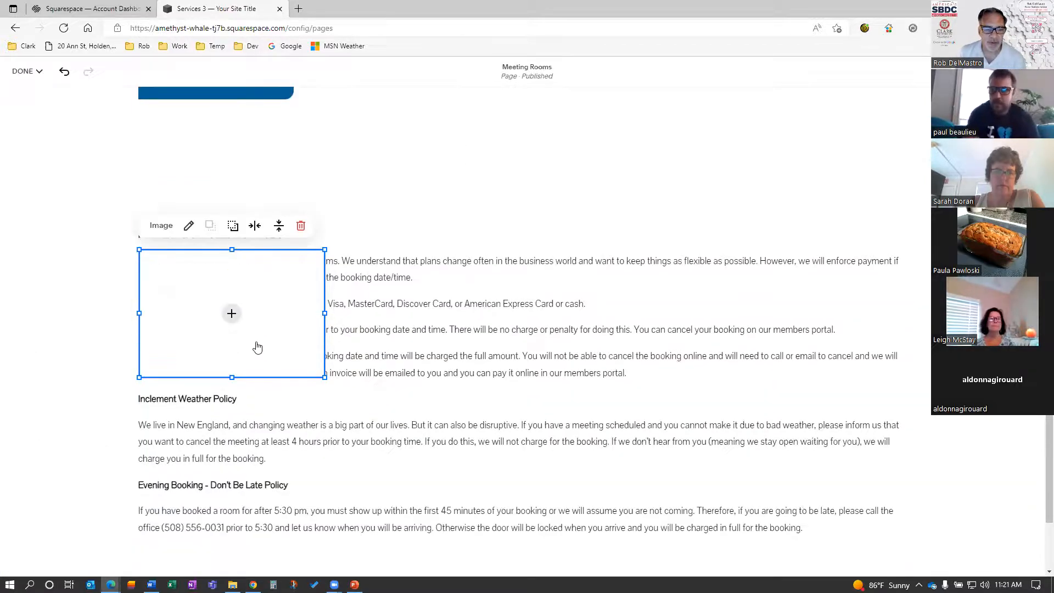
Step: Fill the new image block with a free stock photo of lightning over a dark horizon, found by searching "storm"
{"action": "left_click", "coordinate": [233, 316]}
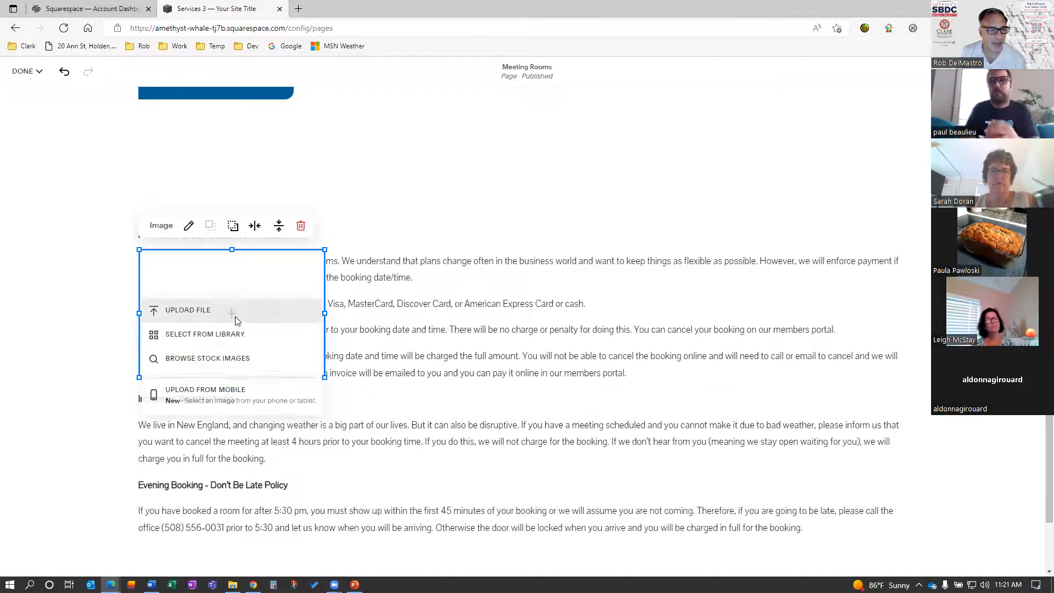
{"action": "left_click", "coordinate": [206, 358]}
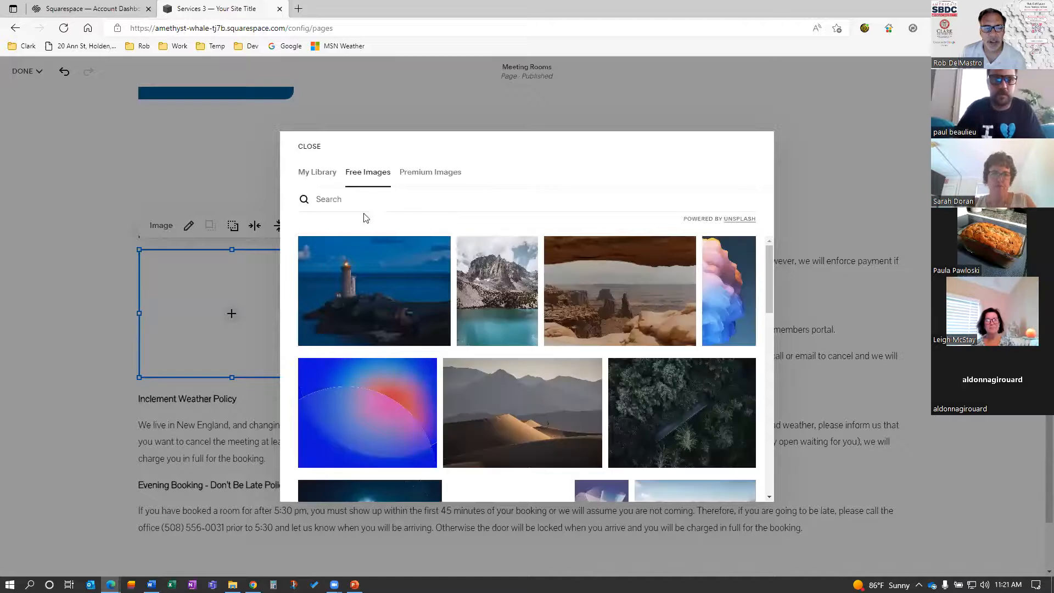
{"action": "left_click", "coordinate": [343, 199]}
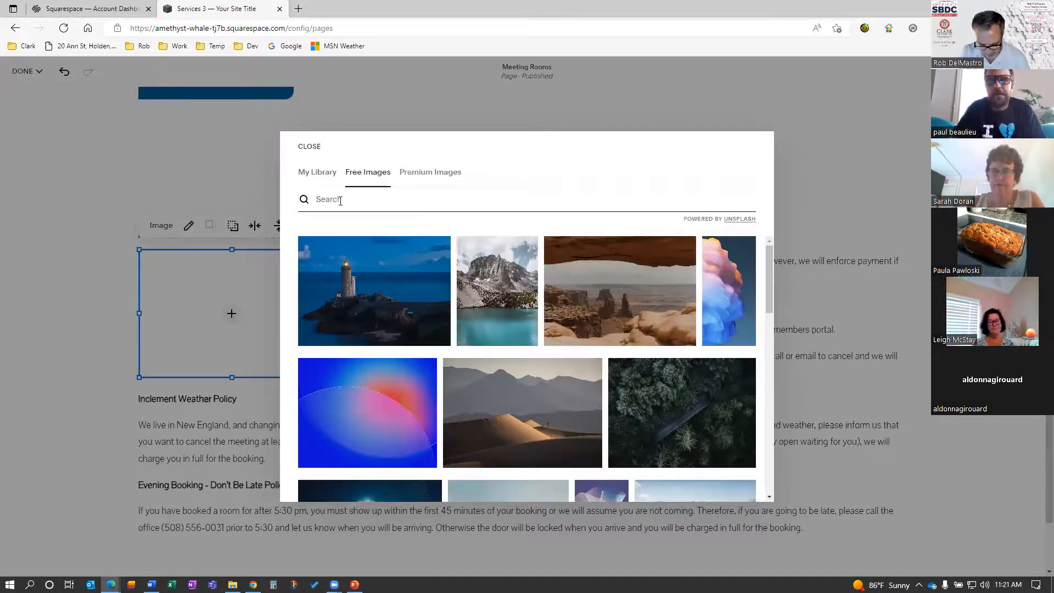
{"action": "type", "text": "storm"}
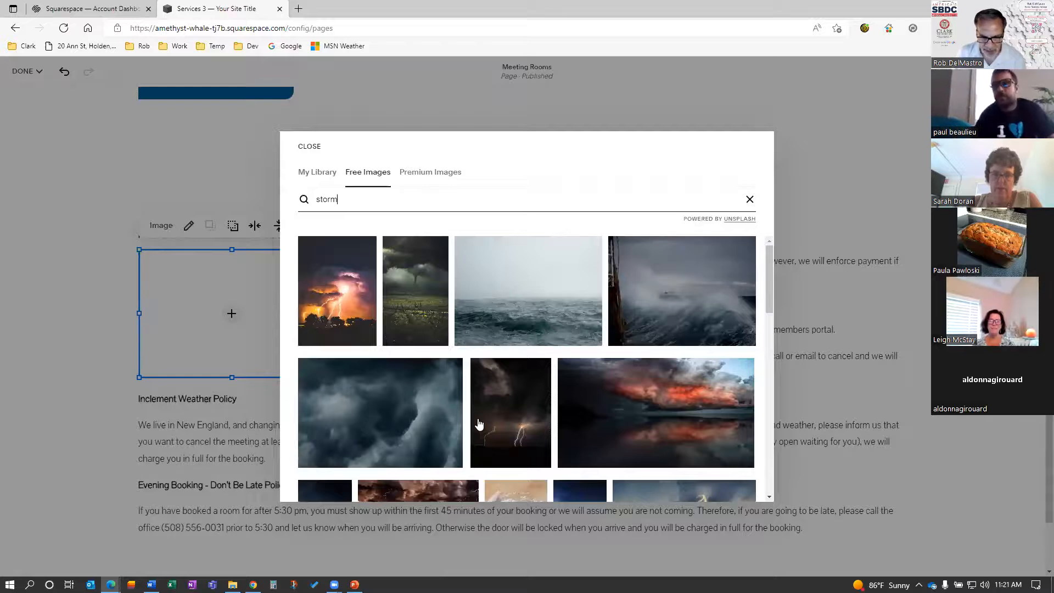
{"action": "scroll", "coordinate": [478, 423], "scroll_direction": "down", "scroll_amount": 1}
{"action": "scroll", "coordinate": [665, 391], "scroll_direction": "down", "scroll_amount": 3}
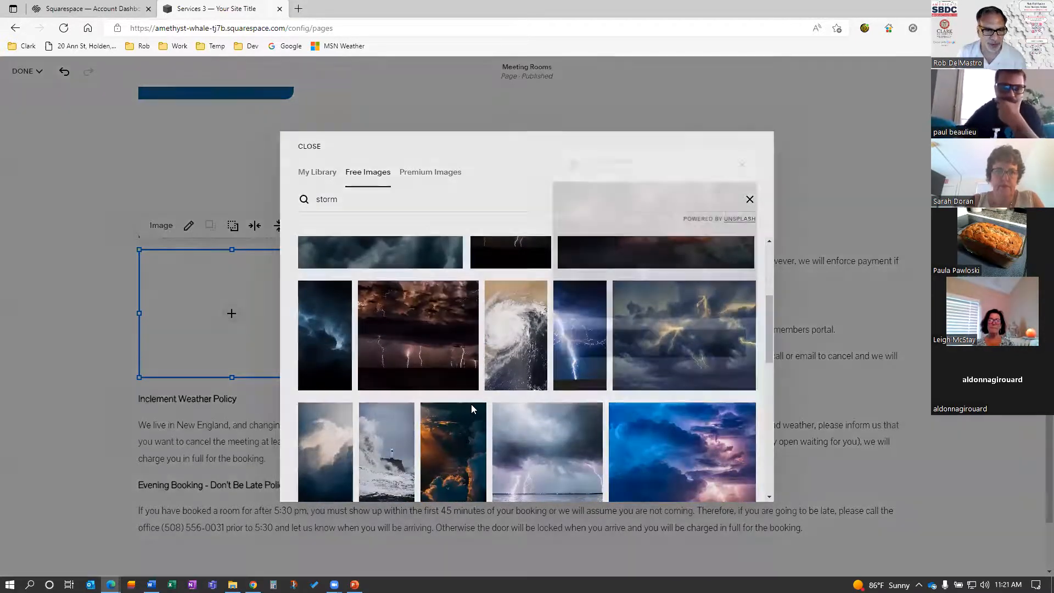
{"action": "left_click", "coordinate": [455, 374]}
{"action": "left_click", "coordinate": [640, 368]}
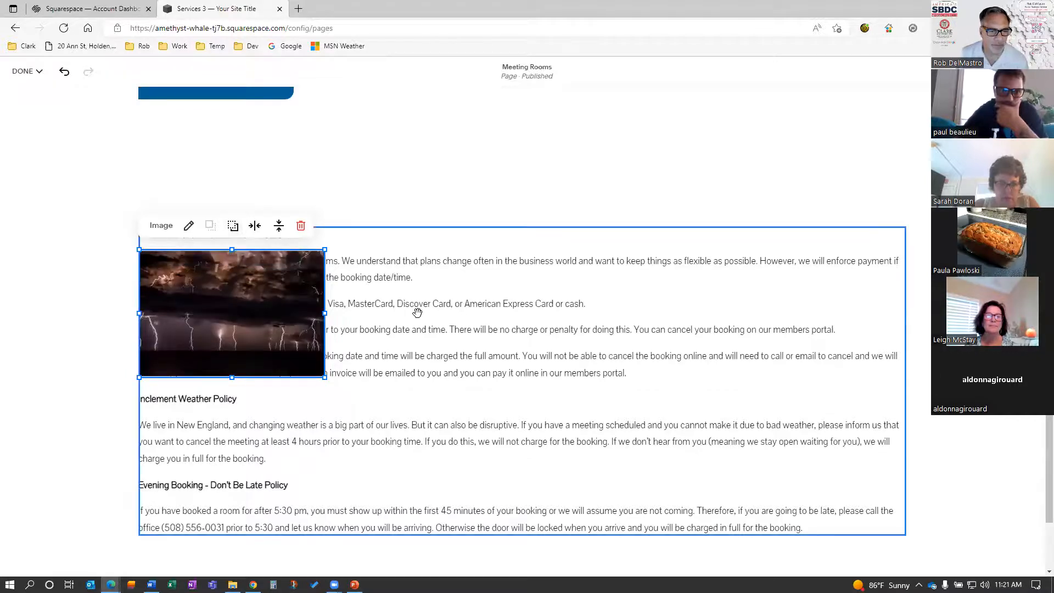
Step: Move the booking policy text block down so it sits directly beneath the lightning image, aligned with its left edge
{"action": "scroll", "coordinate": [421, 321], "scroll_direction": "down", "scroll_amount": 3}
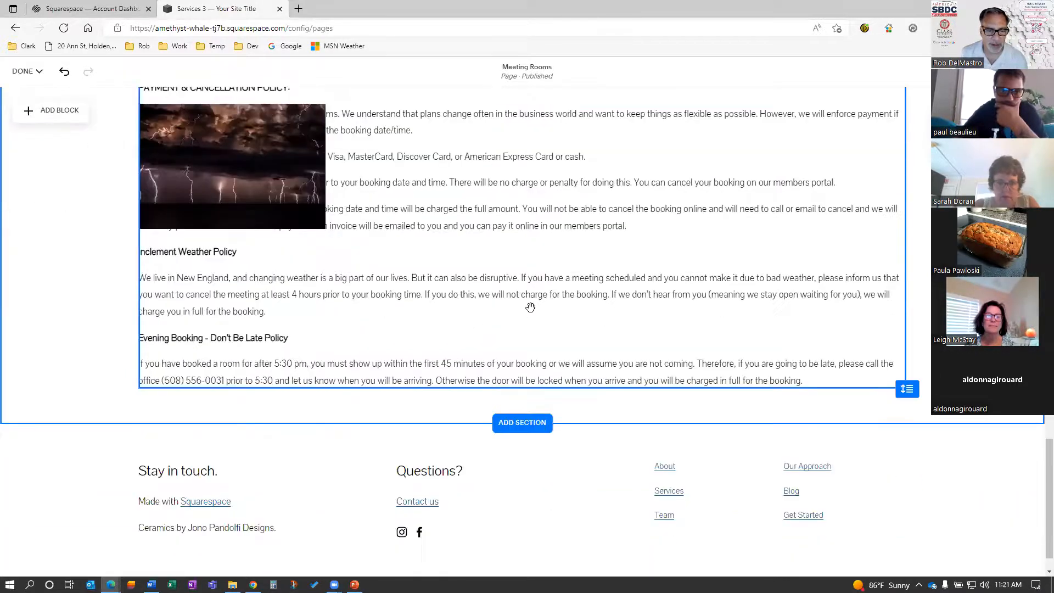
{"action": "left_click_drag", "start_coordinate": [522, 371], "coordinate": [560, 561]}
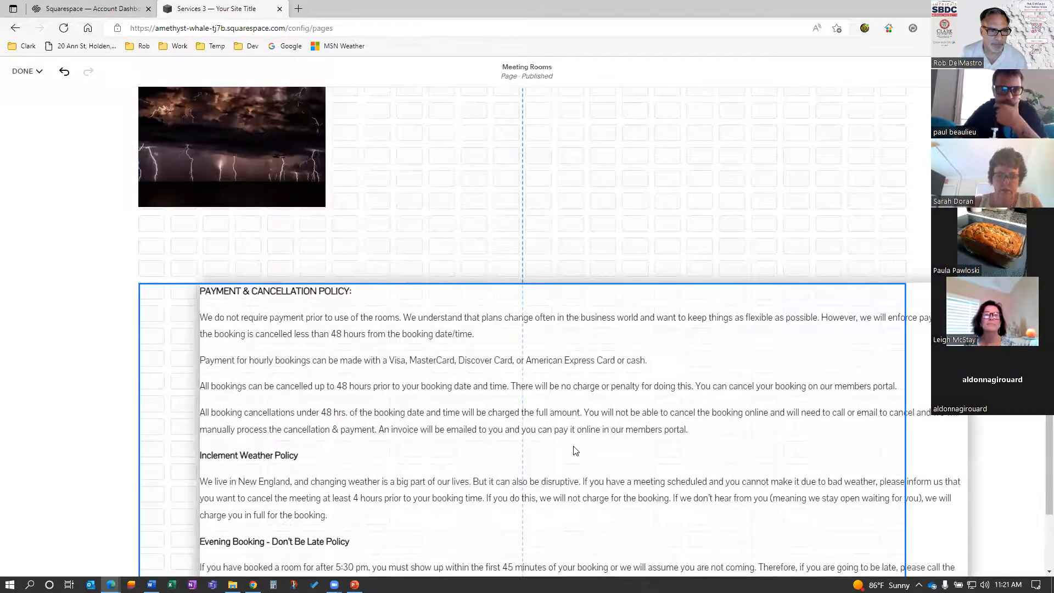
{"action": "left_click_drag", "start_coordinate": [570, 442], "coordinate": [409, 224]}
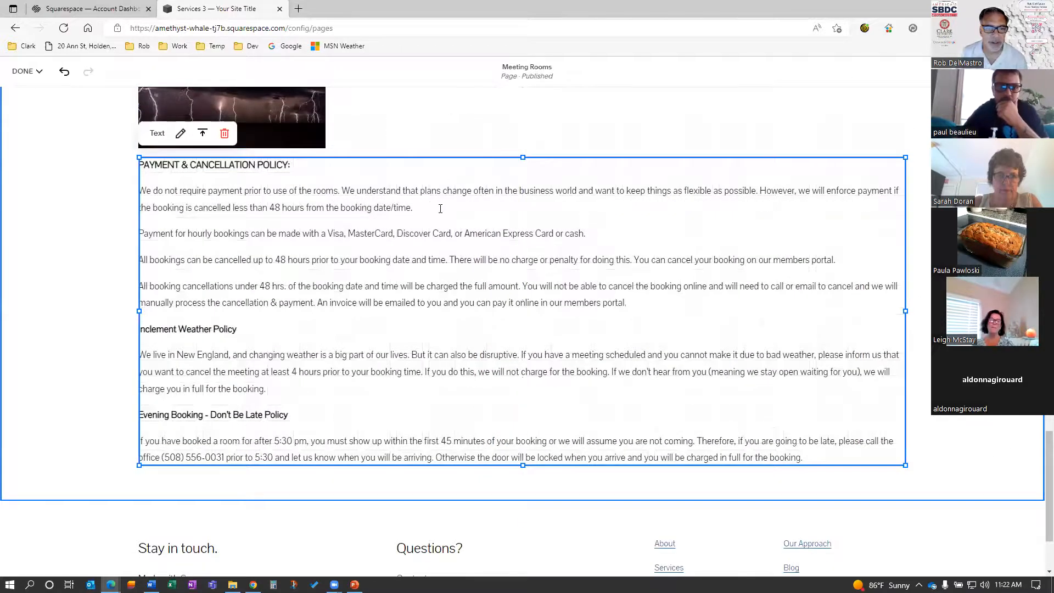
Step: Save the Meeting Rooms page changes and leave editing
{"action": "scroll", "coordinate": [449, 285], "scroll_direction": "up", "scroll_amount": 4}
{"action": "left_click", "coordinate": [27, 71]}
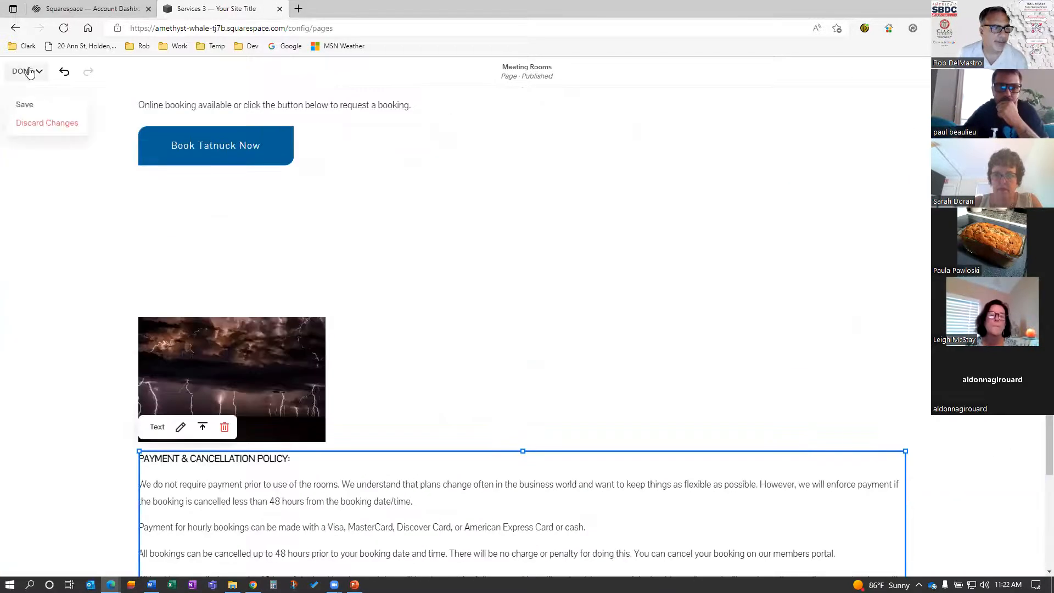
{"action": "left_click", "coordinate": [25, 105]}
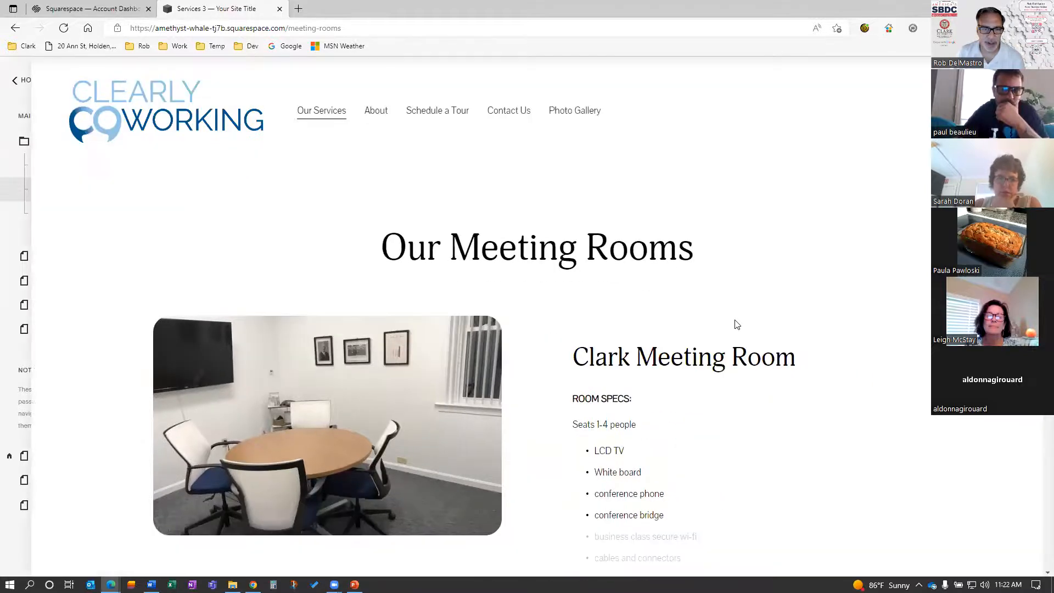
Step: Review the saved Meeting Rooms page from the Clark and Tatnuck room details through the booking policies to the footer
{"action": "scroll", "coordinate": [708, 393], "scroll_direction": "down", "scroll_amount": 1}
{"action": "scroll", "coordinate": [706, 403], "scroll_direction": "down", "scroll_amount": 10}
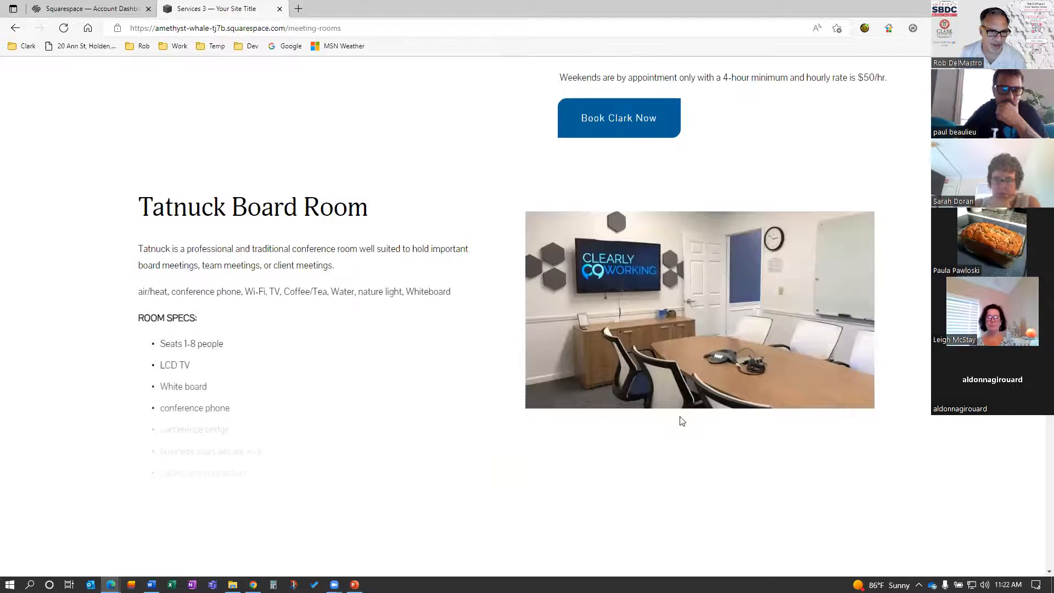
{"action": "scroll", "coordinate": [682, 421], "scroll_direction": "down", "scroll_amount": 4}
{"action": "scroll", "coordinate": [683, 421], "scroll_direction": "down", "scroll_amount": 3}
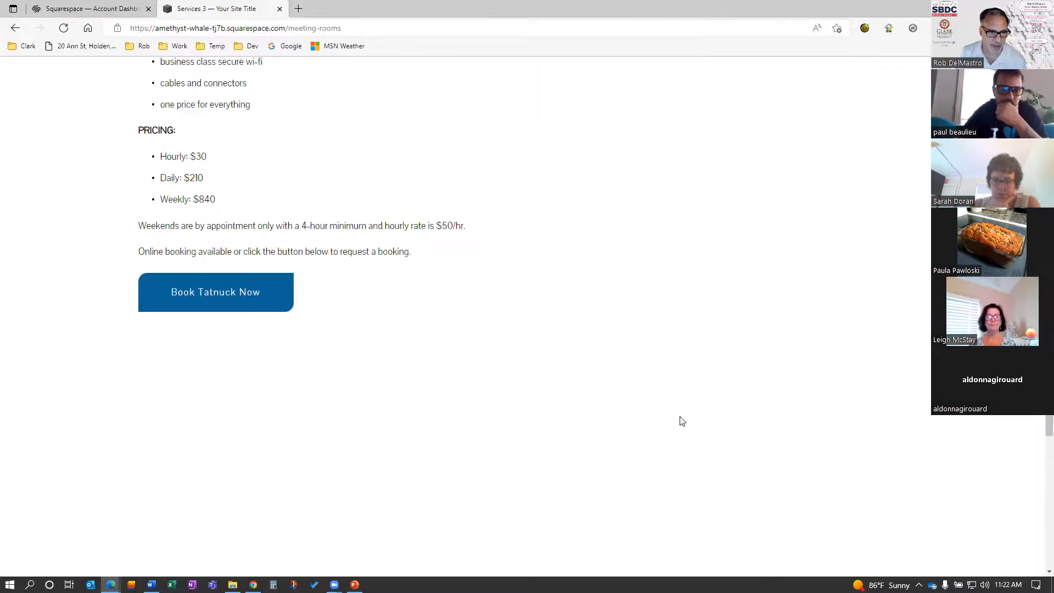
{"action": "scroll", "coordinate": [682, 422], "scroll_direction": "down", "scroll_amount": 4}
{"action": "scroll", "coordinate": [682, 421], "scroll_direction": "down", "scroll_amount": 4}
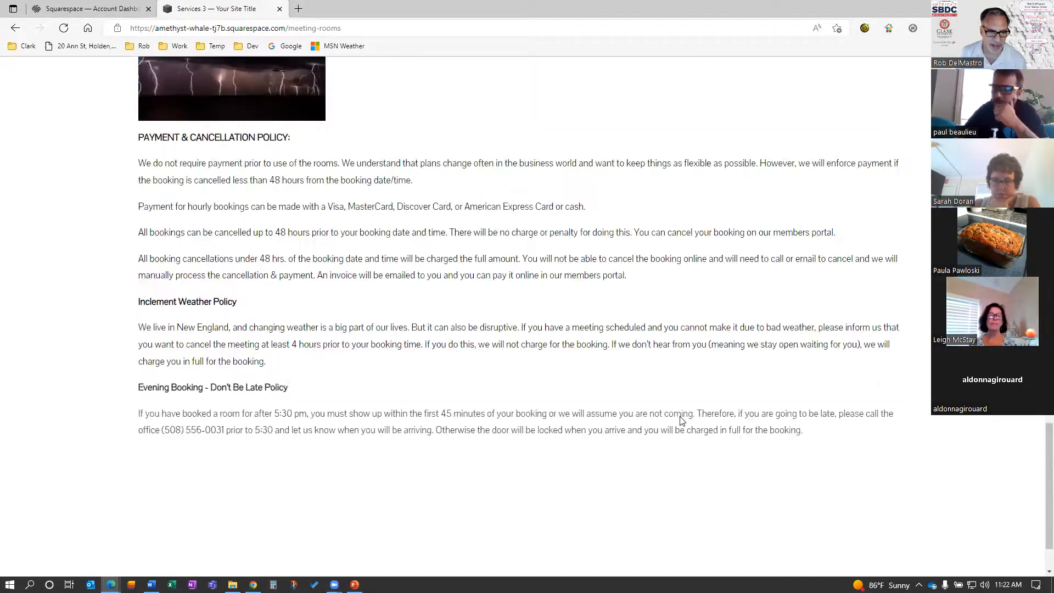
{"action": "scroll", "coordinate": [682, 421], "scroll_direction": "down", "scroll_amount": 3}
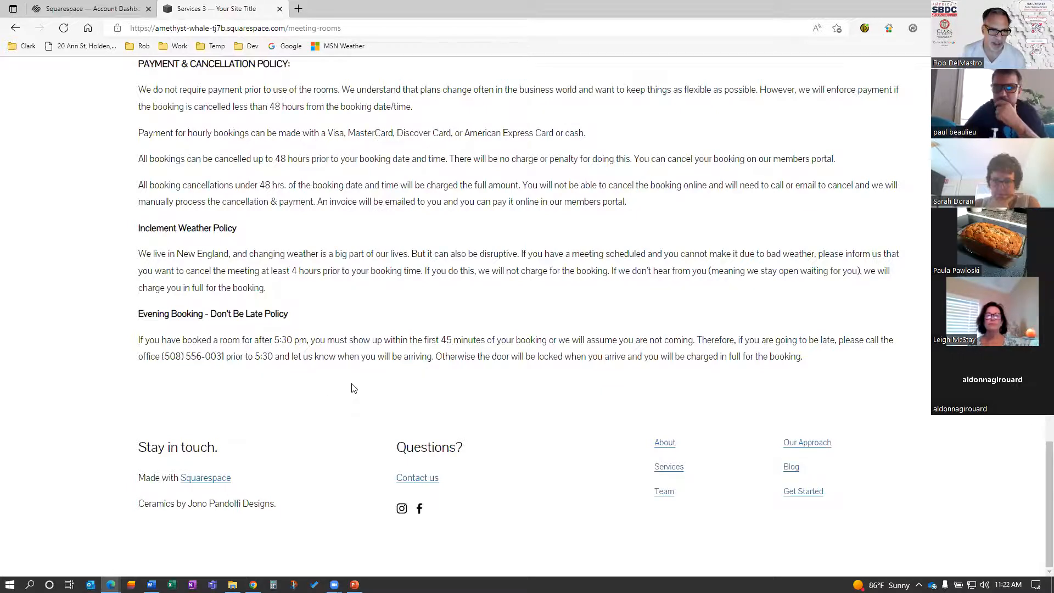
{"action": "scroll", "coordinate": [322, 325], "scroll_direction": "up", "scroll_amount": 10}
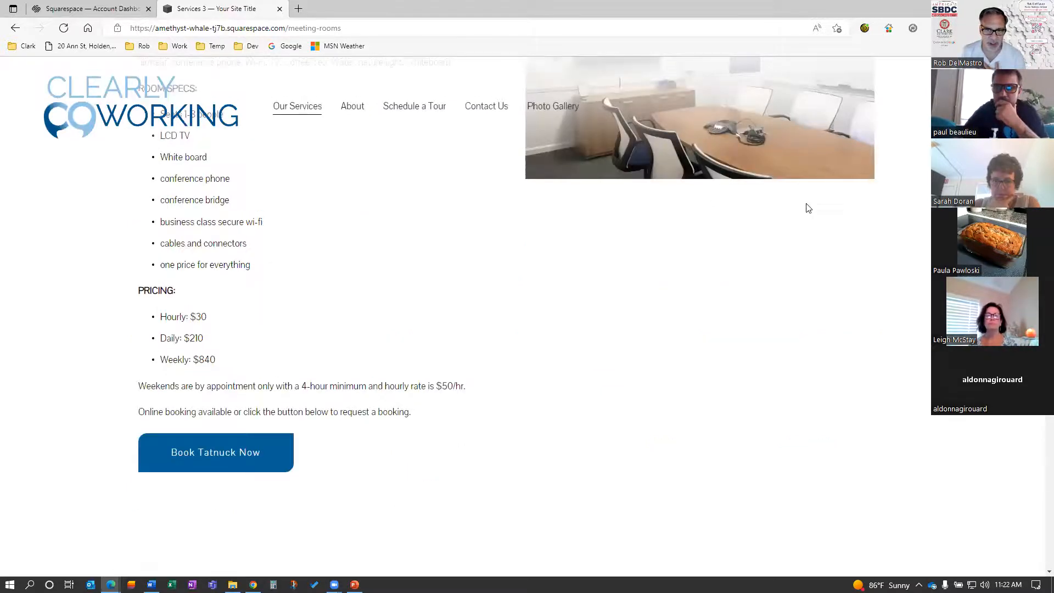
{"action": "scroll", "coordinate": [324, 323], "scroll_direction": "up", "scroll_amount": 10}
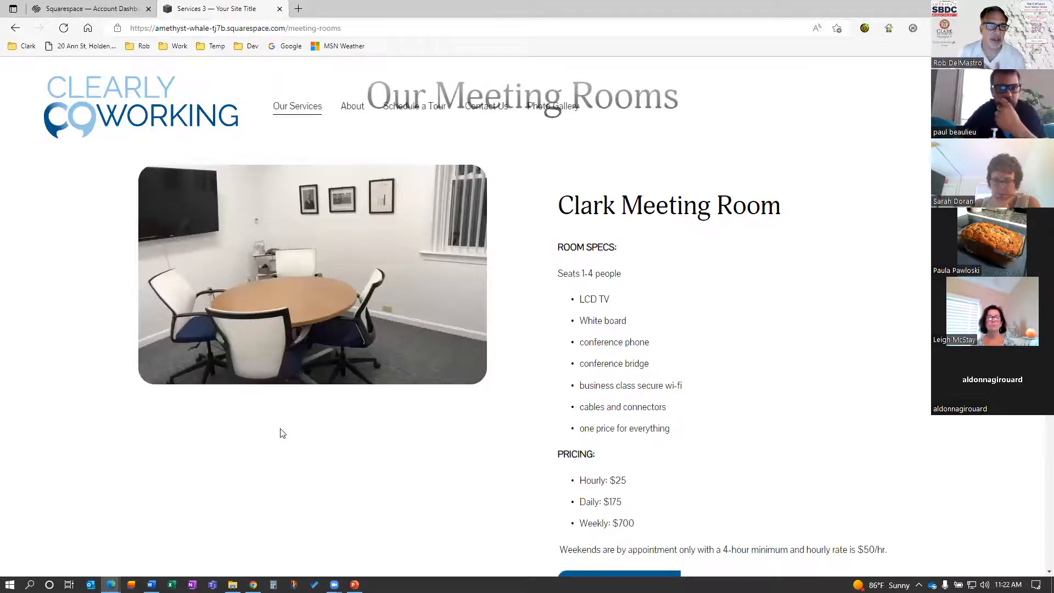
{"action": "scroll", "coordinate": [529, 262], "scroll_direction": "up", "scroll_amount": 3}
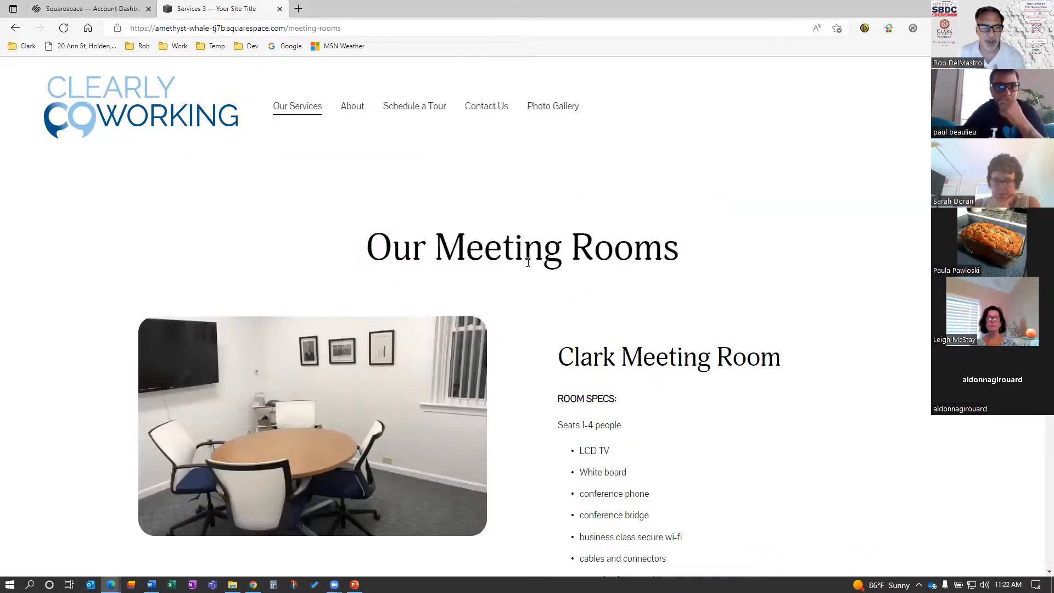
Step: Go to the site's home page and open it for editing at the Our Services section
{"action": "left_click", "coordinate": [165, 81]}
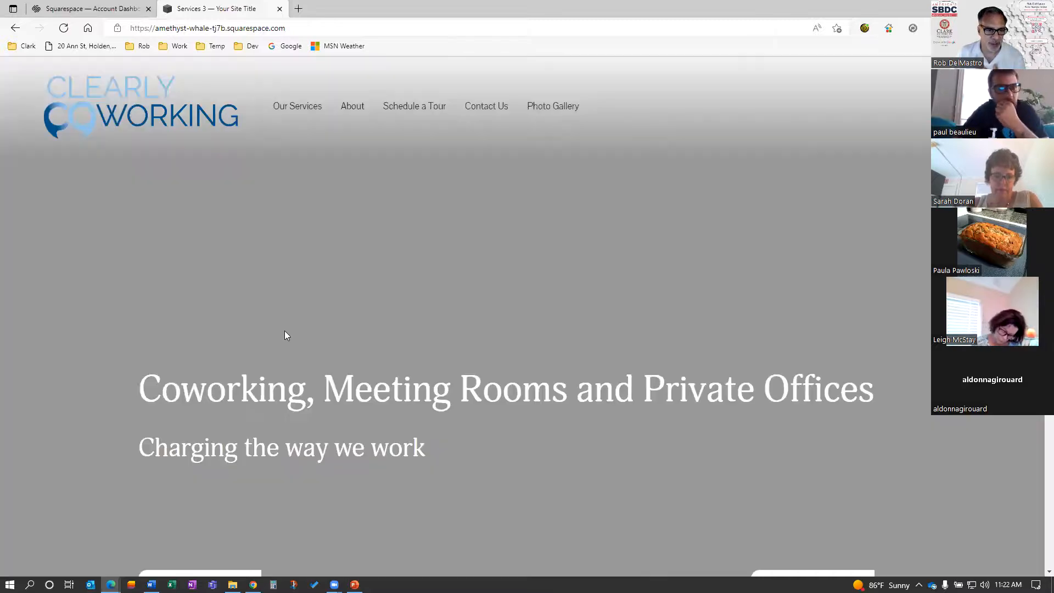
{"action": "scroll", "coordinate": [265, 359], "scroll_direction": "down", "scroll_amount": 5}
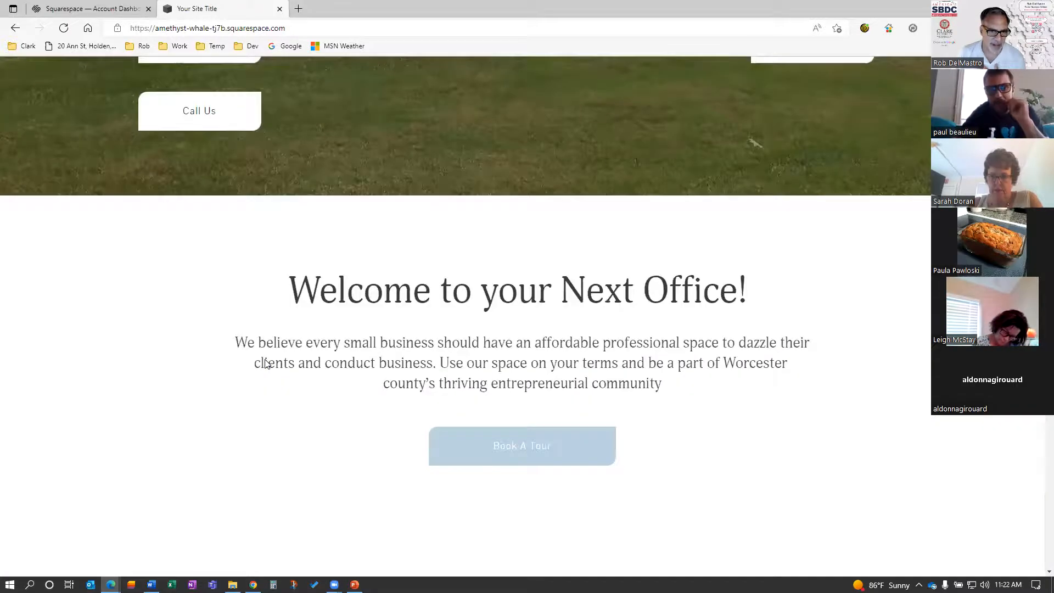
{"action": "scroll", "coordinate": [265, 361], "scroll_direction": "down", "scroll_amount": 7}
{"action": "scroll", "coordinate": [152, 149], "scroll_direction": "down", "scroll_amount": 4}
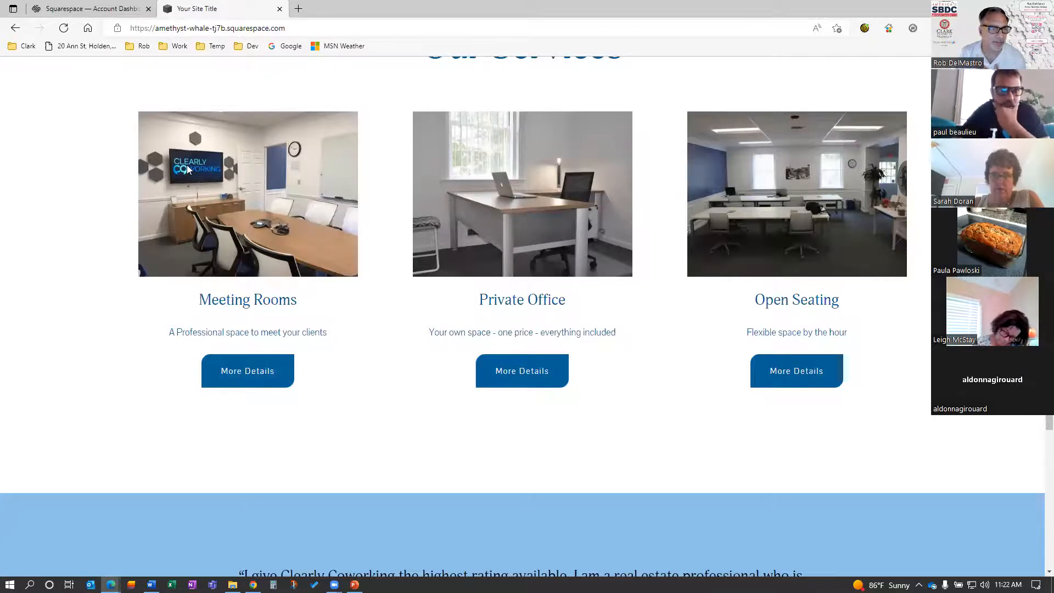
{"action": "scroll", "coordinate": [175, 203], "scroll_direction": "up", "scroll_amount": 3}
{"action": "double_click", "coordinate": [215, 199]}
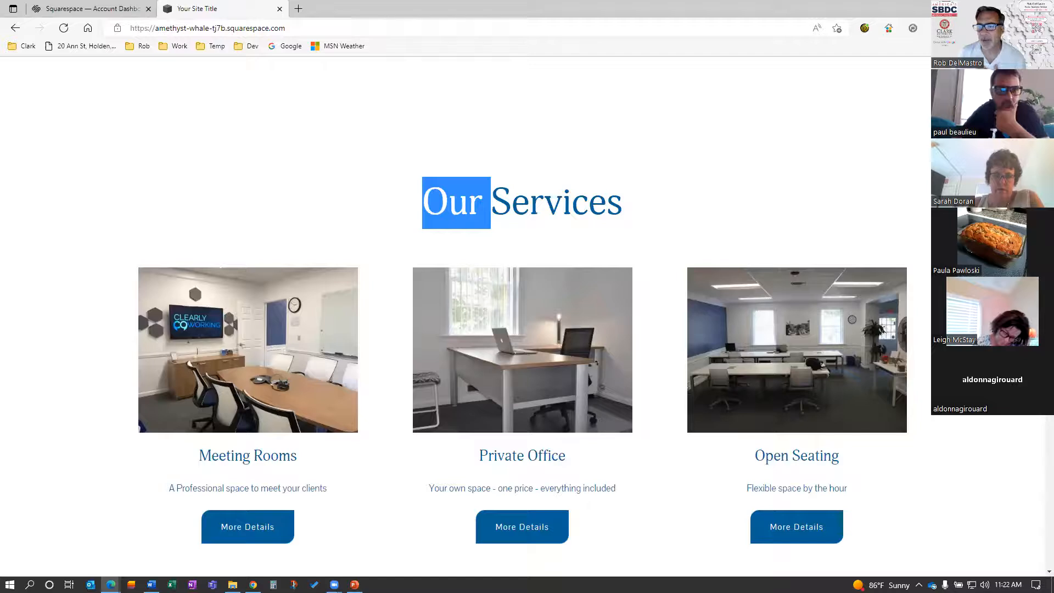
{"action": "left_click", "coordinate": [1026, 78]}
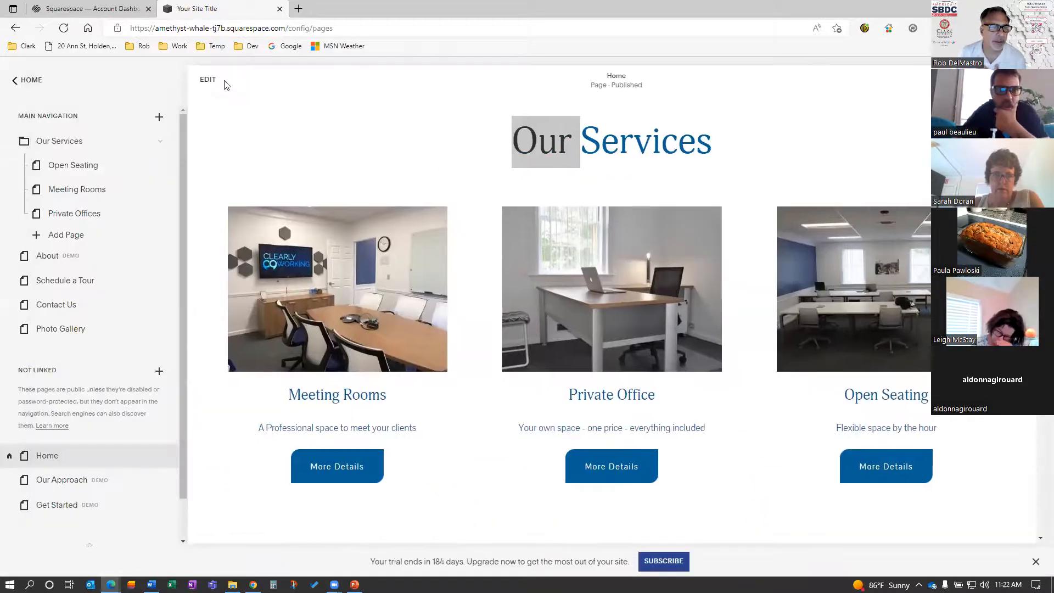
{"action": "left_click", "coordinate": [212, 81]}
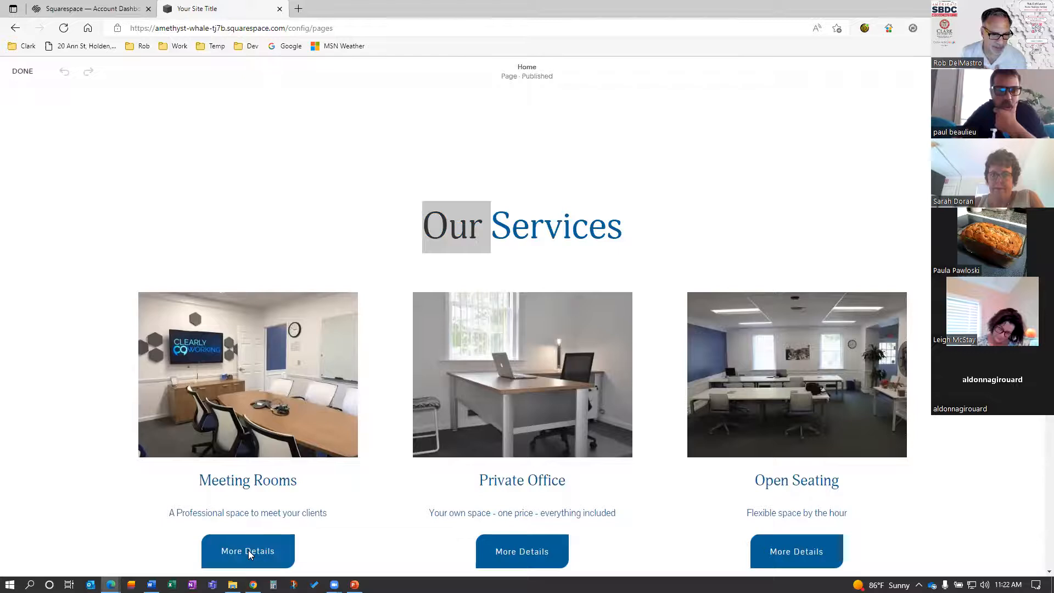
Step: Open the content settings of the Meeting Rooms item in the home page's Our Services section
{"action": "scroll", "coordinate": [263, 466], "scroll_direction": "down", "scroll_amount": 3}
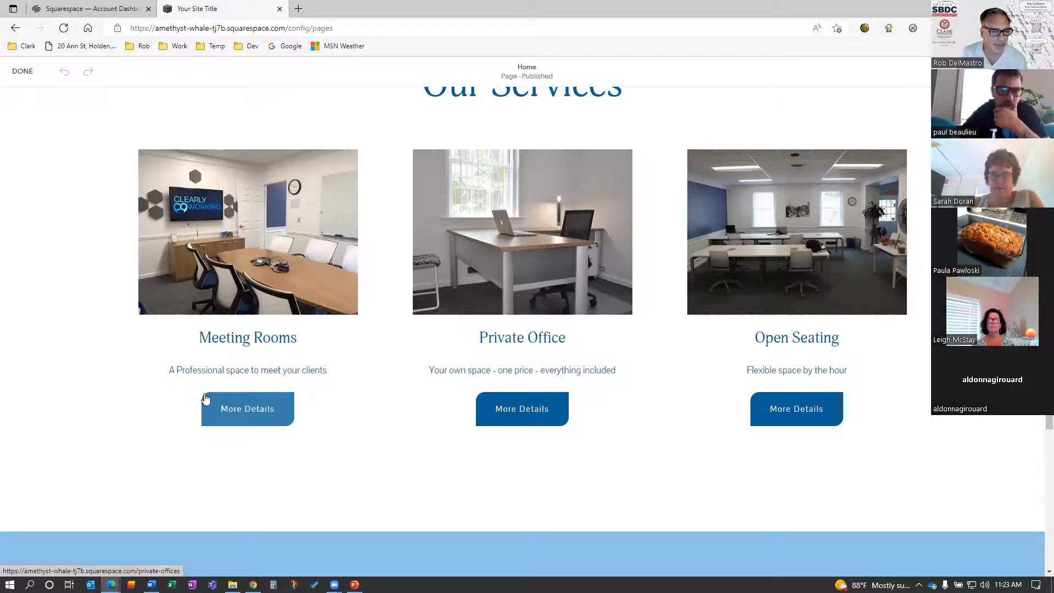
{"action": "scroll", "coordinate": [206, 392], "scroll_direction": "up", "scroll_amount": 3}
{"action": "scroll", "coordinate": [242, 377], "scroll_direction": "down", "scroll_amount": 3}
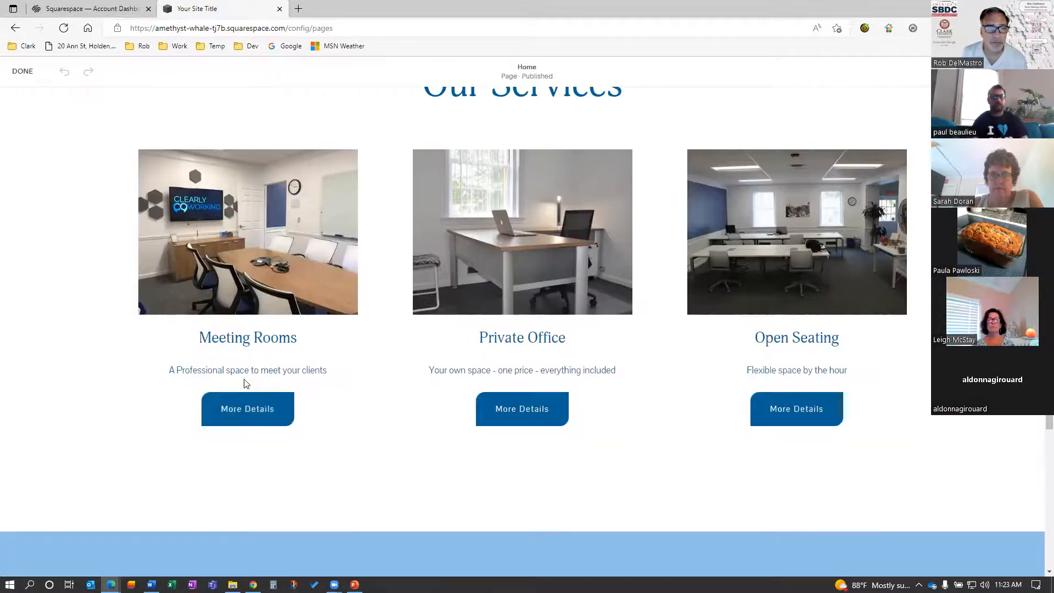
{"action": "scroll", "coordinate": [266, 440], "scroll_direction": "up", "scroll_amount": 3}
{"action": "scroll", "coordinate": [259, 489], "scroll_direction": "down", "scroll_amount": 2}
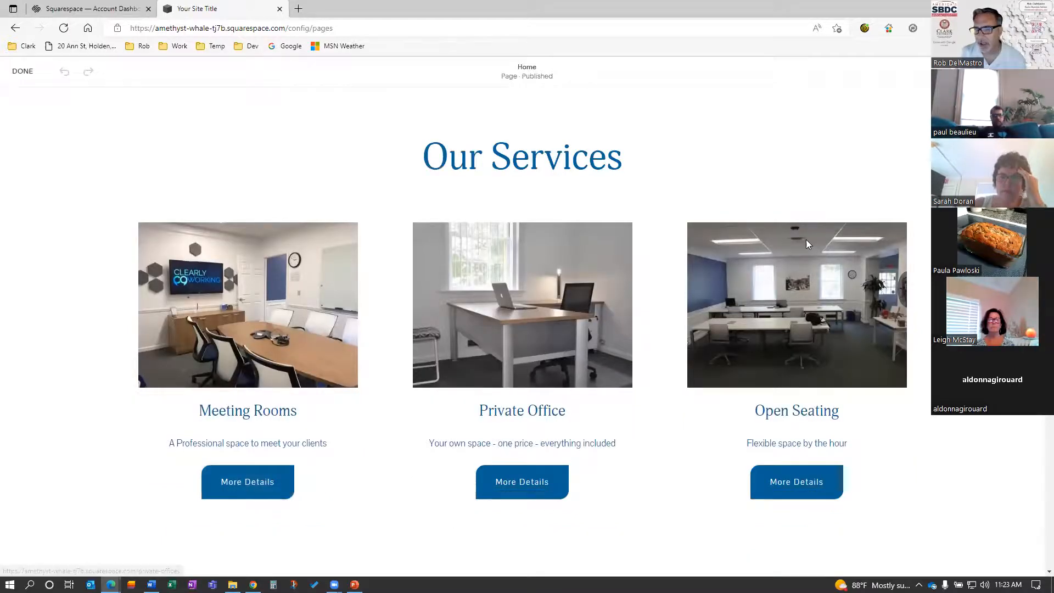
{"action": "scroll", "coordinate": [626, 373], "scroll_direction": "up", "scroll_amount": 3}
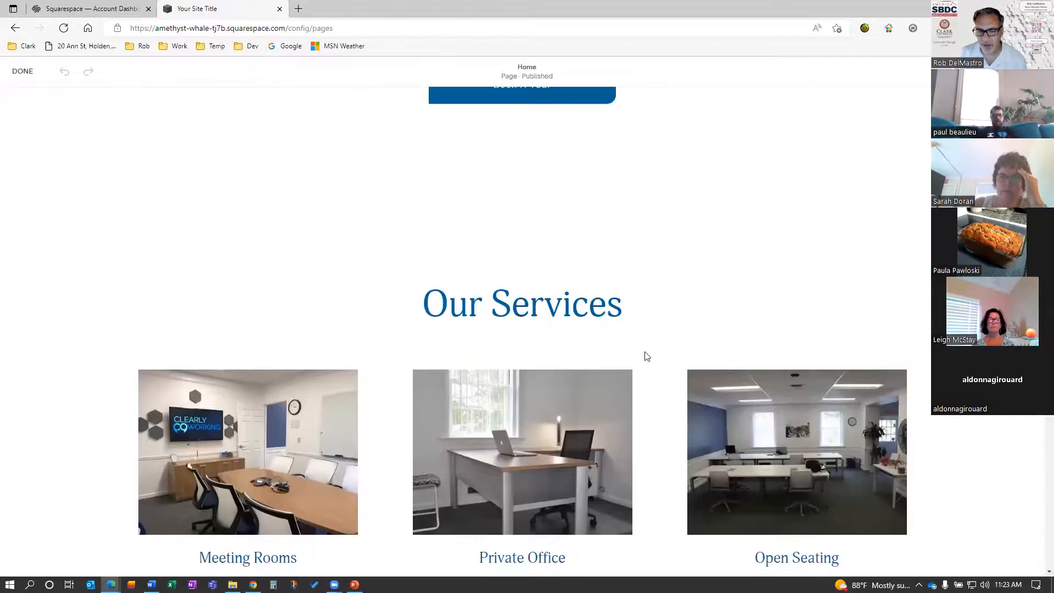
{"action": "double_click", "coordinate": [530, 319]}
{"action": "left_click", "coordinate": [445, 347]}
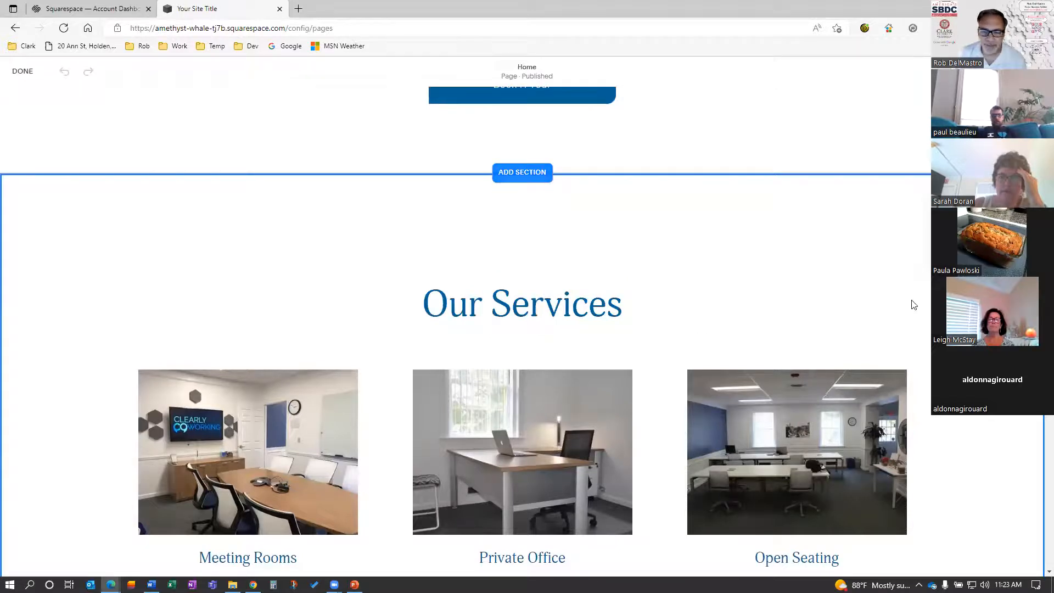
{"action": "left_click", "coordinate": [978, 197]}
{"action": "left_click", "coordinate": [912, 341]}
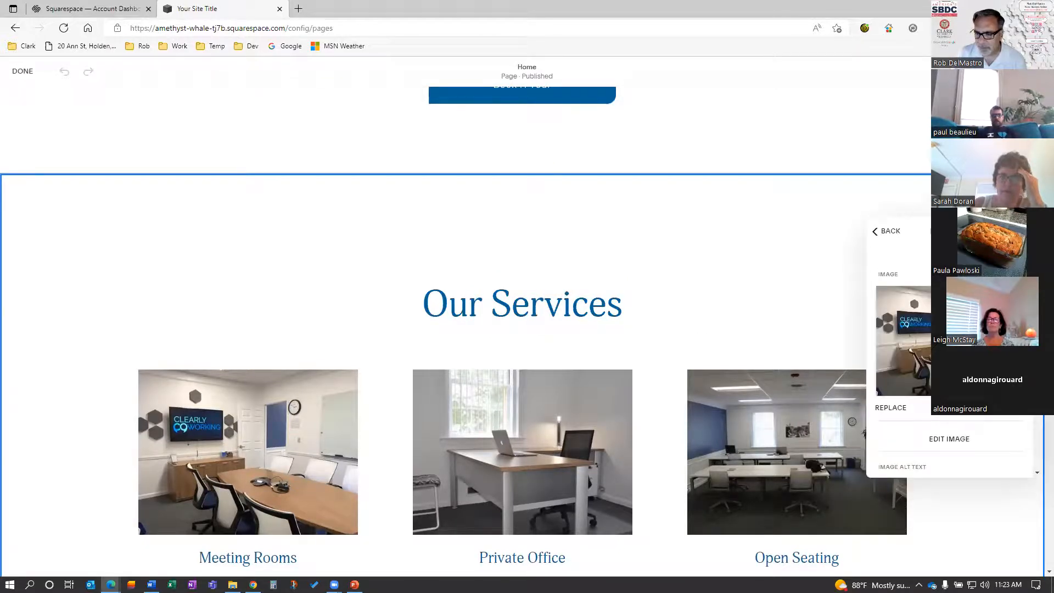
Step: Link the Meeting Rooms item's More Details button to the /meeting-rooms page and save the link
{"action": "scroll", "coordinate": [1012, 450], "scroll_direction": "down", "scroll_amount": 5}
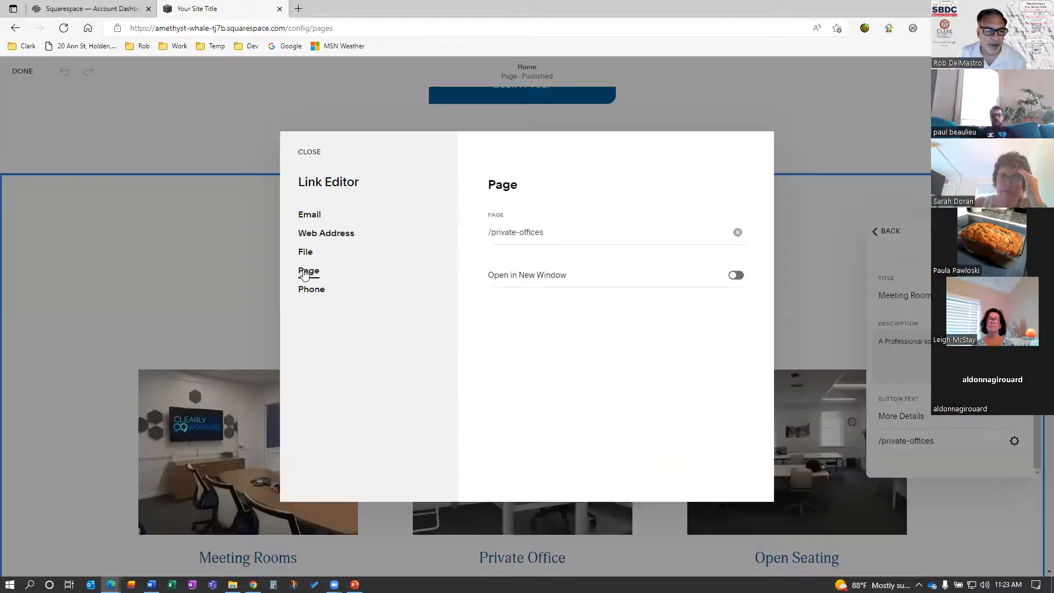
{"action": "left_click", "coordinate": [669, 235]}
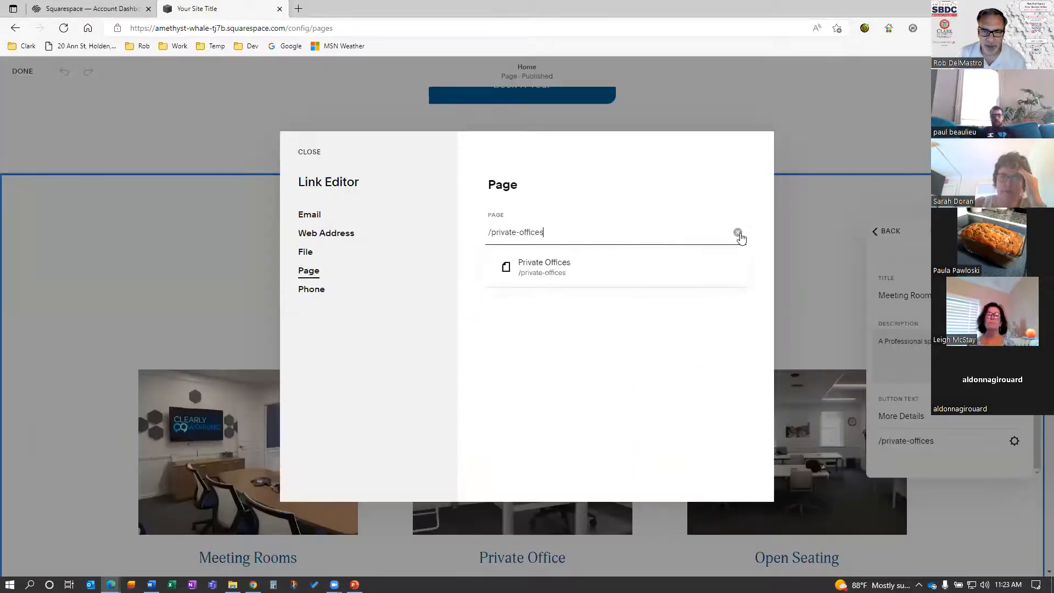
{"action": "left_click", "coordinate": [617, 267]}
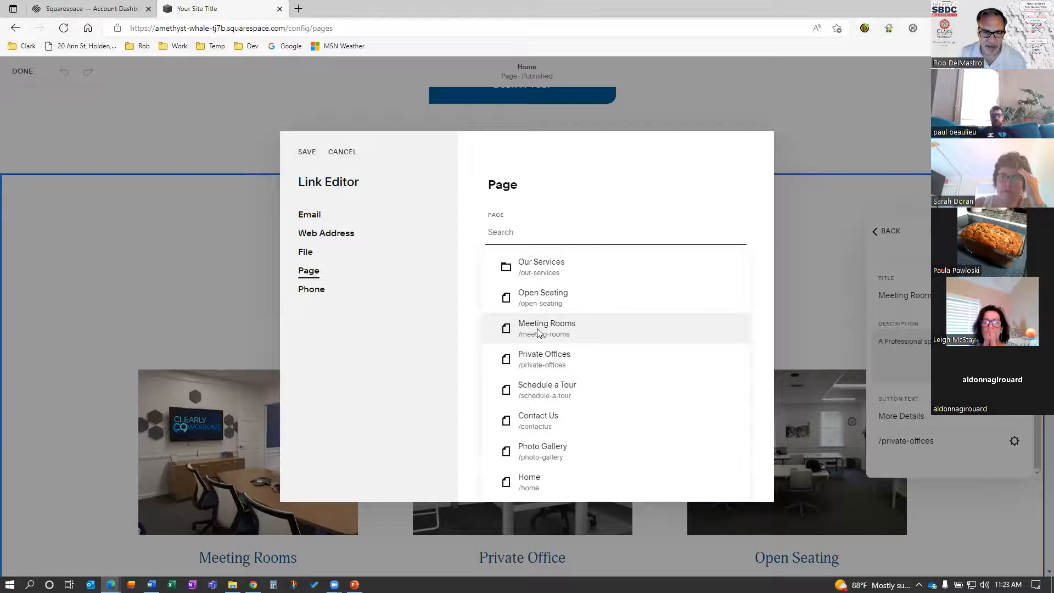
{"action": "left_click", "coordinate": [584, 342]}
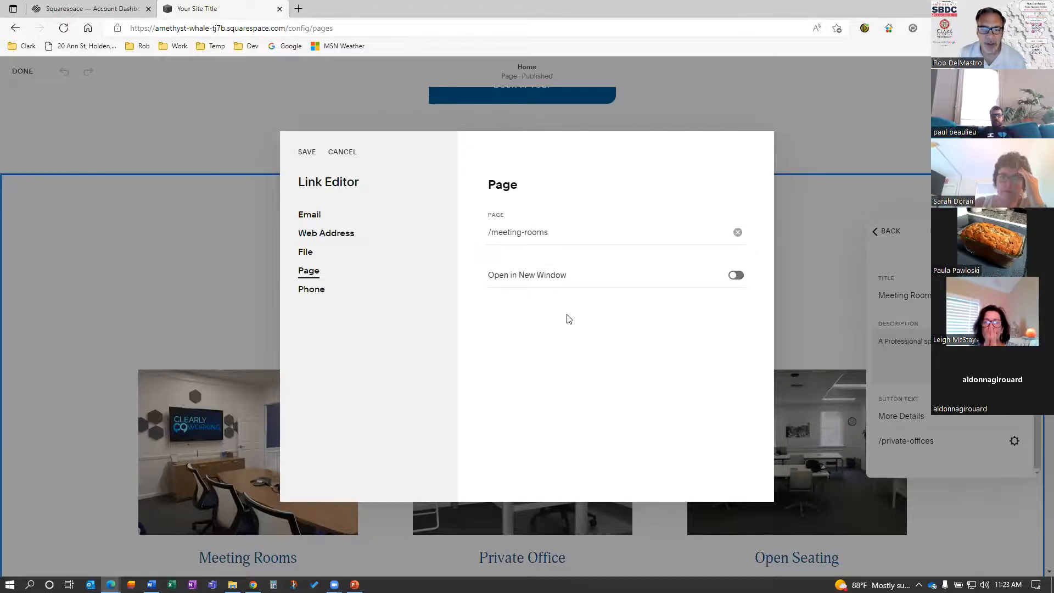
{"action": "left_click", "coordinate": [307, 153]}
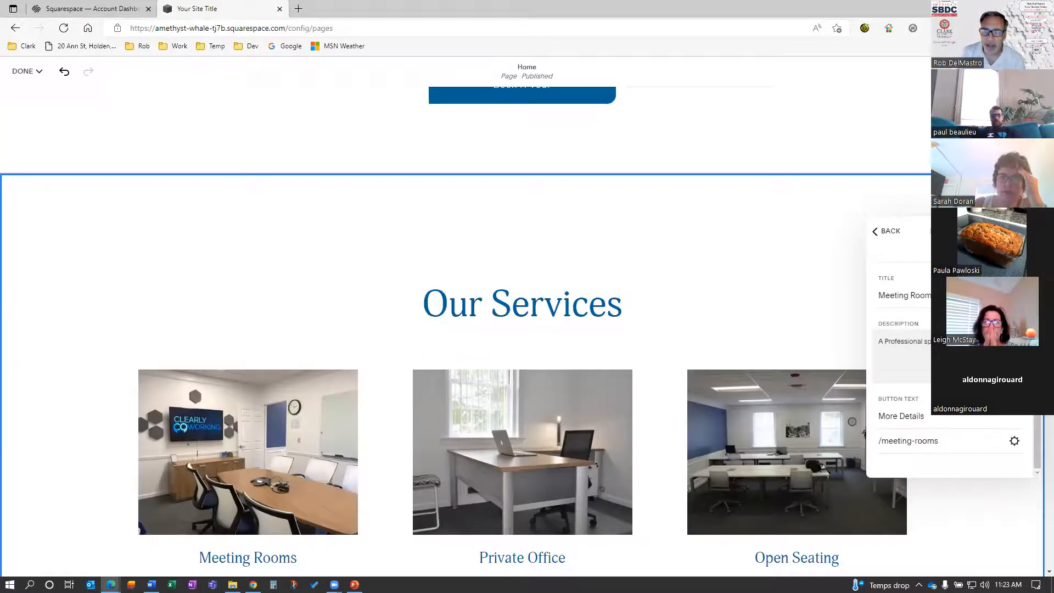
Step: Leave editing mode and test the Meeting Rooms item's More Details link from the home page's Our Services section, checking the page it opens
{"action": "left_click", "coordinate": [27, 76]}
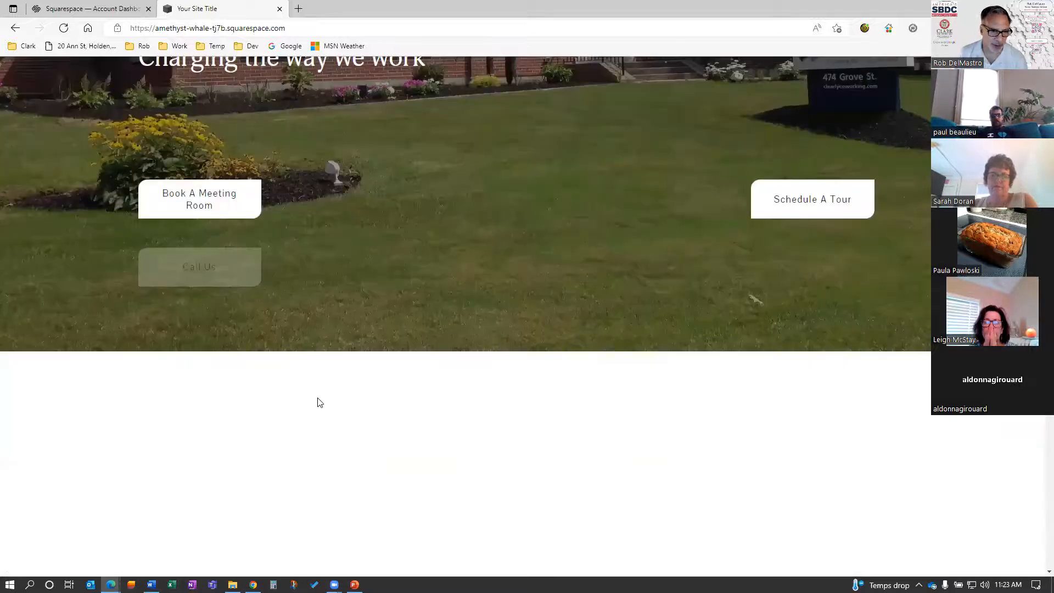
{"action": "scroll", "coordinate": [316, 398], "scroll_direction": "down", "scroll_amount": 6}
{"action": "scroll", "coordinate": [311, 417], "scroll_direction": "down", "scroll_amount": 5}
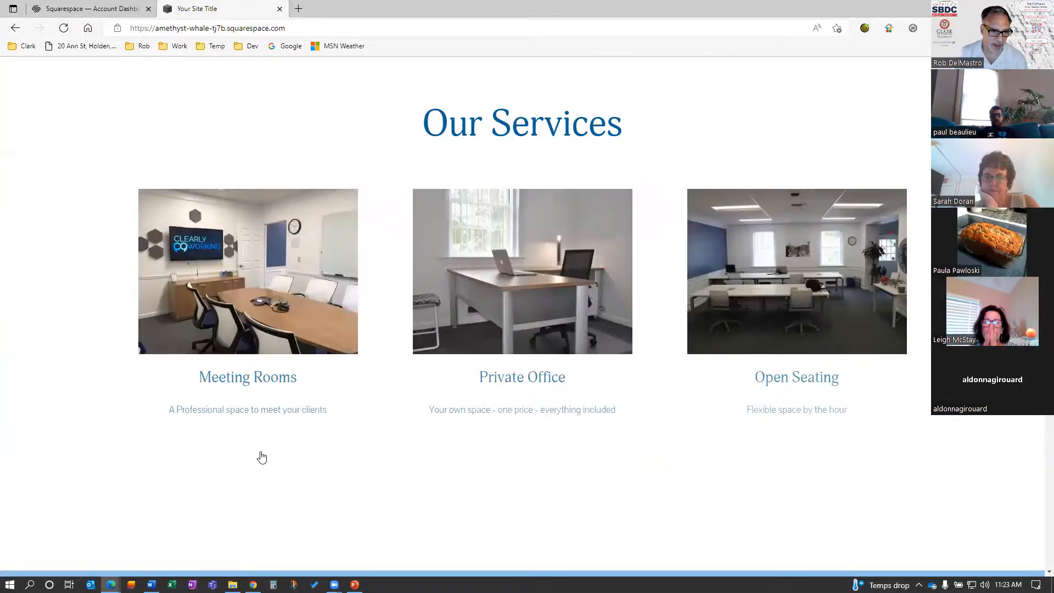
{"action": "left_click", "coordinate": [253, 452]}
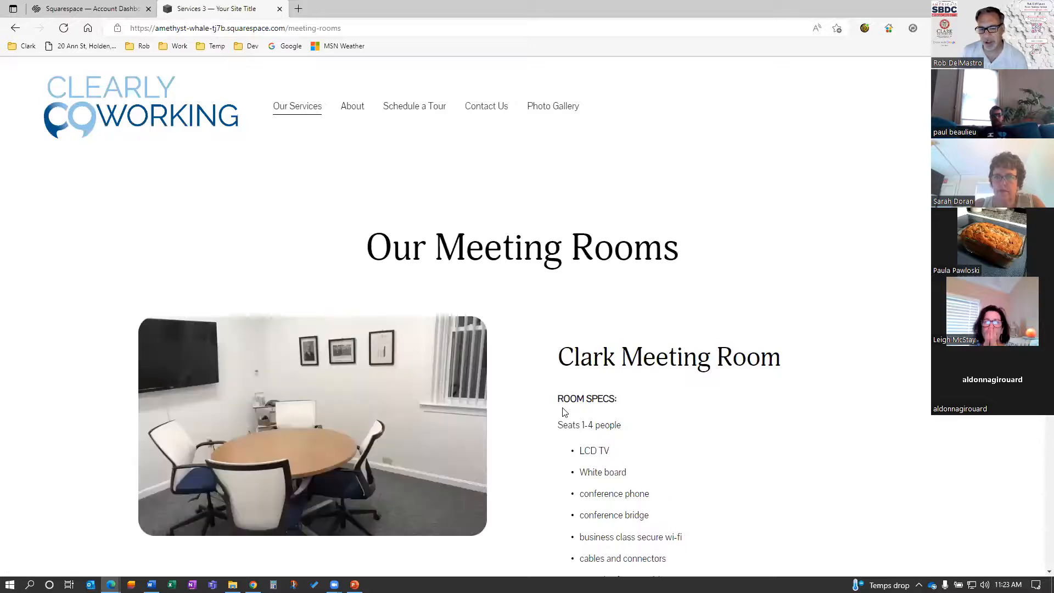
{"action": "scroll", "coordinate": [564, 412], "scroll_direction": "down", "scroll_amount": 3}
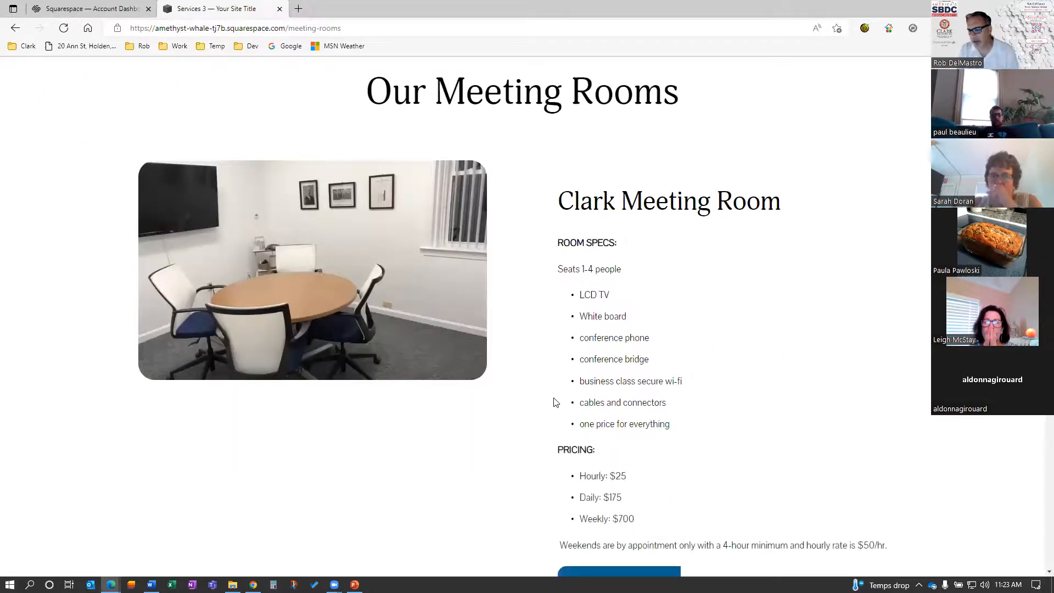
{"action": "scroll", "coordinate": [557, 391], "scroll_direction": "up", "scroll_amount": 3}
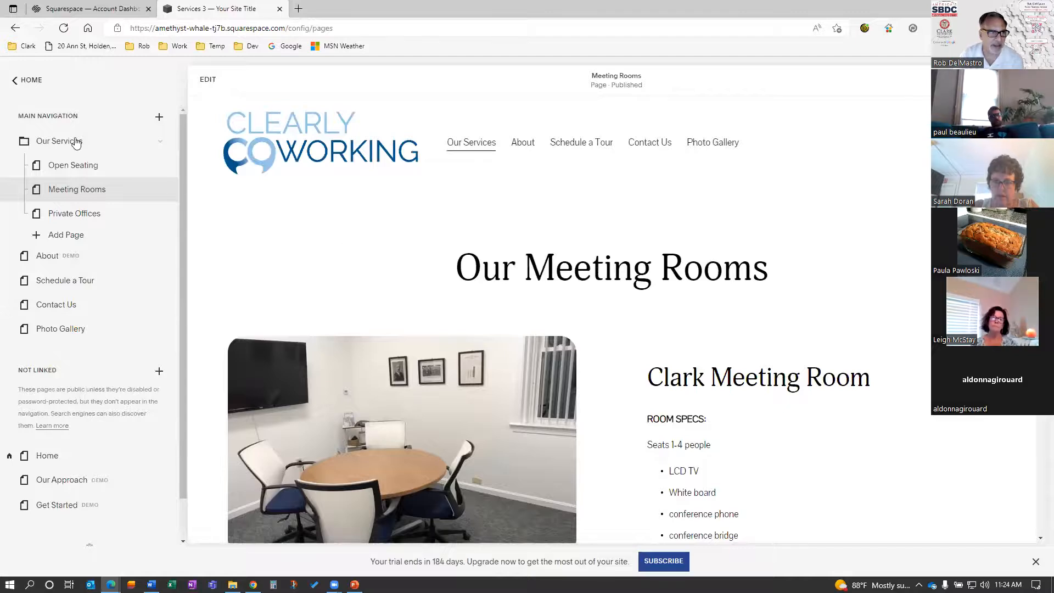
Step: Preview the header's Our Services dropdown and open the site's Custom CSS editor
{"action": "left_click", "coordinate": [12, 83]}
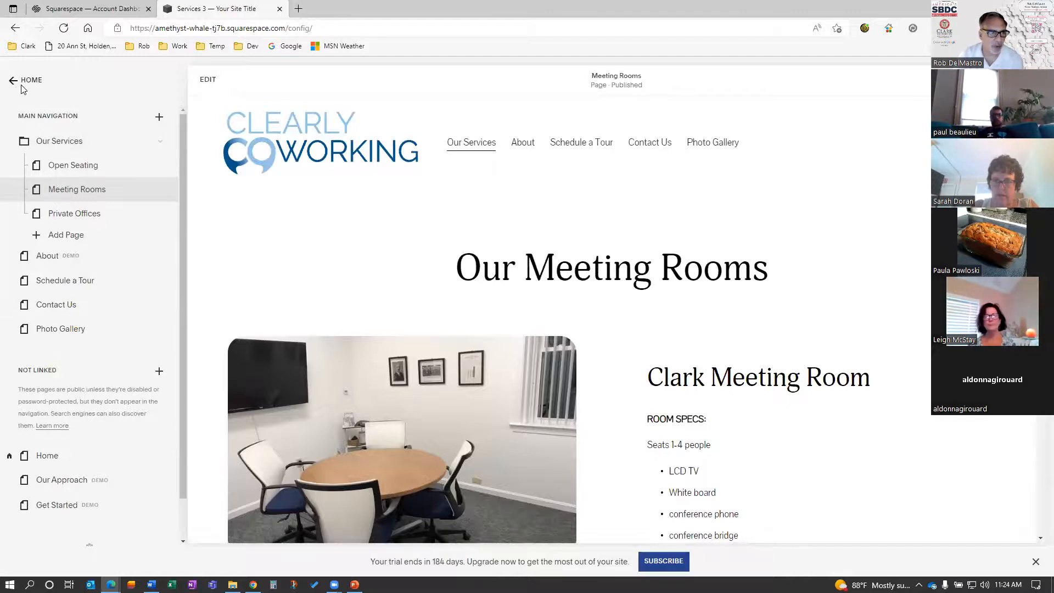
{"action": "left_click", "coordinate": [39, 175]}
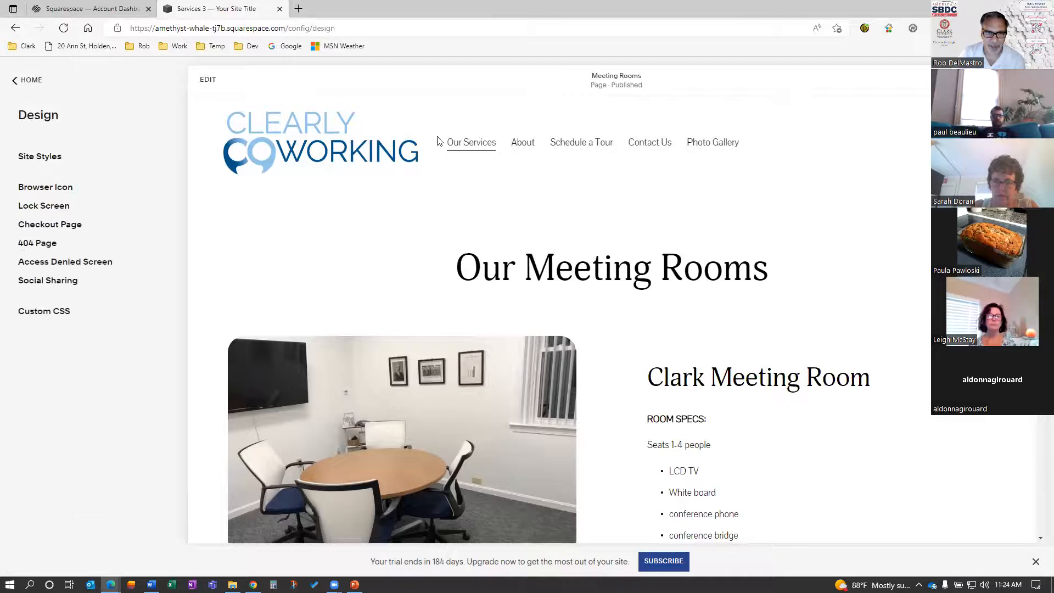
{"action": "mouse_move", "coordinate": [470, 143]}
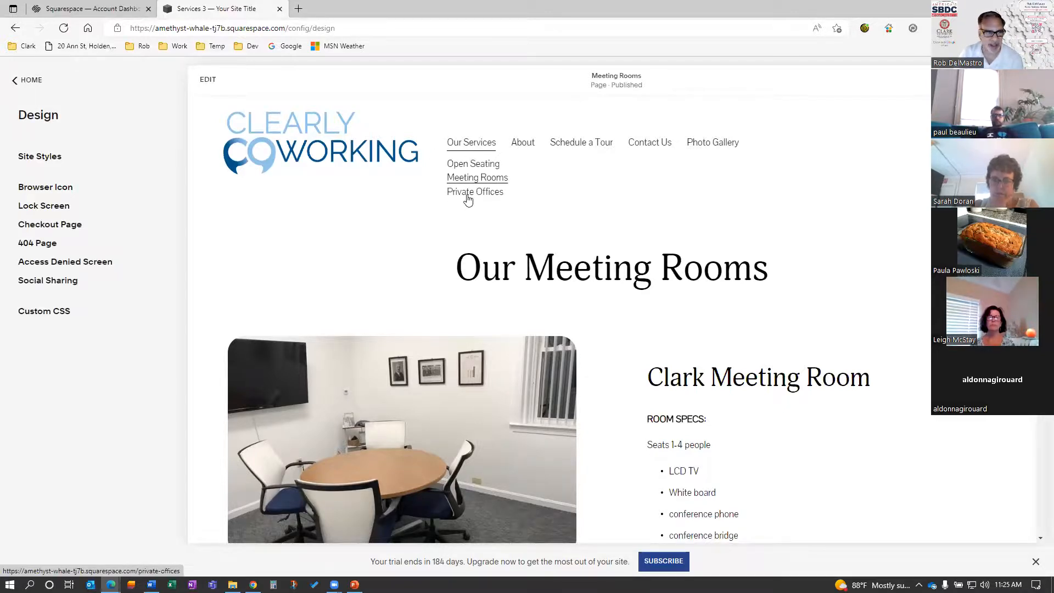
{"action": "left_click", "coordinate": [54, 312]}
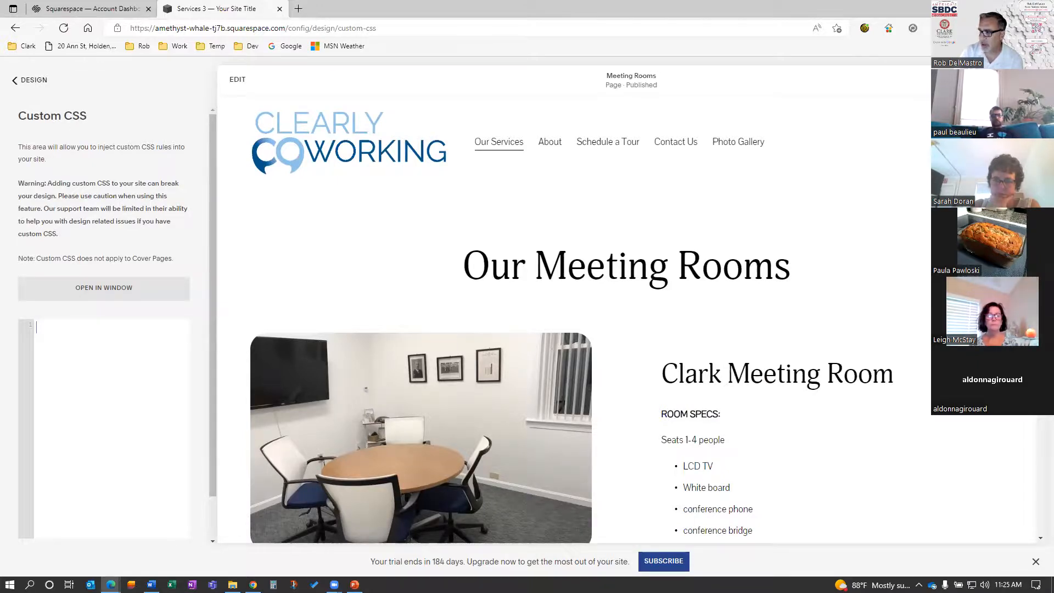
Step: Add and save the CSS rule .header-nav-folder-content{background-color:#BBB0B2!important; border:2px solid gray; text-align:left!important; padding:1!important; border-radius:15px}
{"action": "key", "text": "alt+Tab"}
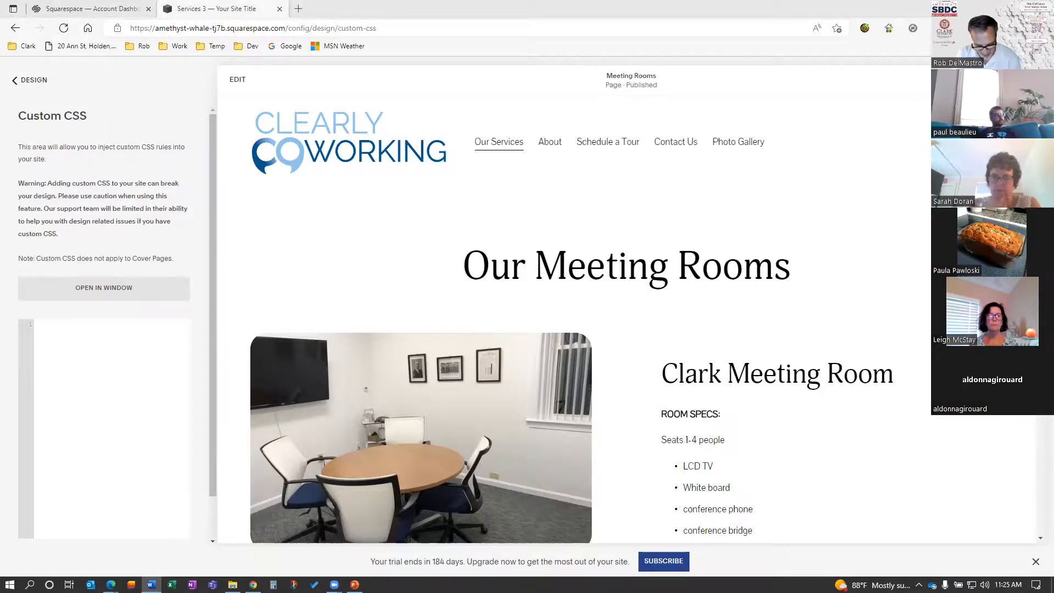
{"action": "left_click", "coordinate": [82, 346]}
{"action": "type", "text": ".header-nav-folder-content{background-color:#BBB0B2!important; border:2px solid gray; text-align:left!important;   padding:1!important;   border-radius:15px }"}
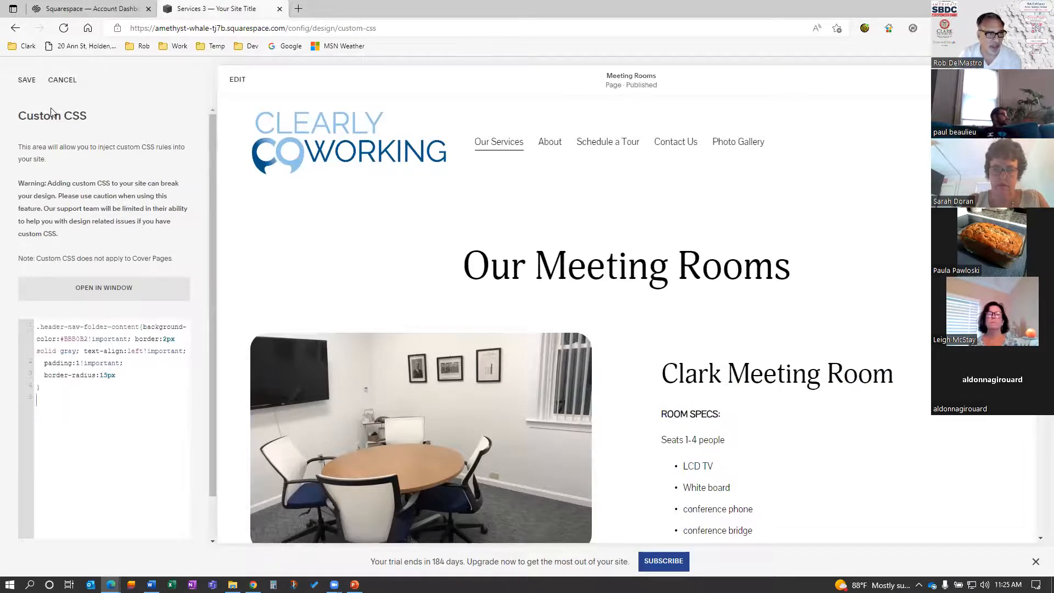
{"action": "left_click", "coordinate": [30, 83]}
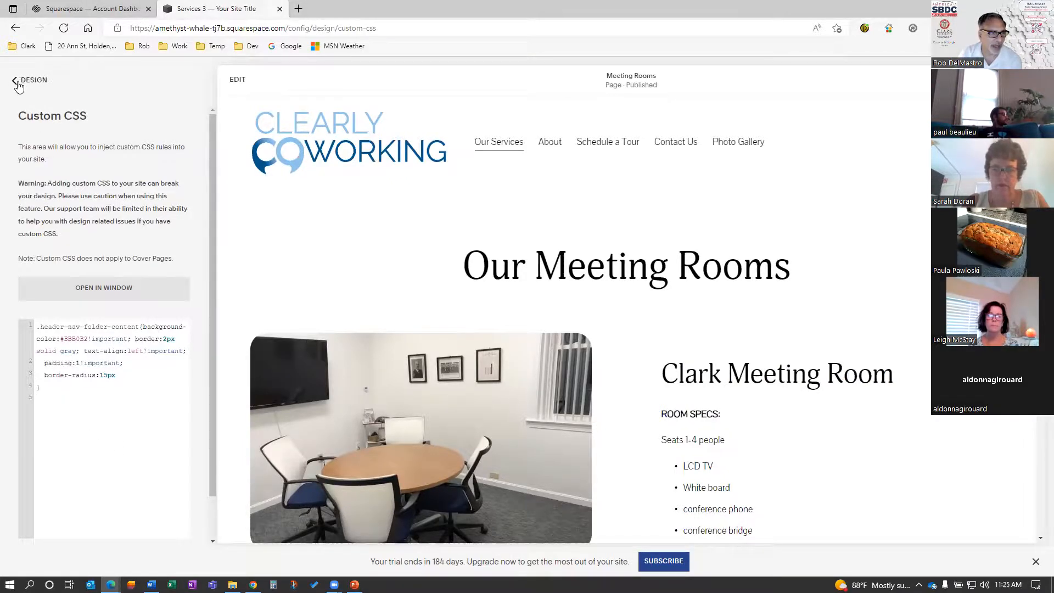
{"action": "left_click", "coordinate": [16, 82]}
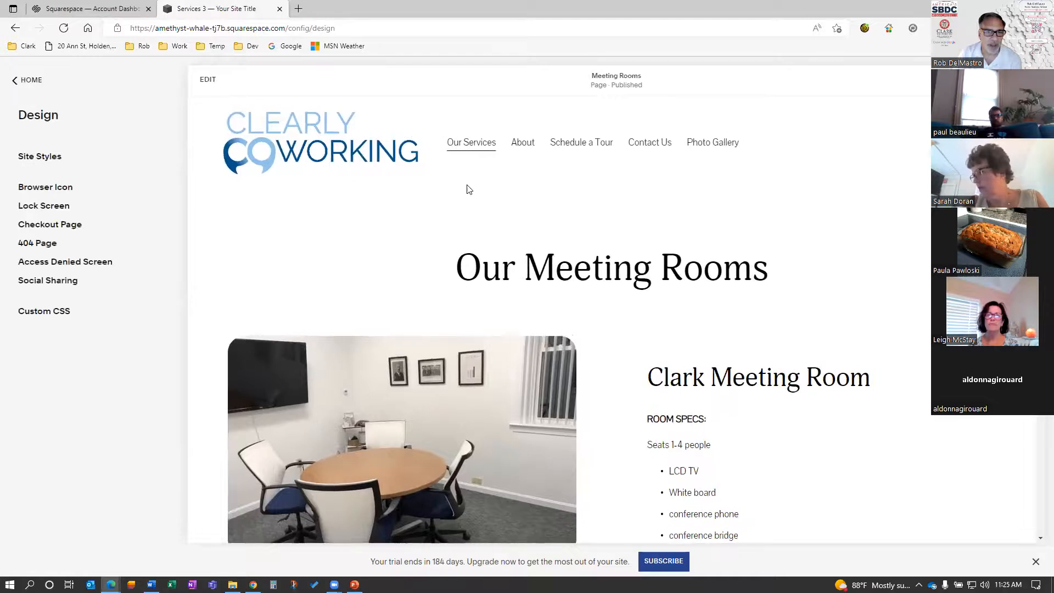
Step: Check the styling of the Our Services dropdown and look over the About page's banner and first text section
{"action": "mouse_move", "coordinate": [469, 144]}
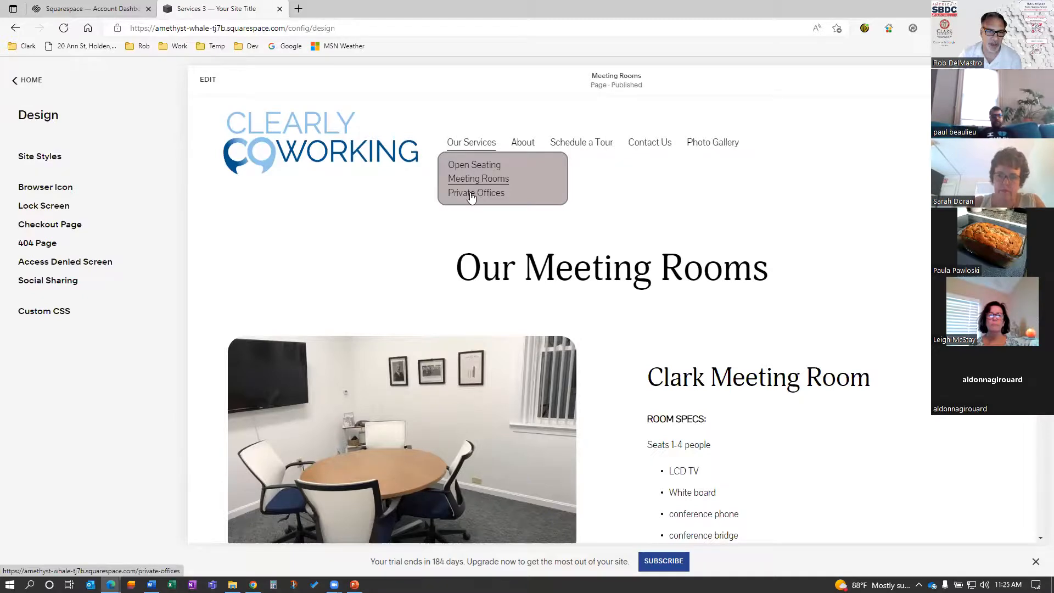
{"action": "left_click", "coordinate": [528, 143]}
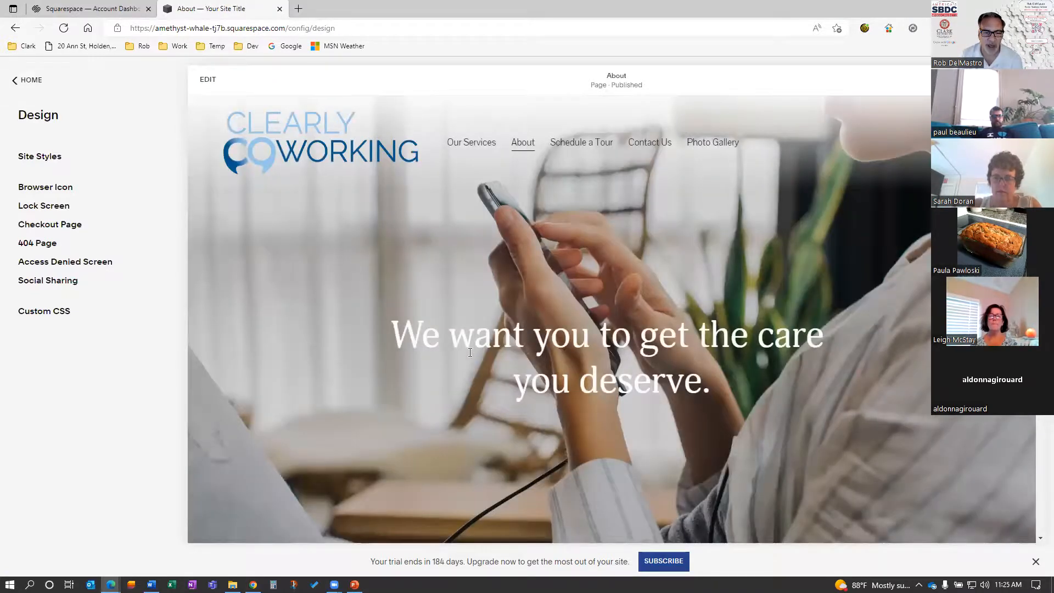
{"action": "scroll", "coordinate": [470, 353], "scroll_direction": "down", "scroll_amount": 5}
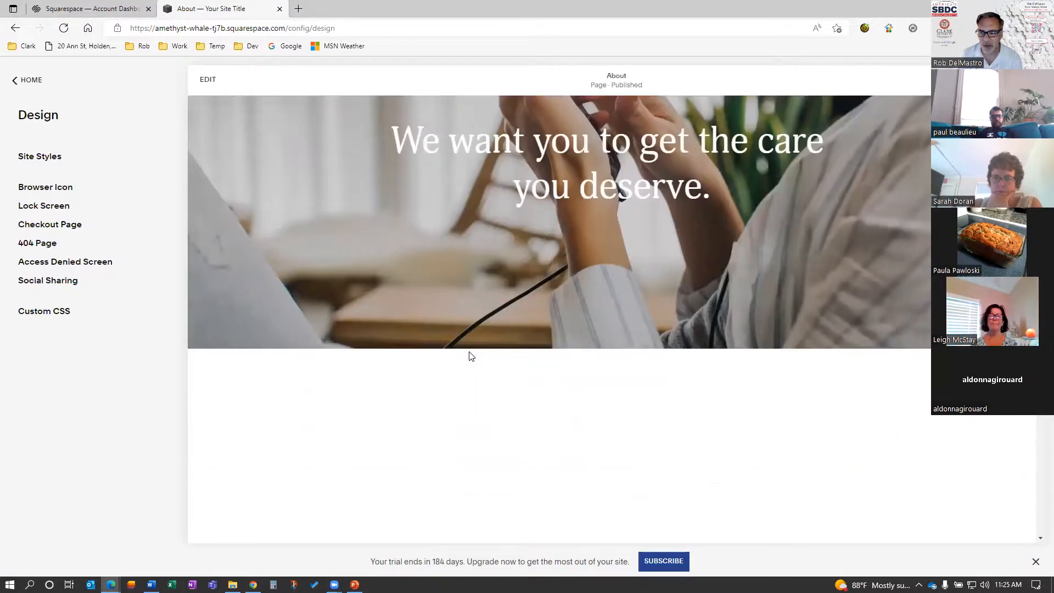
{"action": "scroll", "coordinate": [470, 356], "scroll_direction": "down", "scroll_amount": 3}
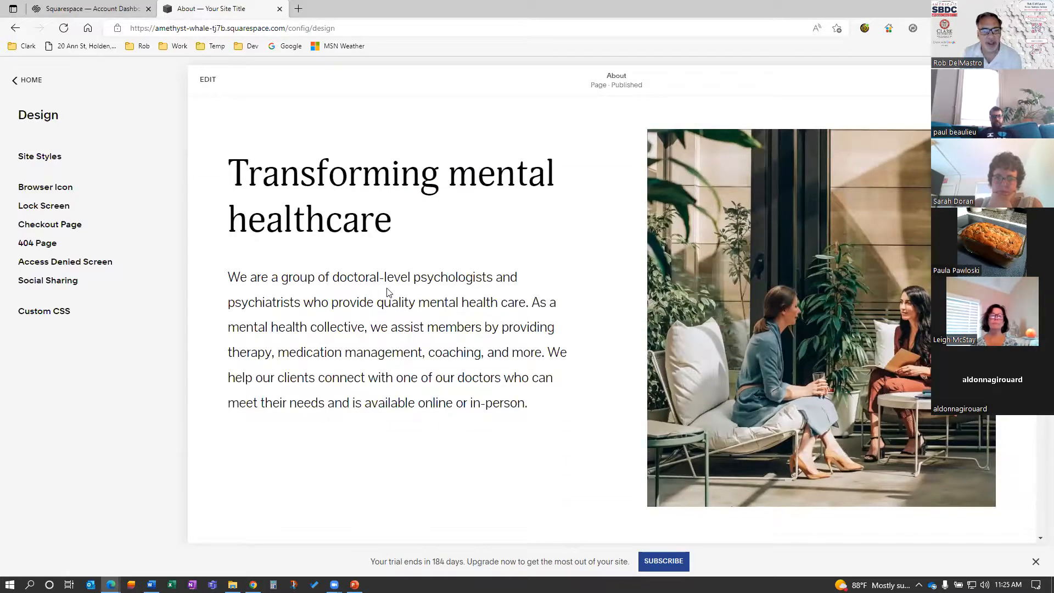
{"action": "scroll", "coordinate": [389, 286], "scroll_direction": "up", "scroll_amount": 1}
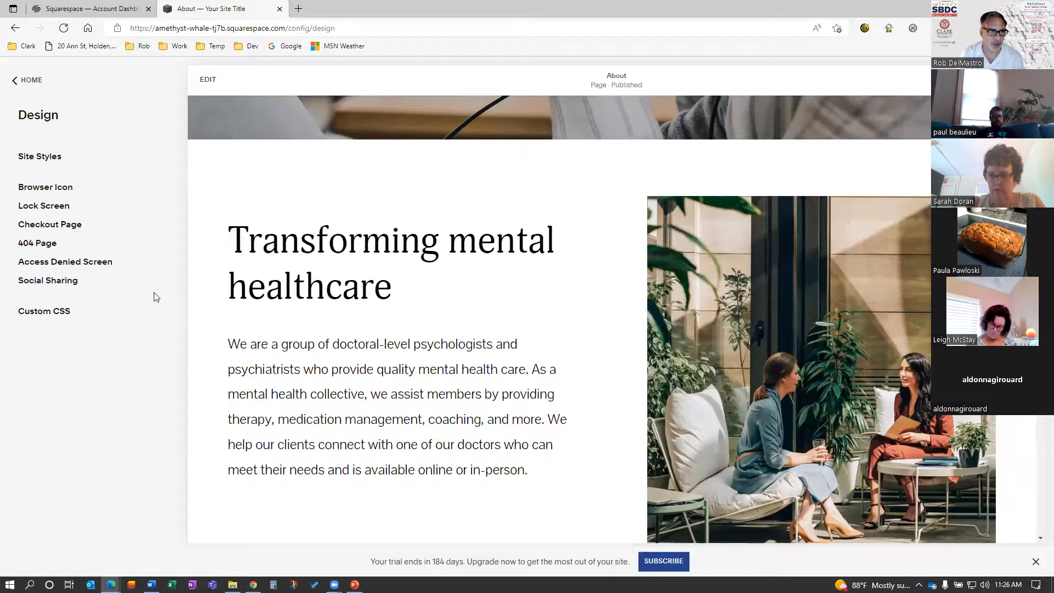
Step: Open the site's domain settings to view the options for getting or connecting a domain
{"action": "left_click", "coordinate": [18, 83]}
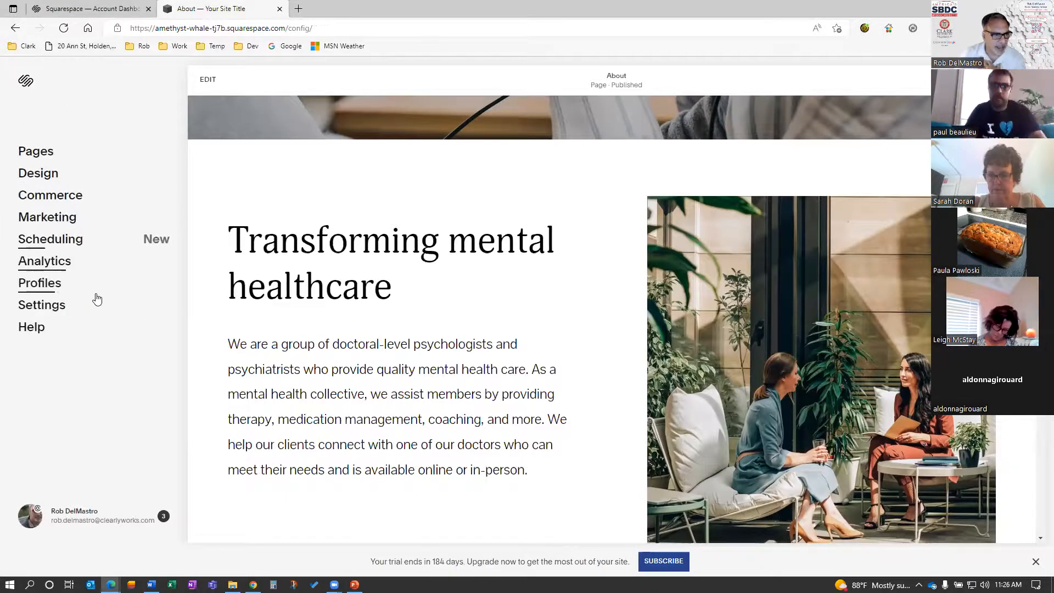
{"action": "left_click", "coordinate": [38, 175]}
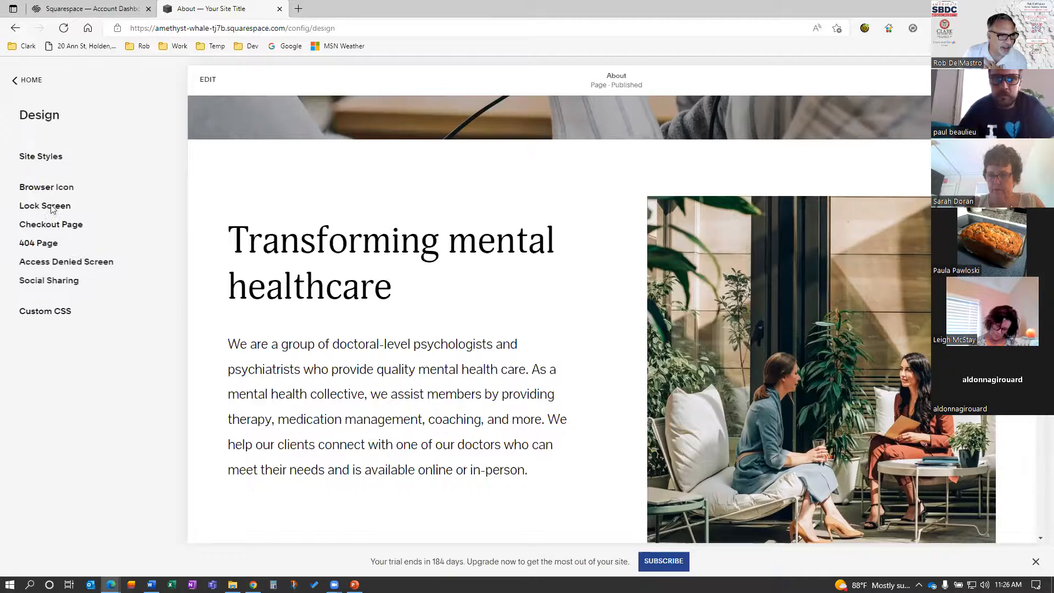
{"action": "left_click", "coordinate": [21, 82]}
{"action": "left_click", "coordinate": [69, 307]}
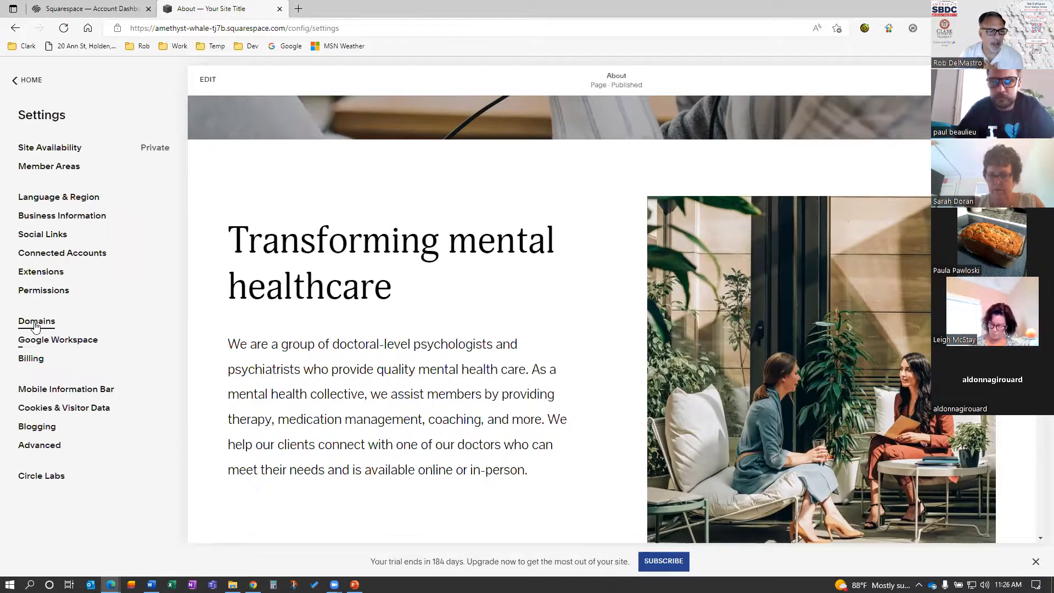
{"action": "left_click", "coordinate": [35, 323]}
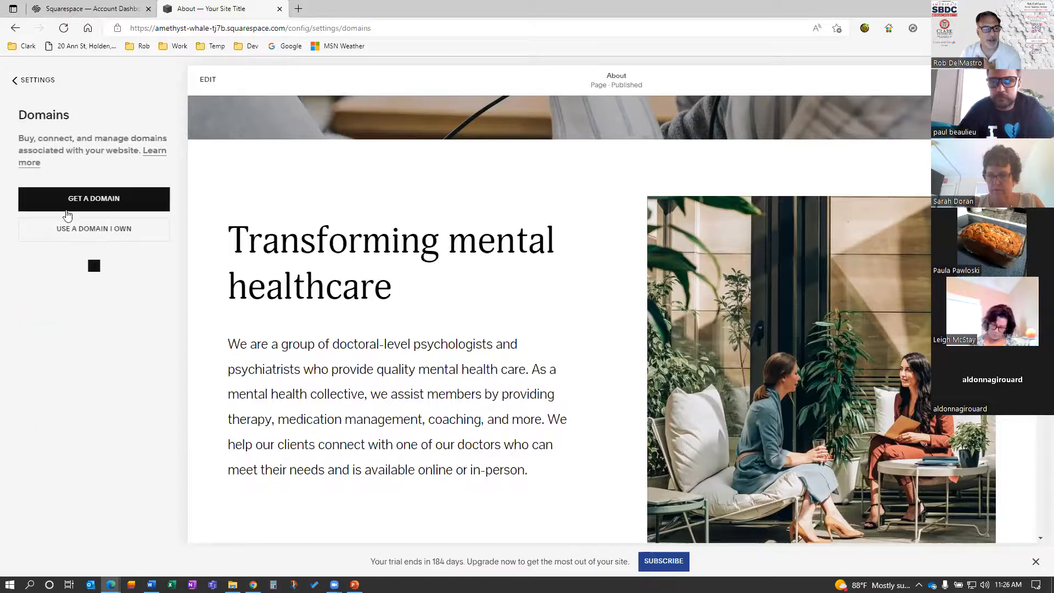